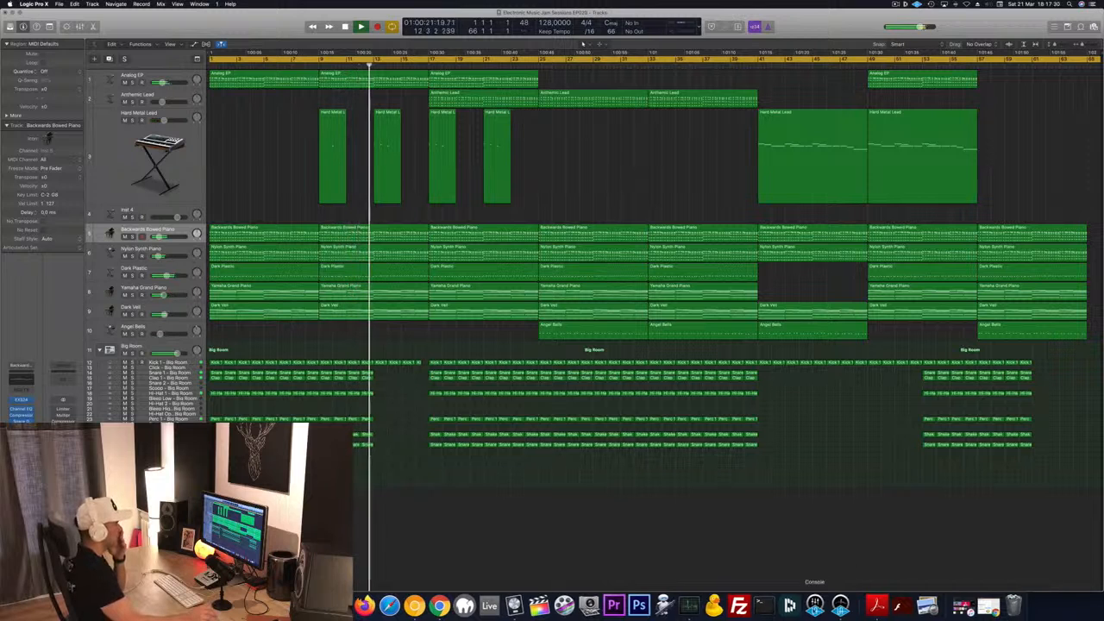
Step: Turn on automatic hiding for the macOS Dock
right_click(856, 603)
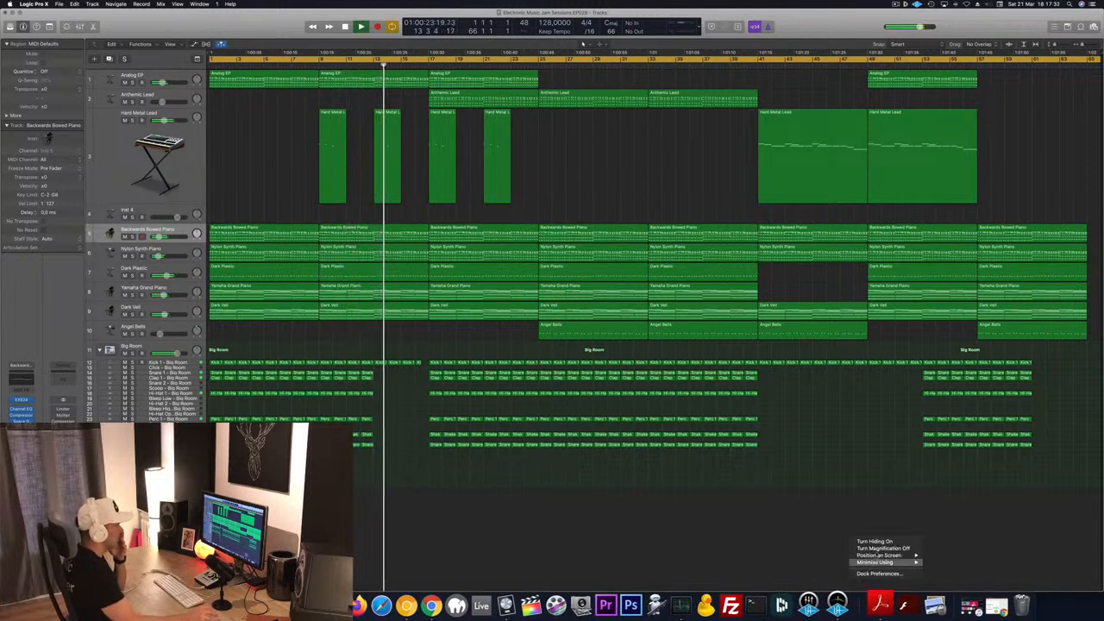
click(875, 541)
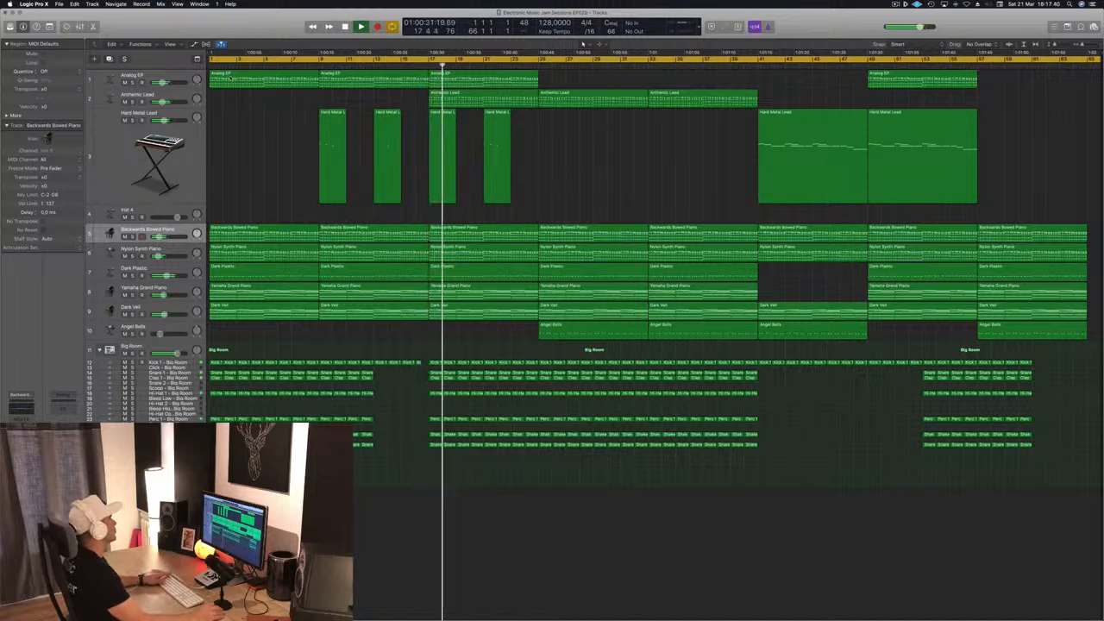
Step: Audition the Anthemic Lead track in solo, unsolo it, and play the arrangement again from the start
click(132, 101)
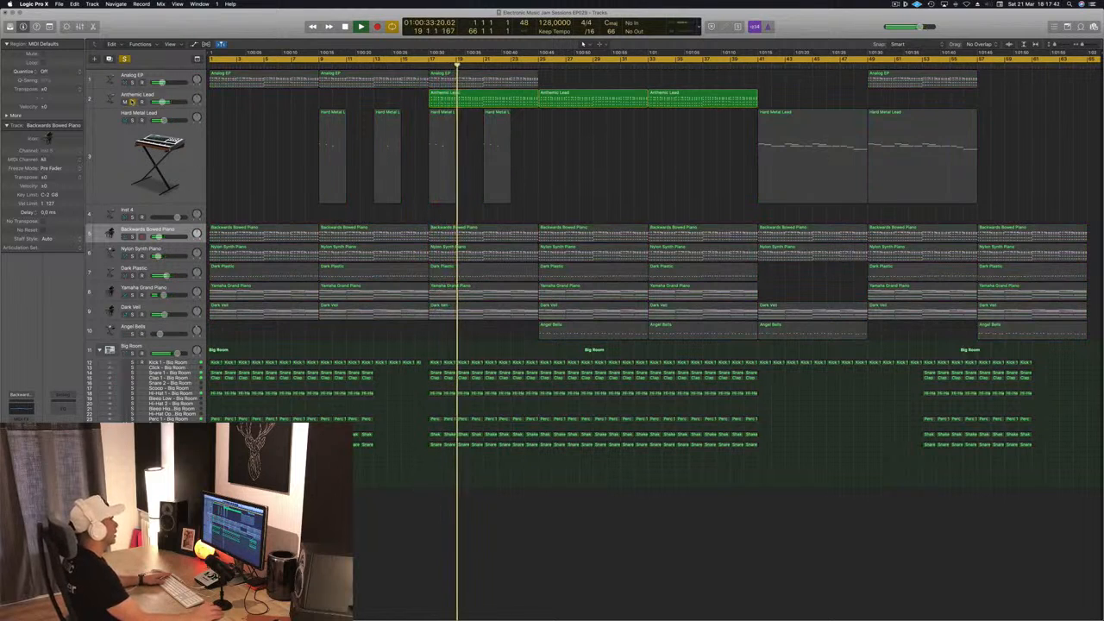
click(133, 102)
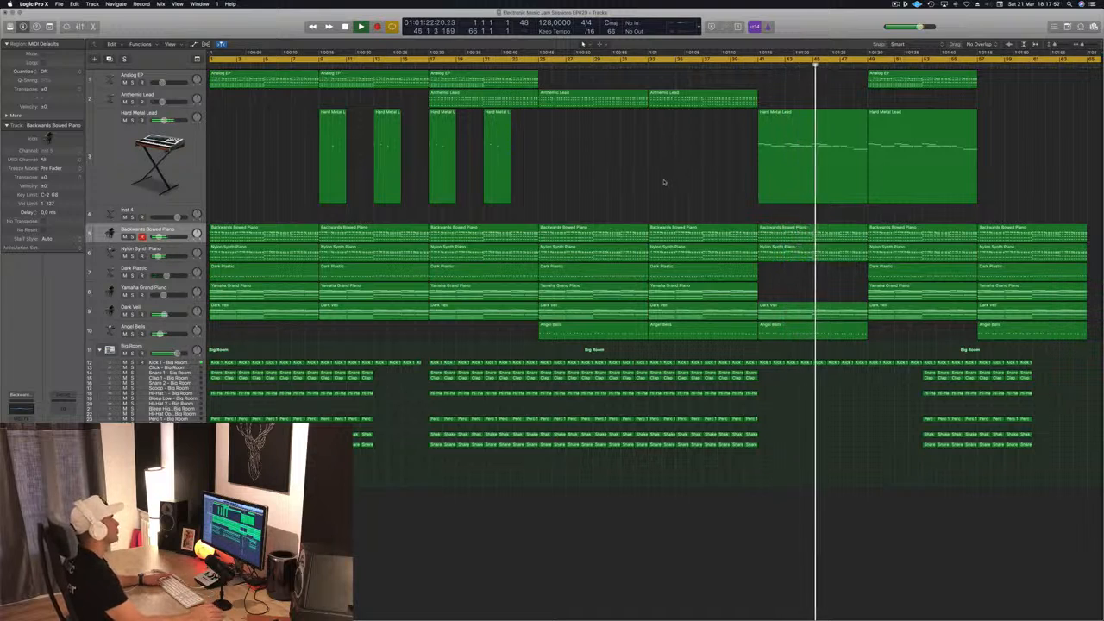
key(space)
key(Return)
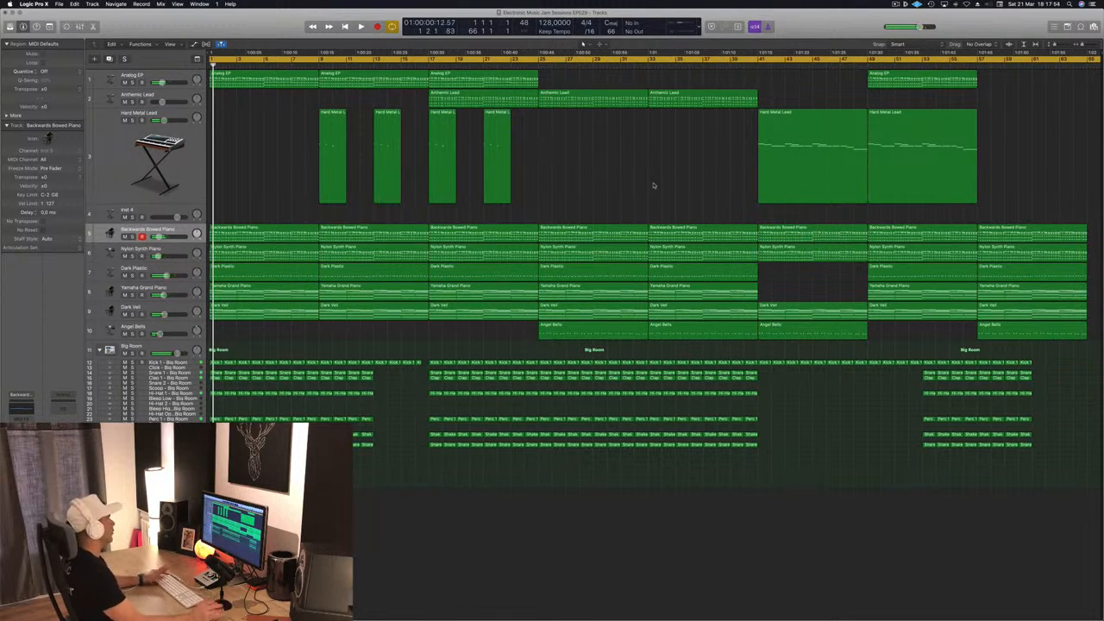
key(space)
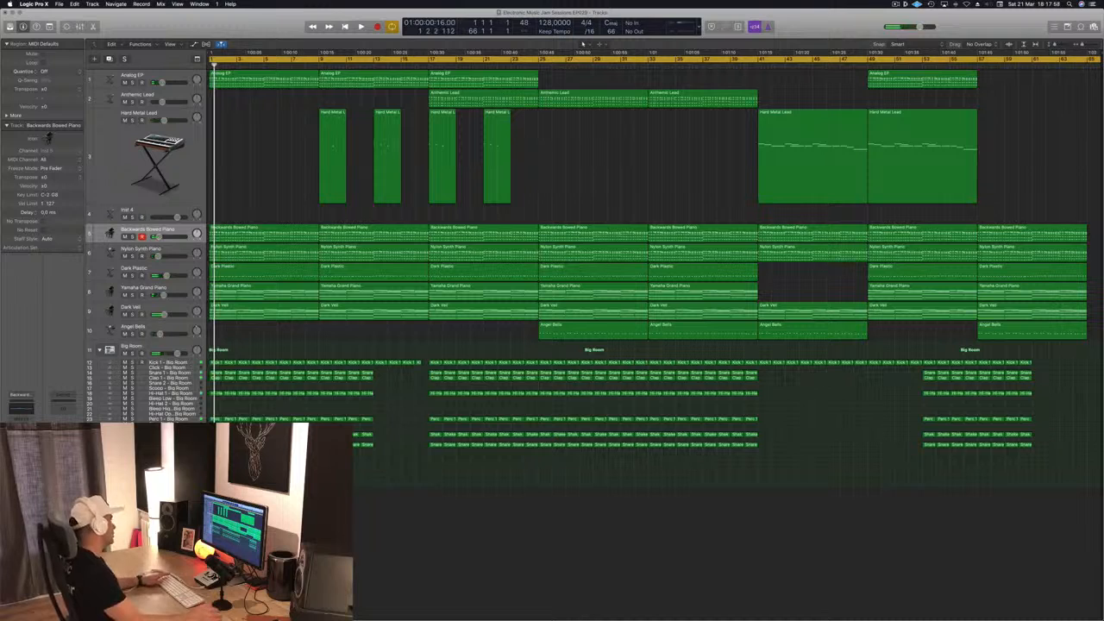
Step: Delete all Big Room drum regions in bars 1 to 4 of the intro
drag(214, 453, 255, 361)
key(Delete)
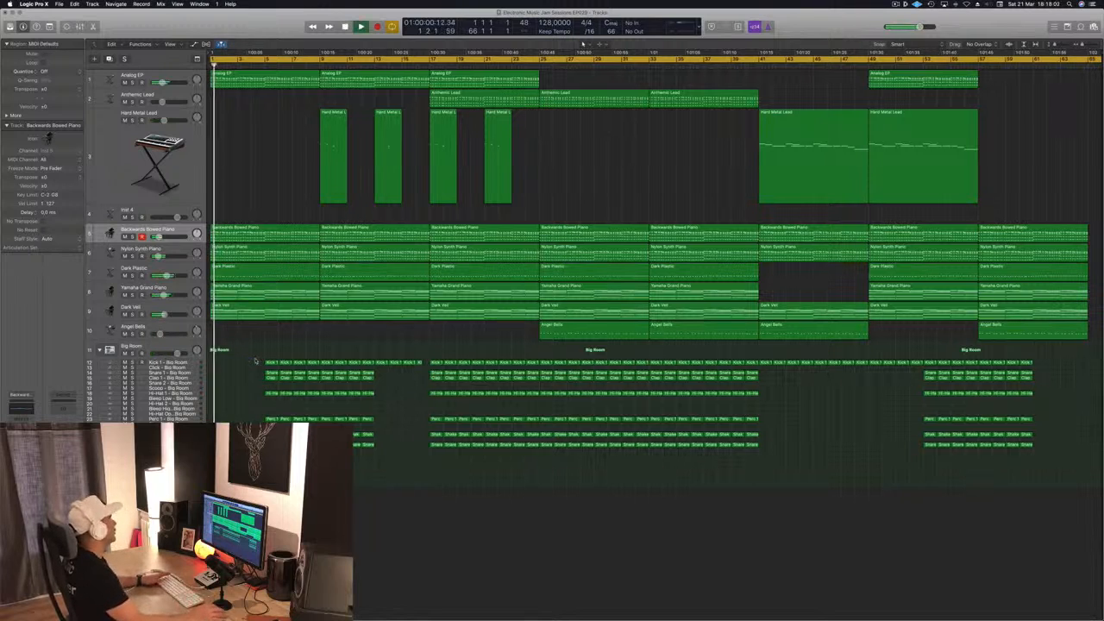
Step: Add a short Perc 1 region at bar 1 of the Crash - Big Room track and open the Piano Roll
key(super+Right)
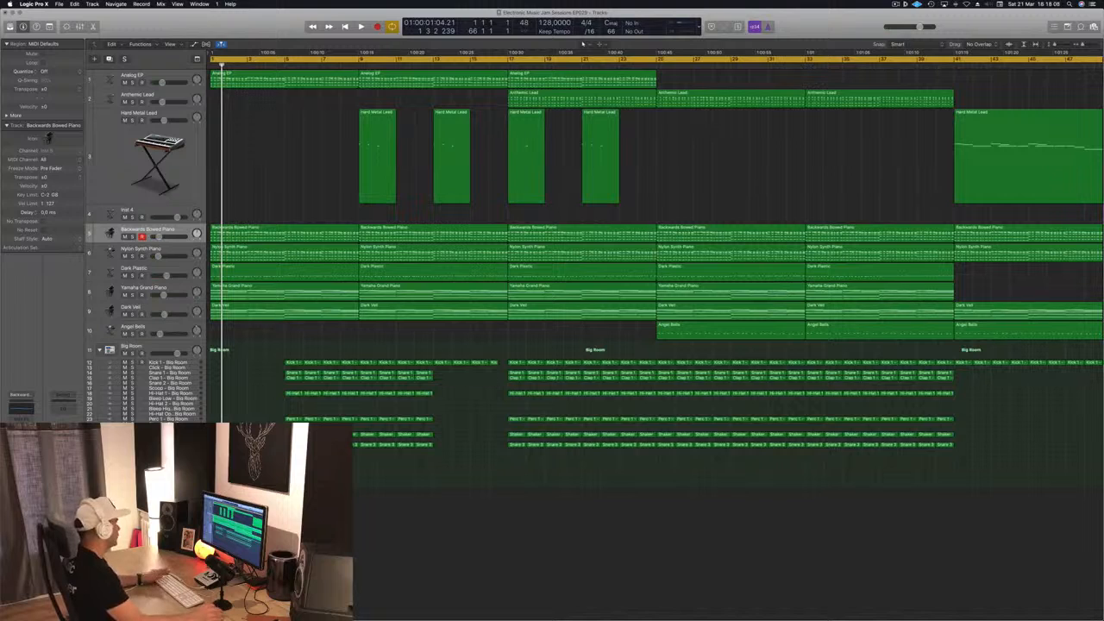
click(276, 428)
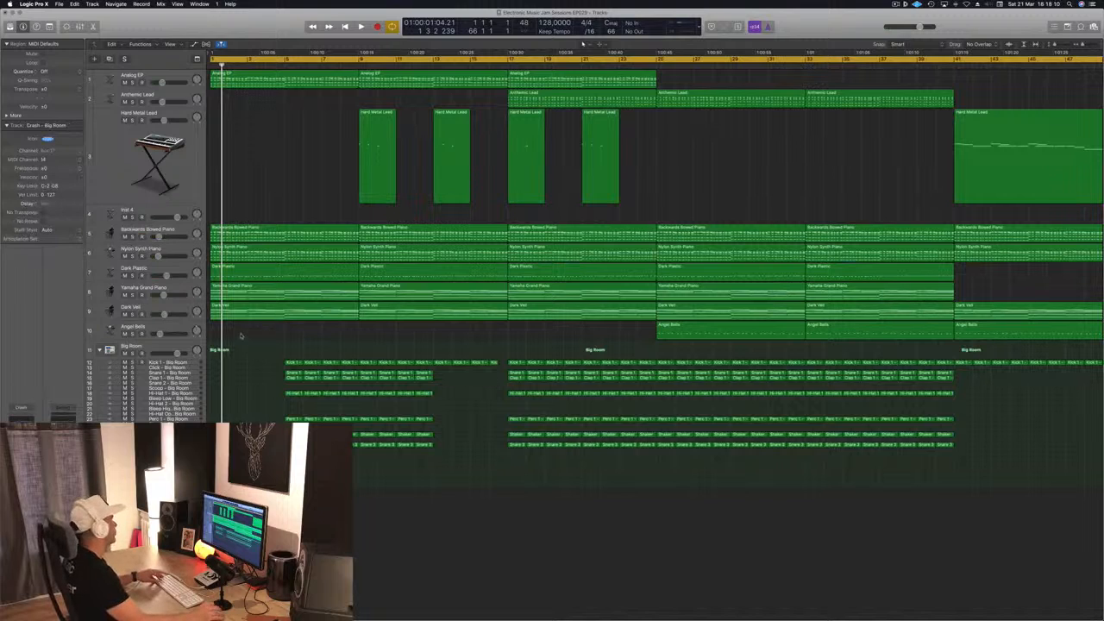
key(ctrl+alt+super+t)
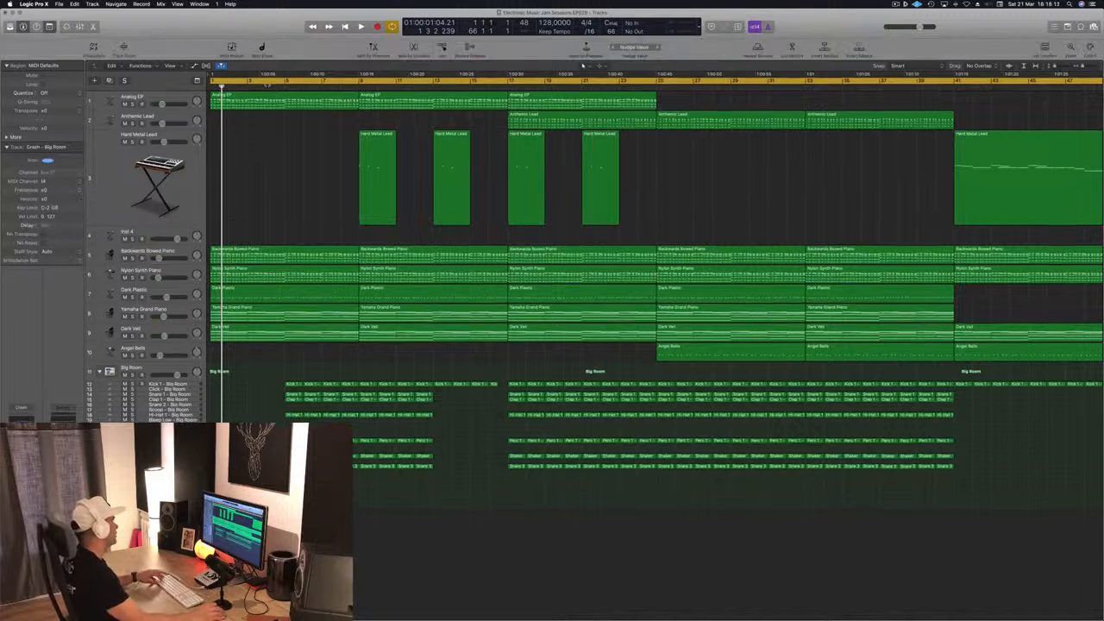
key(ctrl+z)
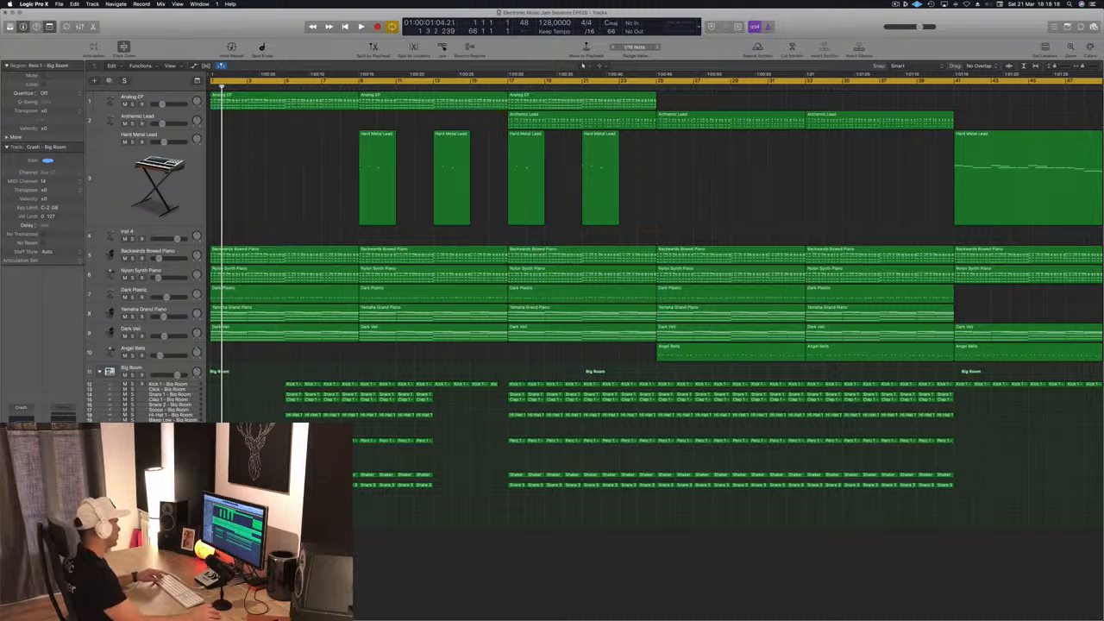
key(e)
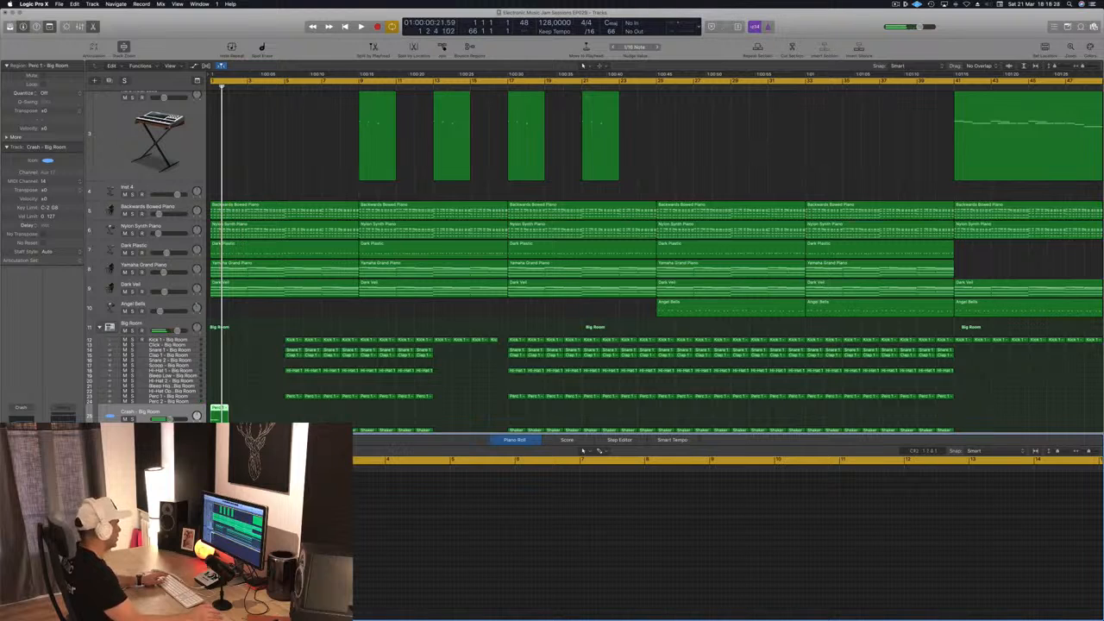
Step: Lower the volume of the Crash - Big Room track and play back the opening bars
click(168, 414)
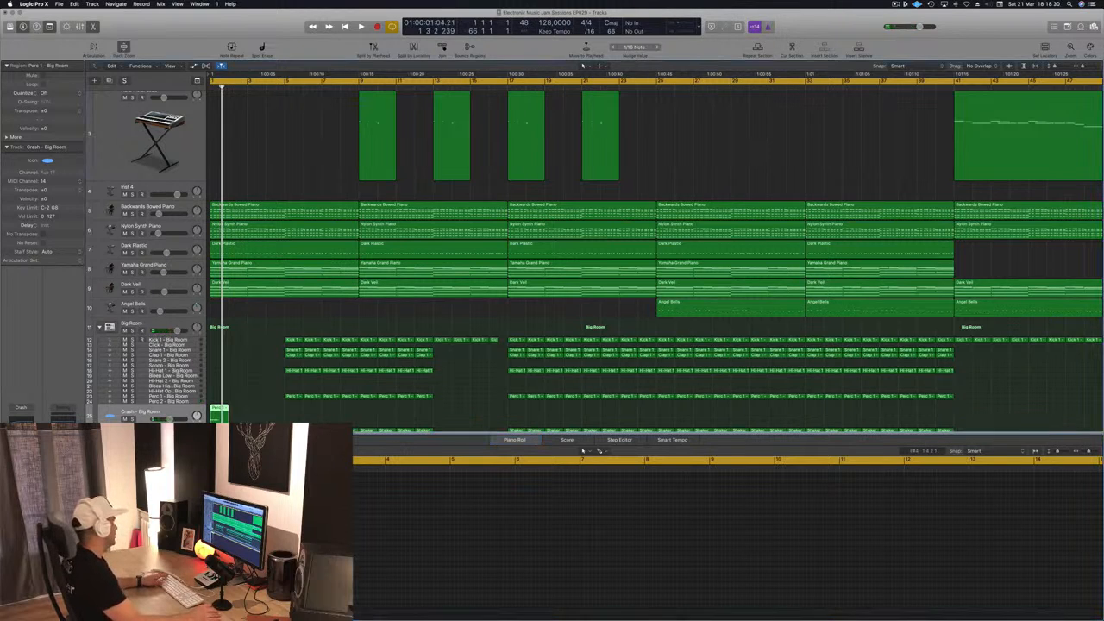
key(space)
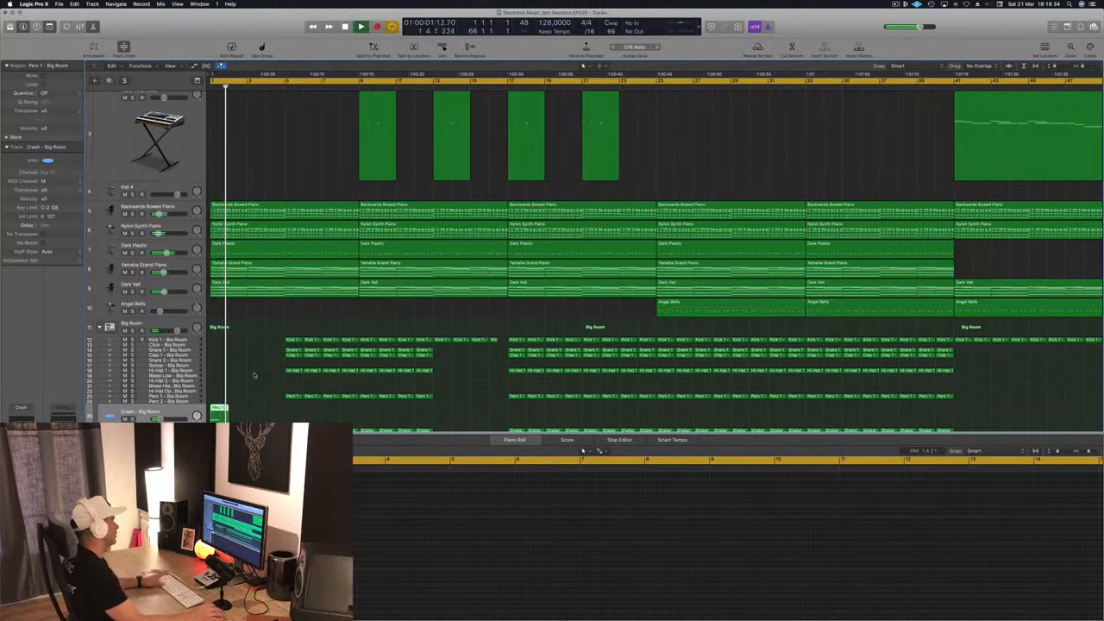
key(space)
key(space)
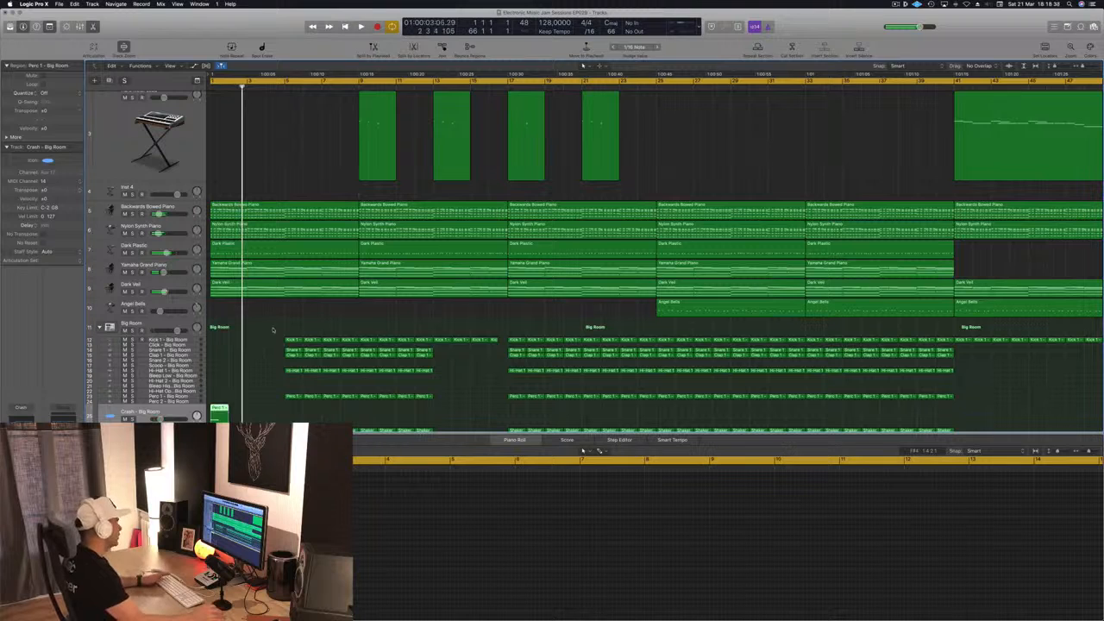
Step: Delete the snare, clap, hi-hat, percussion and shaker regions in bars 5 to 8, leaving the kick regions
drag(273, 329, 345, 397)
key(Delete)
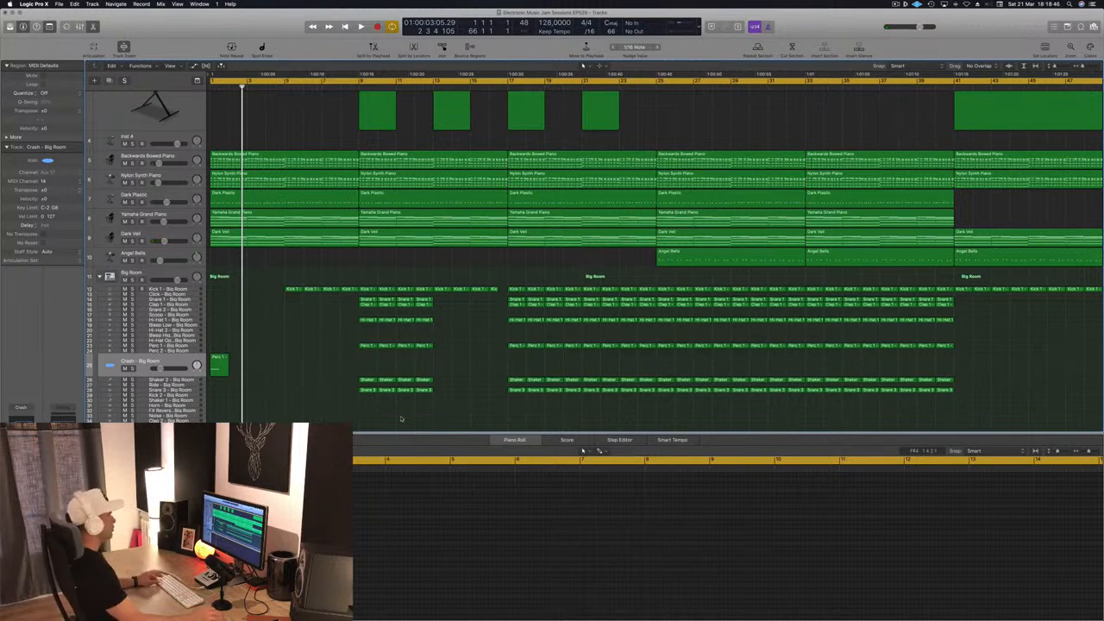
Step: Set the cycle range from bar 33 to bar 65 and repeat that section once to extend the arrangement
scroll(401, 418, down, 3)
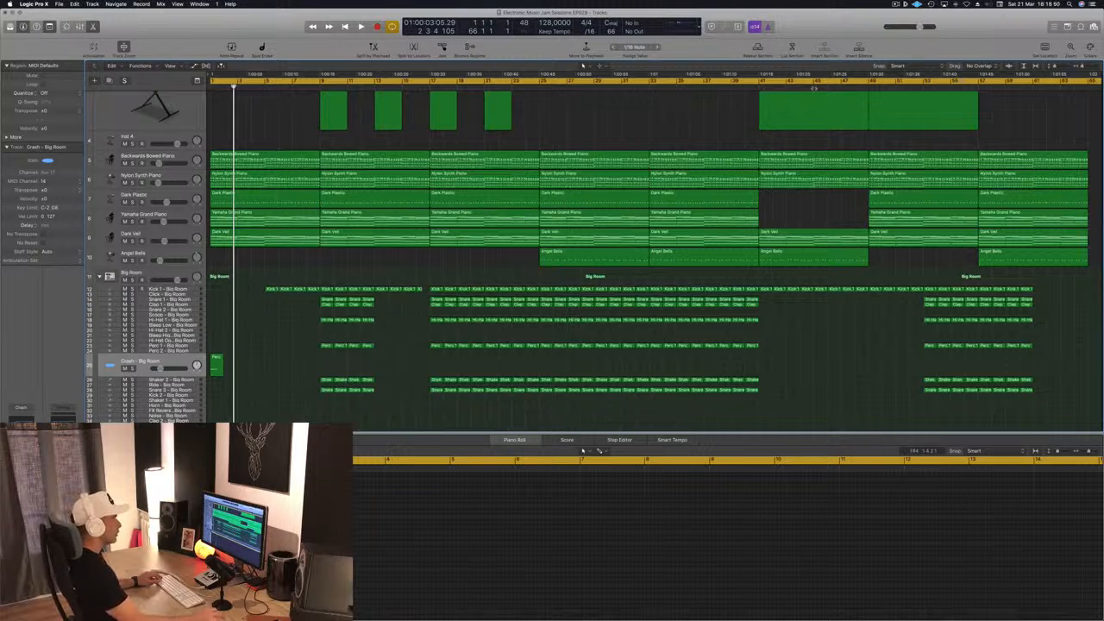
key(c)
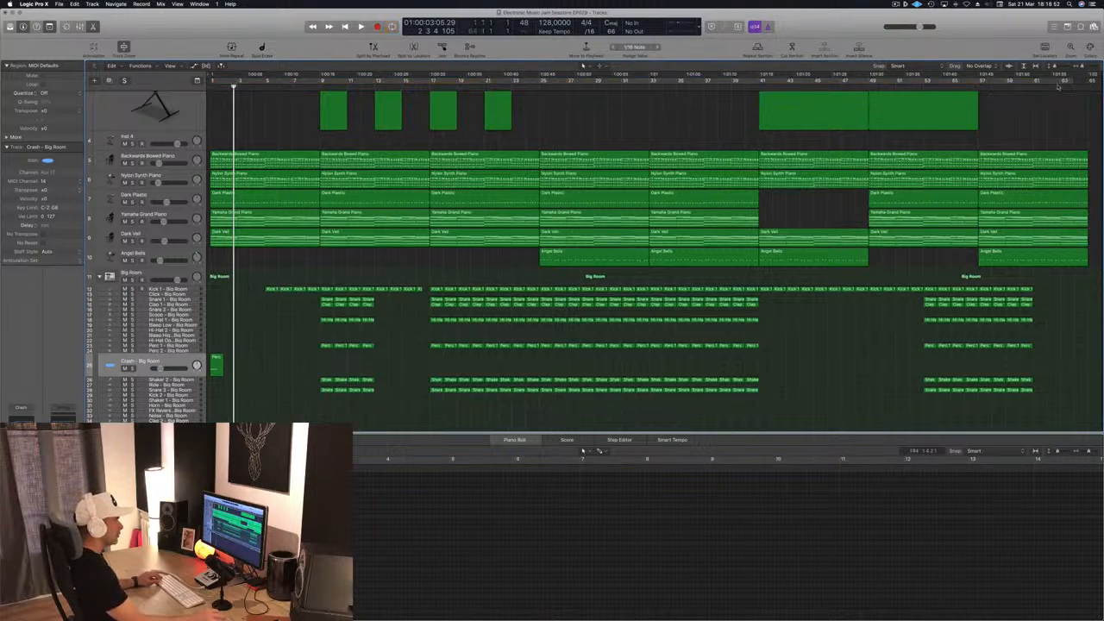
drag(1058, 85, 652, 108)
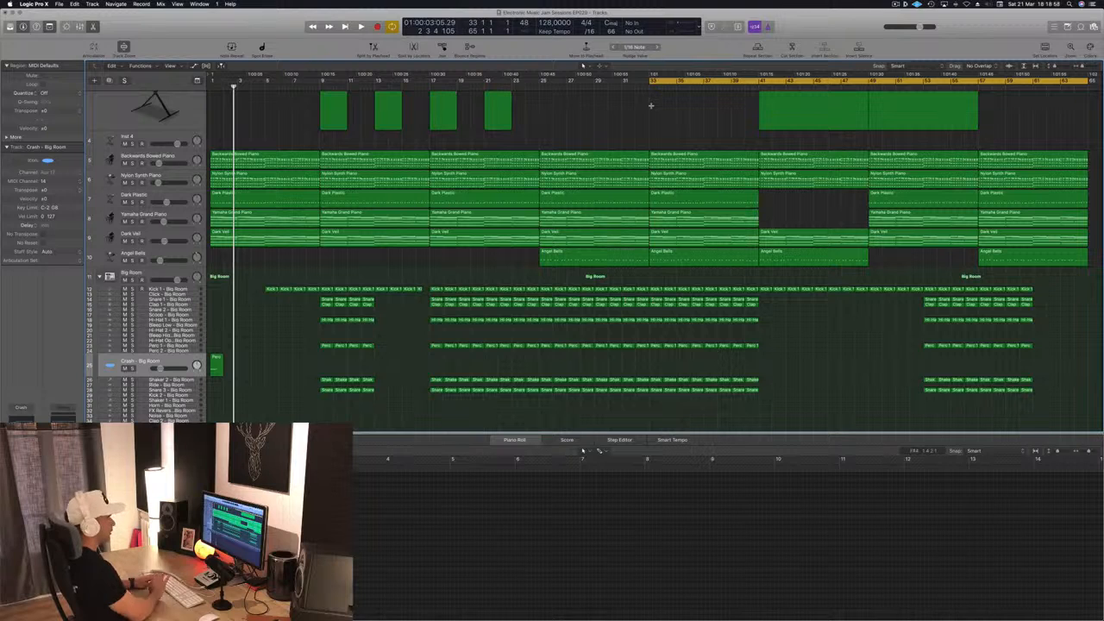
key(ctrl+super+r)
key(super+Left)
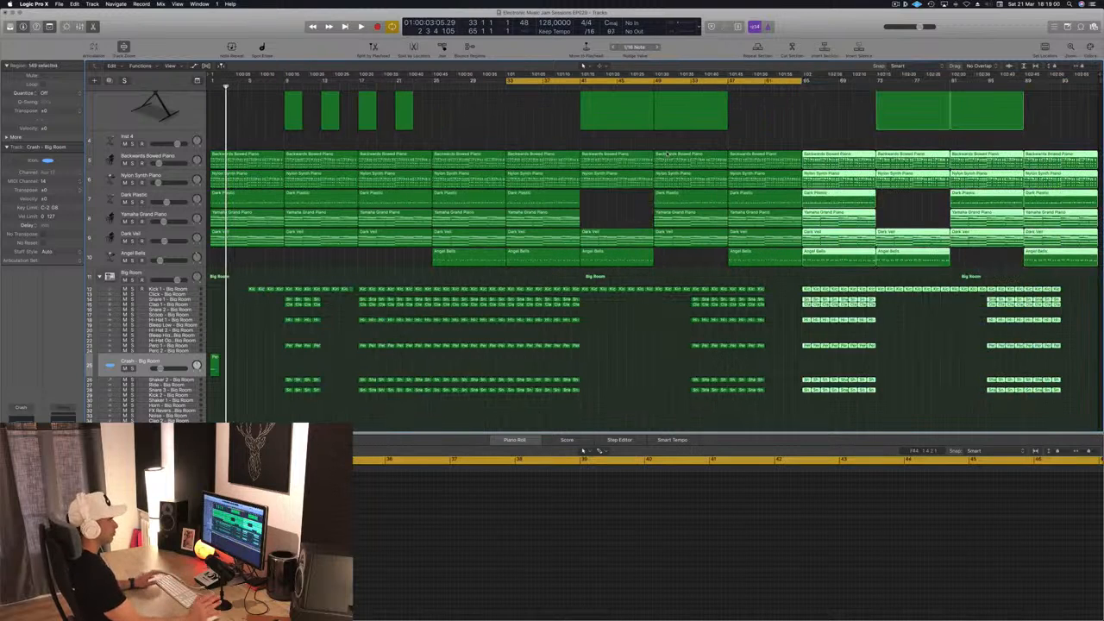
click(484, 123)
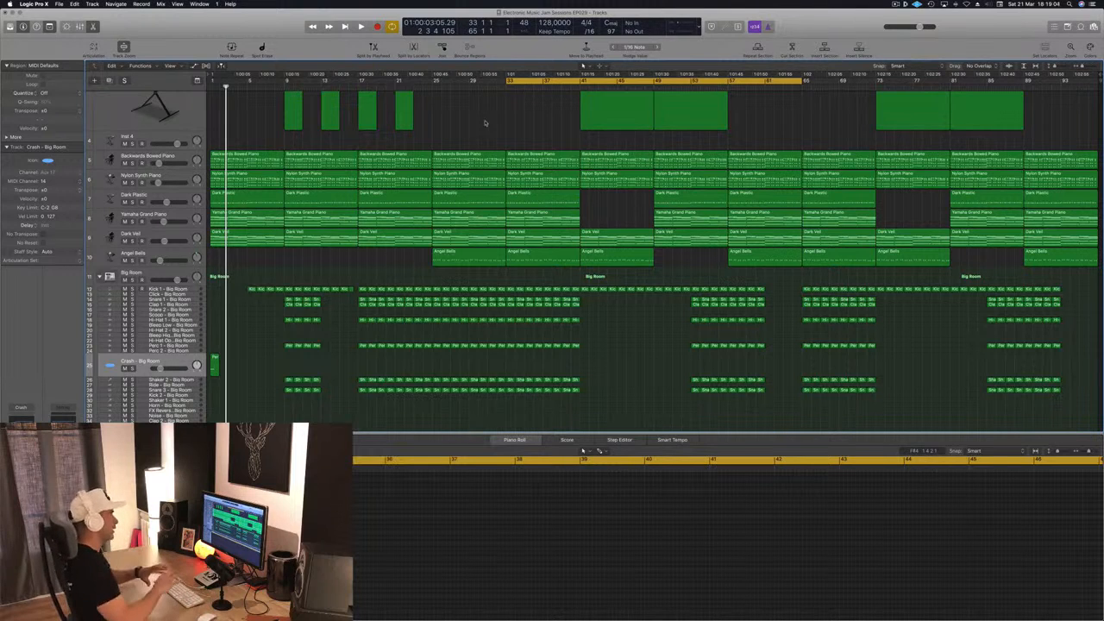
Step: Extend the start of the cycle range back to bar 1 and play the arrangement from the beginning
scroll(485, 124, up, 5)
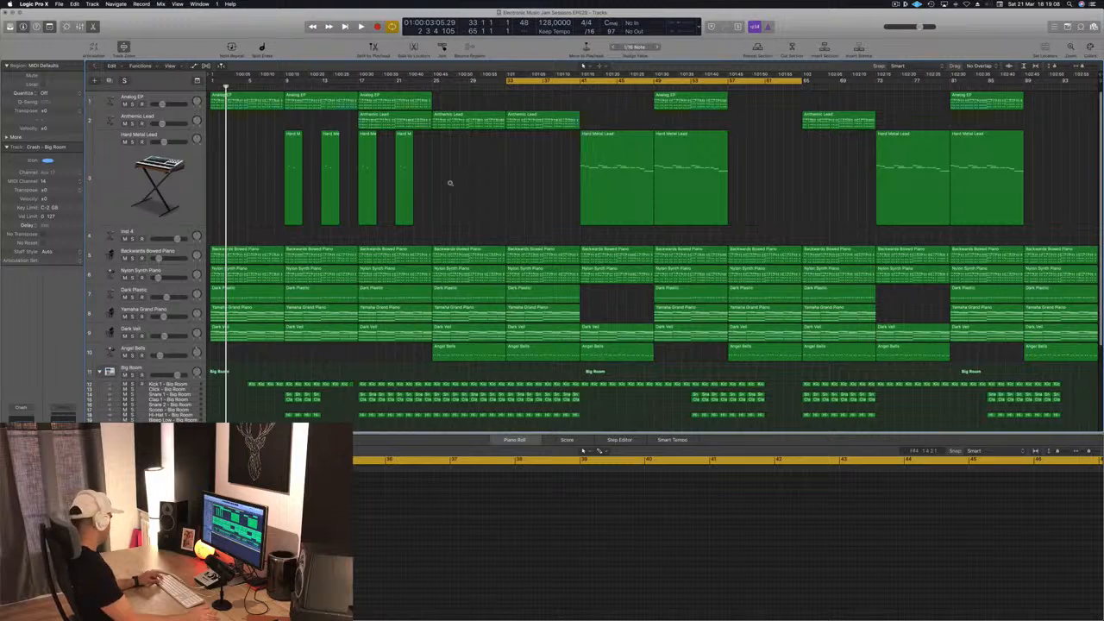
key(space)
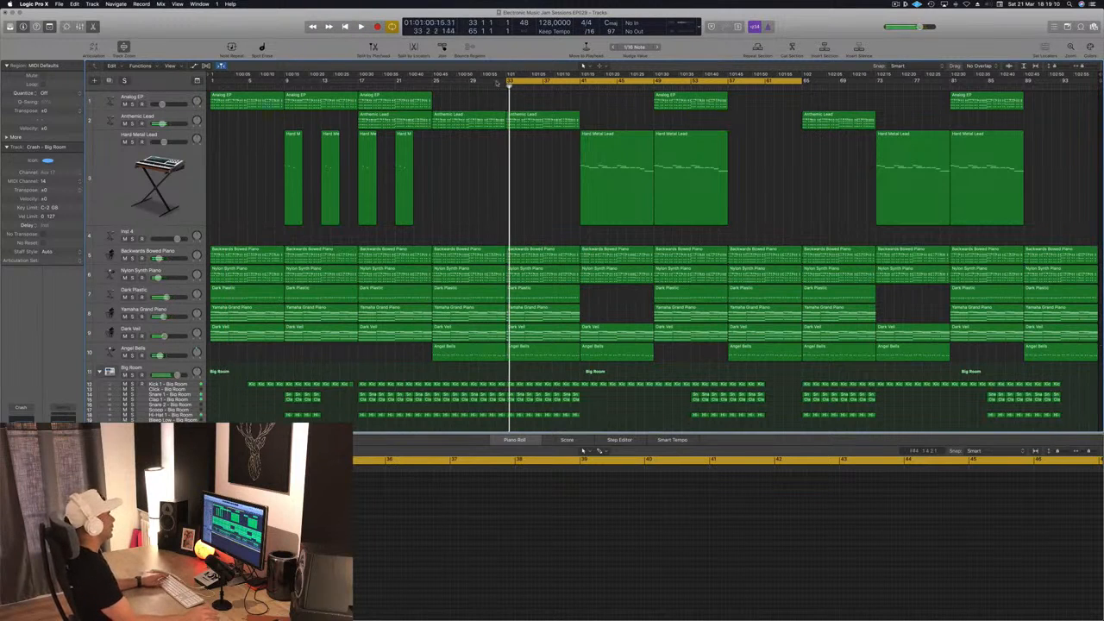
drag(505, 81, 211, 83)
key(space)
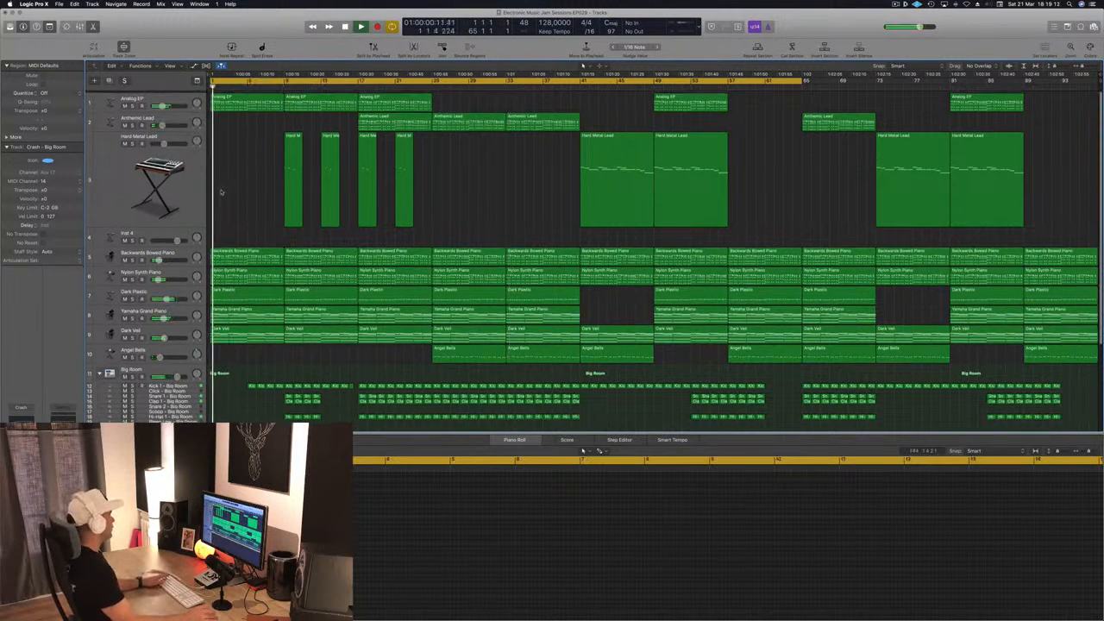
Step: Audition the Analog EP track in solo, unsolo it, and move the track directly below Inst 4
click(132, 104)
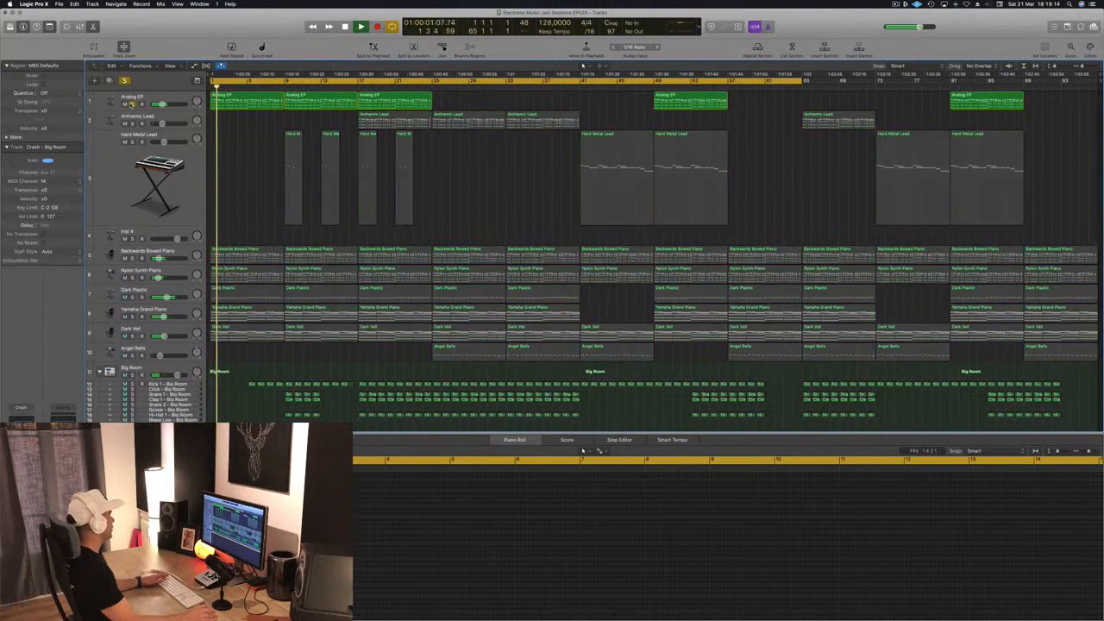
click(132, 104)
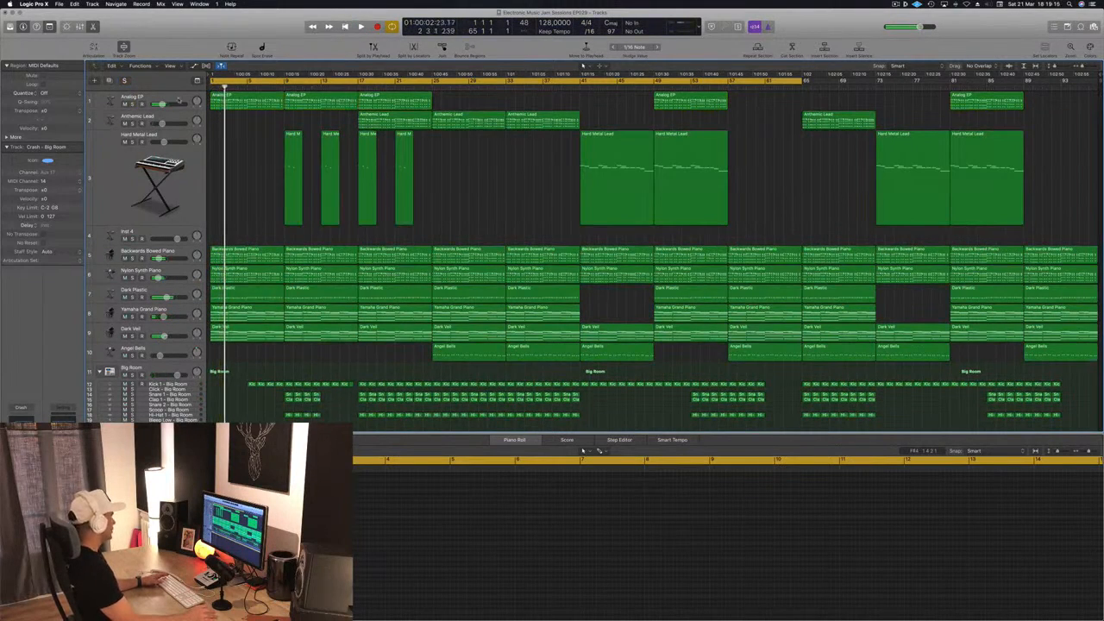
drag(178, 100, 192, 127)
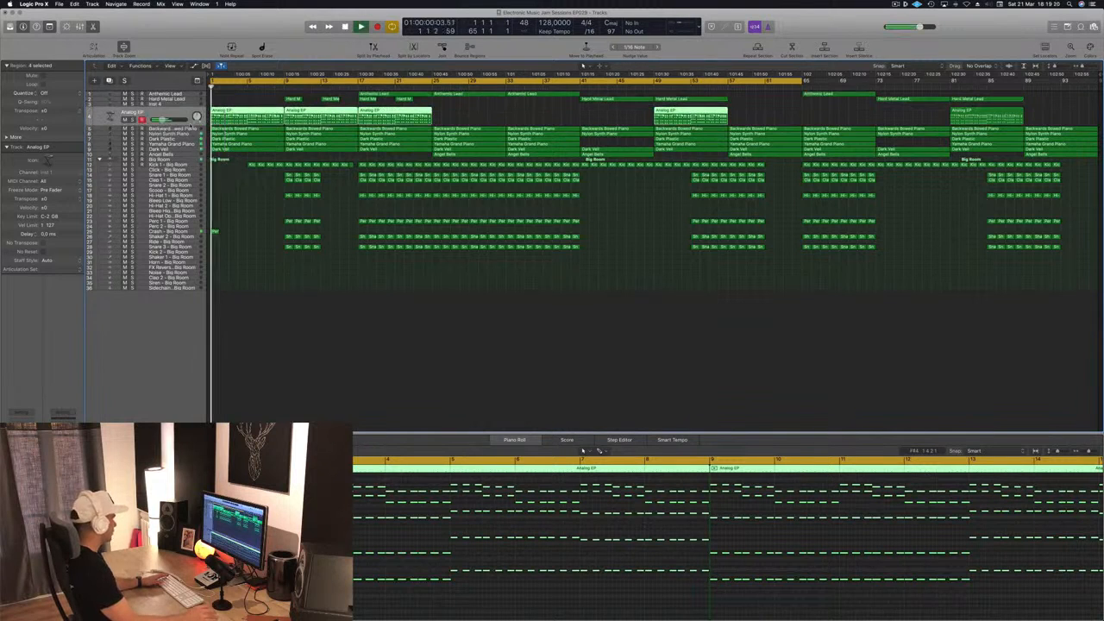
Step: Mute the Analog EP and Nylon Synth Piano tracks while replaying the intro from bar 1
click(125, 120)
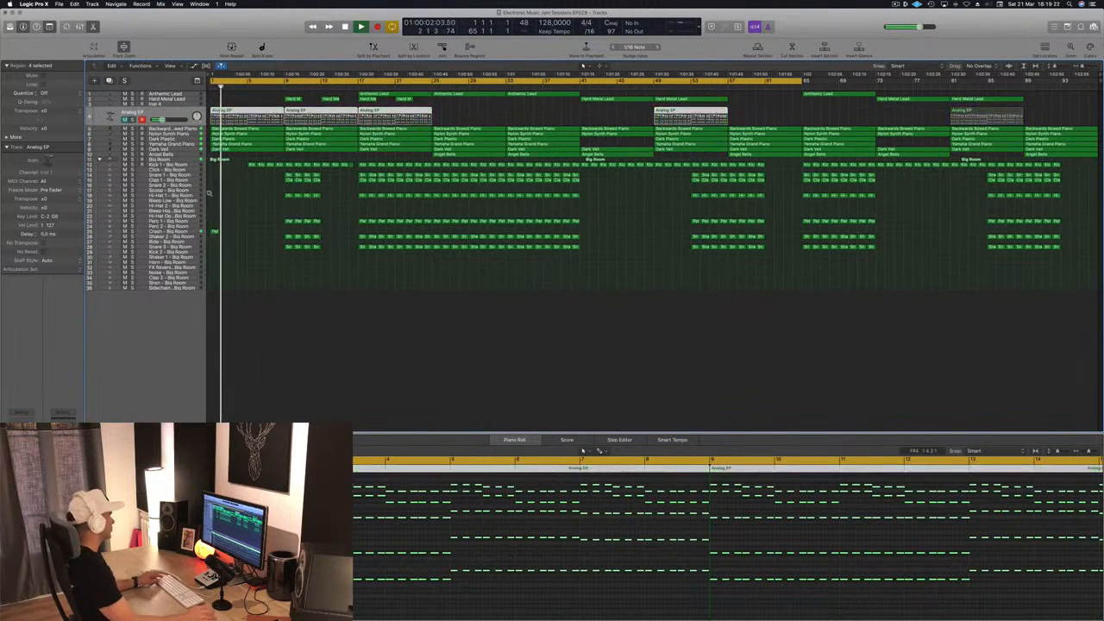
scroll(276, 202, right, 5)
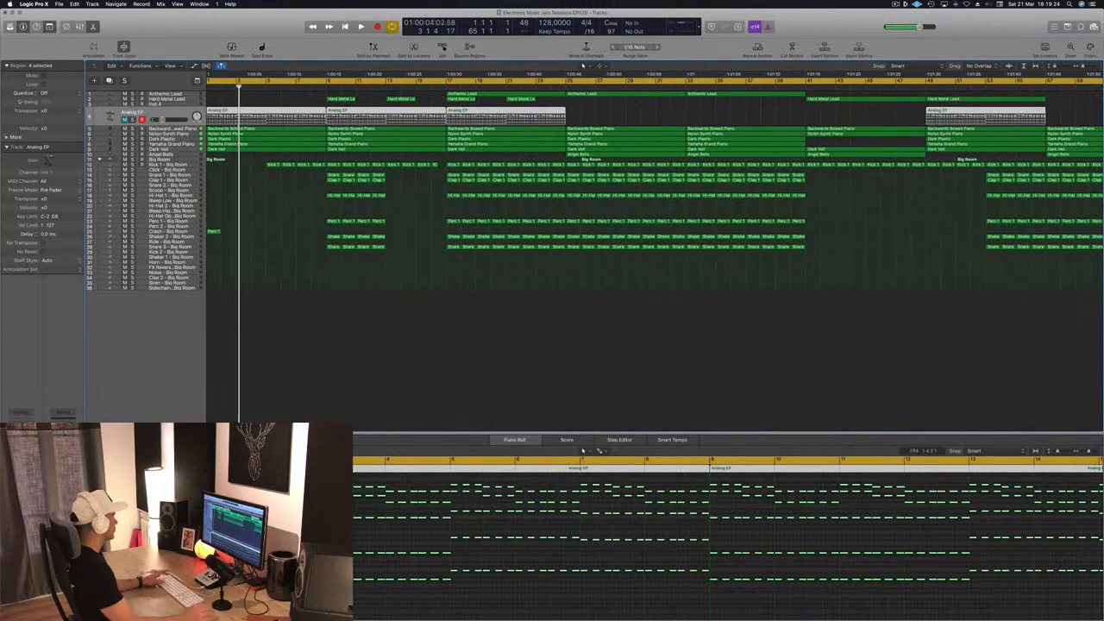
key(Return)
click(126, 135)
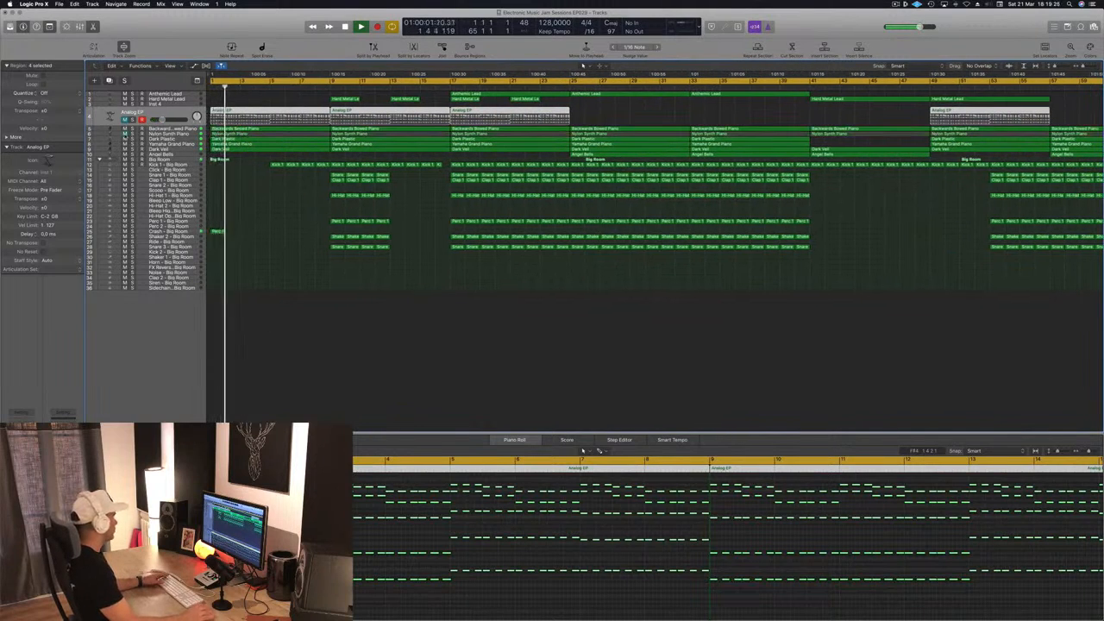
scroll(250, 186, right, 3)
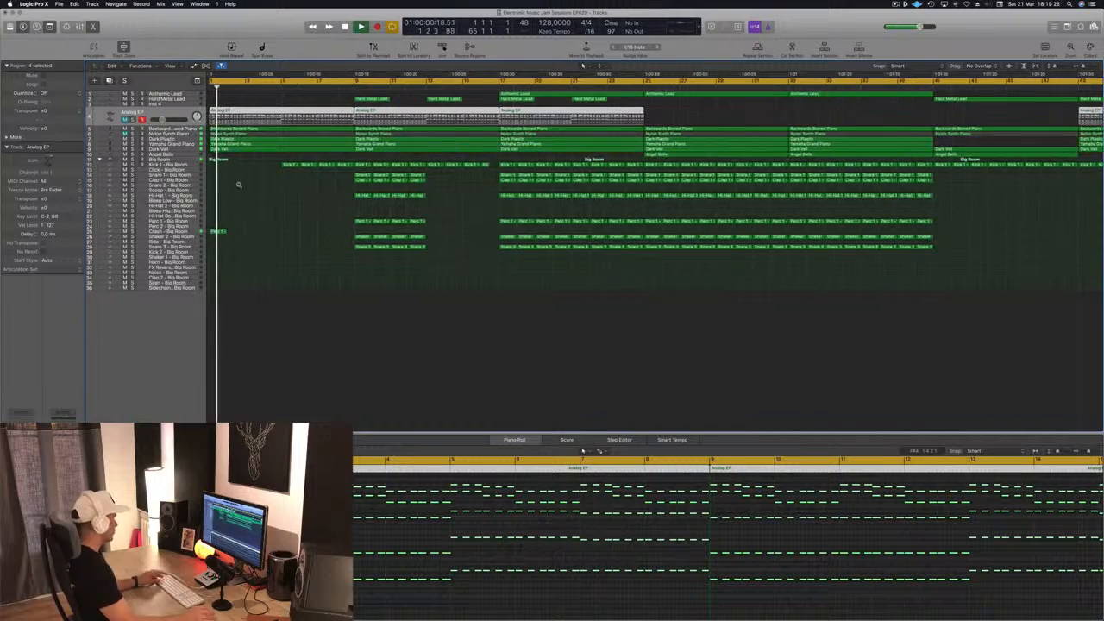
scroll(269, 188, up, 8)
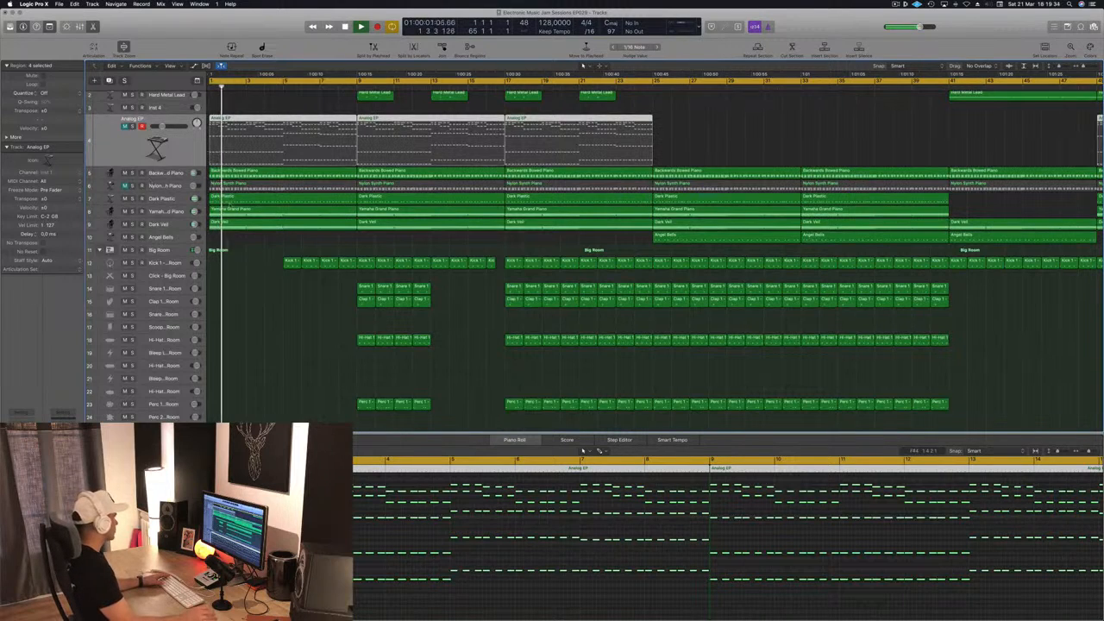
Step: Mute the Dark Plastic and Backwards Bowed Piano tracks, and solo Backwards Bowed Piano to audition it during the intro
key(space)
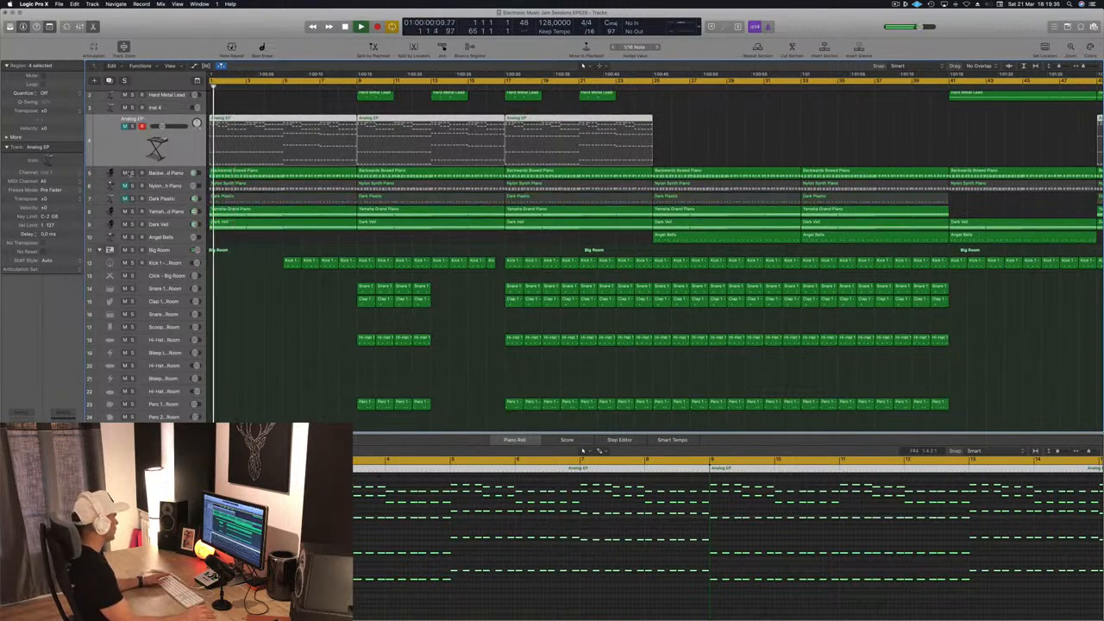
click(125, 174)
key(space)
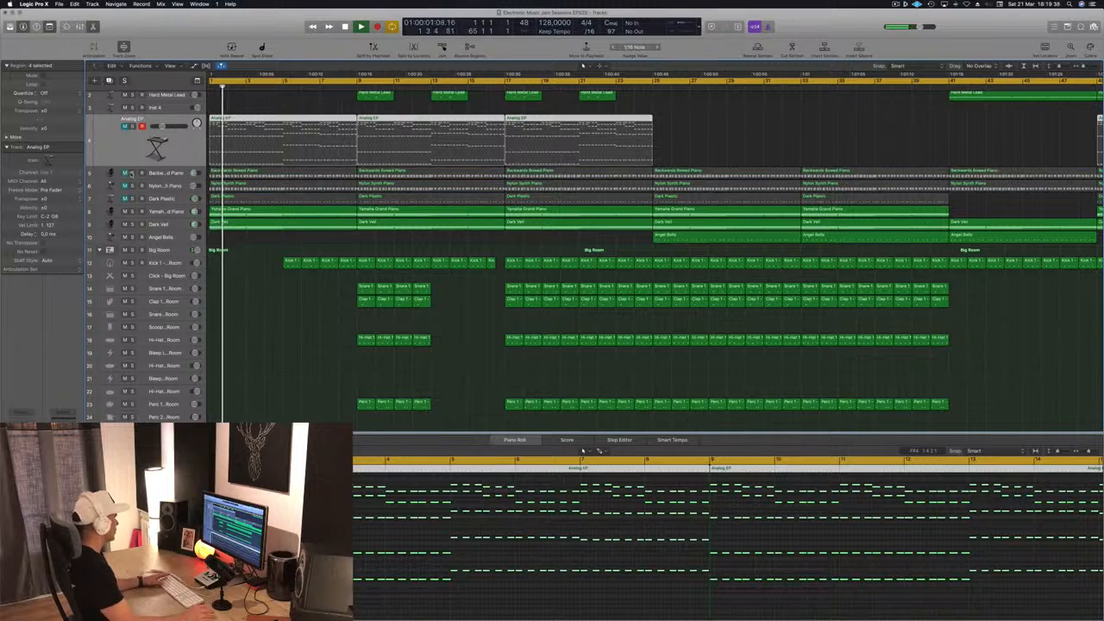
click(132, 174)
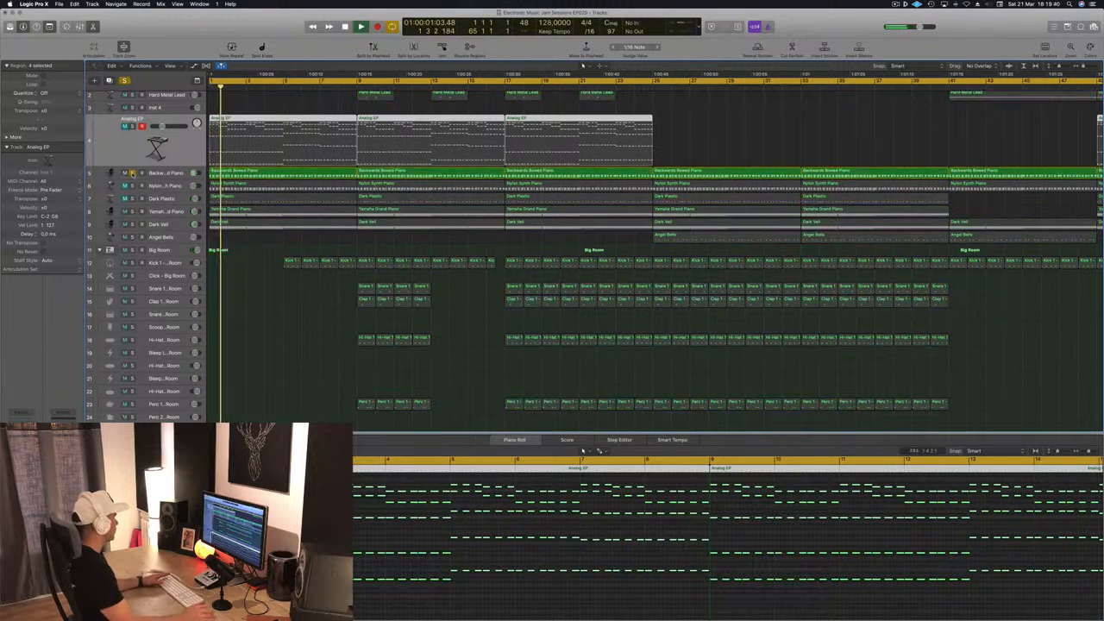
Step: Unsolo the Backwards Bowed Piano track, unmute Nylon Synth Piano, and play the intro from bar 1
click(132, 174)
click(173, 173)
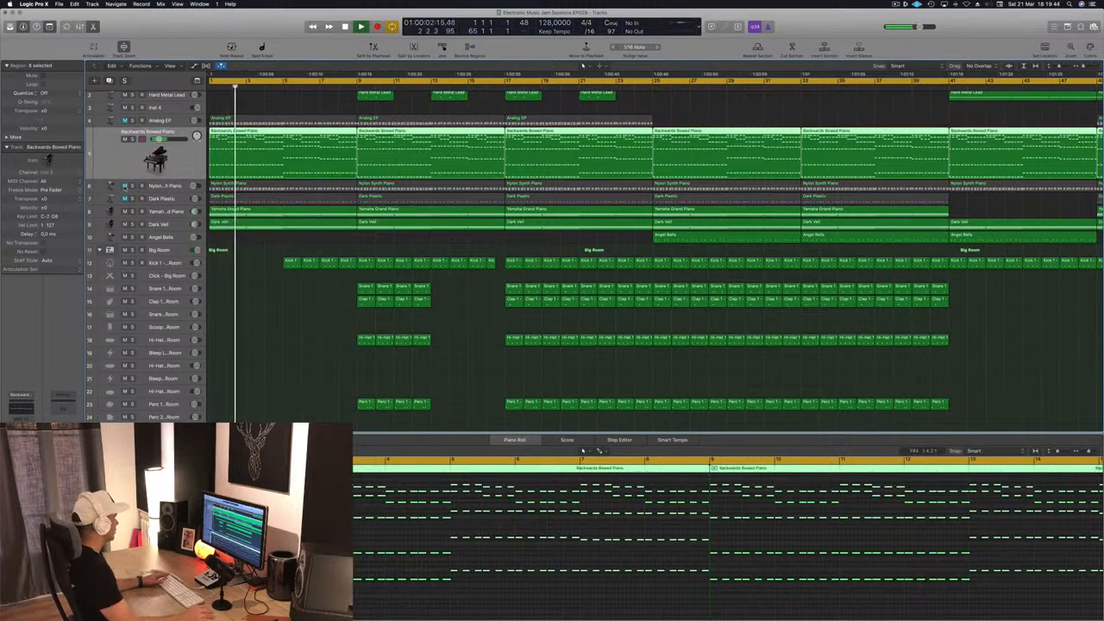
click(126, 186)
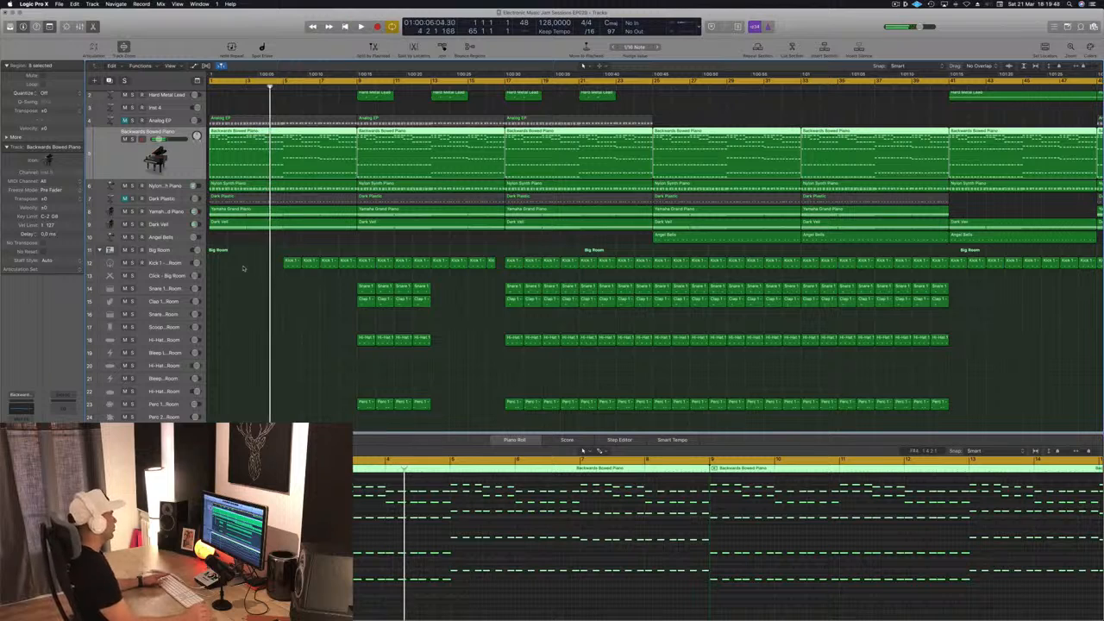
key(Return)
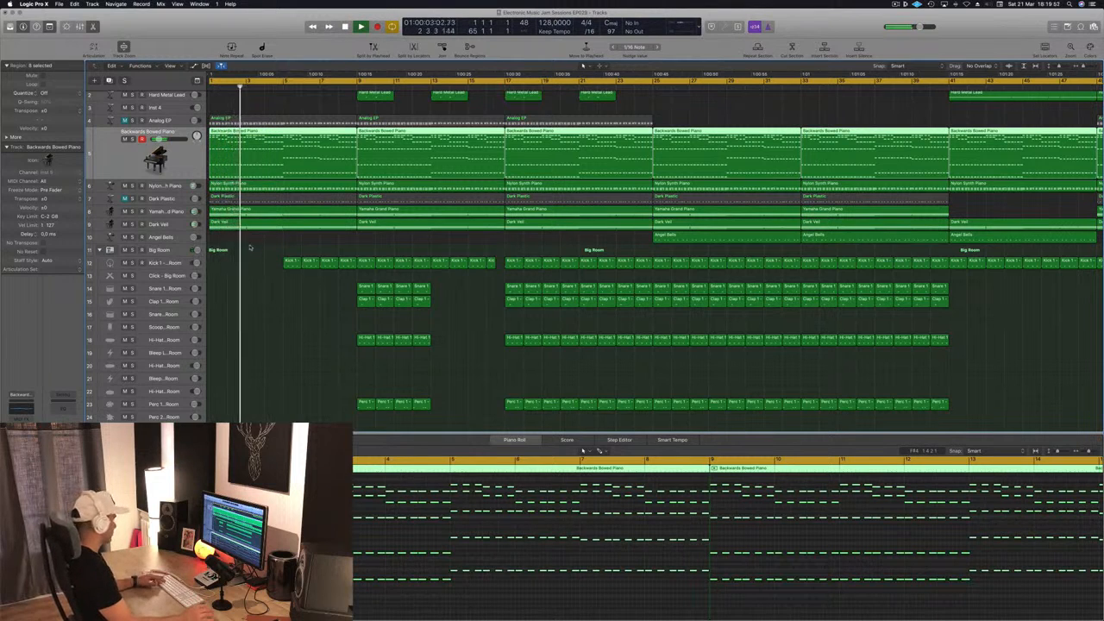
scroll(287, 249, up, 3)
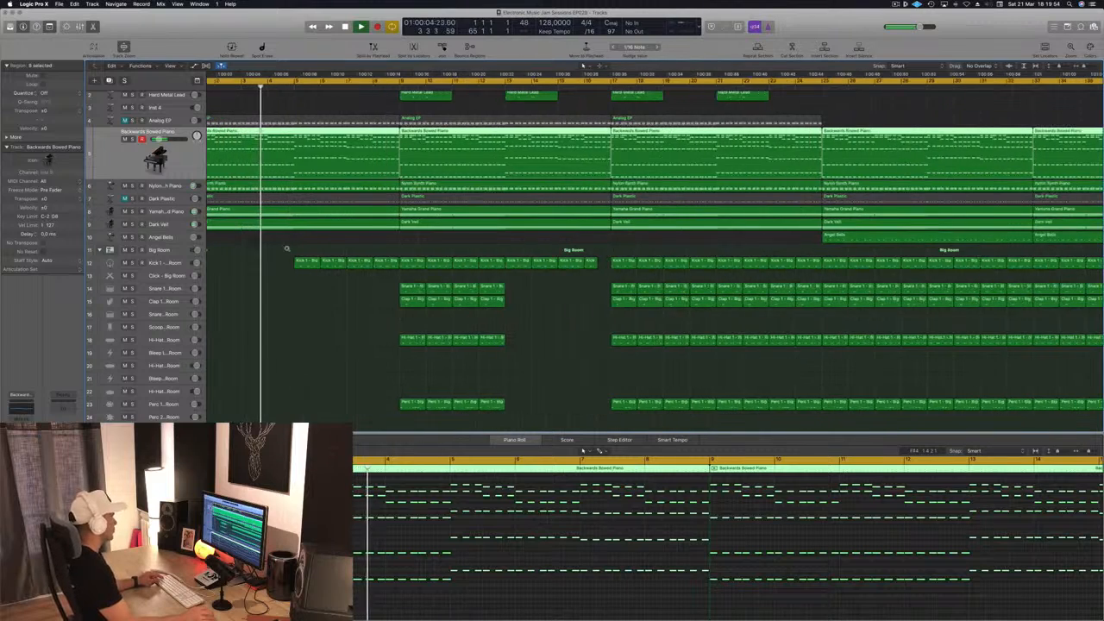
scroll(287, 248, down, 4)
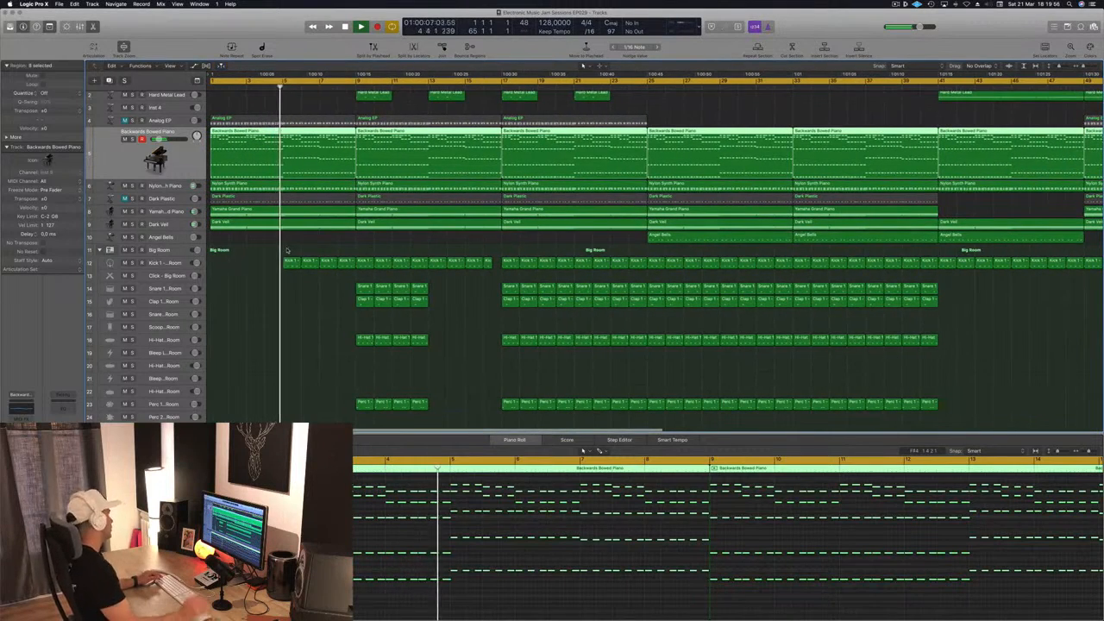
click(278, 251)
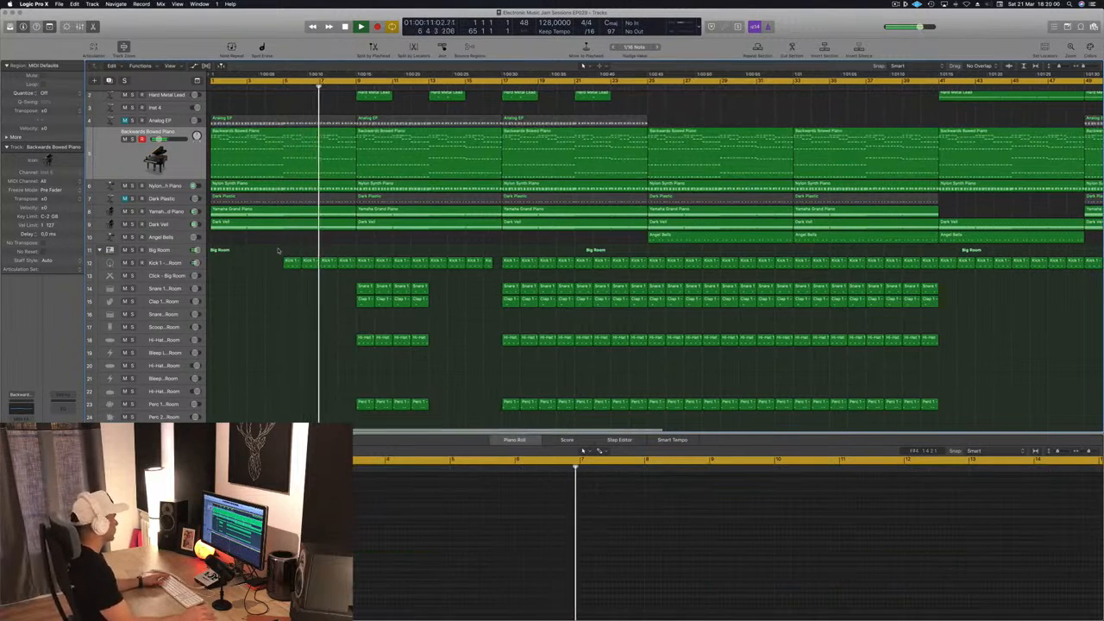
key(space)
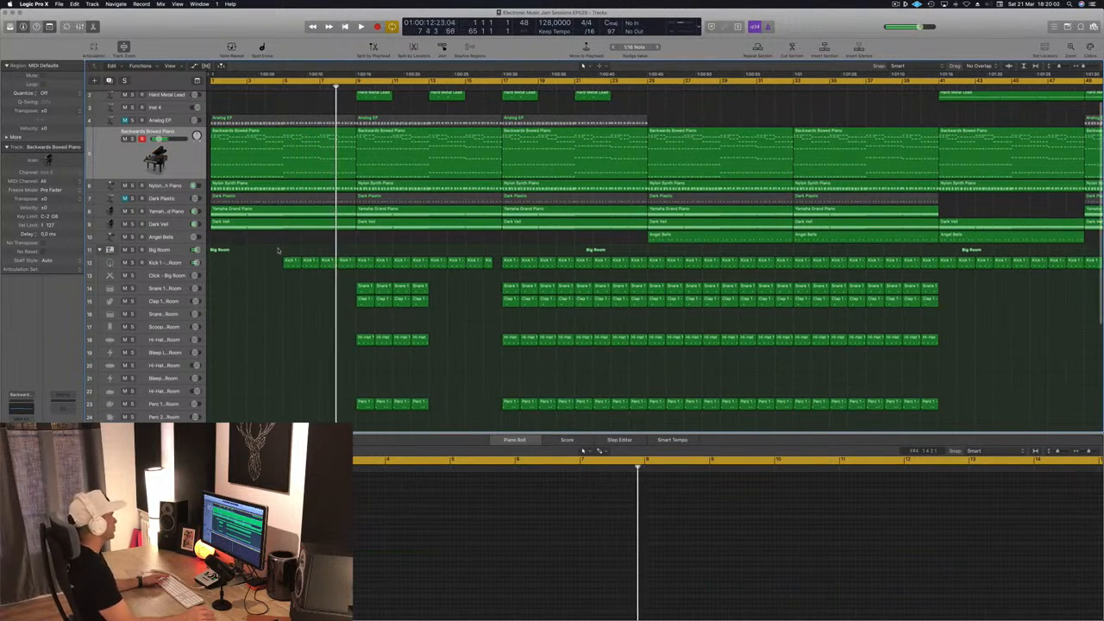
Step: Replay the intro from bar 1 with the Backwards Bowed Piano track selected, stopping after the kick enters
scroll(278, 251, up, 1)
key(super+Left)
key(space)
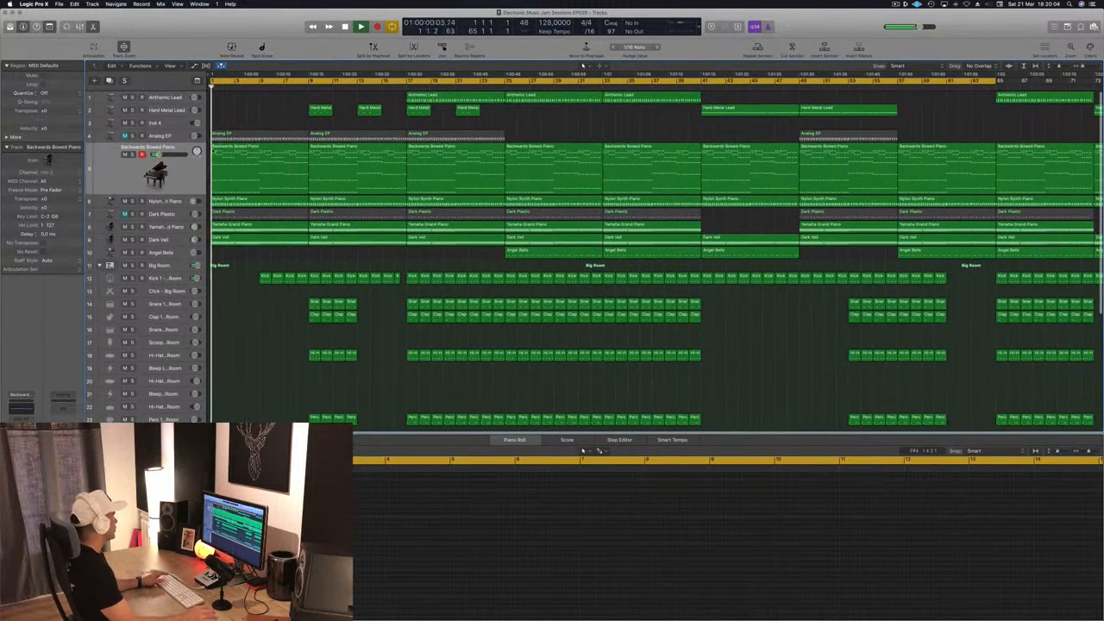
click(118, 166)
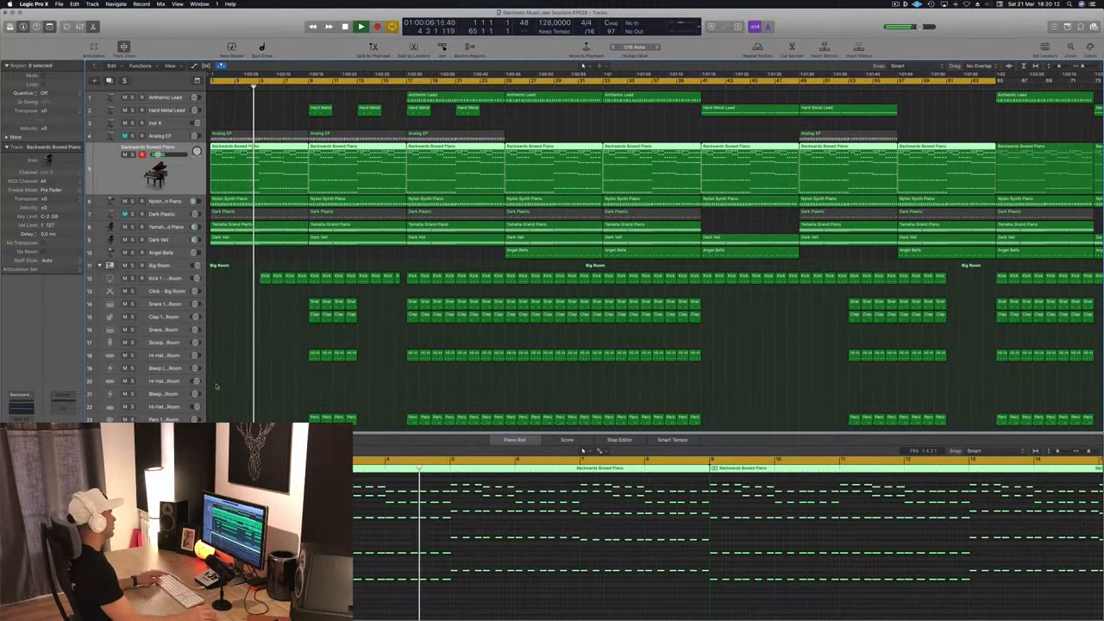
scroll(305, 351, right, 3)
scroll(305, 351, down, 4)
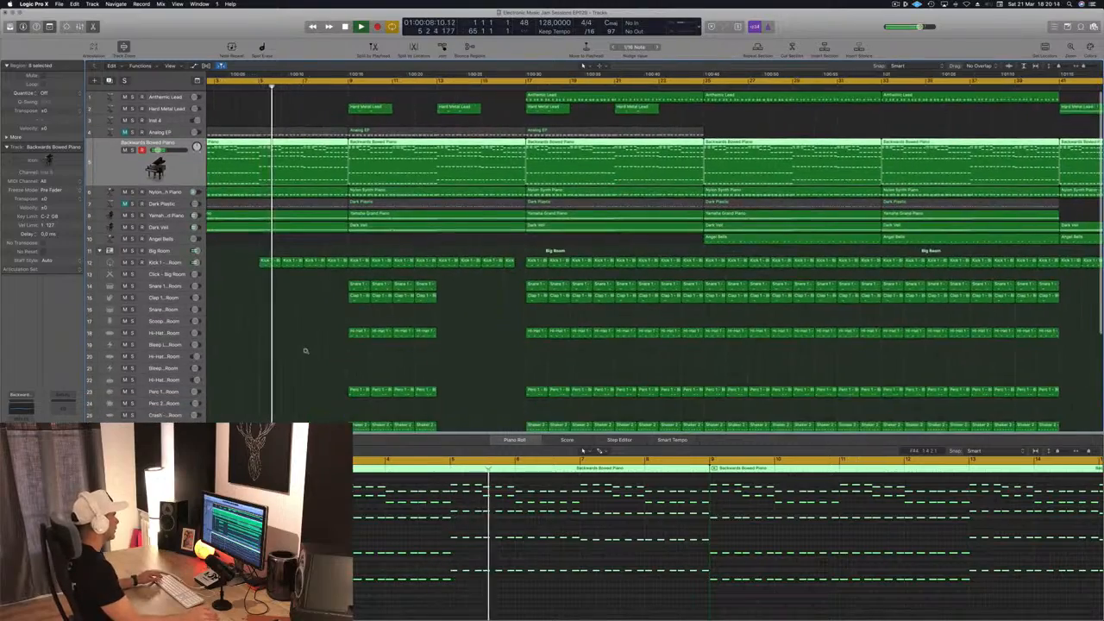
key(space)
Step: Copy the crash region from bar 1 onto the FX Reverse - Big Room track at bar 8
scroll(285, 331, down, 1)
scroll(285, 331, down, 3)
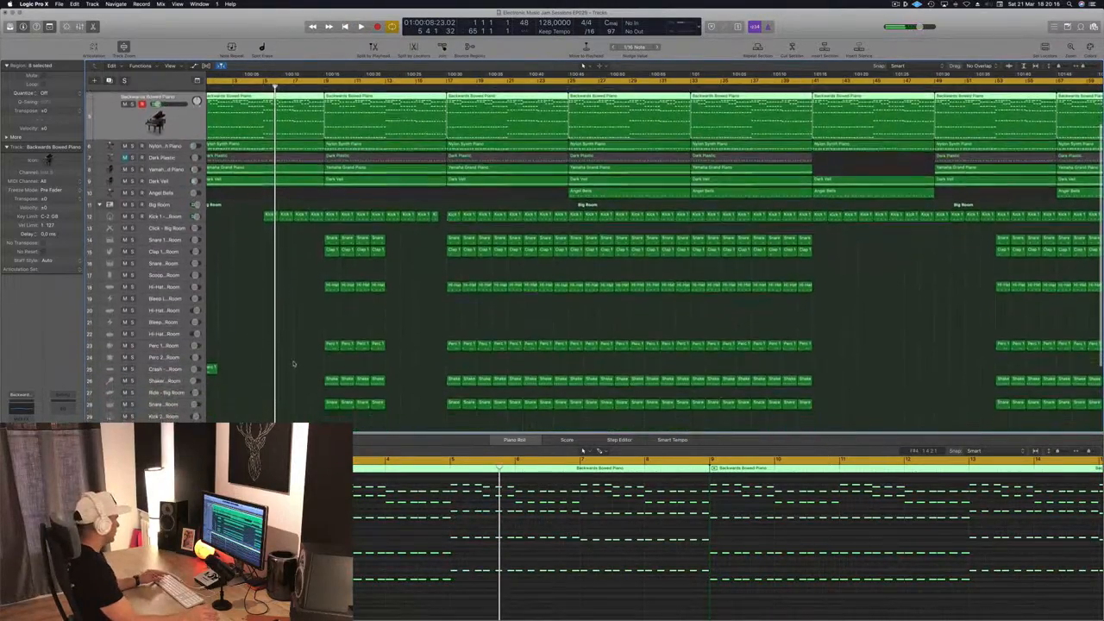
scroll(286, 362, down, 2)
scroll(286, 369, down, 3)
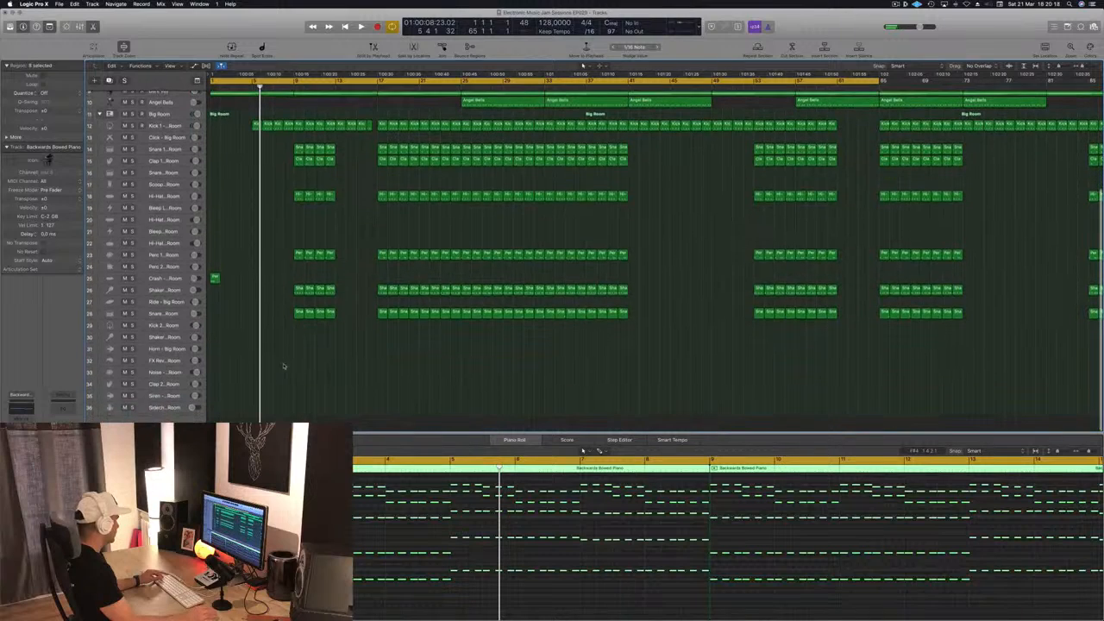
click(164, 361)
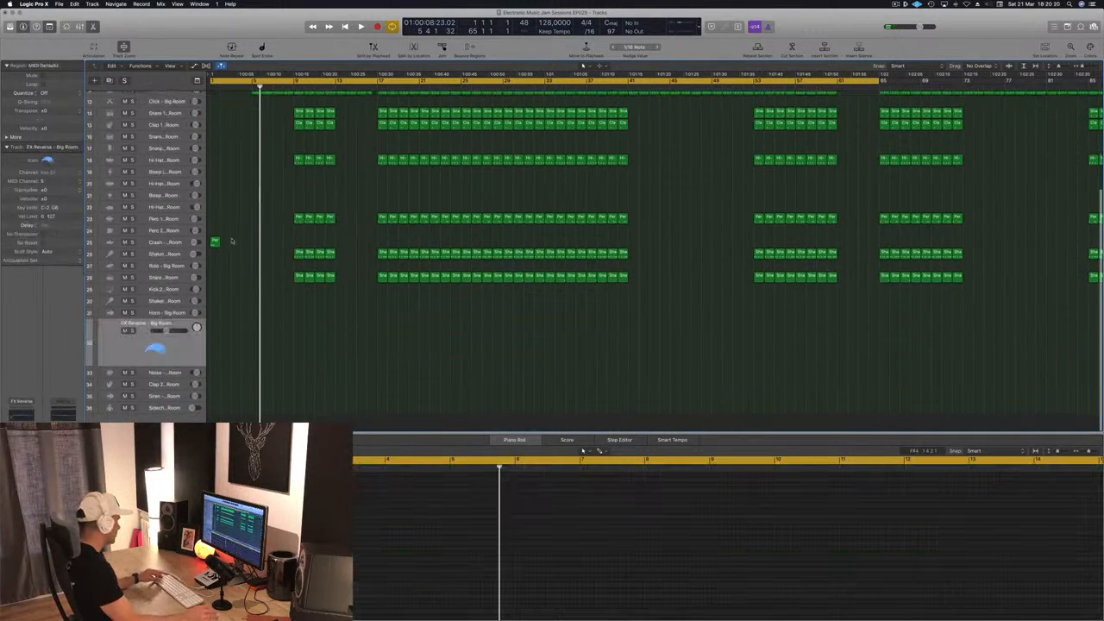
drag(215, 242, 289, 346)
Step: Lengthen the note in the FX Reverse region to fill bar 8, and play back the passage leading into it
drag(630, 531, 667, 560)
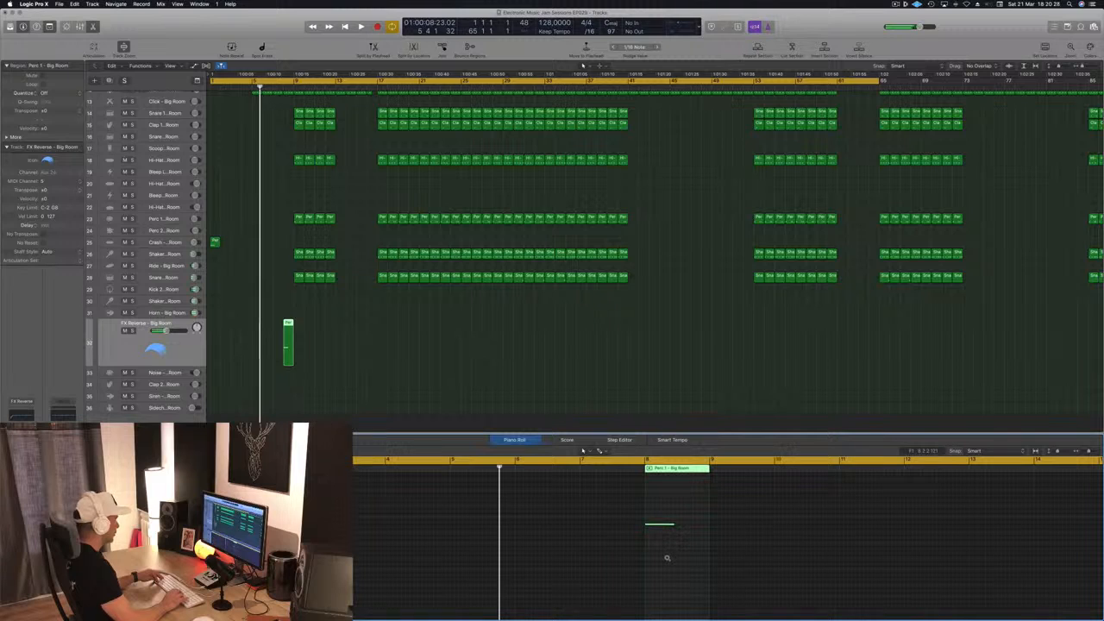
key(space)
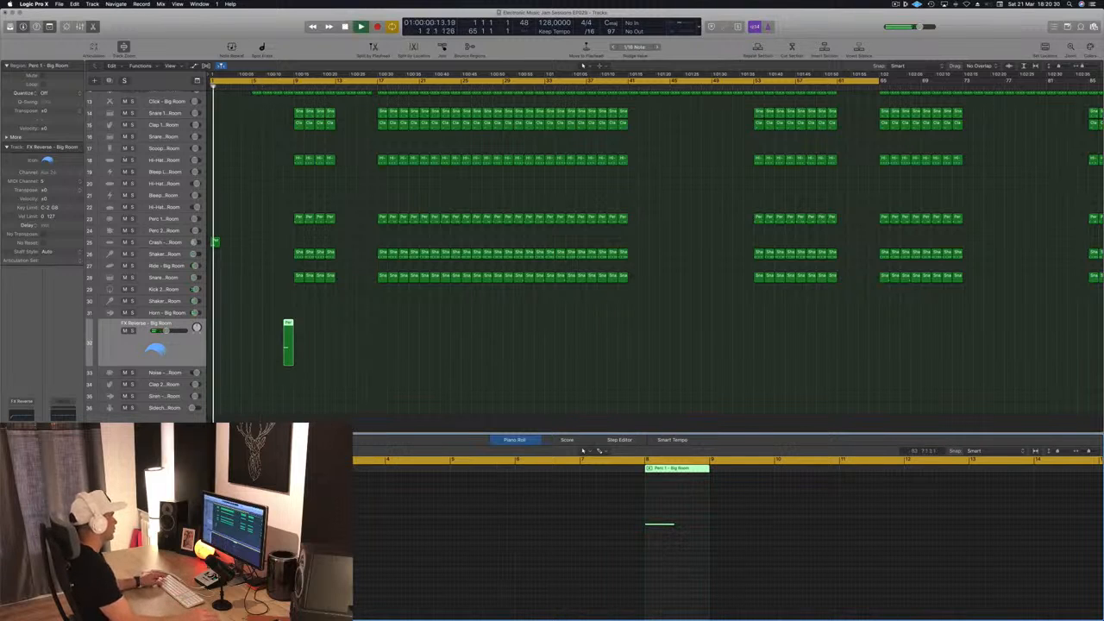
click(251, 334)
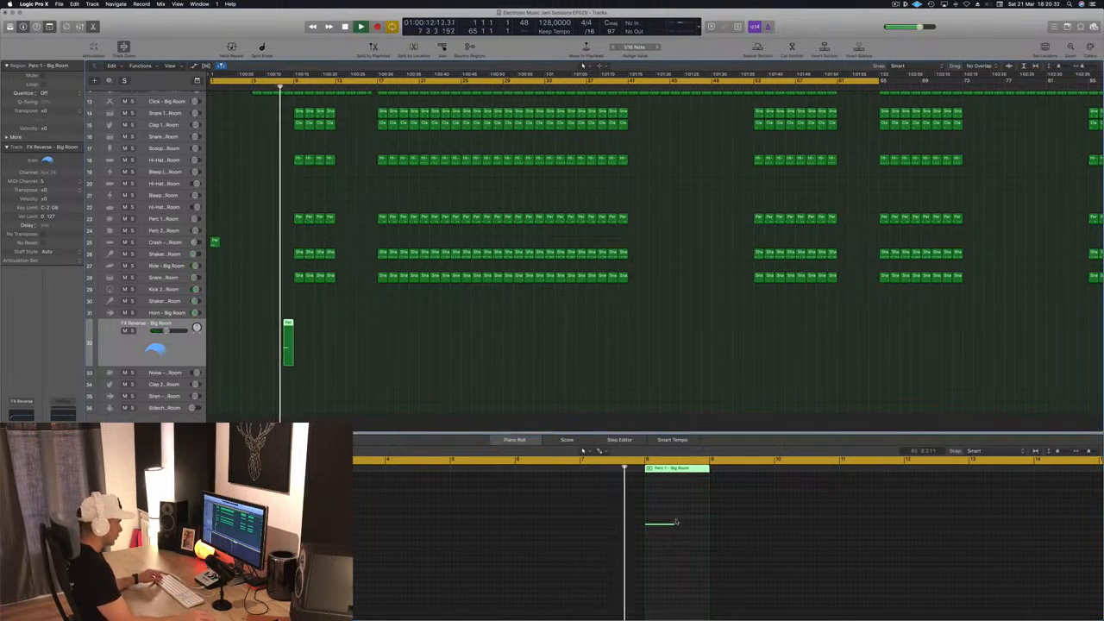
drag(674, 524, 709, 524)
click(282, 88)
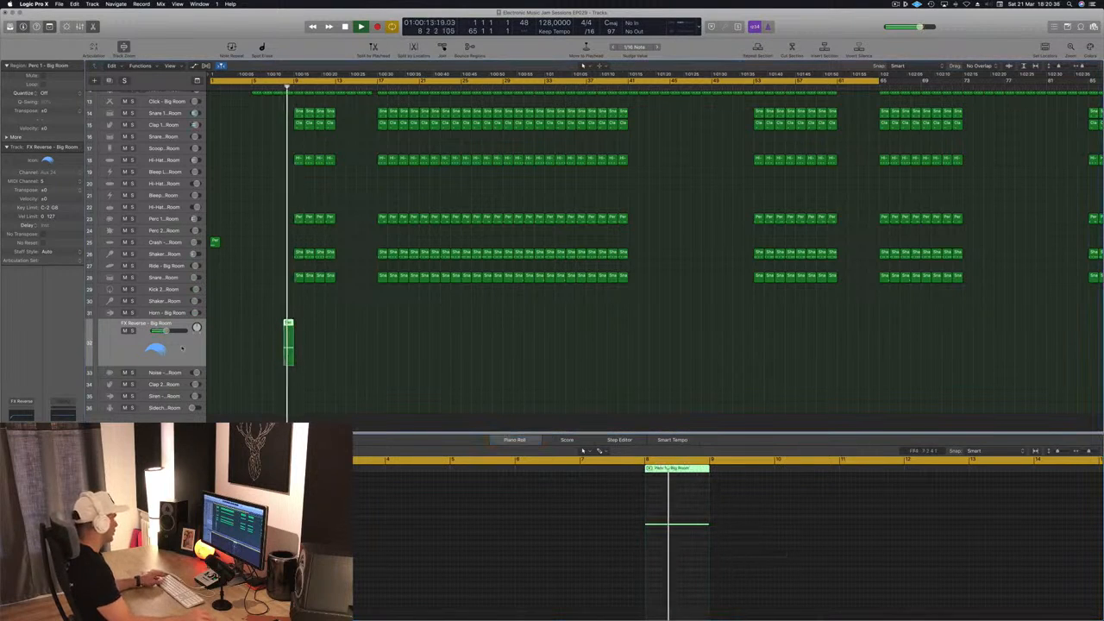
Step: Try the Noise Burst - Radiant sound on the FX Reverse track, replace it with Noise Downer - Dropkick, and replay bar 8
key(y)
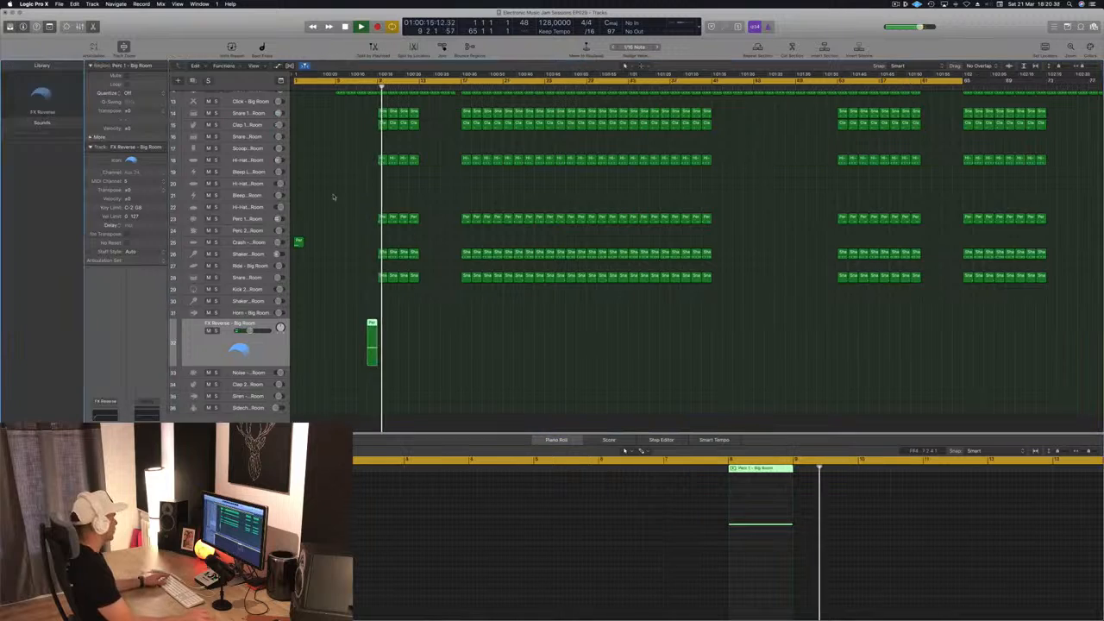
click(359, 89)
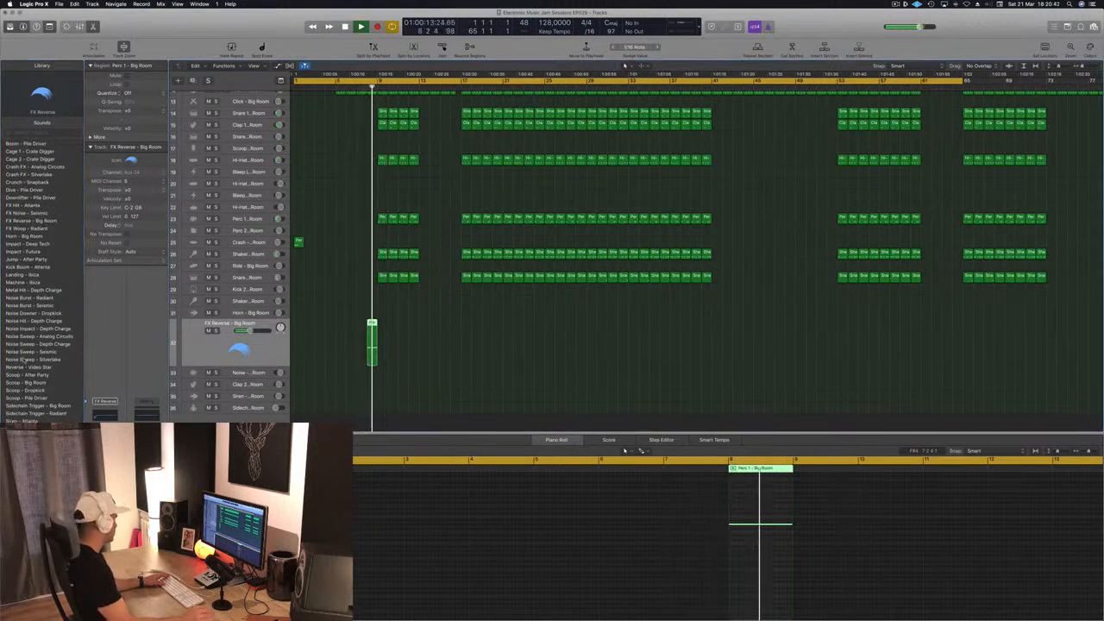
click(30, 297)
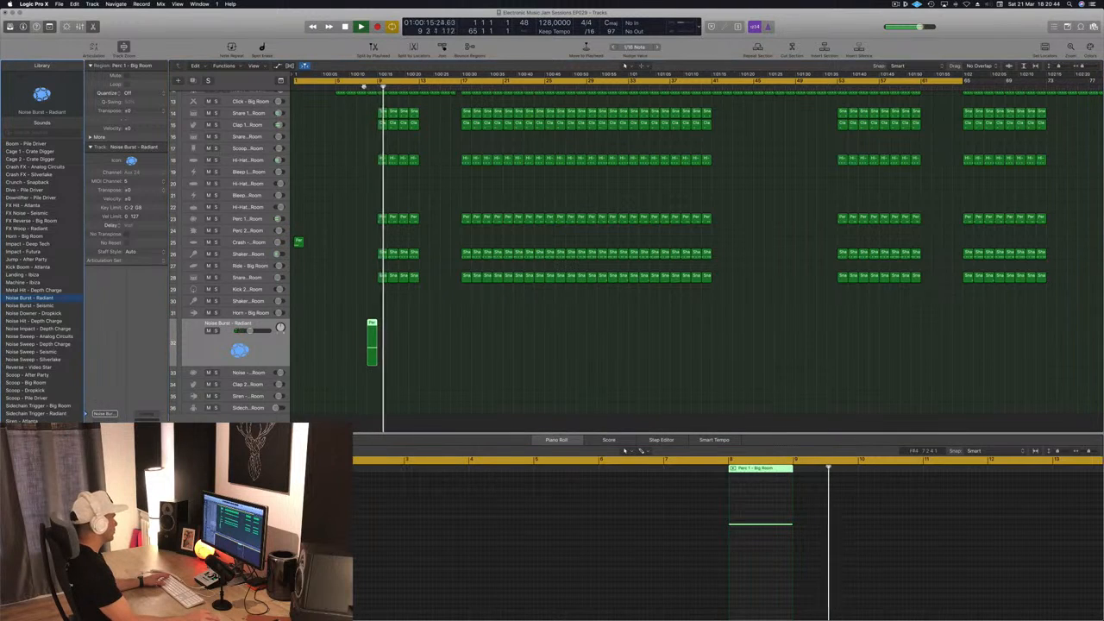
click(21, 311)
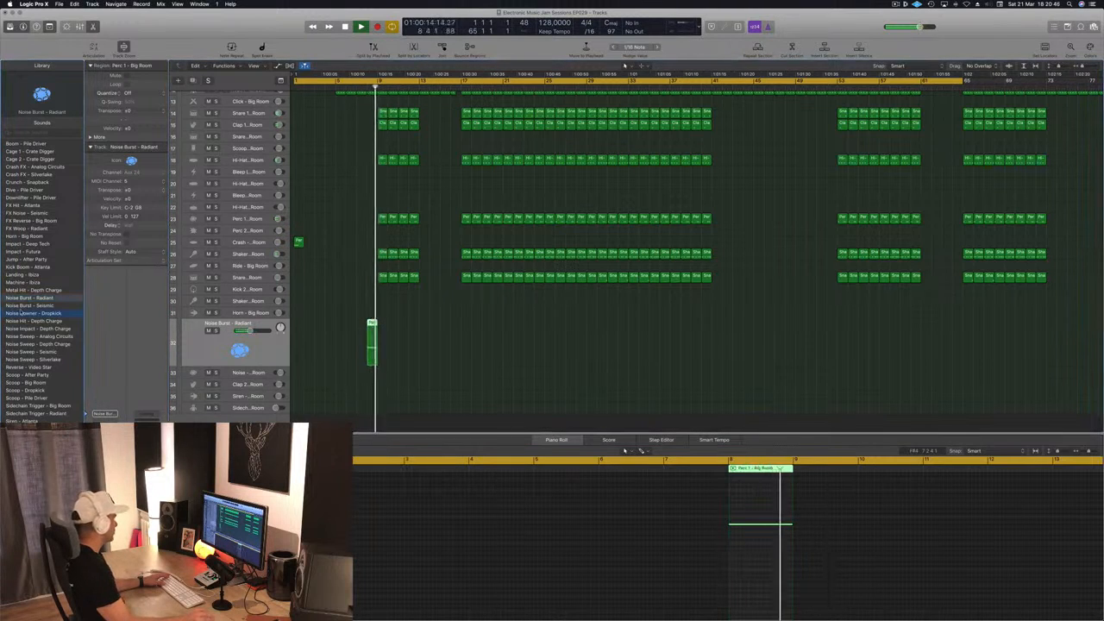
click(362, 87)
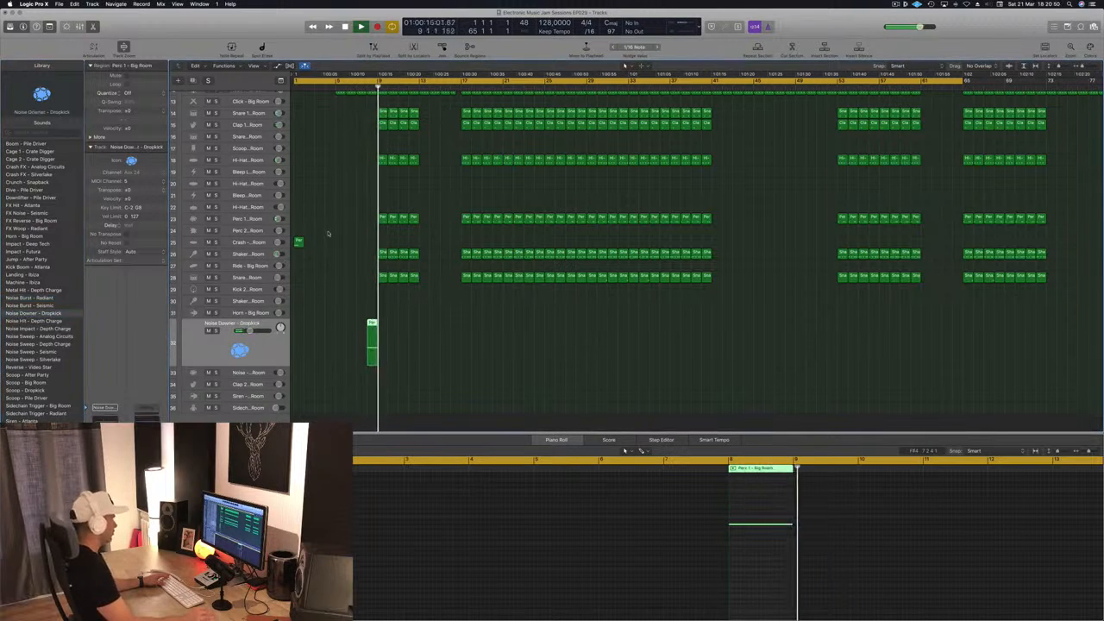
Step: Copy the crash region from bar 1 to bar 9 on the Crash track and save the project
scroll(348, 192, up, 4)
key(Return)
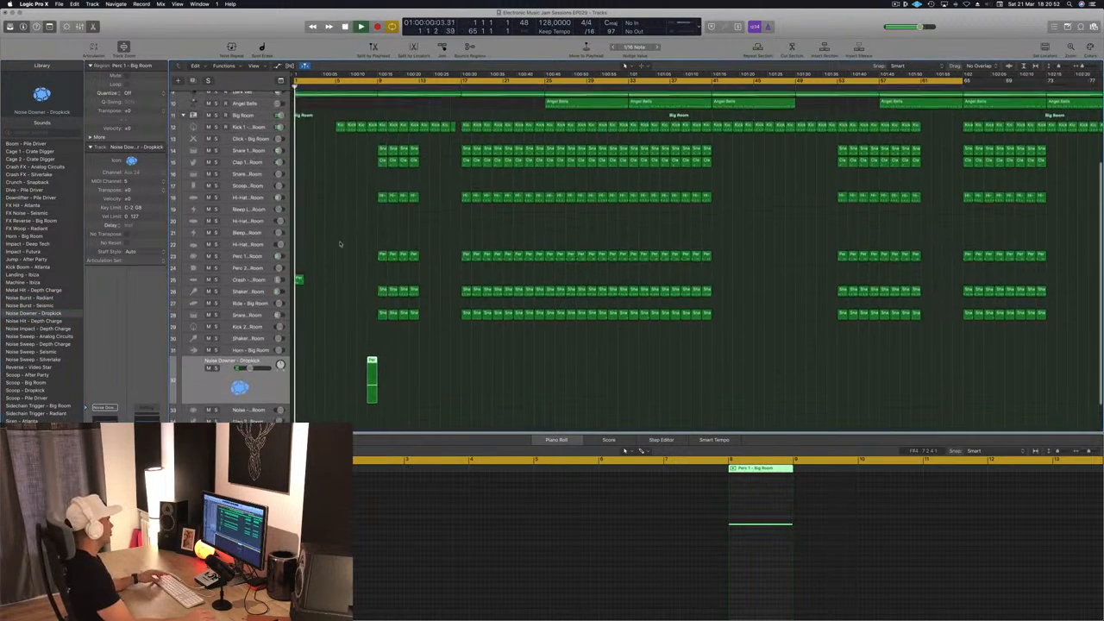
click(299, 280)
drag(333, 286, 380, 282)
scroll(348, 245, down, 3)
scroll(348, 245, down, 3)
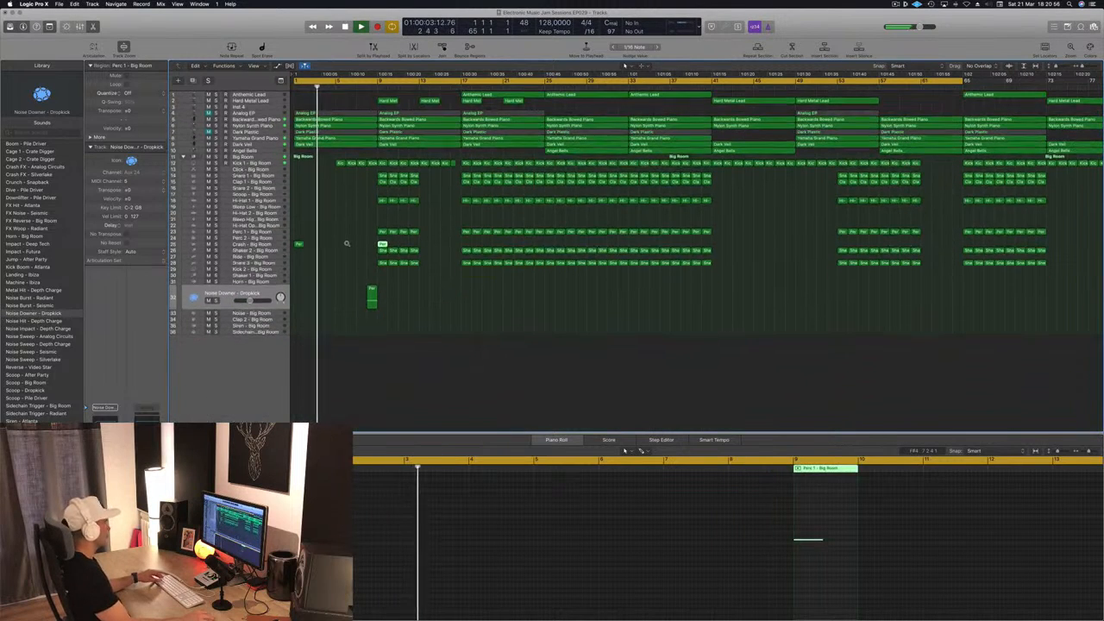
key(super+s)
Step: Stop playback and hide the Piano Roll editor to give the arrangement more room
scroll(365, 195, up, 4)
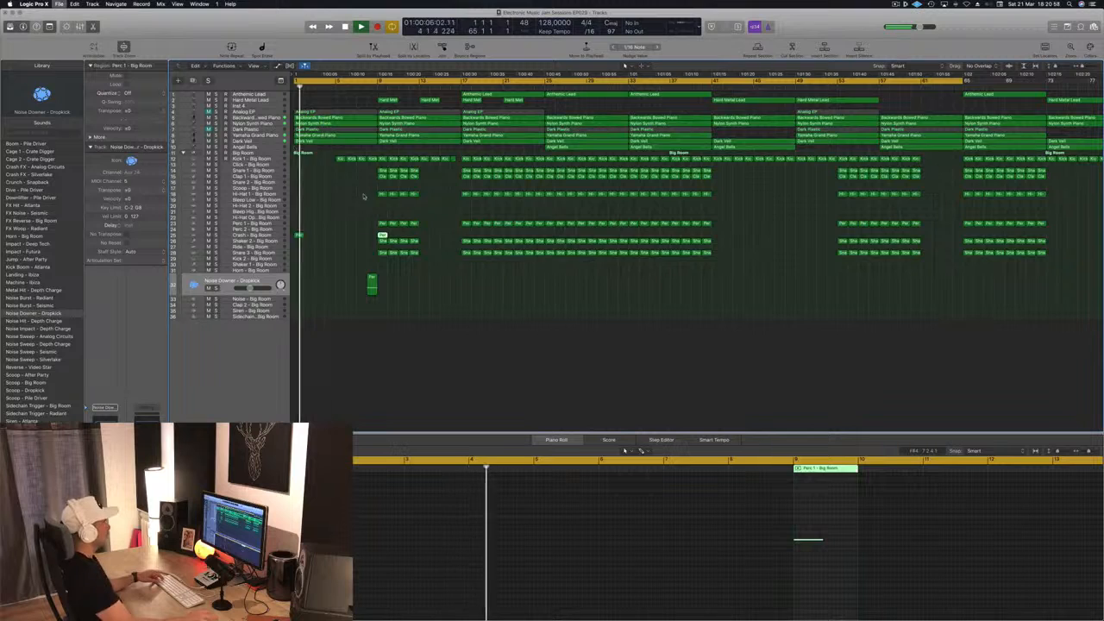
key(space)
scroll(355, 228, up, 2)
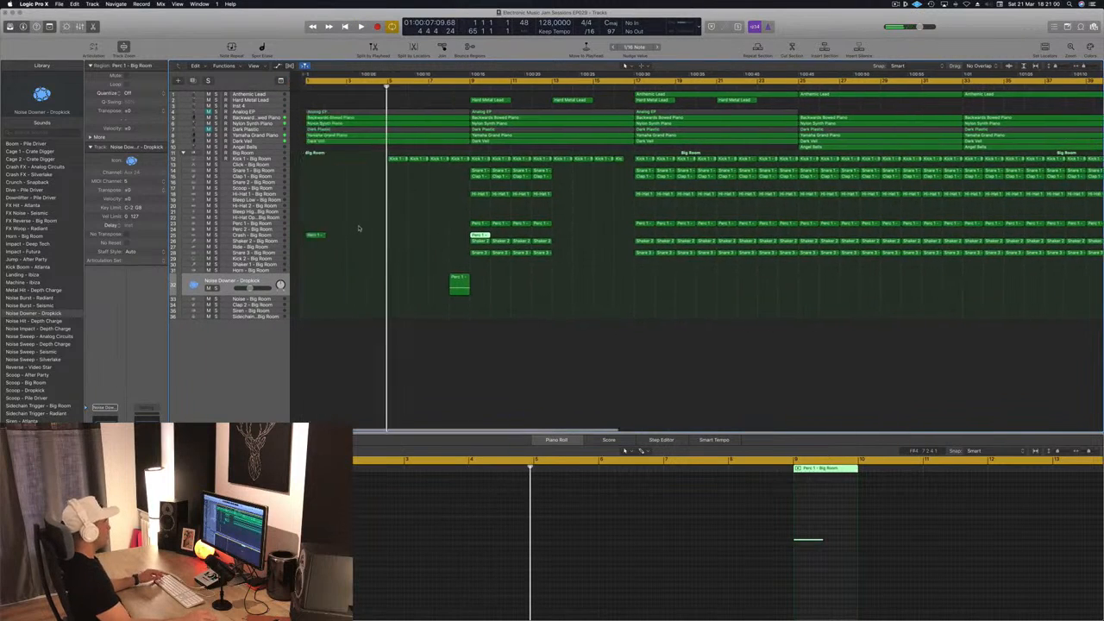
scroll(360, 227, up, 4)
scroll(360, 227, up, 2)
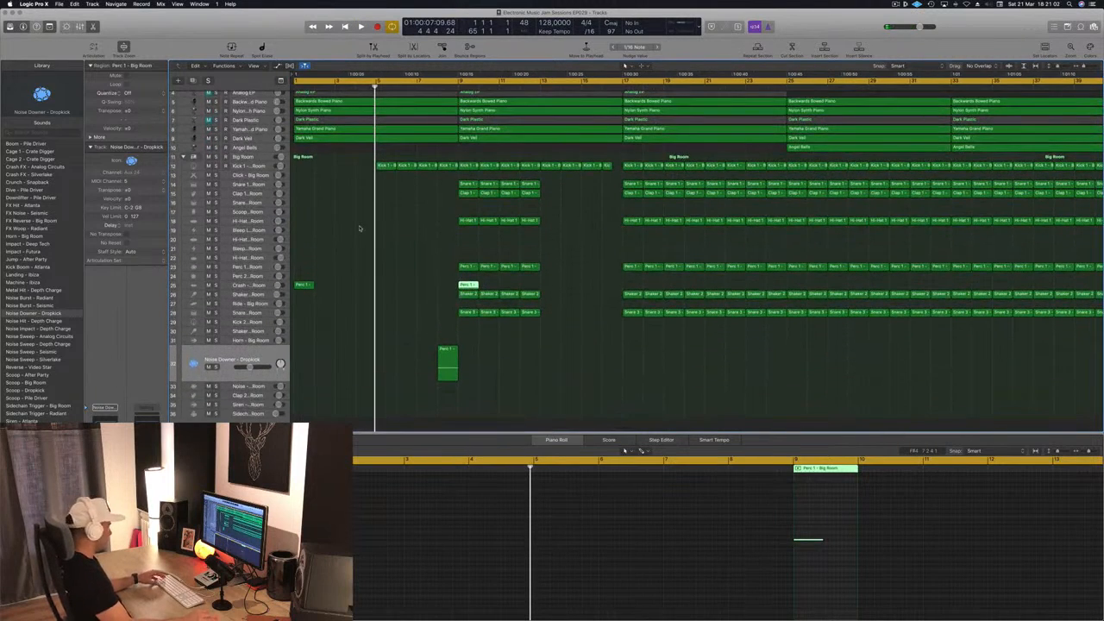
key(e)
scroll(360, 228, up, 1)
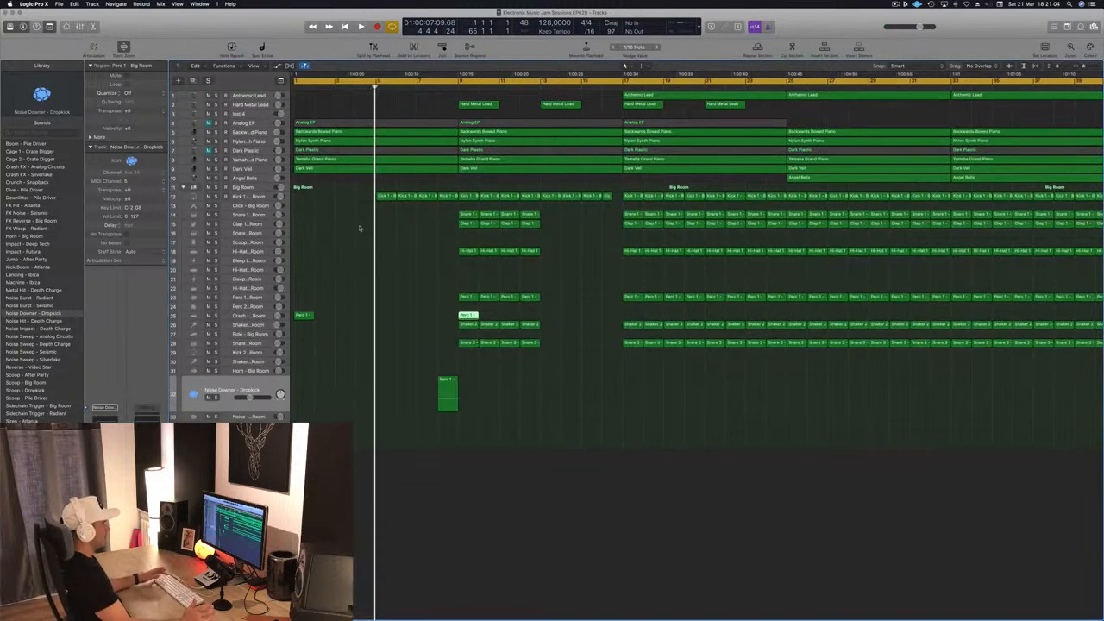
scroll(364, 245, down, 2)
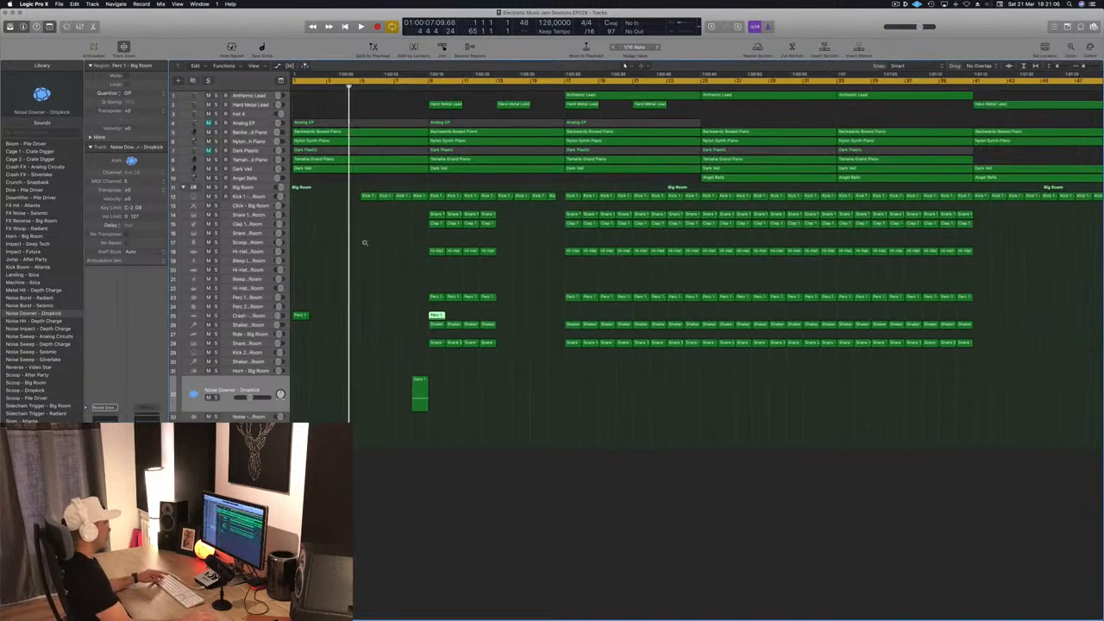
scroll(364, 245, up, 2)
scroll(364, 245, left, 2)
scroll(364, 245, right, 1)
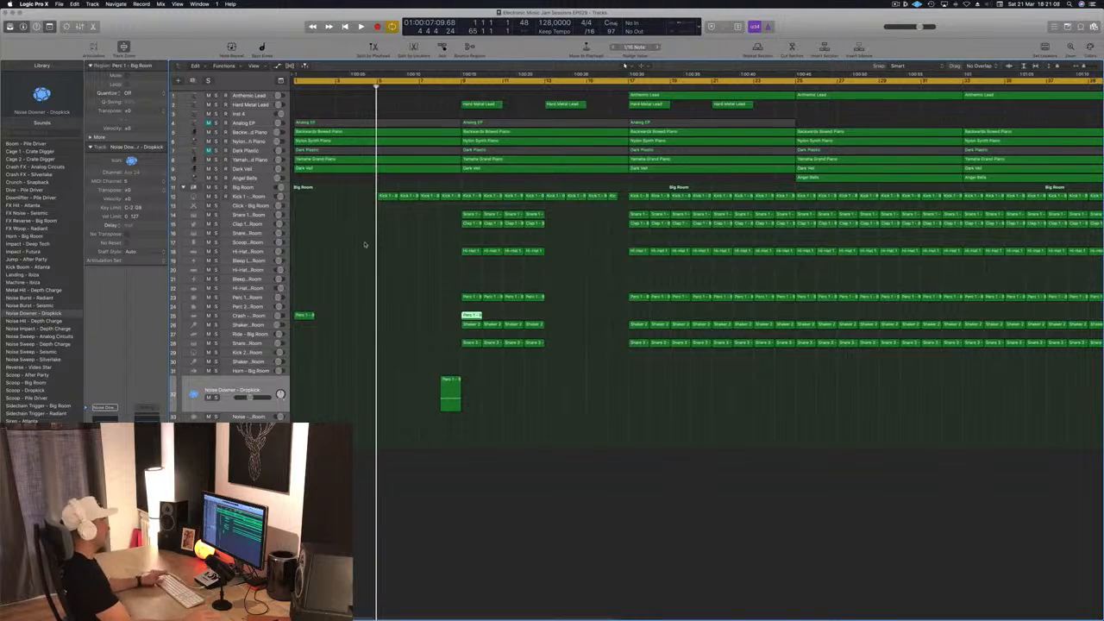
Step: Play the arrangement from bar 1 and inspect the bar 8 kick region's notes in a separate Piano Roll window
key(Return)
key(space)
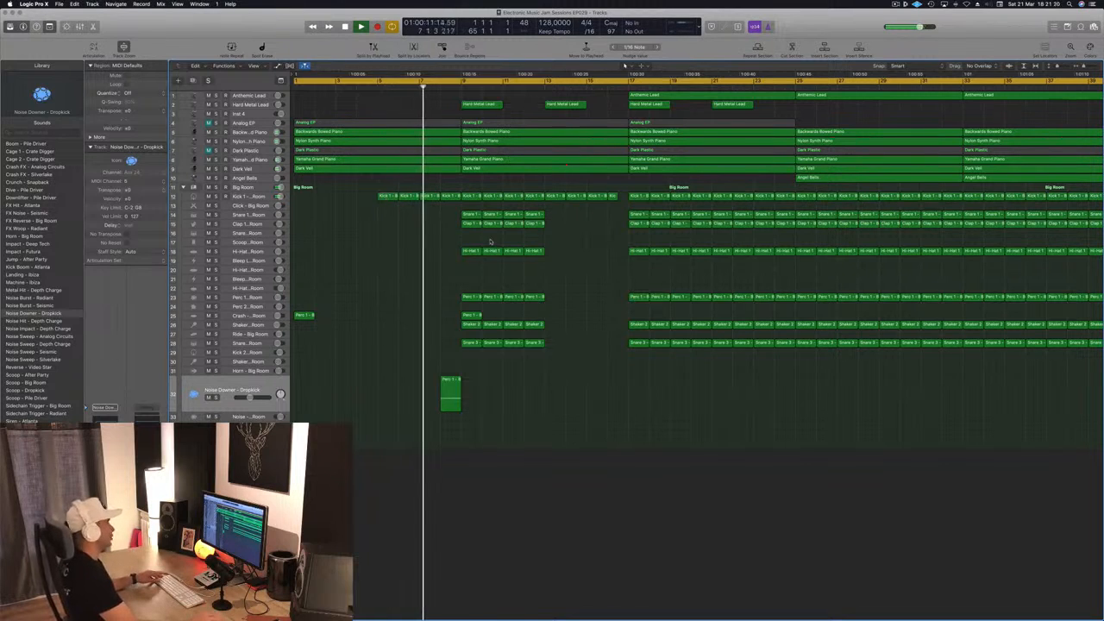
click(449, 196)
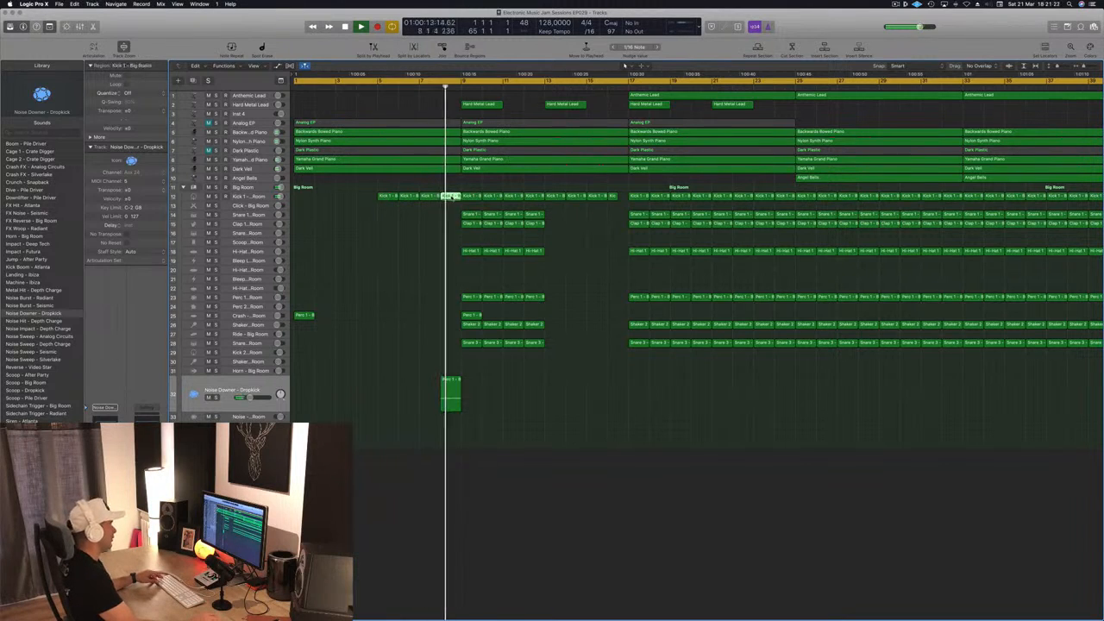
key(super+4)
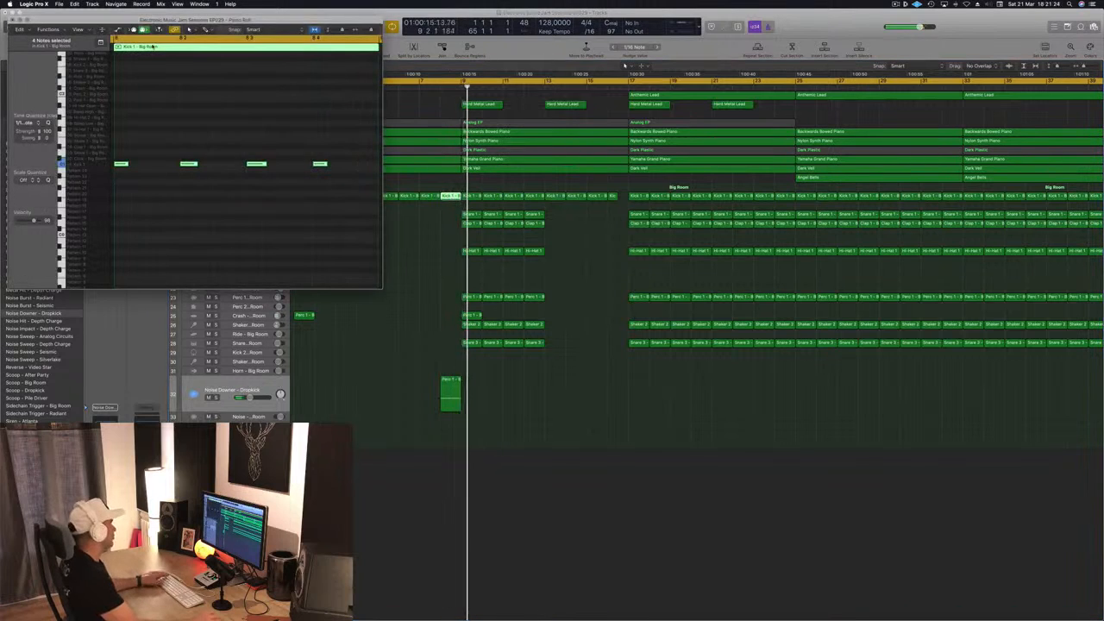
click(12, 20)
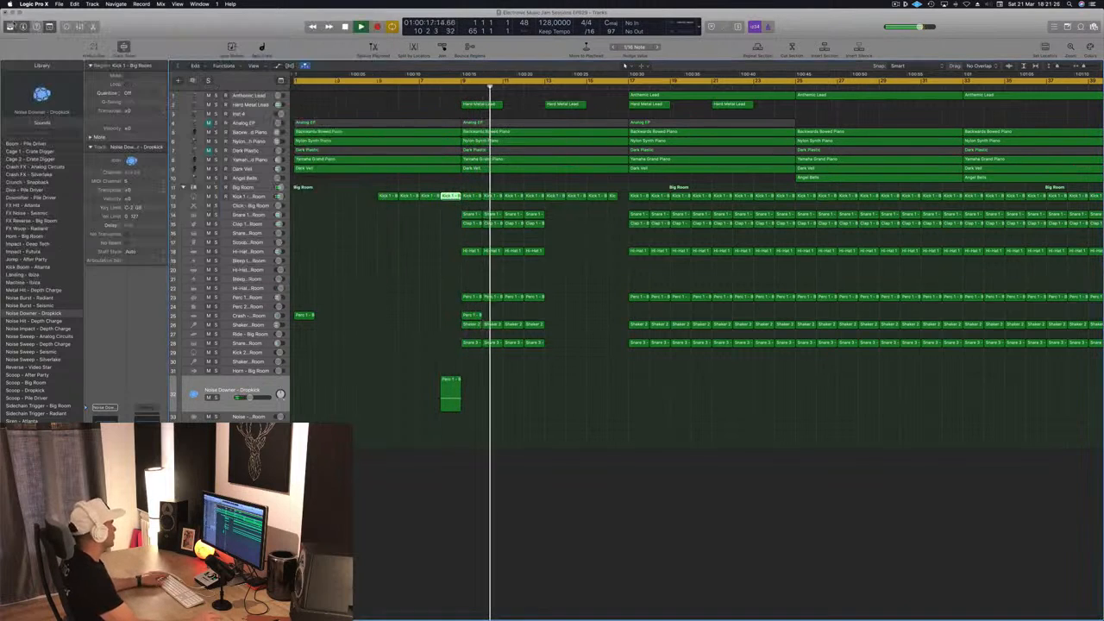
key(space)
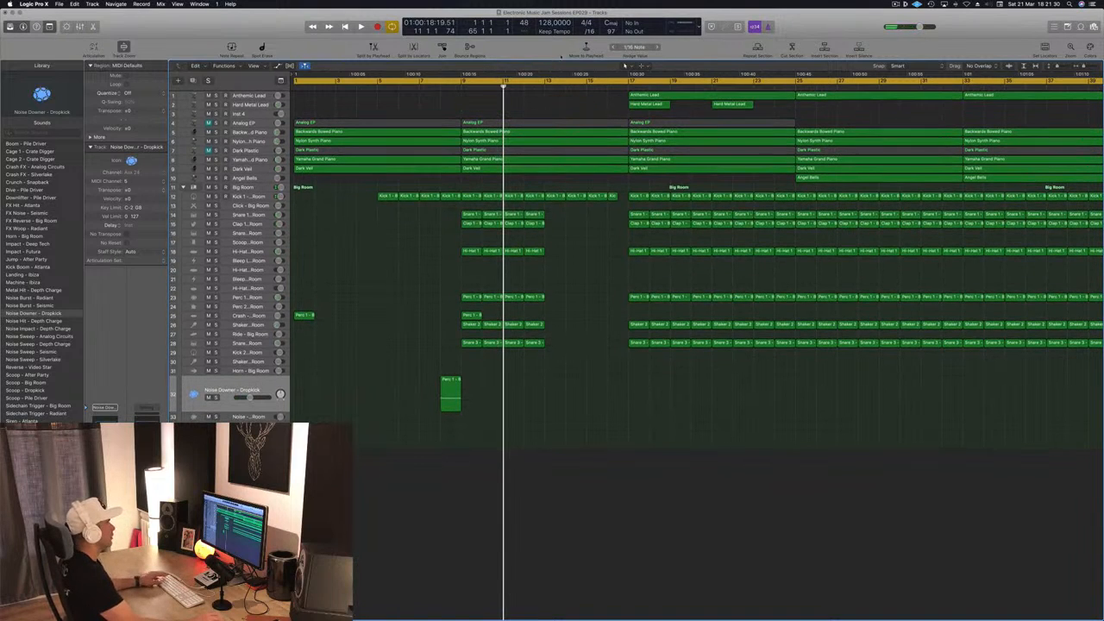
Step: Play the arrangement from bar 1 and copy the Anthemic Lead region from bar 17 to bar 9
key(Return)
key(space)
click(687, 97)
drag(684, 97, 523, 103)
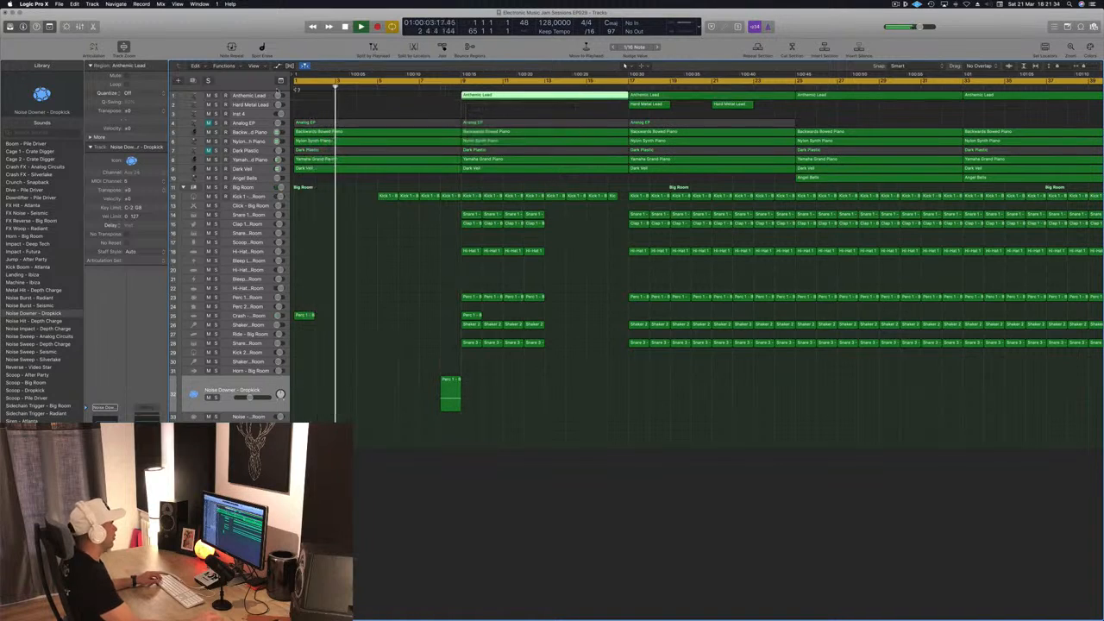
Step: Move the Anthemic Lead track directly below the Analog EP track and play the arrangement from bar 9
drag(259, 96, 253, 146)
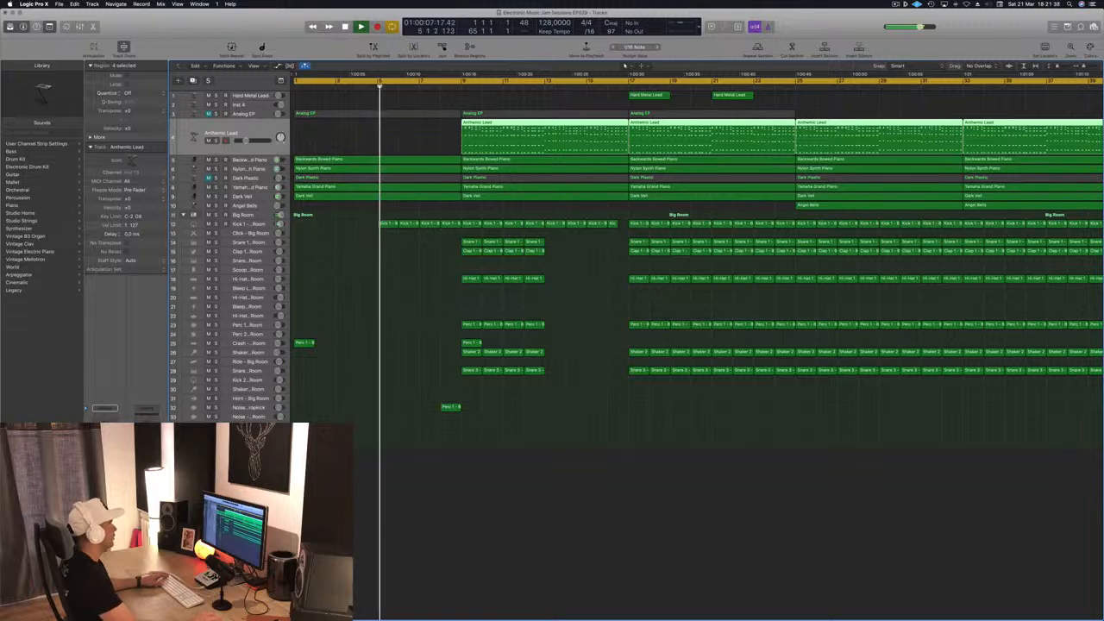
click(460, 87)
key(super+Left)
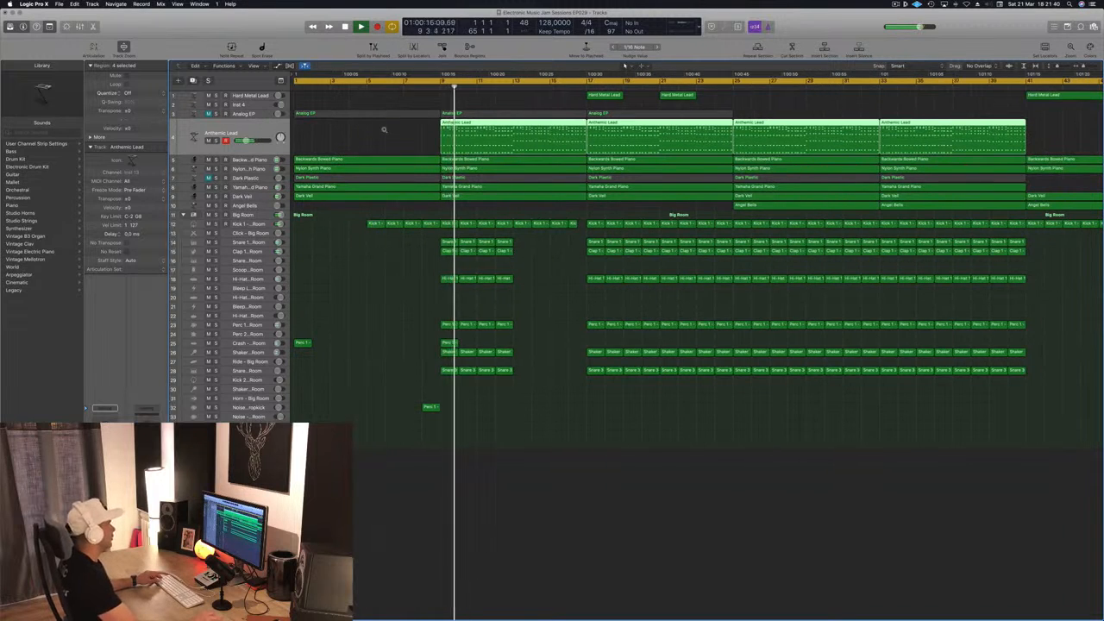
key(super+Left)
scroll(382, 140, down, 5)
scroll(333, 148, up, 3)
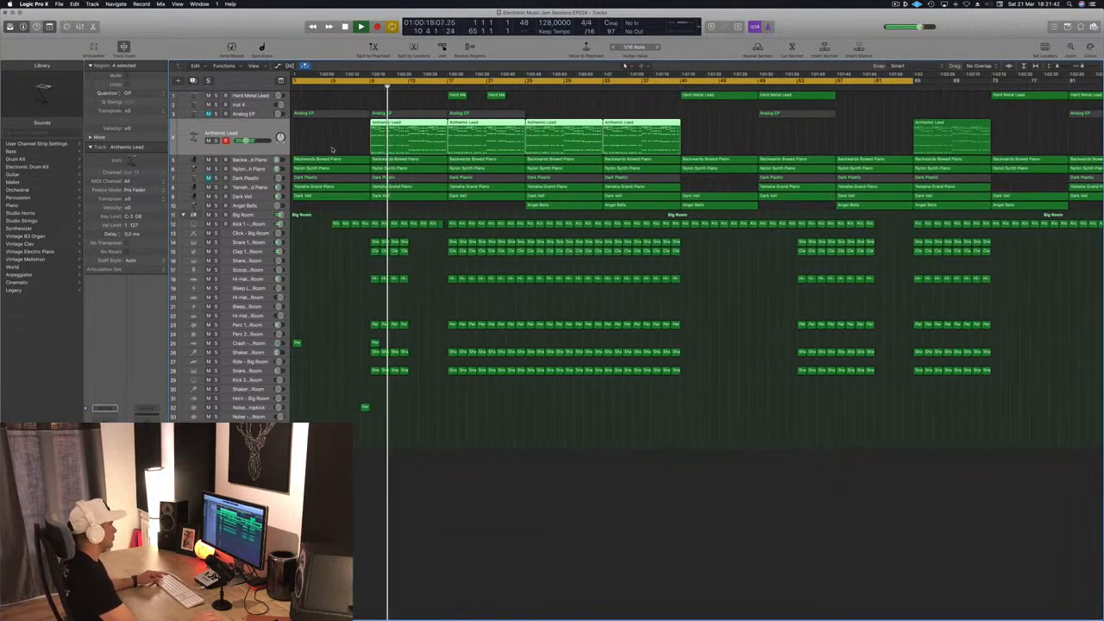
scroll(364, 144, up, 3)
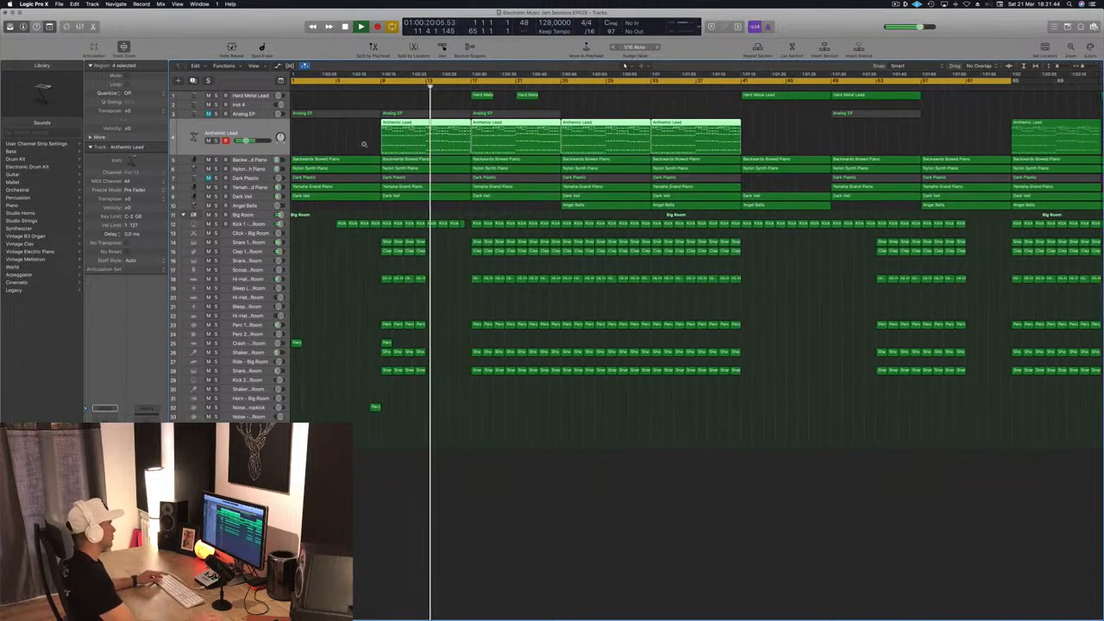
scroll(364, 144, down, 2)
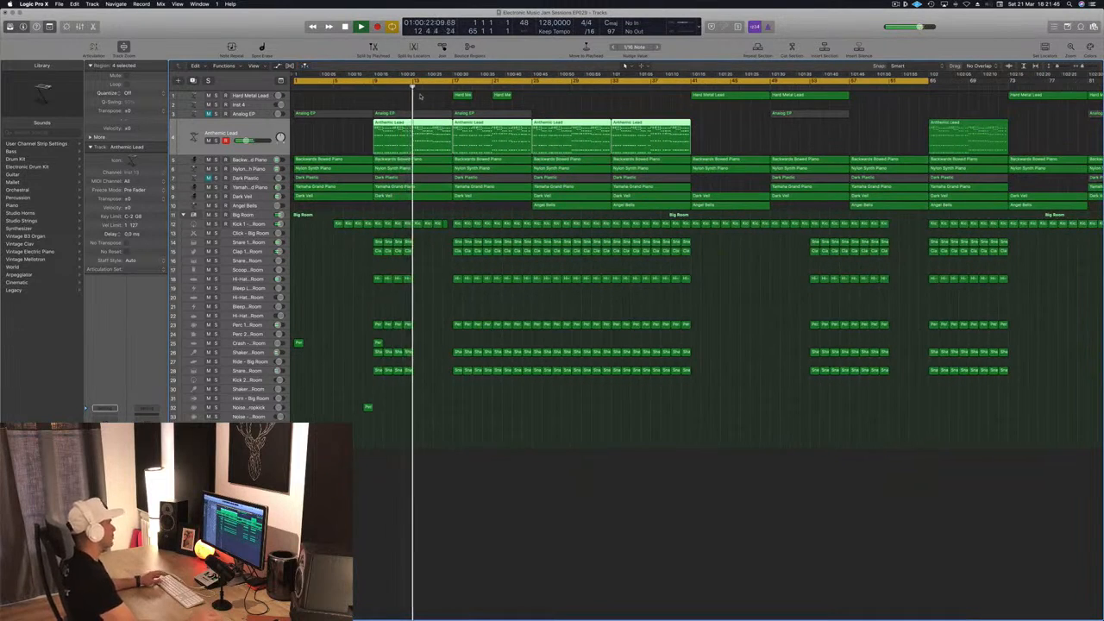
click(370, 87)
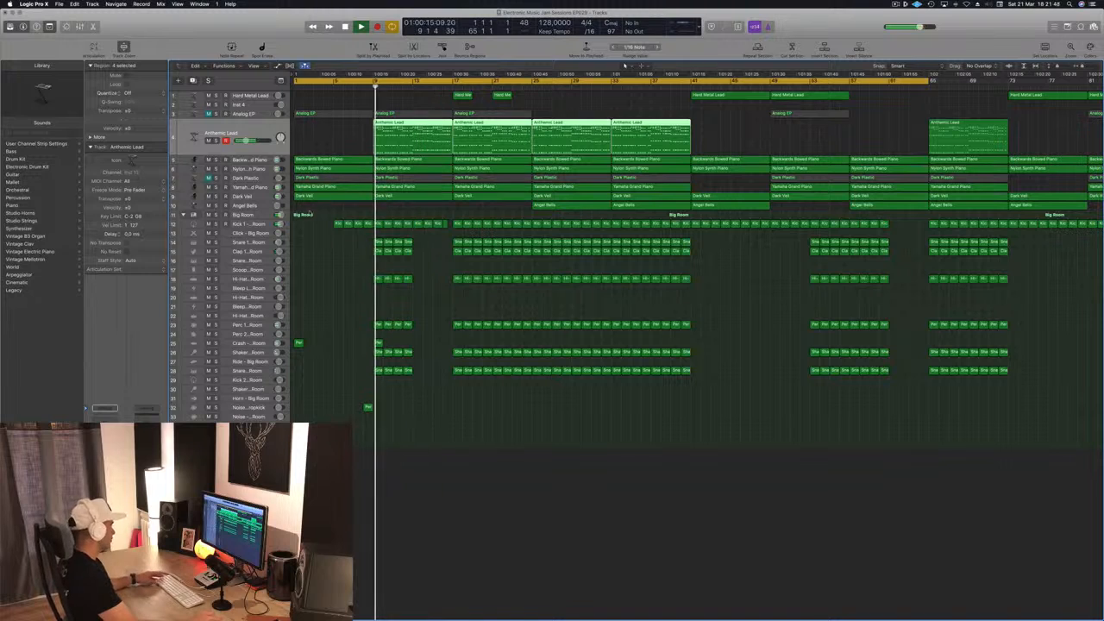
Step: Unmute the Dark Plastic and Analog EP tracks and delete the Dark Plastic region spanning bars 1 to 9
scroll(345, 138, up, 2)
key(Return)
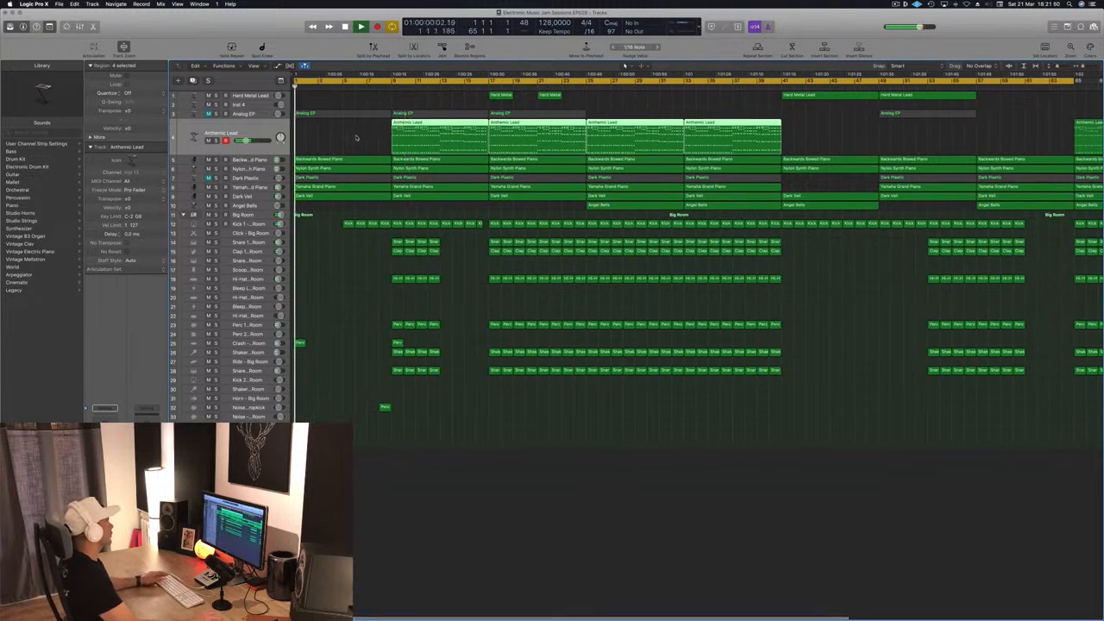
key(Up)
key(Up)
key(Up)
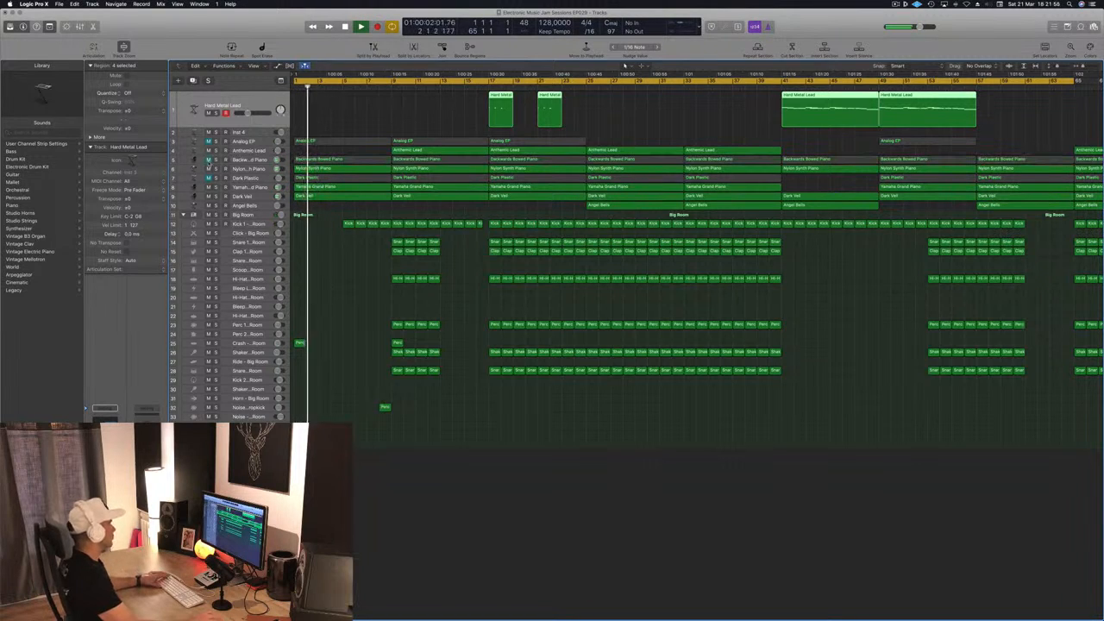
key(Return)
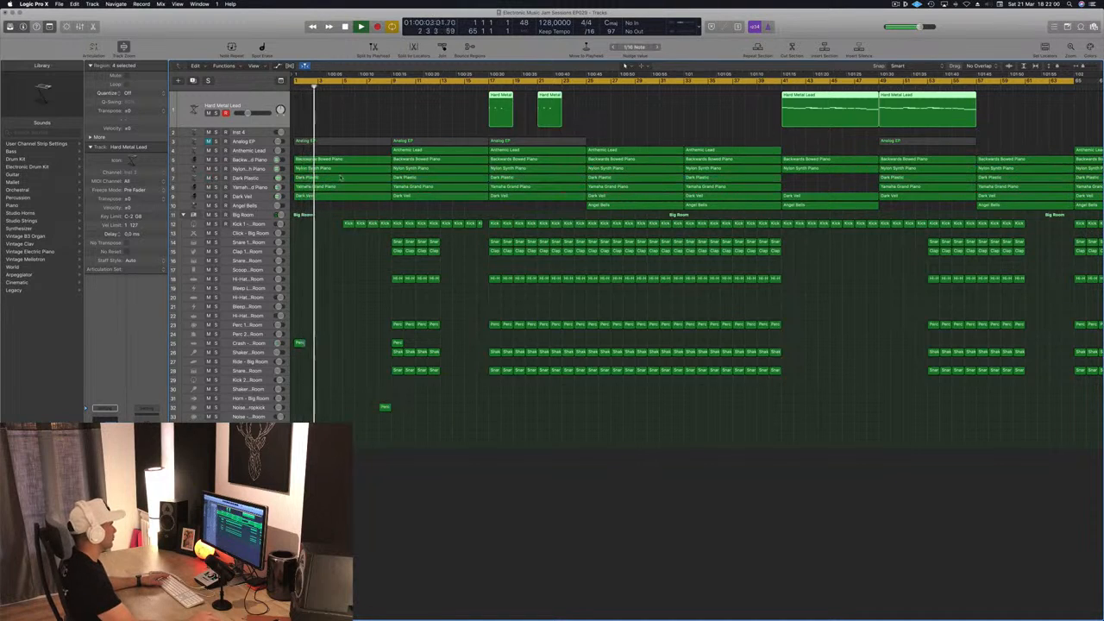
click(343, 179)
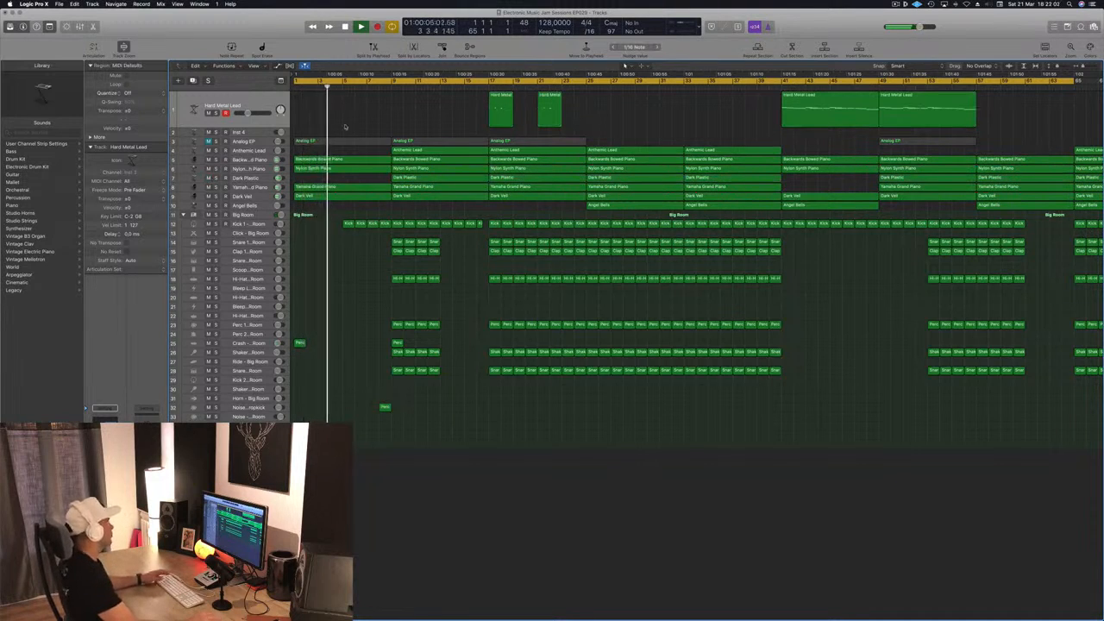
click(208, 141)
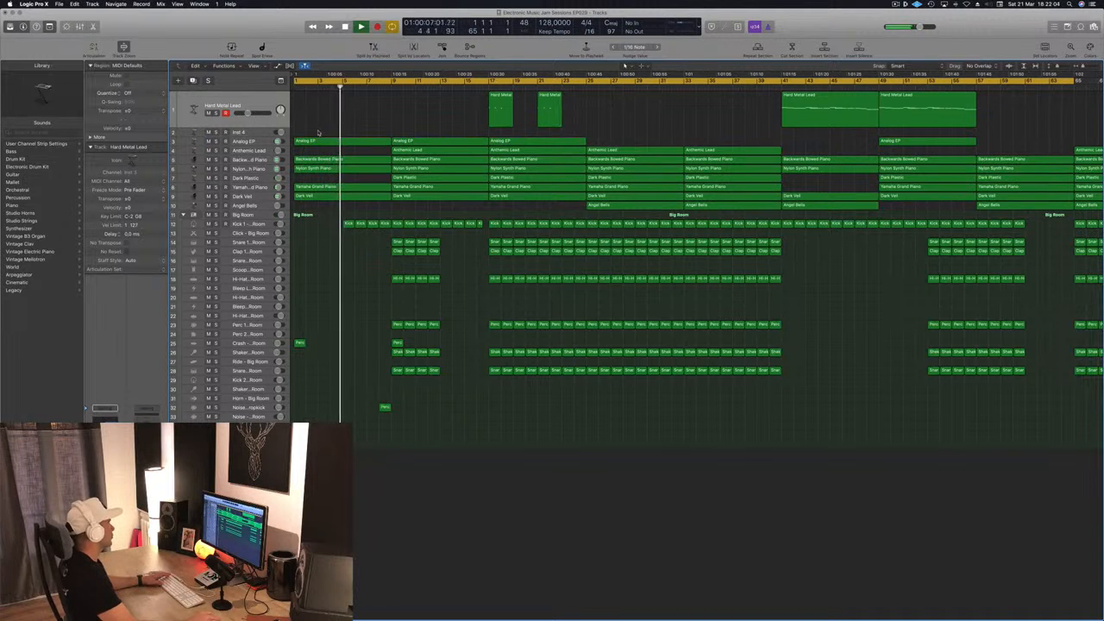
click(252, 142)
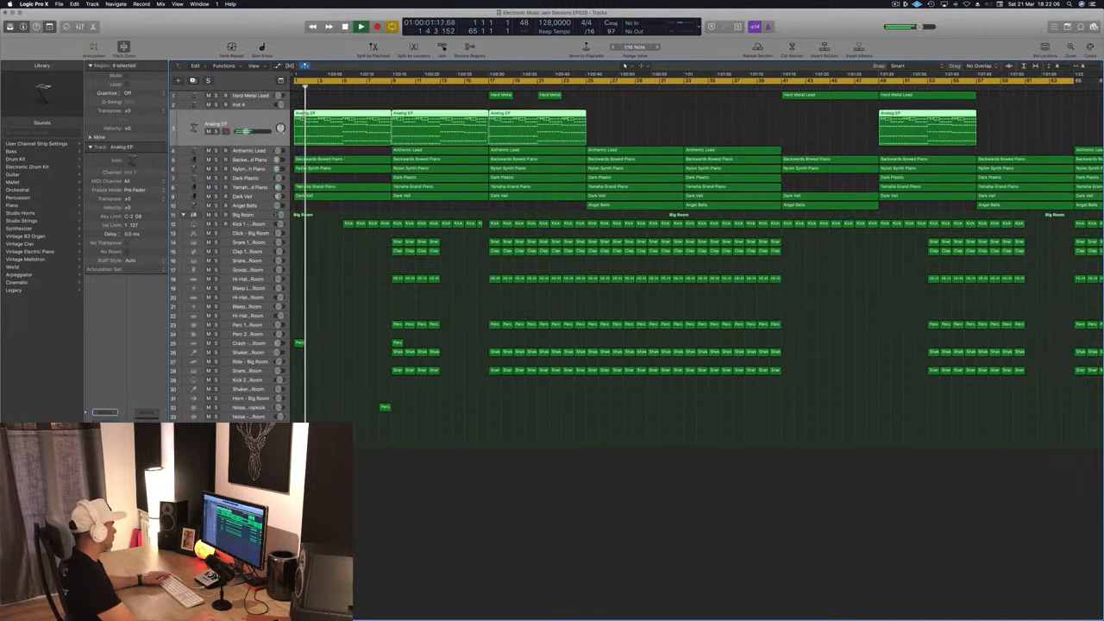
Step: Copy the crash region from bar 1 to bar 5 on the Crash track and save the project
click(446, 541)
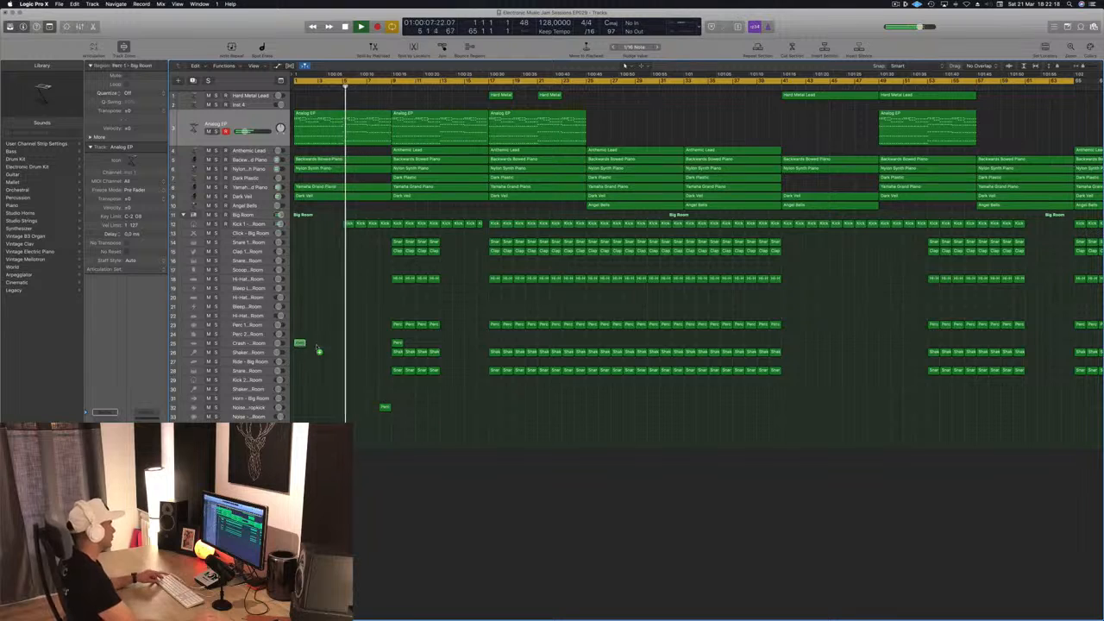
drag(316, 347, 346, 345)
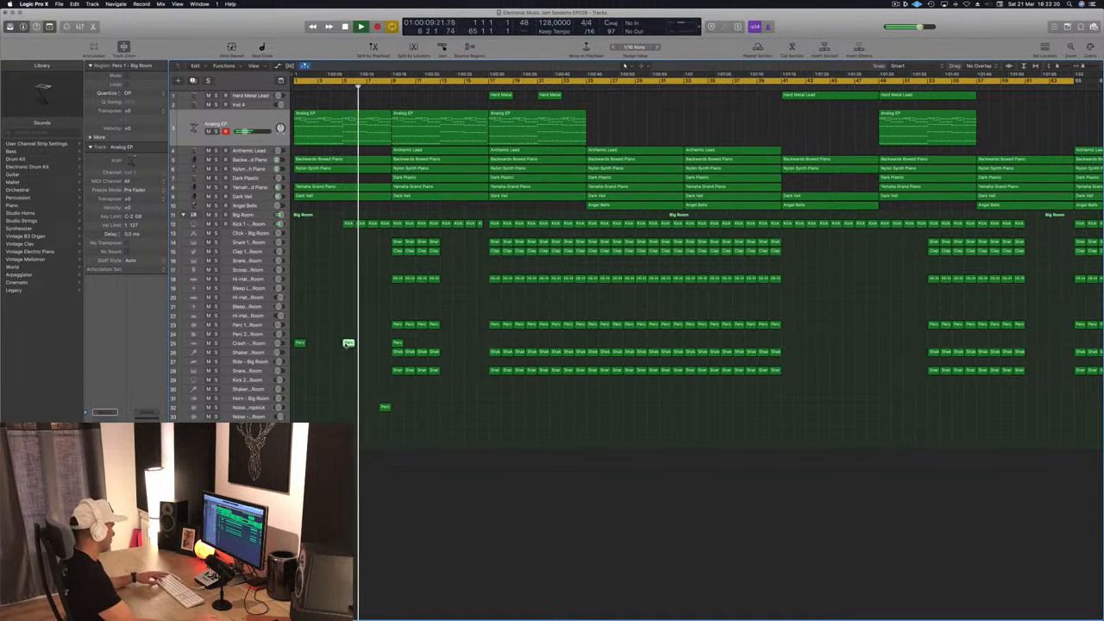
key(super+s)
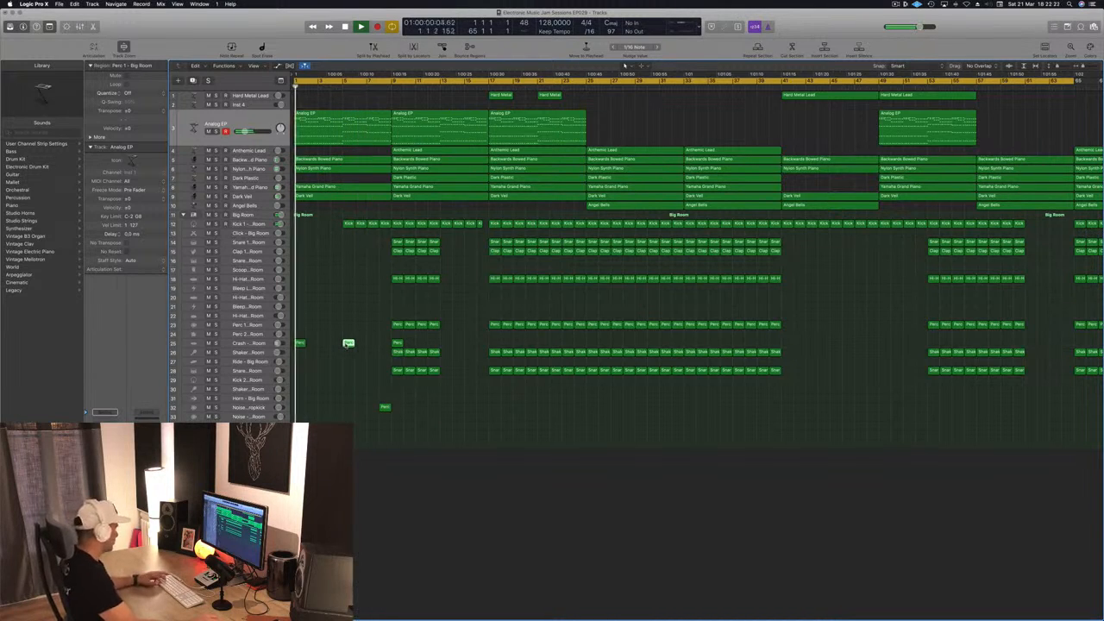
Step: Copy the Noise Downer - Dropkick region from bar 8 to bars 9 and 13 on its track
key(super+Left)
key(super+Left)
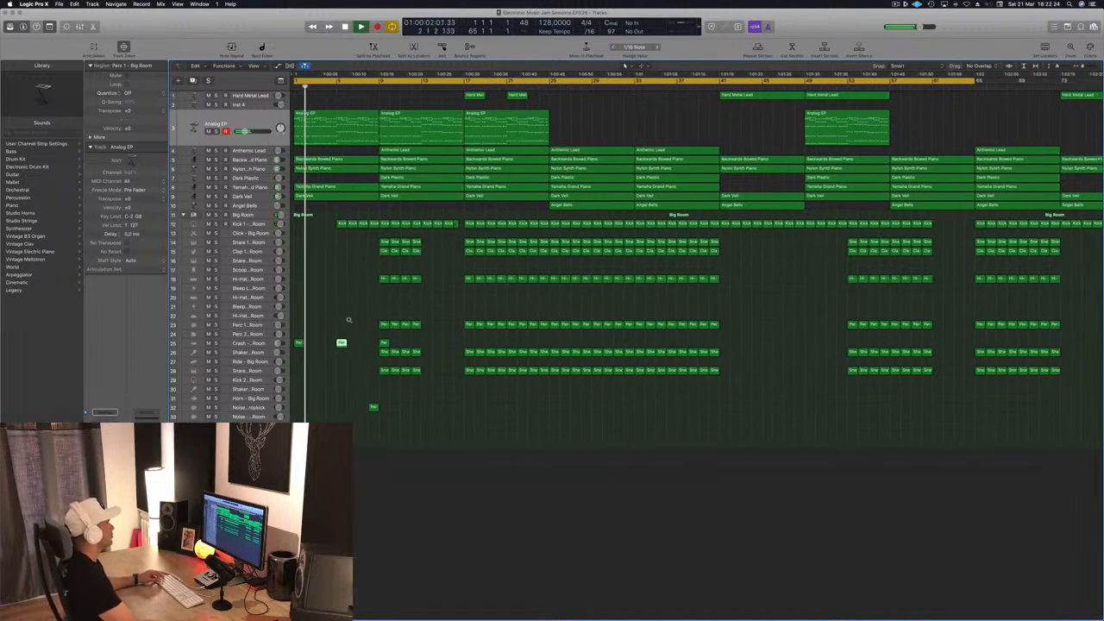
key(super+Up)
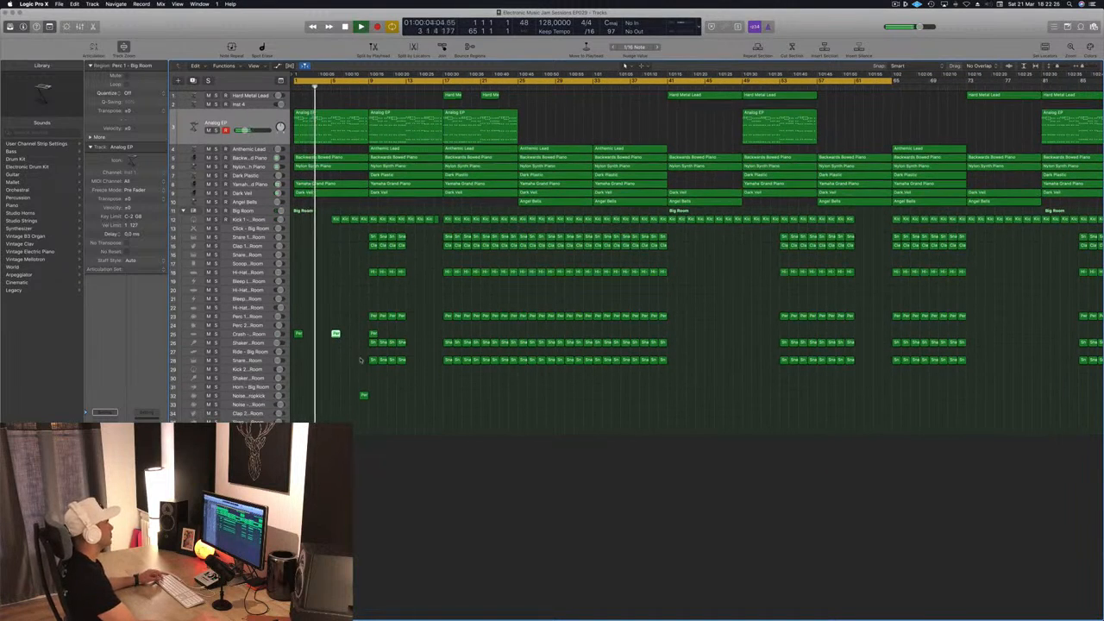
key(super+Down)
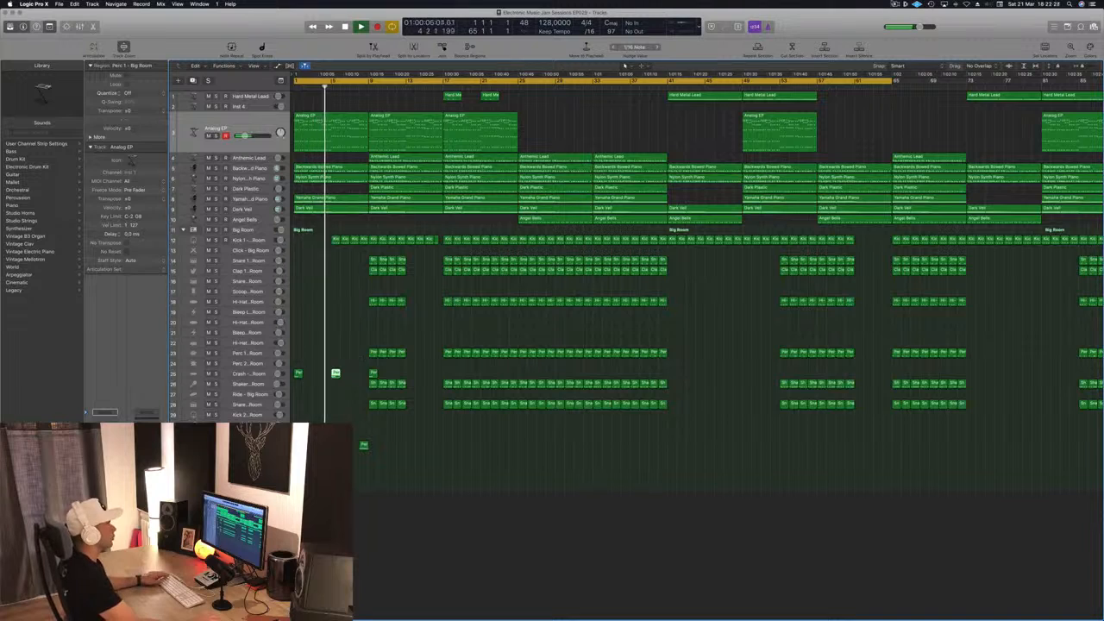
click(896, 5)
click(841, 25)
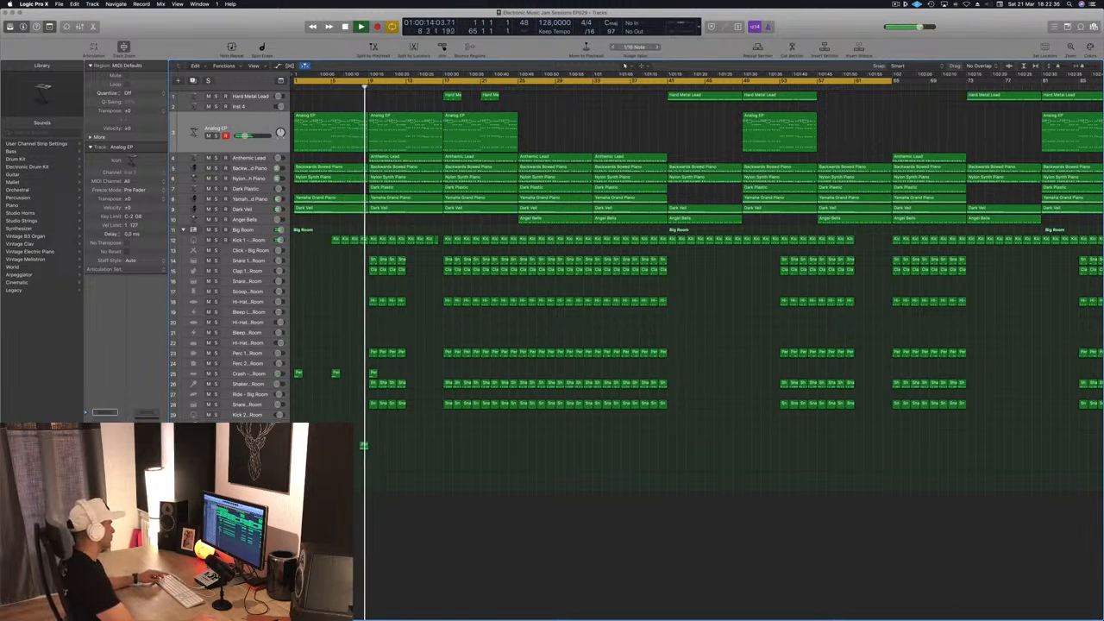
click(364, 446)
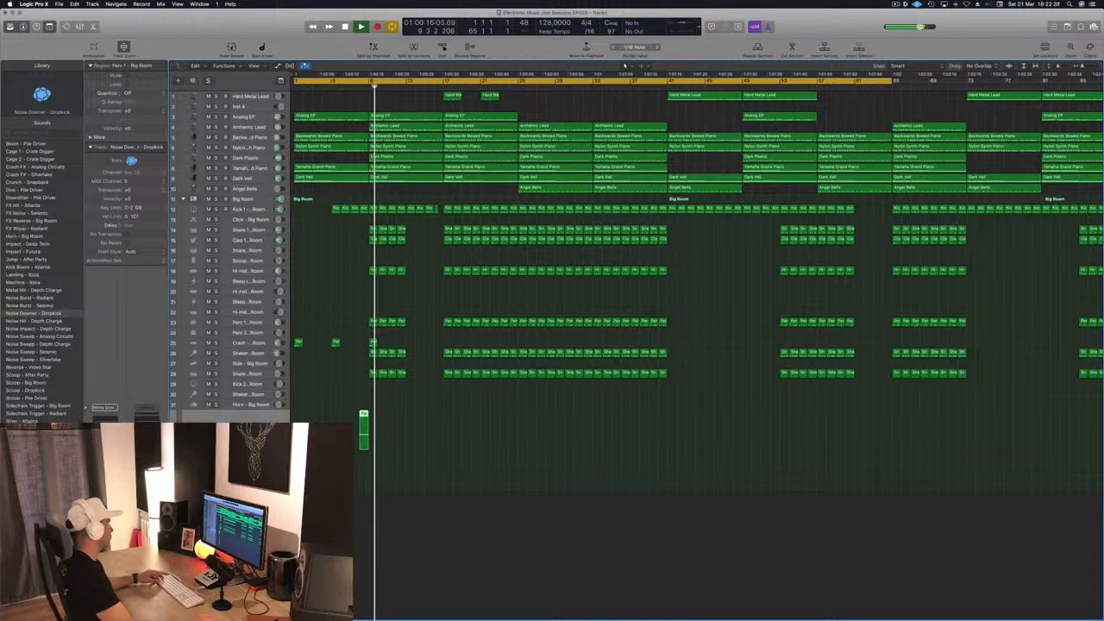
drag(362, 414, 411, 415)
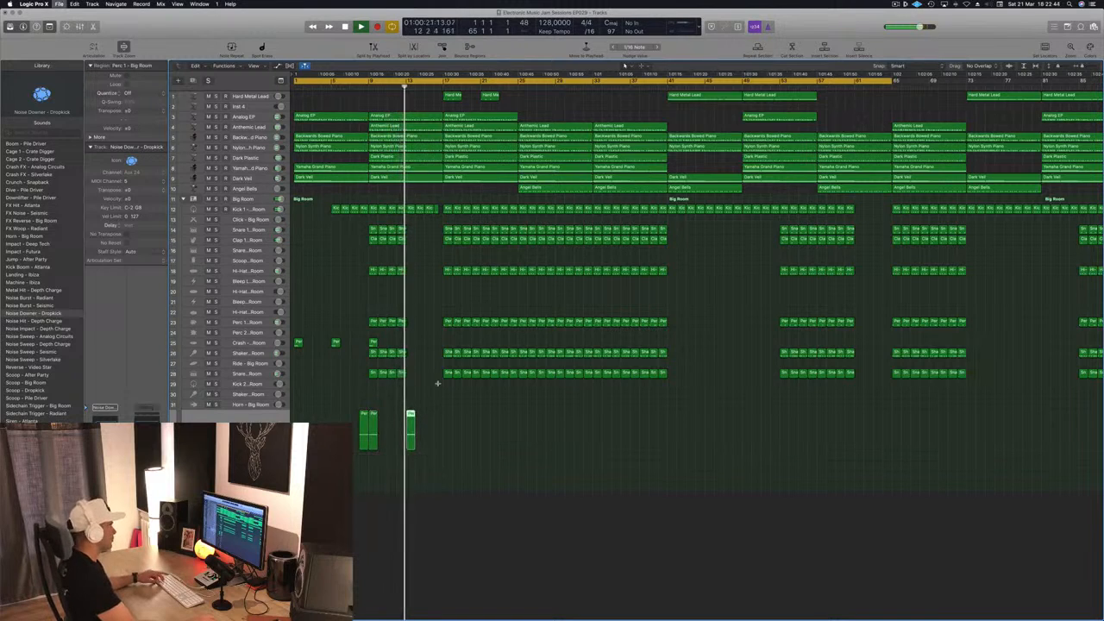
Step: Replay the arrangement from bar 8 to audition the copied noise effects
scroll(441, 295, up, 5)
scroll(441, 295, down, 3)
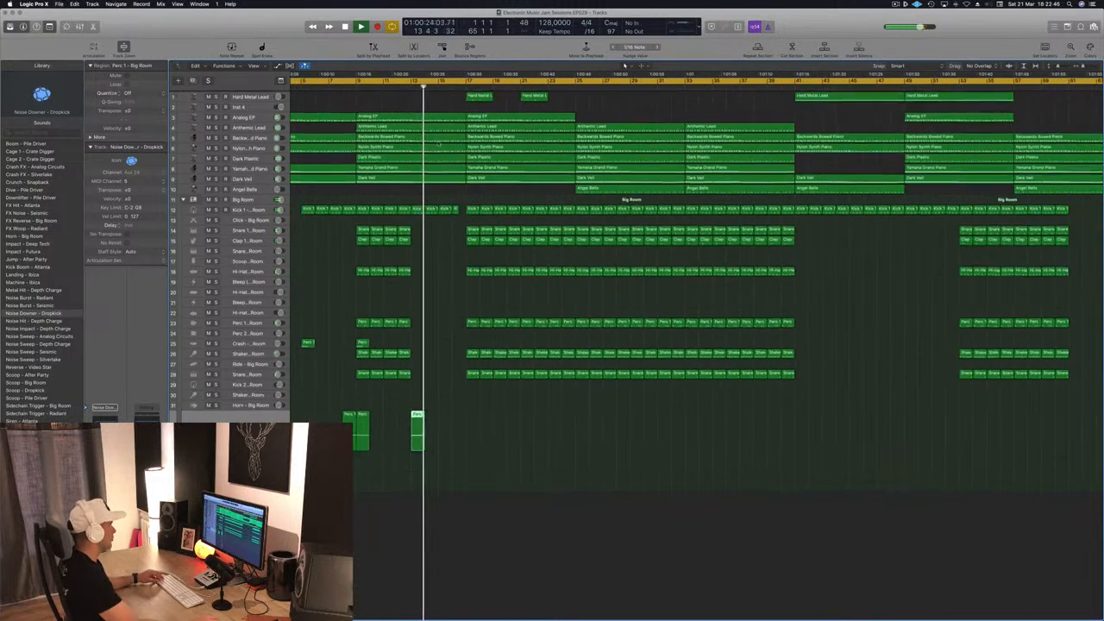
scroll(439, 143, left, 3)
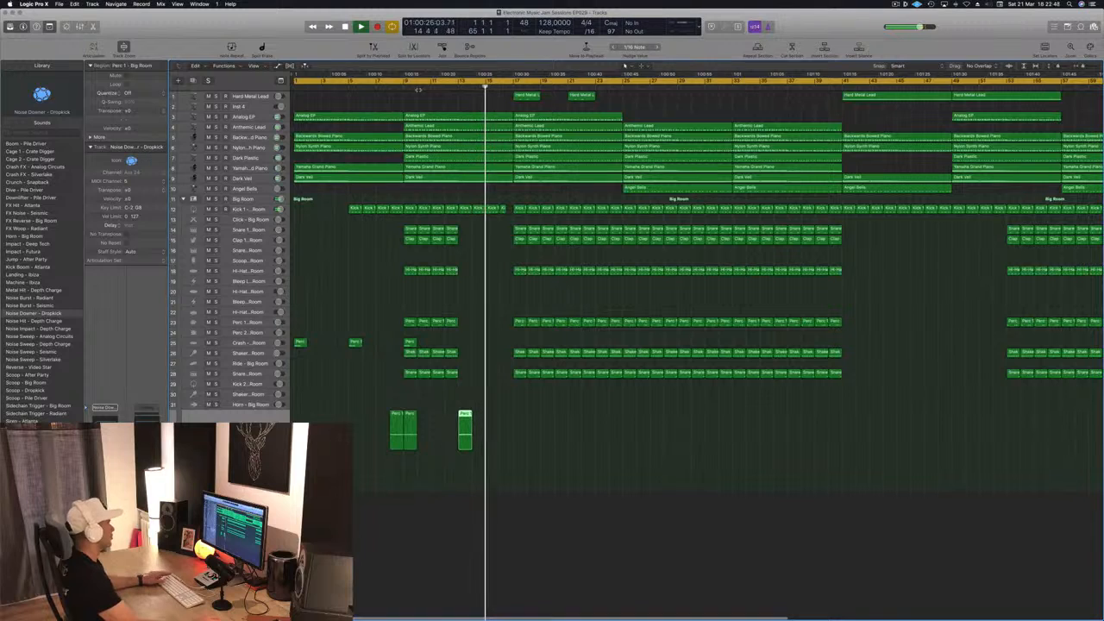
click(390, 88)
Step: Delete the Anthemic Lead region at bar 17 and replay the transition from bar 13
click(254, 129)
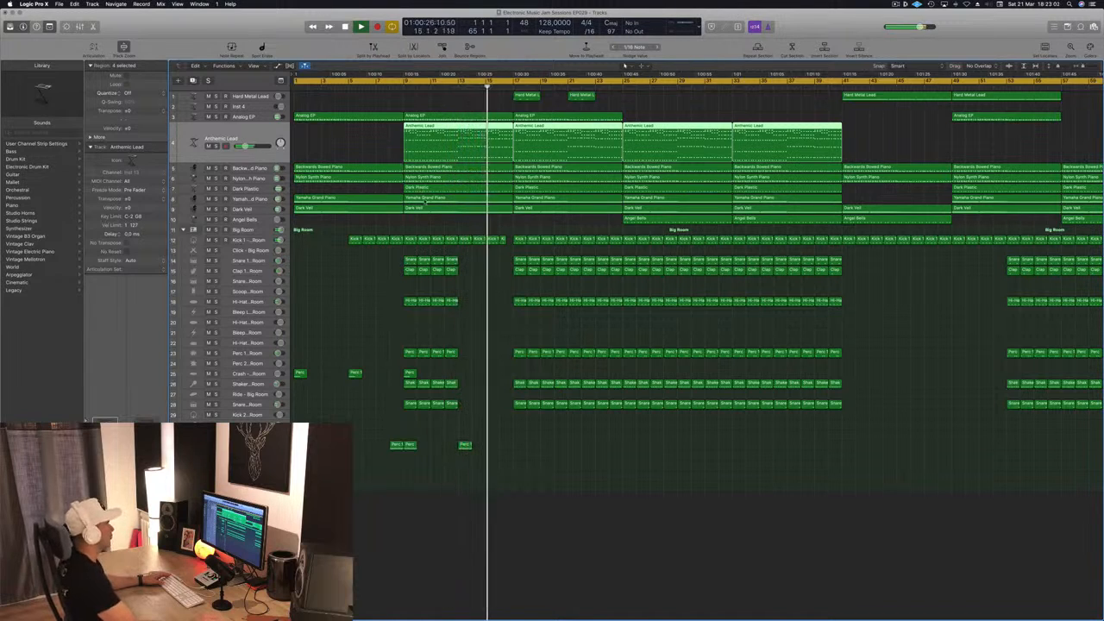
click(597, 104)
click(578, 128)
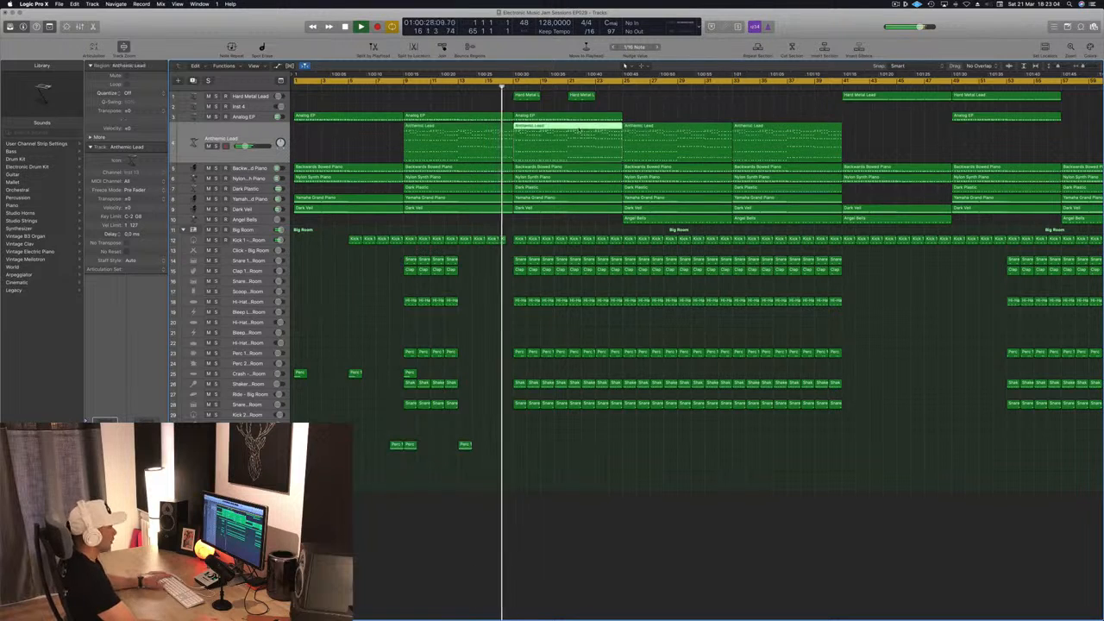
key(Delete)
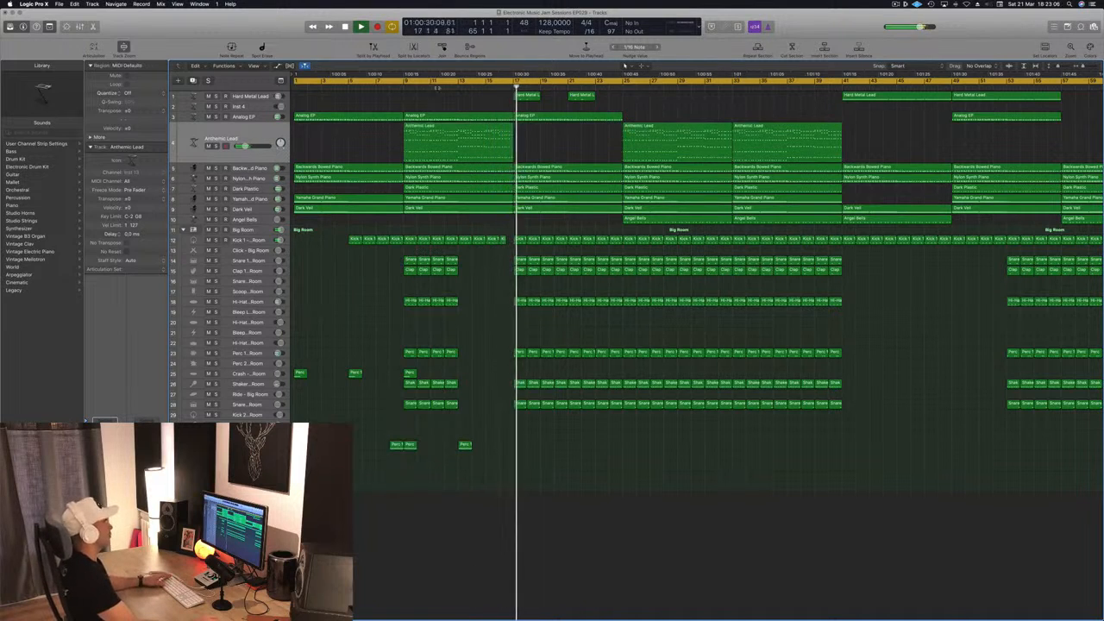
click(451, 87)
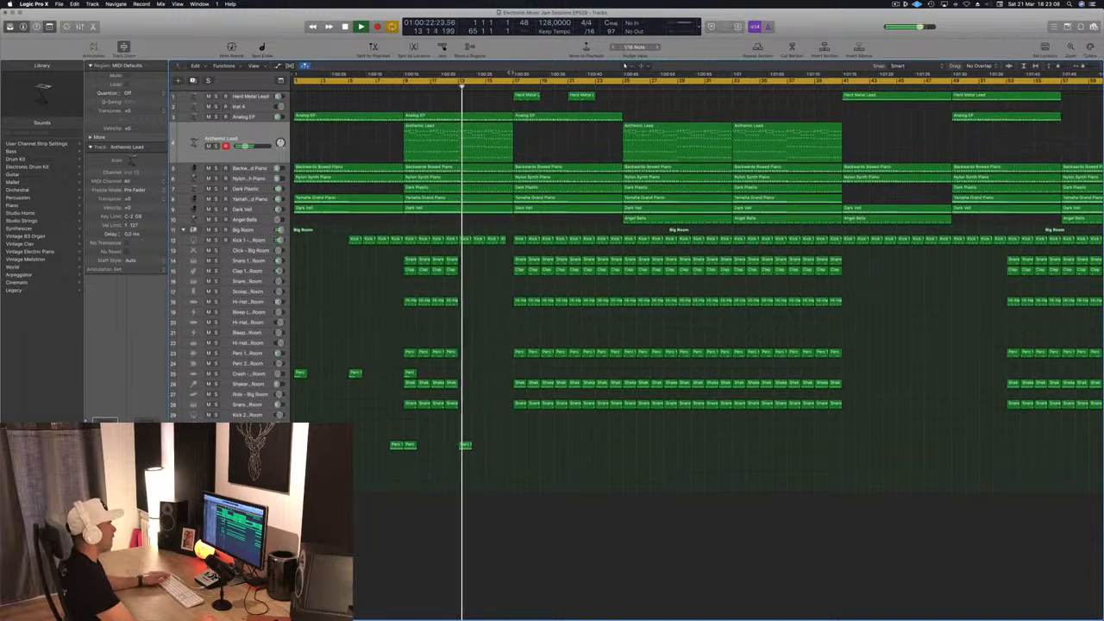
Step: Move the two Hard Metal Lead regions from bar 17 to bar 25, remove the Analog EP region at bar 17, and replay from there
mouse_move(615, 99)
mouse_down()
mouse_move(487, 108)
mouse_move(631, 99)
mouse_up()
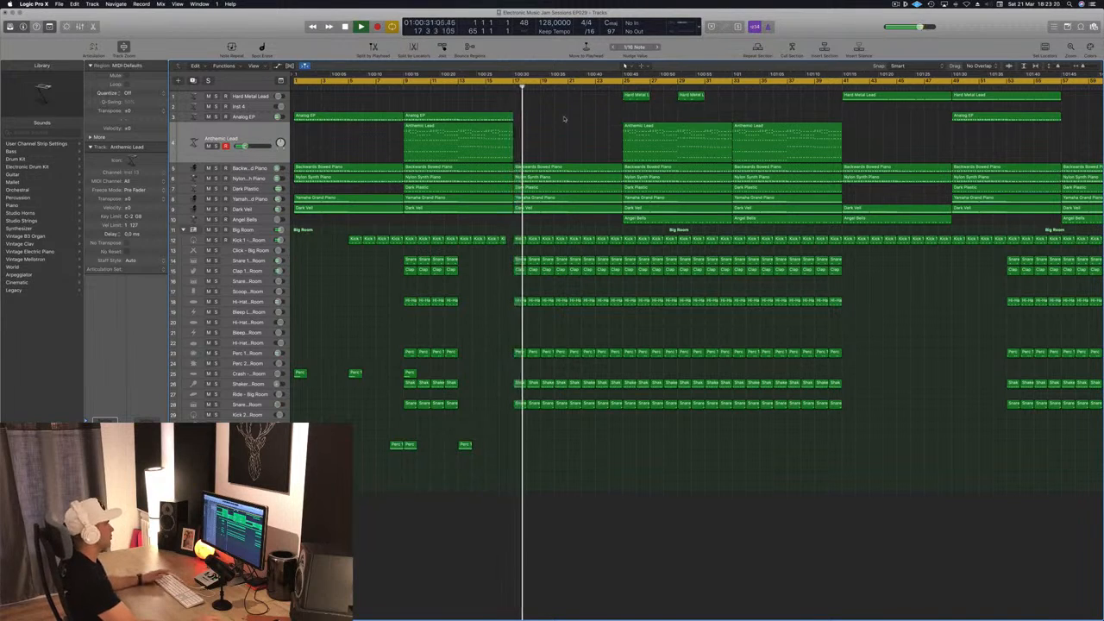
click(502, 87)
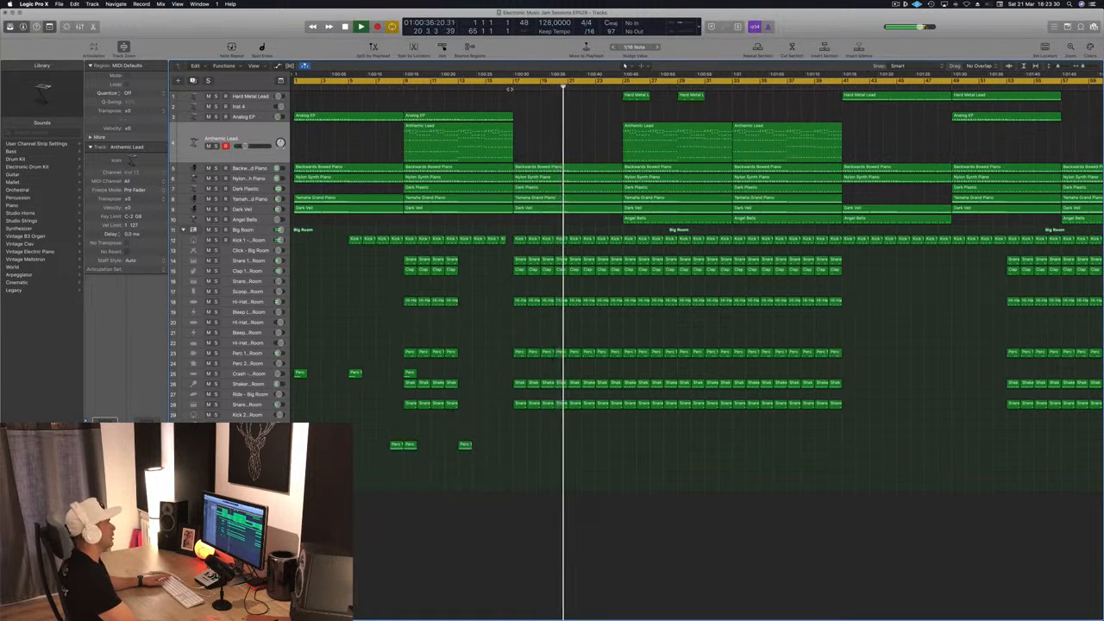
click(512, 88)
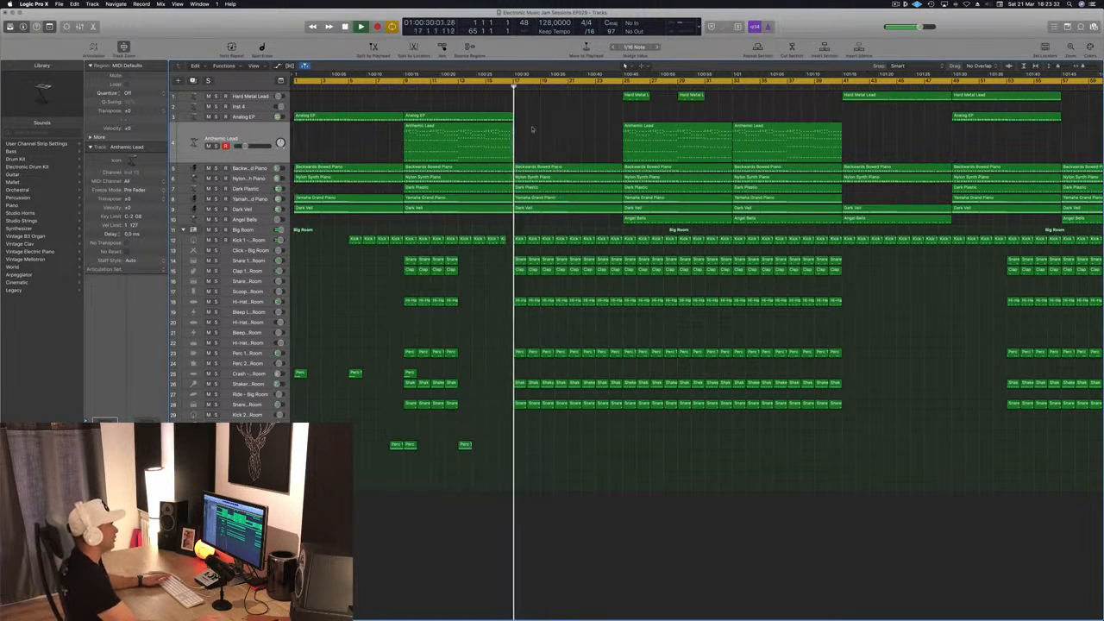
Step: Split the five piano and pad regions at bar 21 with the Split notes option and remove their bar 21 to 25 halves
drag(594, 218, 572, 166)
key(super+space)
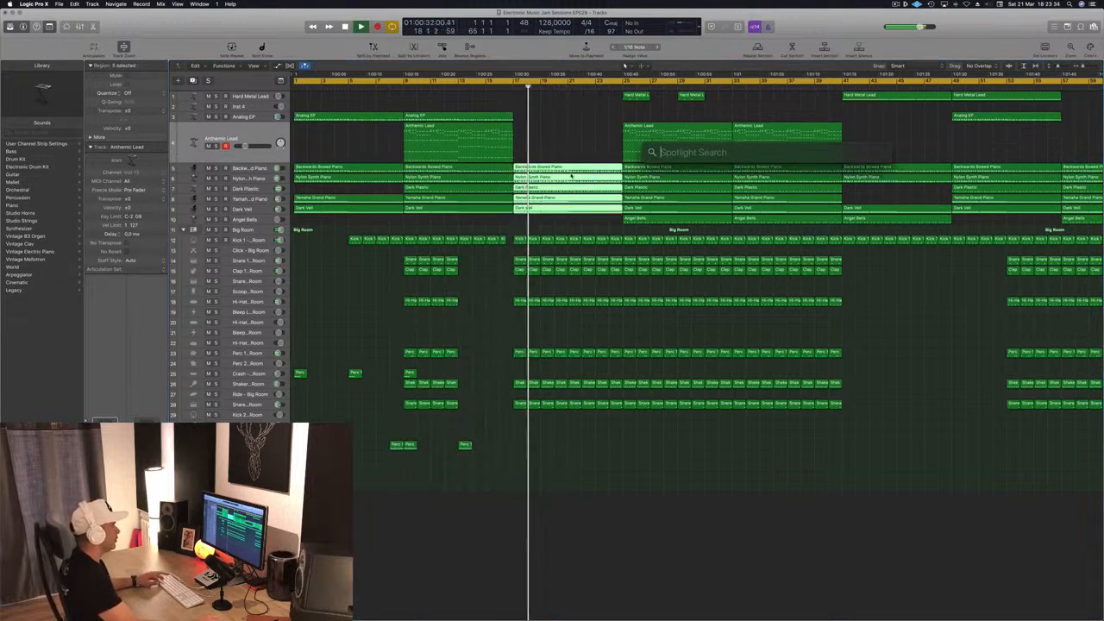
key(Escape)
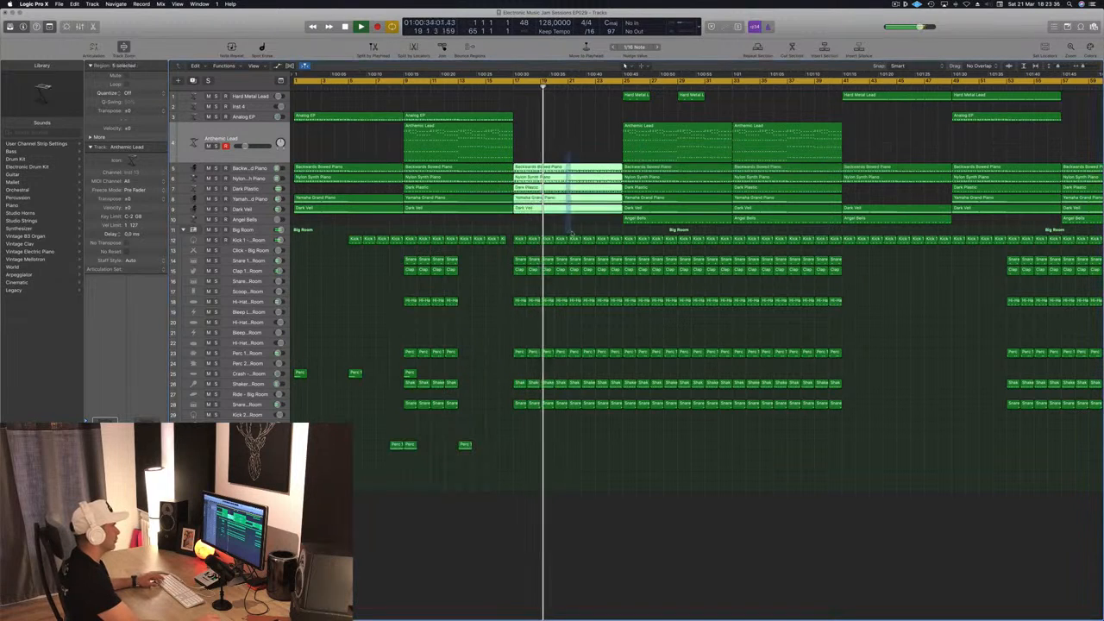
key(super+t)
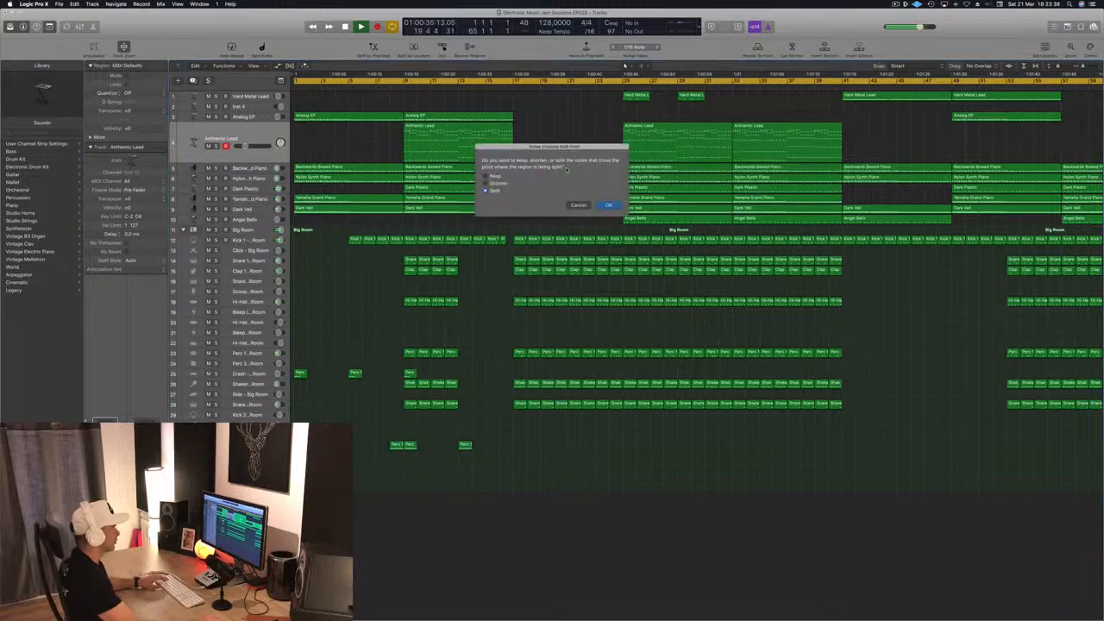
key(Return)
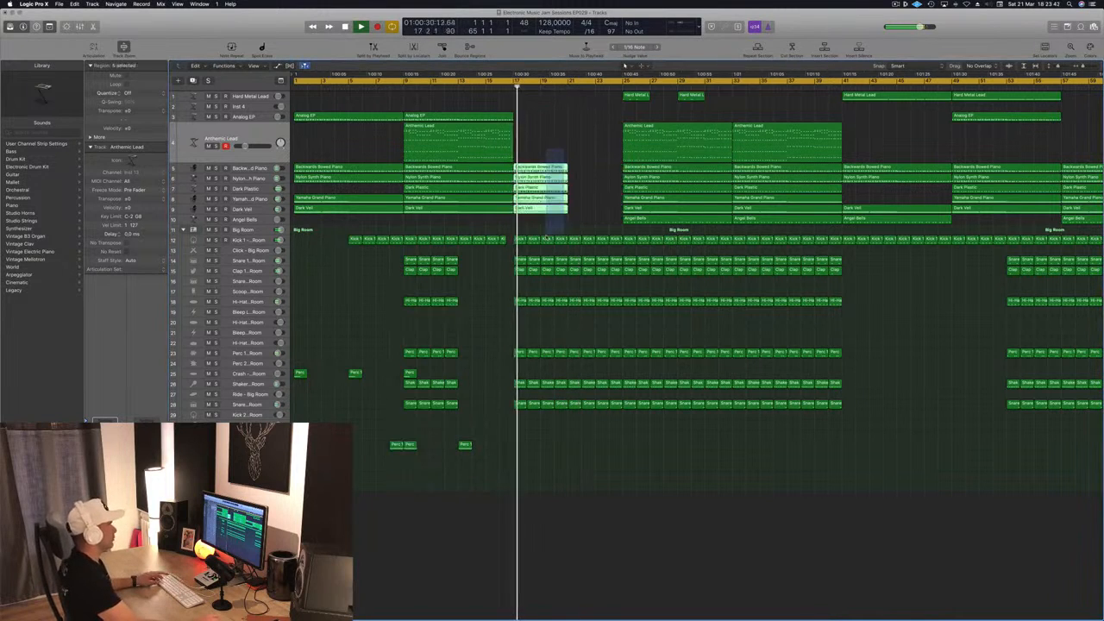
Step: Copy the five bar 17 piano and pad regions to bar 21, and the bar 13 Perc 1 noise region to bar 21
drag(540, 176, 593, 177)
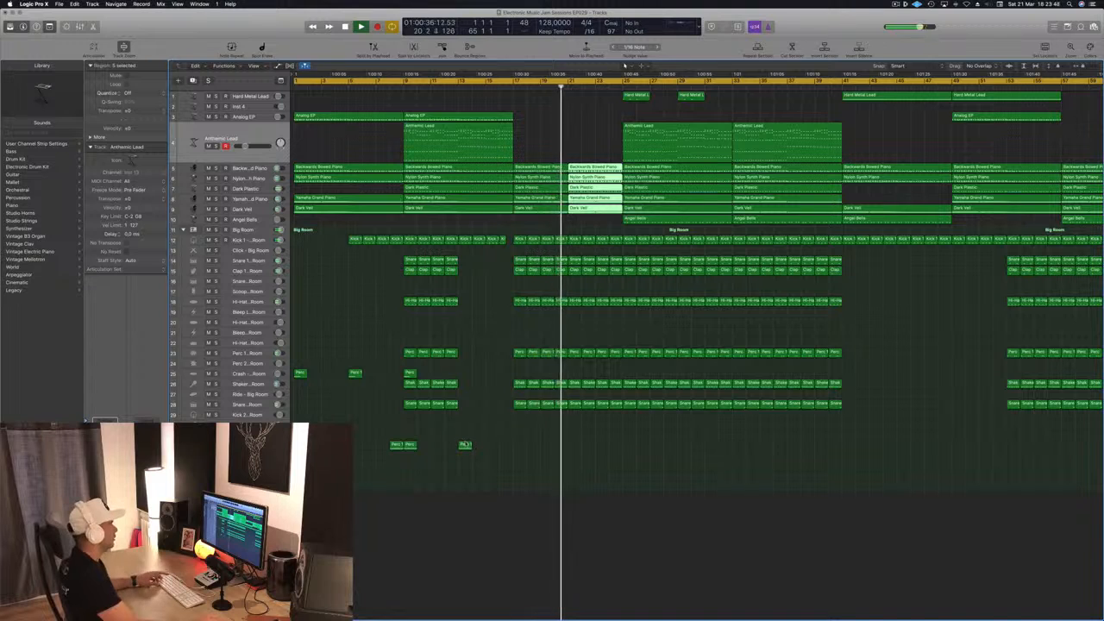
drag(464, 445, 575, 445)
key(super+Right)
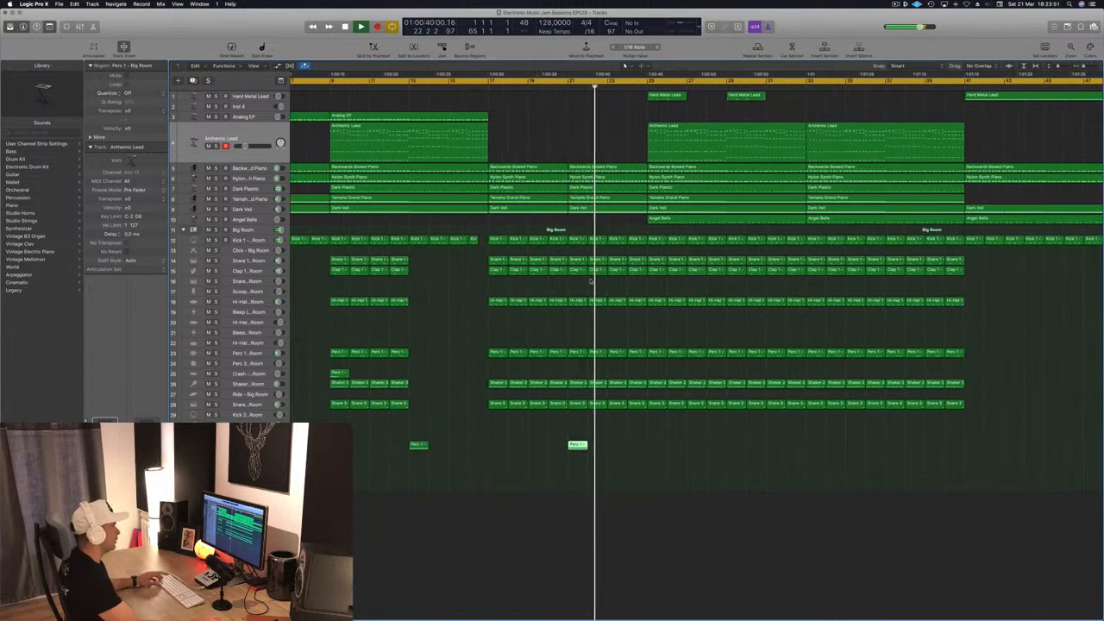
Step: Open the bar 20 kick region in the Piano Roll and review the surrounding arrangement during playback
click(556, 238)
key(e)
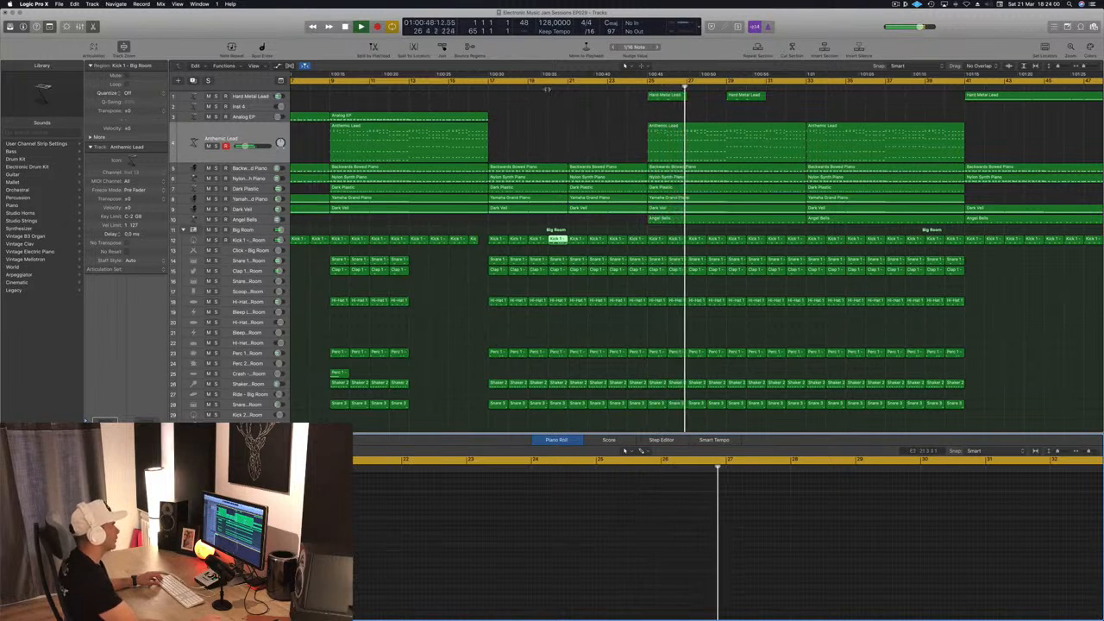
scroll(526, 142, down, 6)
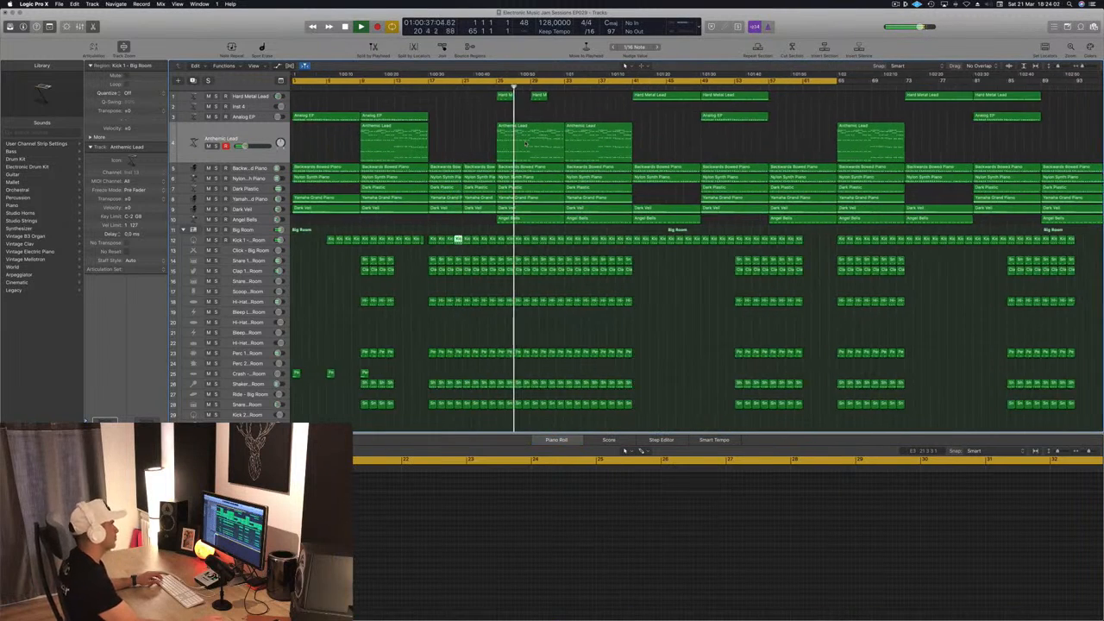
scroll(526, 144, up, 2)
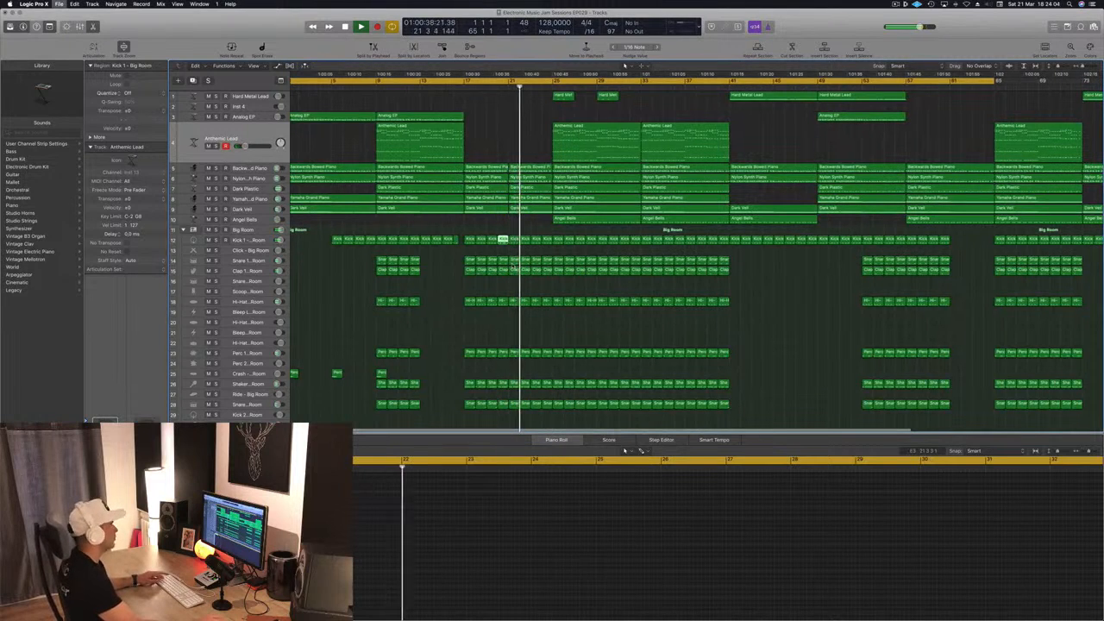
scroll(526, 144, down, 1)
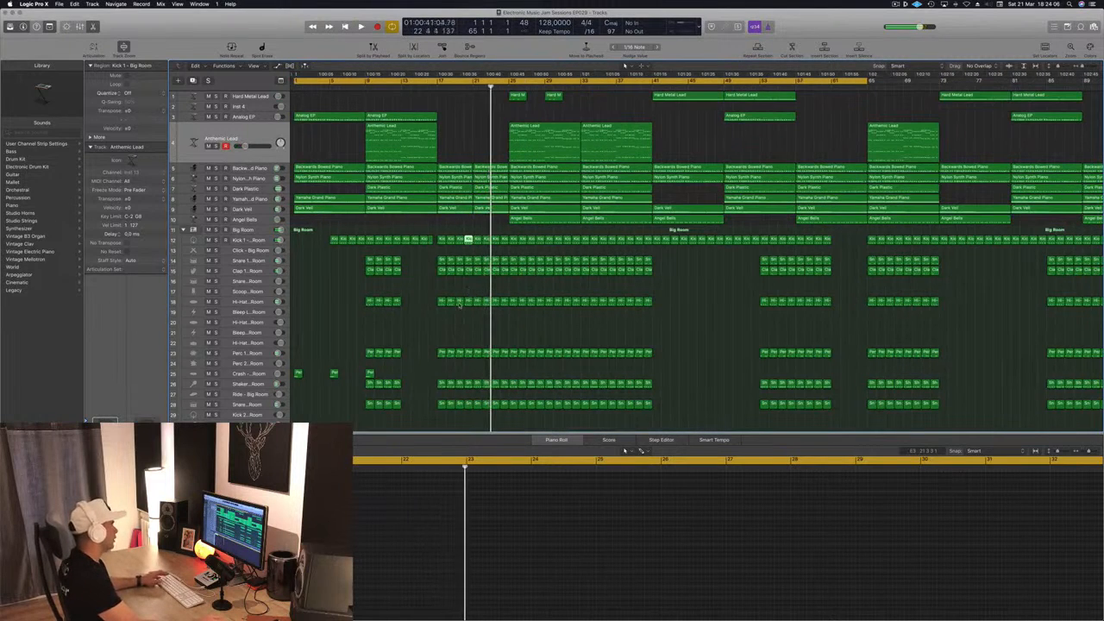
scroll(460, 303, down, 2)
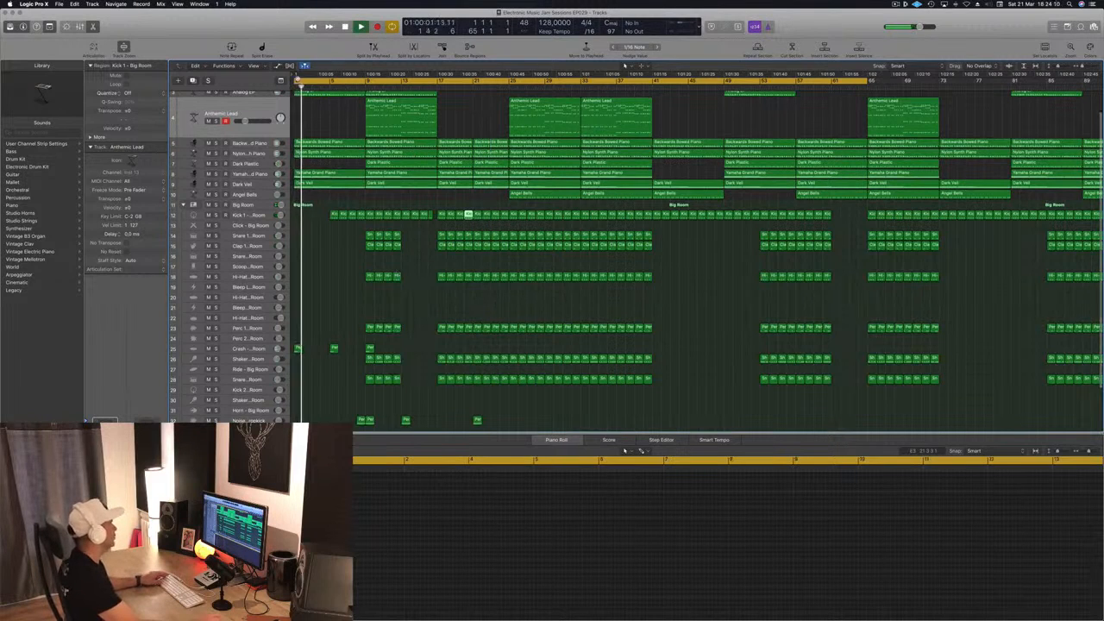
Step: Move the start of the cycle range to bar 9 and play the arrangement from there
drag(296, 82, 367, 90)
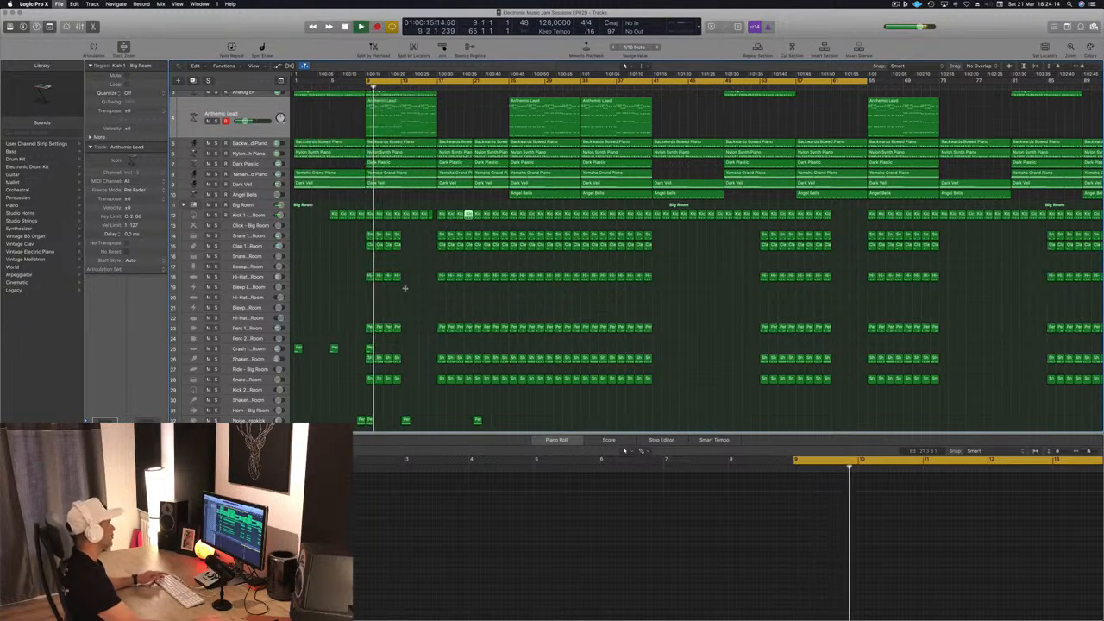
key(super+Up)
scroll(413, 304, up, 1)
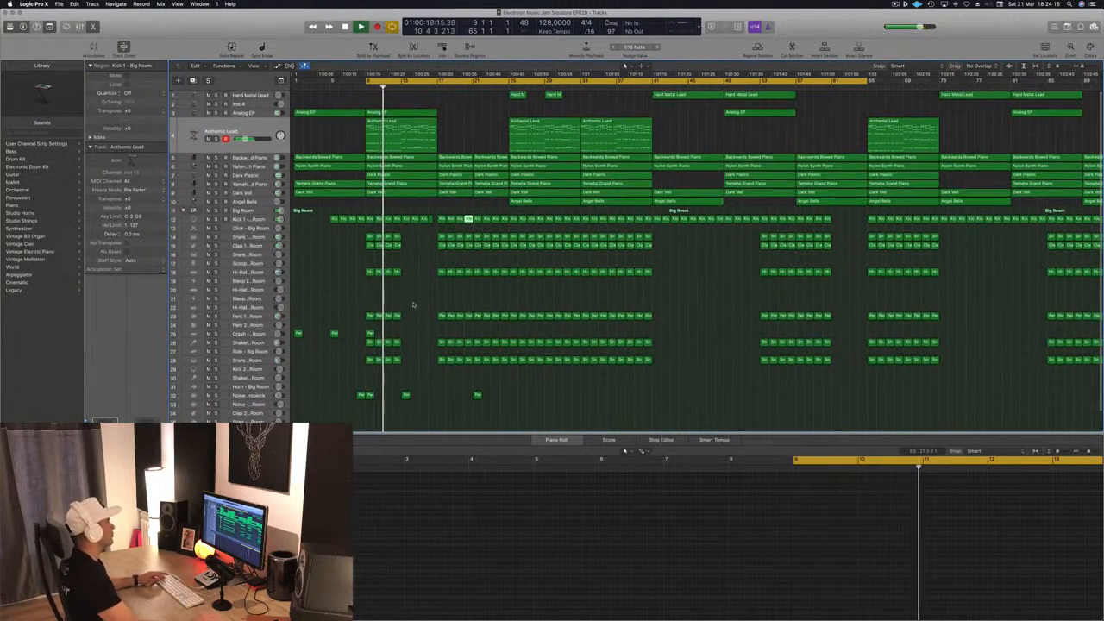
click(375, 295)
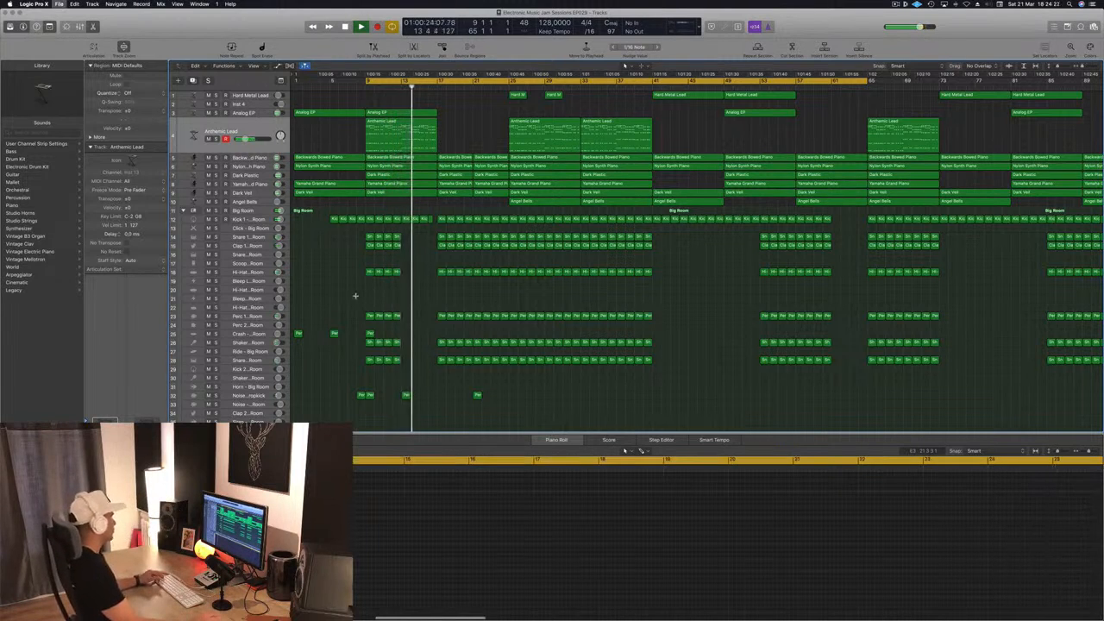
key(super+Left)
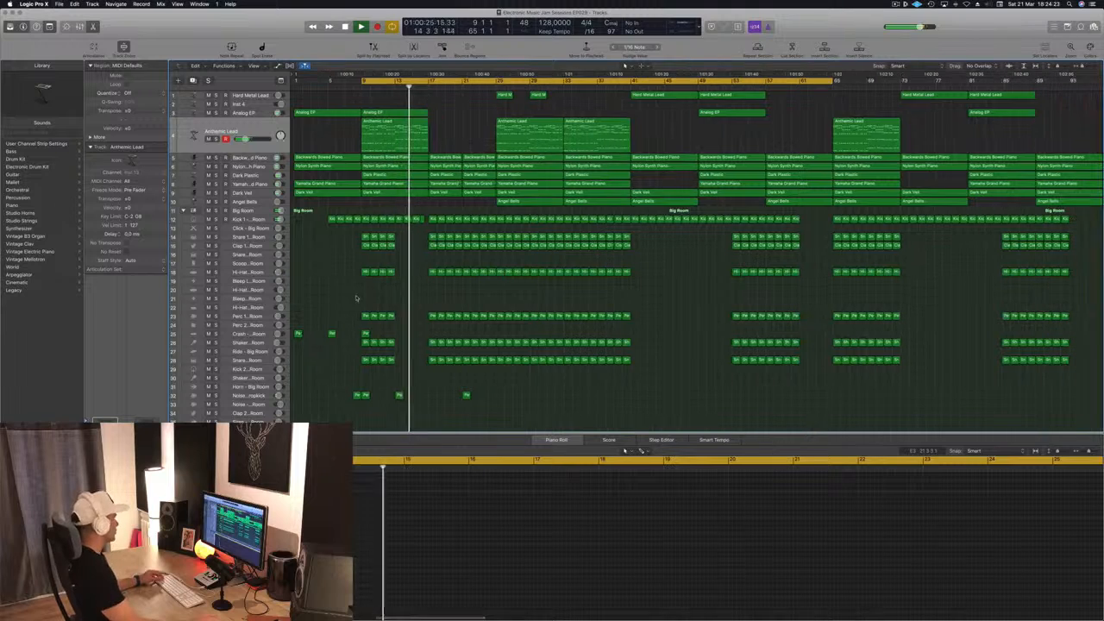
Step: Move the bar 17 Hi-Hat 1 region to the Bleep High track and delete all its notes except the first
click(431, 271)
drag(432, 272, 432, 299)
drag(522, 518, 612, 546)
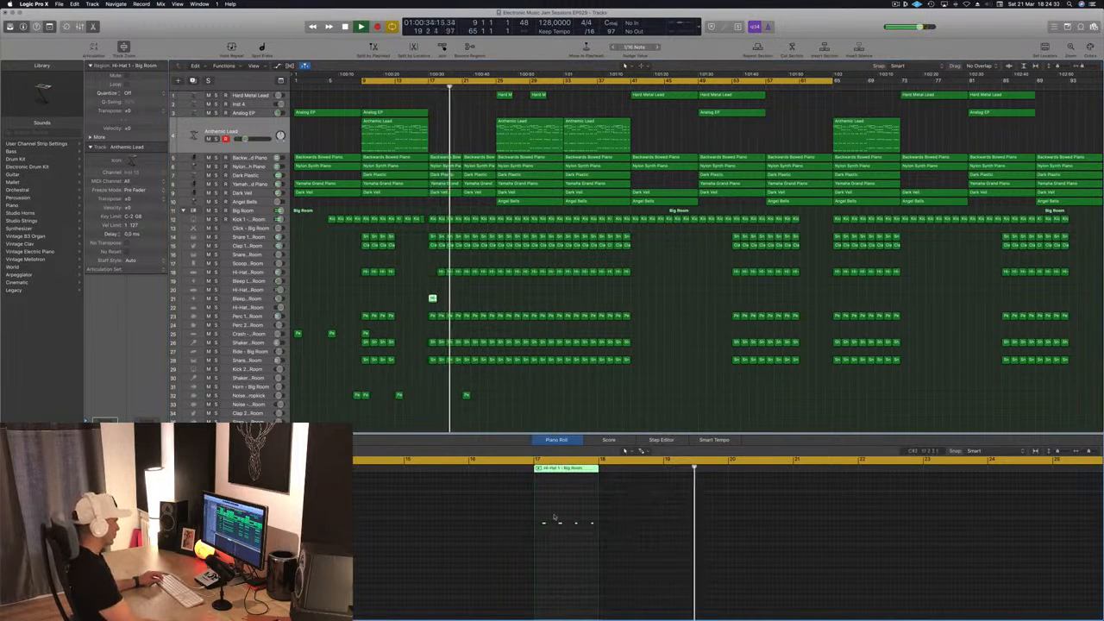
drag(555, 515, 596, 542)
key(Delete)
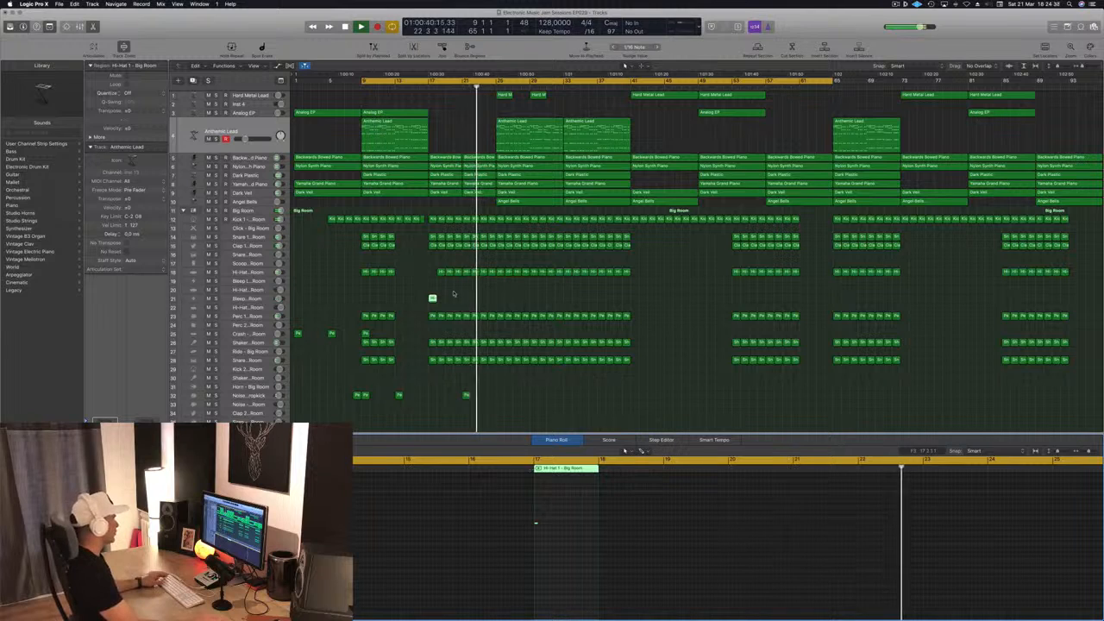
Step: Move the single-note region to bar 21 and load the Noise - Video Star sound on its track
drag(432, 298, 476, 300)
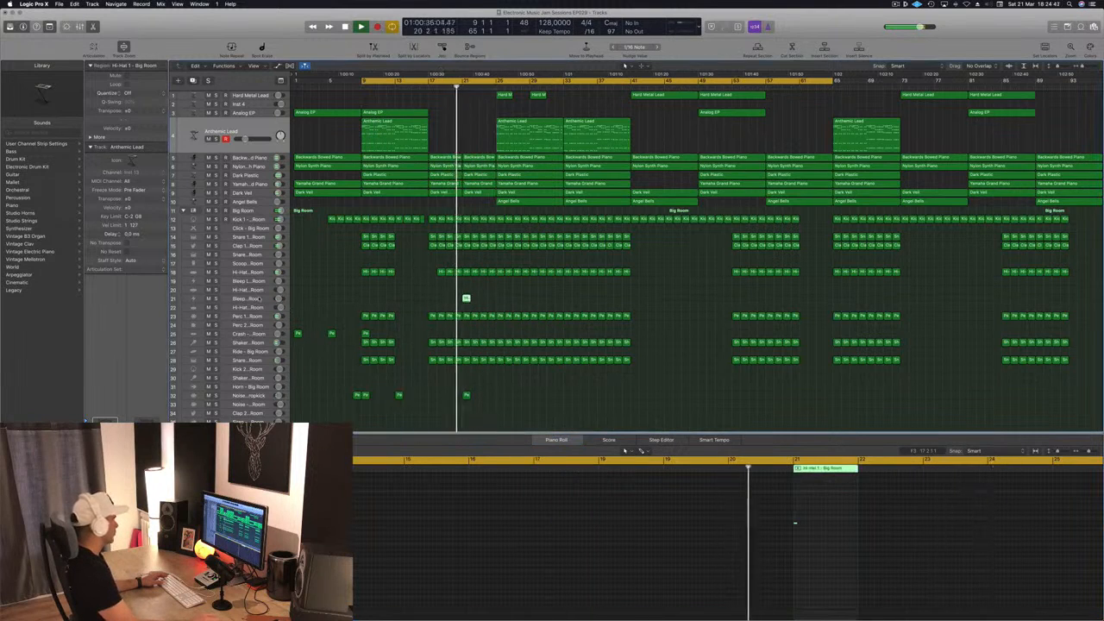
click(260, 300)
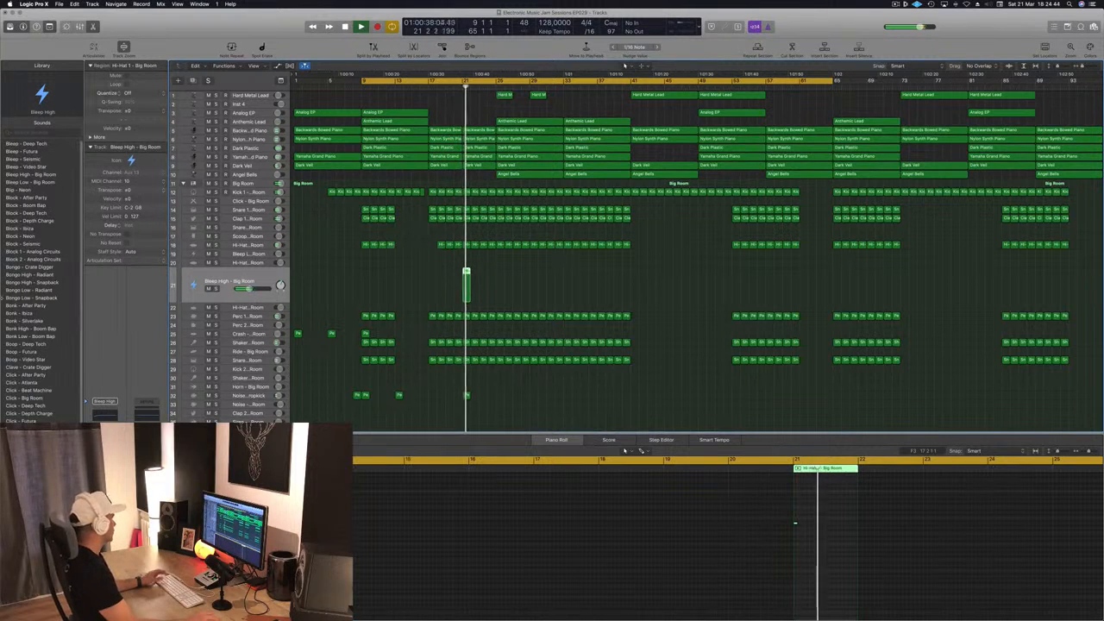
scroll(68, 349, down, 10)
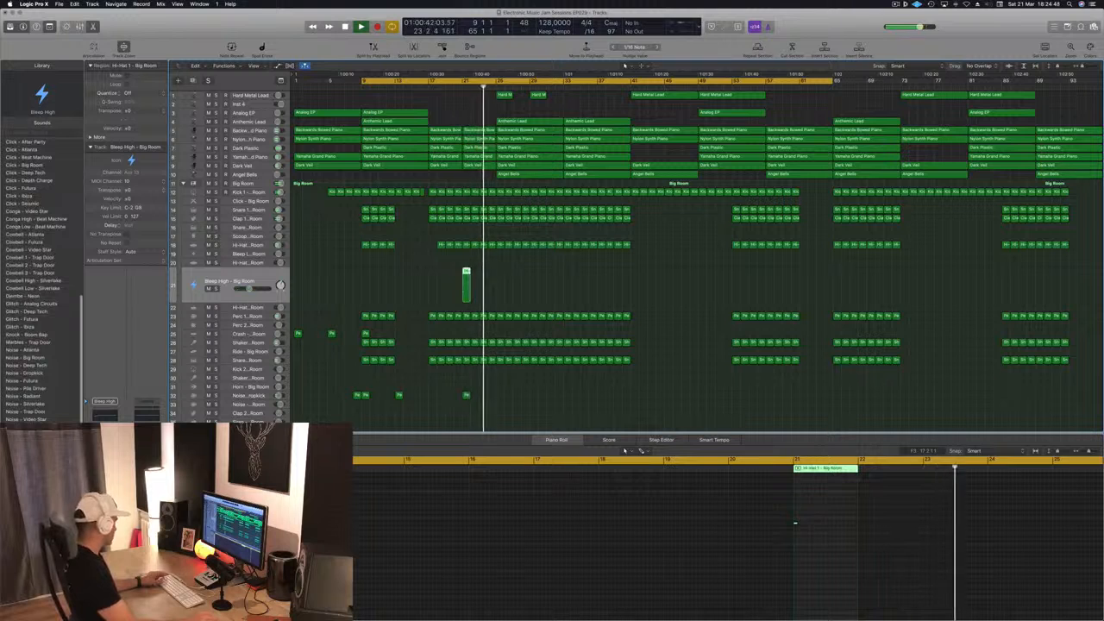
click(35, 419)
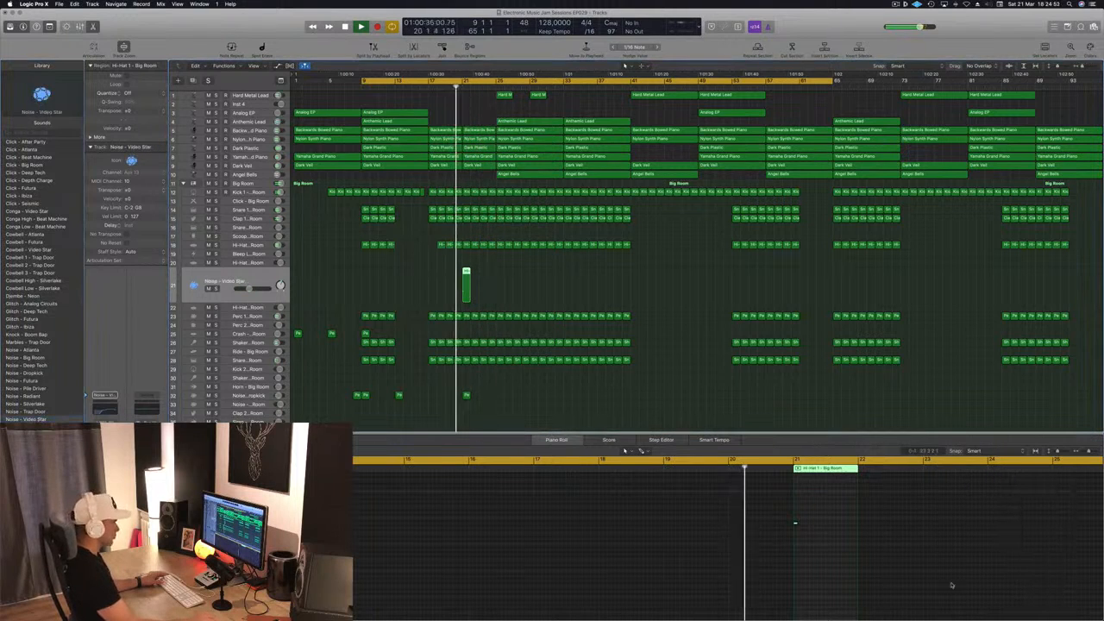
Step: Lengthen the bar 21 noise note to almost the full bar and send the Noise - Video Star track to Bus 6 (Large Hall)
drag(796, 524, 845, 526)
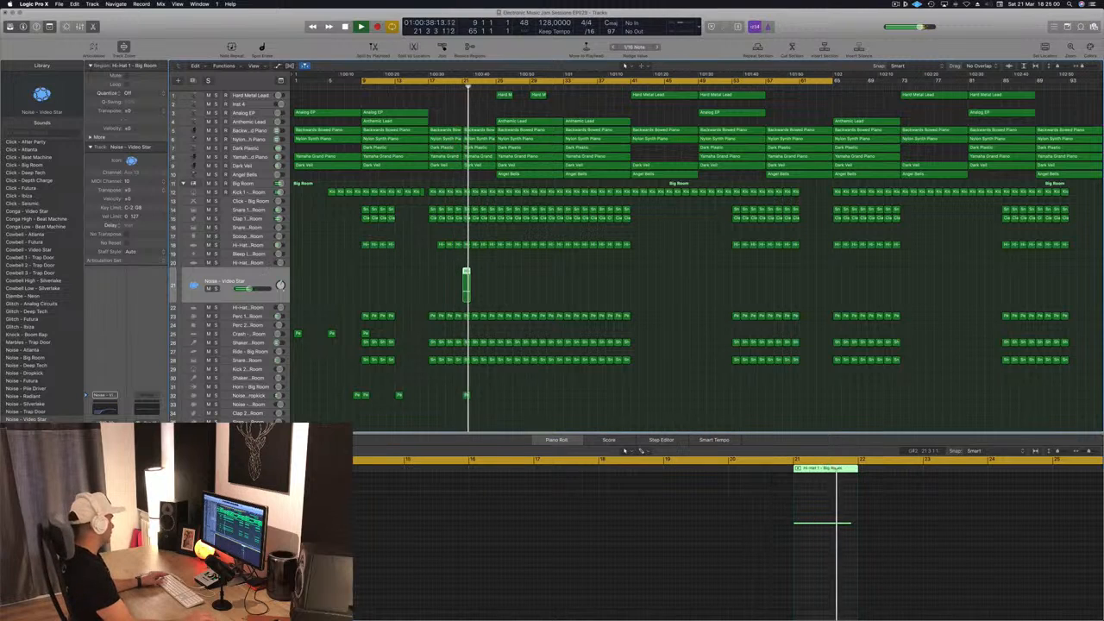
mouse_move(125, 474)
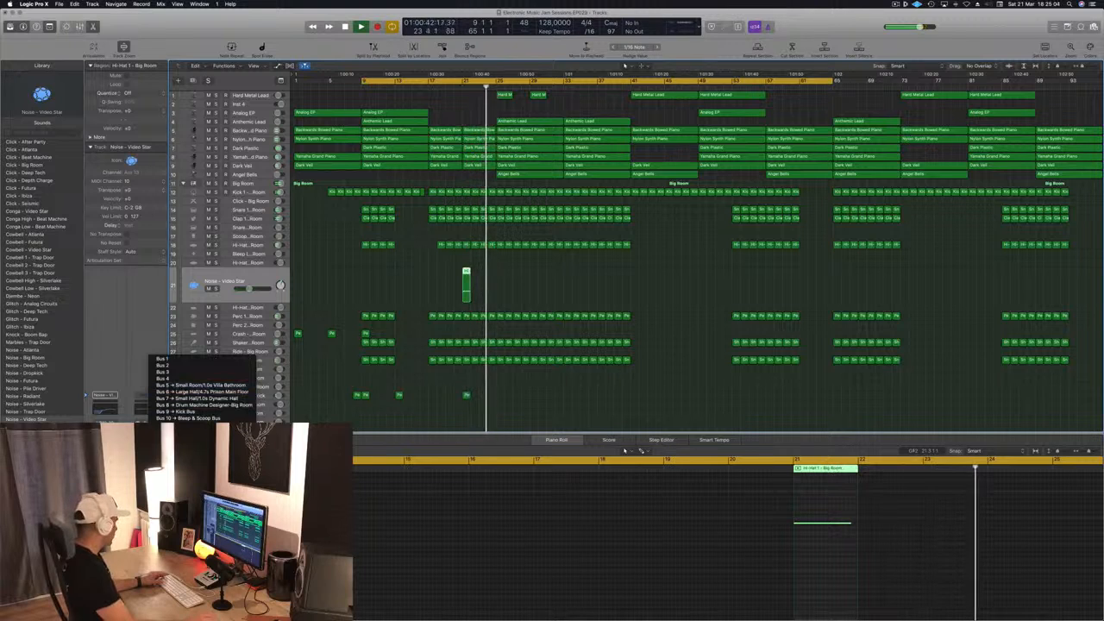
click(202, 392)
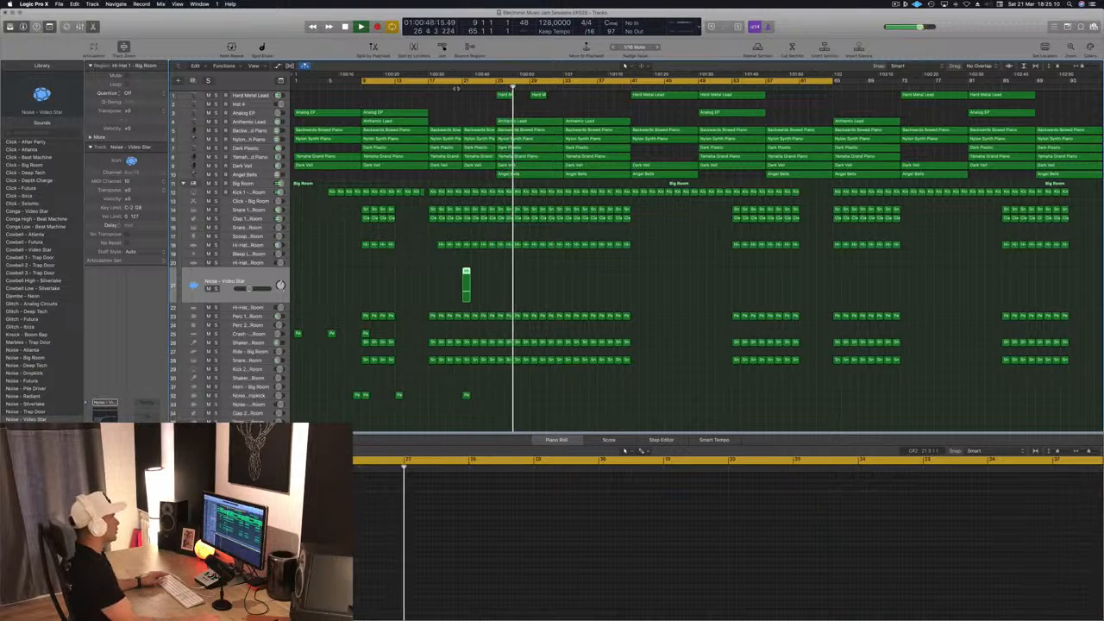
Step: Replay from bar 20 to audition the reverberated noise effect at bar 21
click(455, 87)
click(532, 279)
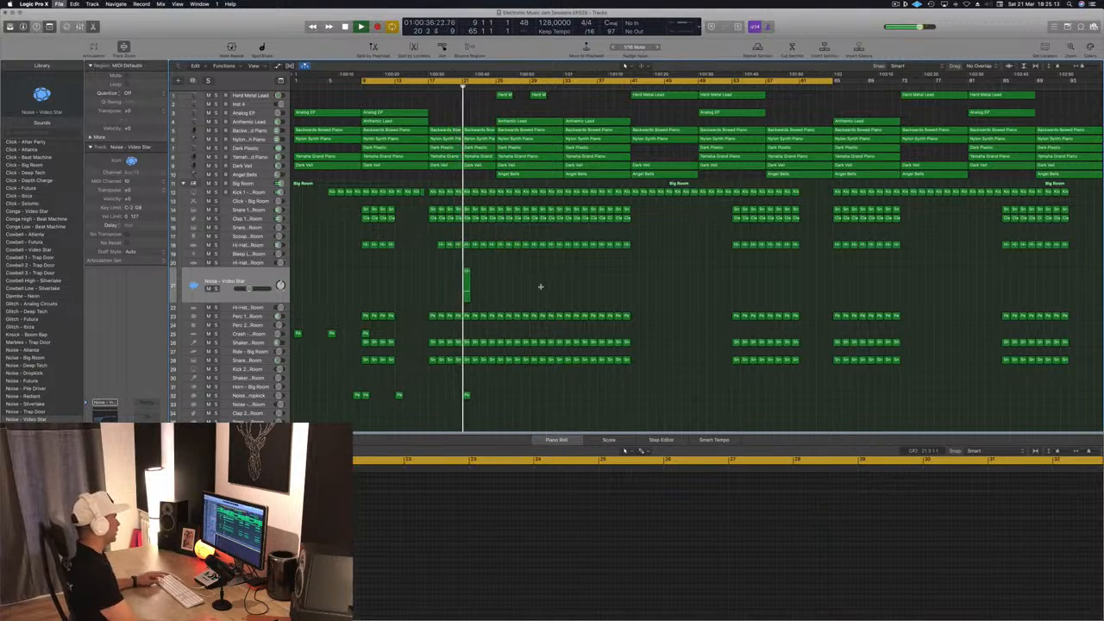
key(super+Right)
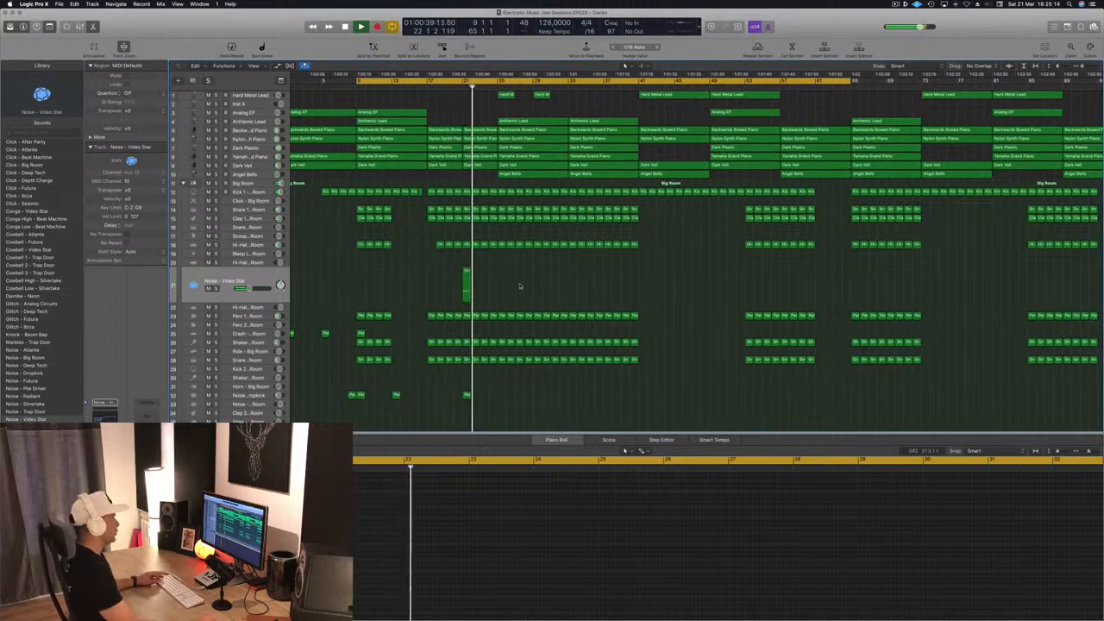
key(super+Right)
key(super+Left)
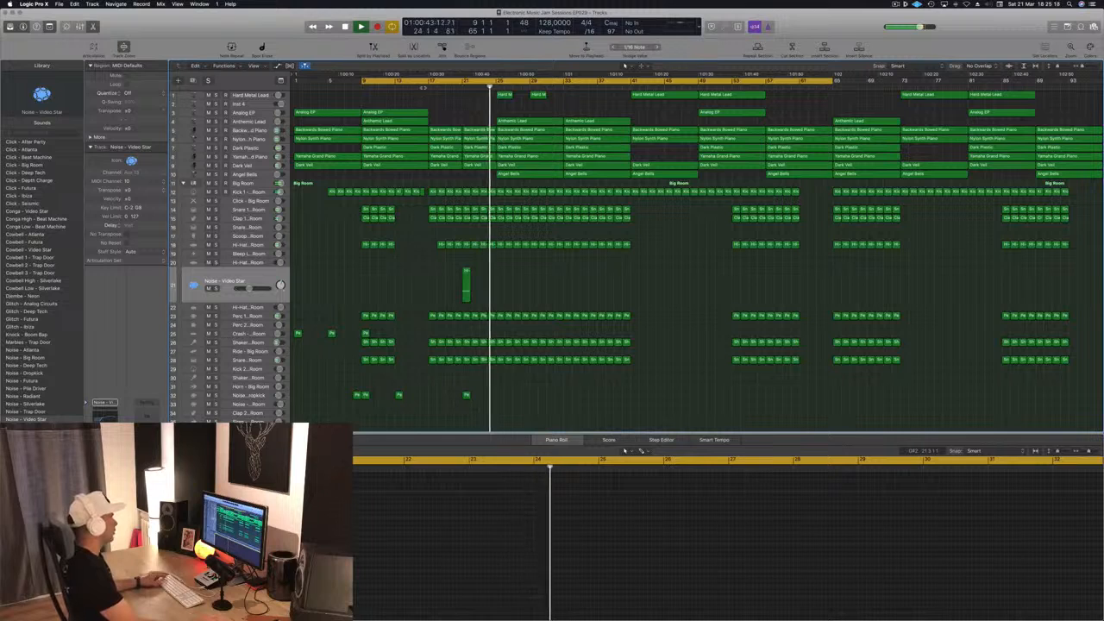
Step: Fill the bar 17 gap on the Hi-Hat track with a copy of the bar 18 region and replay from bar 16
click(421, 86)
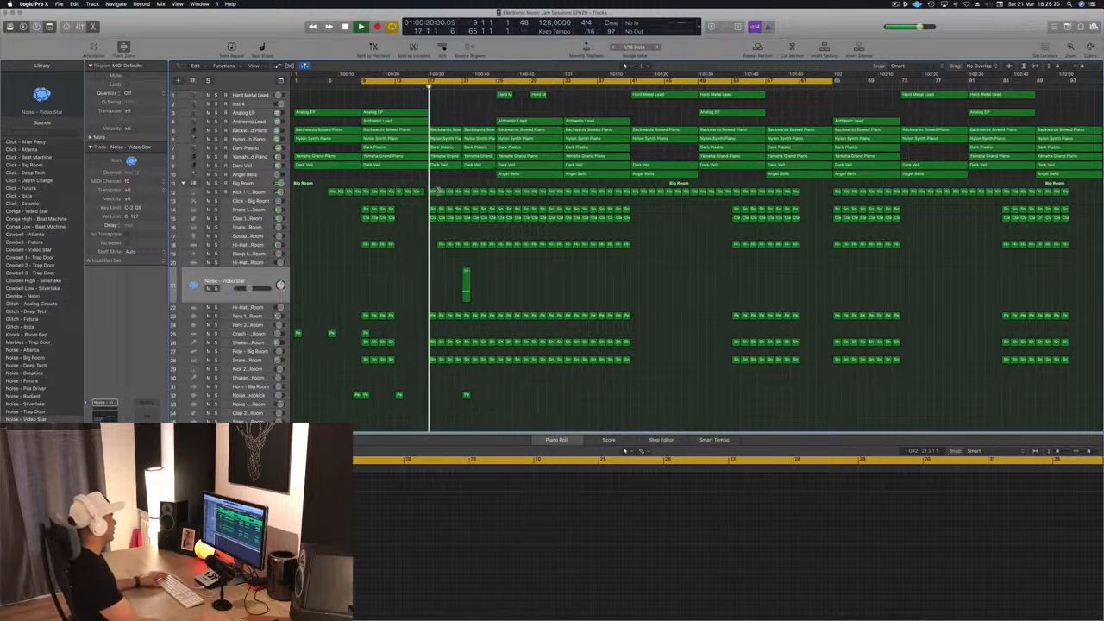
click(390, 218)
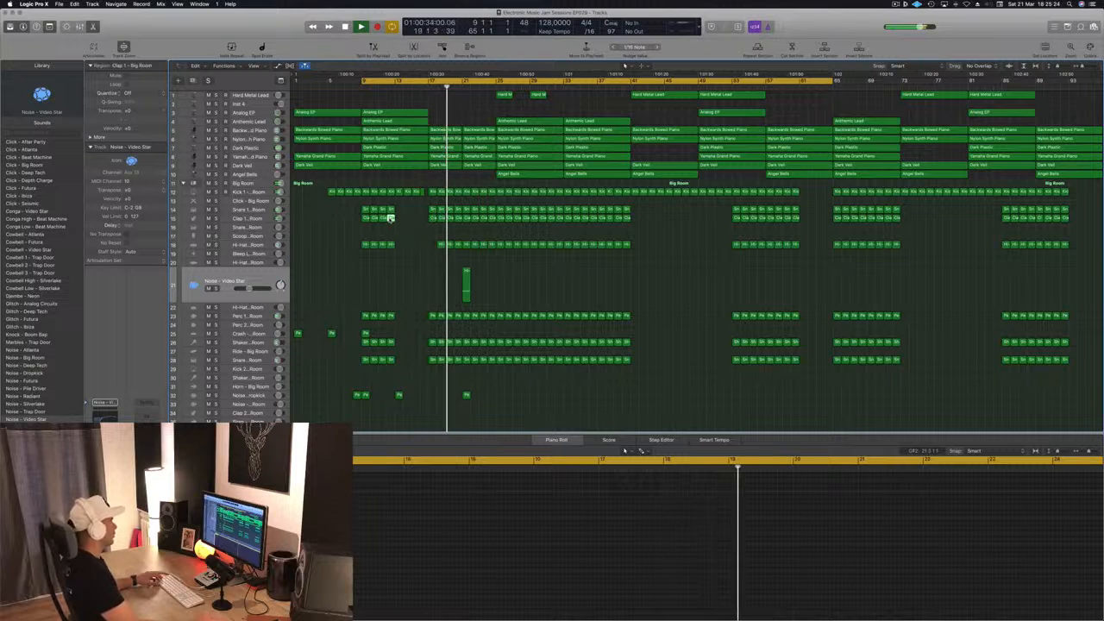
click(421, 86)
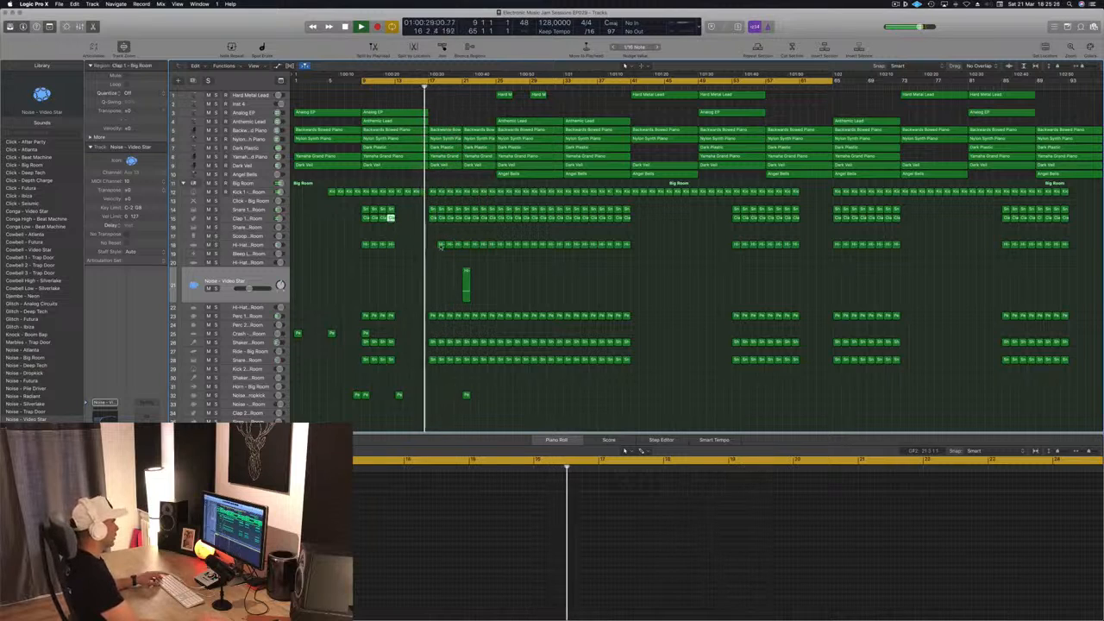
click(440, 246)
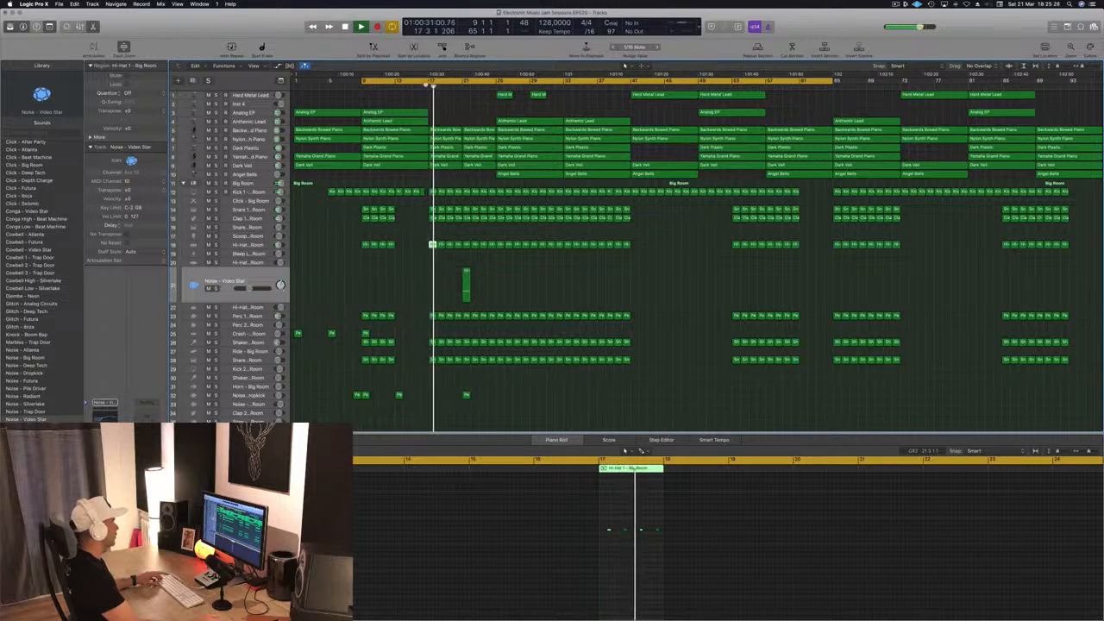
click(426, 86)
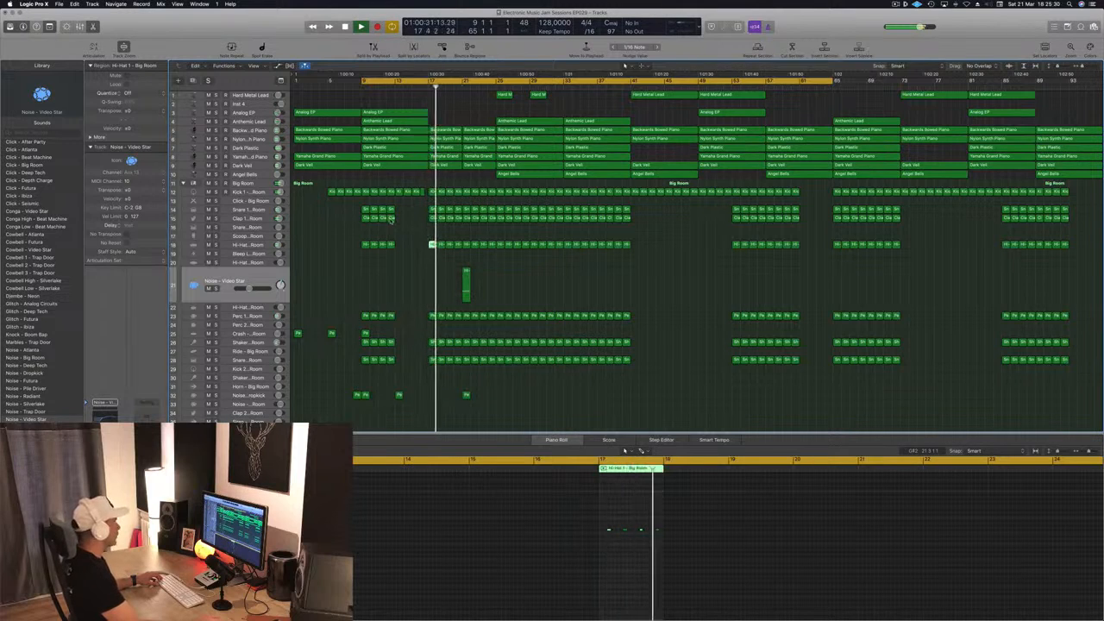
Step: Copy the bar 12 Clap 1 region to bar 24 on the Snare 2 track and select that track
drag(389, 220, 490, 228)
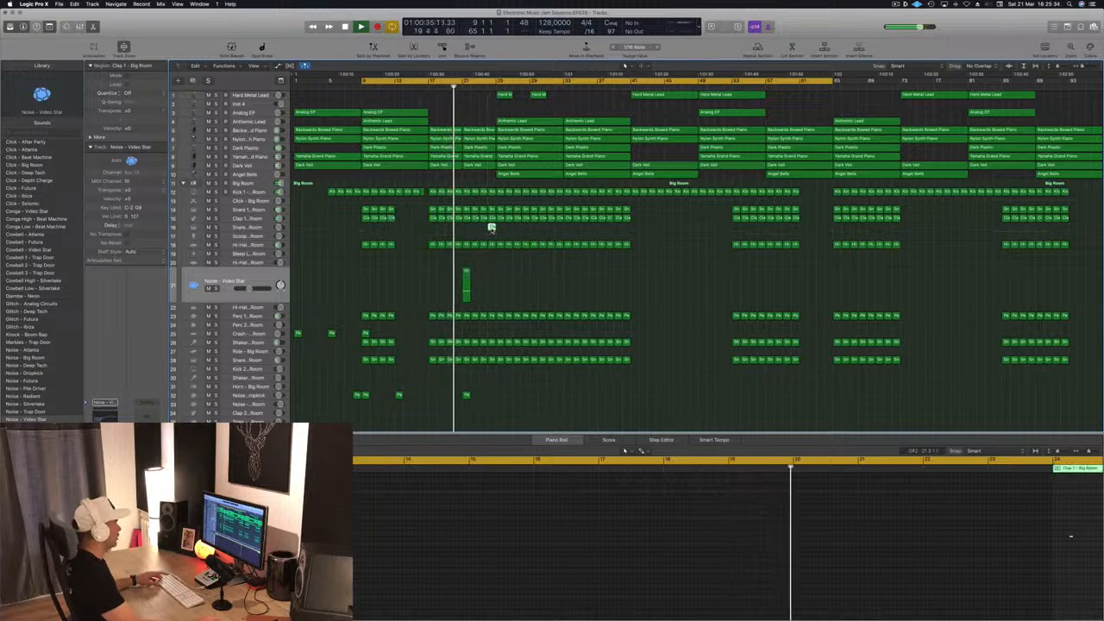
click(490, 227)
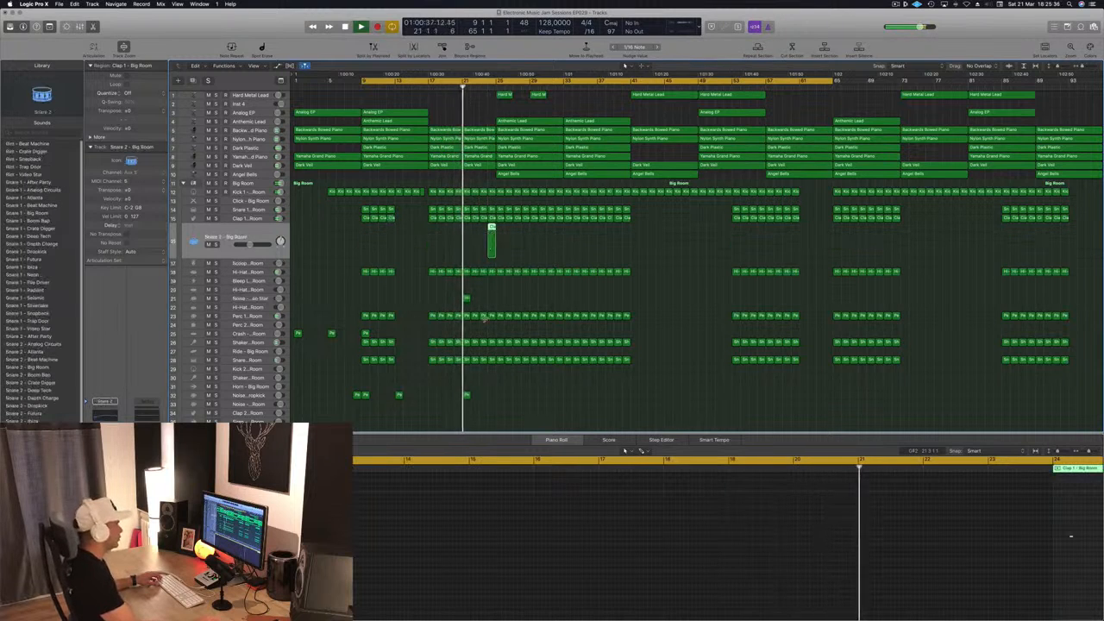
Step: Stop playback and add a second snare note at the start of the bar 24 region in the Piano Roll
key(super+Left)
scroll(1042, 544, right, 4)
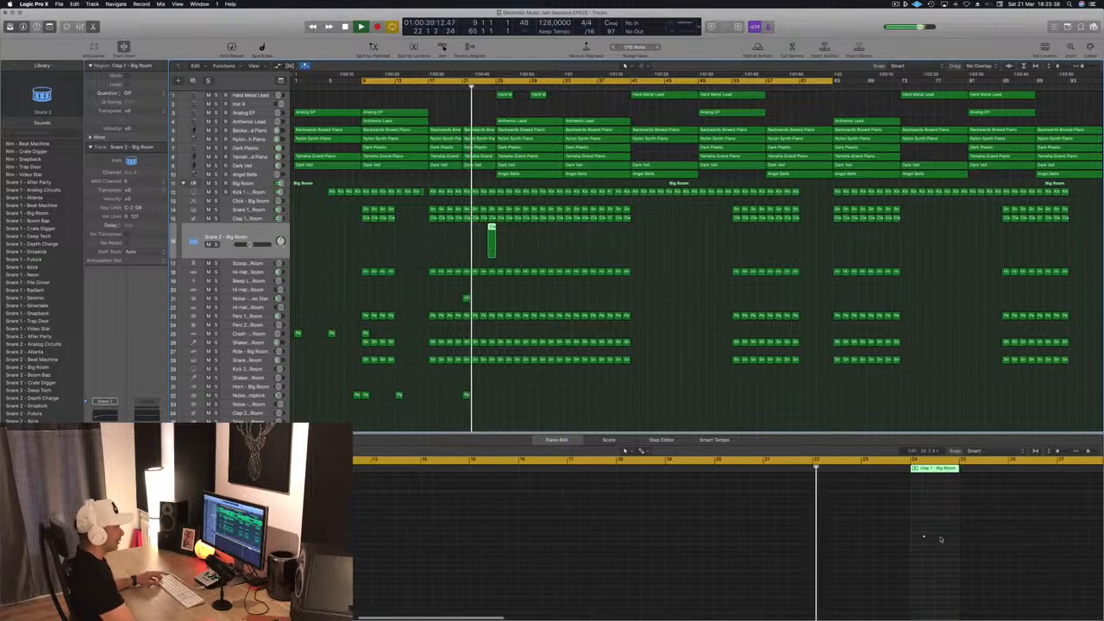
click(936, 538)
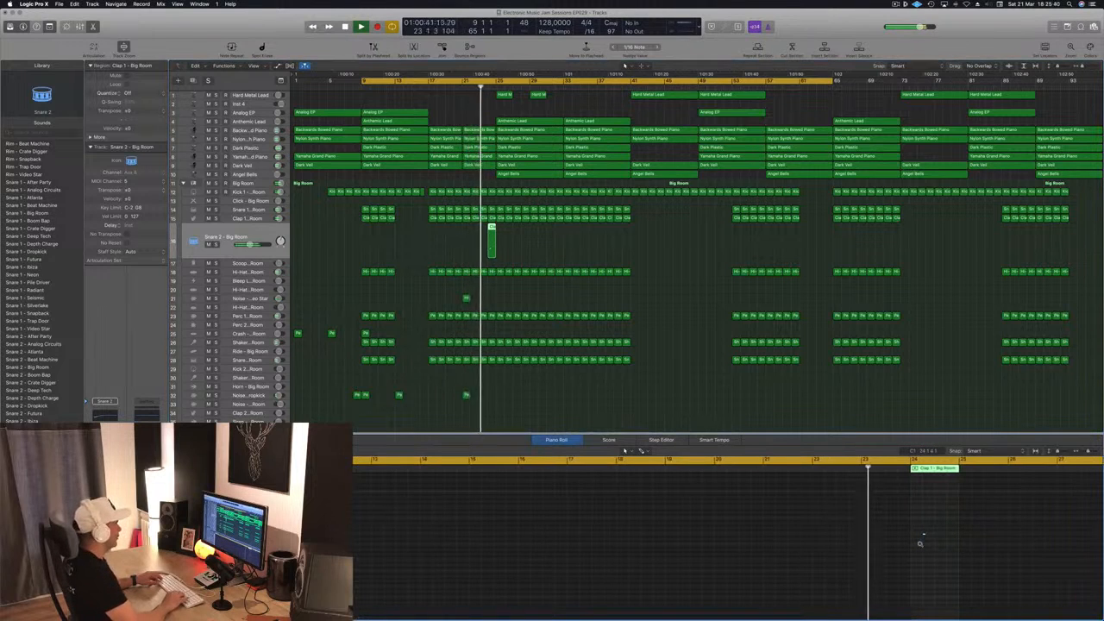
key(super+Right)
key(super+Right)
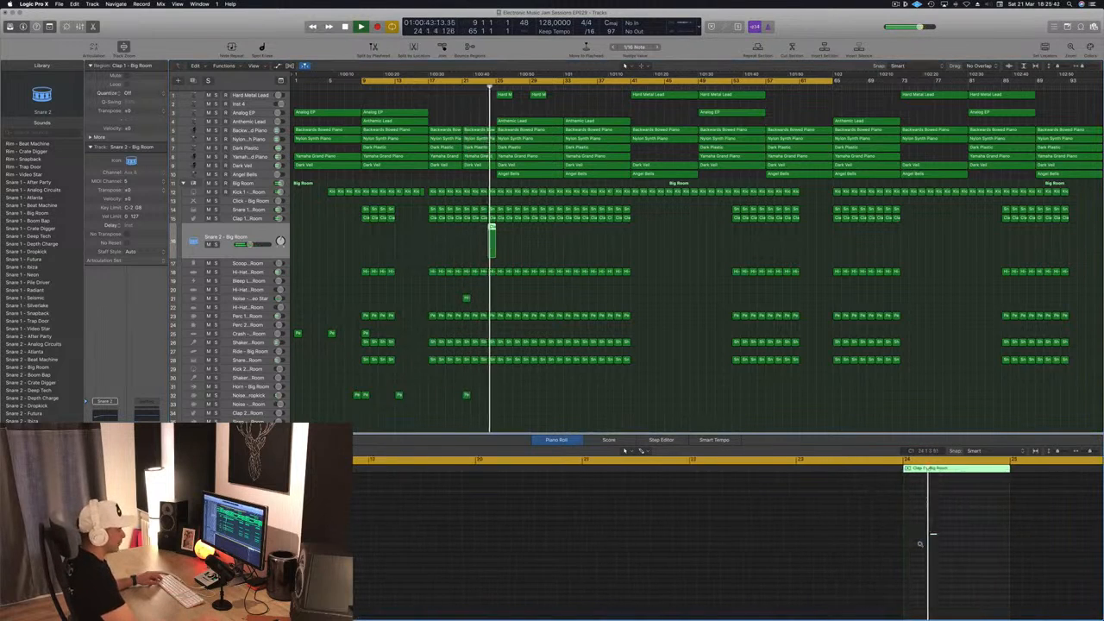
key(super+Right)
key(space)
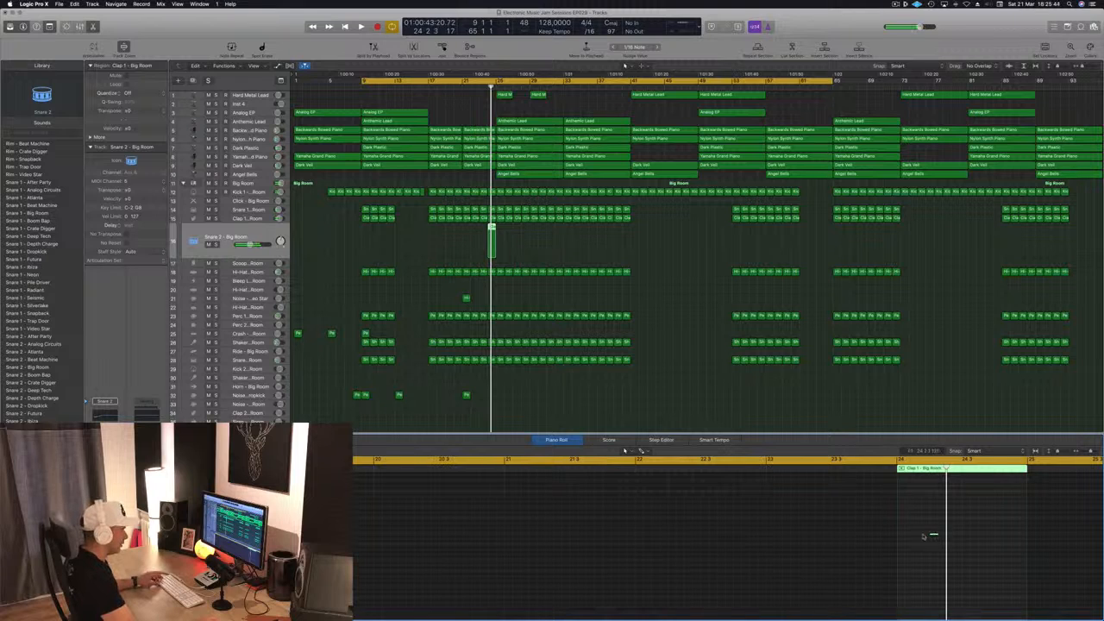
click(902, 538)
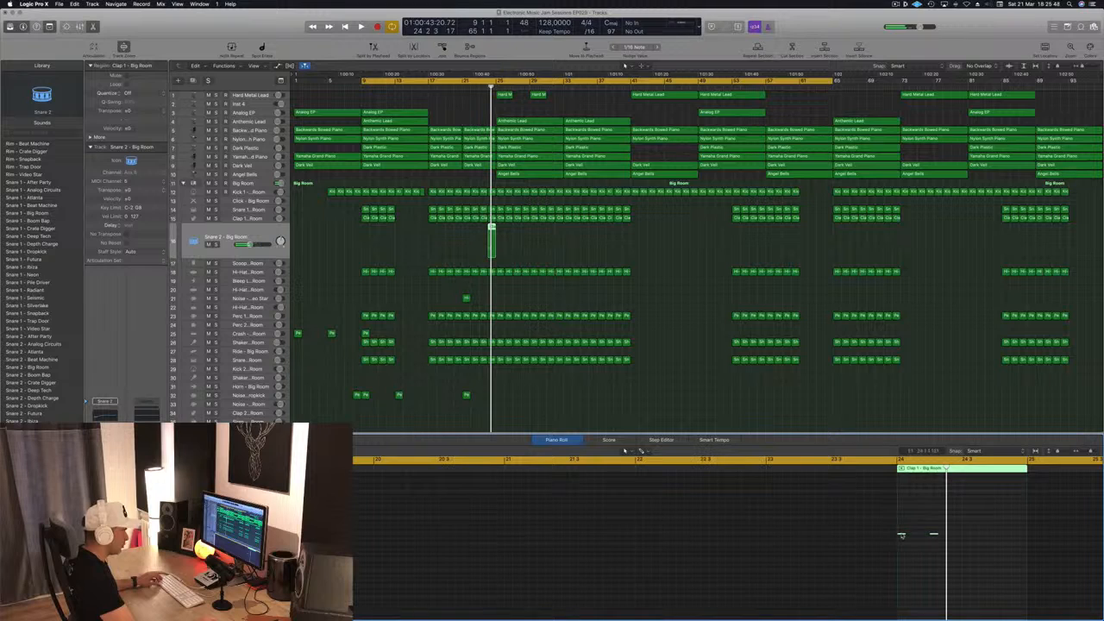
Step: Duplicate the snare notes across the bar 24 region to make eight evenly spaced hits and start playback
drag(934, 534, 970, 541)
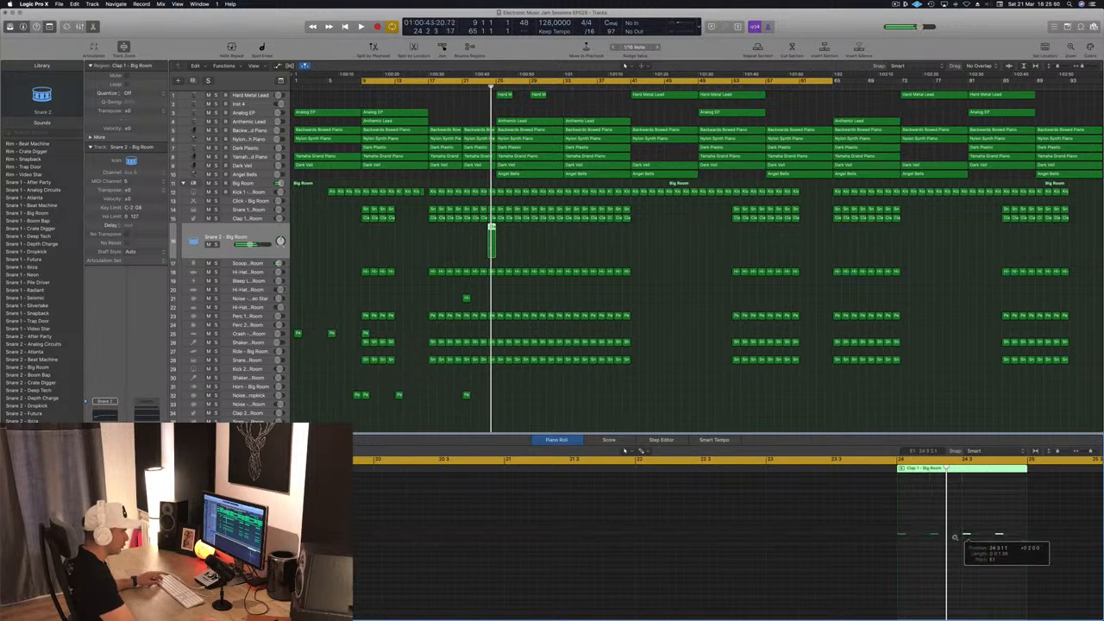
drag(874, 530, 1058, 549)
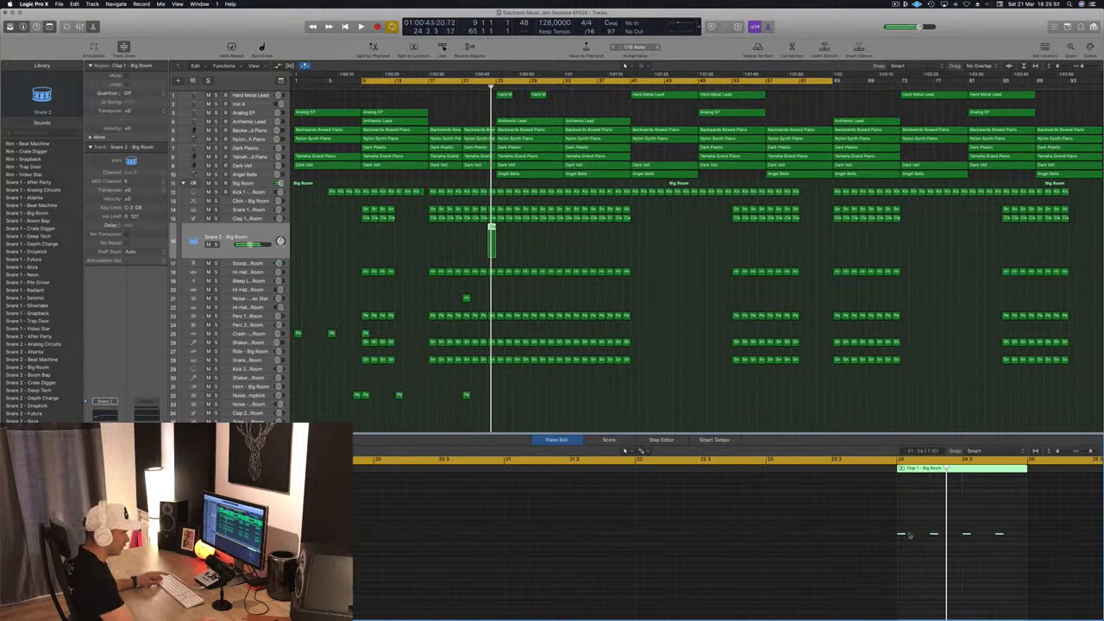
drag(909, 536, 916, 540)
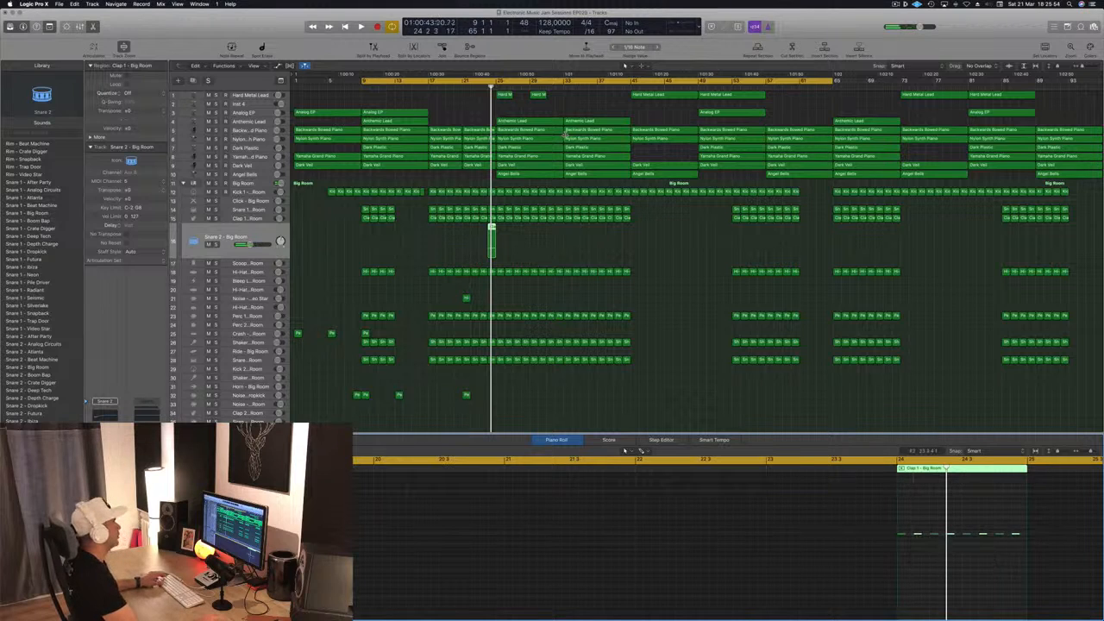
key(space)
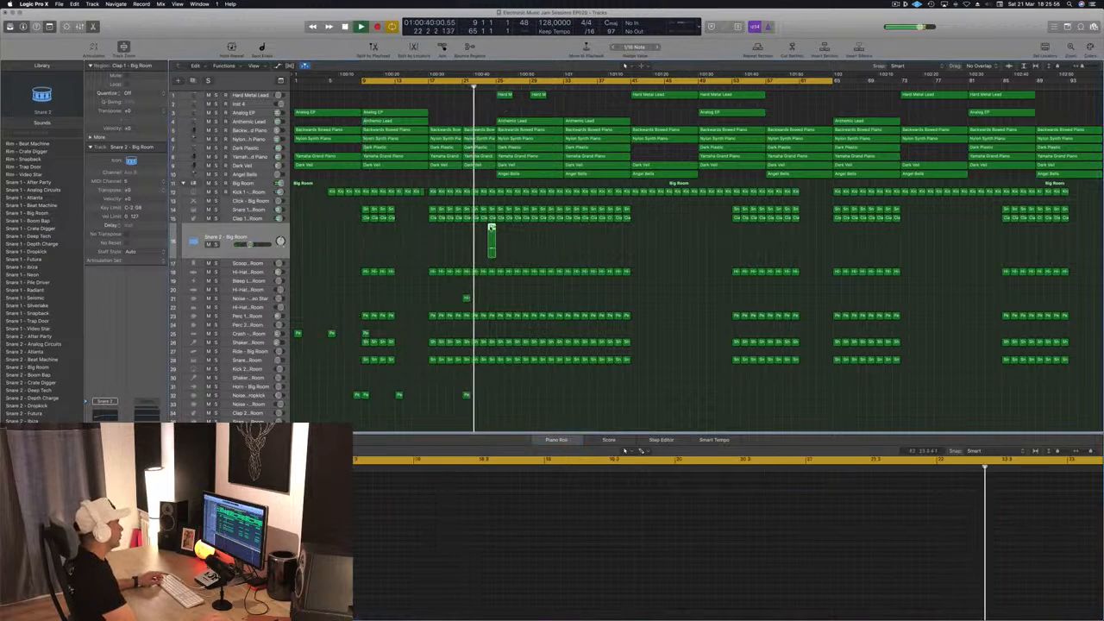
Step: Copy the bar 24 Snare 2 region to bar 23, and double the bar 24 notes by copying them into the gaps
drag(492, 228, 484, 229)
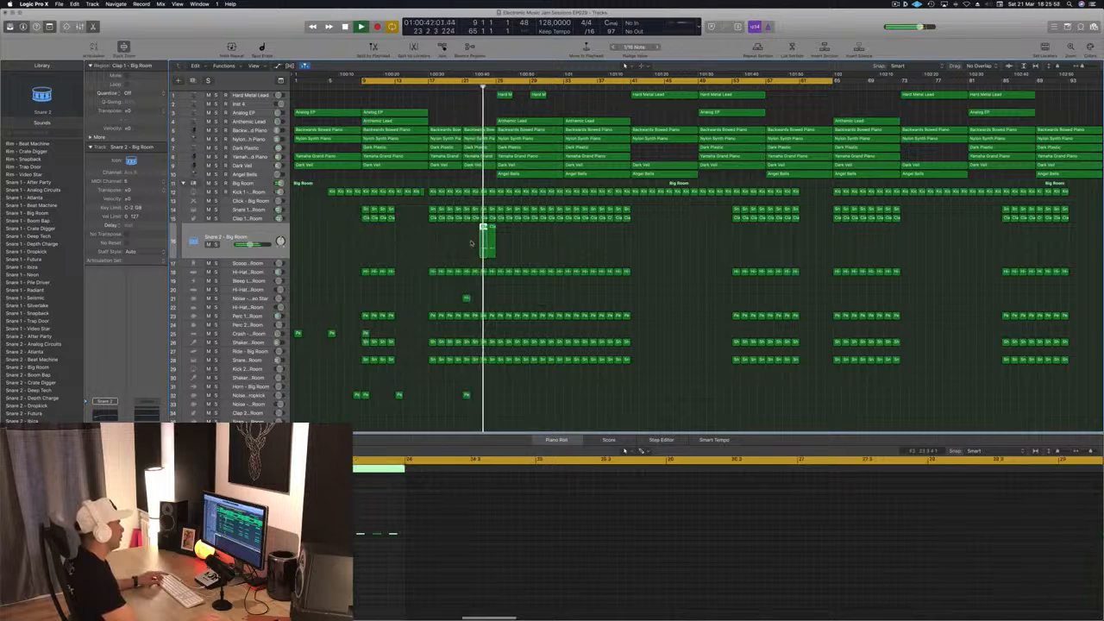
click(539, 562)
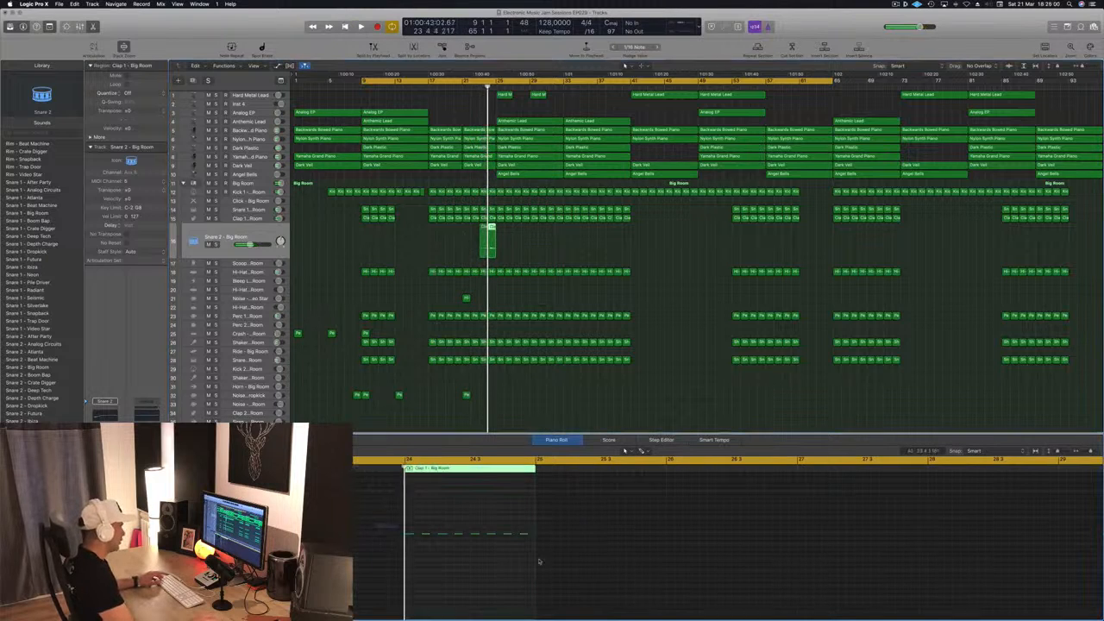
click(409, 534)
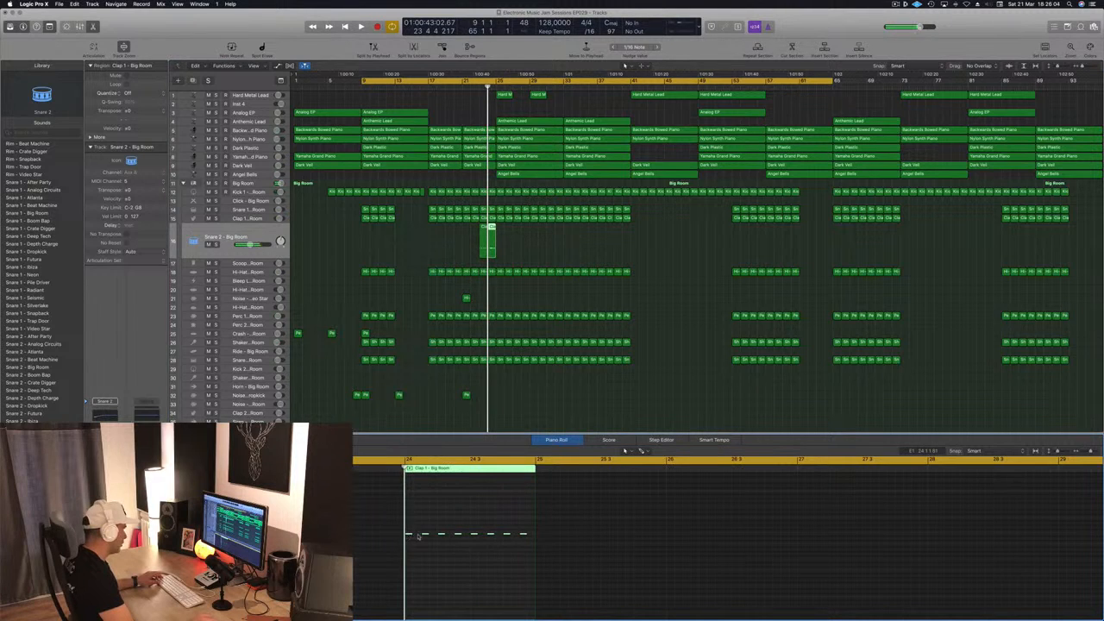
drag(418, 536, 421, 539)
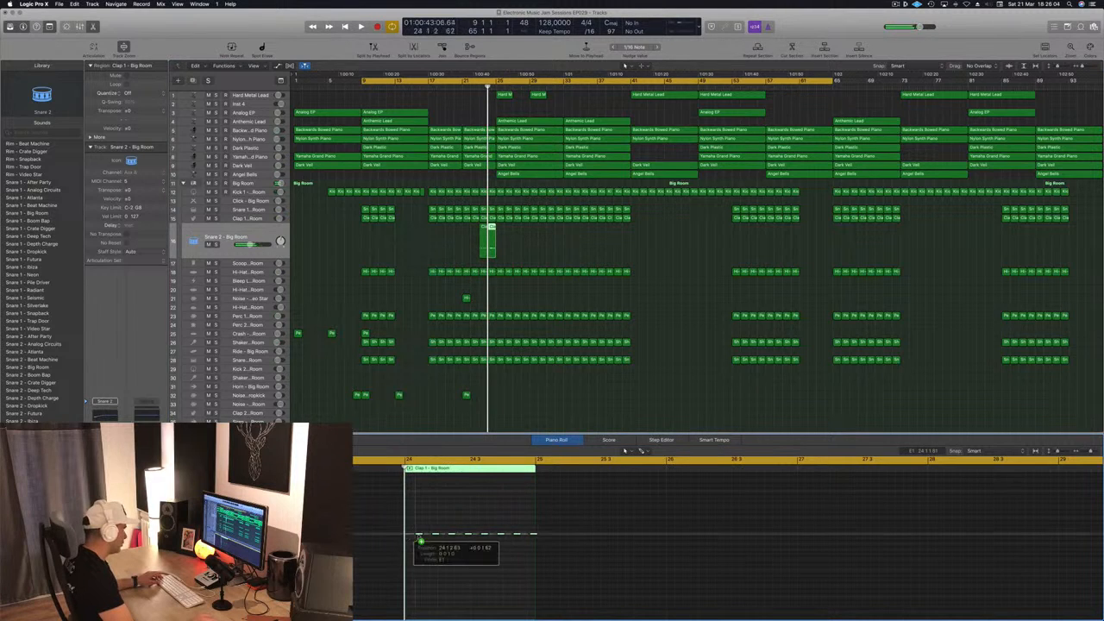
Step: Cycle playback from bar 21 to bar 25 to audition the snare build-up, and select both snare regions
click(463, 86)
click(464, 81)
drag(464, 80, 498, 86)
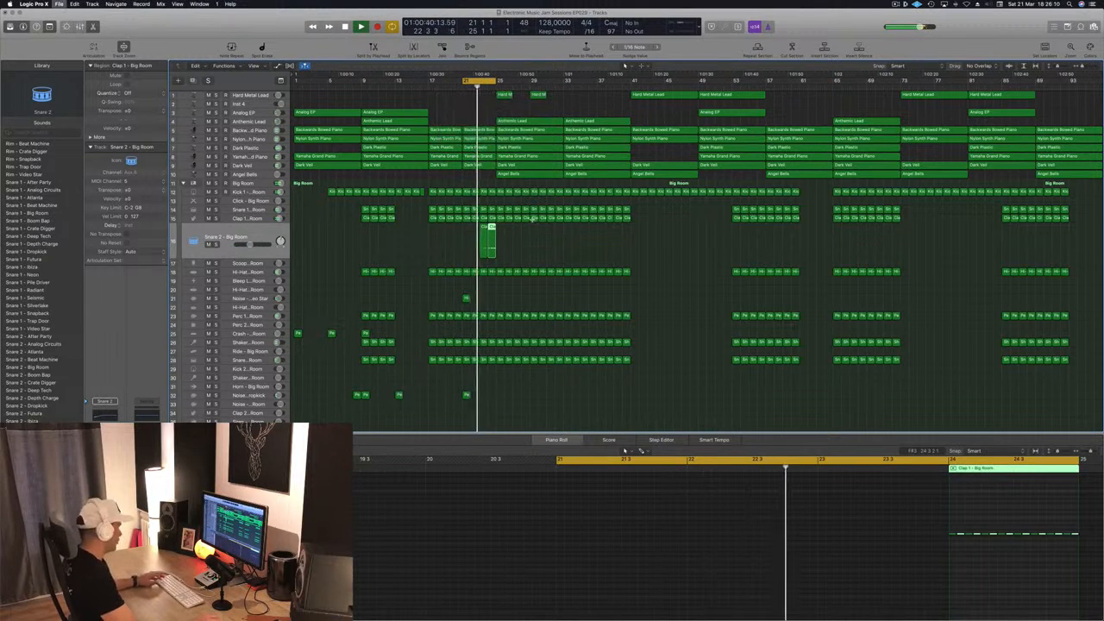
shift+click(484, 234)
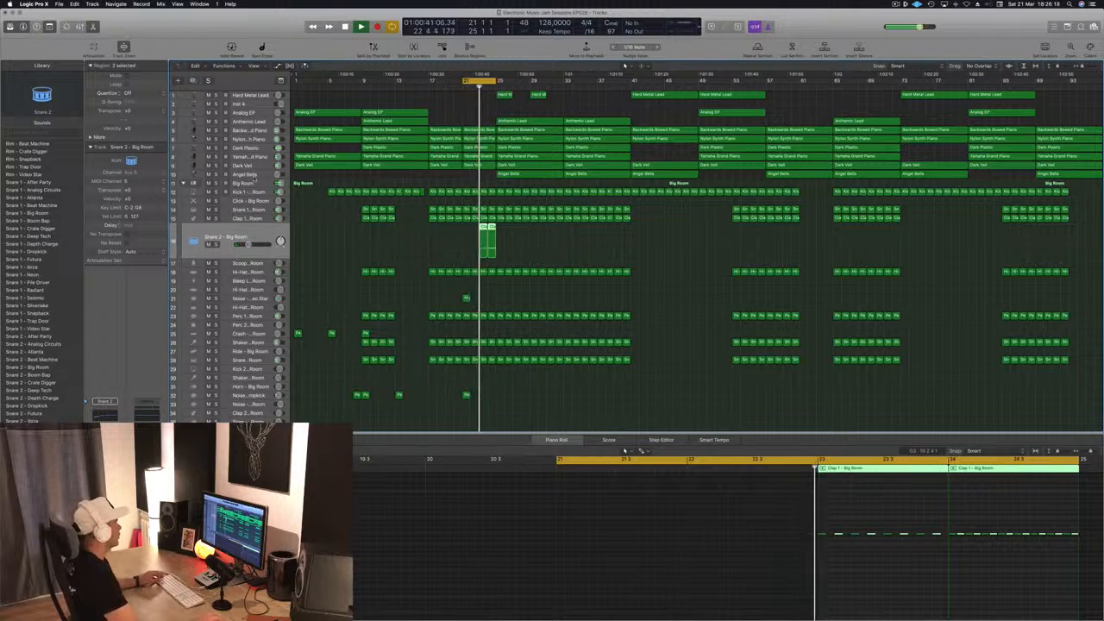
Step: Select the Angel Bells track and toggle its solo and mute during playback to judge its part
click(256, 175)
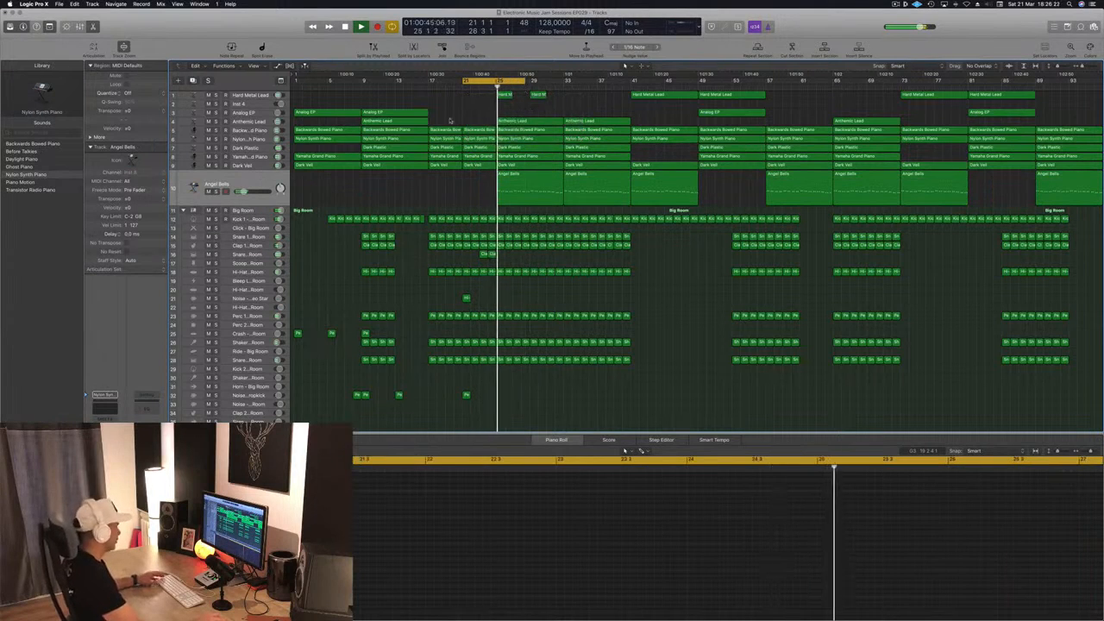
key(super+Right)
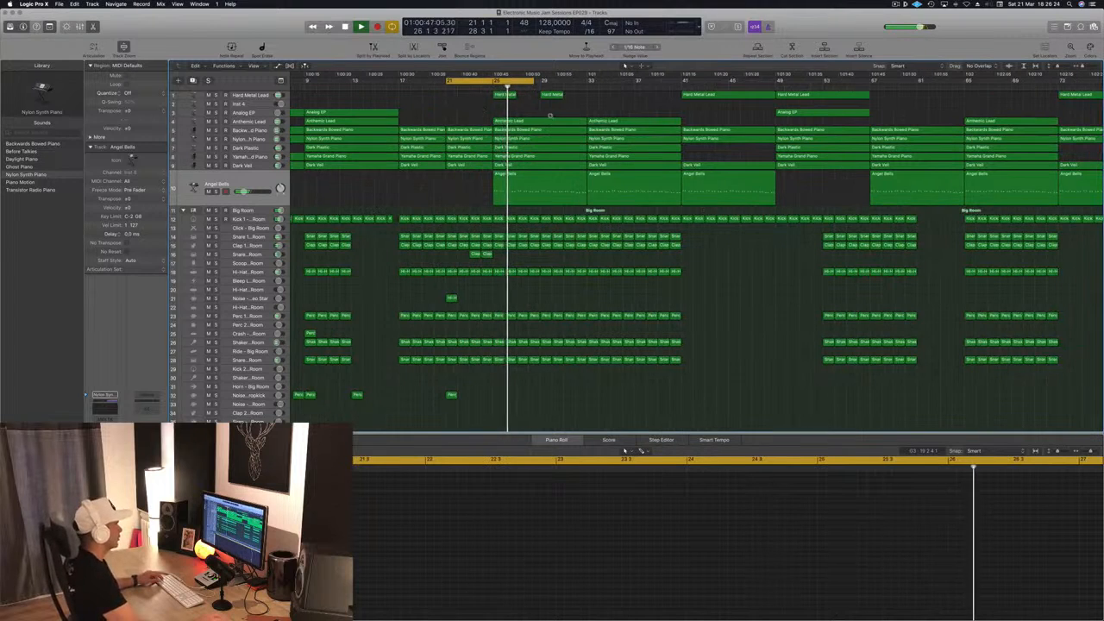
key(super+Left)
key(s)
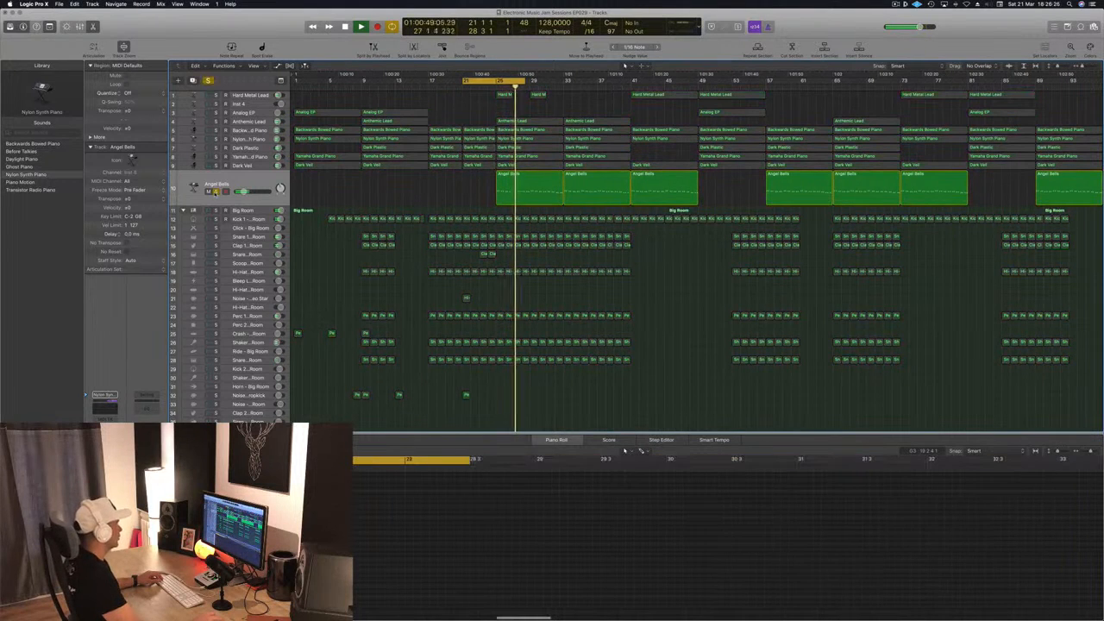
key(s)
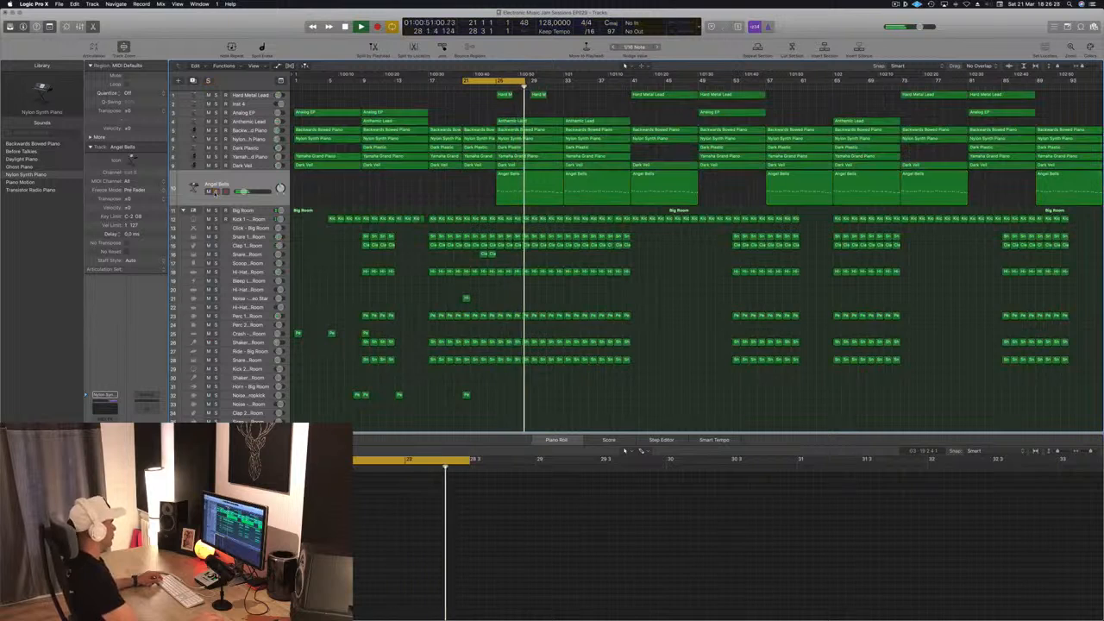
click(208, 192)
click(209, 192)
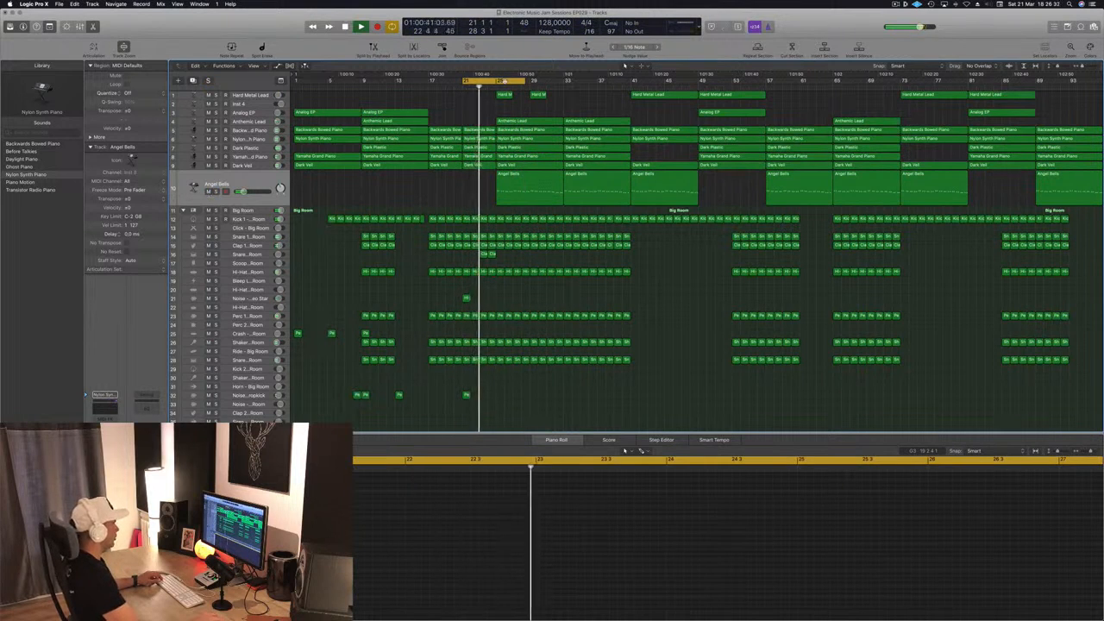
Step: Shift the cycle range to start at bar 25 and compare the mix with Angel Bells muted and soloed
drag(506, 80, 538, 82)
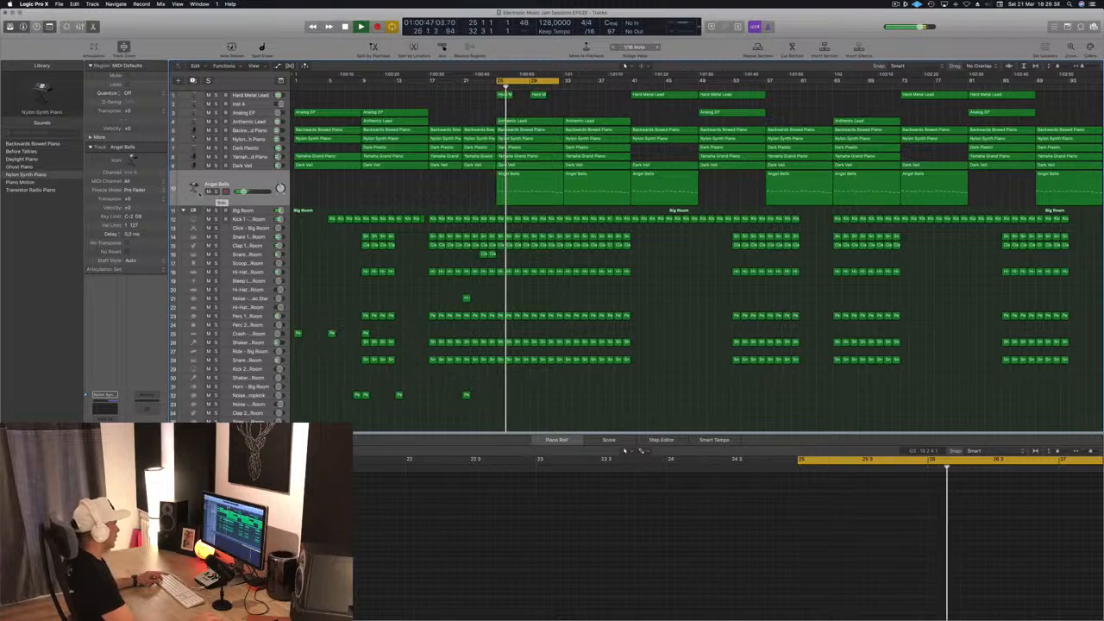
click(210, 191)
click(210, 191)
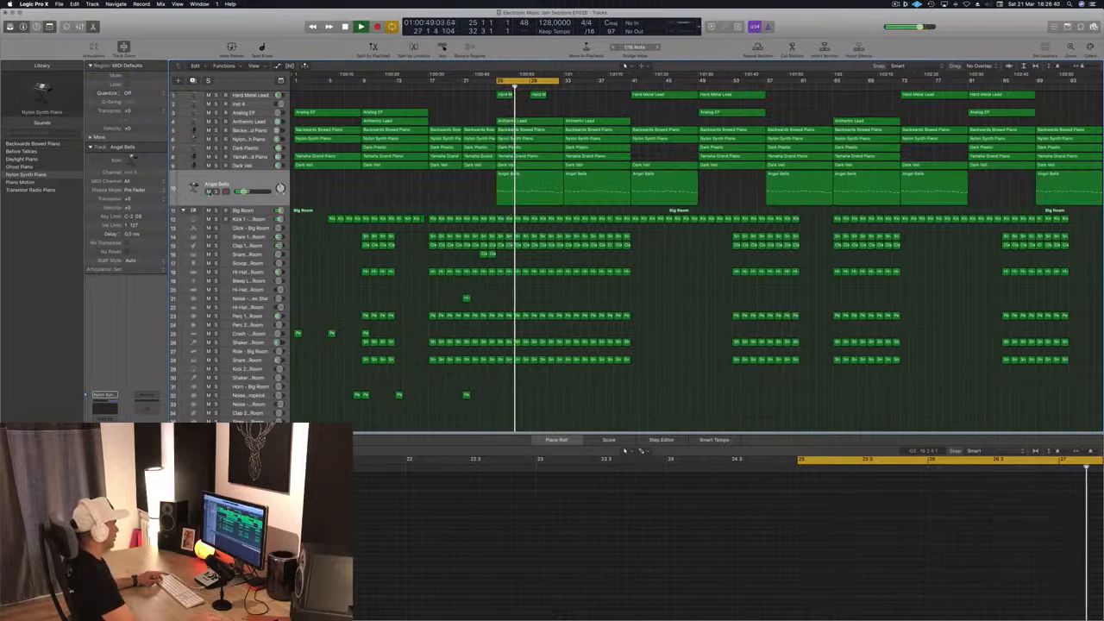
click(216, 191)
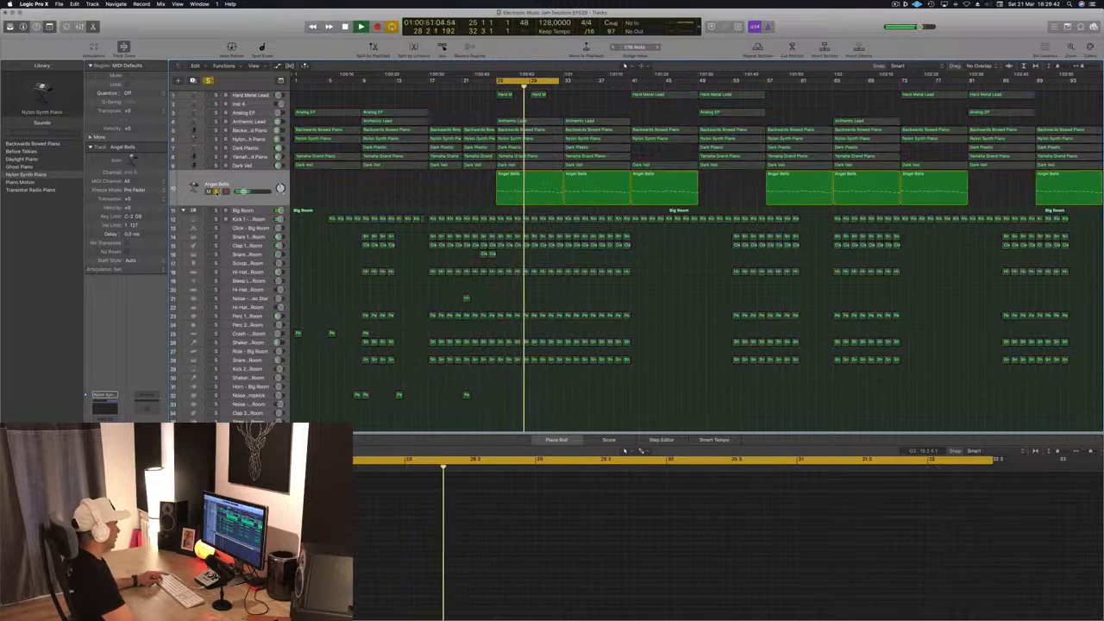
click(215, 191)
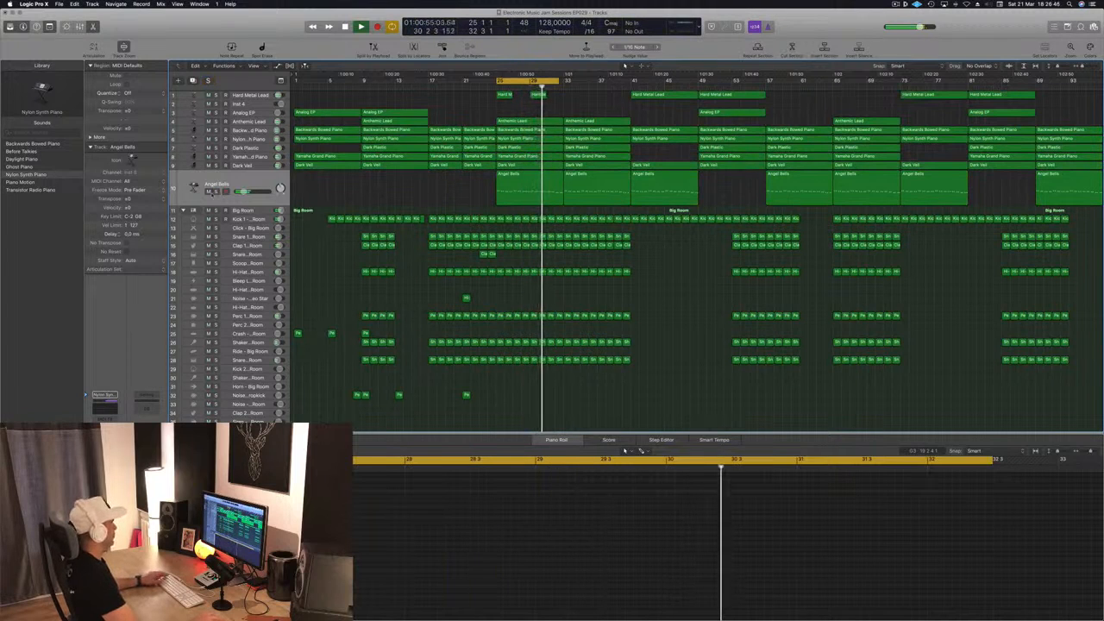
Step: Mute the Angel Bells track, and select and deselect its regions at bars 25 and 33
click(210, 191)
drag(444, 197, 580, 185)
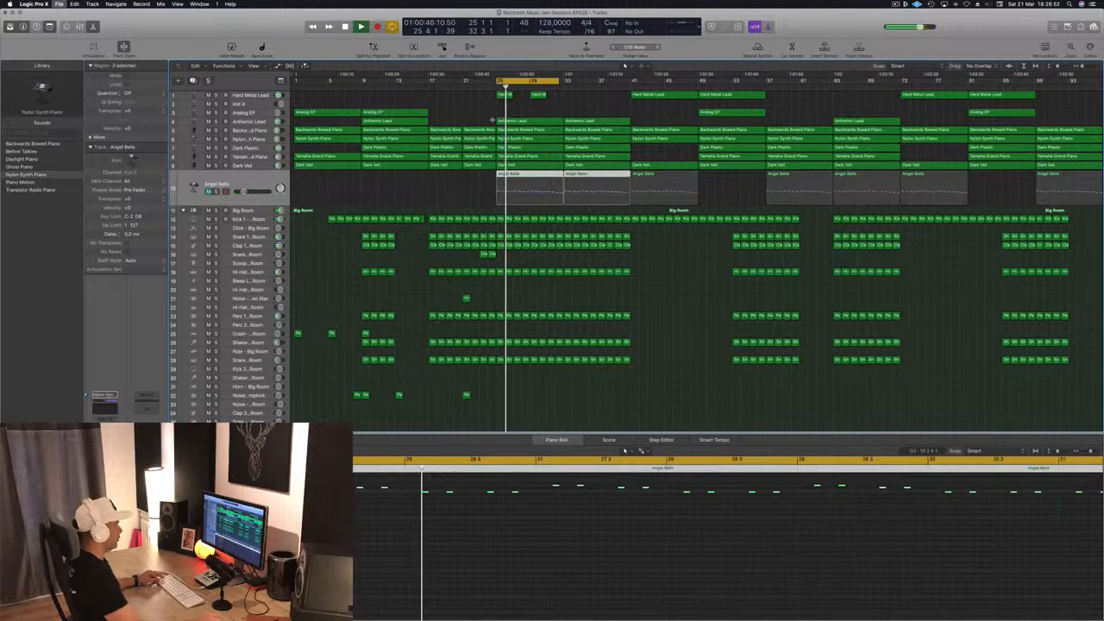
click(452, 202)
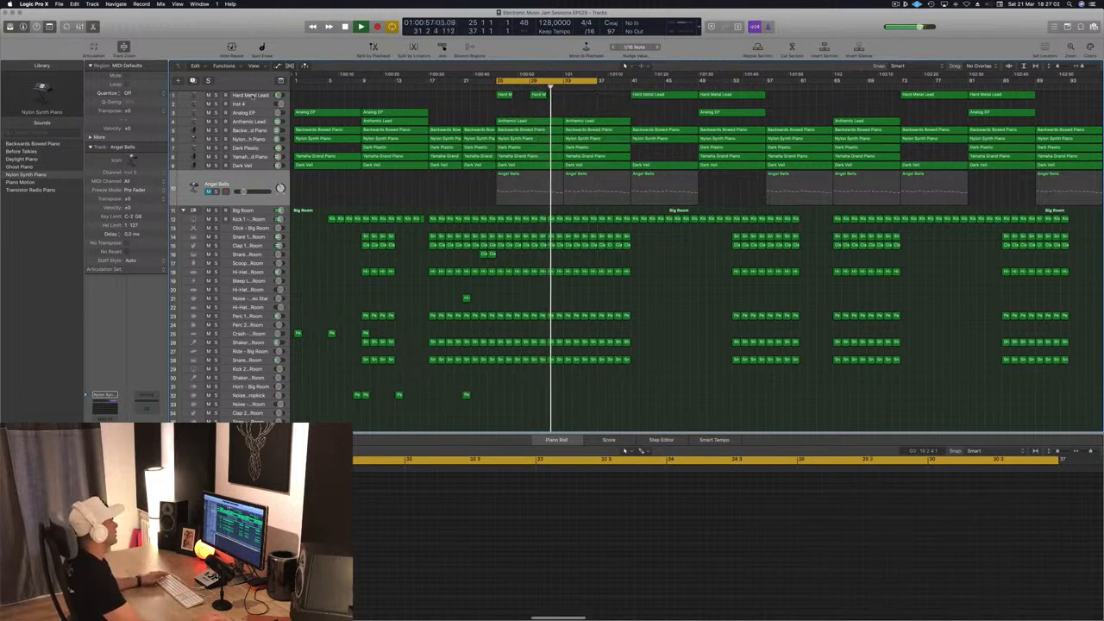
Step: Select the Hard Metal Lead track, check it with solo on and off, stop playback and clear the region selection
click(251, 95)
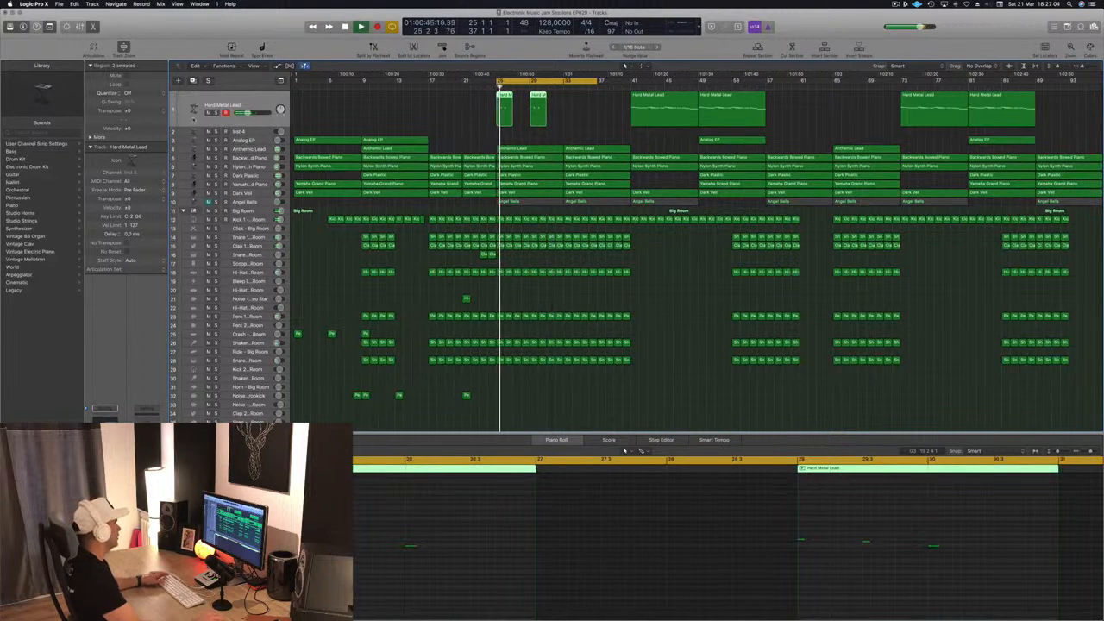
key(s)
key(s)
key(space)
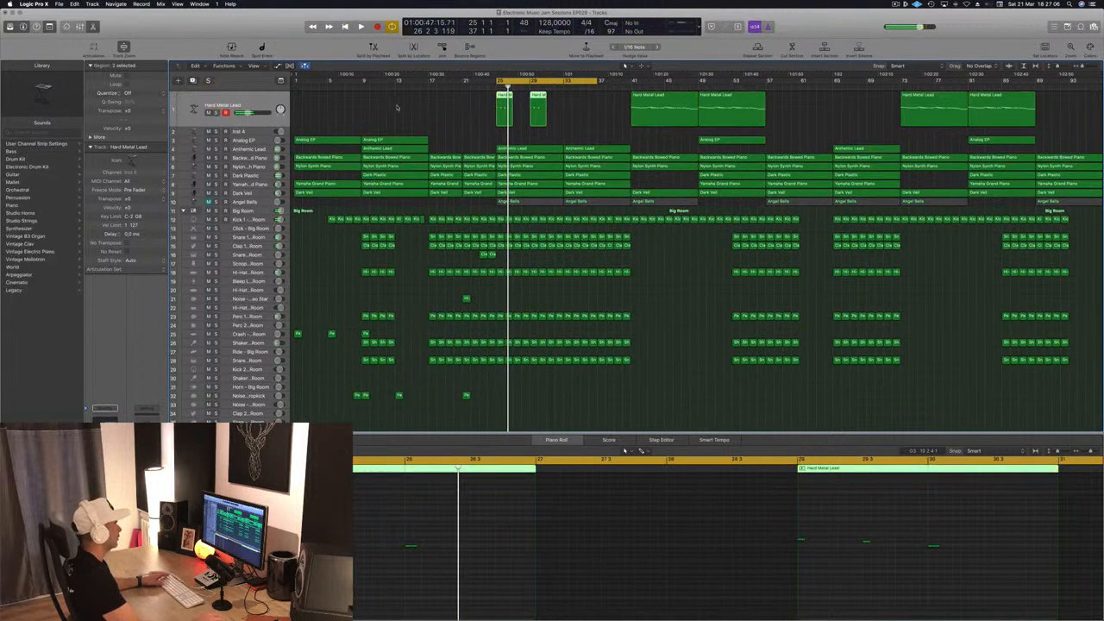
click(403, 109)
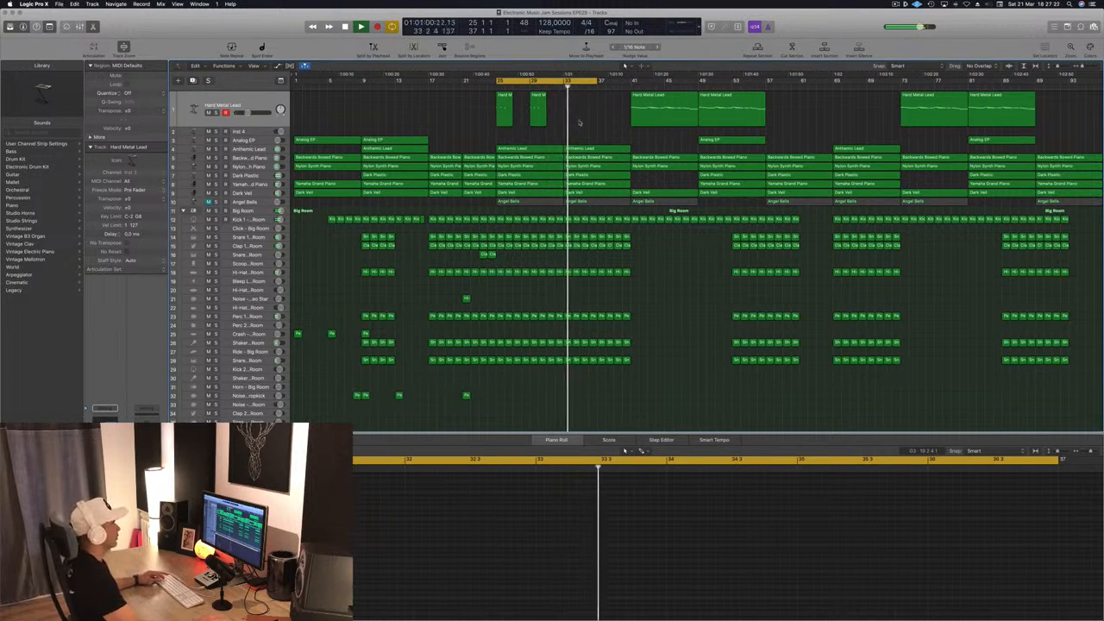
Step: Replay from bar 32 and delete the Anthemic Lead region at bar 33
click(556, 87)
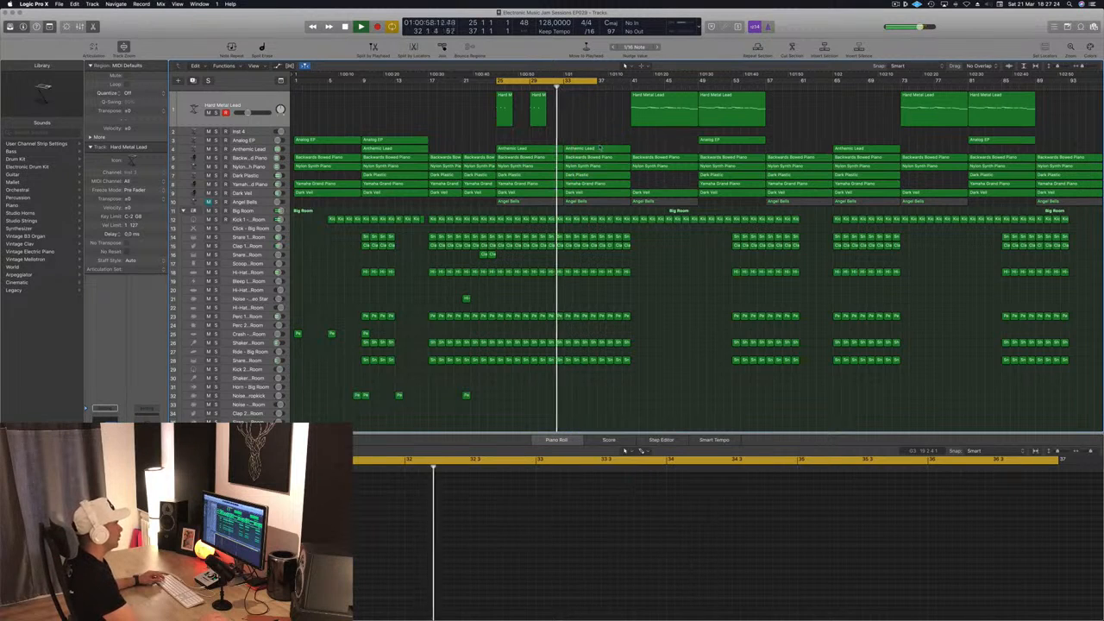
click(600, 149)
key(Delete)
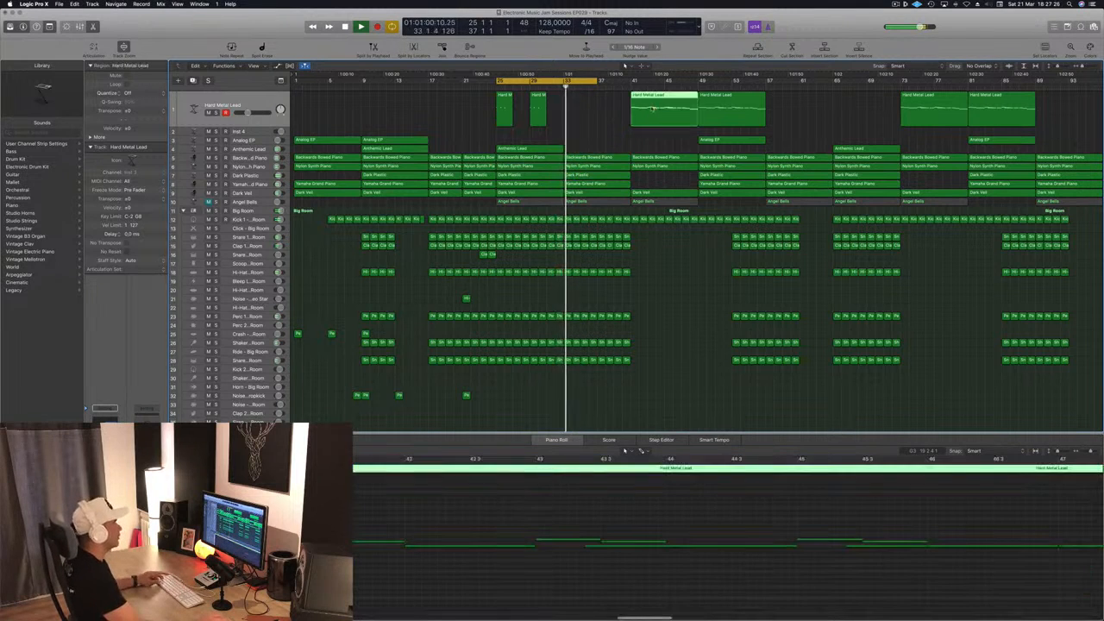
Step: Try a copy of the bar 41 Hard Metal Lead region at bar 33, then delete it and stop playback
drag(639, 117, 587, 115)
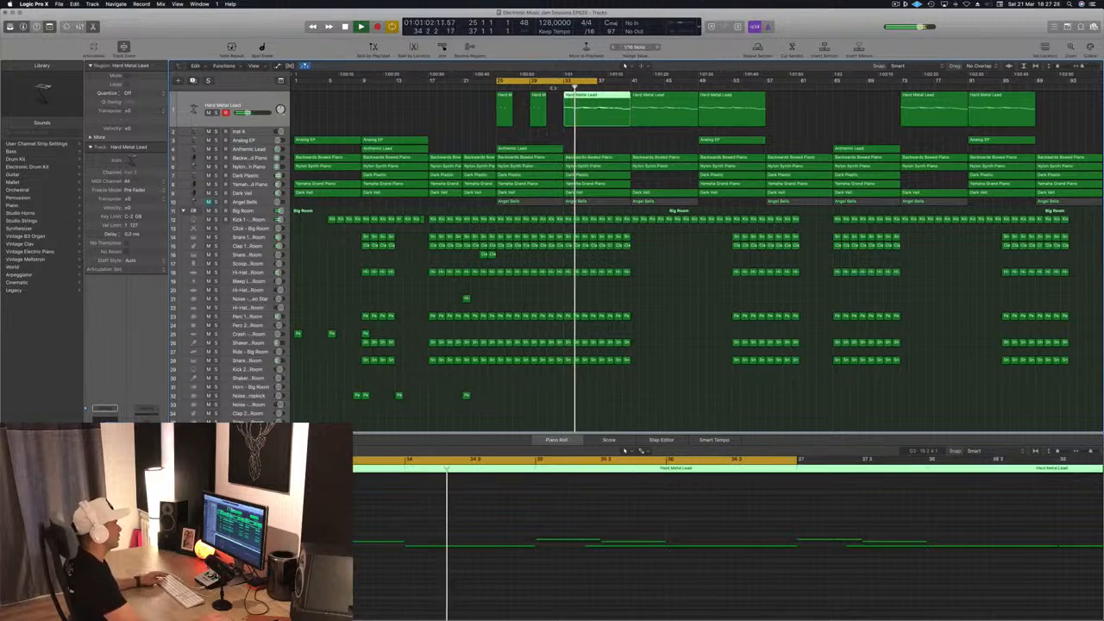
click(590, 144)
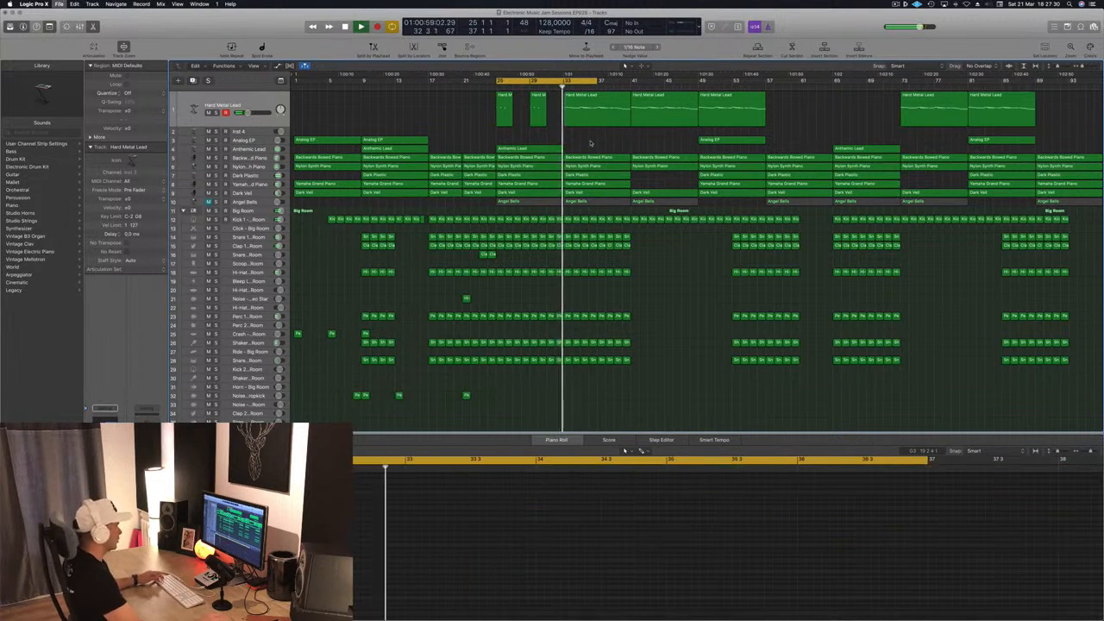
click(589, 121)
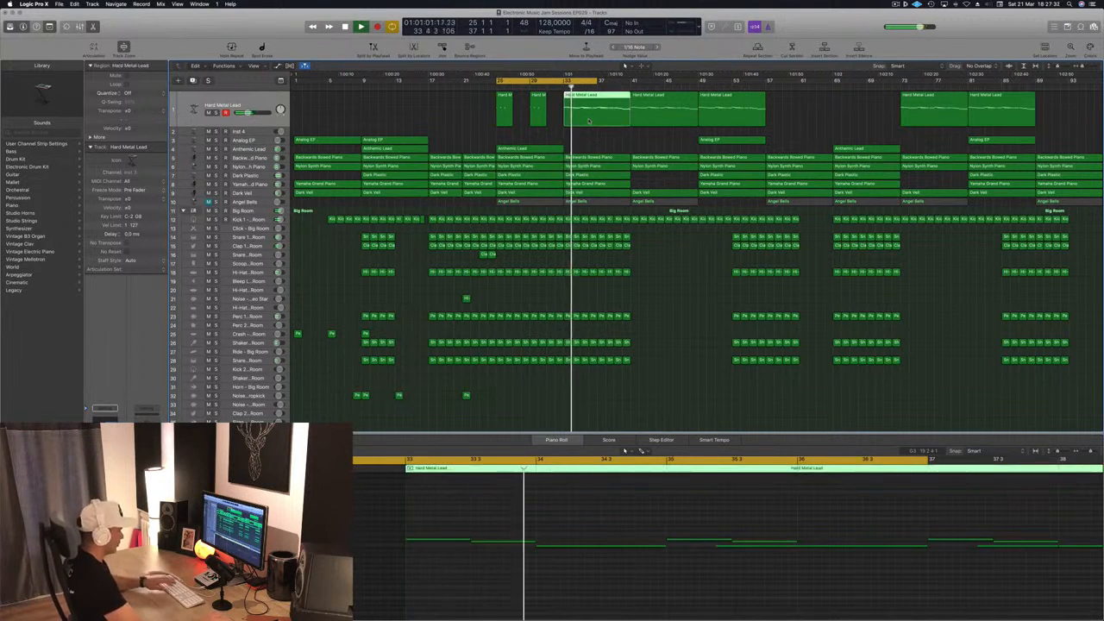
key(Delete)
key(space)
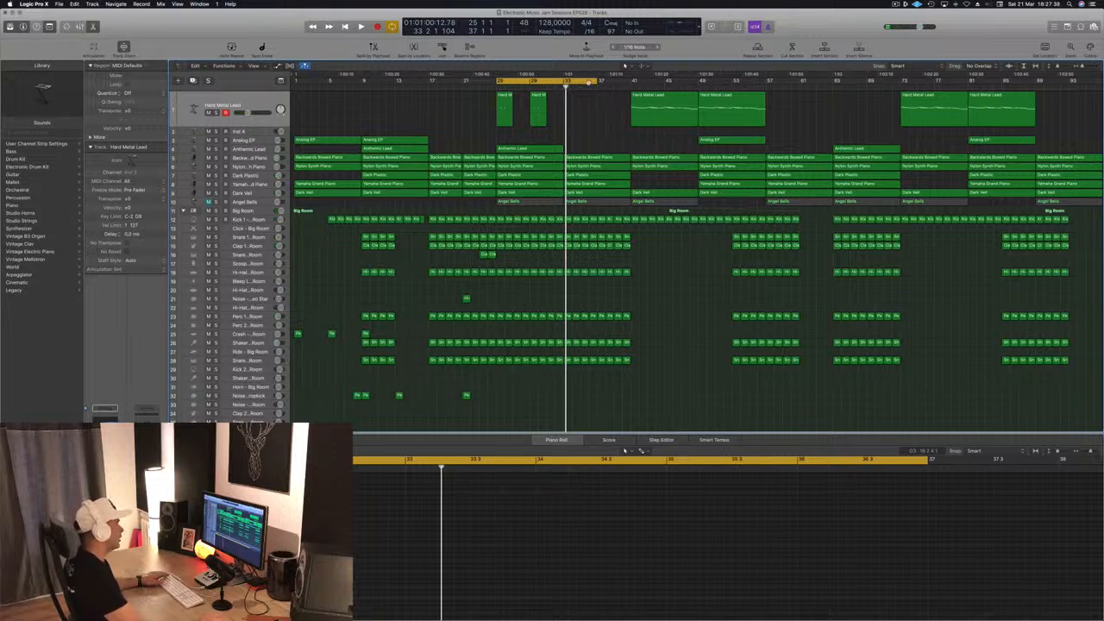
Step: Move the cycle range to bars 33 to 45, play it, and copy the two Snare 2 build-up regions to bars 39 and 40
drag(588, 83, 657, 94)
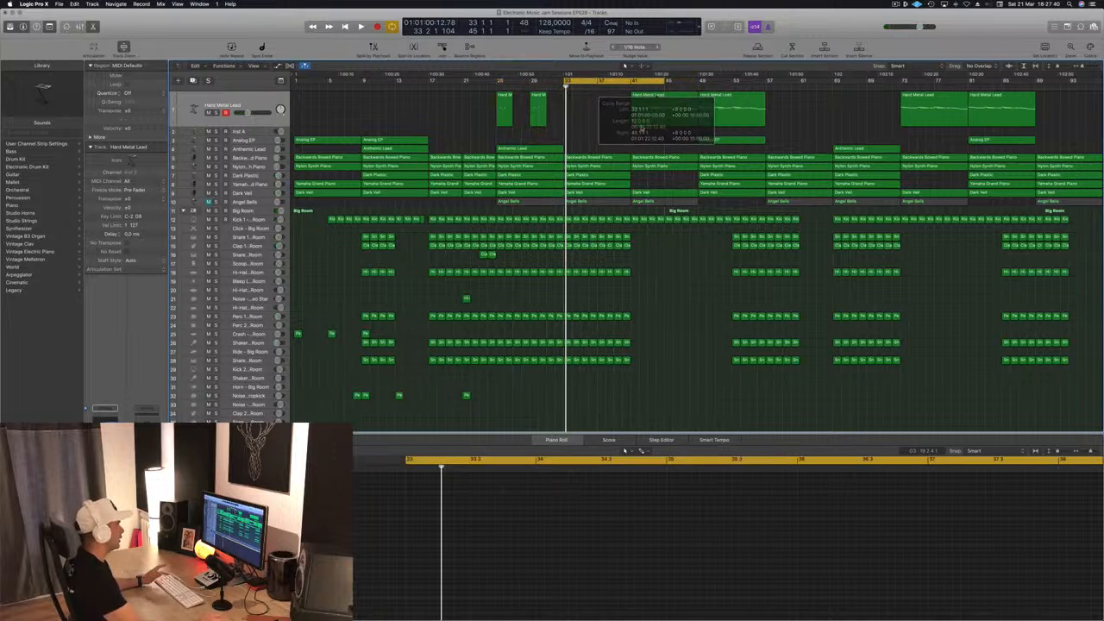
key(space)
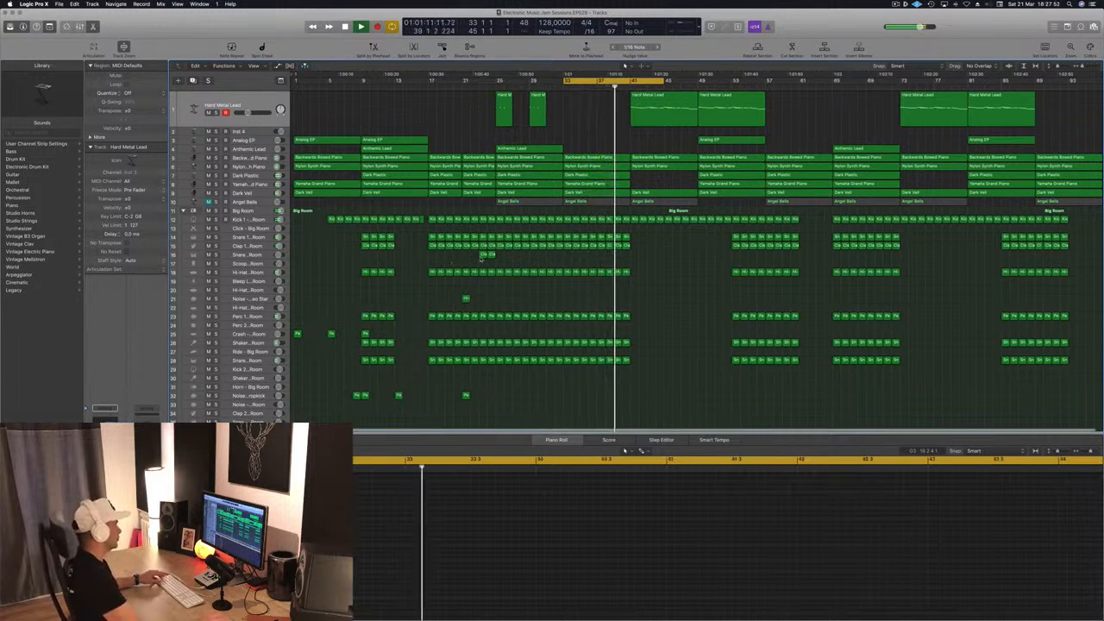
click(484, 255)
drag(478, 259, 619, 256)
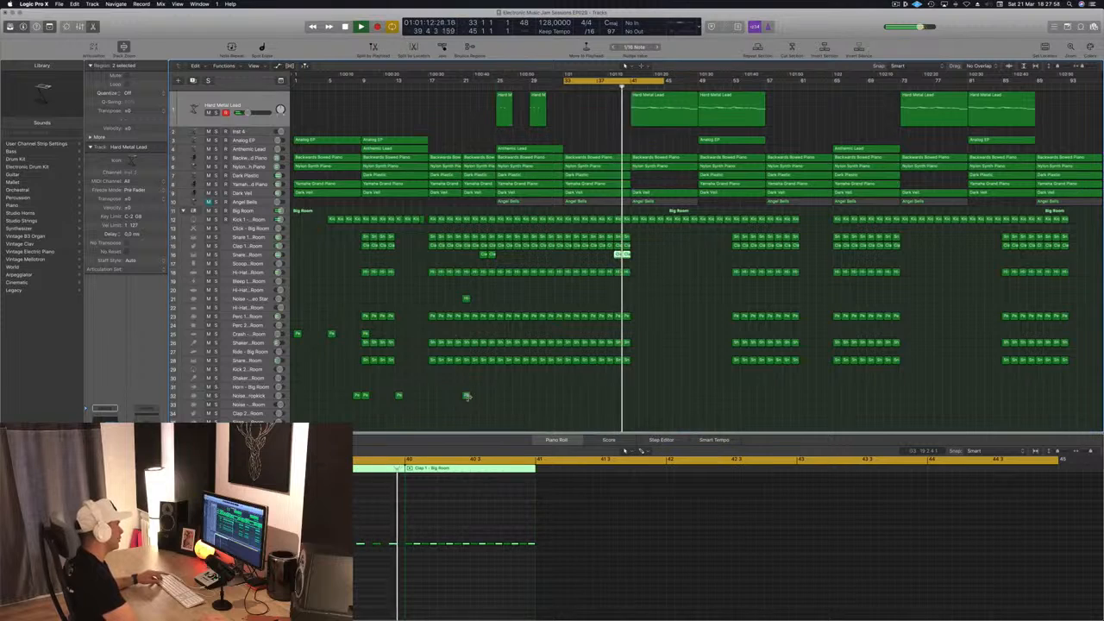
Step: Copy the bar 21 noise effect region on track 21 to bar 41
click(465, 298)
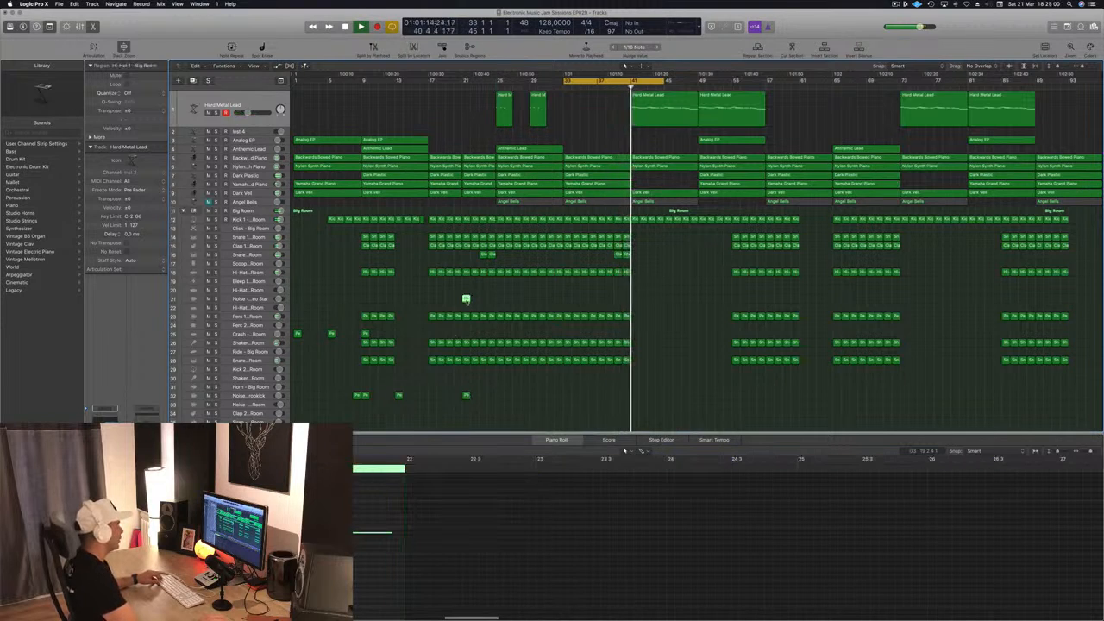
drag(466, 298, 635, 301)
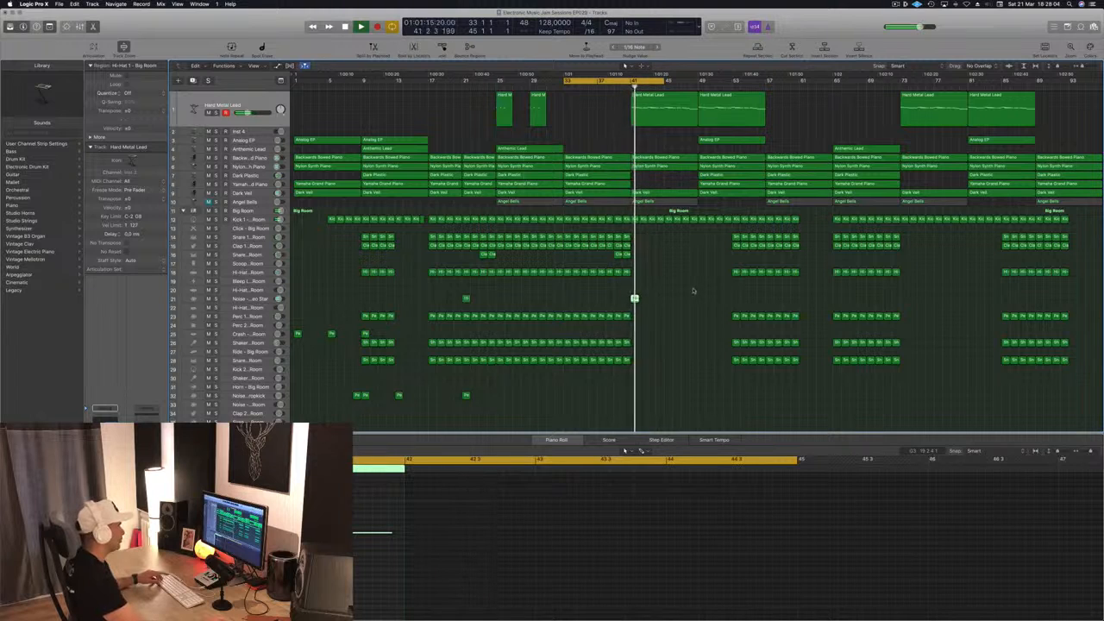
Step: Replay the build-up from around bars 39 and 40 and delete the Backwards Bowed Piano region at bar 41
click(623, 88)
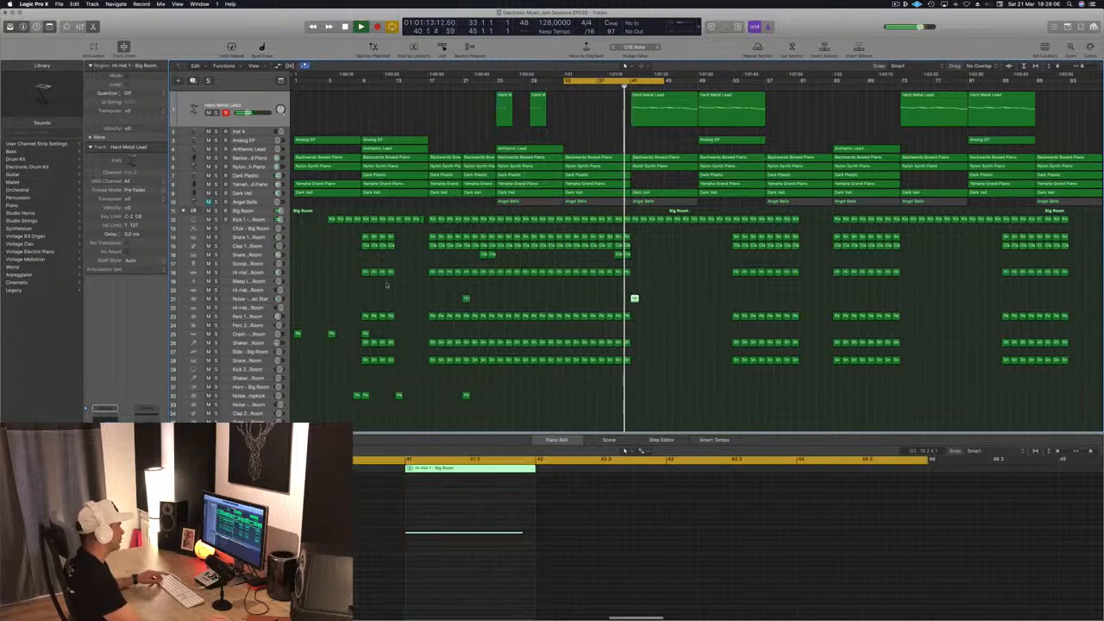
click(257, 298)
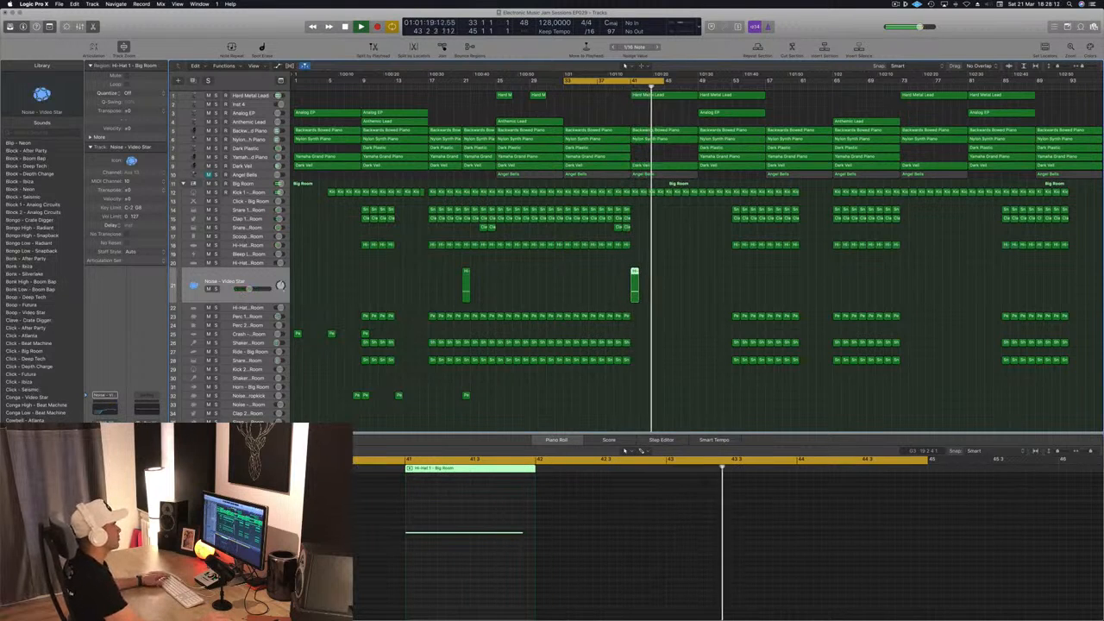
click(615, 87)
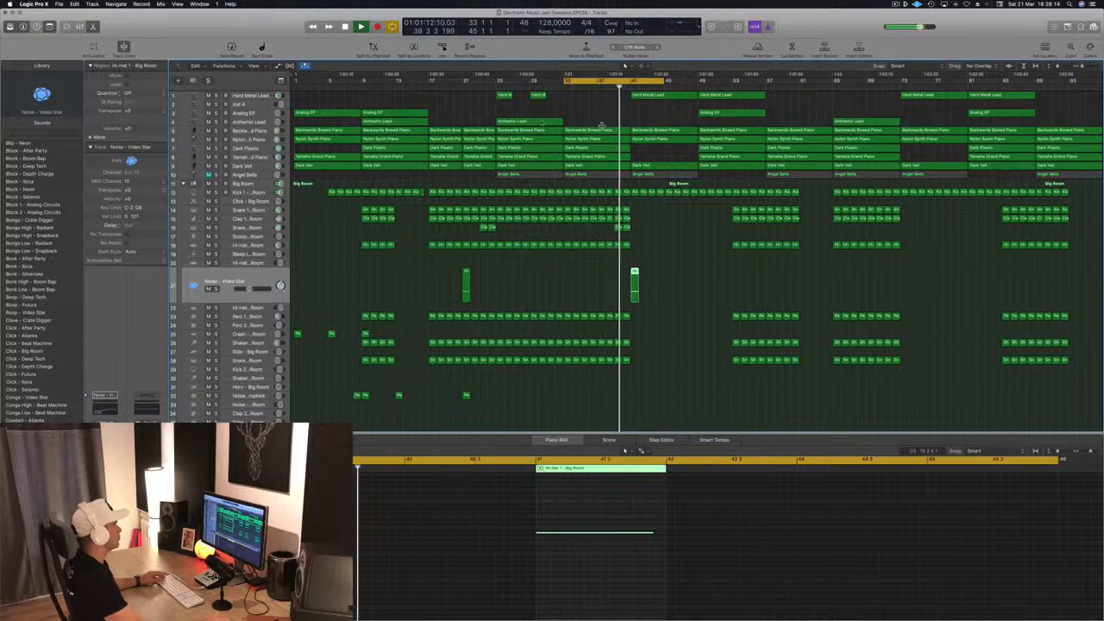
click(674, 132)
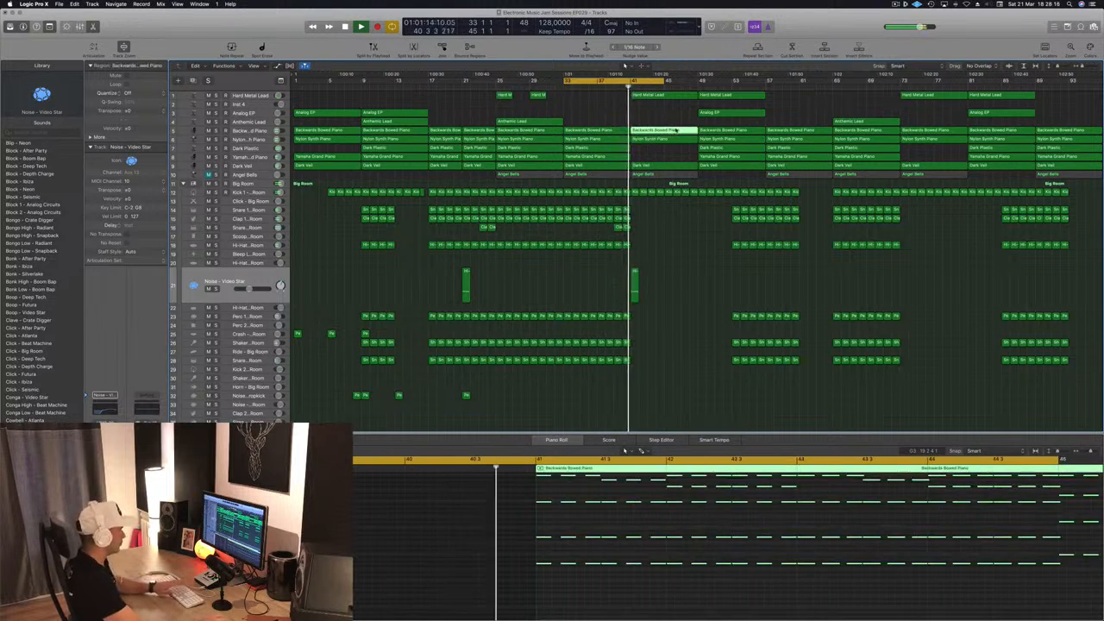
key(Delete)
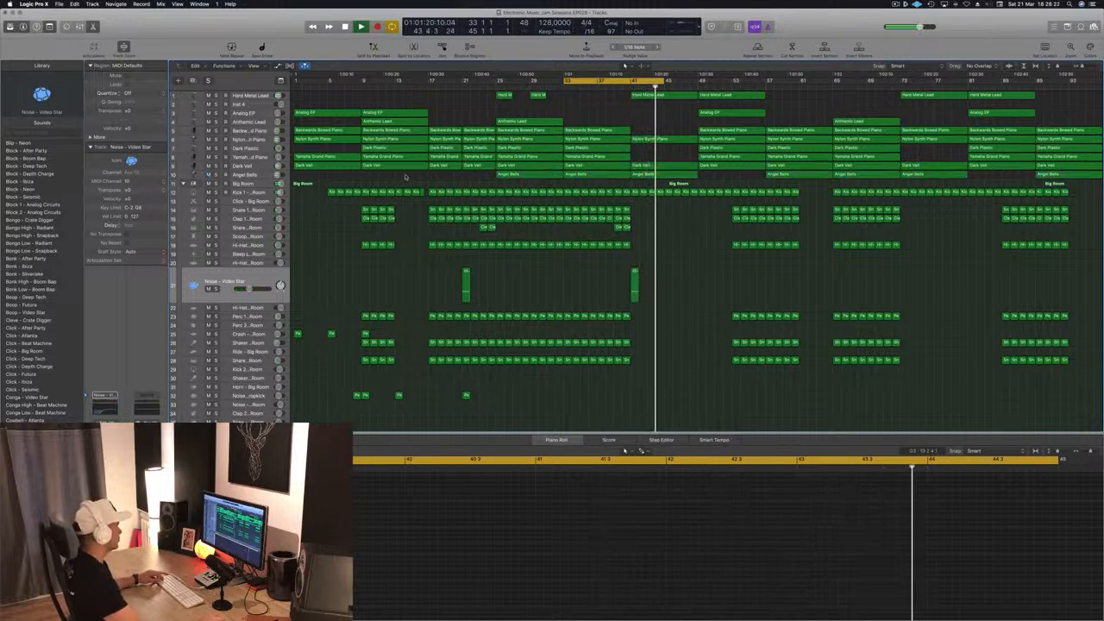
Step: Delete the Angel Bells regions at bars 33 and 41 and remove the whole Angel Bells track
click(258, 175)
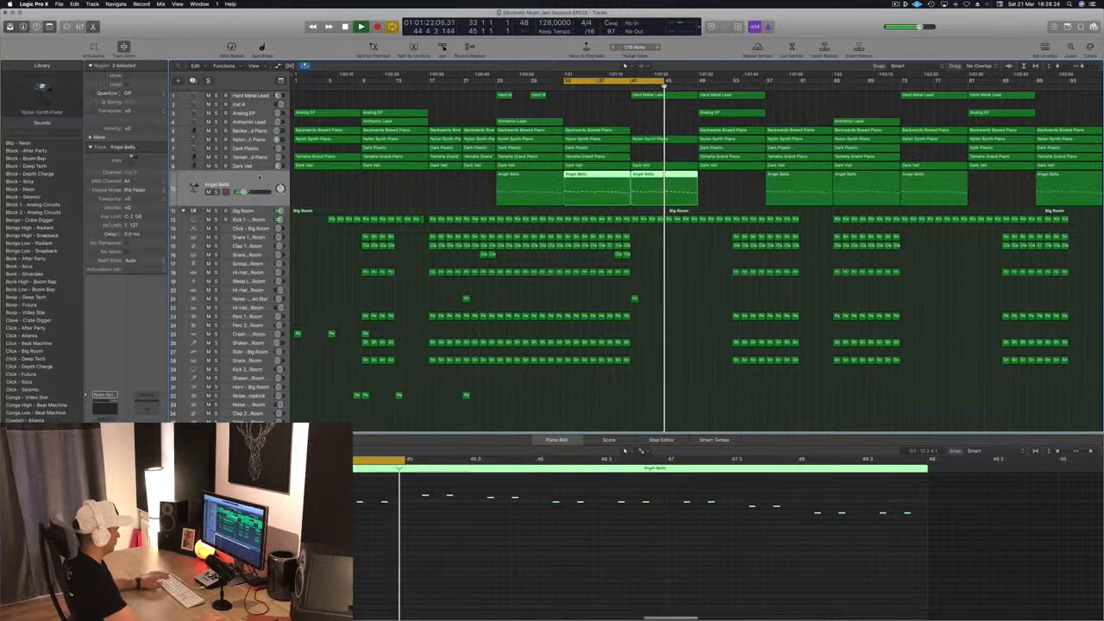
key(super+BackSpace)
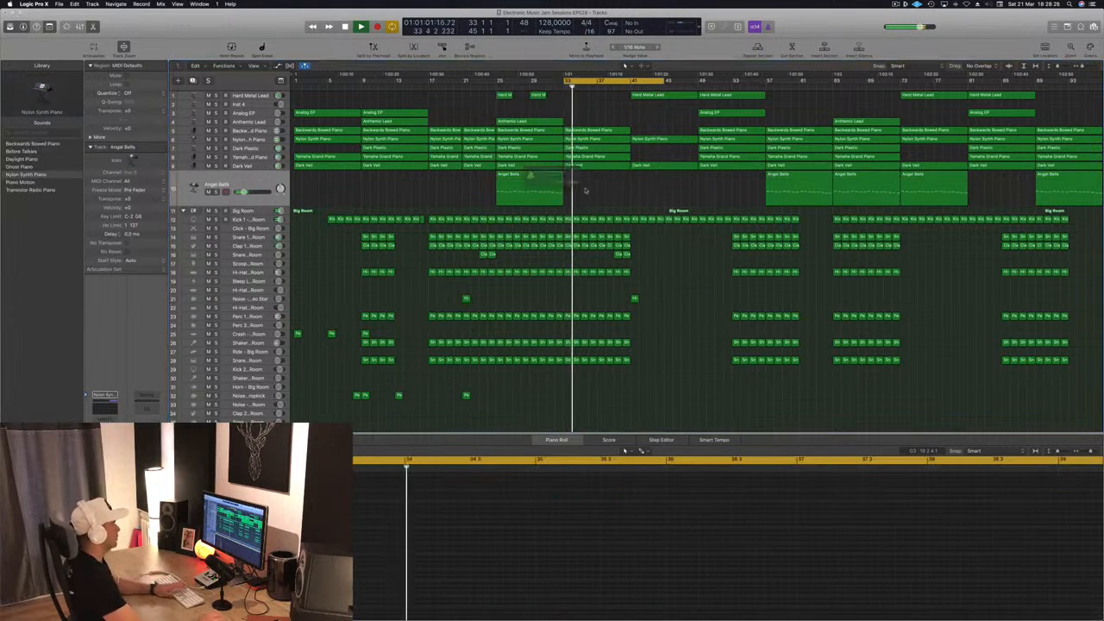
click(608, 193)
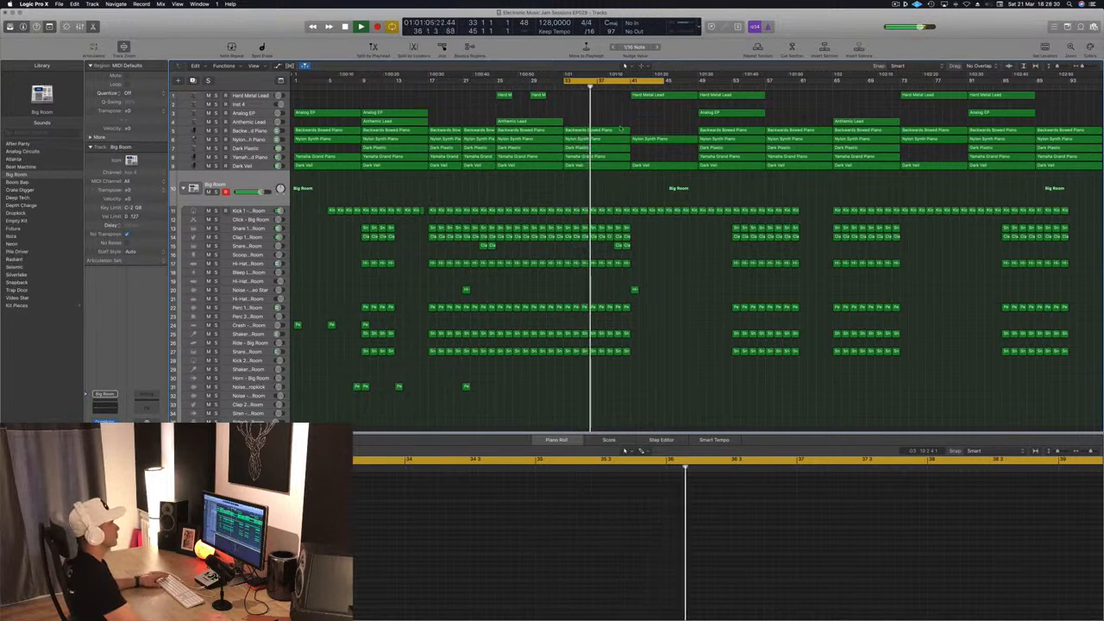
Step: Copy the bar 41 Hard Metal Lead region onto the Inst 4 track, then delete the copy together with that track
click(658, 96)
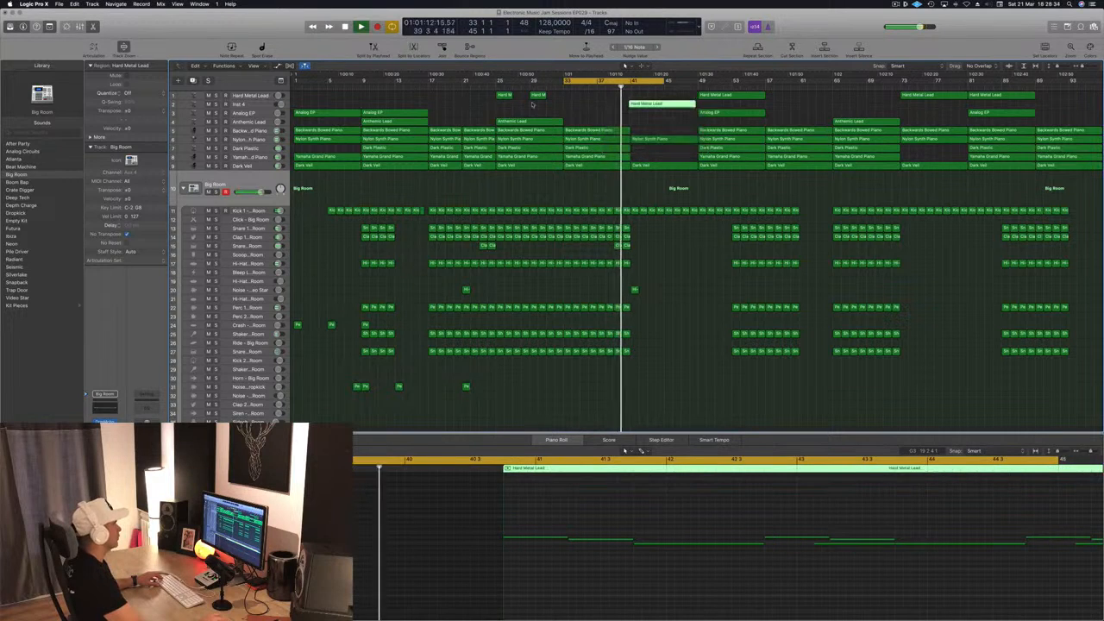
drag(679, 101, 678, 109)
click(235, 105)
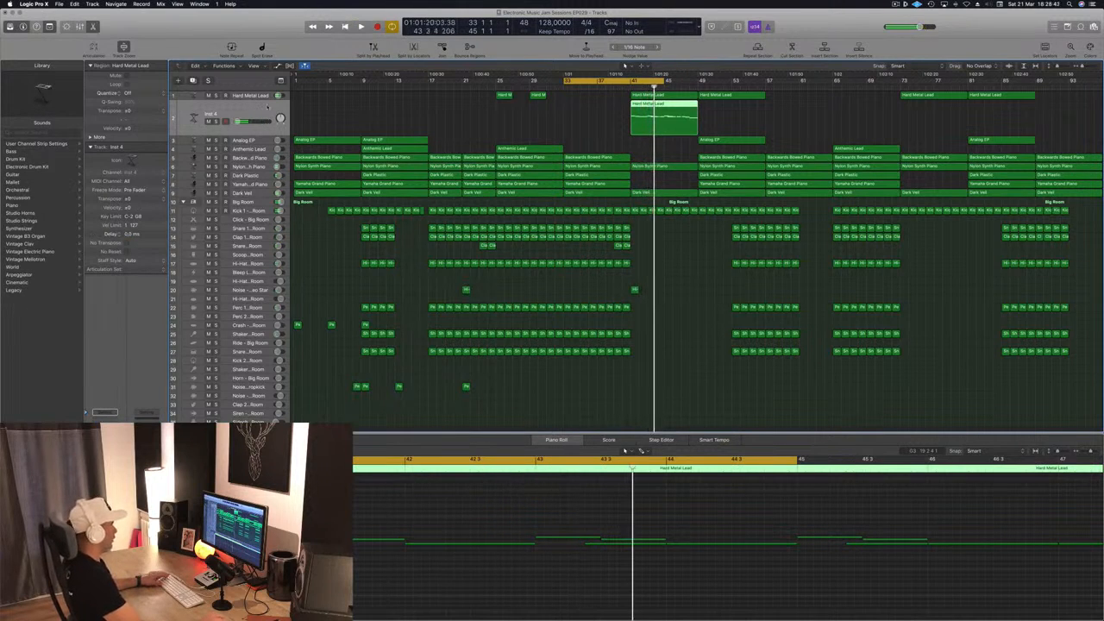
key(BackSpace)
key(super+BackSpace)
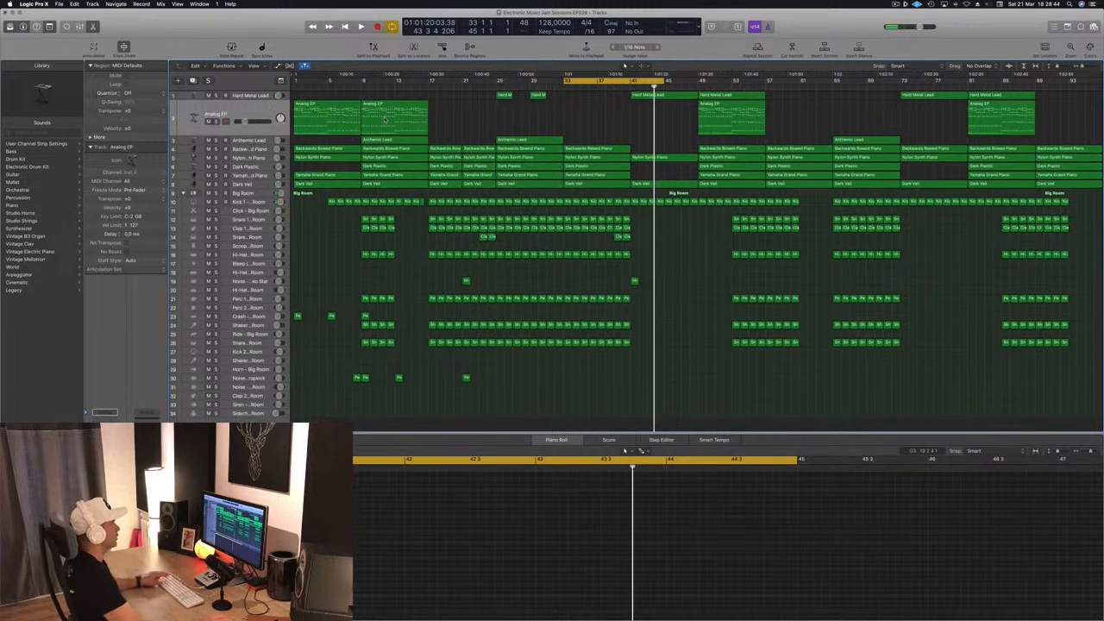
Step: Play the section from bar 33, then move the cycle range to bars 25 to 33 with playback running
key(space)
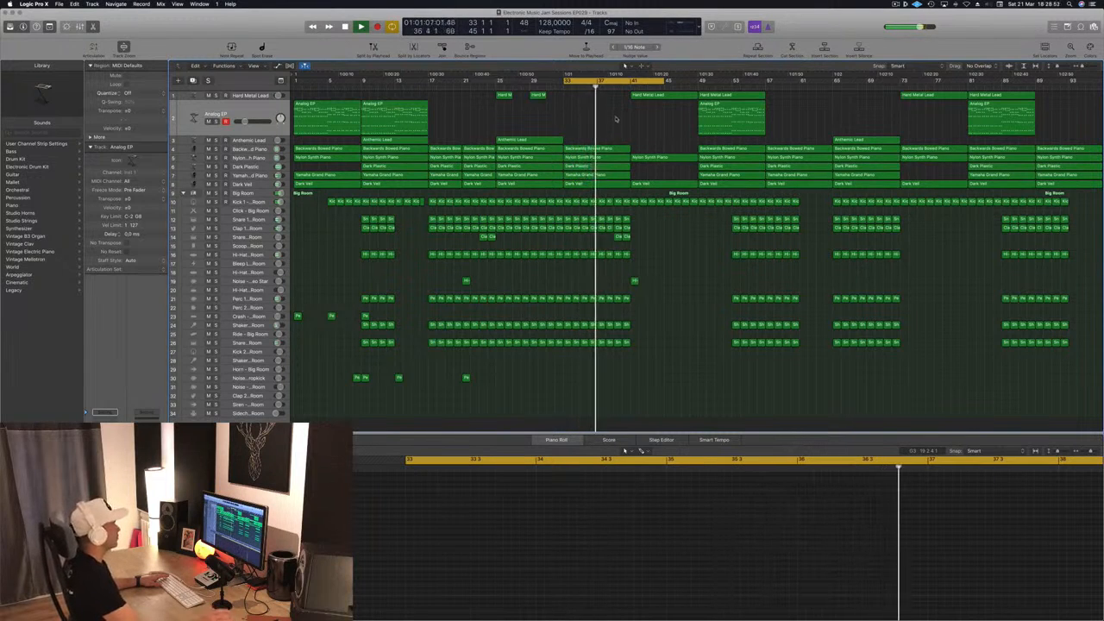
key(space)
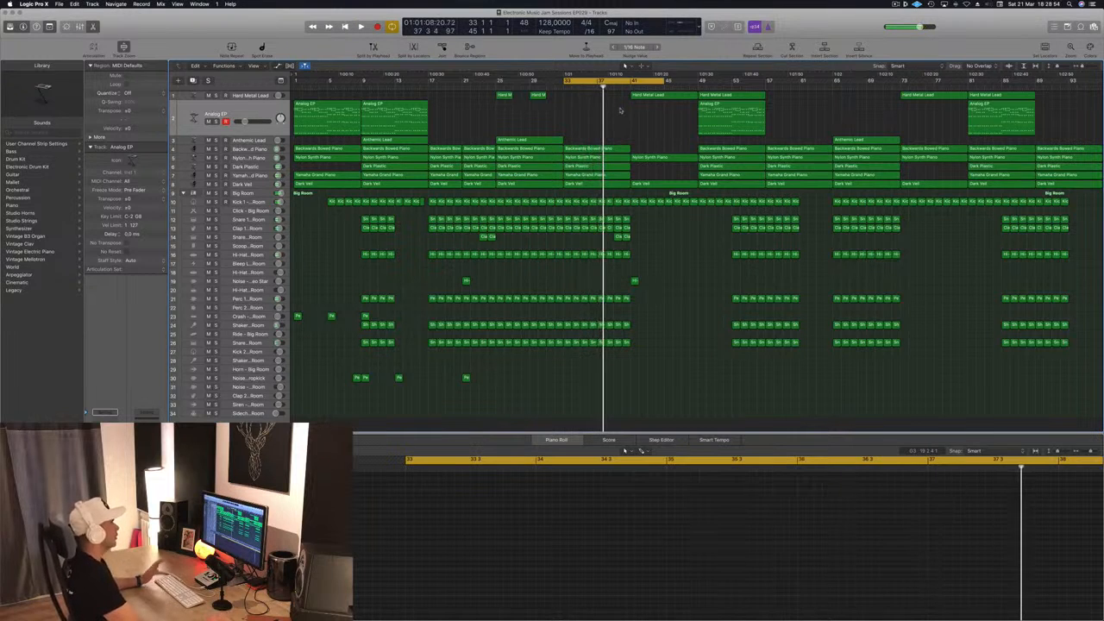
key(space)
drag(666, 82, 499, 90)
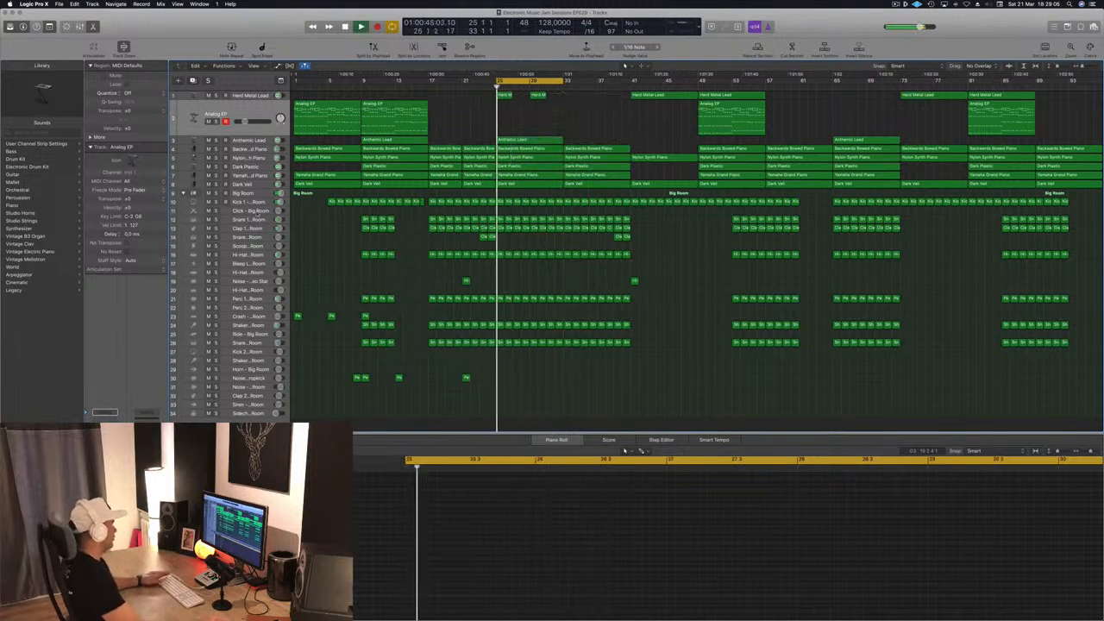
Step: Solo the Kick 1 track over the loop and open the Big Room track's Multipressor, placing its window clear of the track headers
click(218, 199)
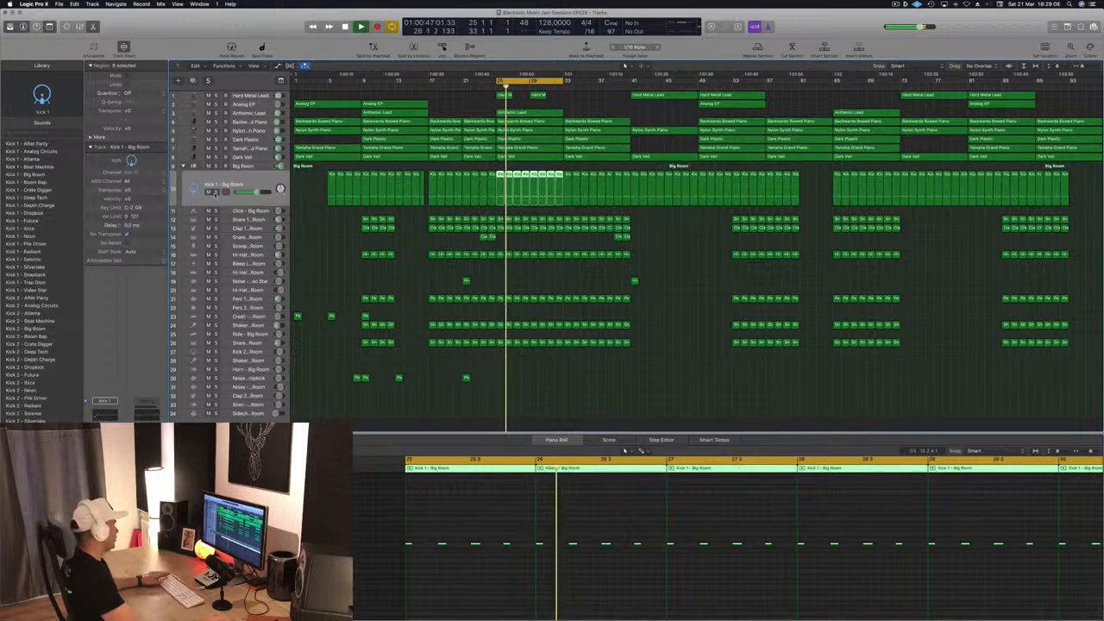
click(215, 192)
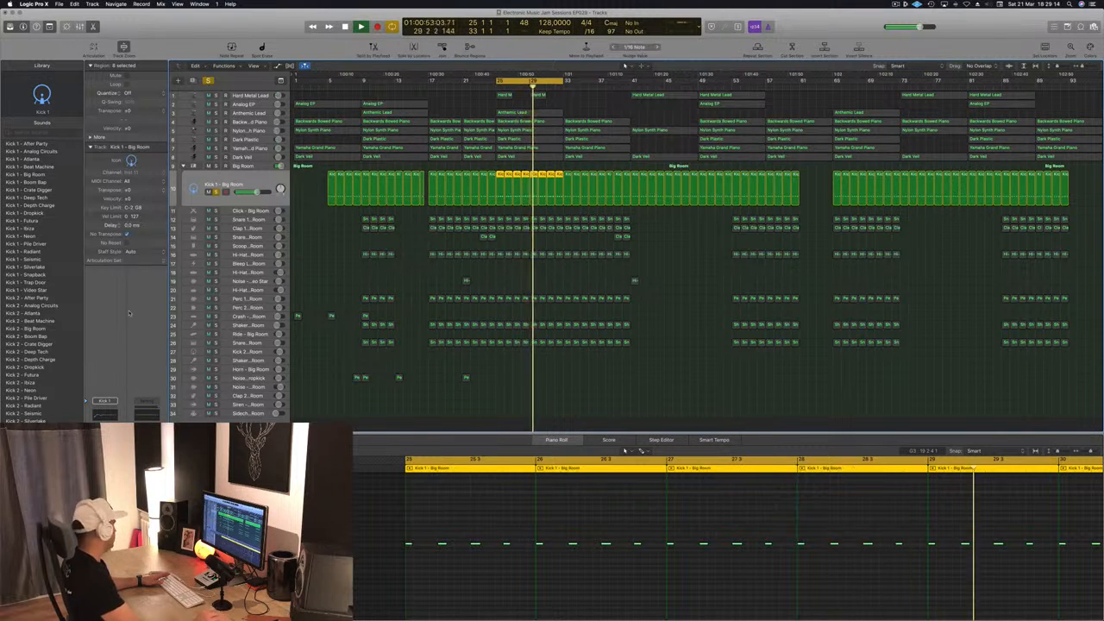
click(246, 166)
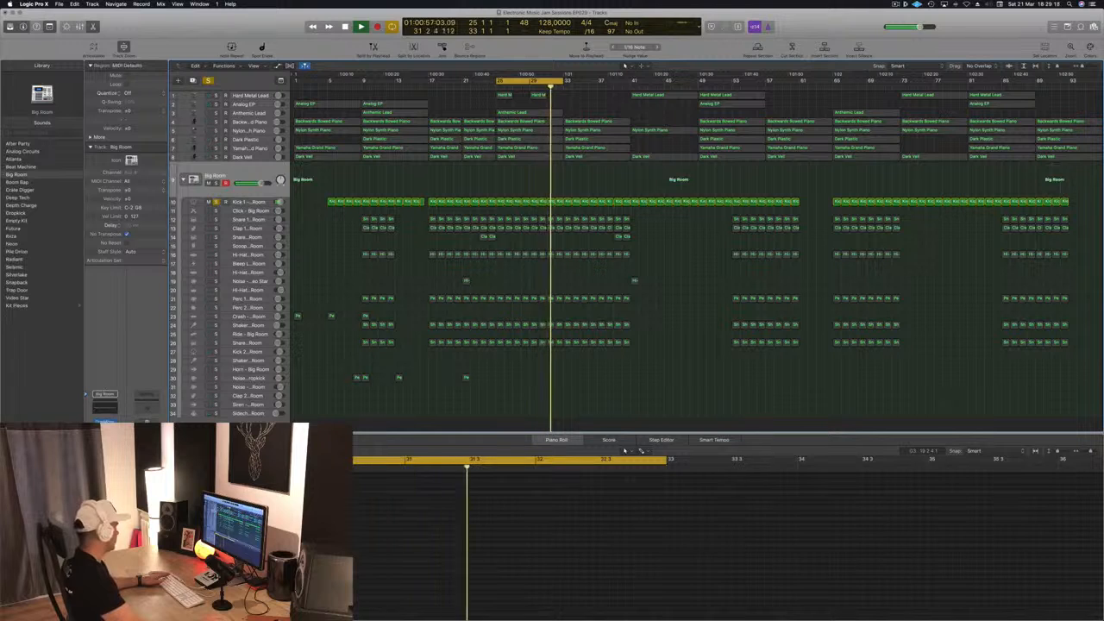
click(104, 443)
drag(166, 19, 848, 252)
click(215, 202)
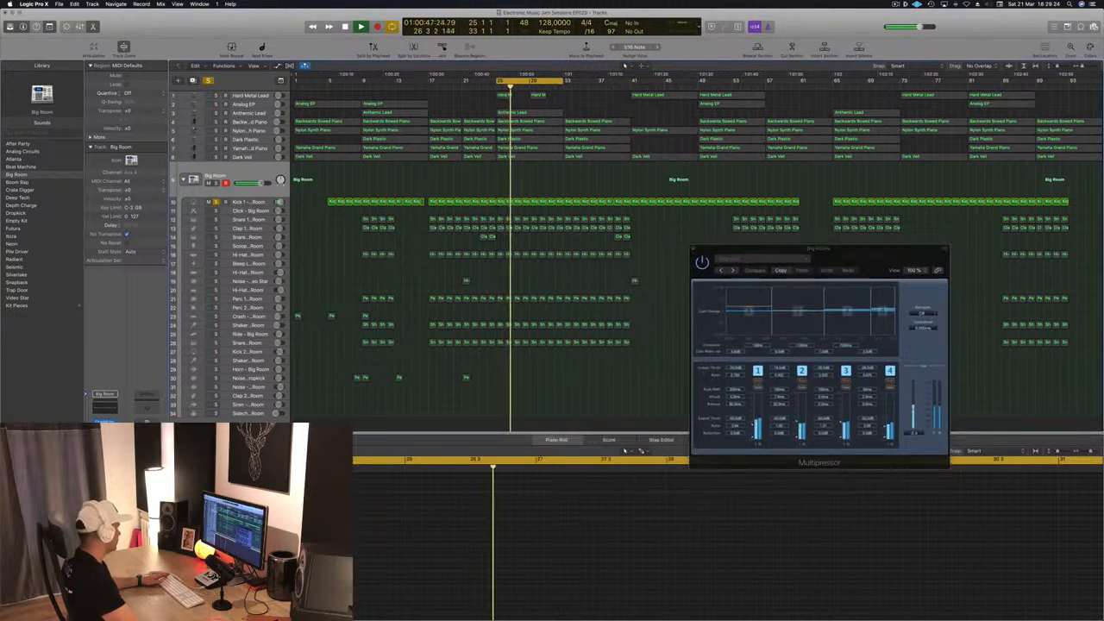
Step: Lower the Big Room compressor's threshold to about -12 dB, listen to it with the whole kit, and close the plug-in
click(105, 439)
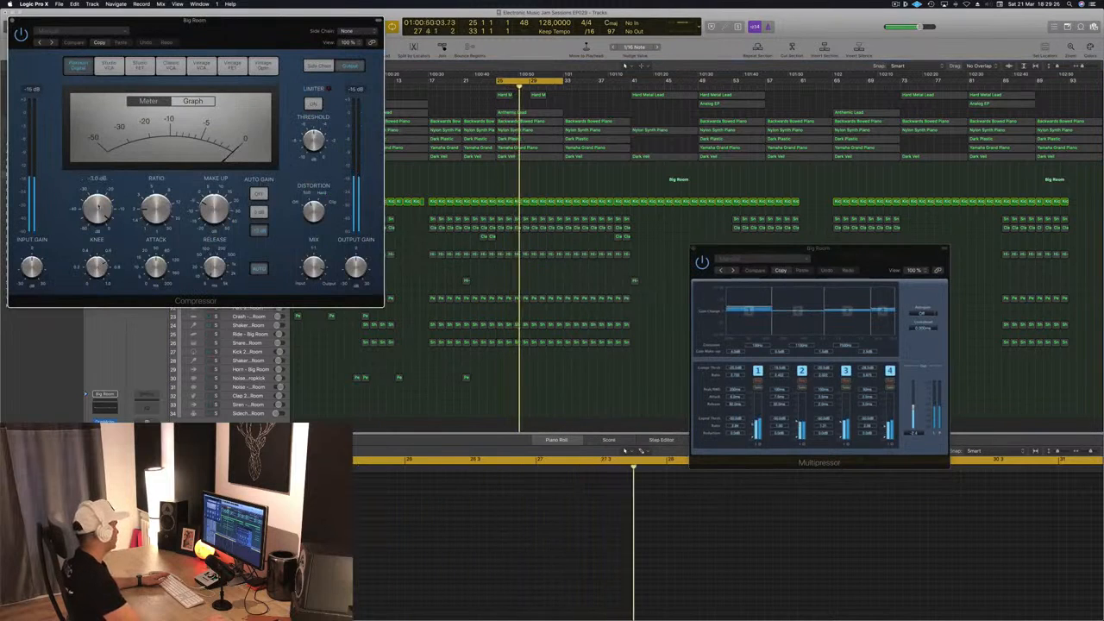
drag(97, 220, 100, 230)
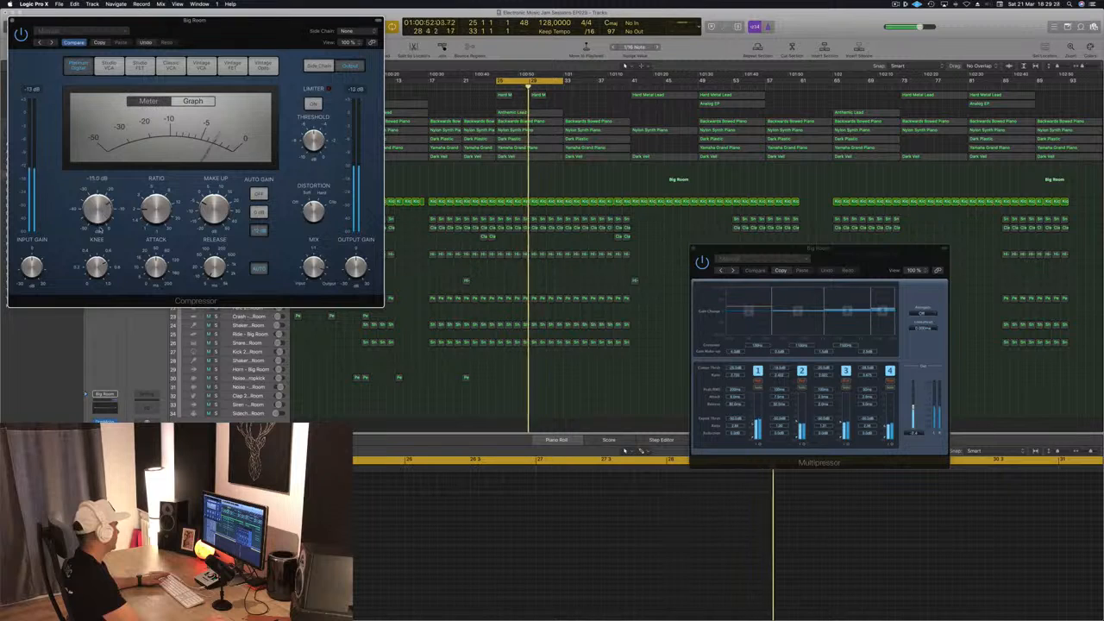
alt+click(99, 231)
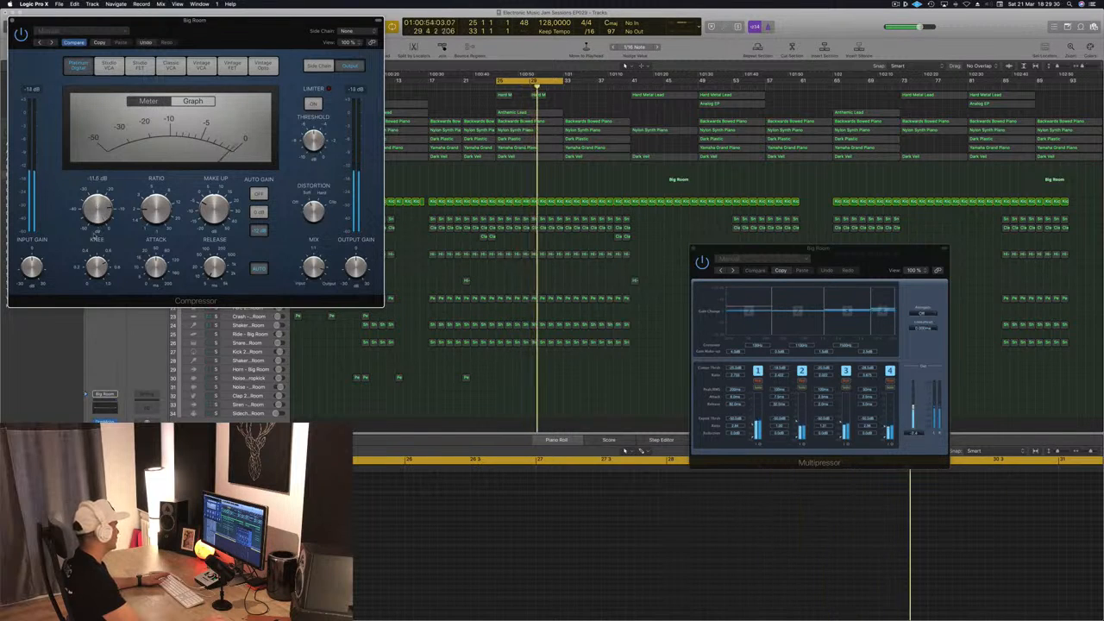
drag(198, 19, 837, 140)
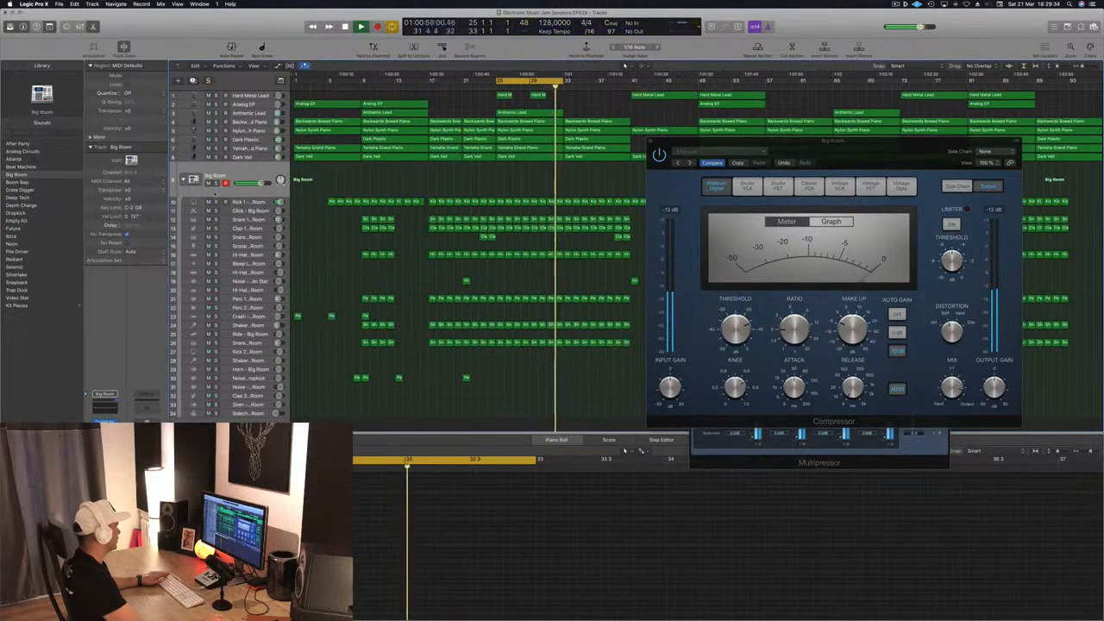
drag(827, 153, 771, 150)
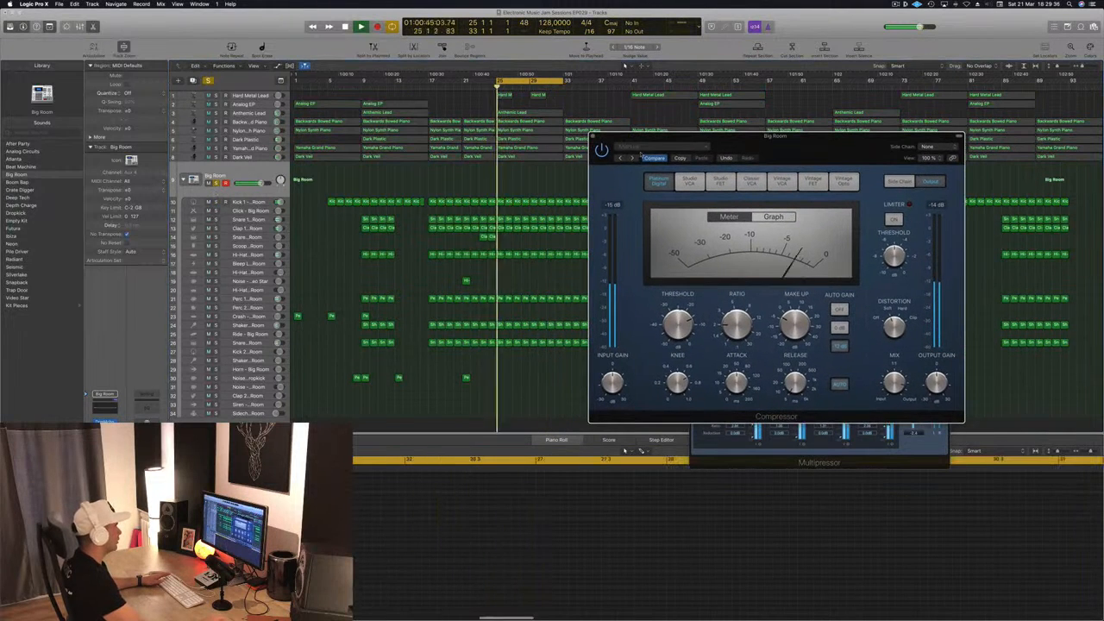
drag(627, 152, 560, 167)
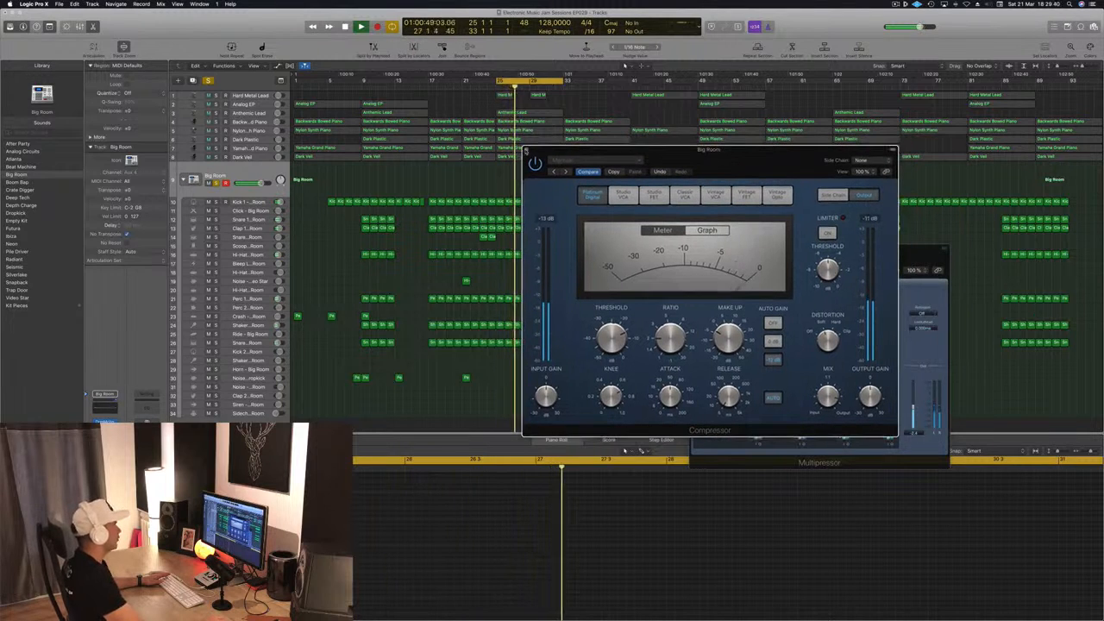
click(526, 151)
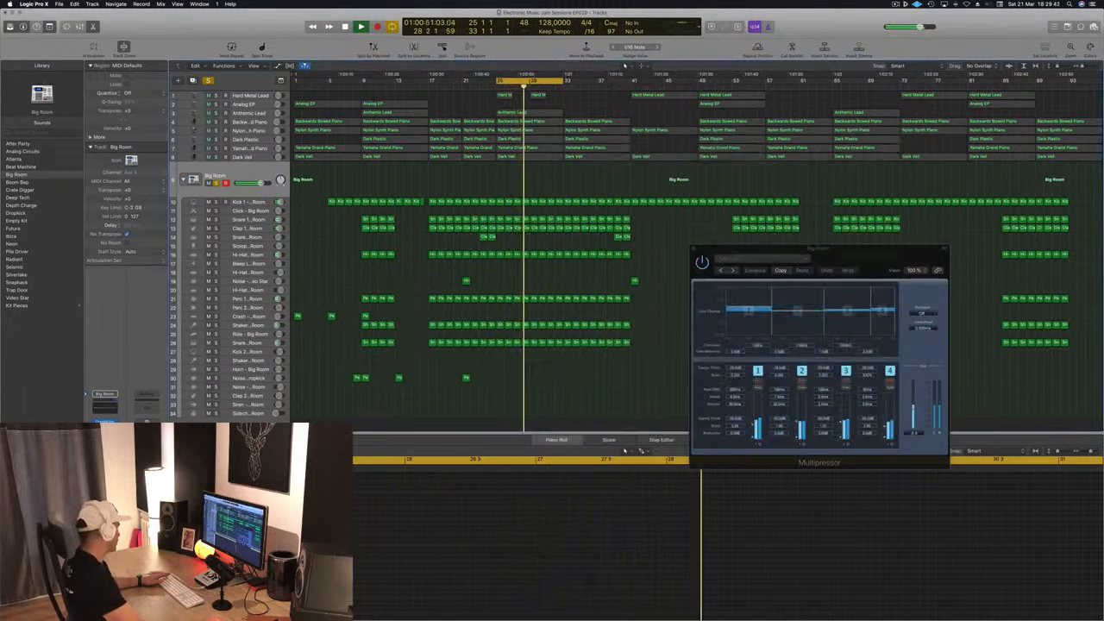
Step: Examine the AutoFilter settings on the Big Room track and close the plug-in
click(104, 449)
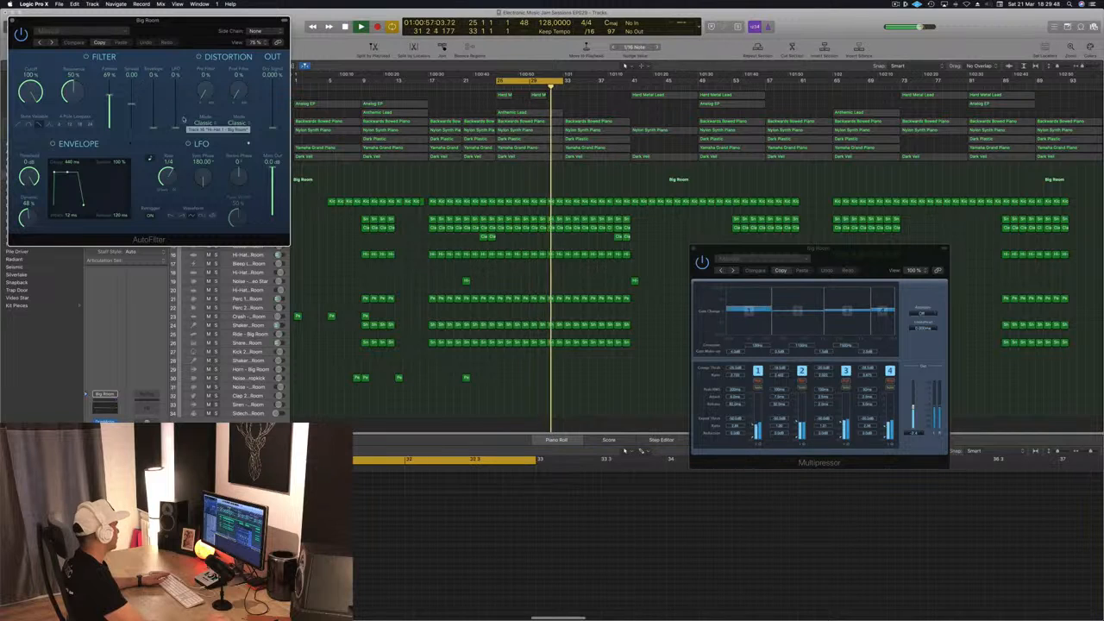
drag(157, 26, 533, 263)
click(347, 257)
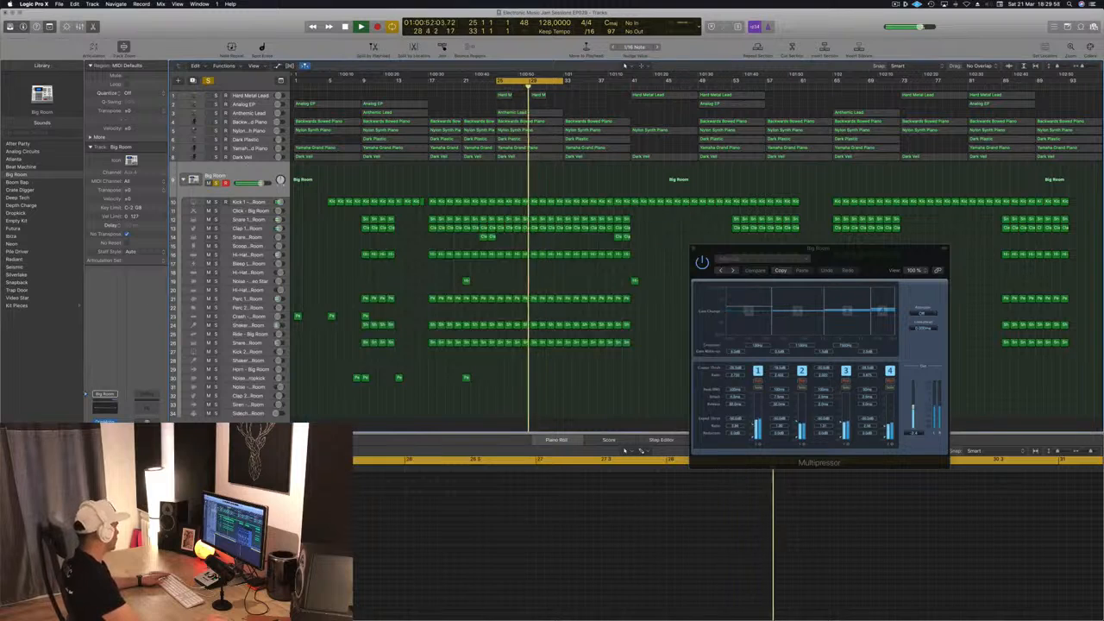
Step: Check the output mix of the Stereo Delay on the Big Room track, then close the plug-in and stop playback
click(105, 458)
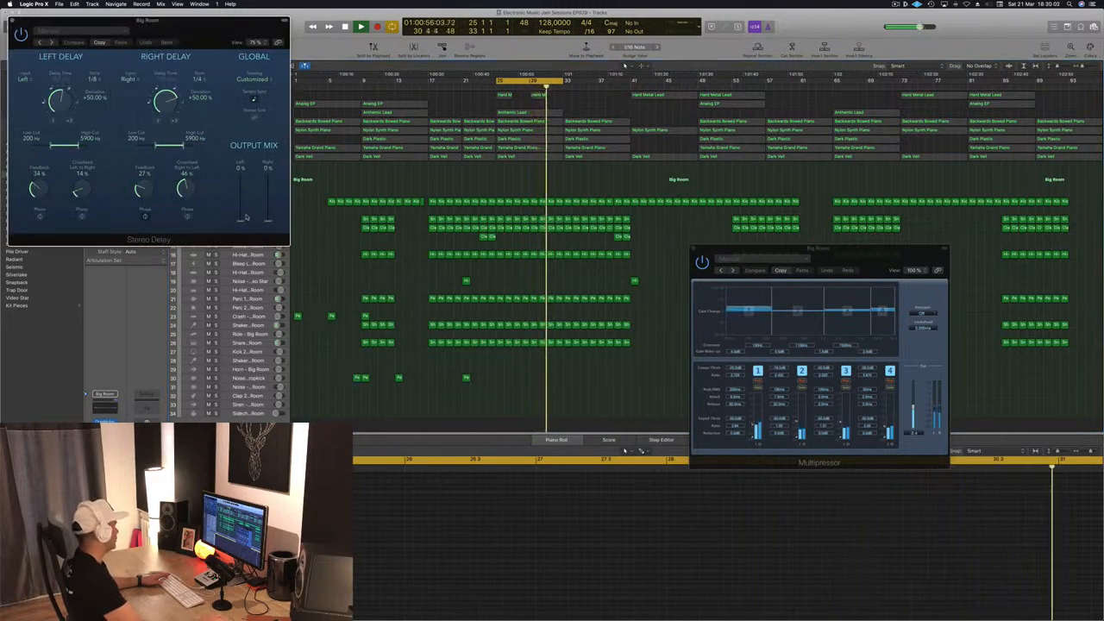
mouse_move(241, 221)
mouse_down()
mouse_move(243, 187)
mouse_move(241, 223)
mouse_up()
drag(160, 39, 208, 44)
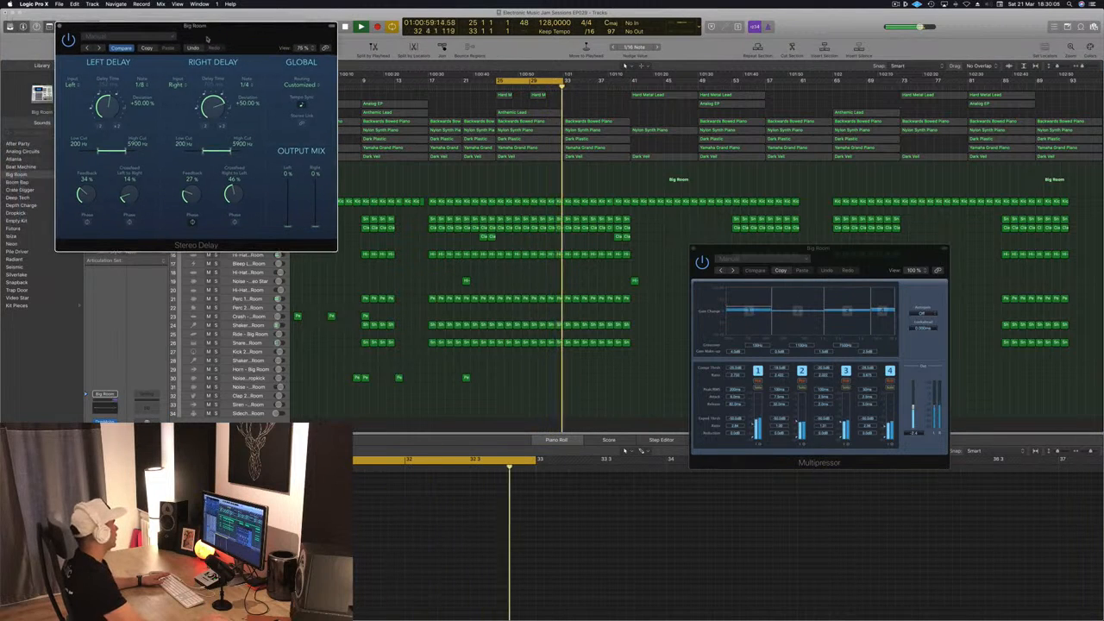
click(59, 27)
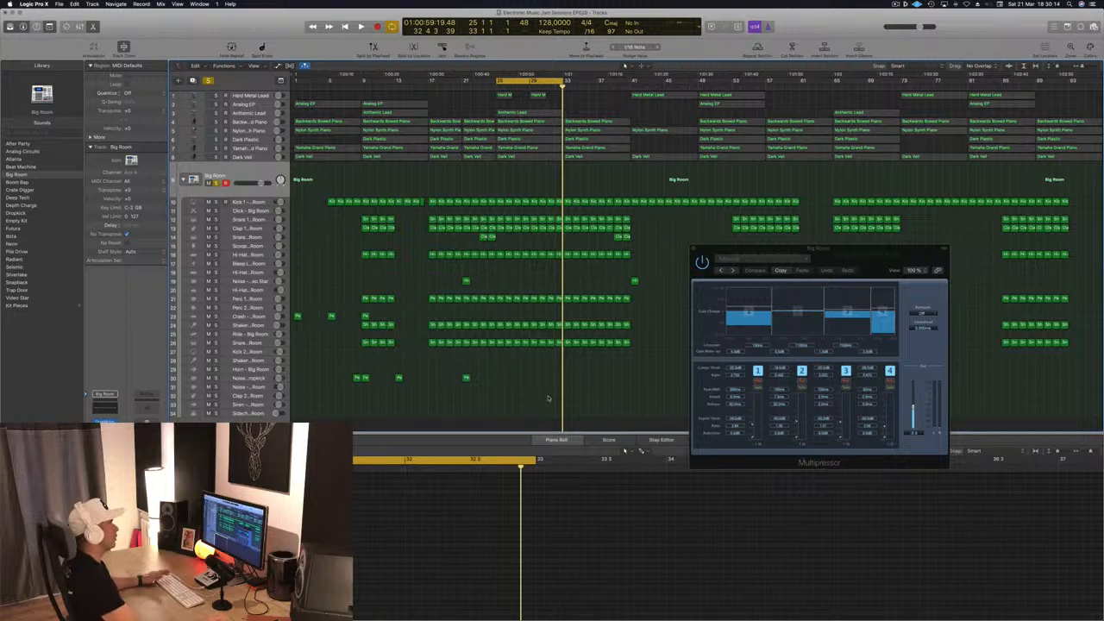
Step: Resume playback, solo the Dark Plastic track alongside Big Room, and open the Dark Plastic track's Compressor
key(space)
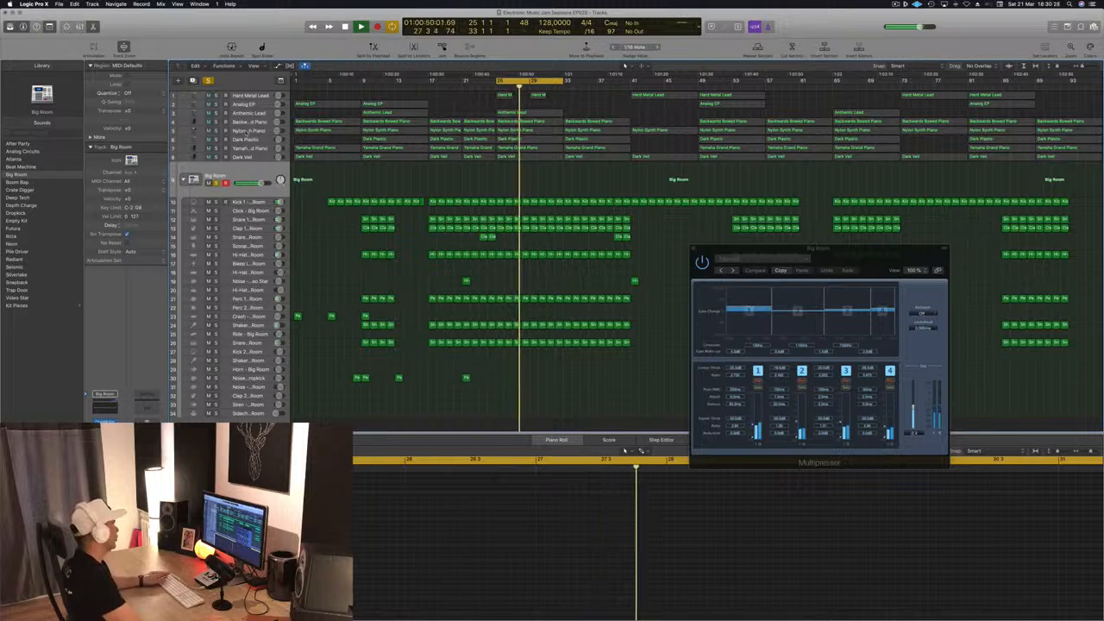
click(257, 131)
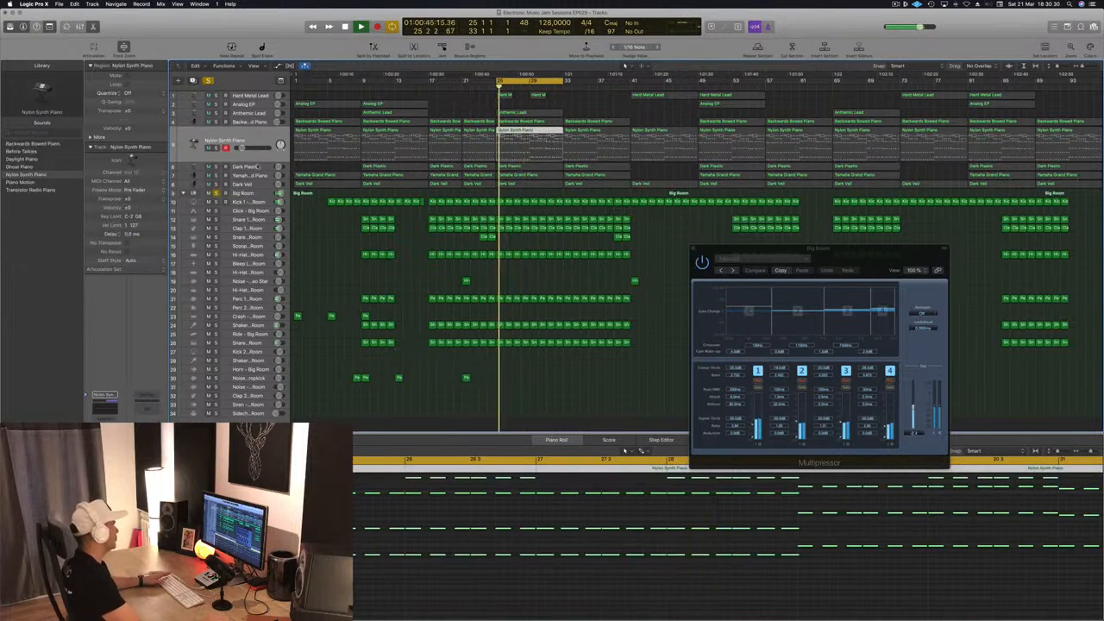
click(250, 166)
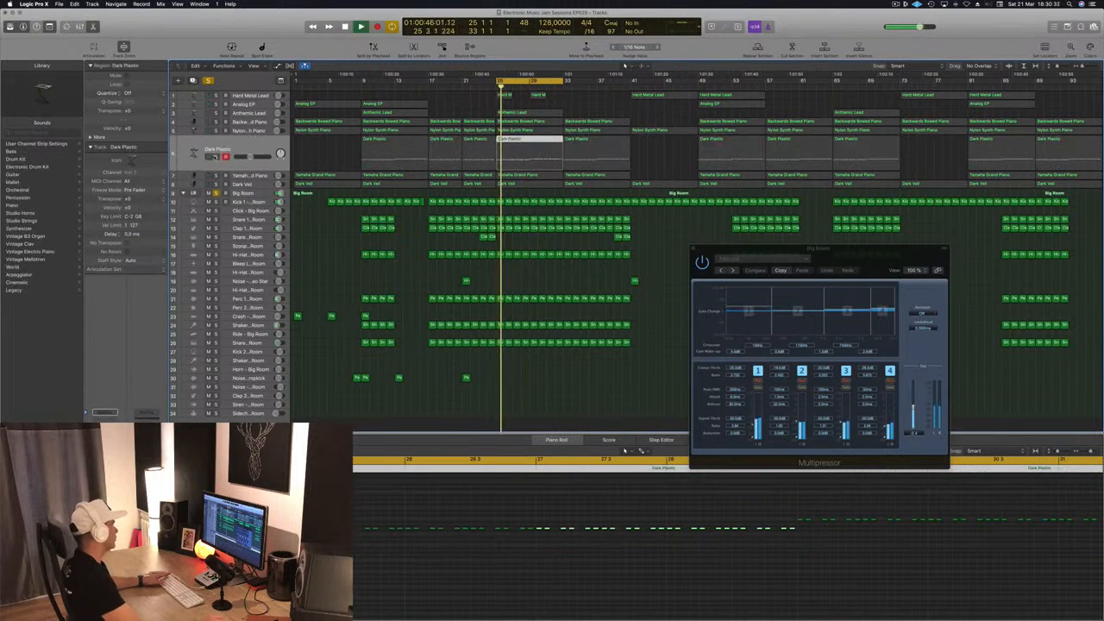
click(216, 157)
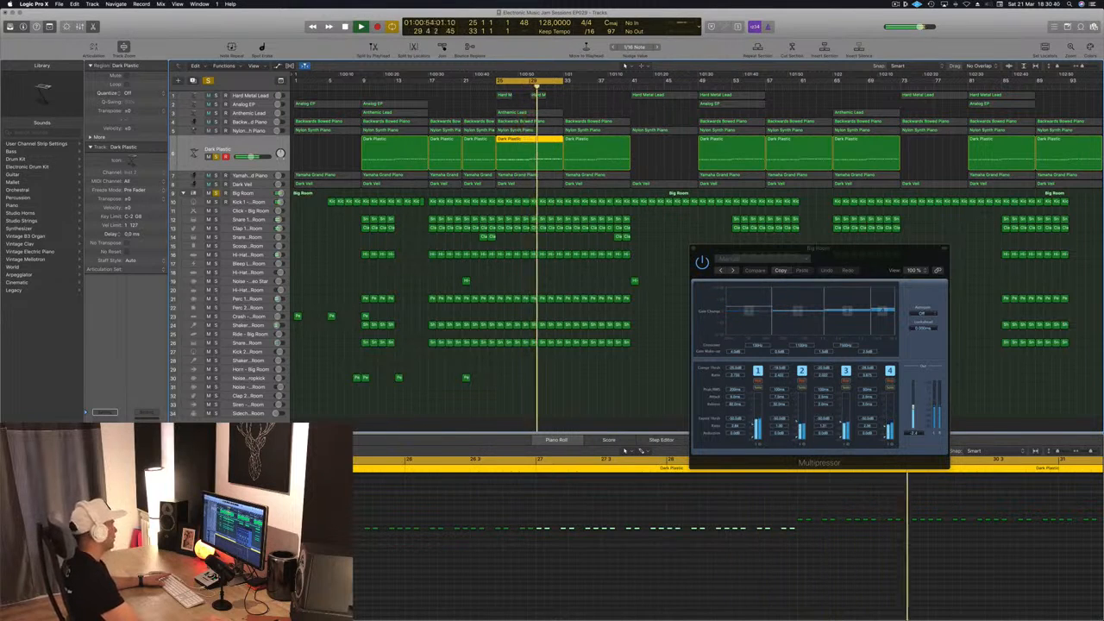
click(105, 420)
drag(173, 22, 377, 93)
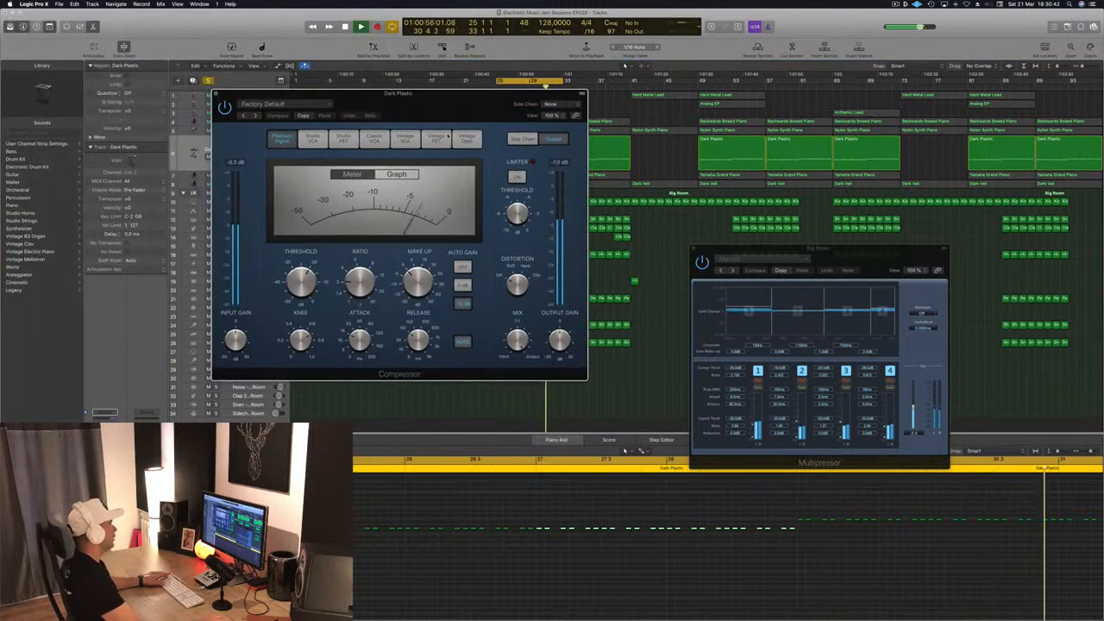
Step: Try the Vintage FET circuit on the Dark Plastic Compressor, switch it to Vintage Opto, and close the plug-in
click(436, 139)
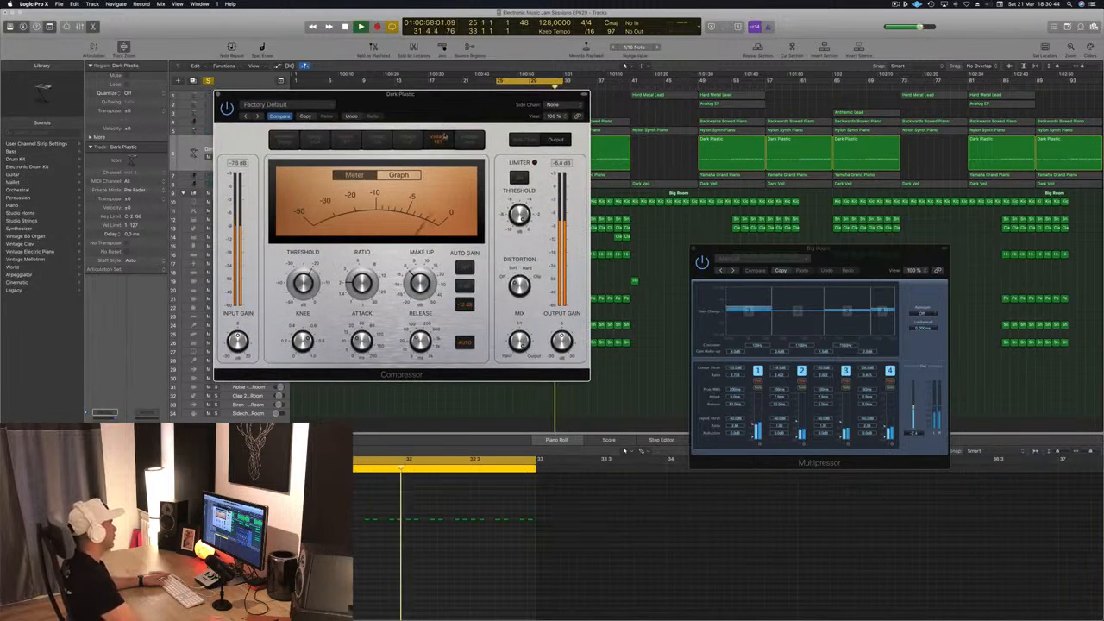
click(465, 139)
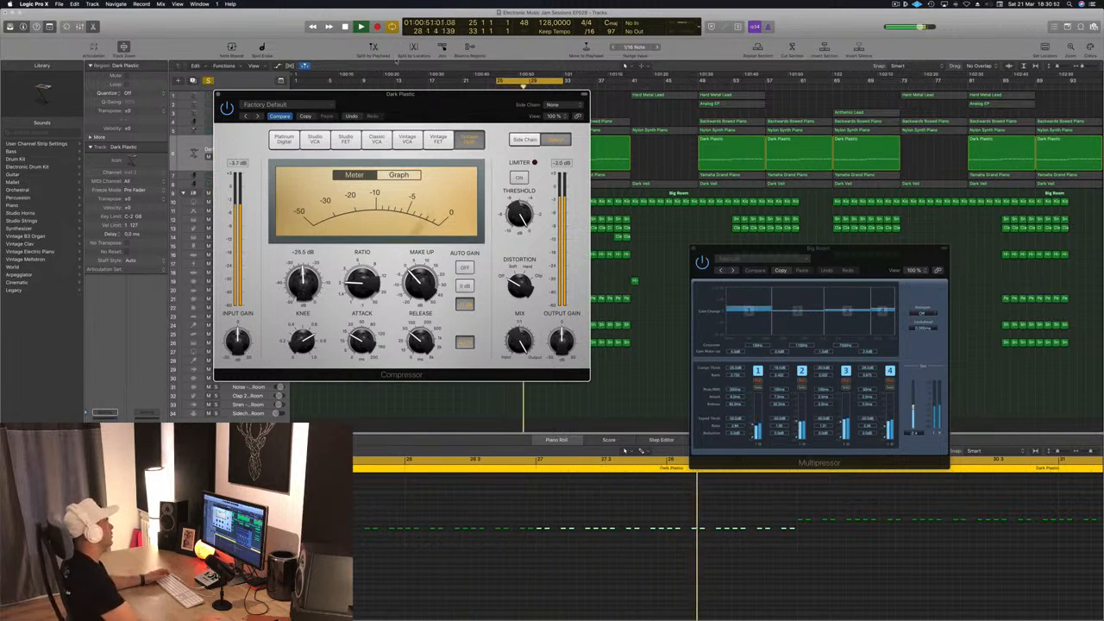
drag(286, 97, 300, 96)
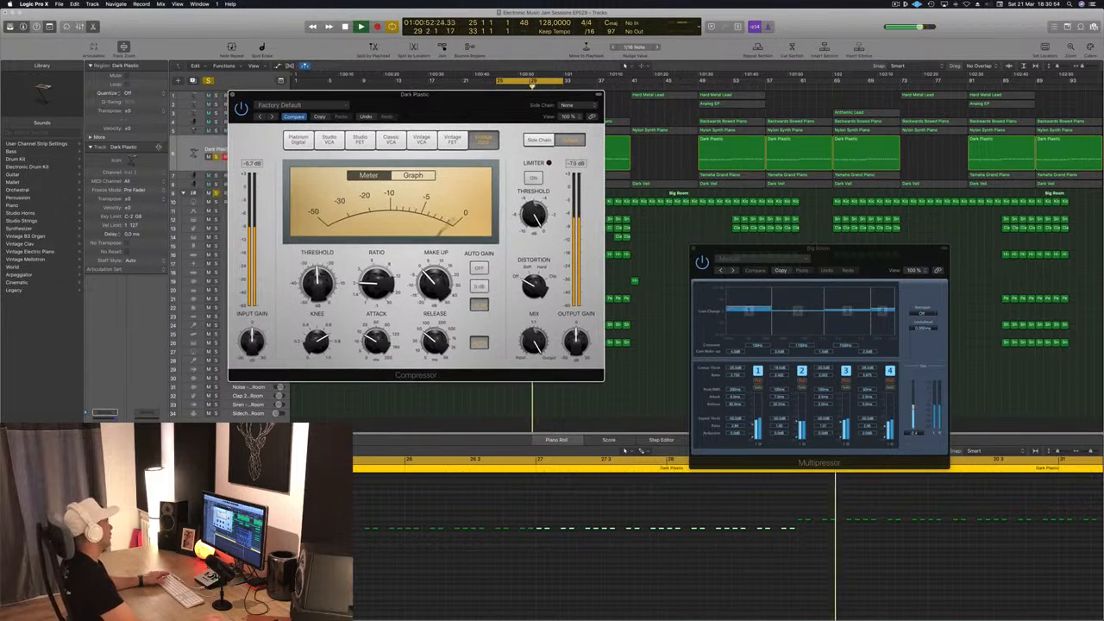
key(super+w)
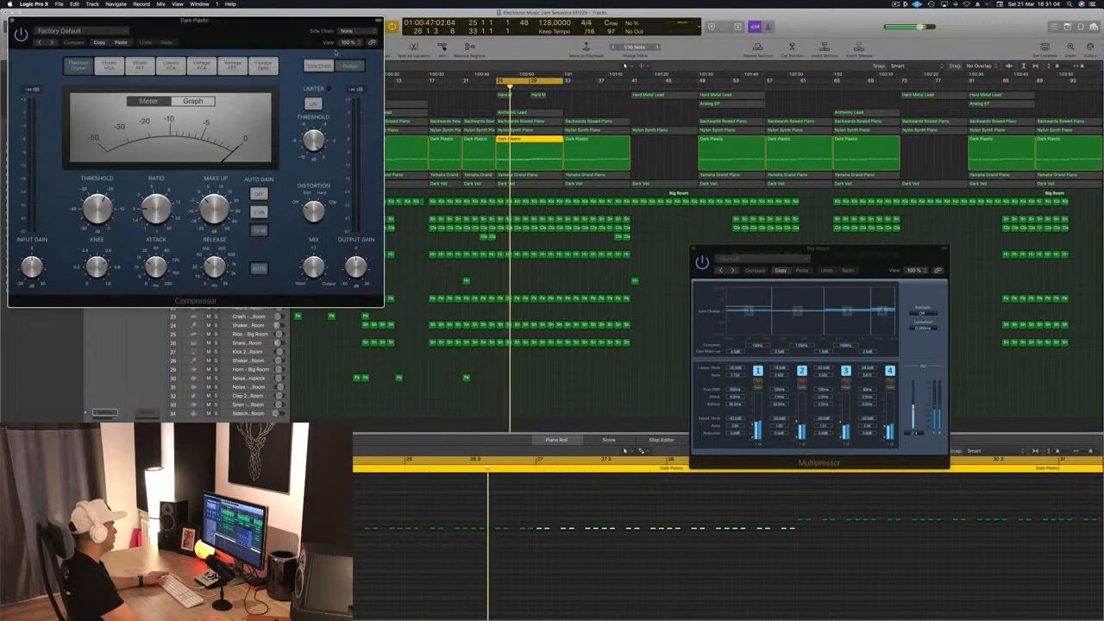
Step: Set the side chain of the second Dark Plastic Compressor to Bus 12, Sidechain Trigger - Big Room
drag(232, 36, 769, 241)
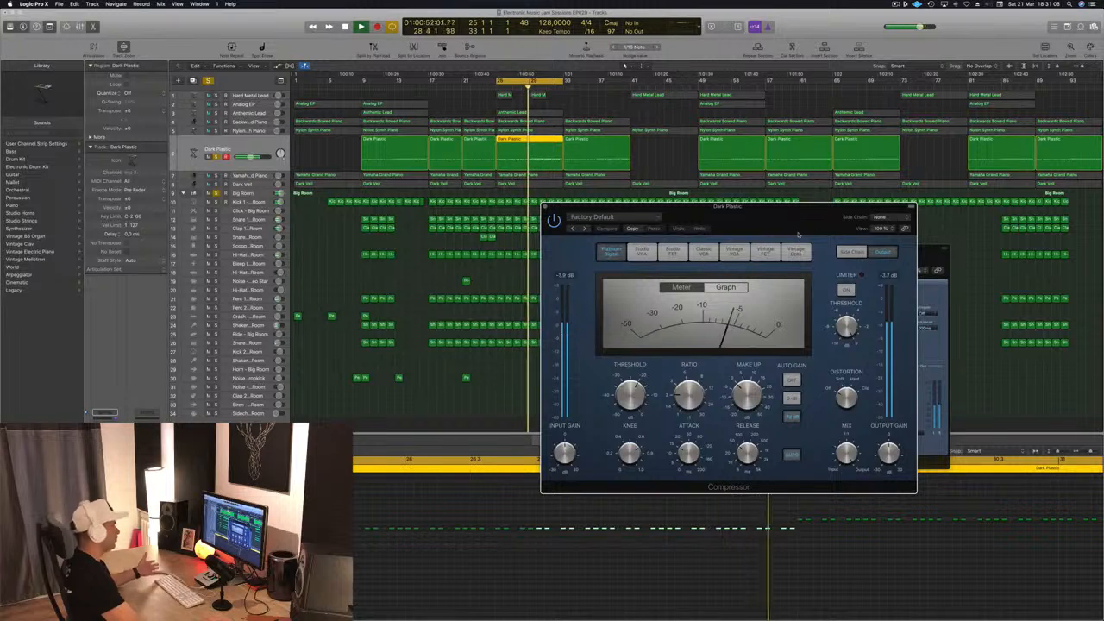
drag(797, 236, 792, 218)
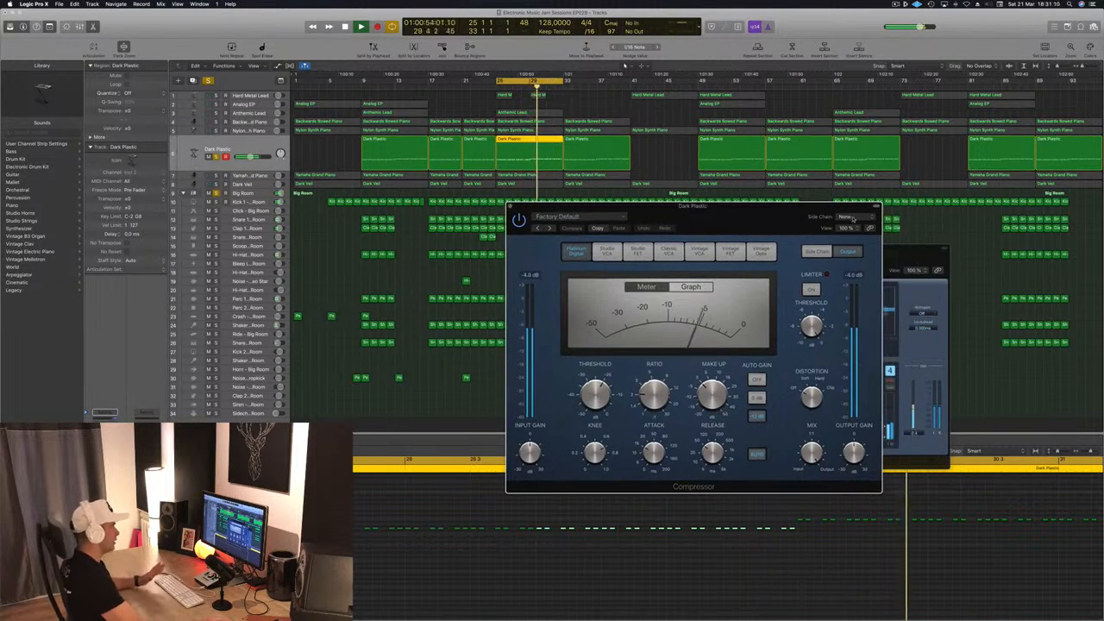
click(853, 218)
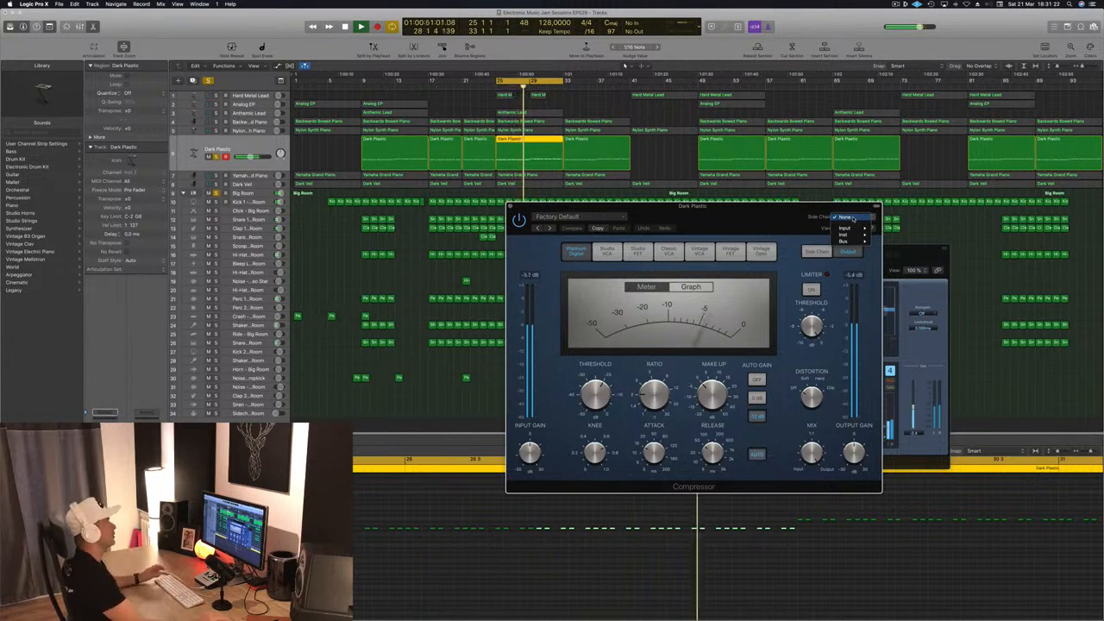
click(850, 218)
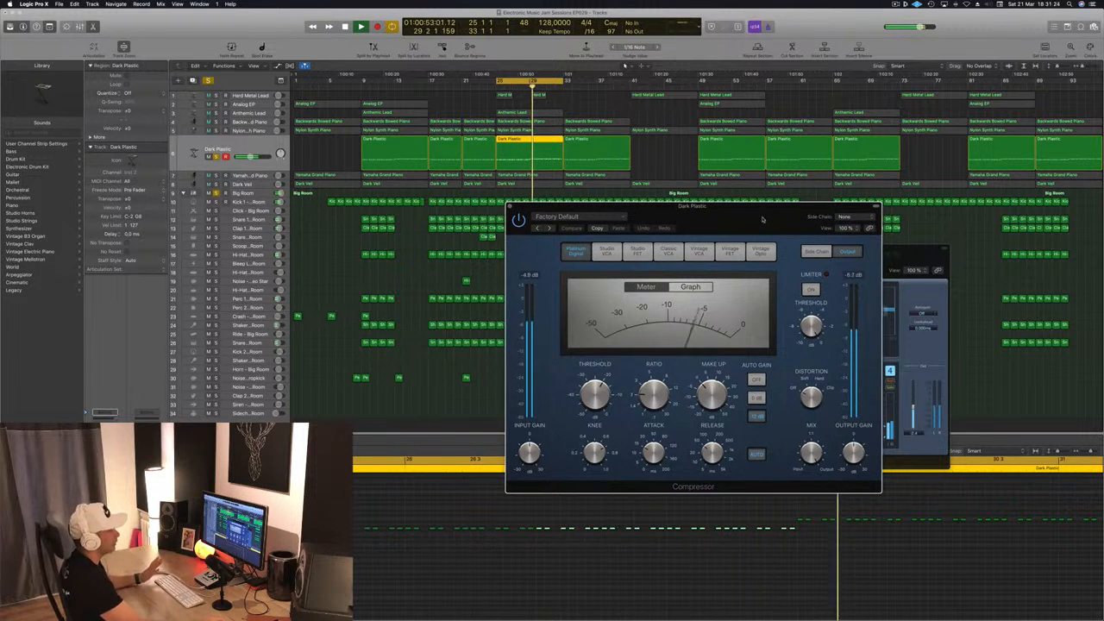
click(854, 219)
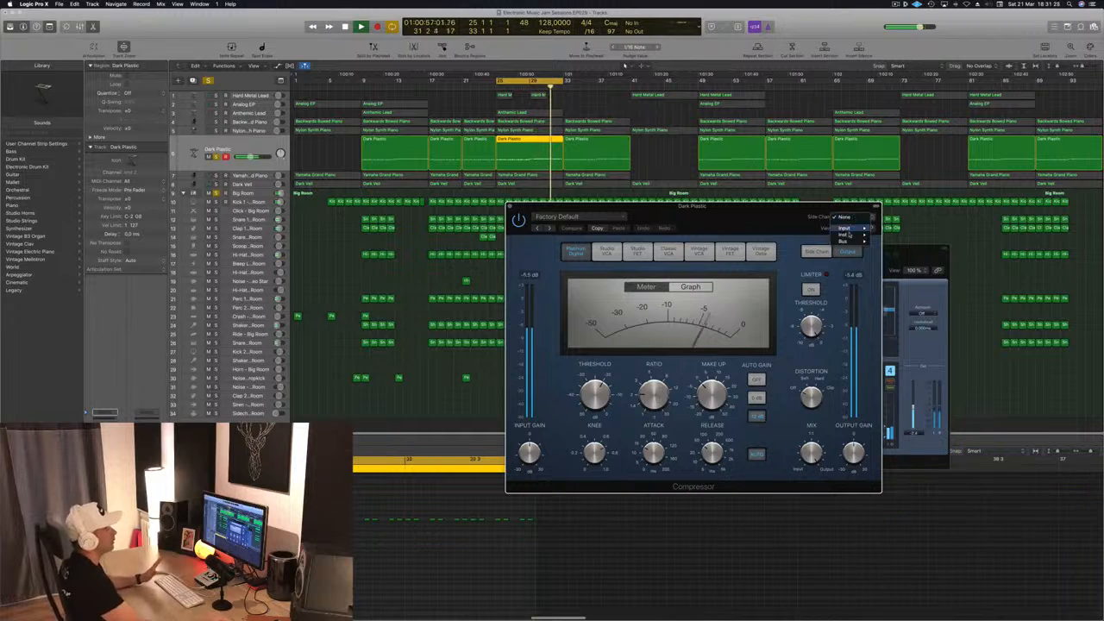
mouse_move(851, 243)
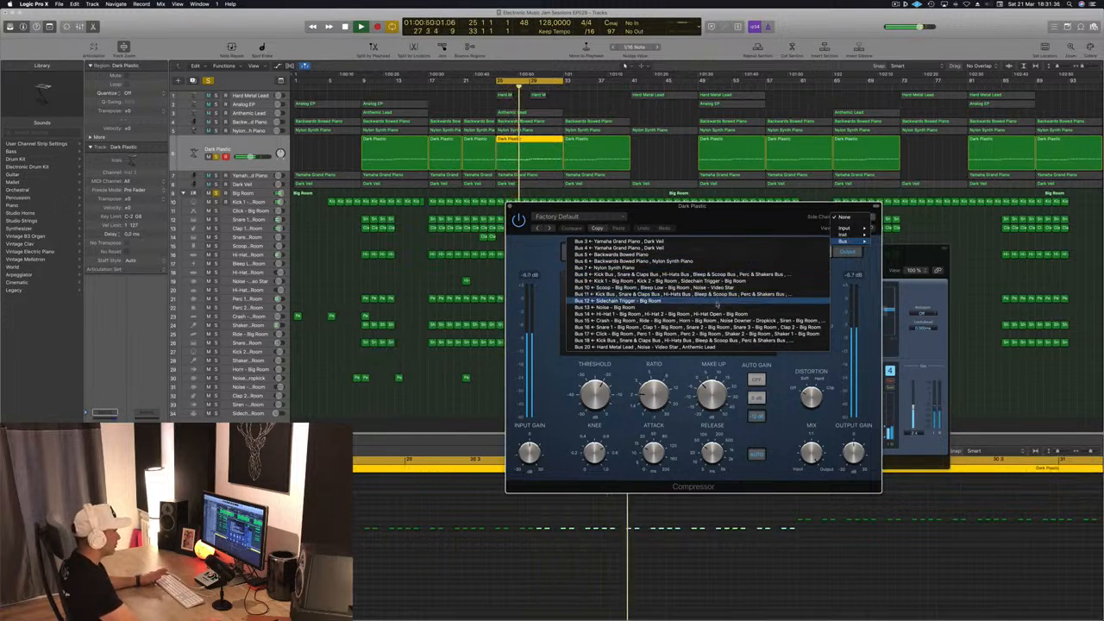
click(675, 302)
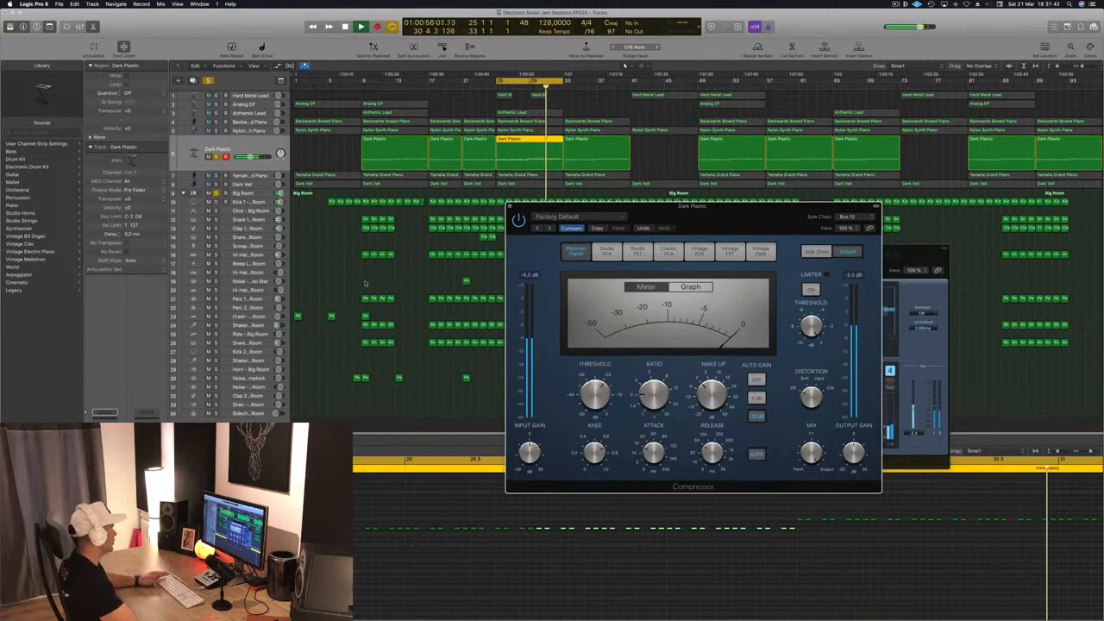
Step: Copy a block of Kick 1 regions to the Sidechain Trigger track from bar 1 and repeat it along the arrangement
click(379, 201)
drag(401, 202, 402, 203)
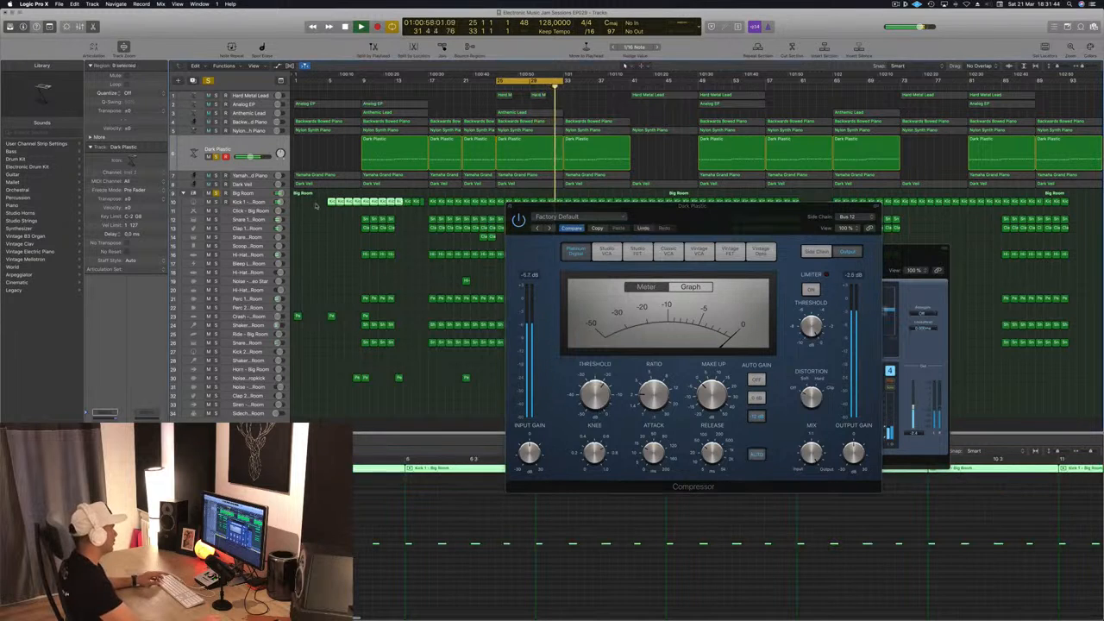
drag(331, 202, 298, 416)
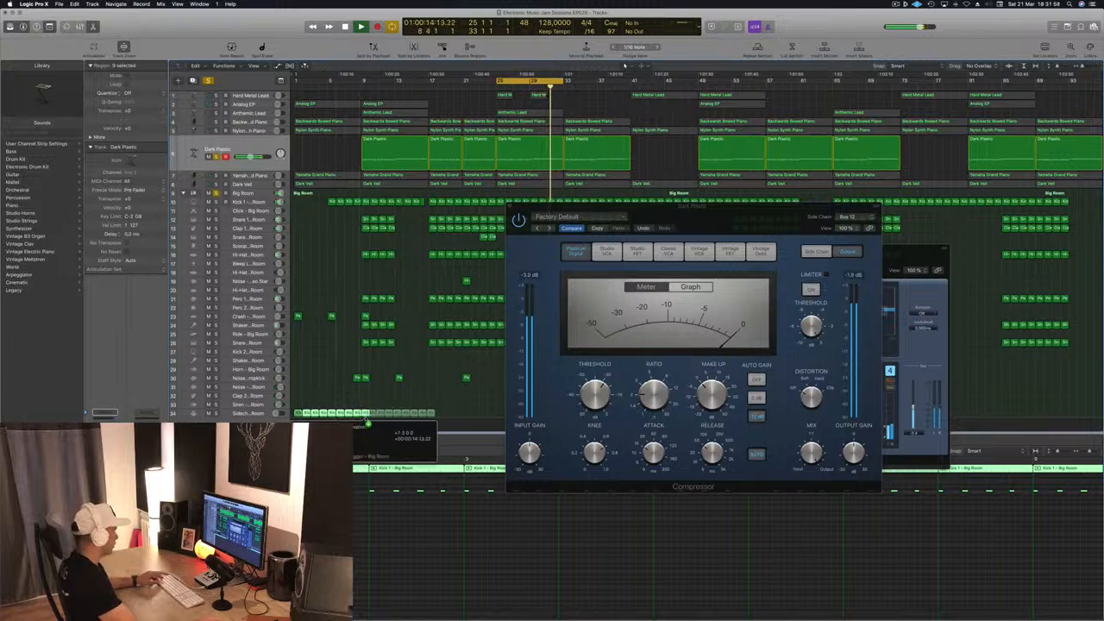
drag(727, 210, 984, 216)
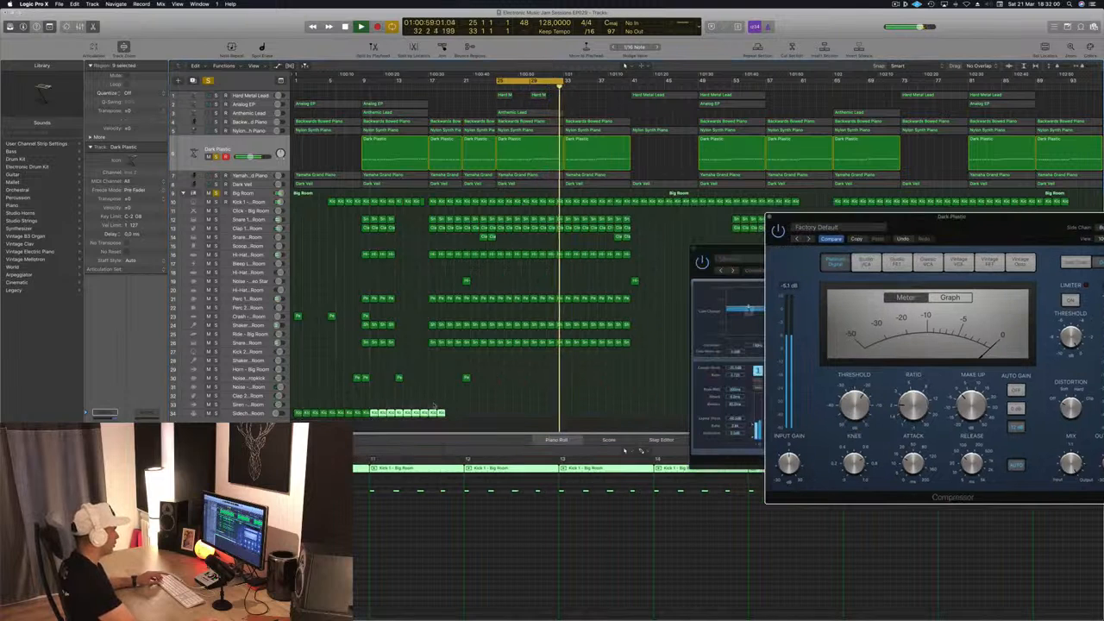
drag(299, 418, 448, 418)
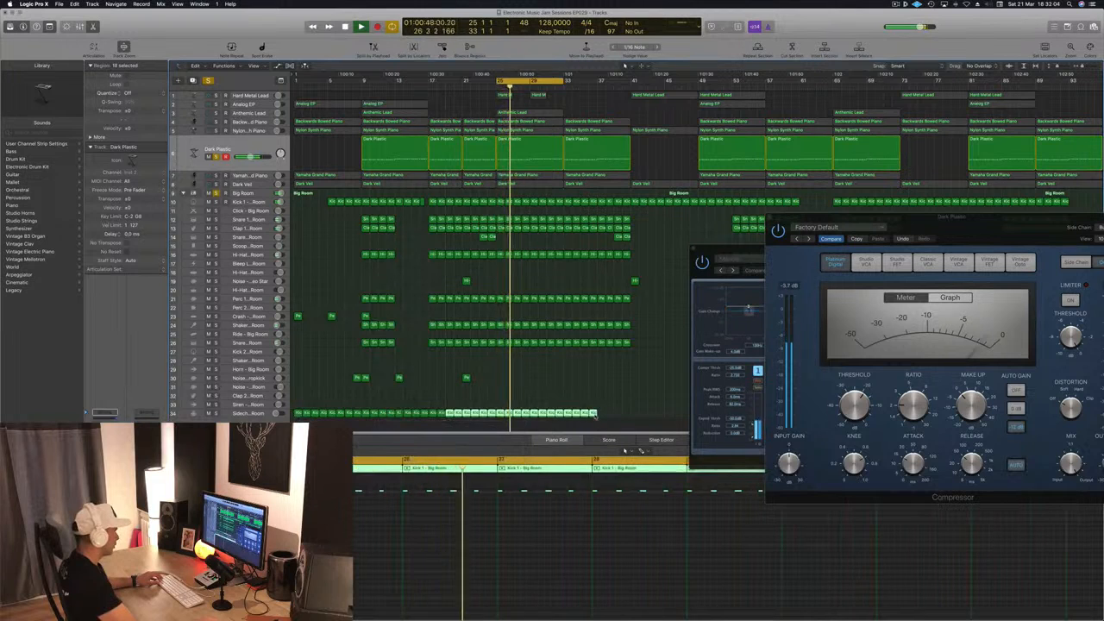
mouse_move(611, 425)
mouse_down()
mouse_move(302, 413)
mouse_move(601, 411)
mouse_up()
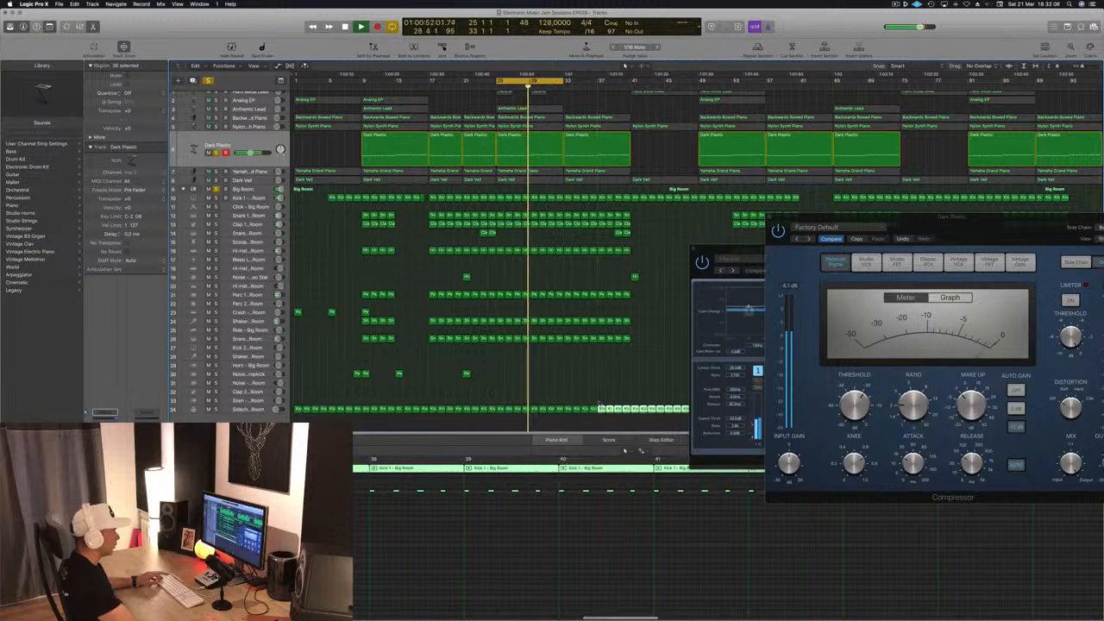
Step: Check the Bus 12 side chain on the Dark Plastic Compressor, lower its threshold, adjust the attack, and close it
drag(982, 231, 764, 261)
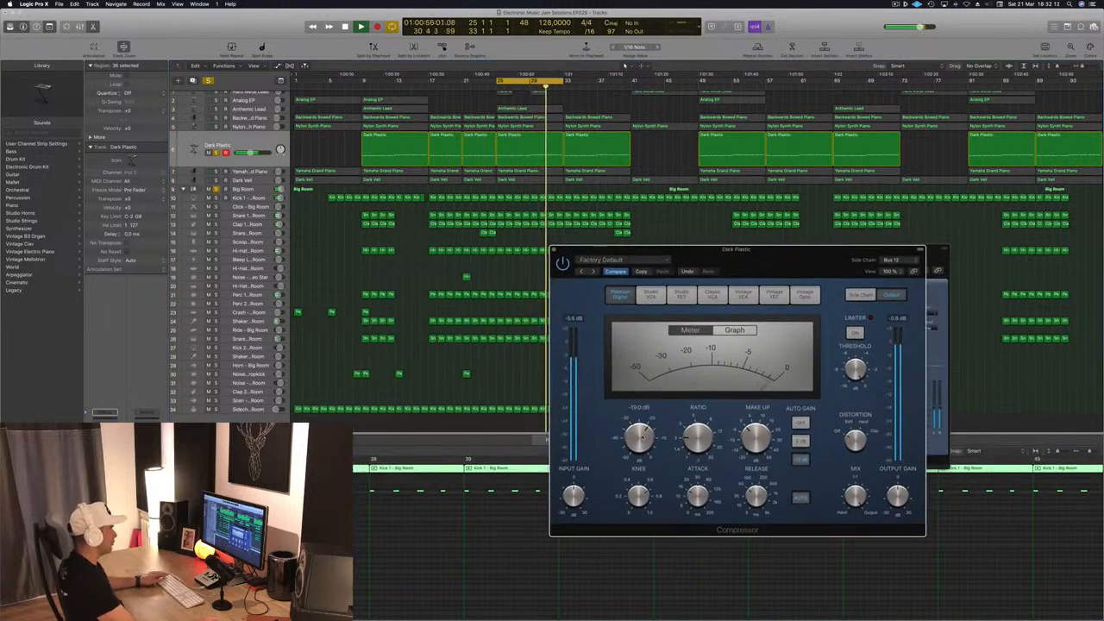
click(894, 259)
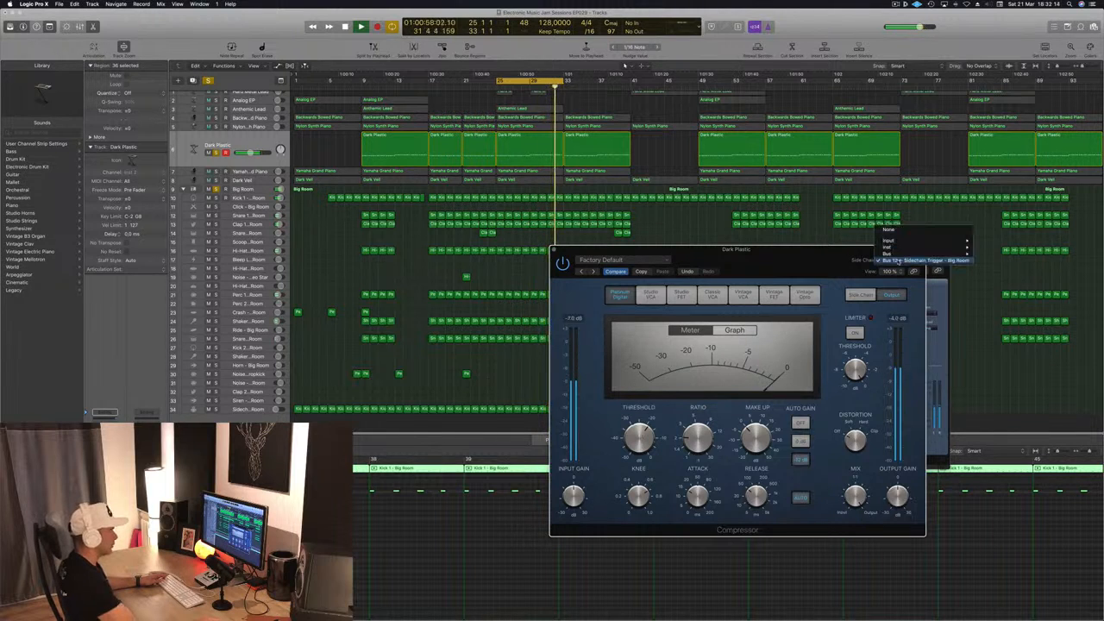
click(893, 260)
drag(791, 289, 757, 197)
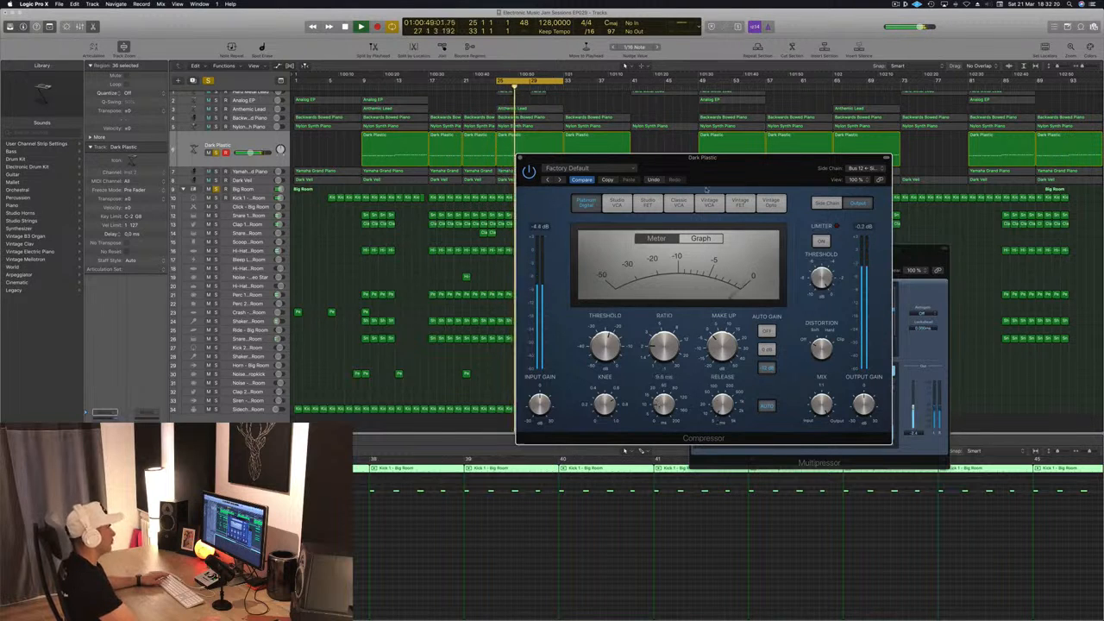
drag(559, 172, 473, 215)
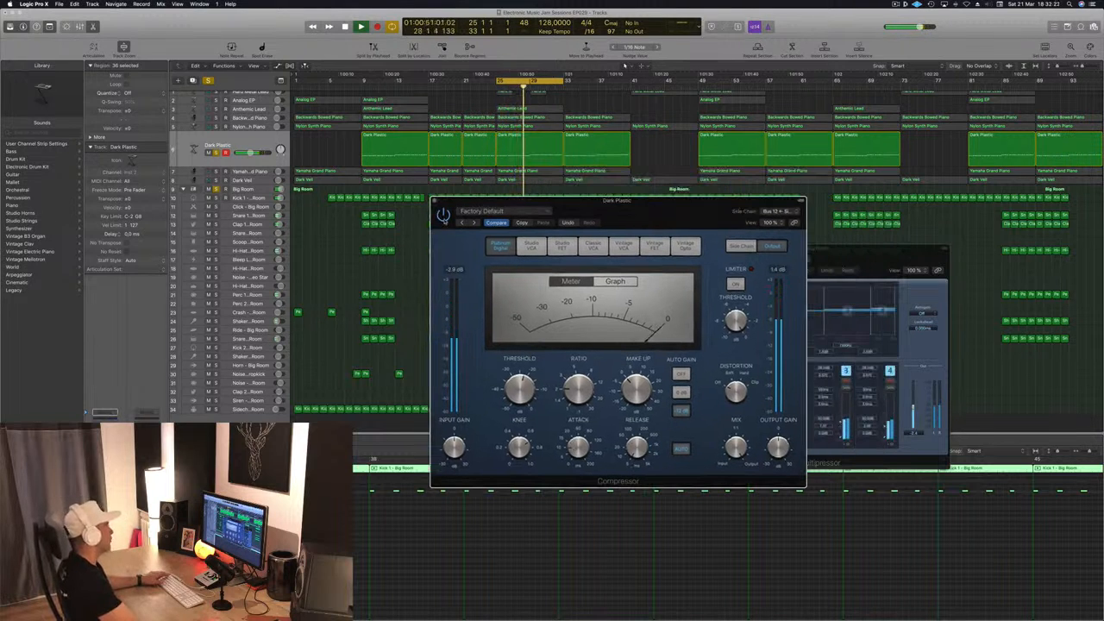
drag(628, 210, 672, 196)
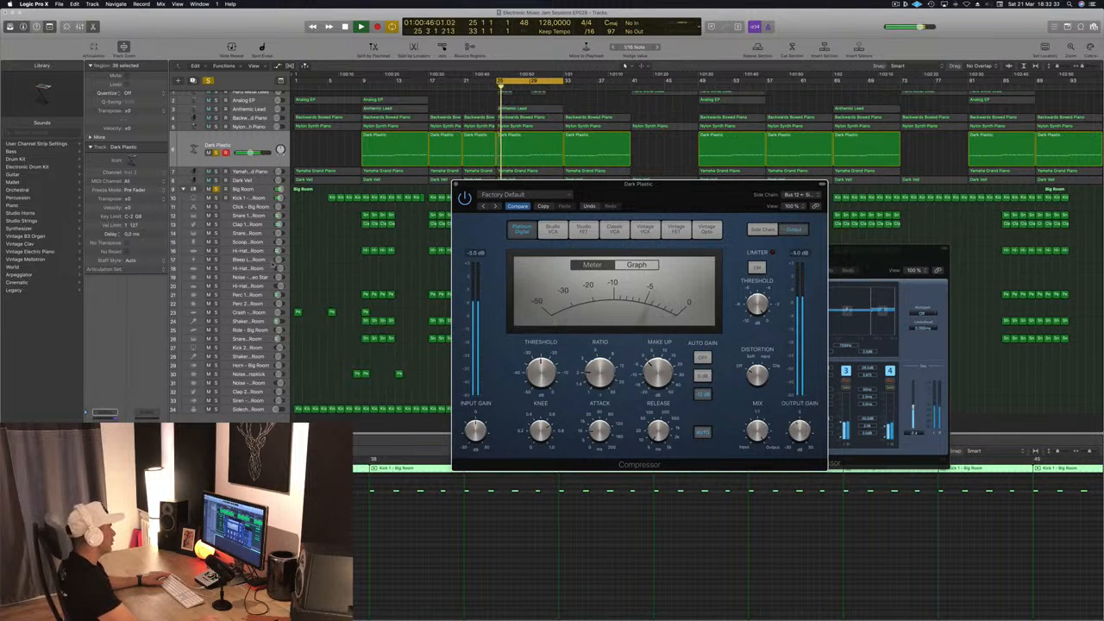
click(233, 145)
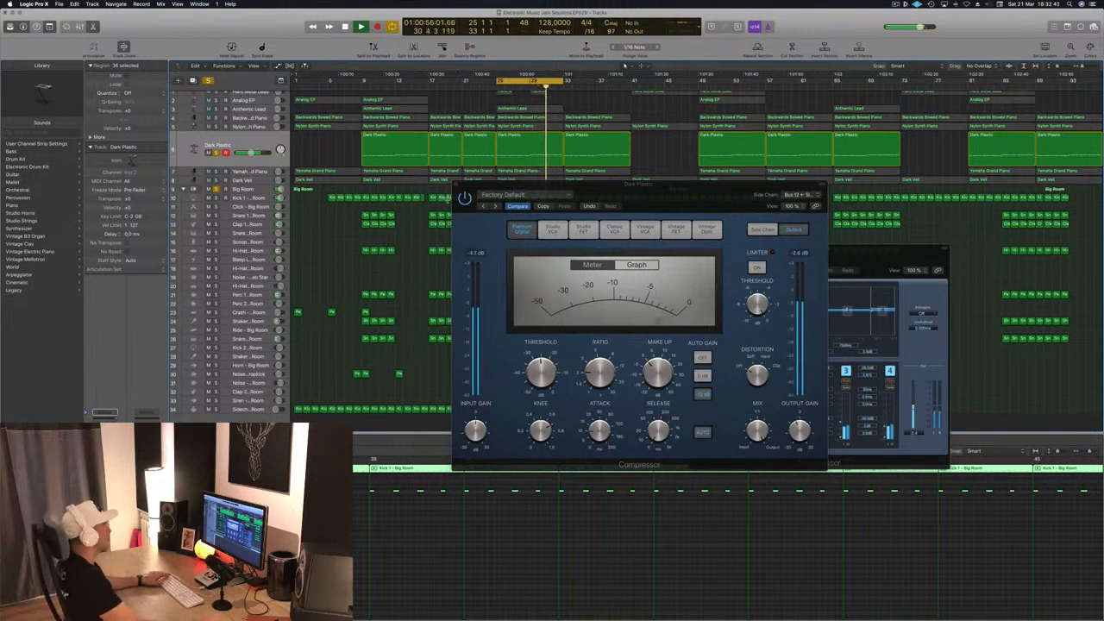
click(455, 186)
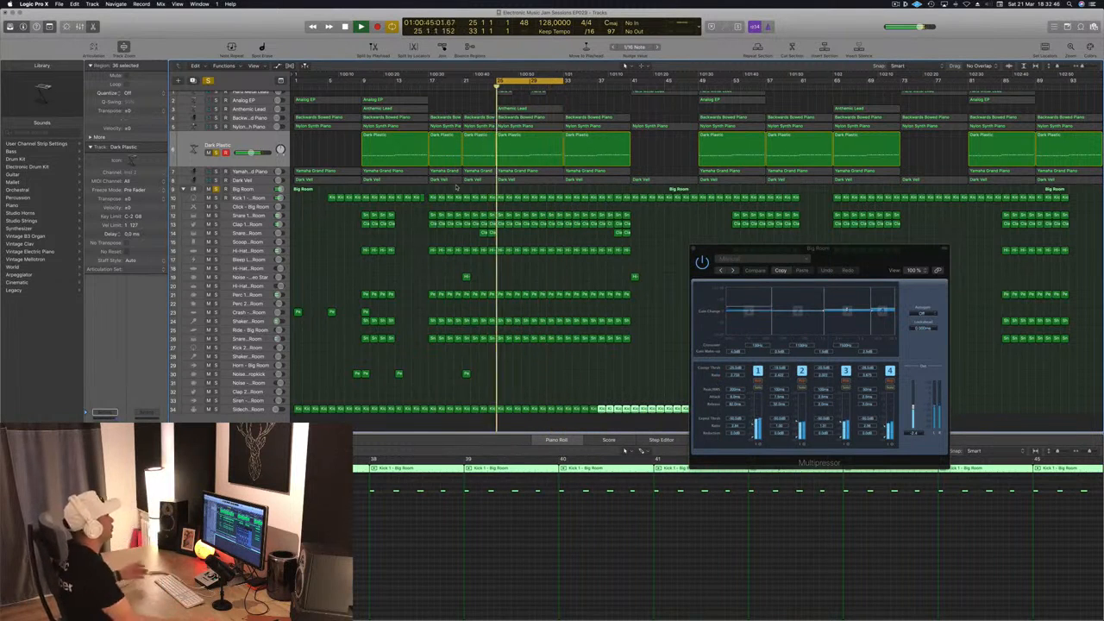
Step: Solo the Yamaha Grand Piano track alongside Dark Plastic and Big Room, and open its Channel EQ during playback
scroll(332, 164, up, 1)
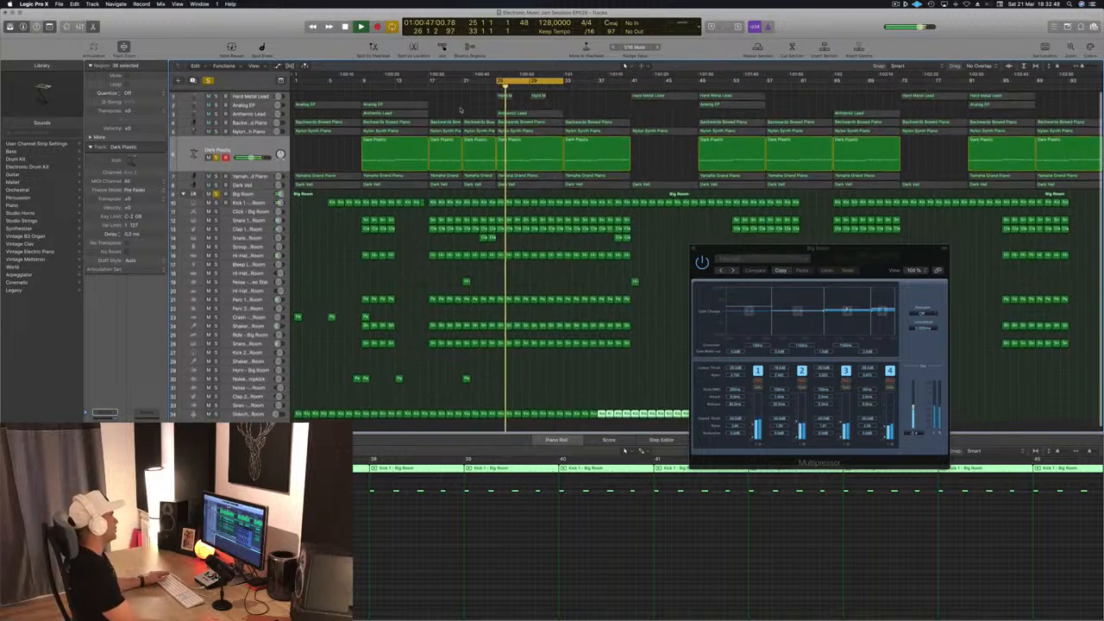
click(251, 176)
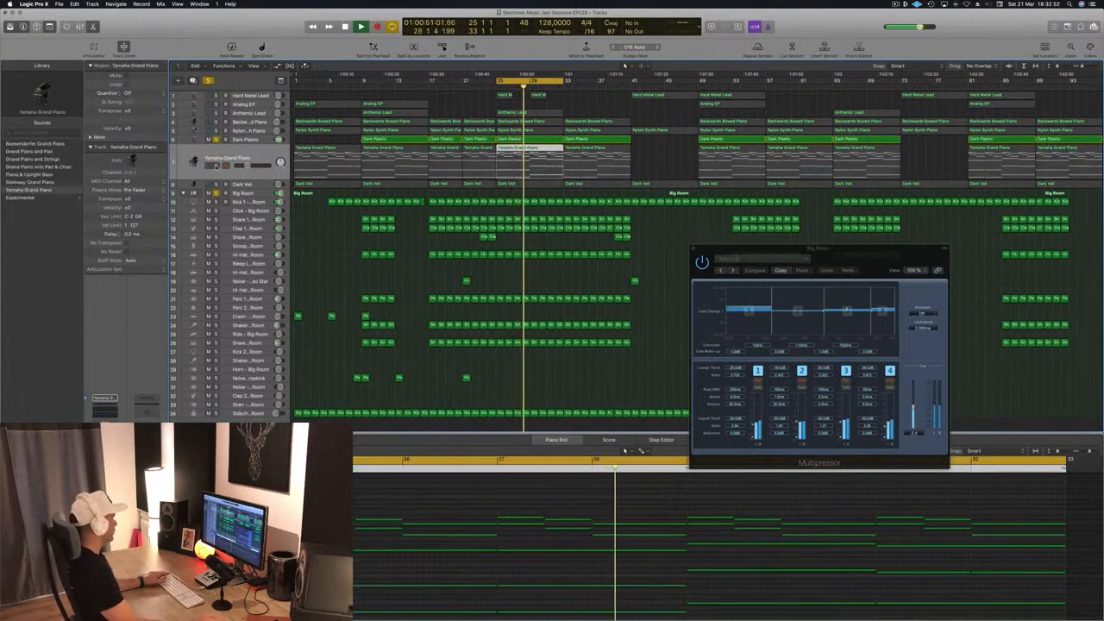
click(256, 159)
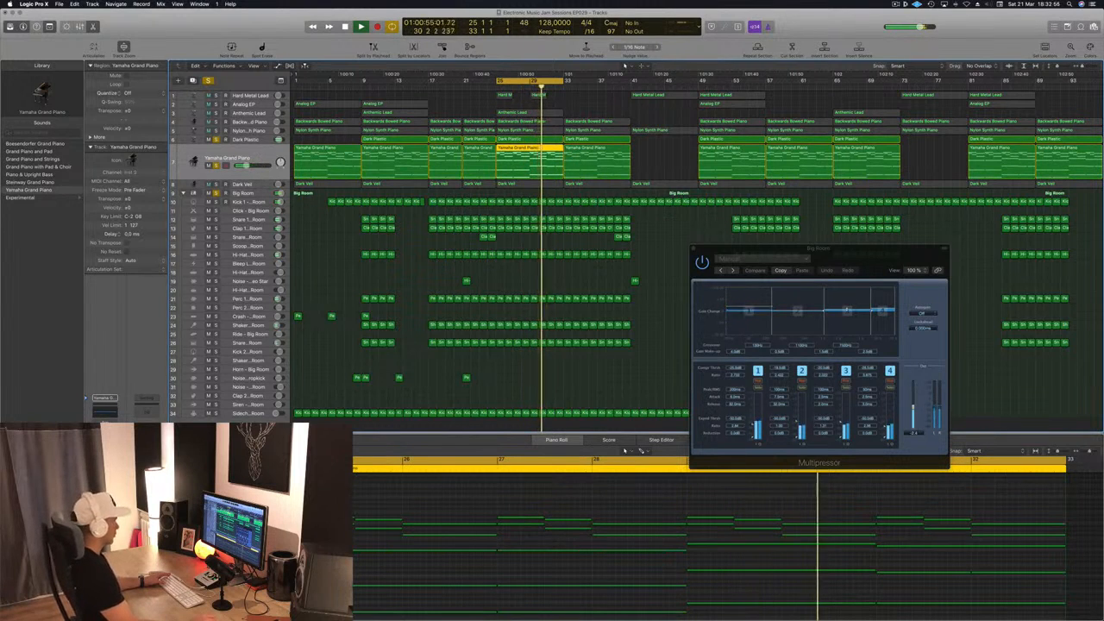
key(space)
key(space)
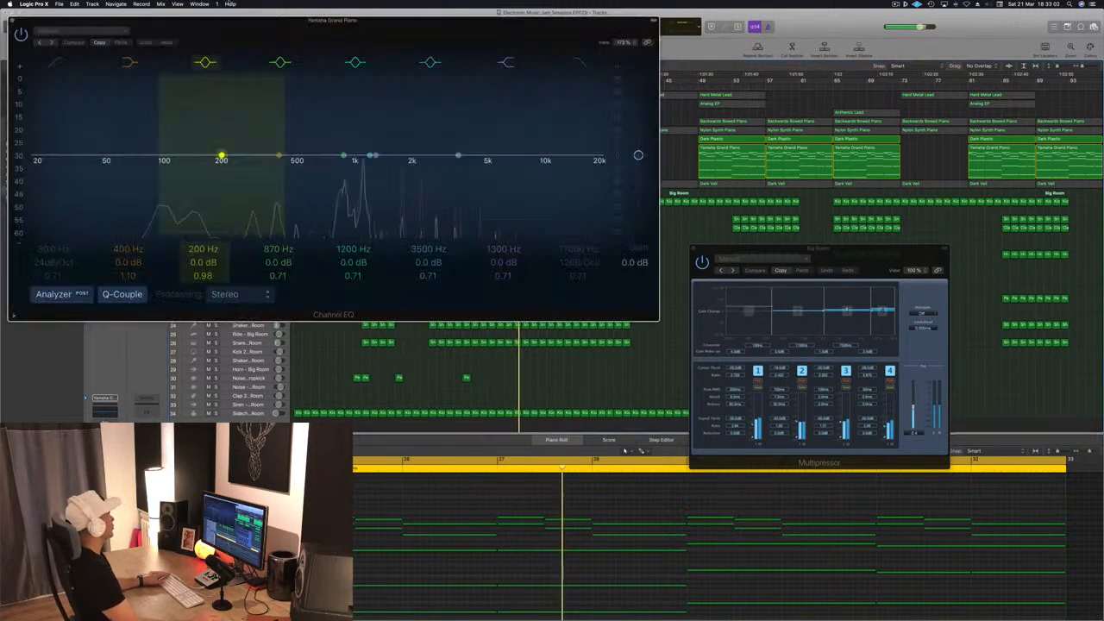
Step: Enable a low cut at about 107 Hz in the Yamaha Grand Piano's Channel EQ and close the plug-in
drag(145, 29, 329, 36)
click(238, 71)
drag(246, 172, 345, 170)
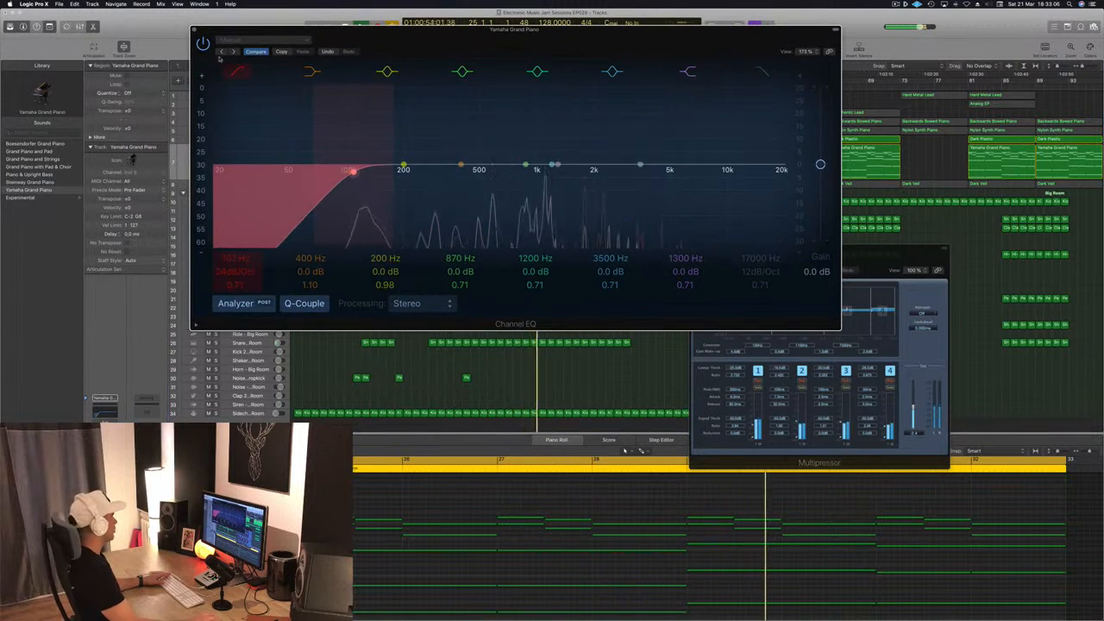
click(197, 32)
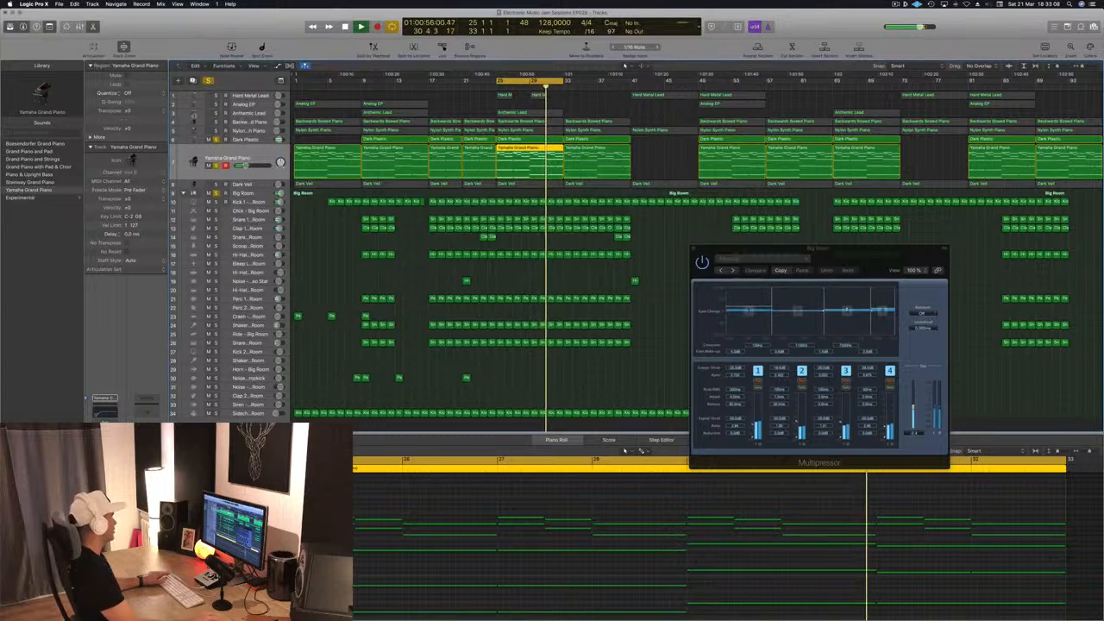
Step: Unsolo the Yamaha Grand Piano, solo the Nylon Synth Piano track instead, and open its Compressor
click(216, 166)
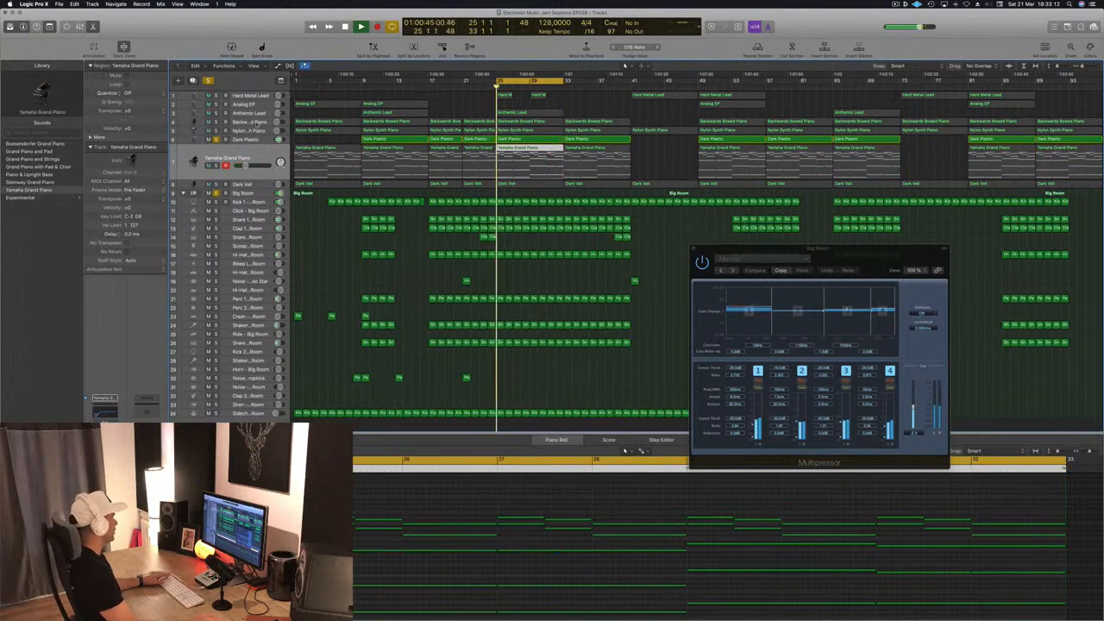
click(251, 131)
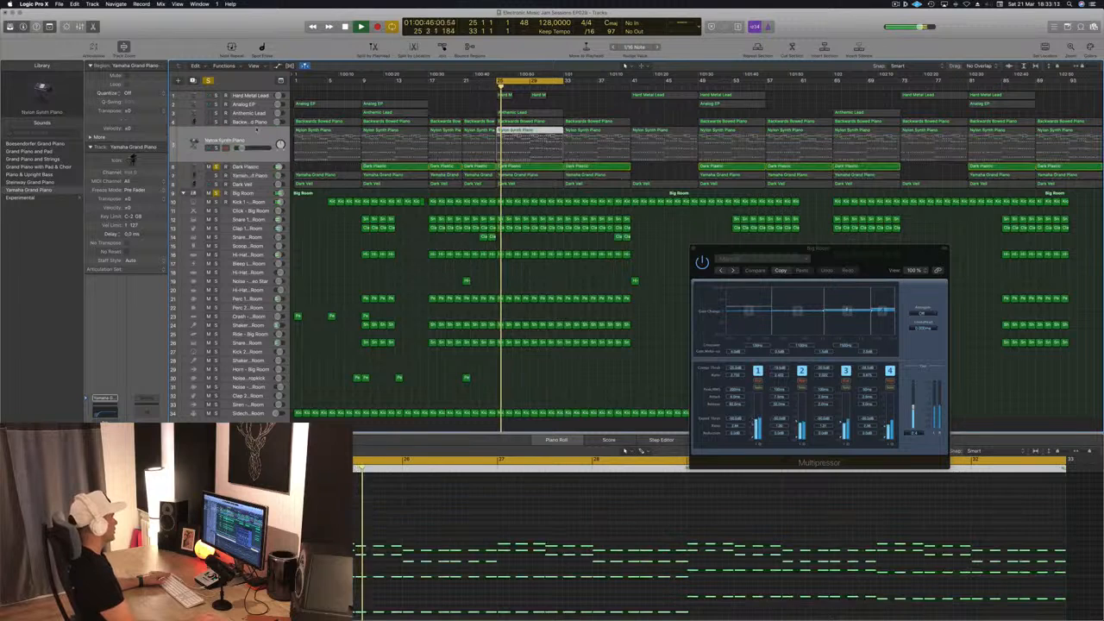
click(215, 148)
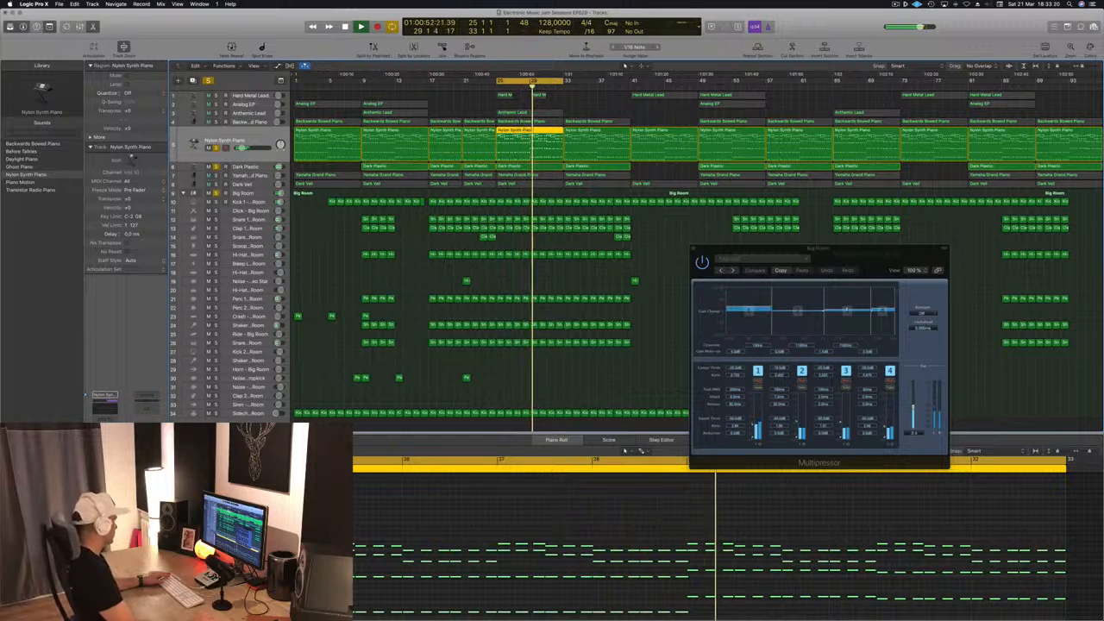
click(104, 446)
drag(194, 19, 323, 58)
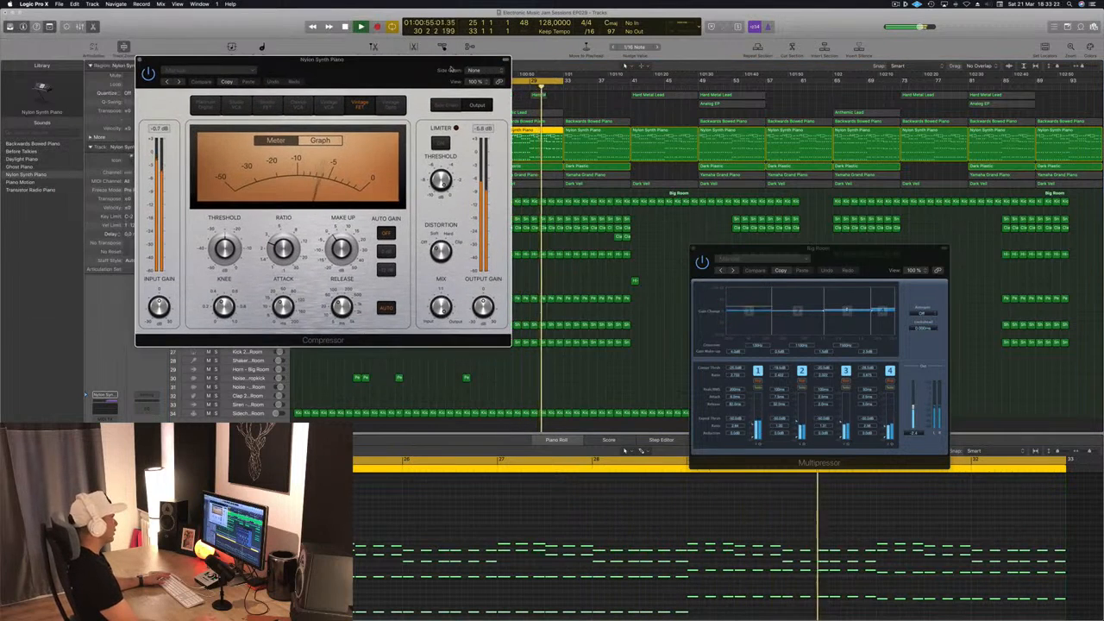
Step: Set the Nylon Synth Piano Compressor's side chain to Bus 12, Sidechain Trigger - Big Room
click(474, 70)
mouse_move(474, 94)
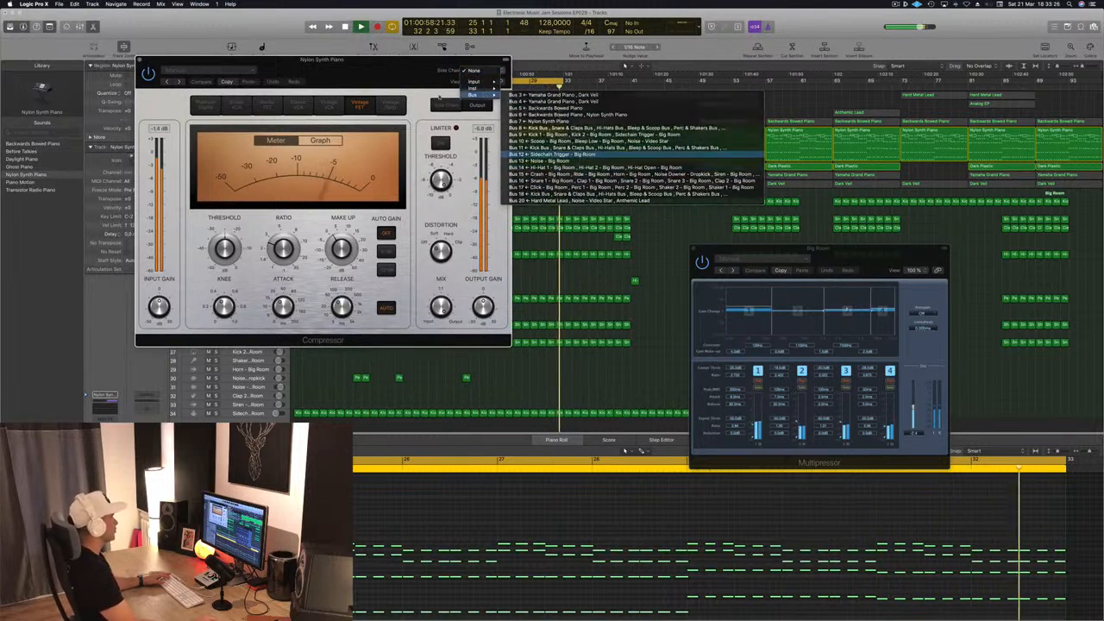
click(543, 154)
drag(409, 74, 474, 84)
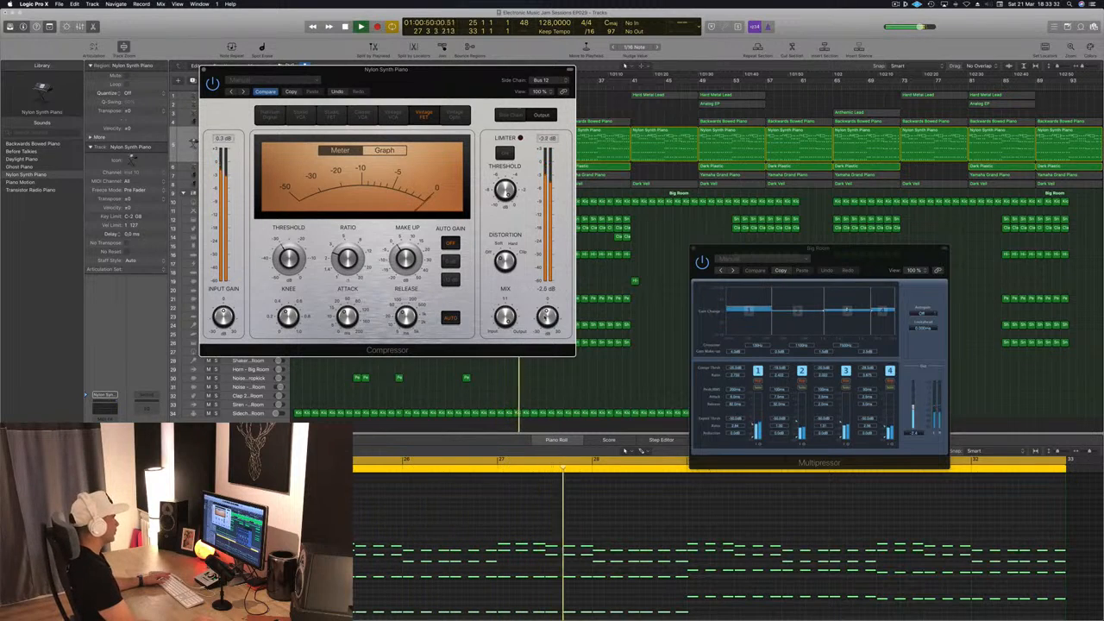
Step: Play the loop with the Nylon Synth Piano's sidechained Compressor in view, and close the plug-in
drag(463, 86, 881, 123)
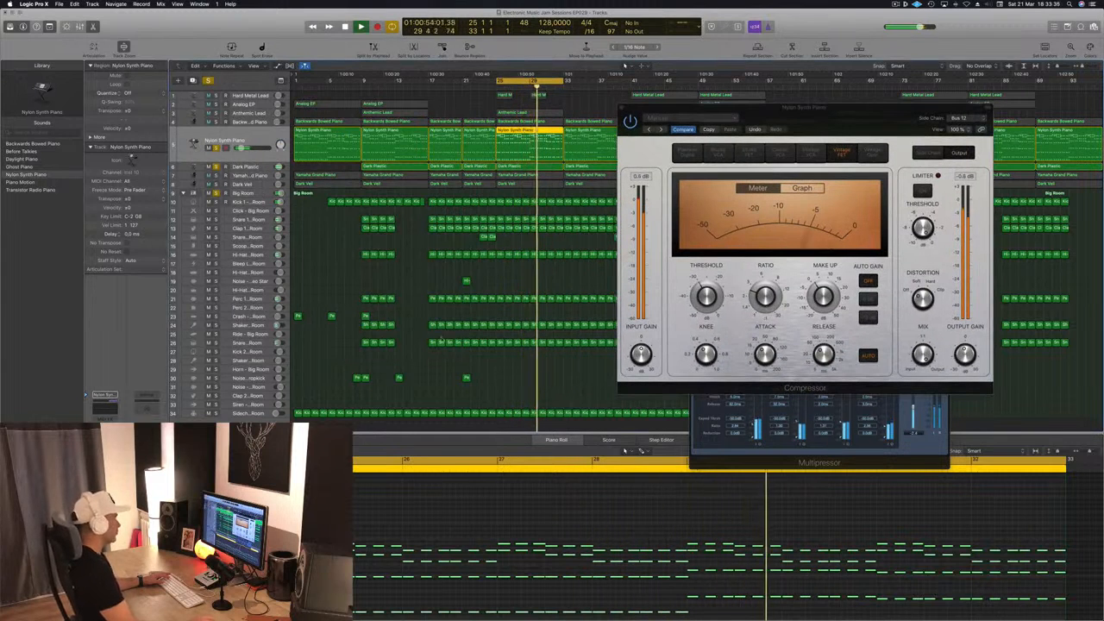
drag(748, 106, 764, 110)
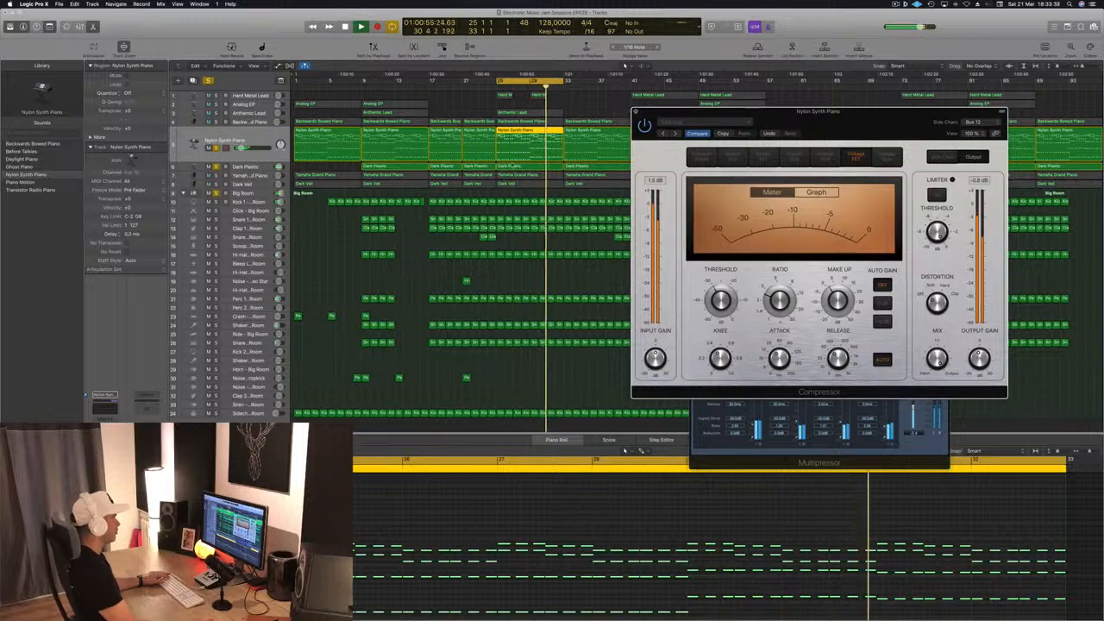
click(636, 112)
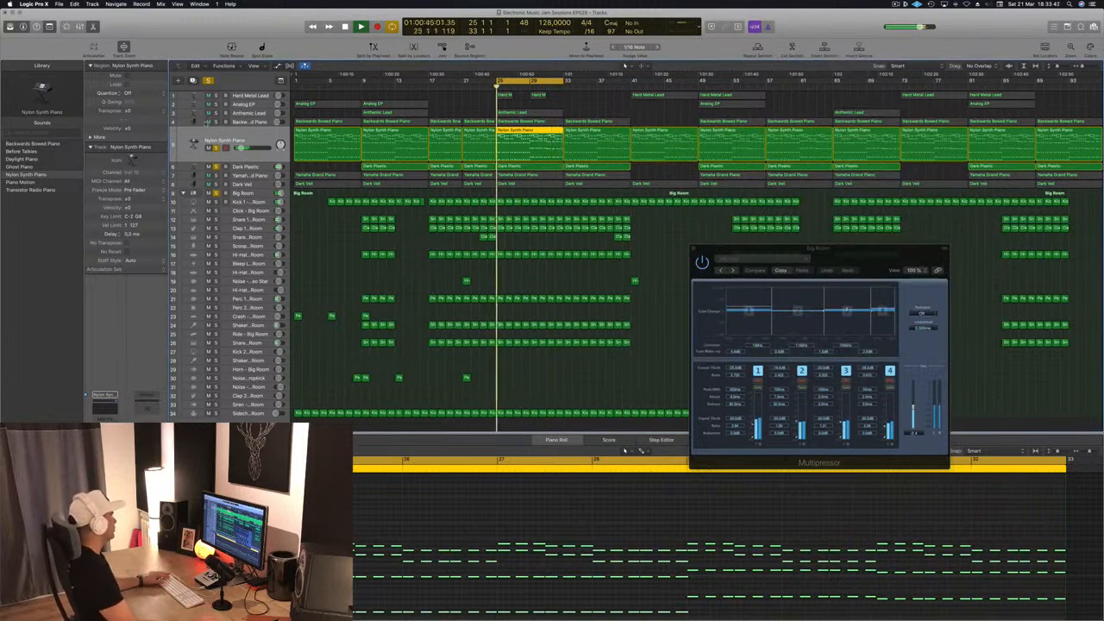
Step: Open the Backwards Bowed Piano track's Compressor and set its side chain to Bus 12, Sidechain Trigger - Big Room
click(259, 121)
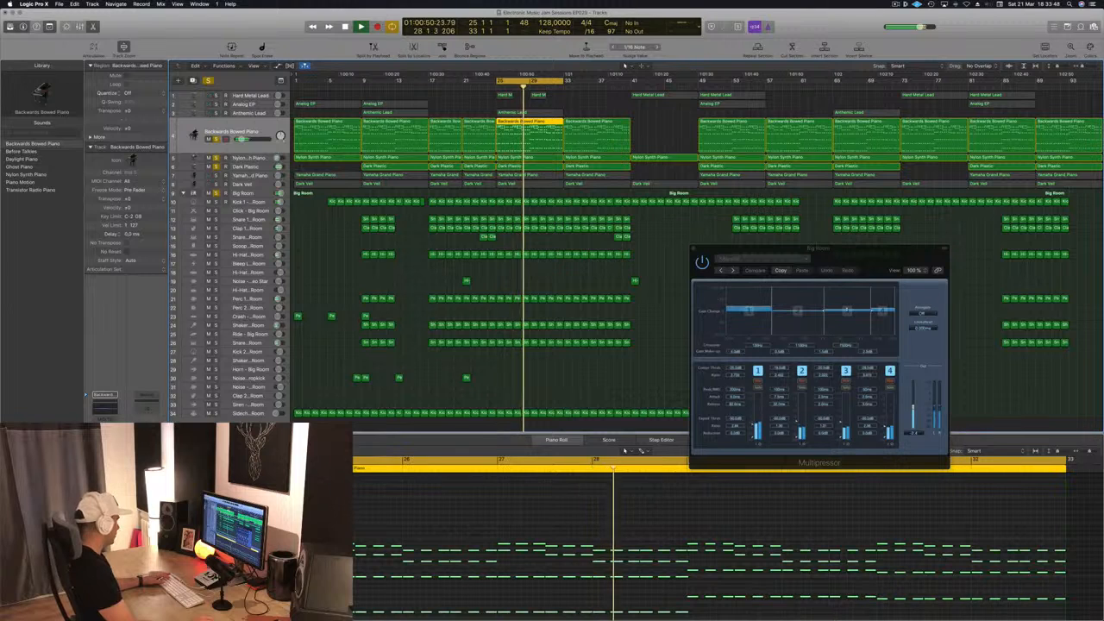
click(105, 443)
drag(172, 22, 349, 42)
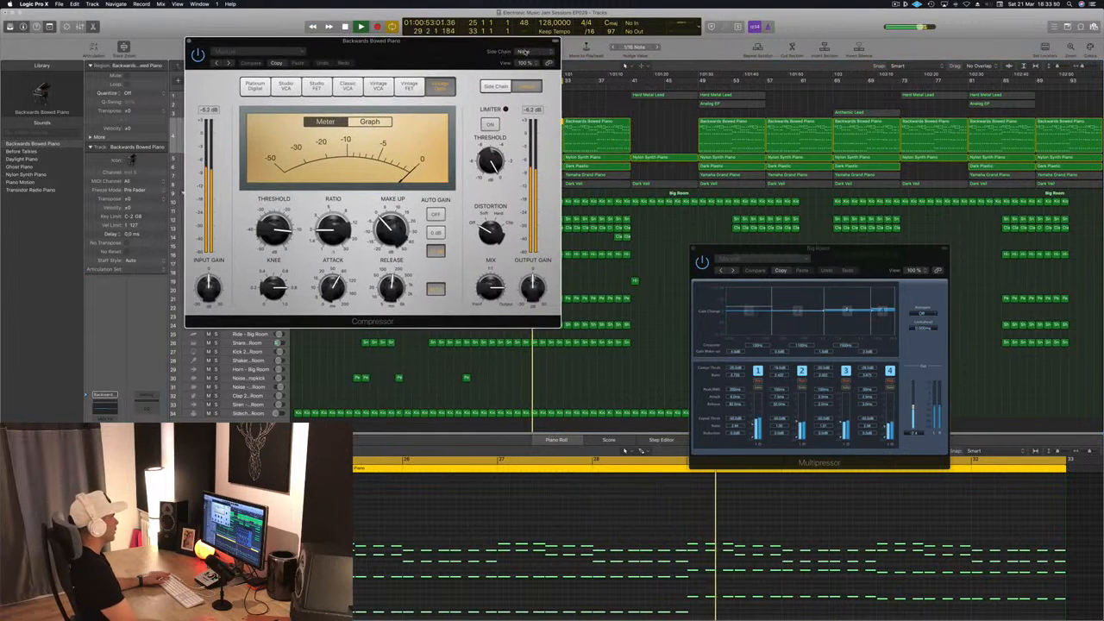
click(522, 52)
mouse_move(524, 76)
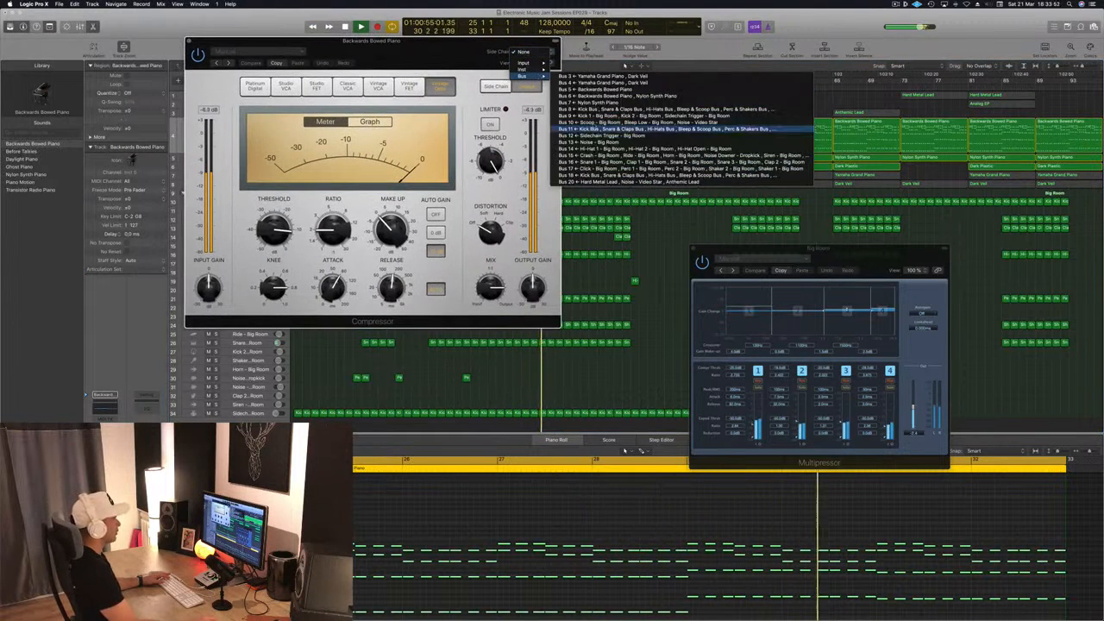
click(606, 136)
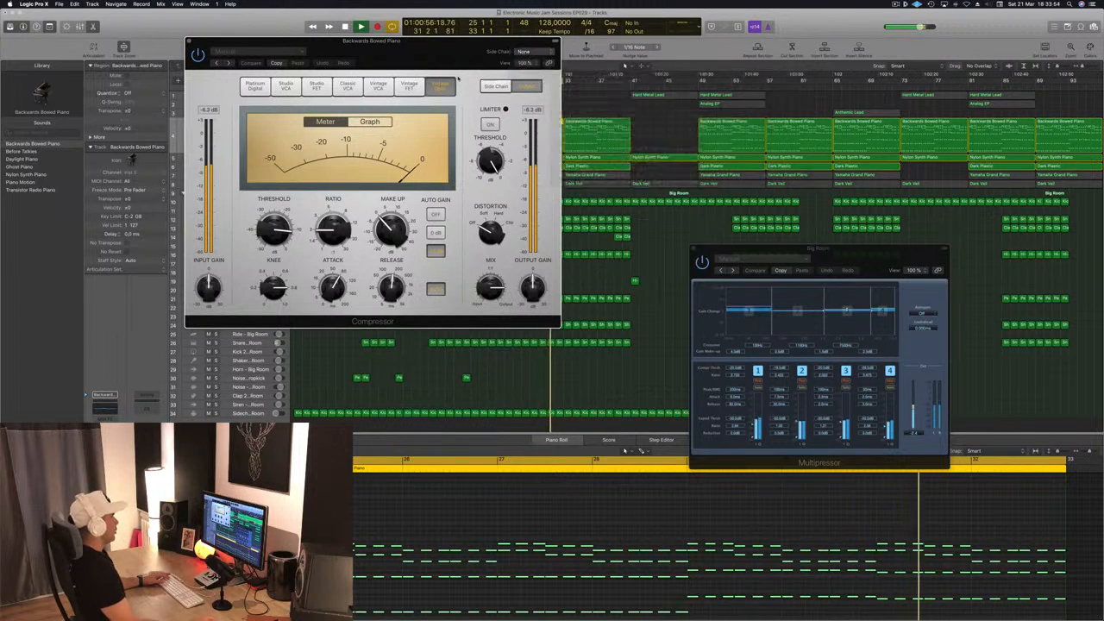
Step: Adjust the Backwards Bowed Piano Compressor's threshold to about -9.5 dB and confirm Bus 12 as its side chain source
drag(449, 40, 638, 32)
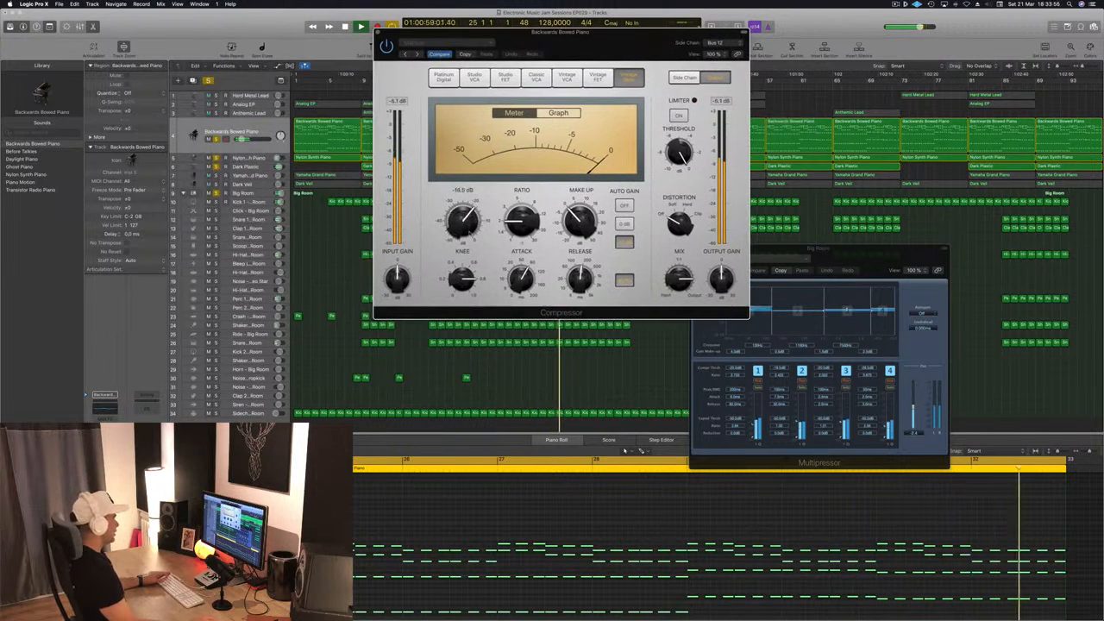
mouse_move(469, 216)
mouse_down()
mouse_move(465, 243)
mouse_move(471, 200)
mouse_up()
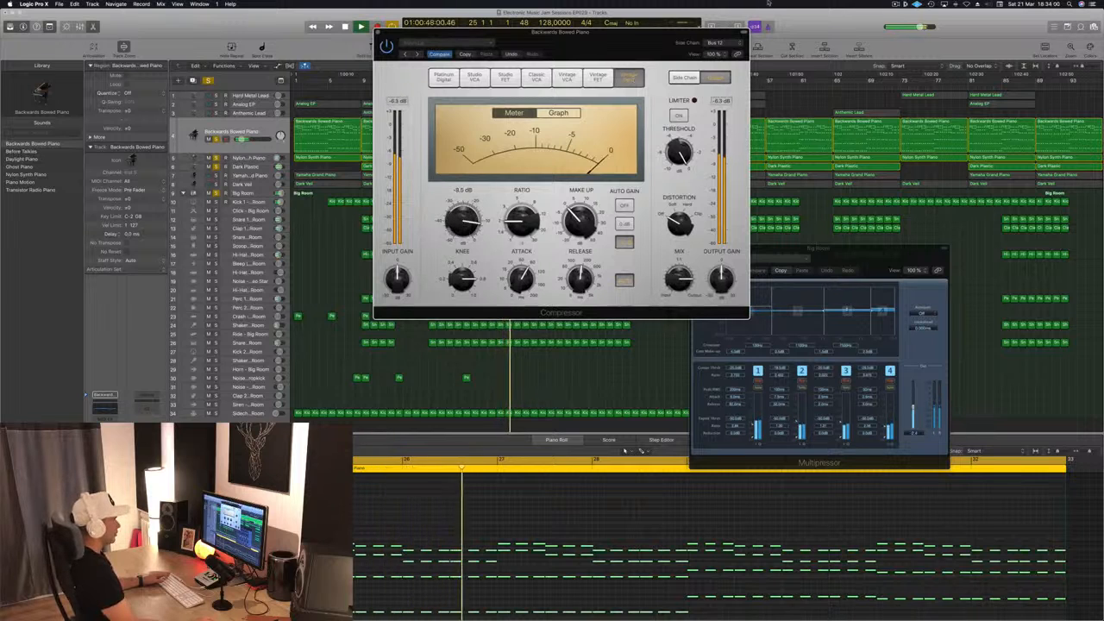
click(721, 43)
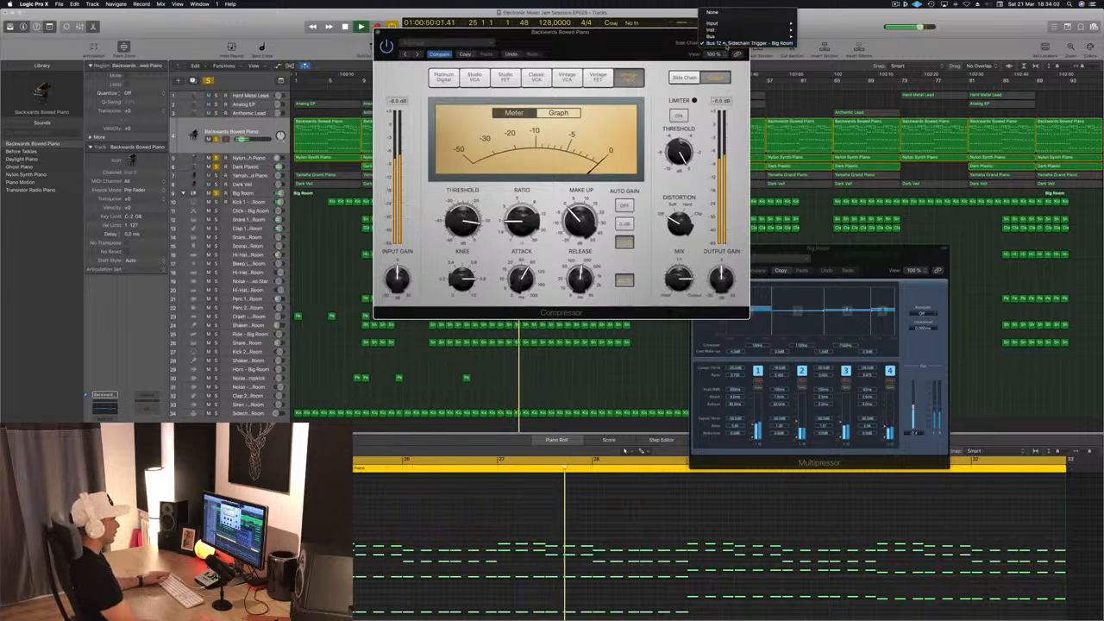
click(727, 44)
drag(652, 39, 699, 28)
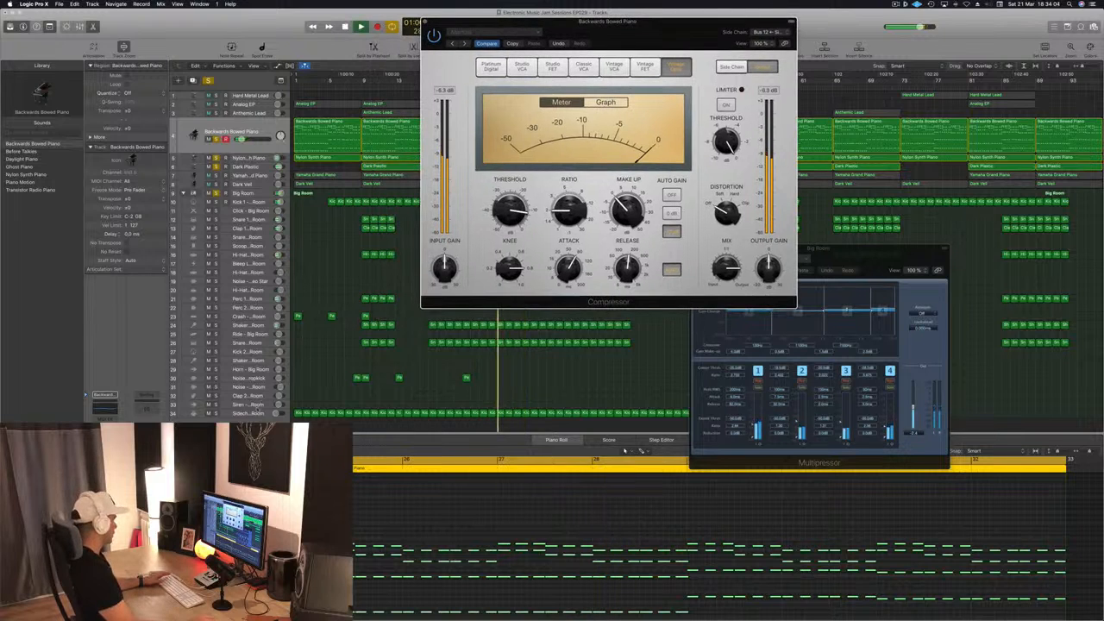
Step: Mute the Sidechain Trigger - Big Room track and restart playback with the Compressor still in view
click(254, 414)
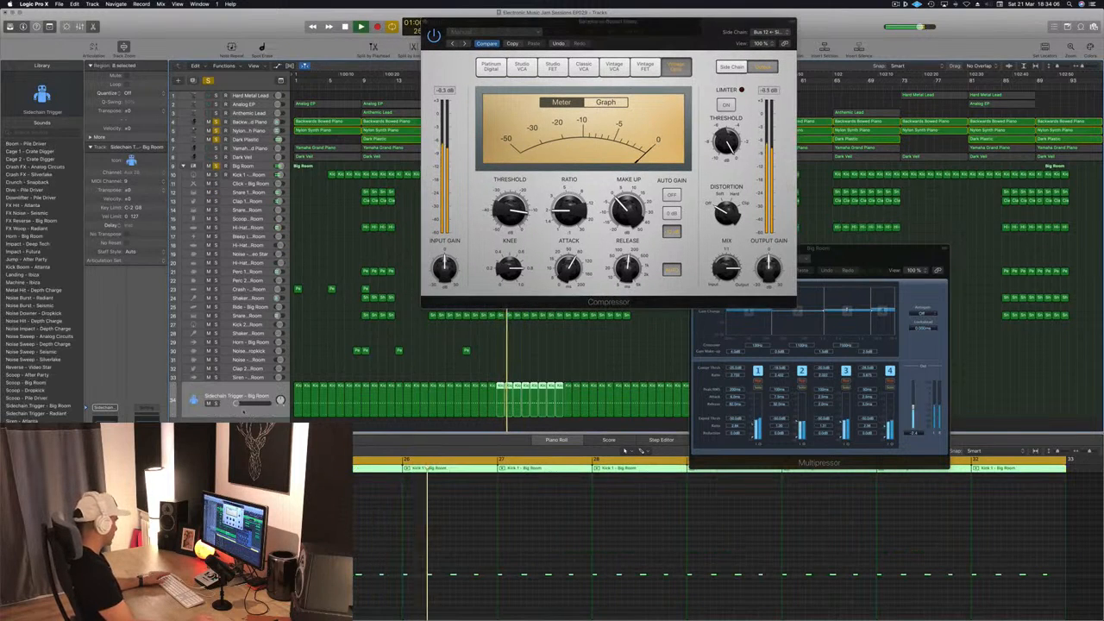
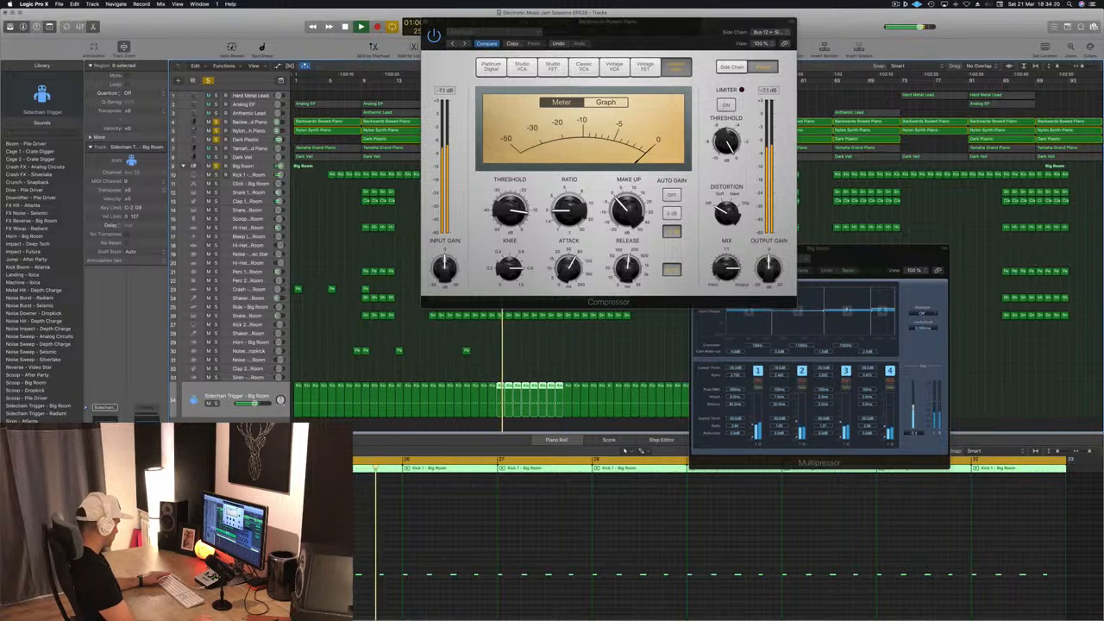
key(ctrl+m)
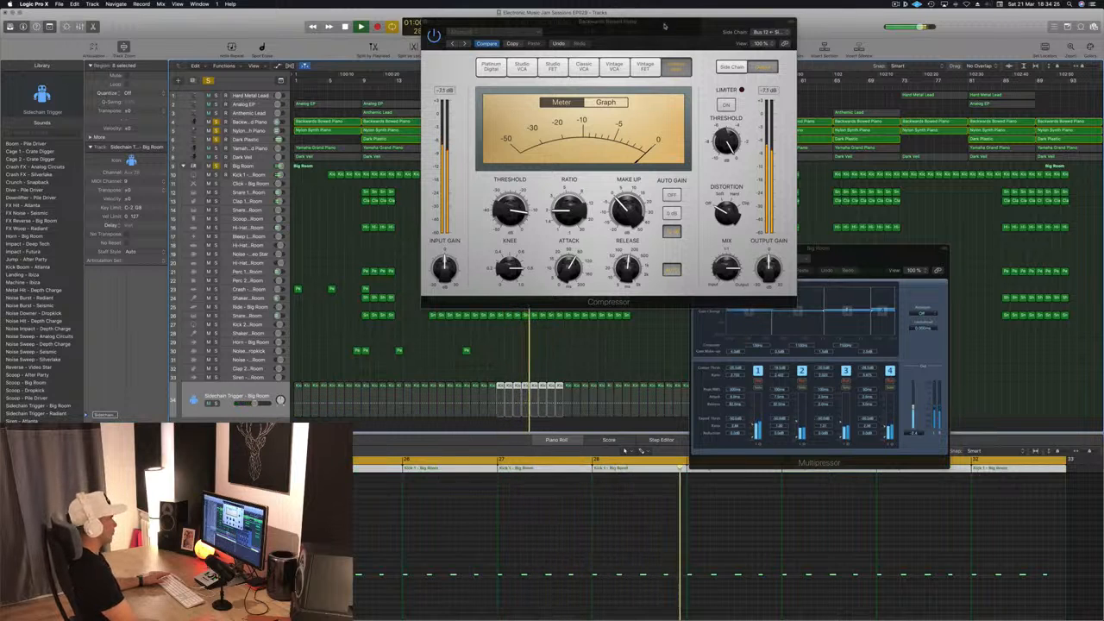
drag(614, 22, 857, 106)
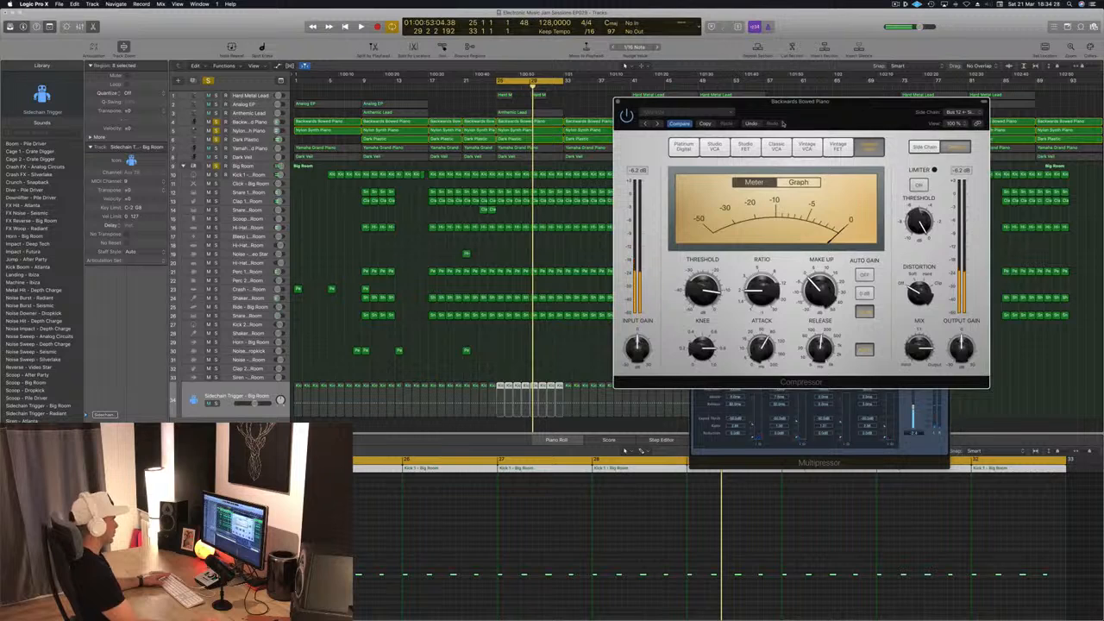
drag(782, 124, 707, 144)
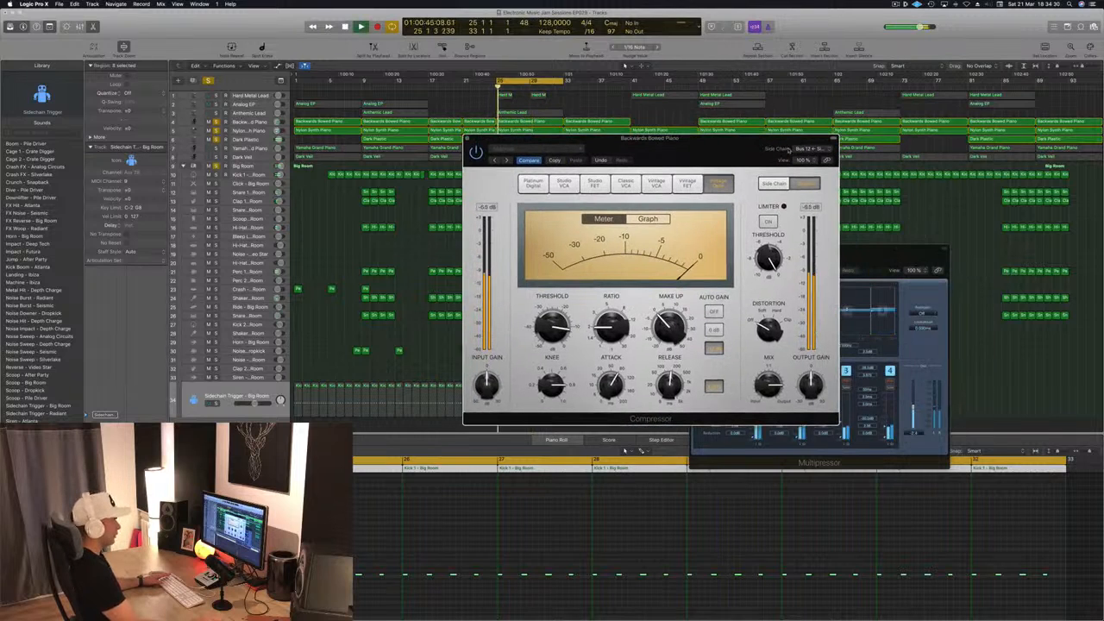
Step: Reassign the Backwards Bowed Piano Compressor's side chain to Bus 12 from the list of buses
click(806, 148)
mouse_move(814, 141)
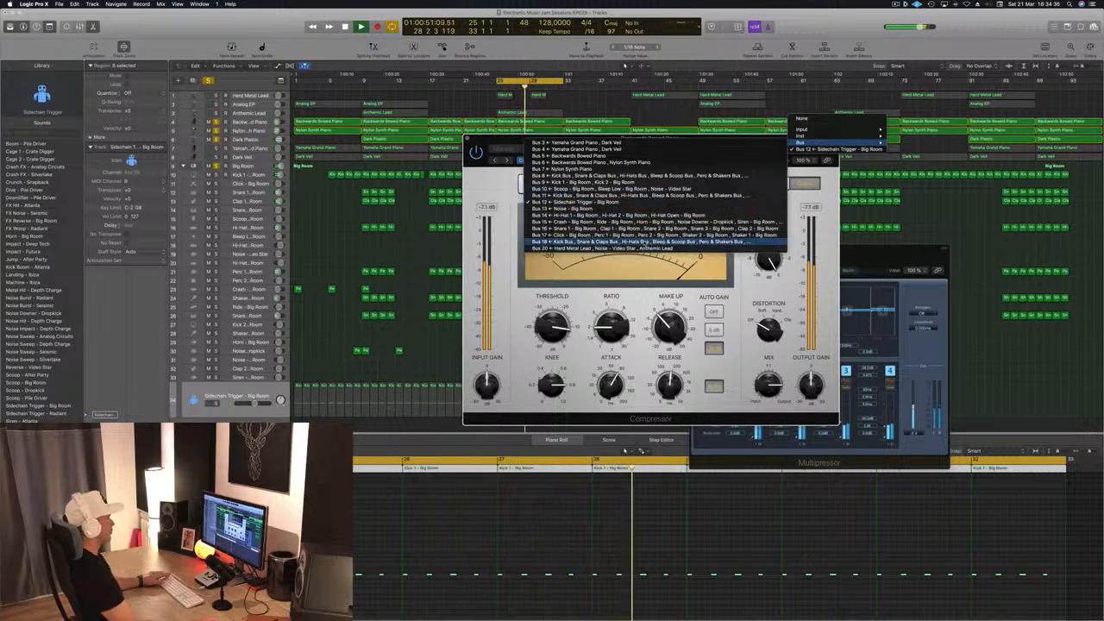
click(643, 204)
drag(769, 135, 822, 84)
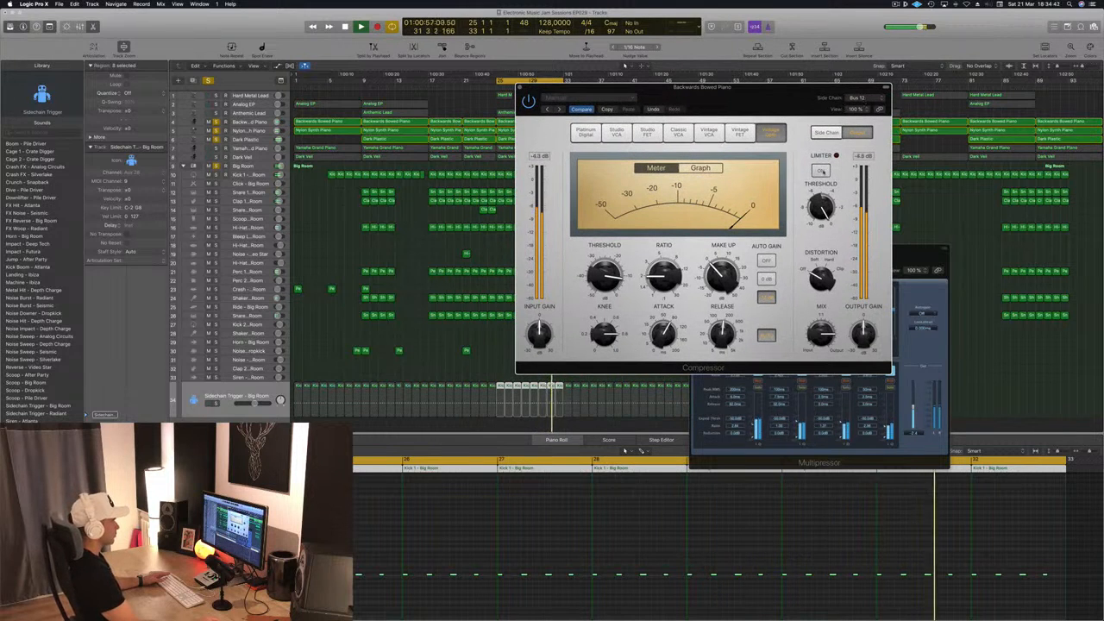
Step: Show the Compressor's side chain settings, set detection to Sum, and switch the gain reduction display to Graph
click(826, 132)
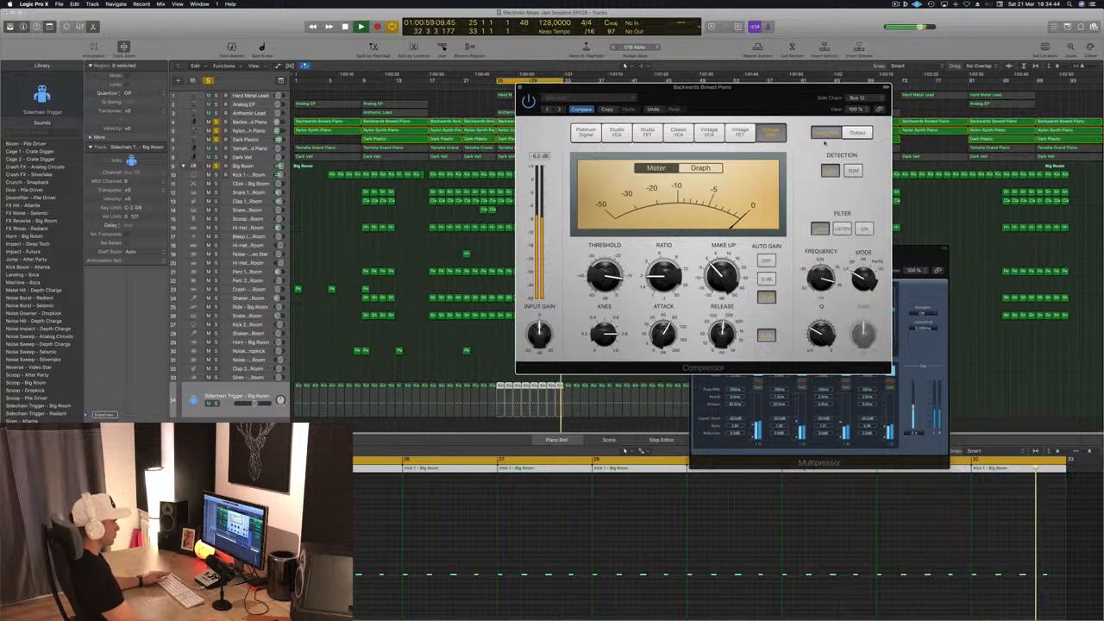
click(852, 171)
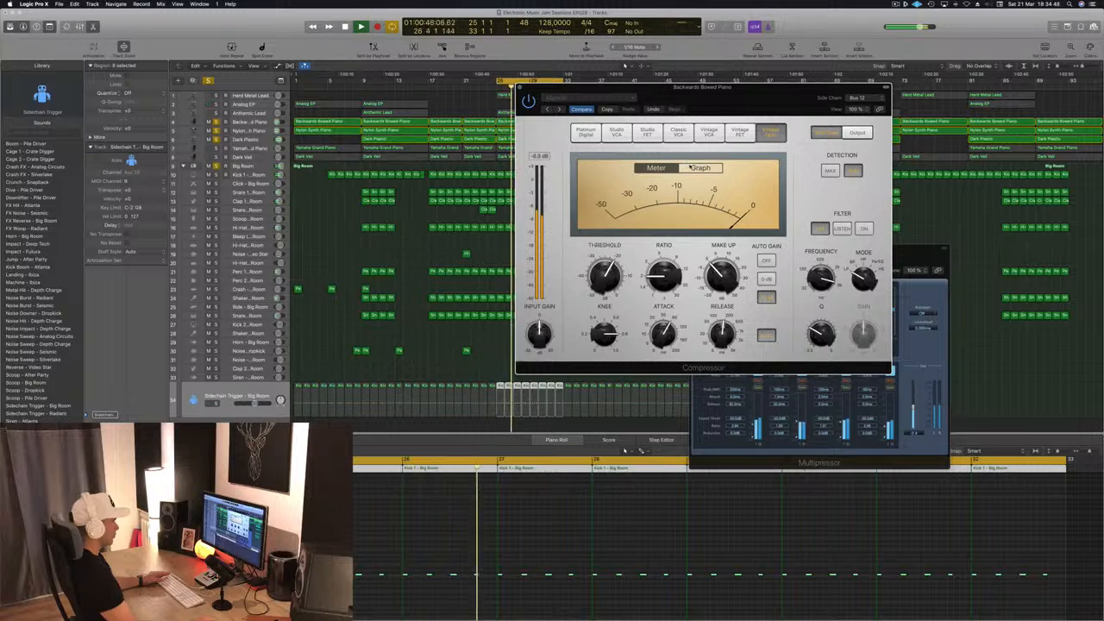
click(701, 168)
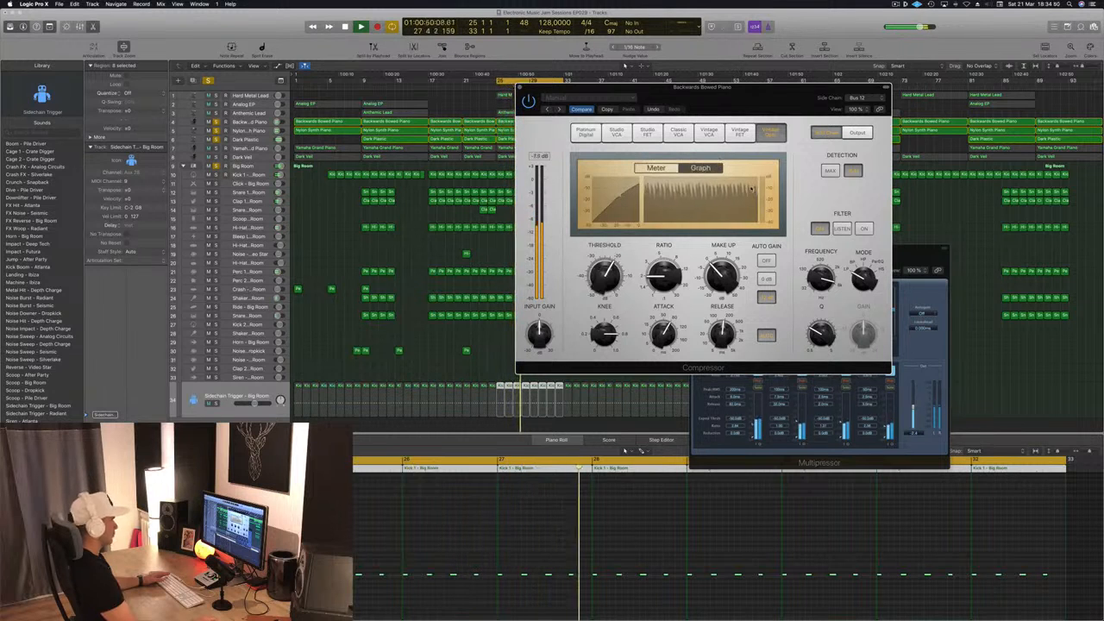
drag(764, 94, 775, 91)
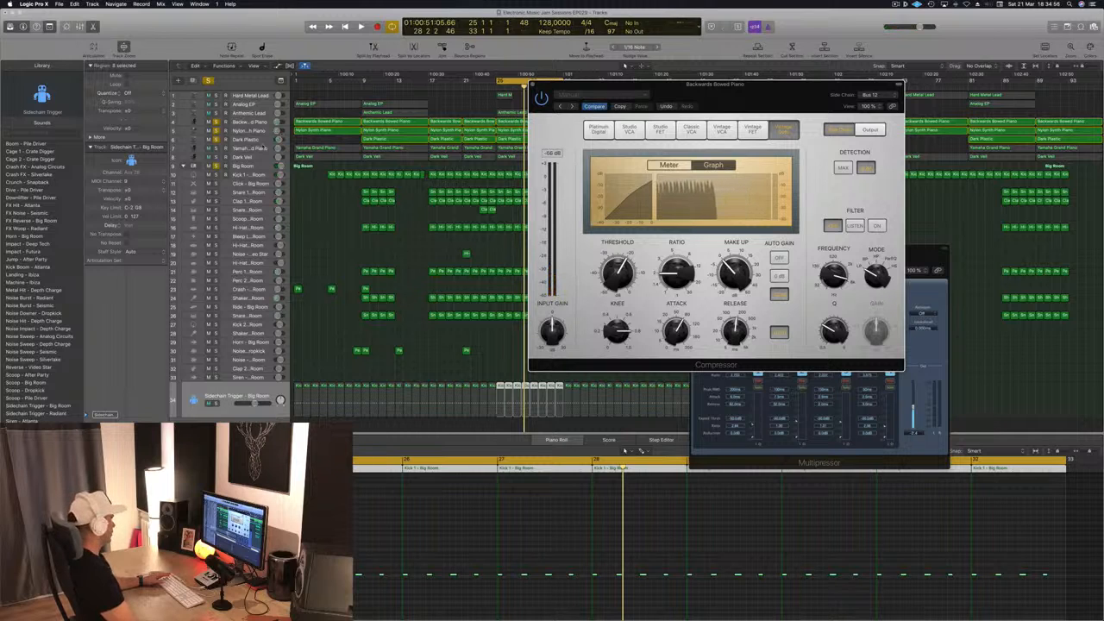
Step: Return from the Dark Plastic track to the Backwards Bowed Piano, recheck its Compressor during playback, and close the plug-in
click(242, 138)
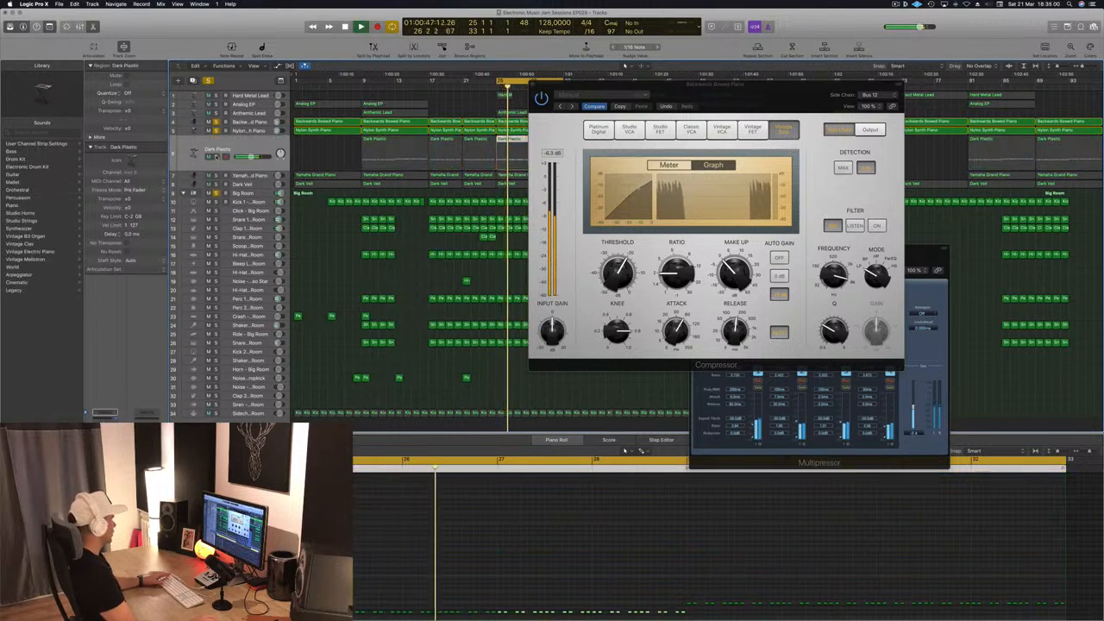
click(249, 123)
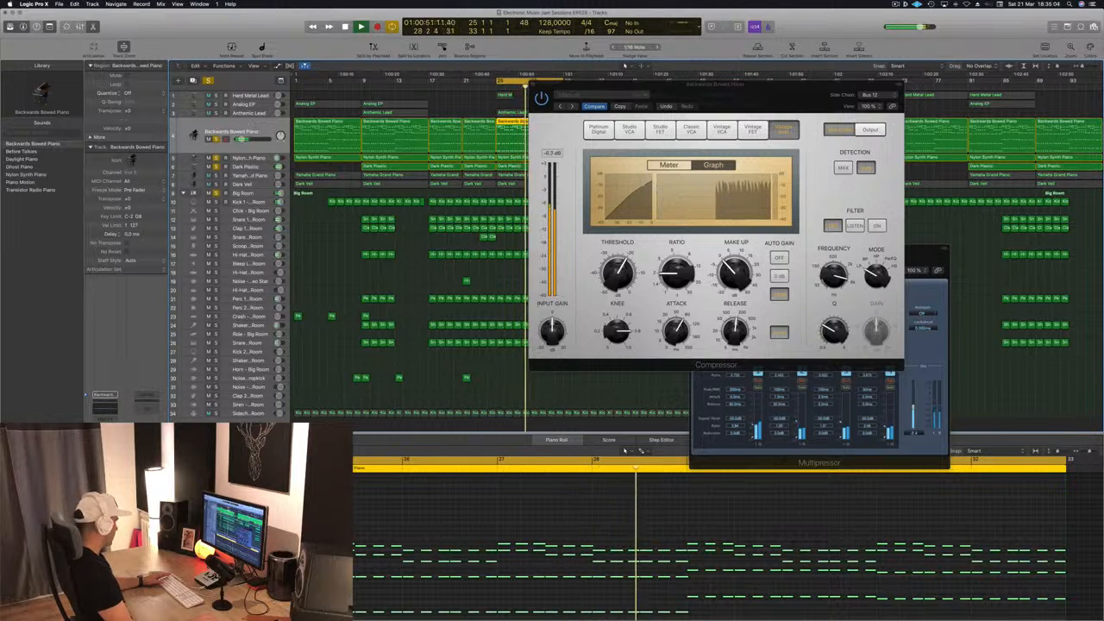
click(534, 85)
click(104, 447)
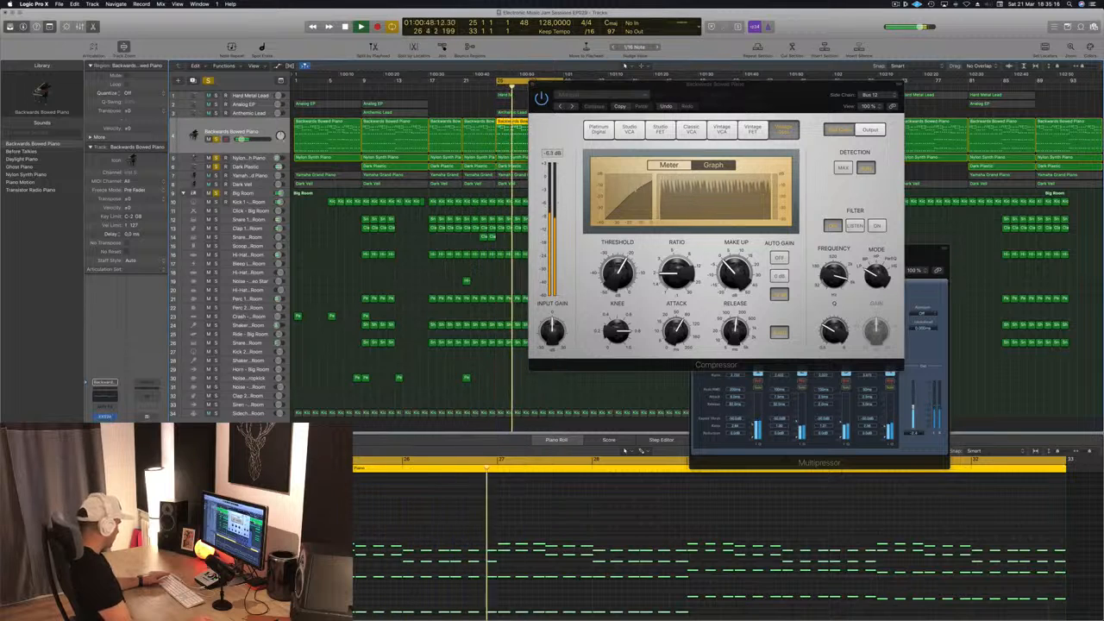
key(super+w)
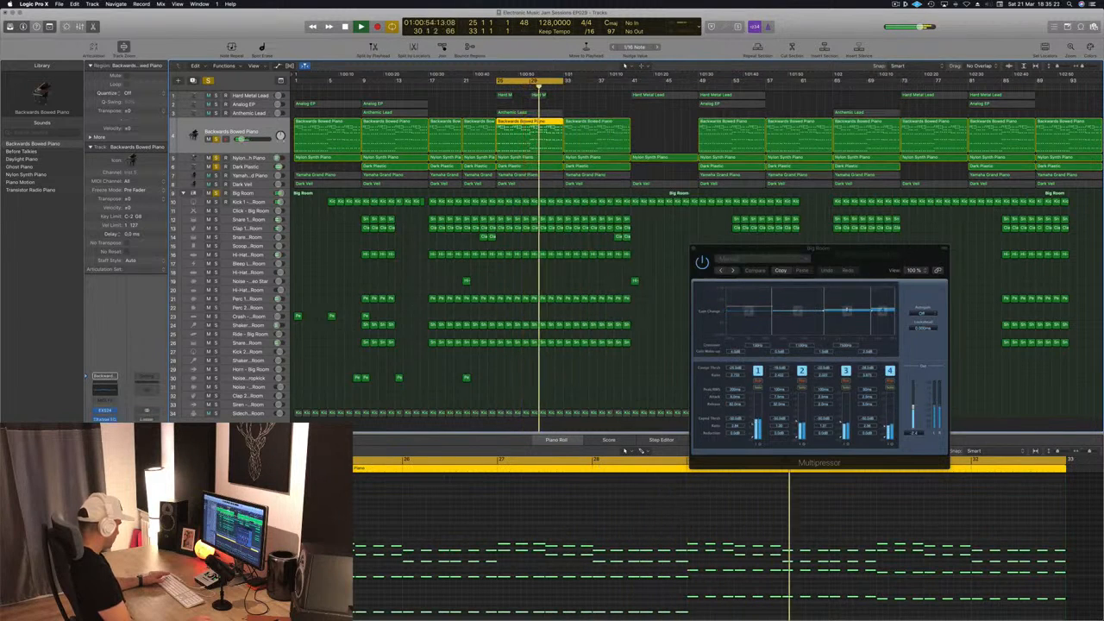
Step: Deselect the regions, turn off all track solos, and play the full mix from the loop's start
click(553, 102)
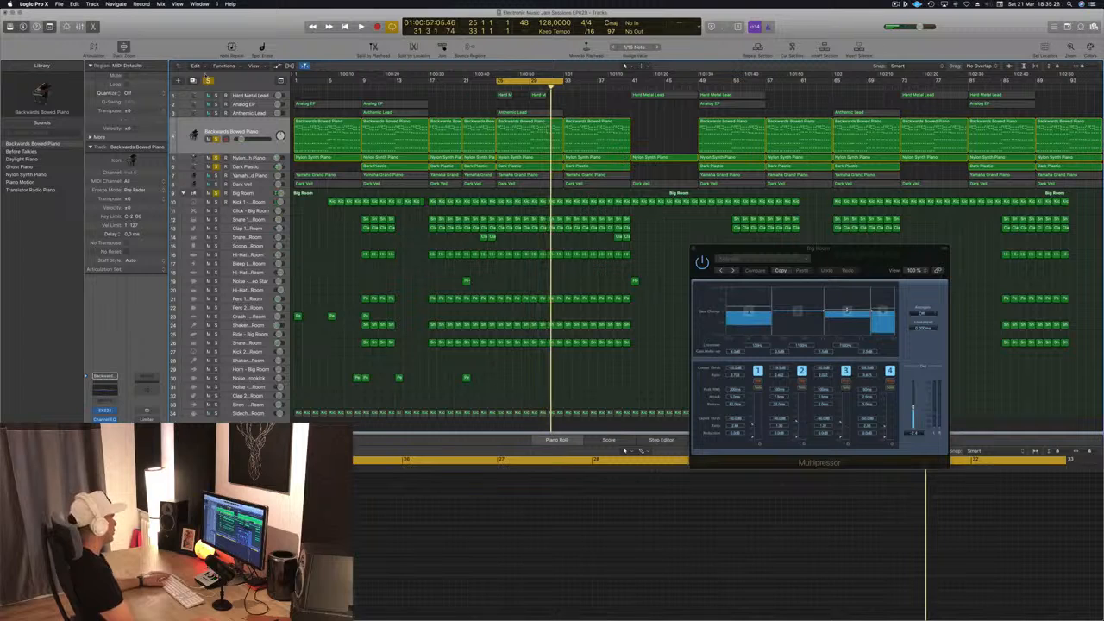
click(208, 81)
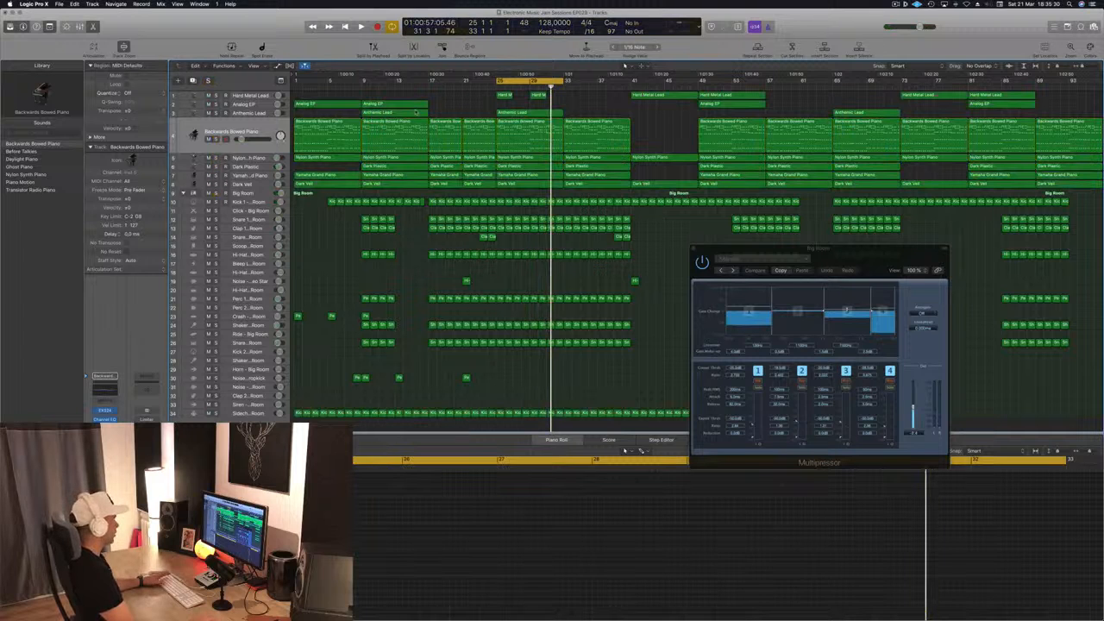
key(space)
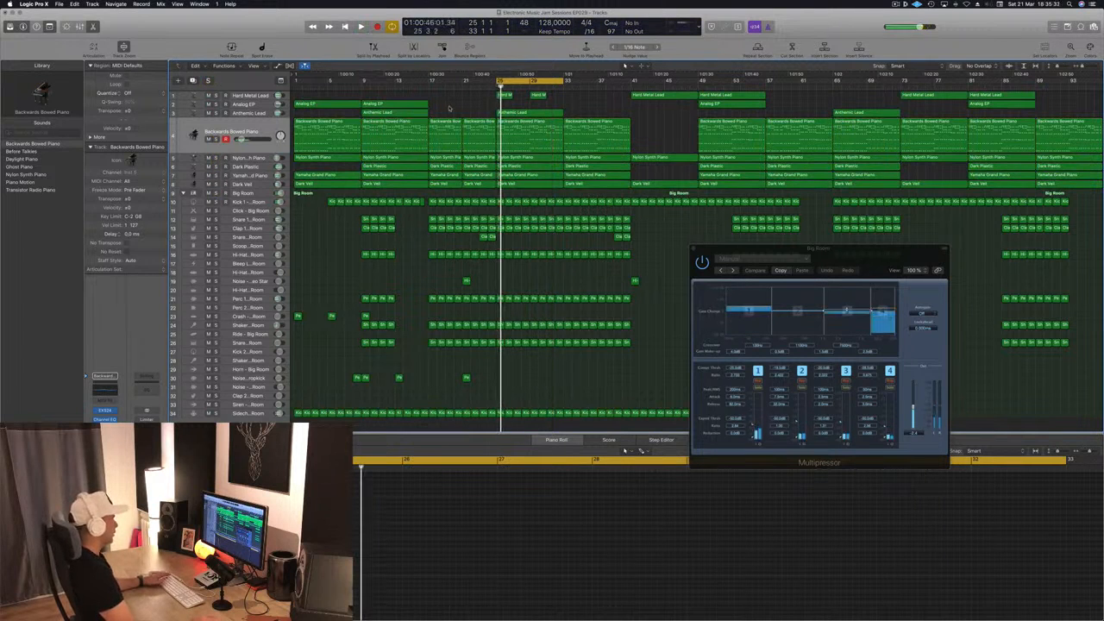
Step: Audition the Backwards Bowed Piano track soloed and back in the full mix, and stop playback
click(250, 132)
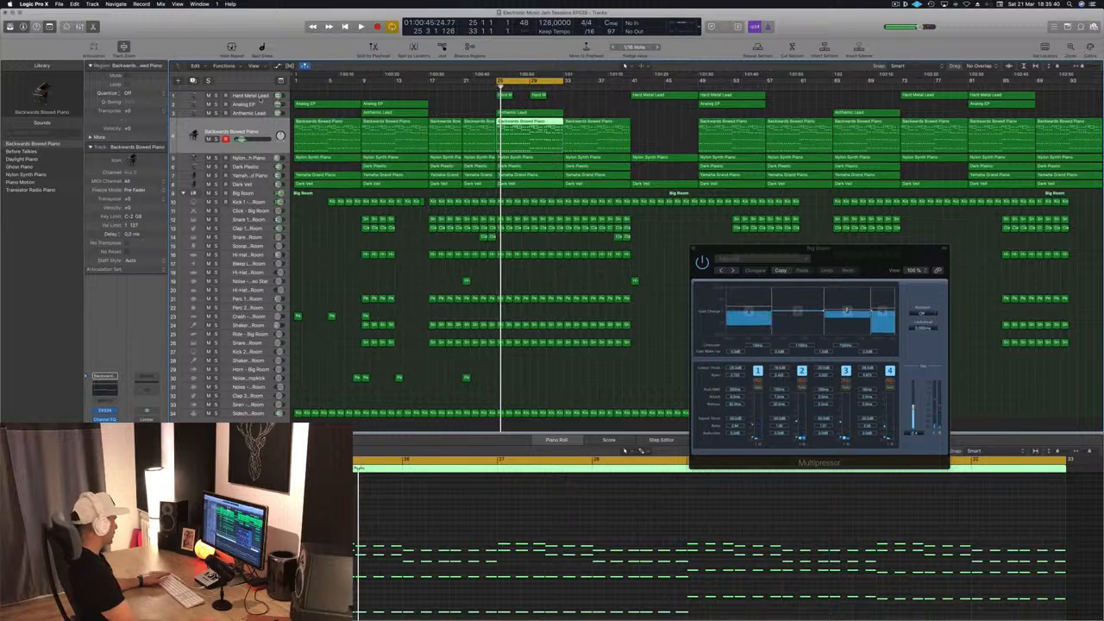
key(s)
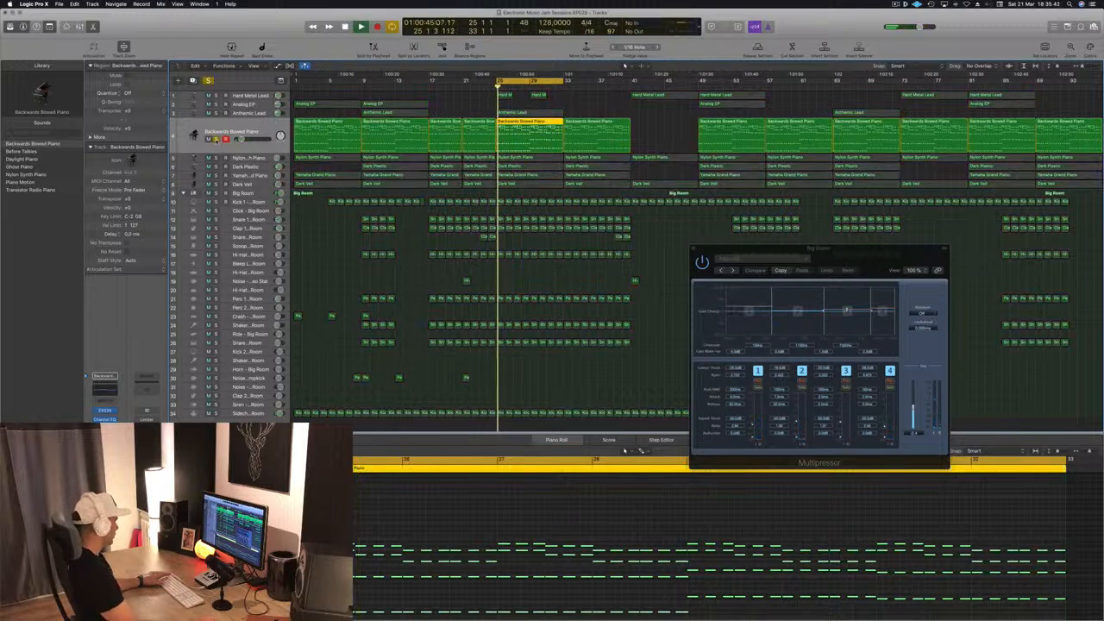
key(s)
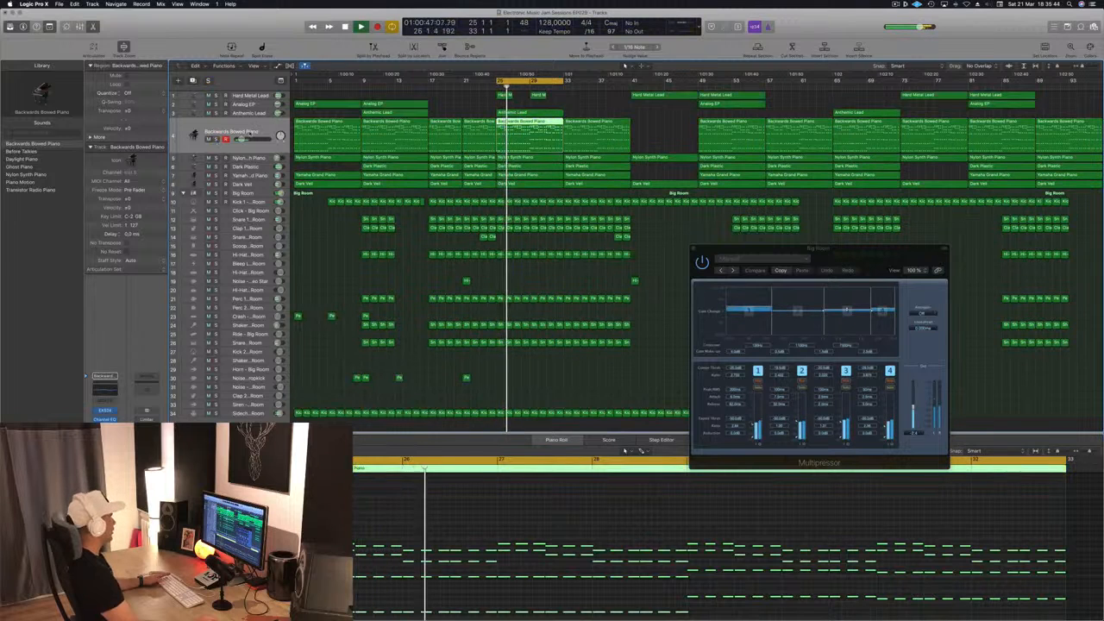
key(space)
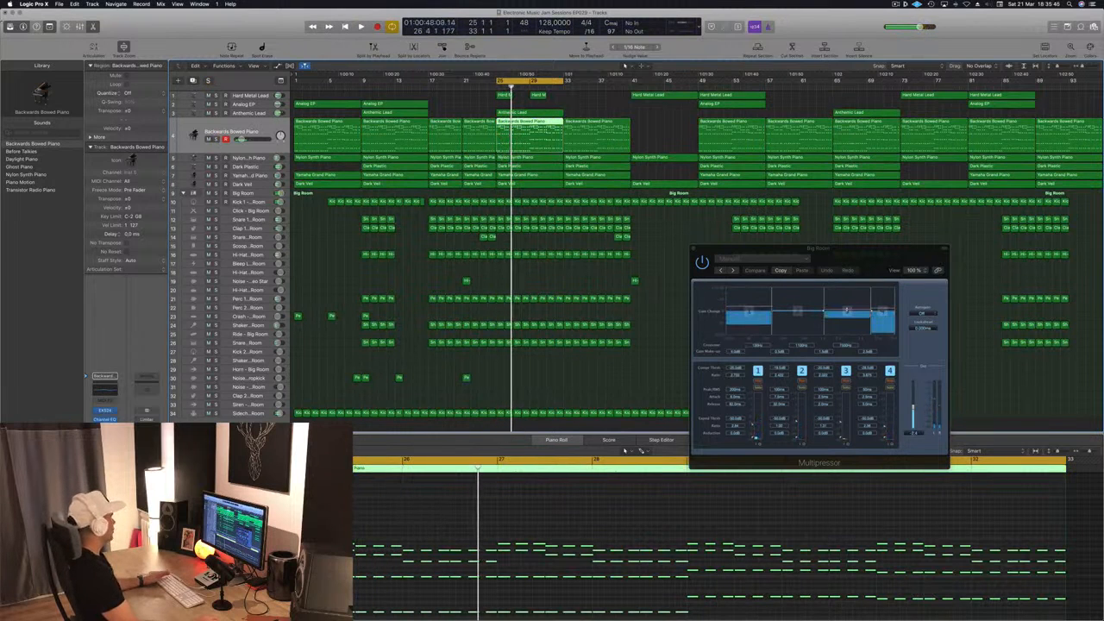
Step: Close the main project window and quit Logic Pro X, saving the changes to Electronic Music Jam Sessions EP029
click(6, 13)
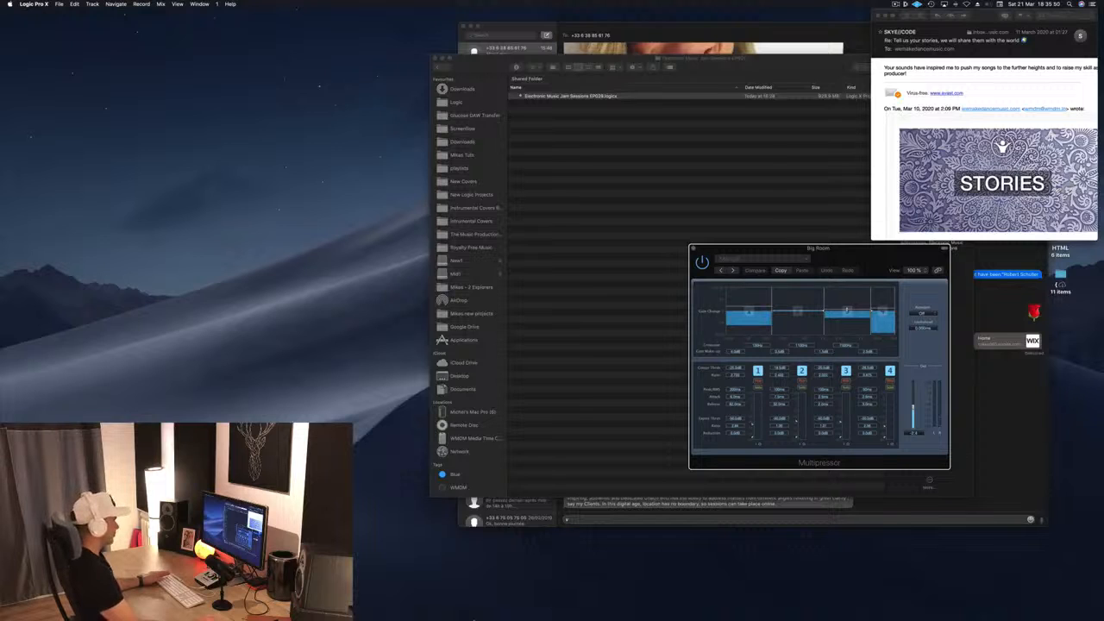
right_click(514, 604)
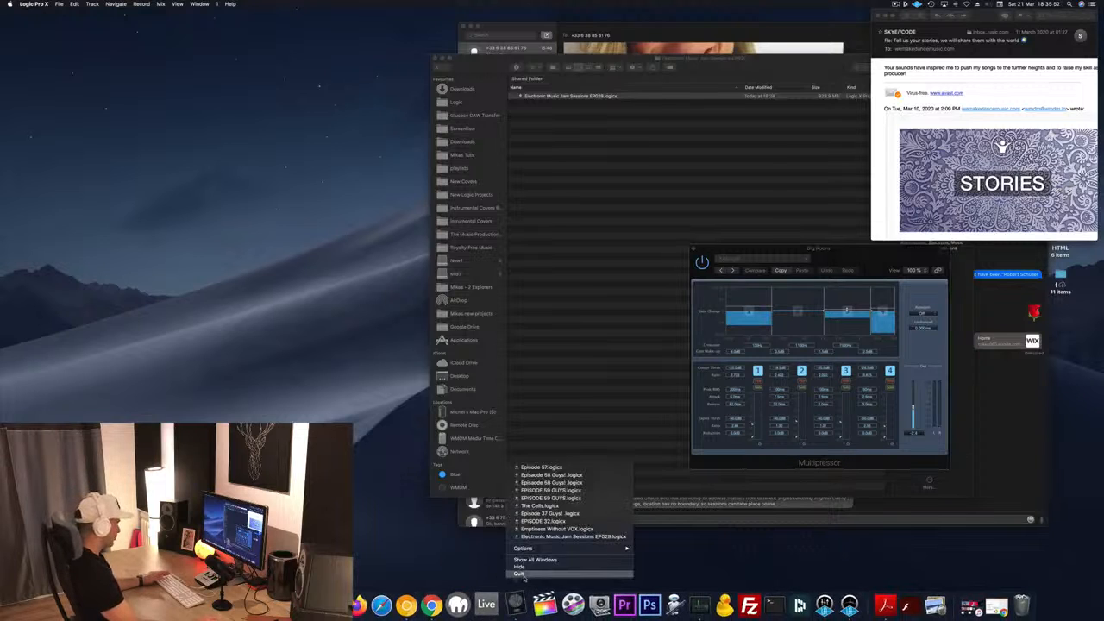
click(520, 575)
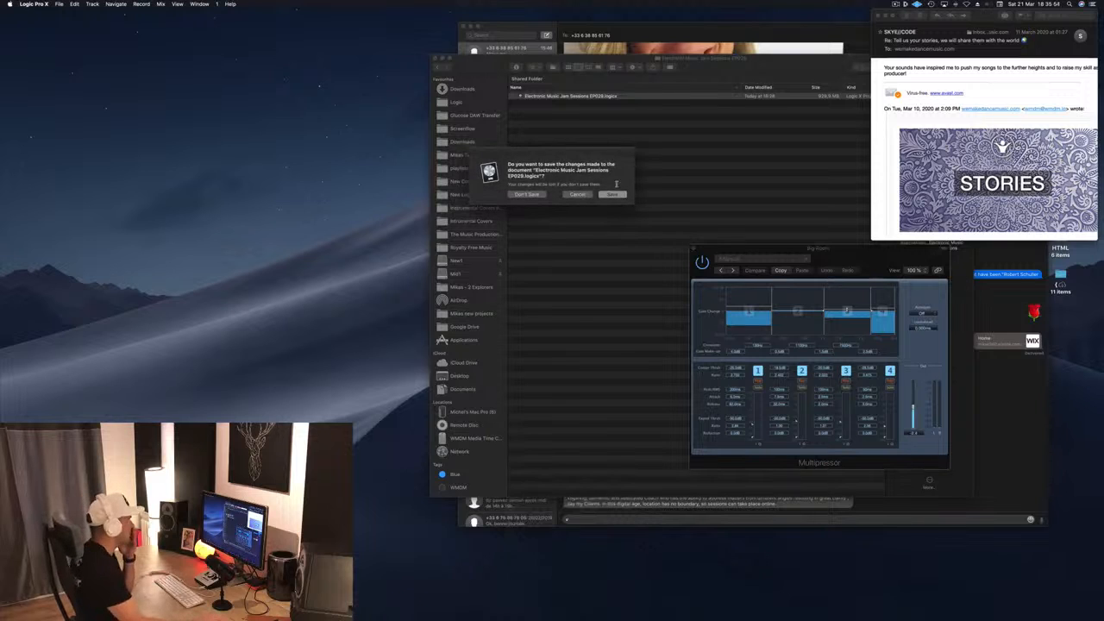
click(612, 194)
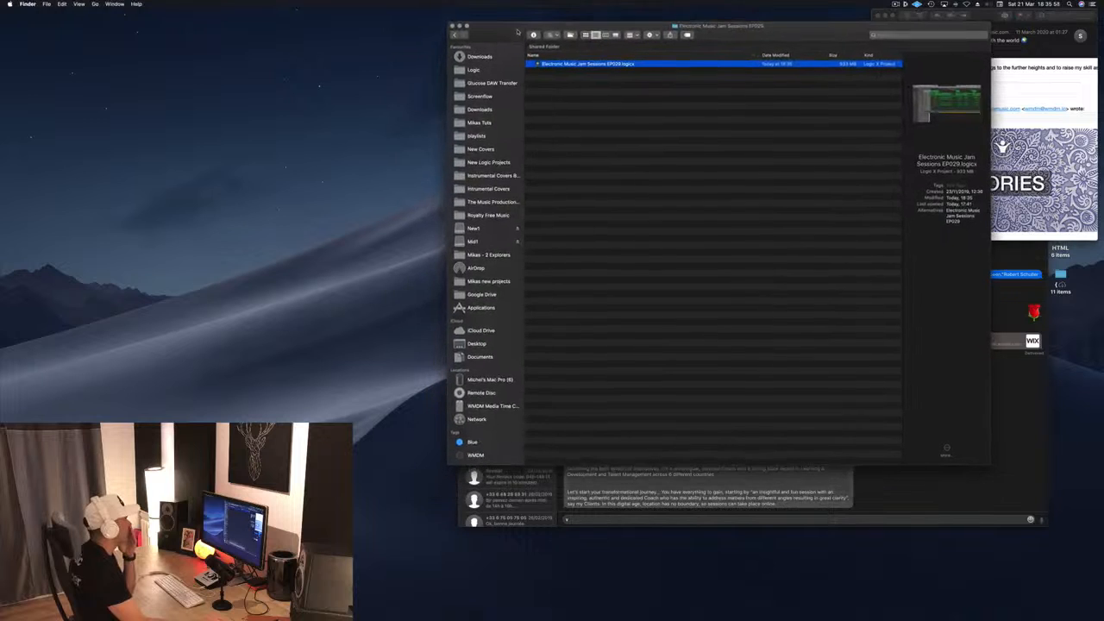
Step: Relaunch Logic Pro X and open the most recent project, Electronic Music Jam Sessions EP029
mouse_move(663, 619)
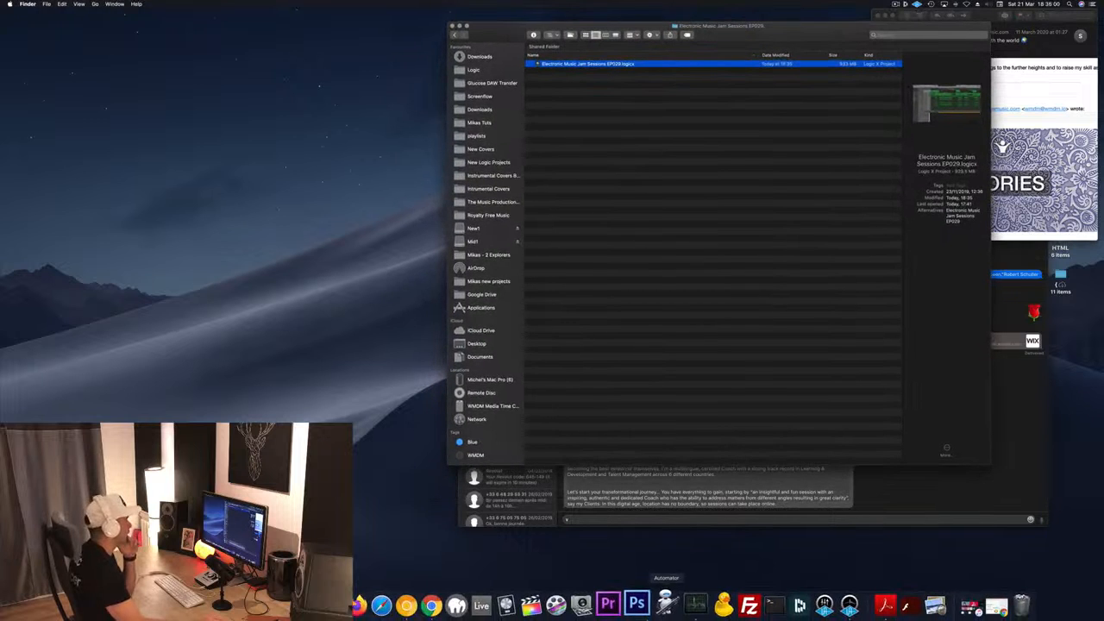
click(517, 605)
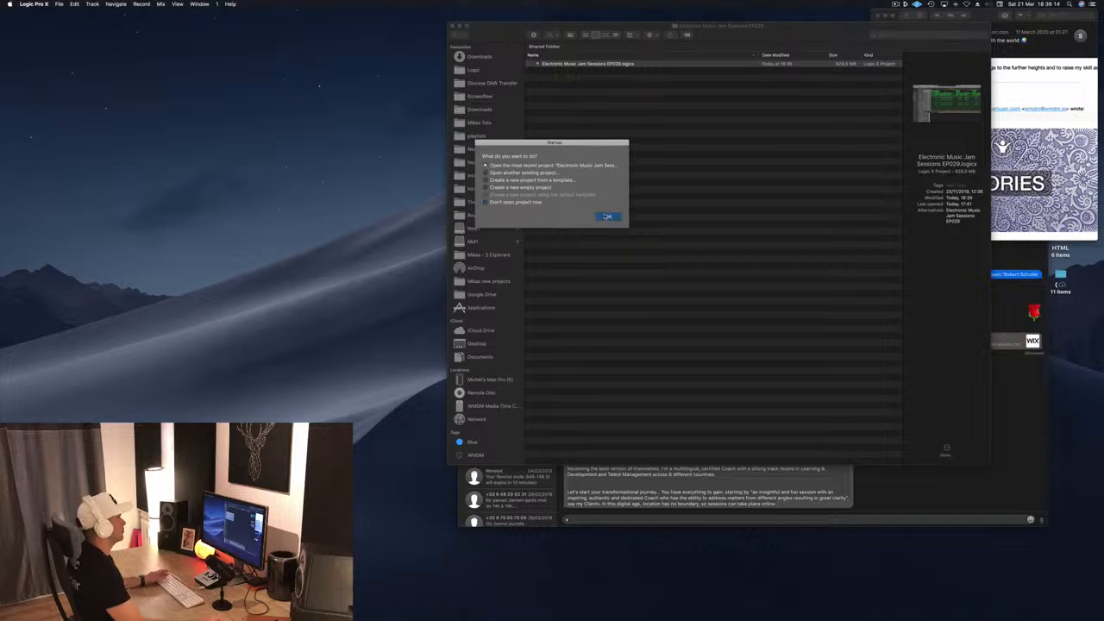
click(607, 217)
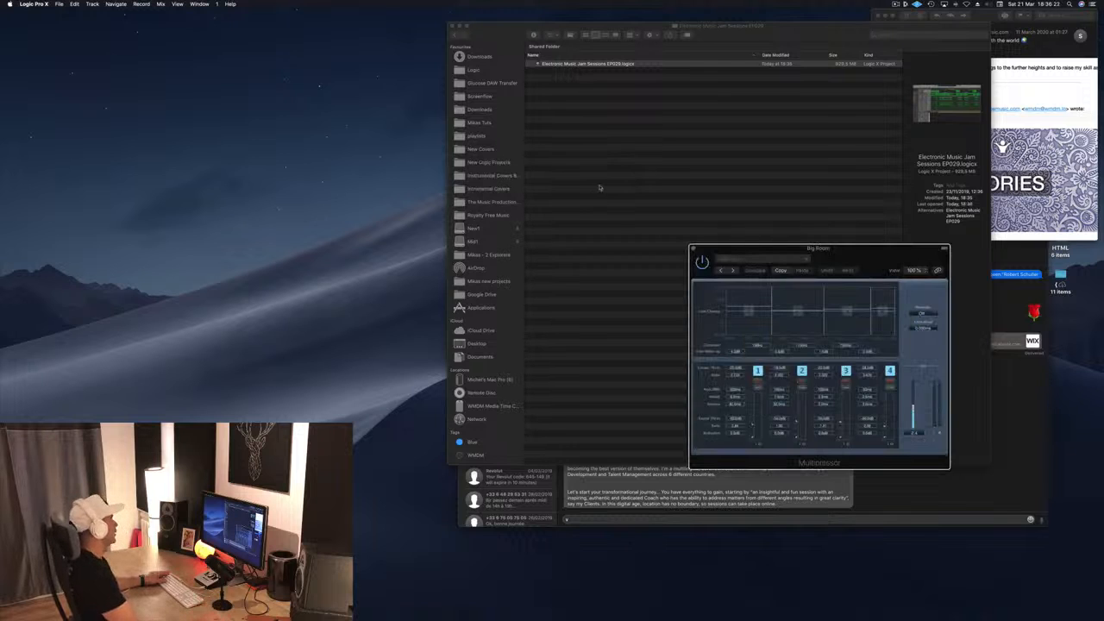
Step: Bring up the reopened project's main window with the track arrangement
click(177, 5)
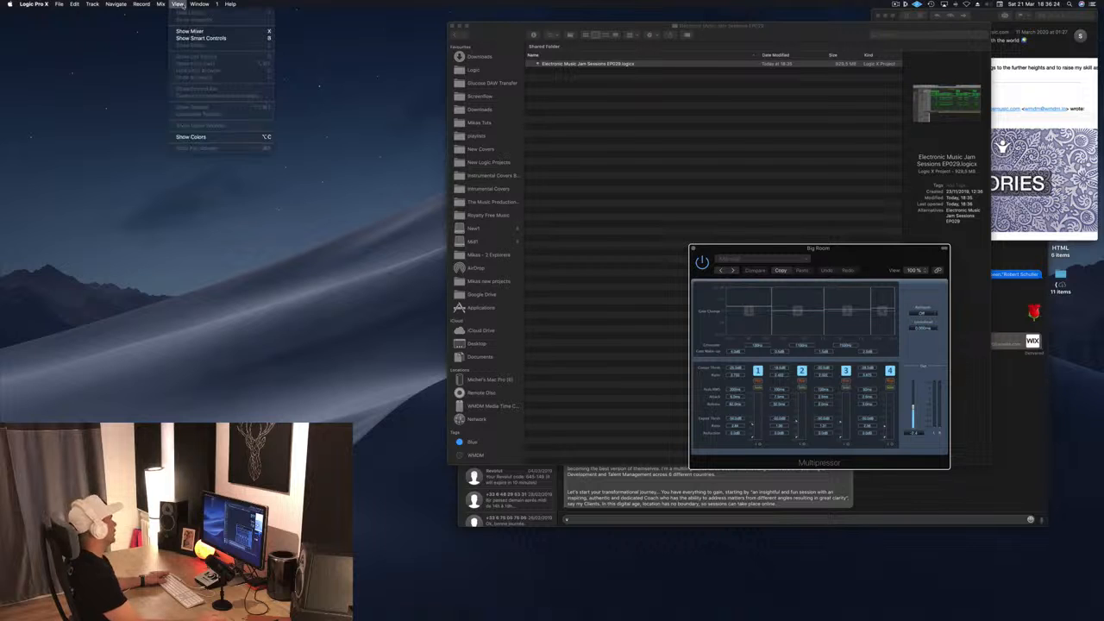
mouse_move(201, 5)
click(221, 50)
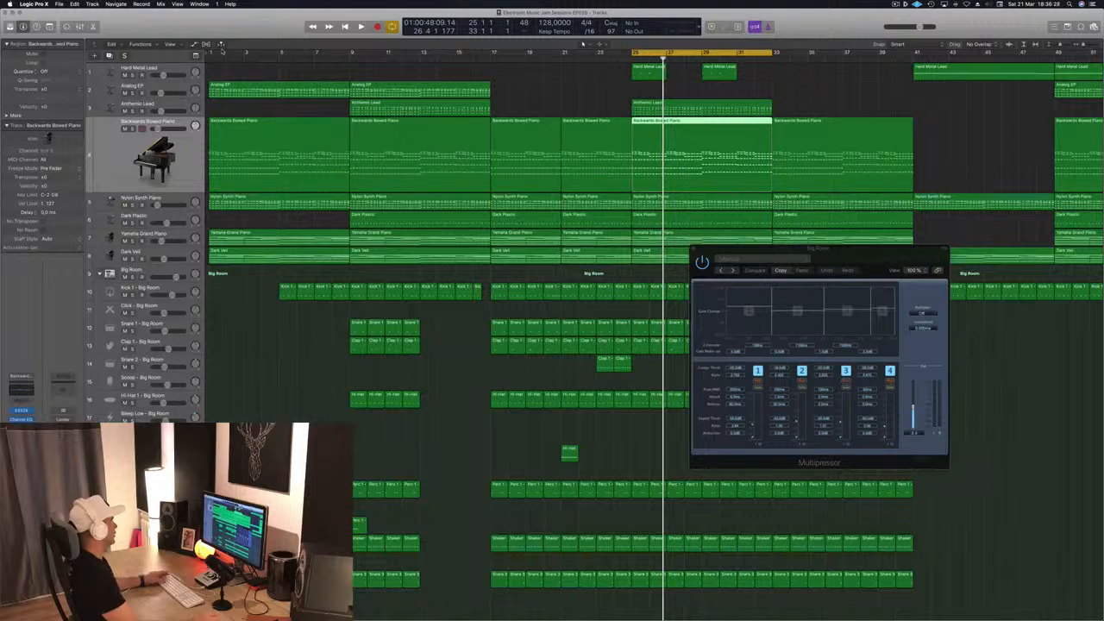
Step: Deselect the regions, play the loop, and open the Compressor on the Backwards Bowed Piano track during playback
click(522, 87)
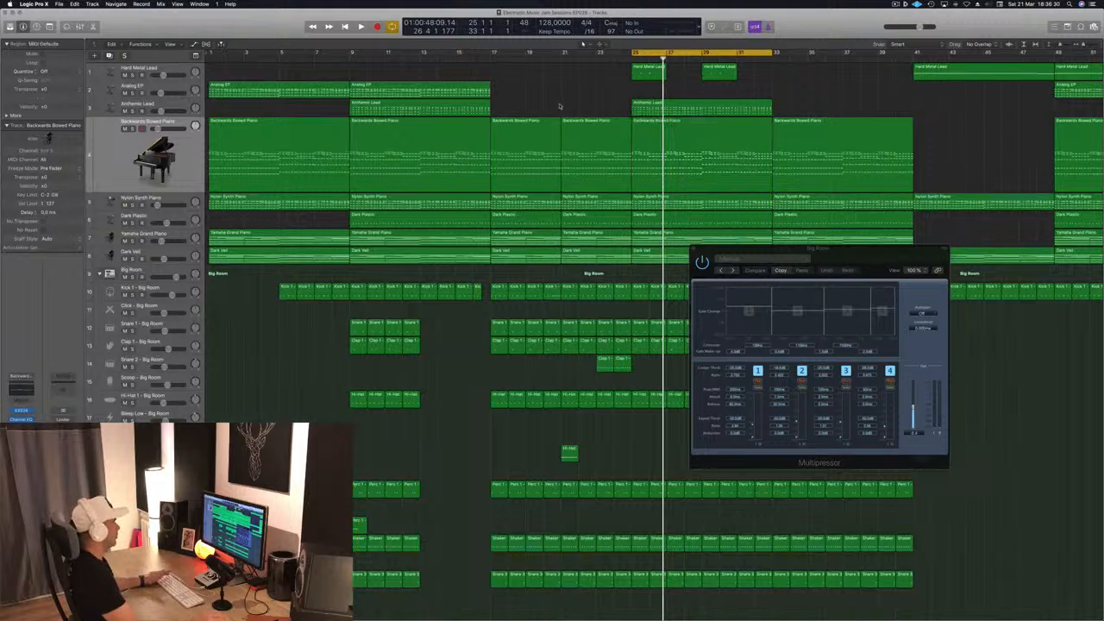
key(space)
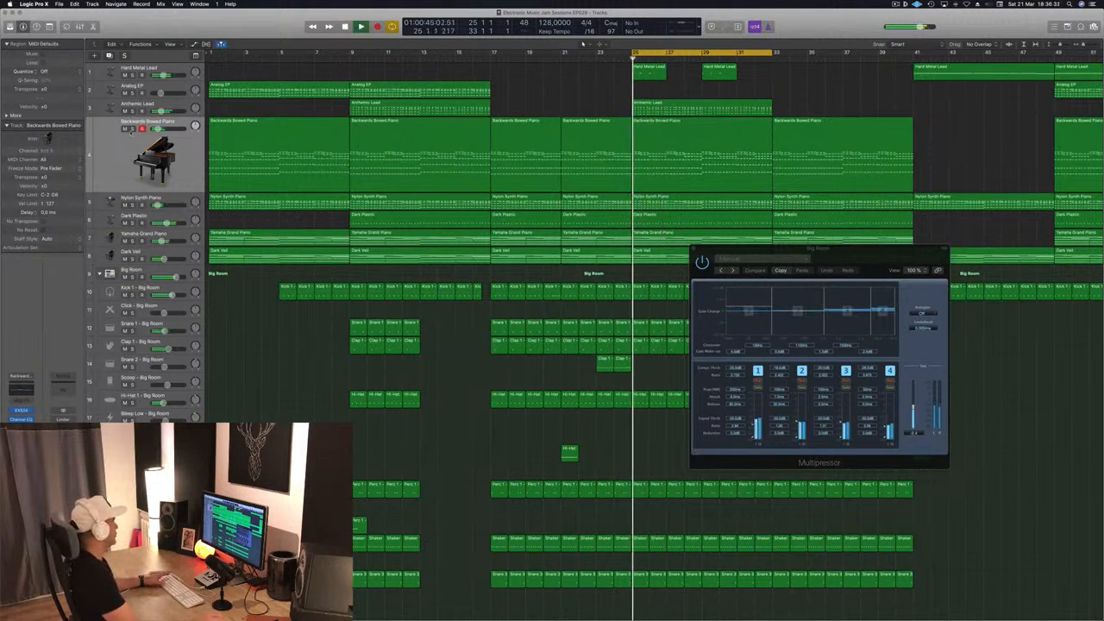
click(198, 130)
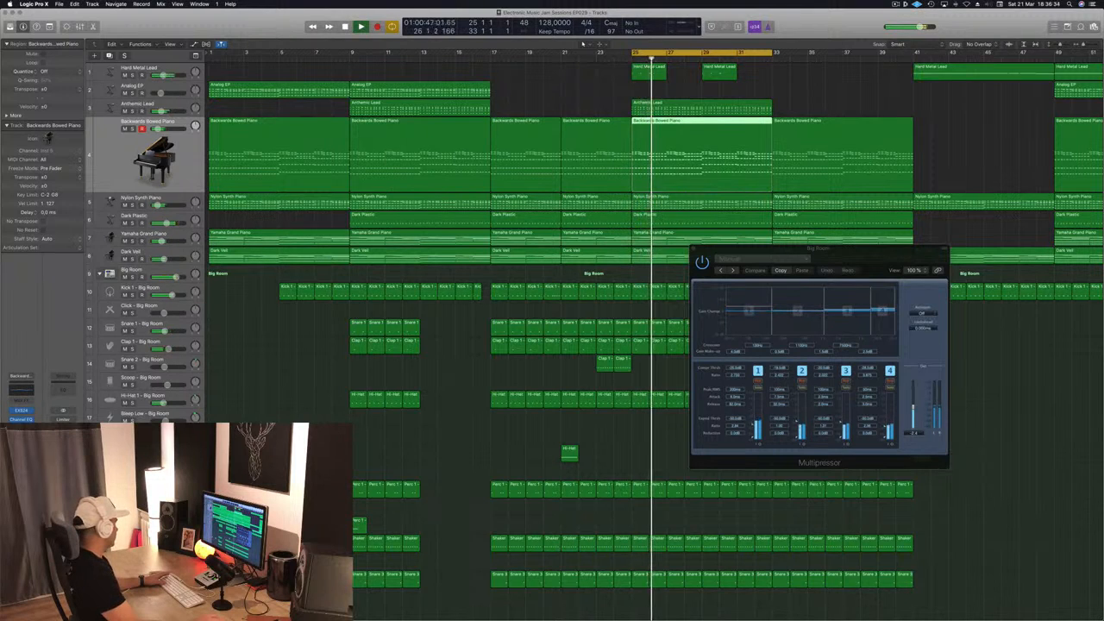
click(21, 429)
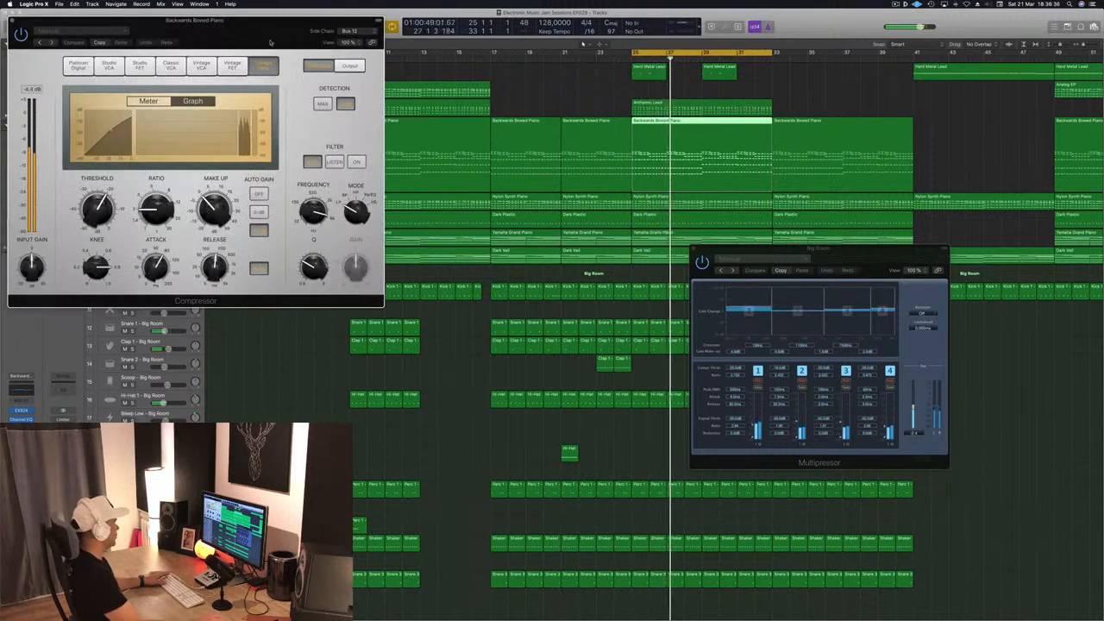
Step: Switch the Backwards Bowed Piano compressor to its Meter display and reselect Bus 12 (Sidechain Trigger) as the side chain source
drag(270, 42, 700, 130)
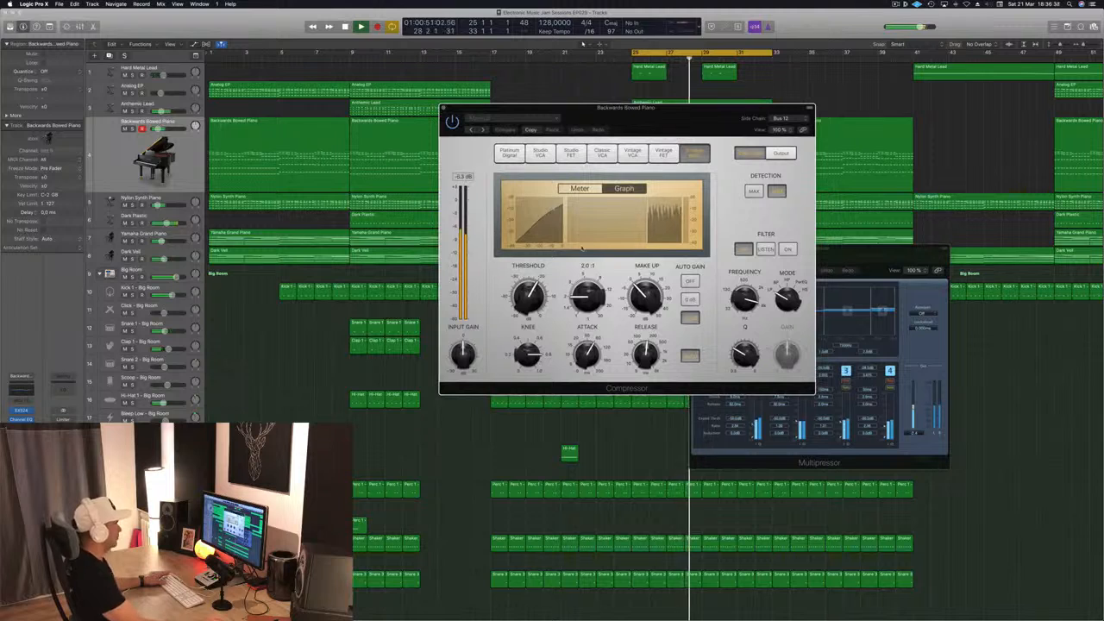
click(580, 188)
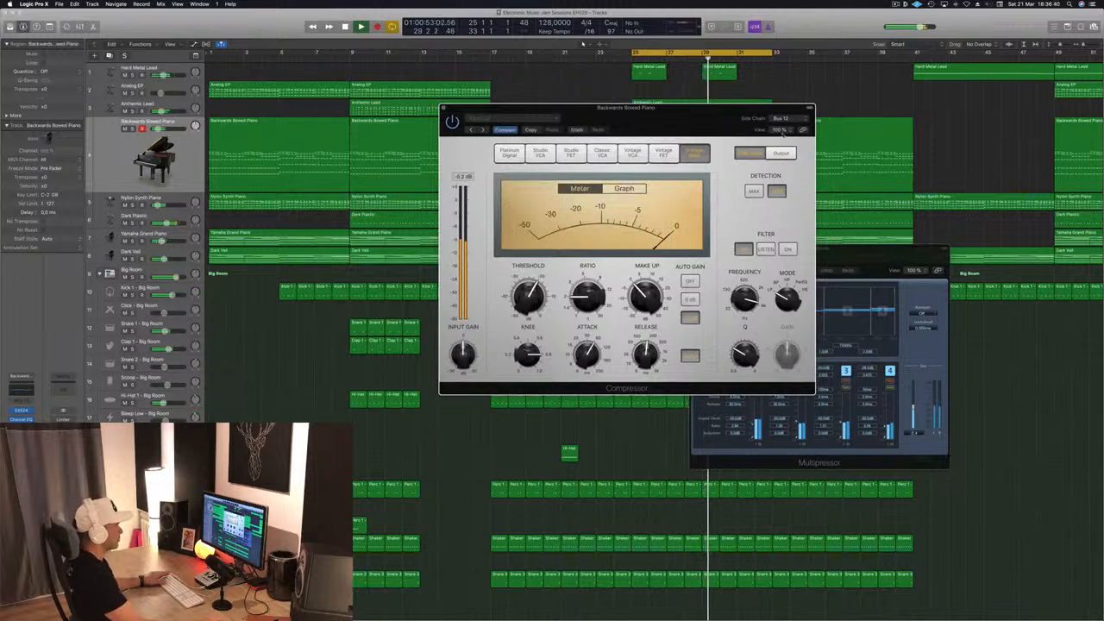
click(782, 119)
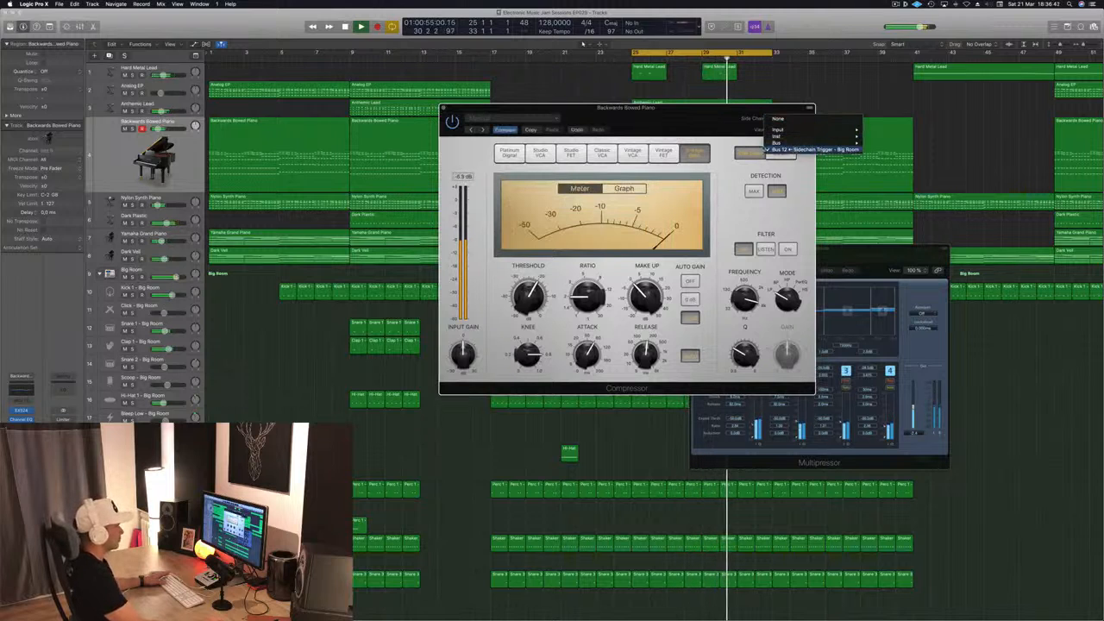
click(802, 149)
drag(719, 116, 661, 102)
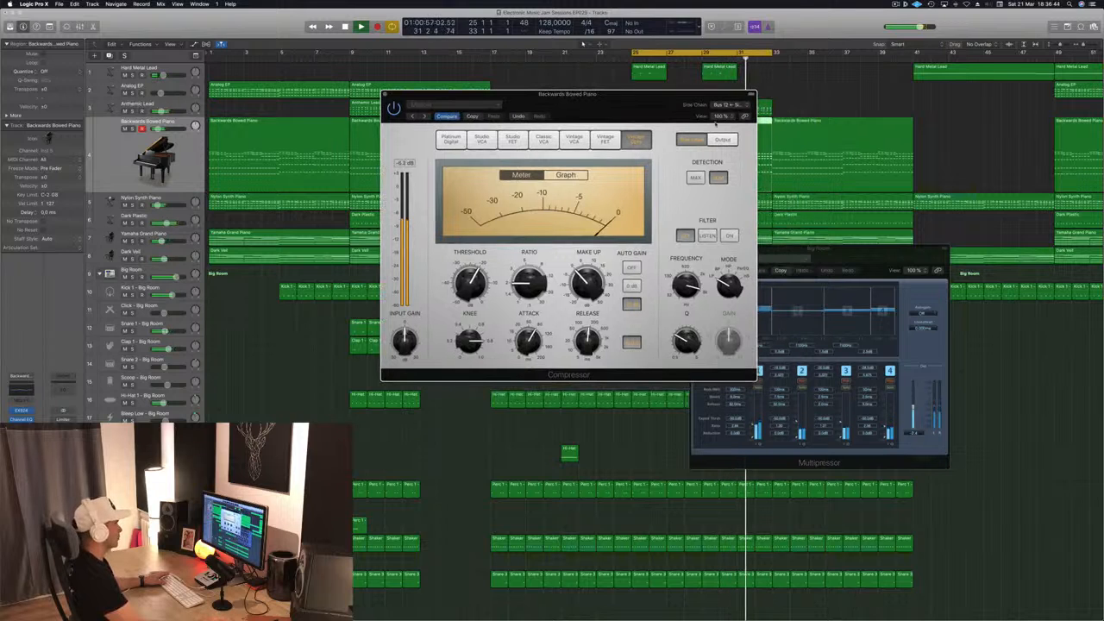
Step: Look at the compressor's Output settings and return to its Side Chain settings
click(717, 141)
click(693, 140)
drag(595, 109, 615, 105)
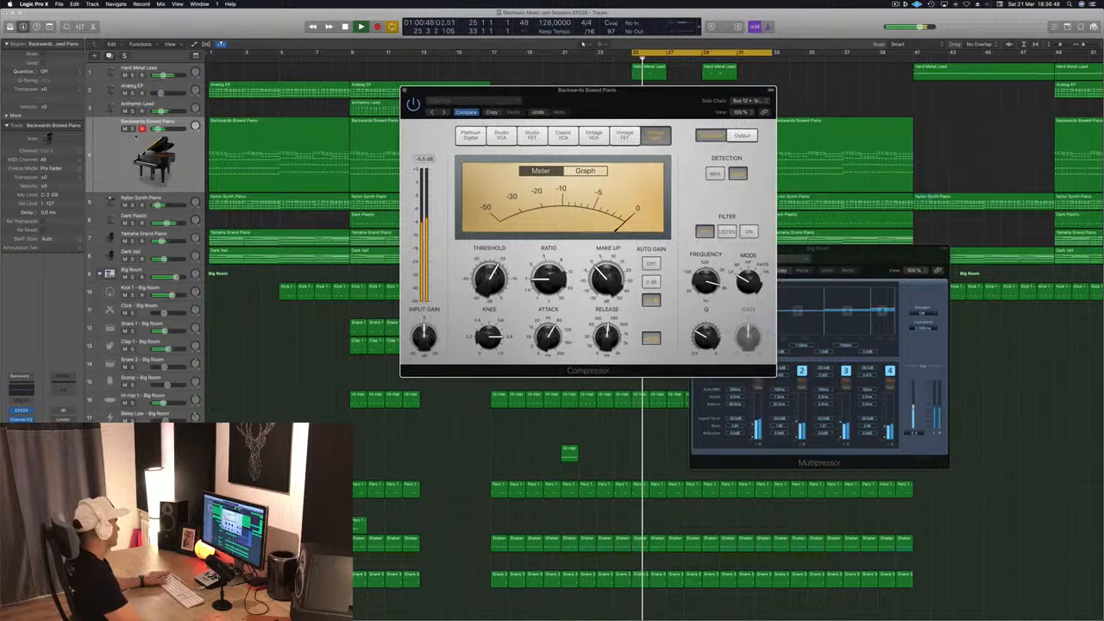
Step: Solo the Backwards Bowed Piano track and reopen its compressor beside the track headers
click(132, 128)
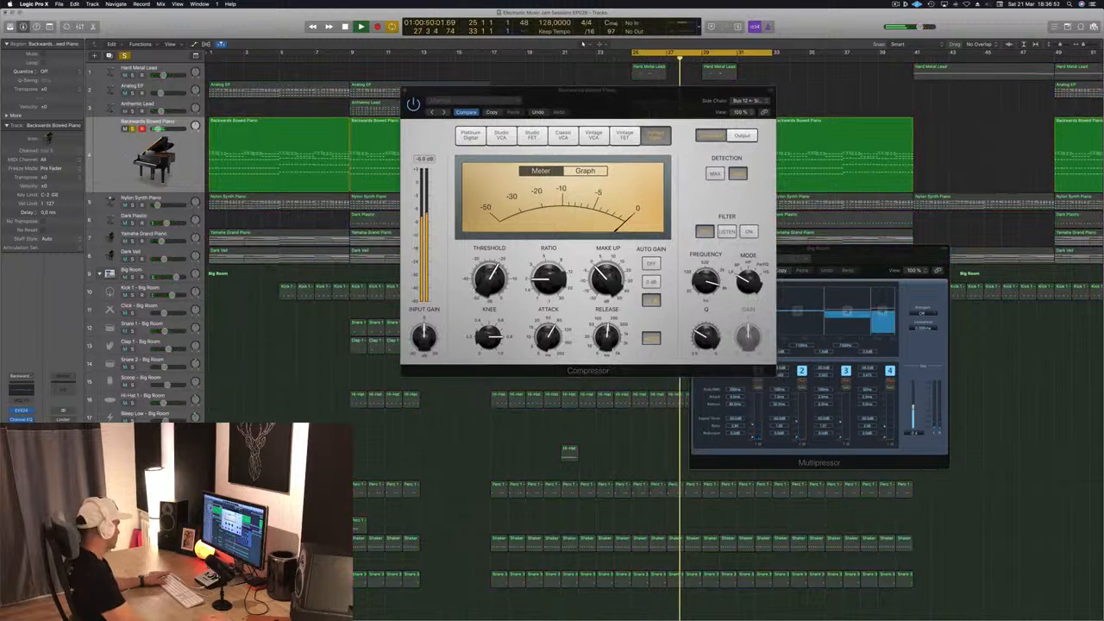
key(super+w)
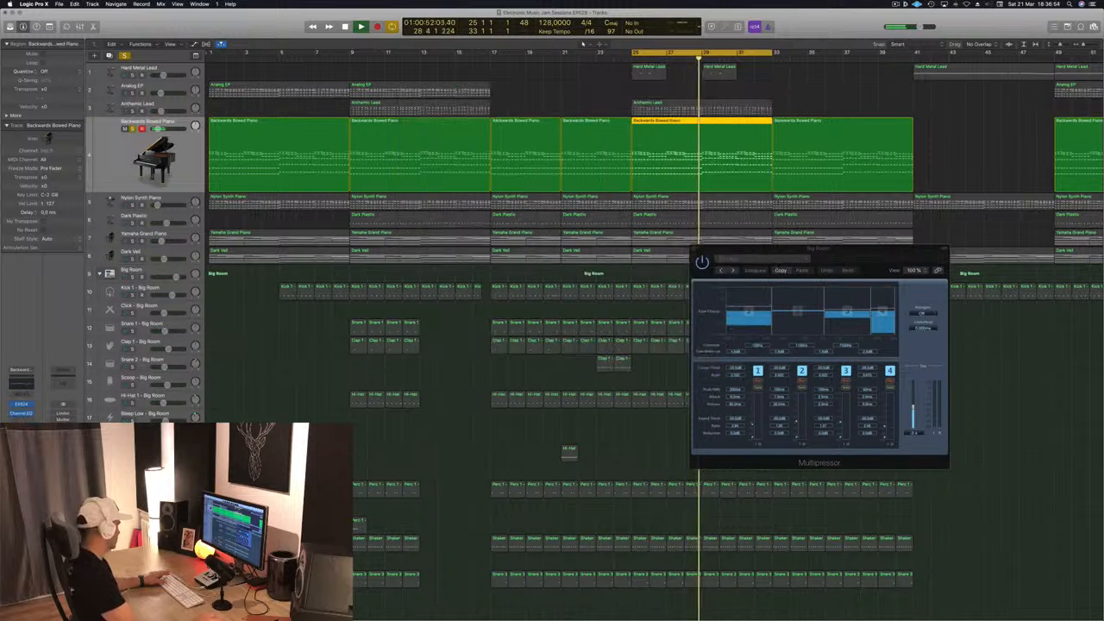
click(22, 422)
drag(250, 35, 817, 144)
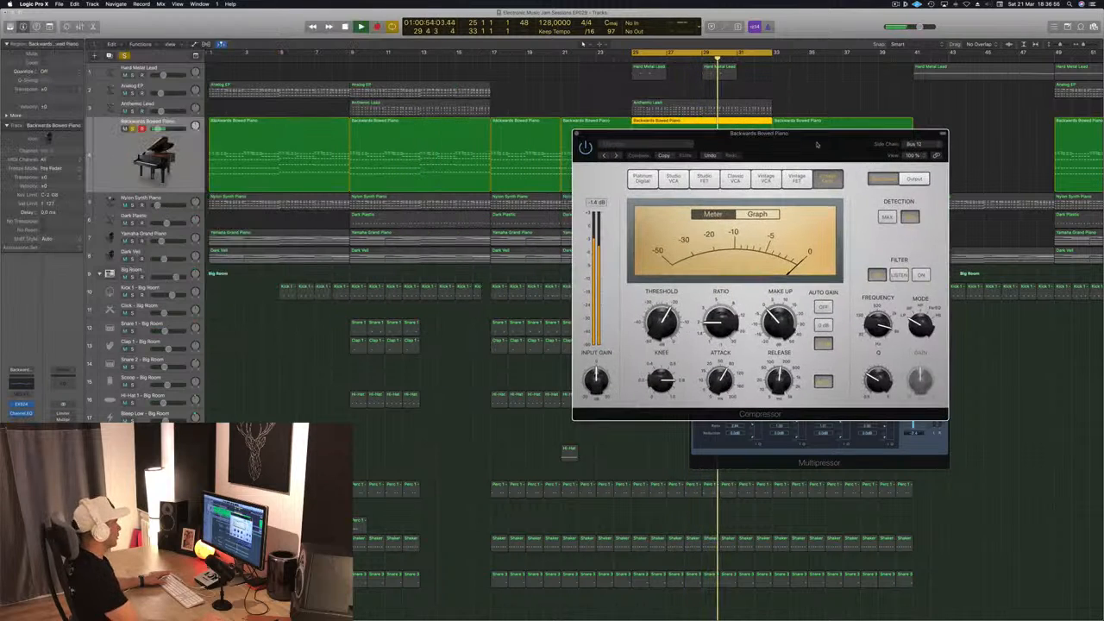
Step: Try Bus 9 (Kick 1, Kick 2) as the compressor's side chain source, and restore Bus 12 (Sidechain Trigger)
click(934, 146)
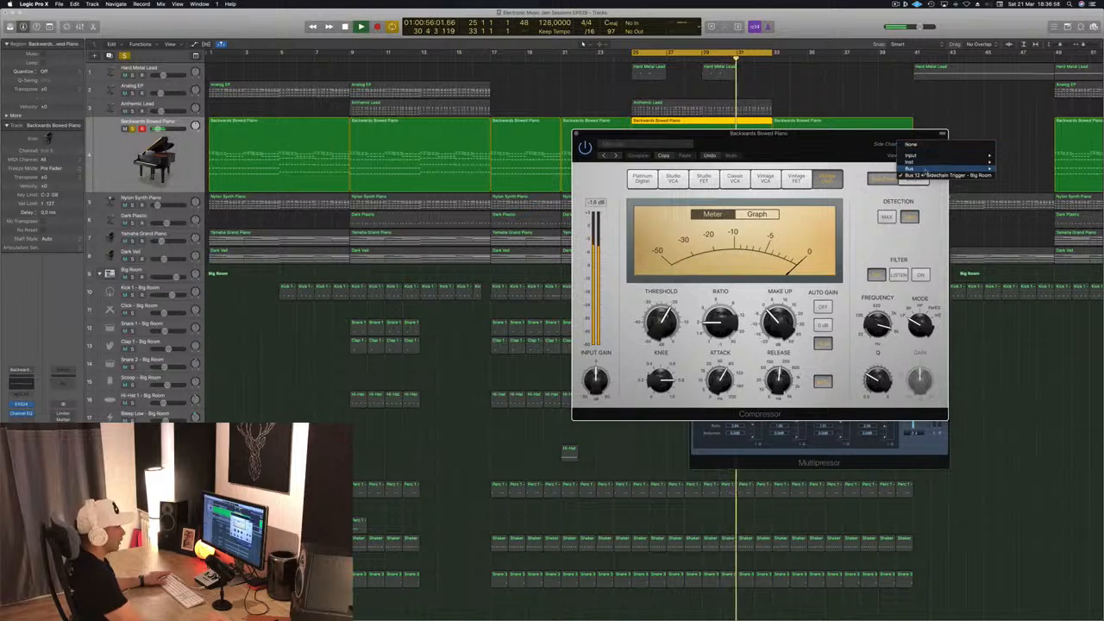
mouse_move(929, 165)
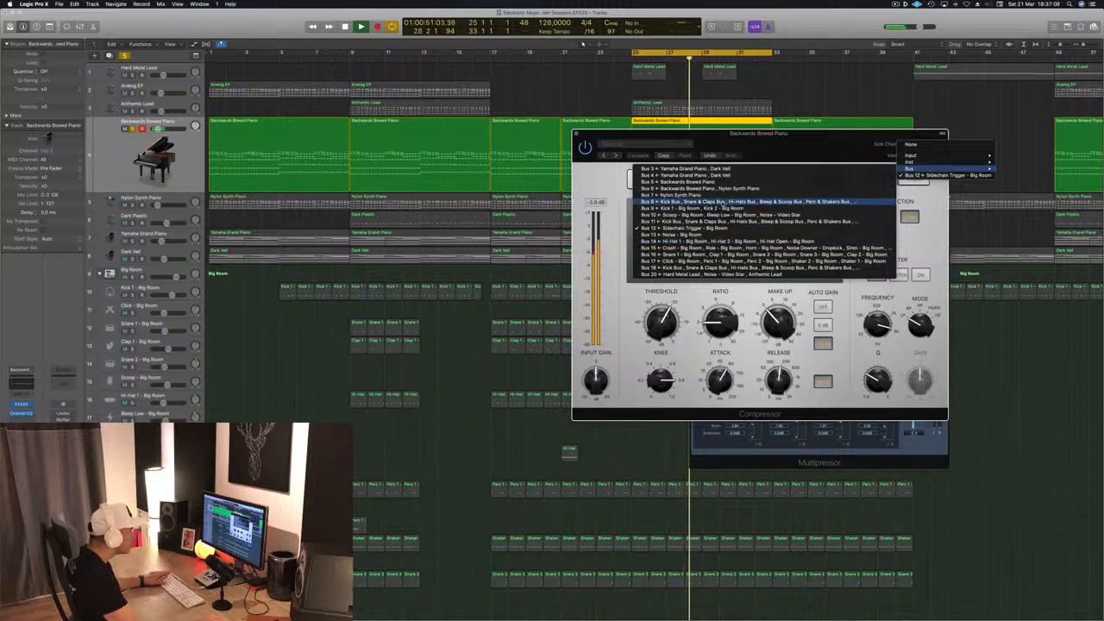
click(716, 208)
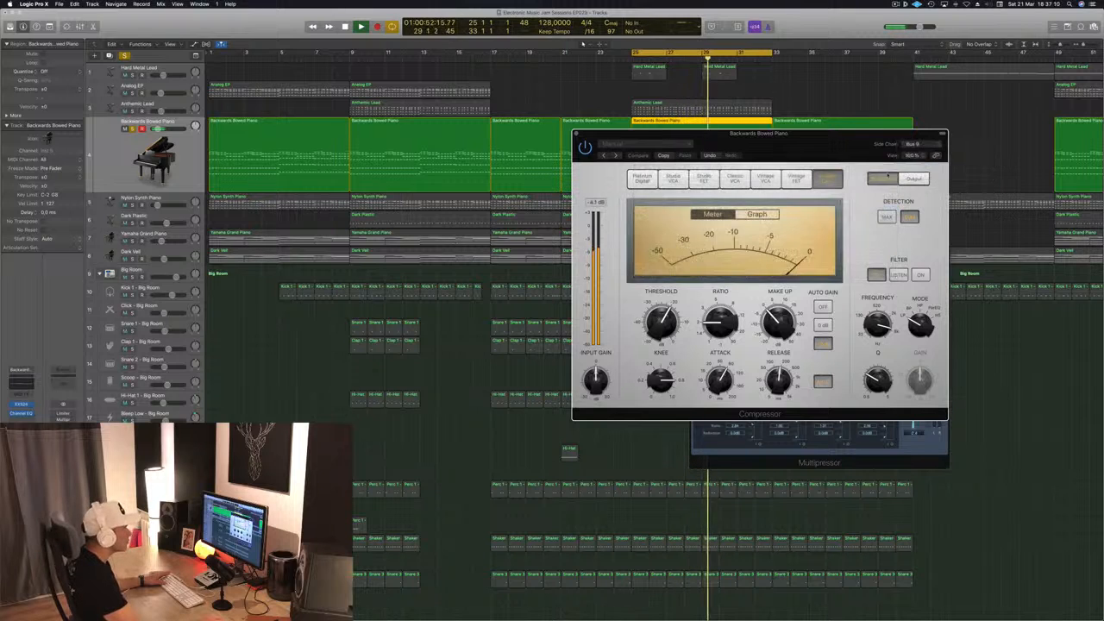
click(918, 142)
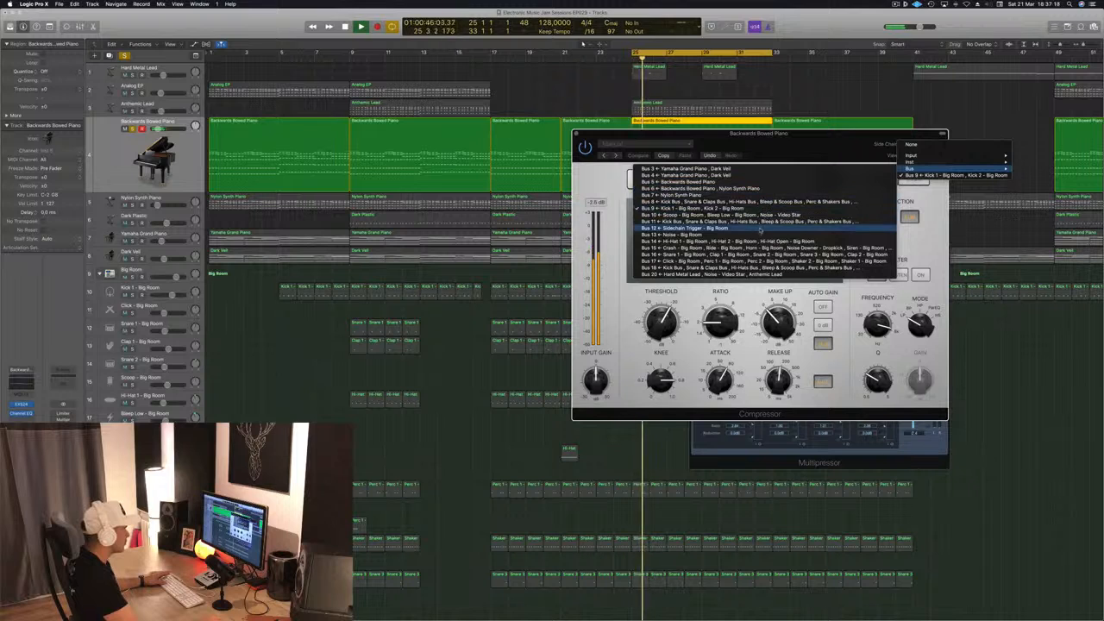
key(Escape)
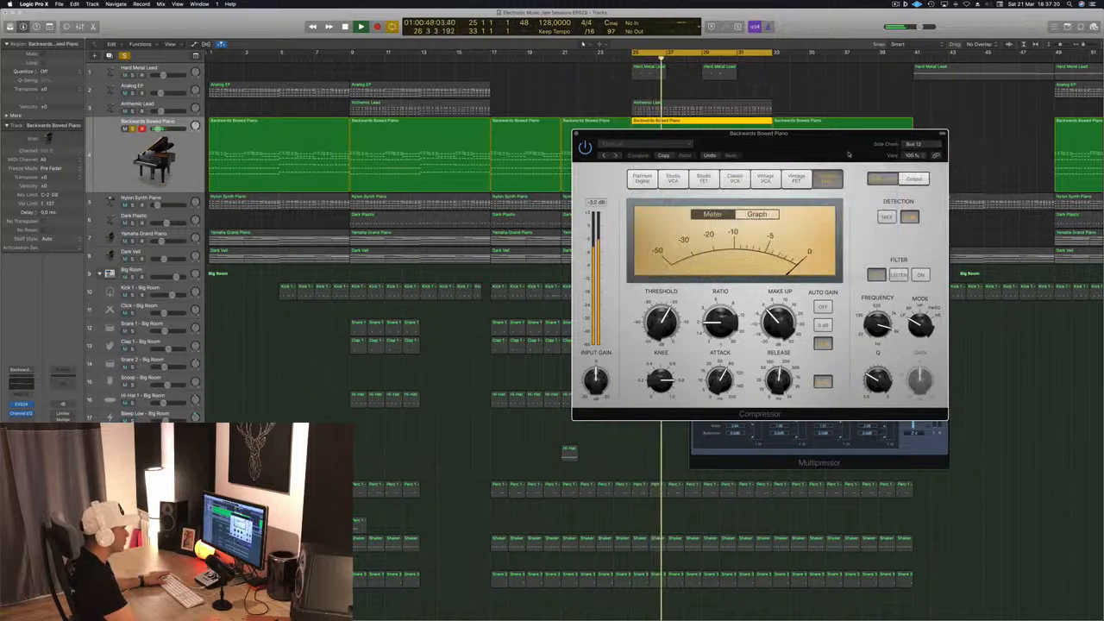
drag(846, 152, 831, 133)
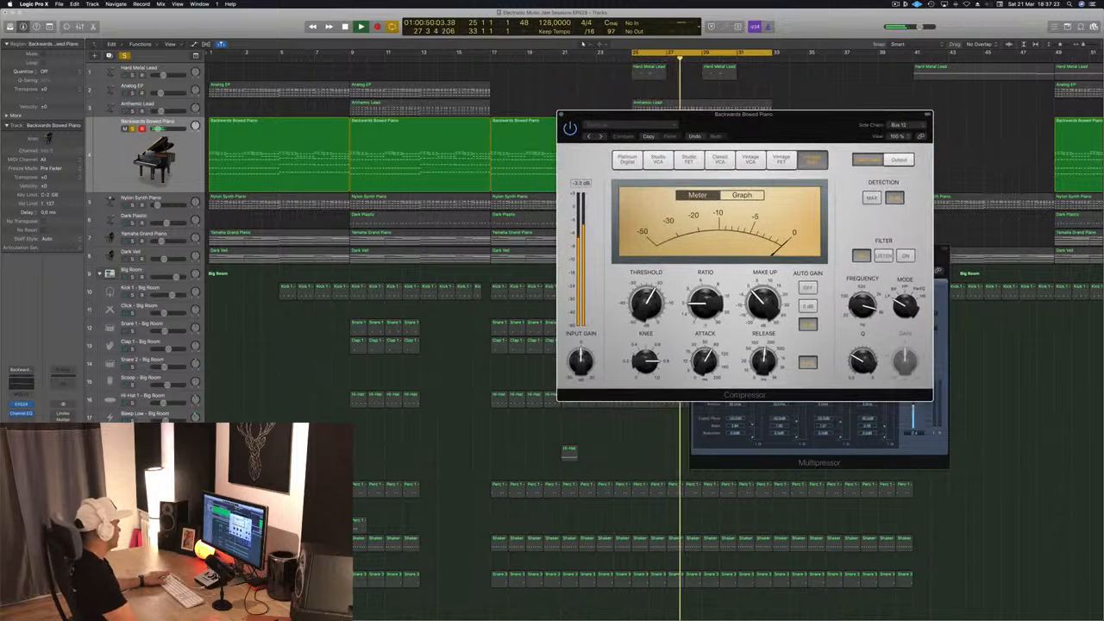
Step: Locate and select the Sidechain Trigger - Big Room track further down the track list
scroll(583, 43, down, 5)
scroll(583, 43, up, 1)
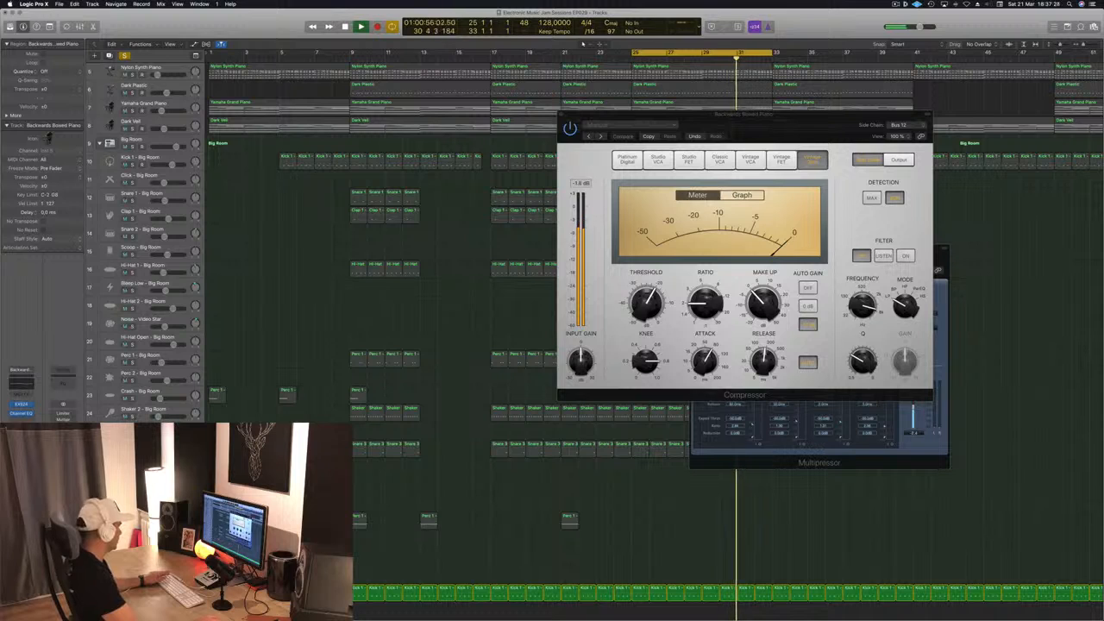
click(147, 591)
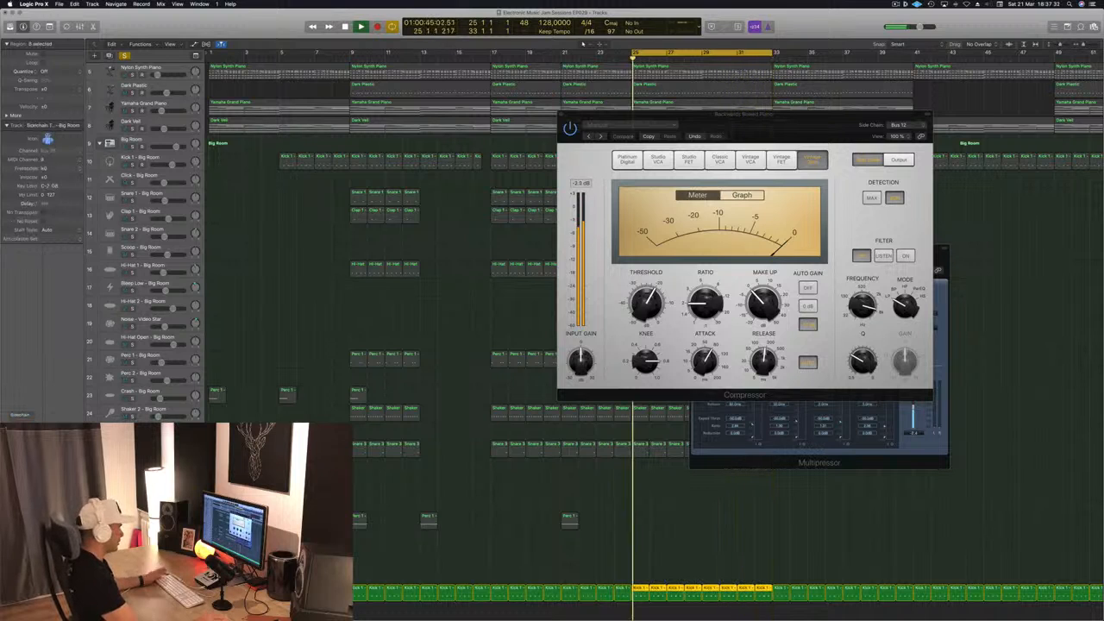
Step: Select the Nylon Synth Piano track and solo it together with the Backwards Bowed Piano
scroll(395, 331, up, 4)
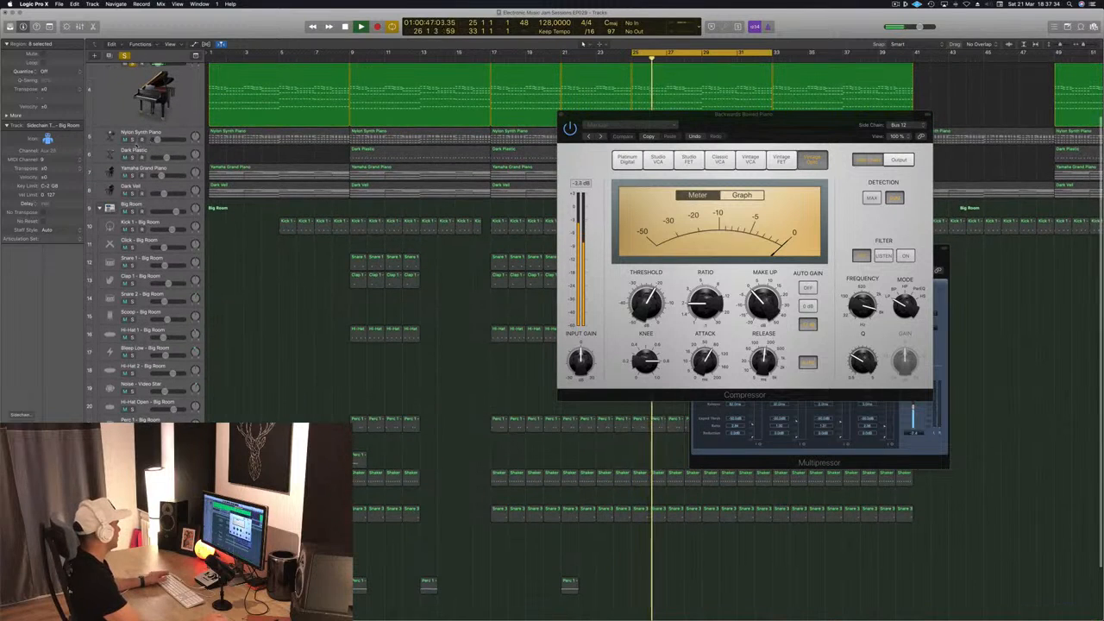
click(146, 135)
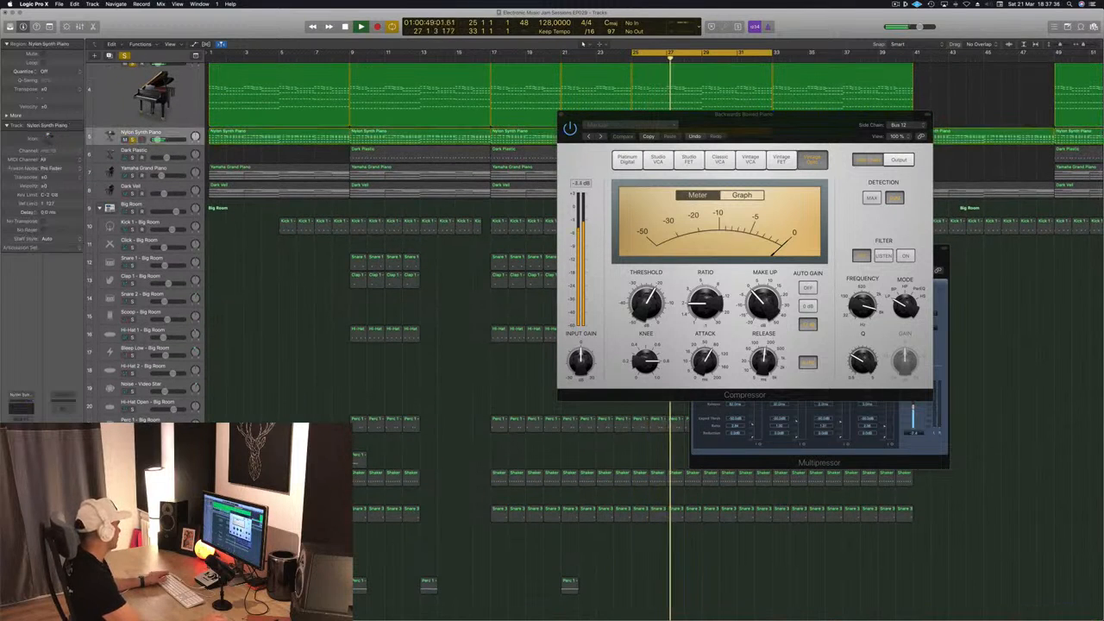
scroll(543, 276, up, 2)
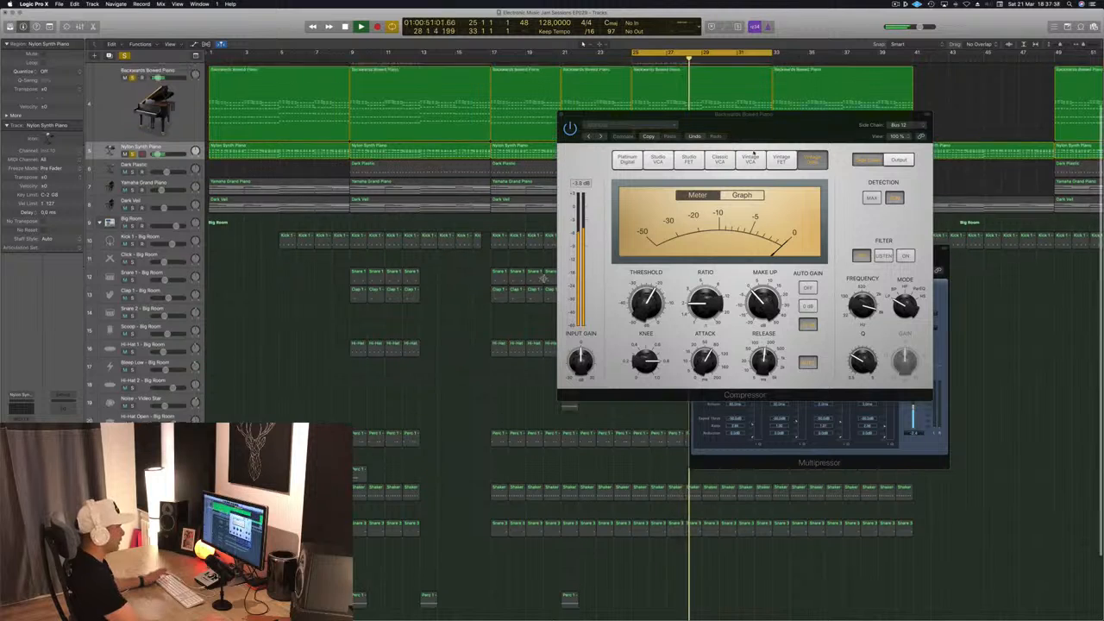
Step: Close the Backwards Bowed Piano compressor window and stop playback
drag(789, 130, 751, 146)
click(525, 131)
key(space)
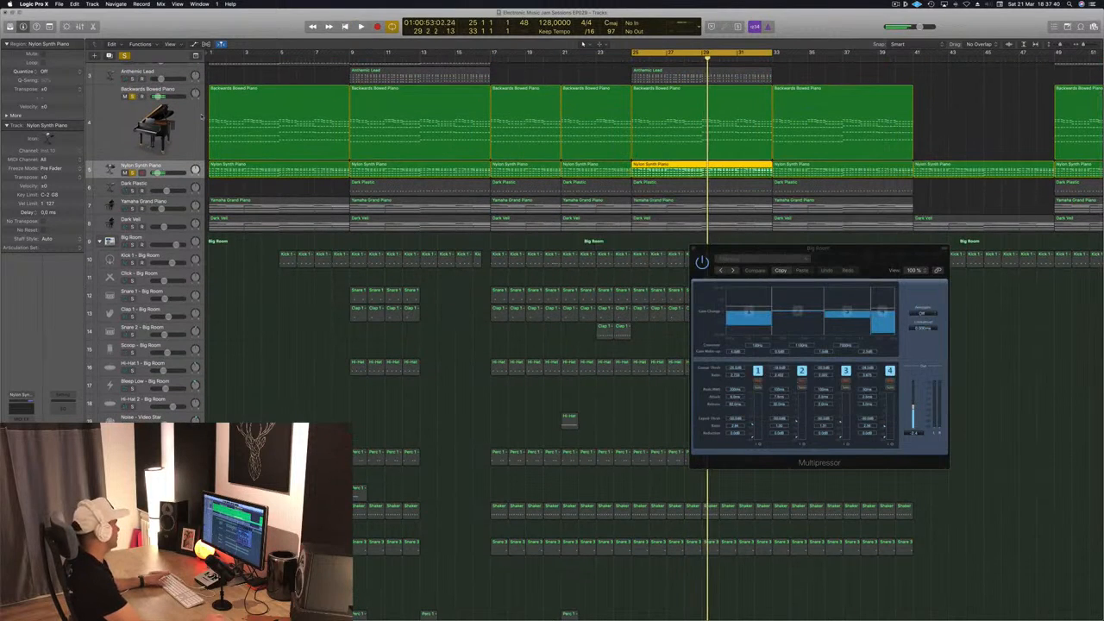
Step: Open a Factory Default Compressor on the Backwards Bowed Piano track and set its side chain source to Bus 12 (Sidechain Trigger)
click(187, 126)
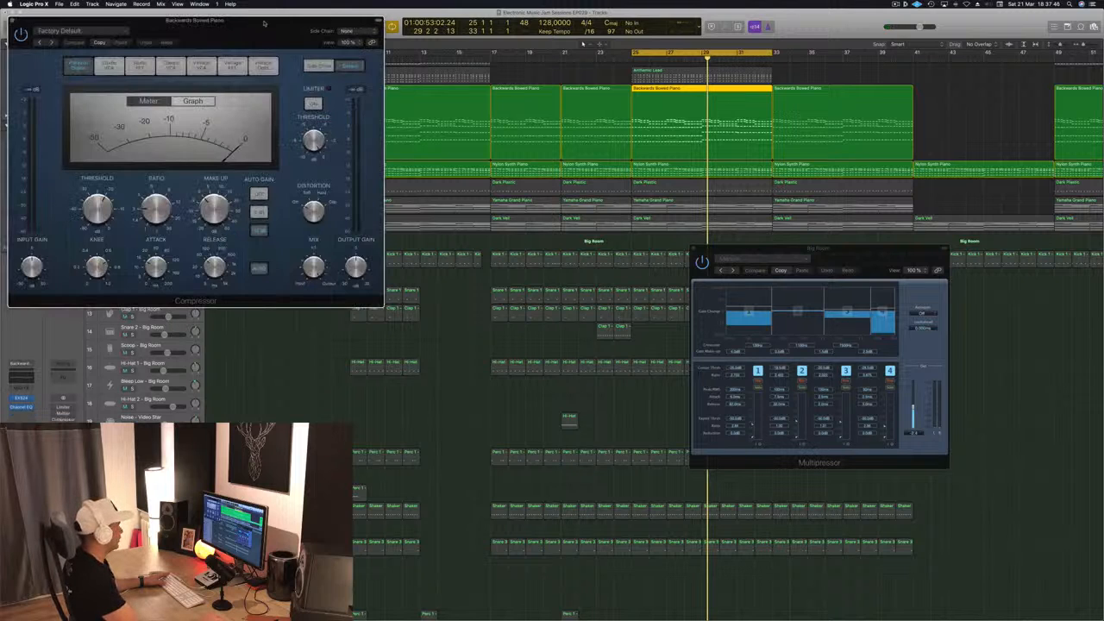
drag(265, 23, 681, 77)
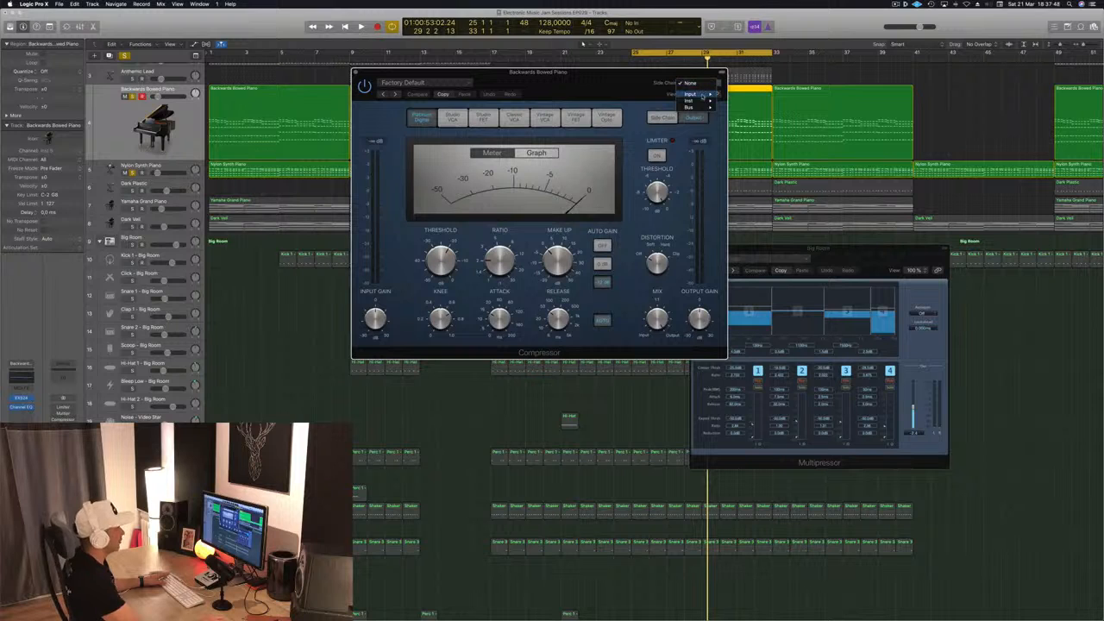
mouse_move(703, 107)
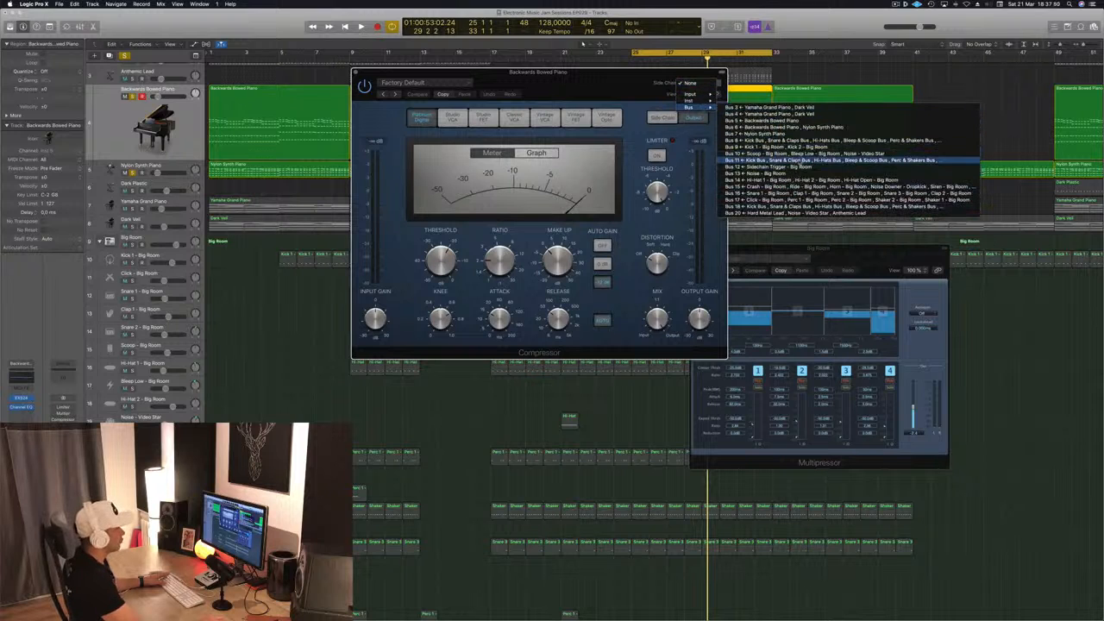
click(798, 173)
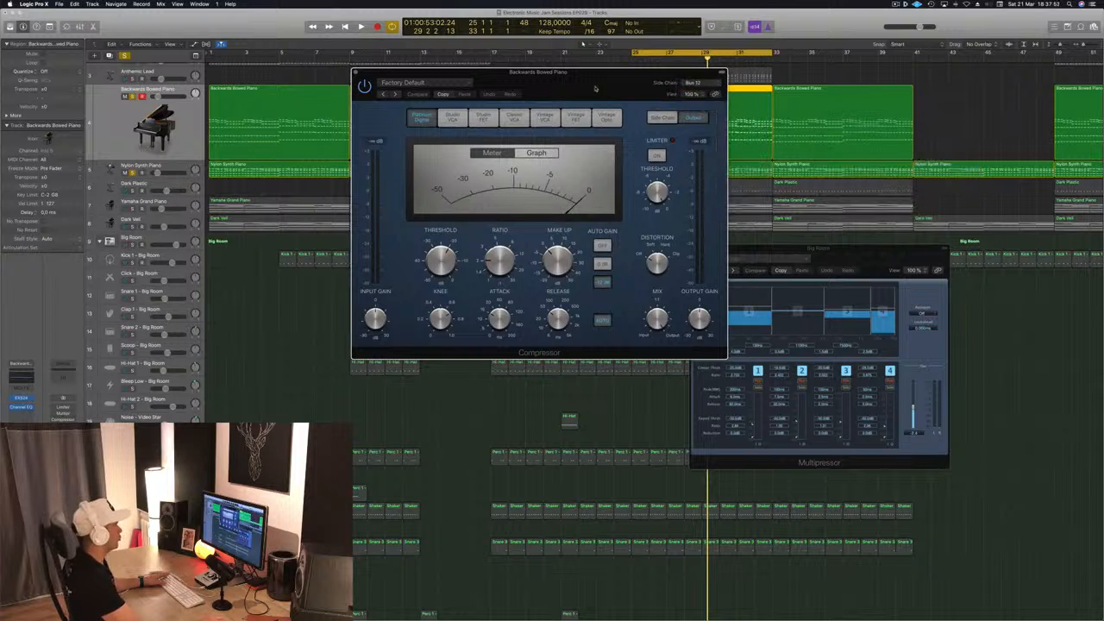
drag(597, 90, 817, 182)
Step: Play the soloed piano parts in the cycle range to hear the side-chained compressor, and stop playback
key(space)
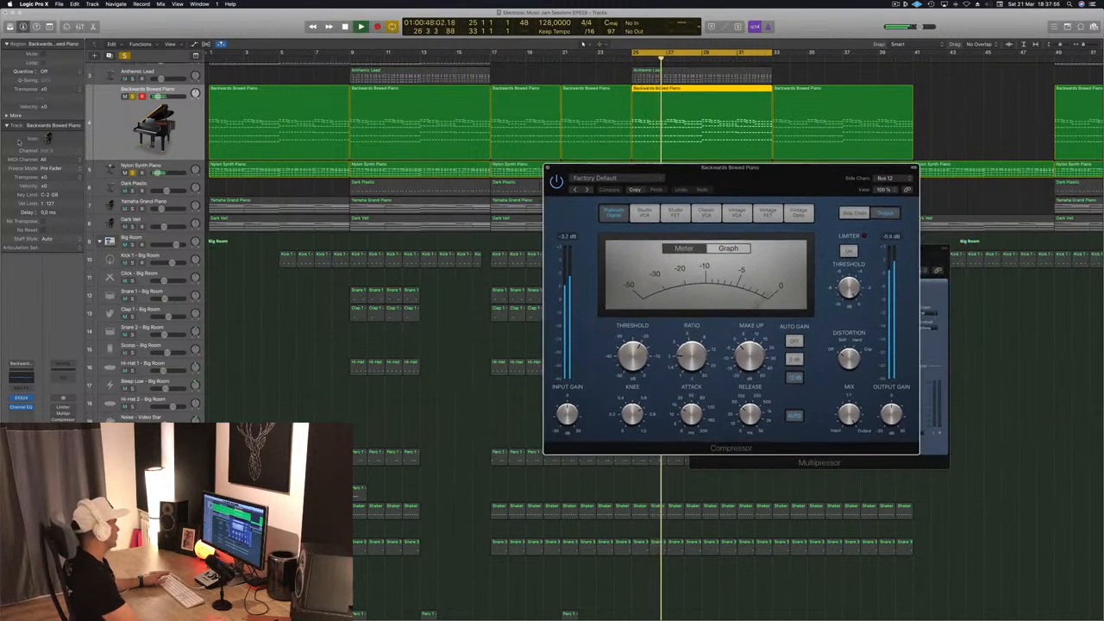
click(184, 149)
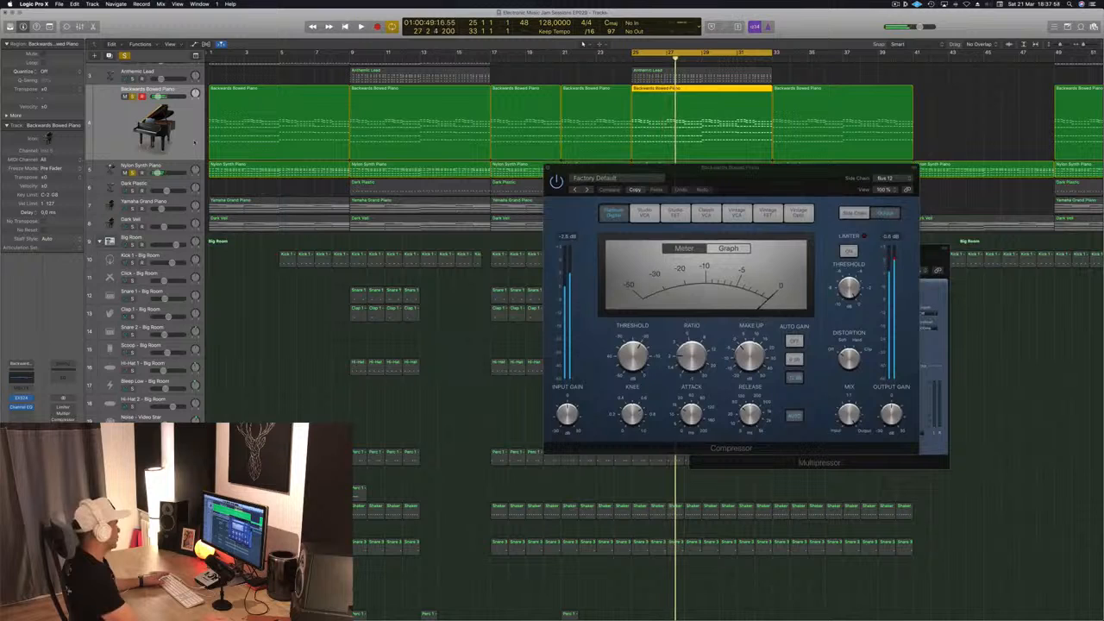
drag(617, 165, 594, 186)
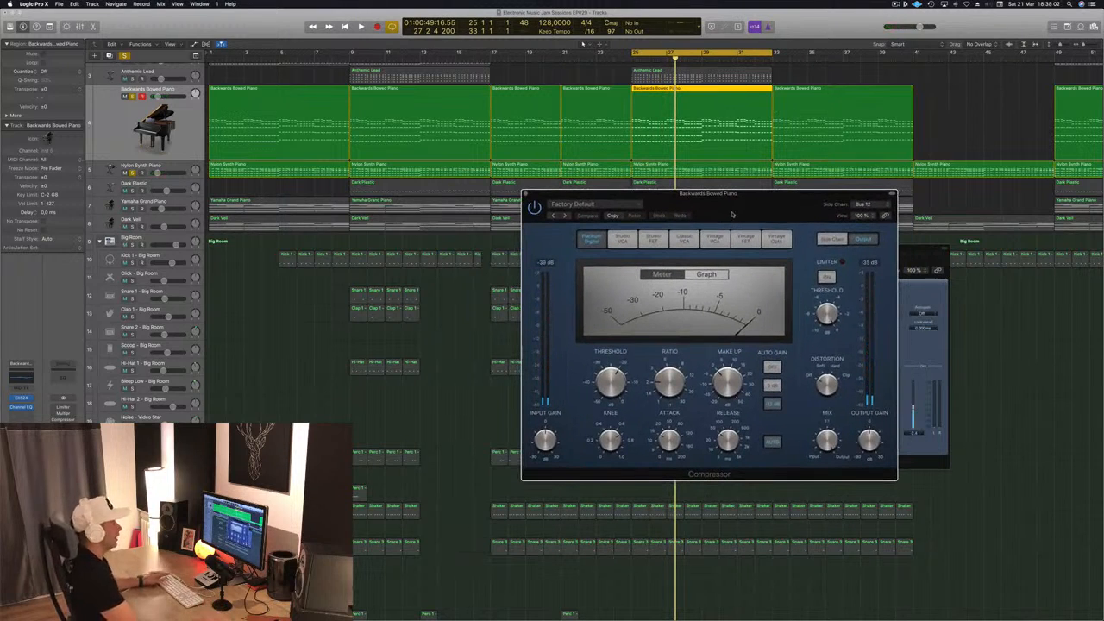
Step: Close the Factory Default compressor window and deselect the Backwards Bowed Piano region
drag(733, 213, 695, 221)
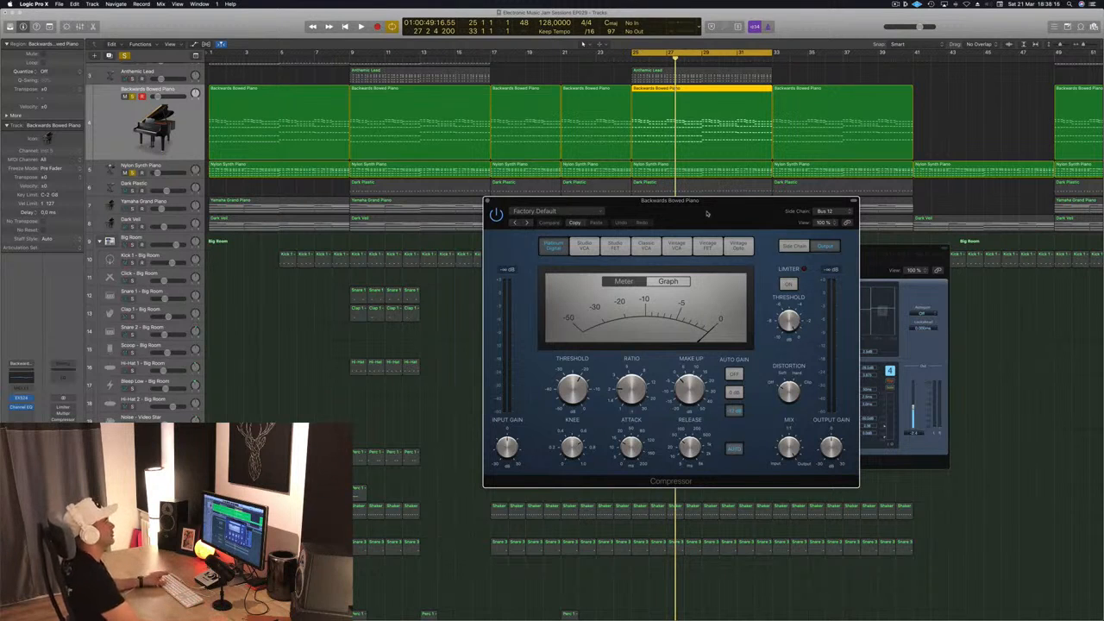
drag(706, 213, 667, 205)
drag(513, 195, 462, 209)
click(399, 207)
click(269, 352)
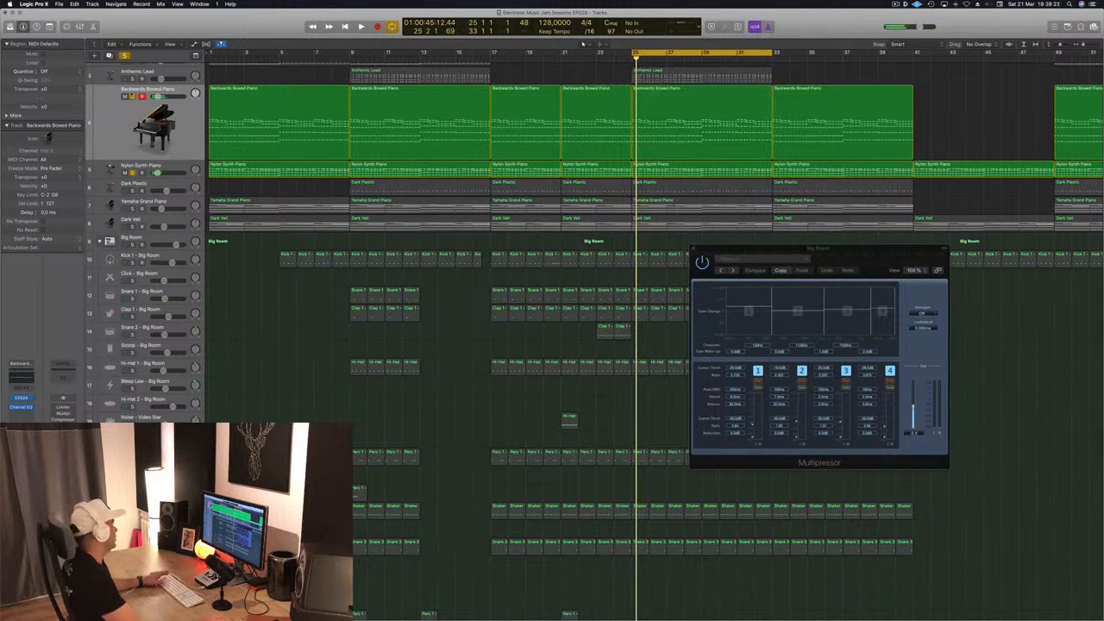
Step: Solo the Big Room drum stack along with the two piano tracks and play the cycle range
key(space)
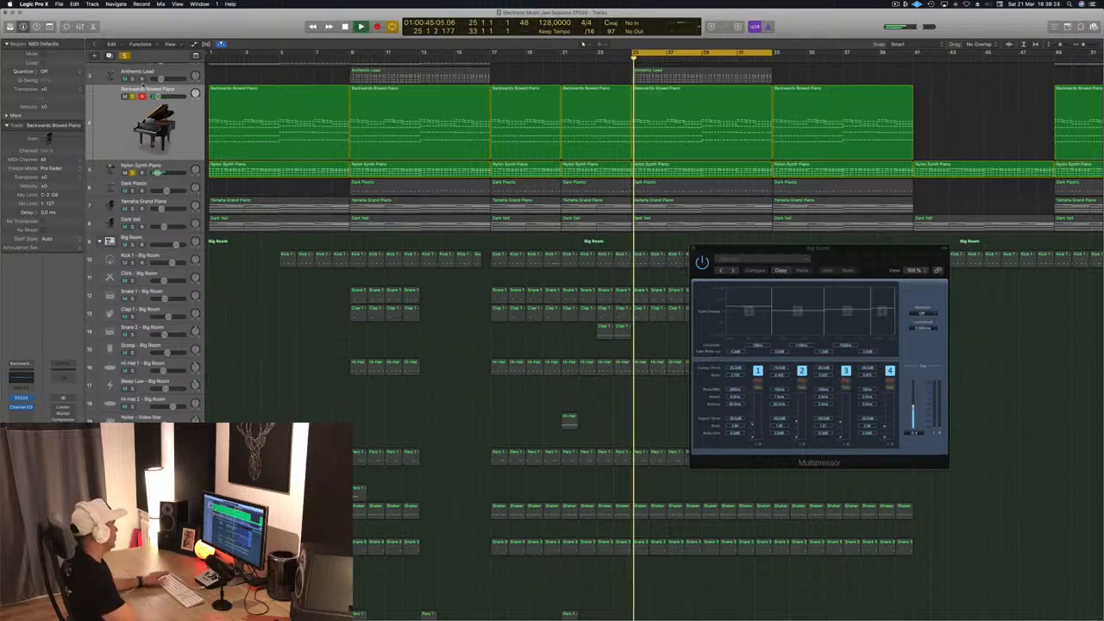
key(space)
click(134, 249)
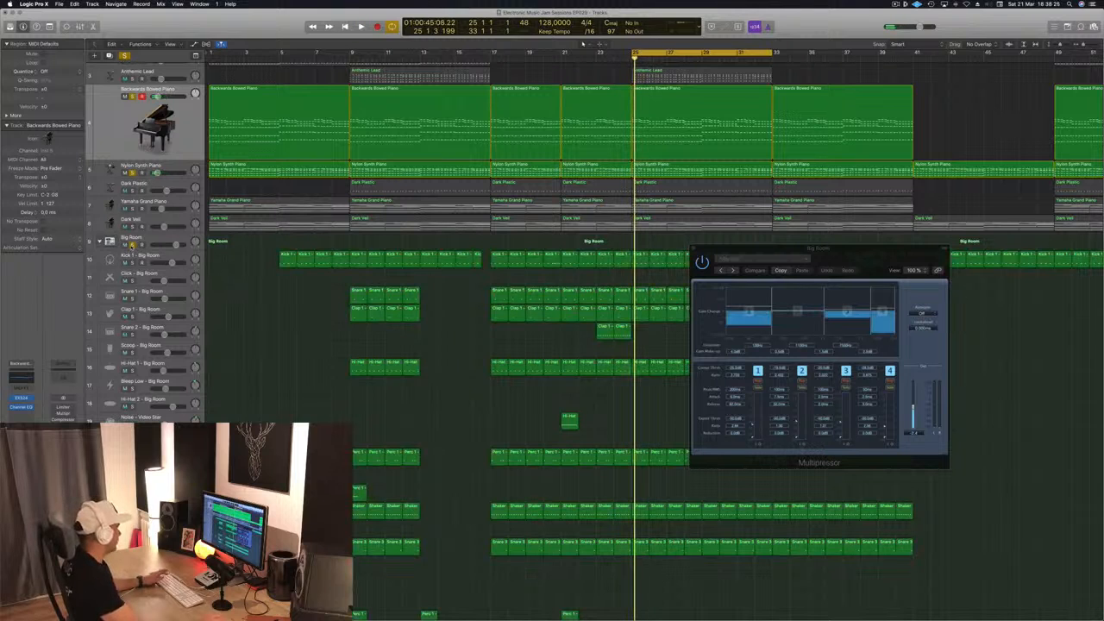
key(space)
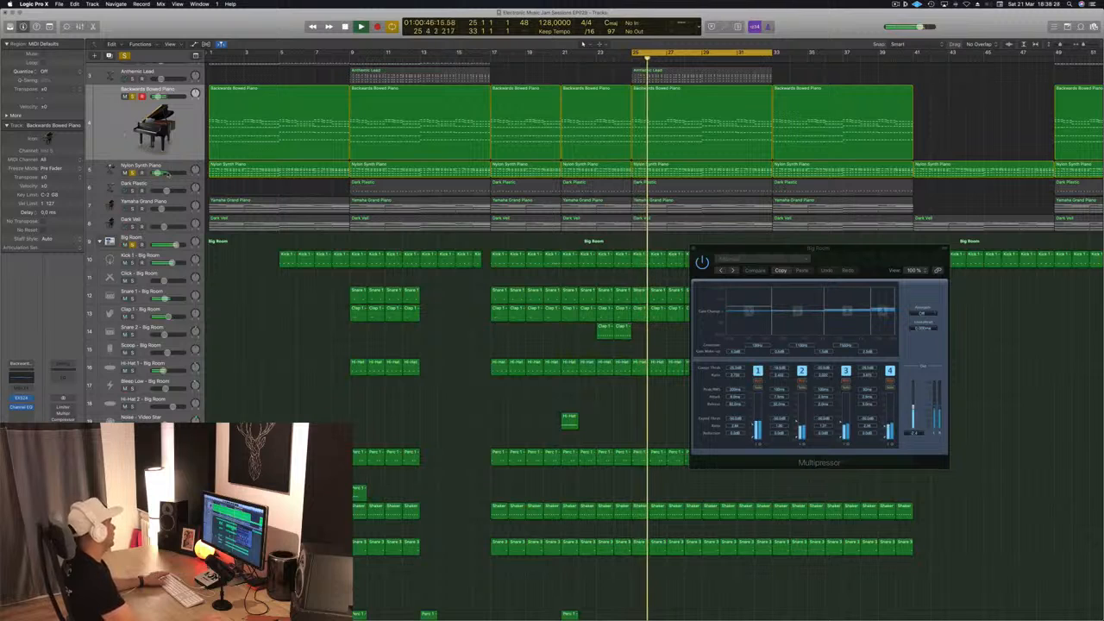
Step: Add the Dark Plastic track to the soloed tracks and mute the Backwards Bowed Piano
click(125, 191)
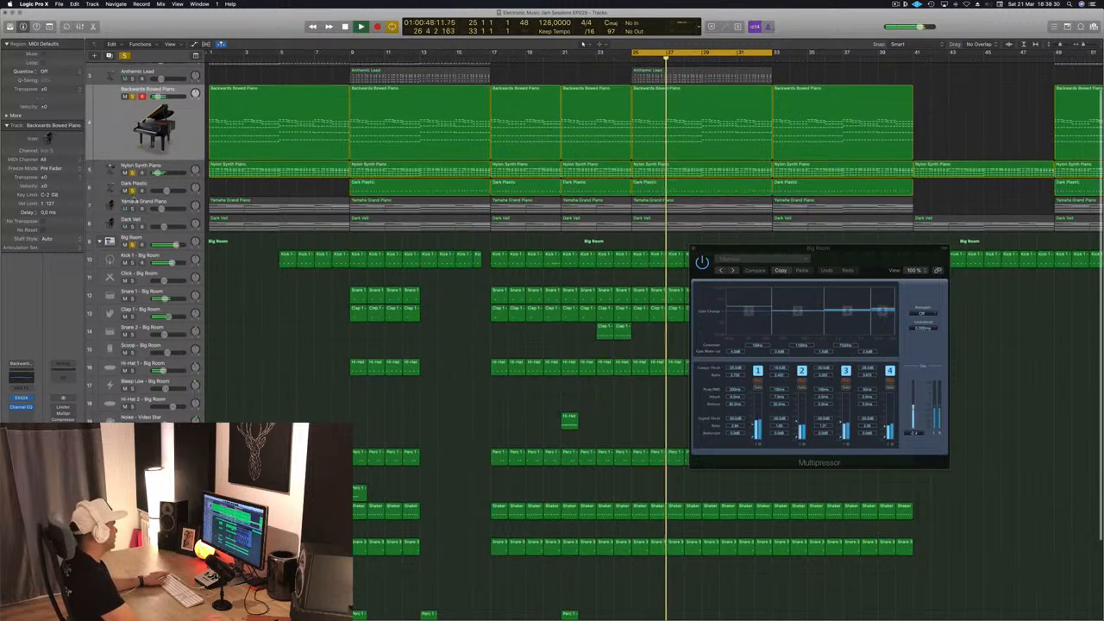
click(177, 185)
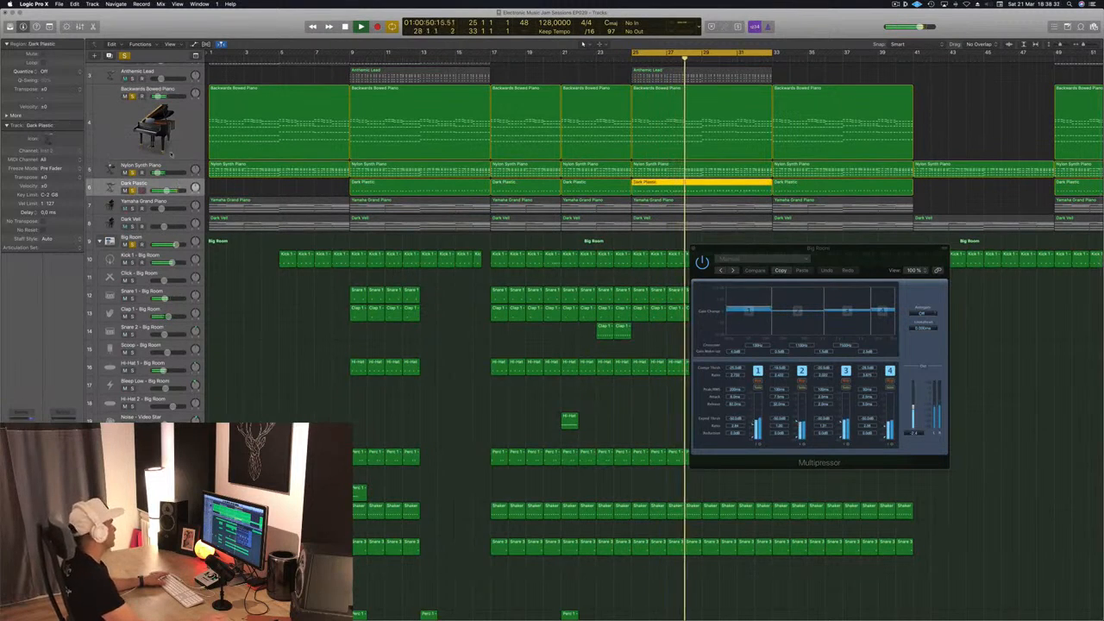
click(125, 96)
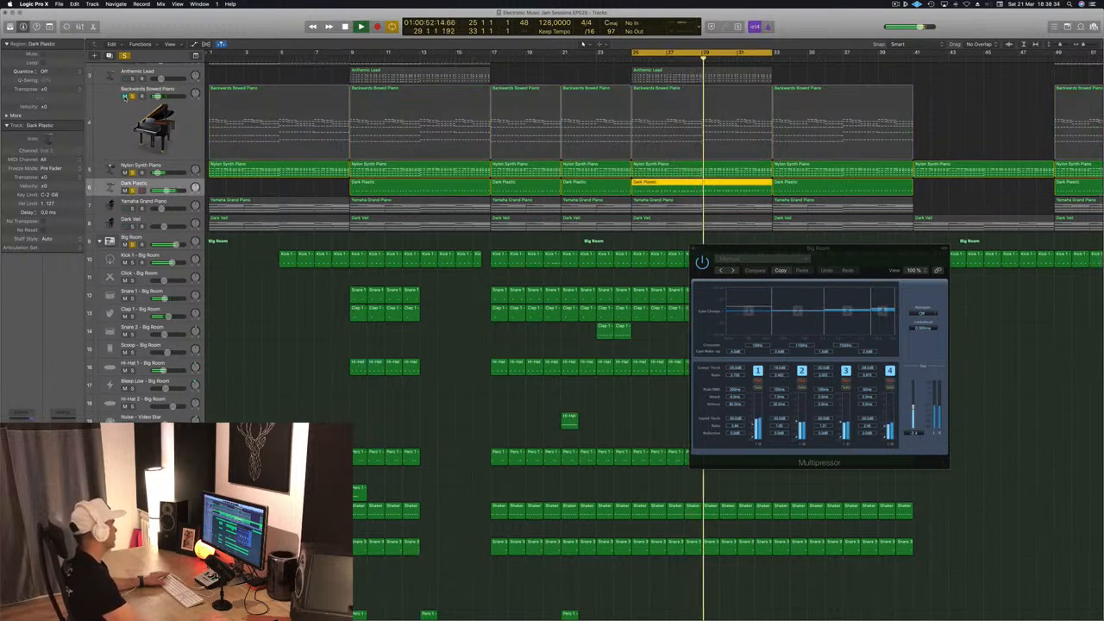
Step: Copy the Analog EP region at bar 9 to bar 25 on the same track
click(172, 166)
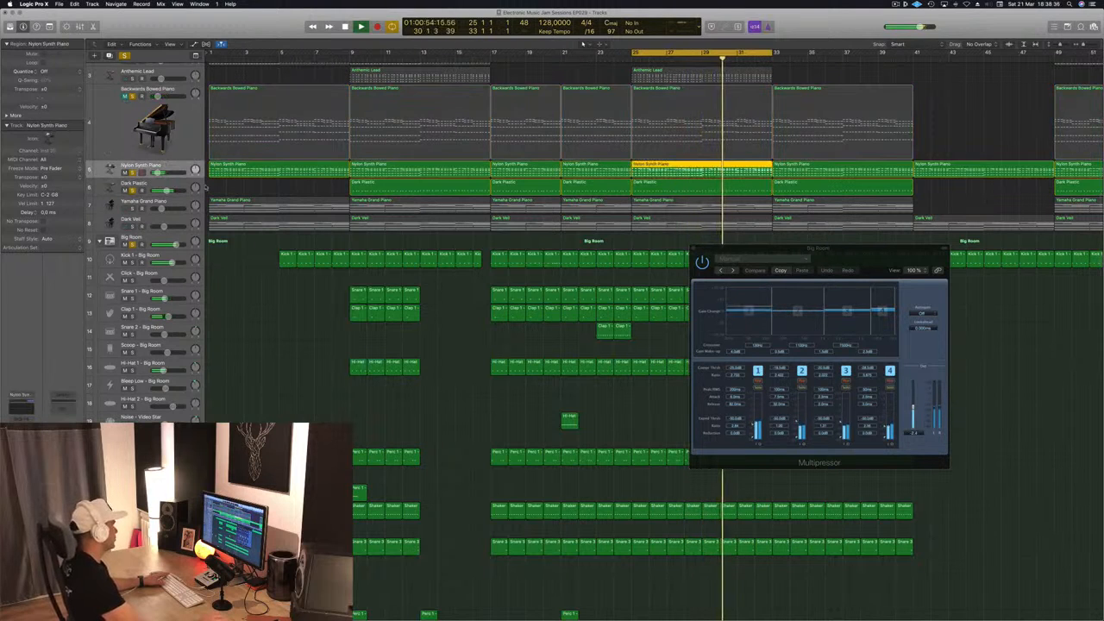
scroll(169, 124, up, 2)
scroll(169, 124, up, 1)
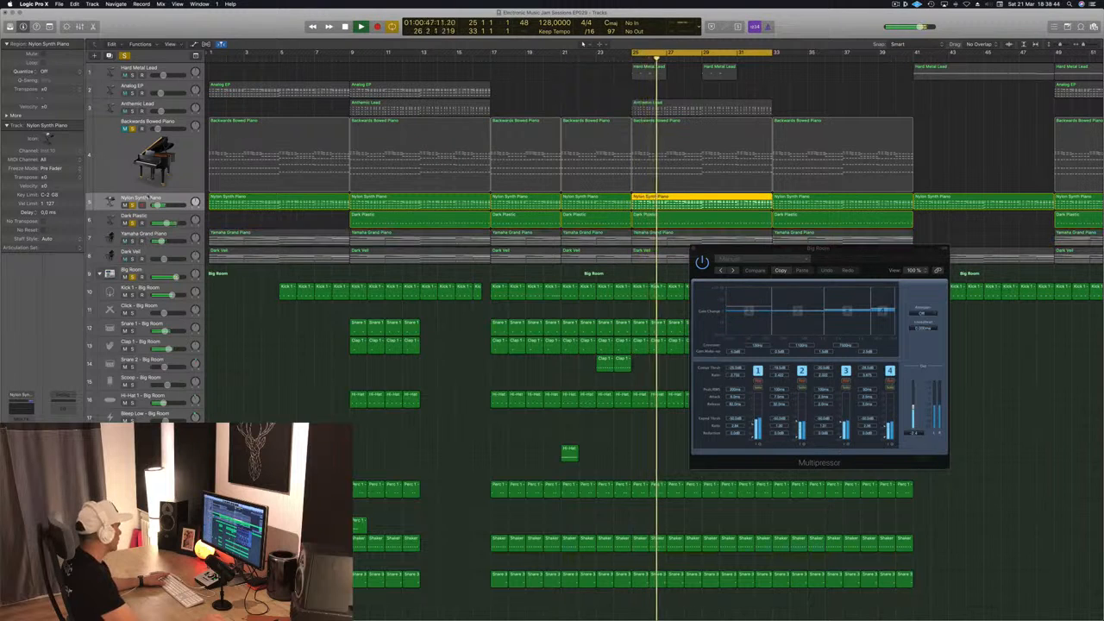
click(235, 84)
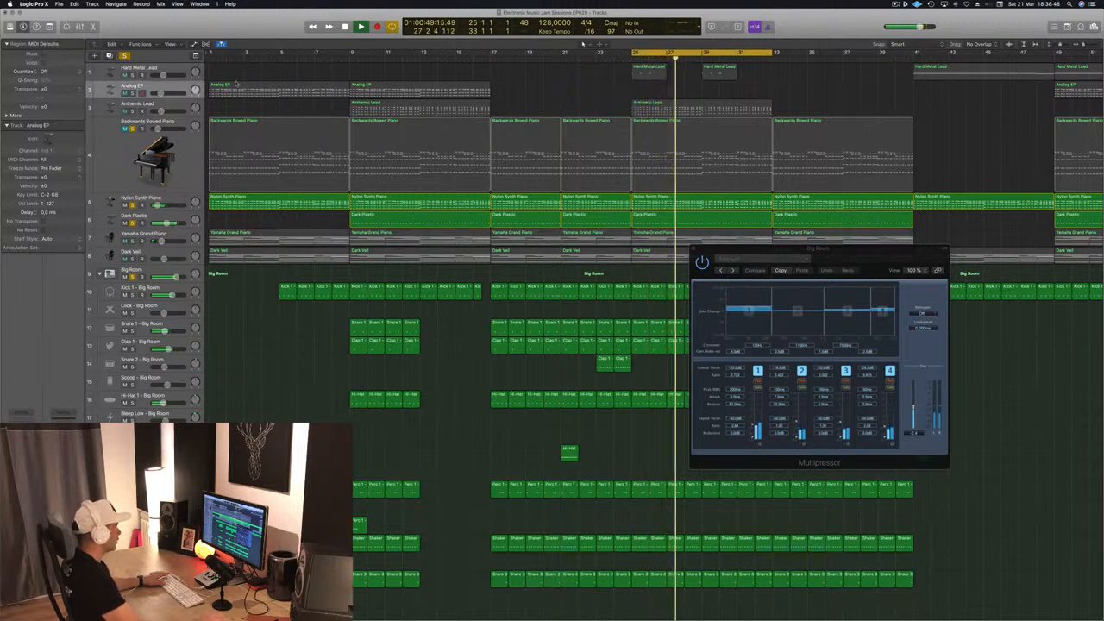
click(404, 90)
drag(403, 90, 690, 92)
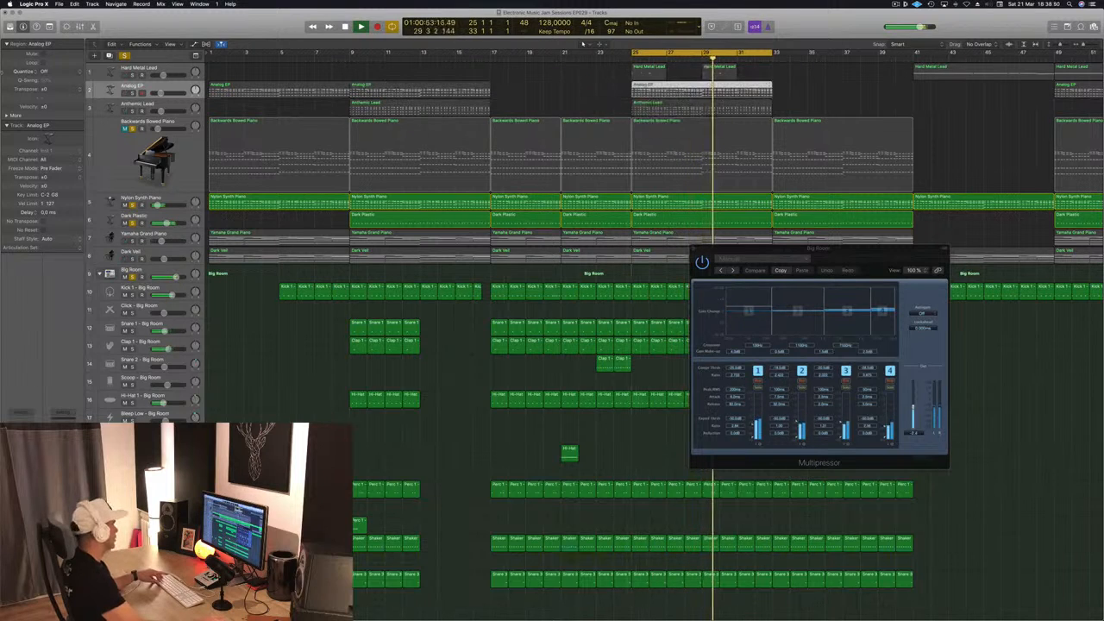
Step: Undo the Analog EP region copy and add the Analog EP and Anthemic Lead tracks to the soloed tracks
click(133, 93)
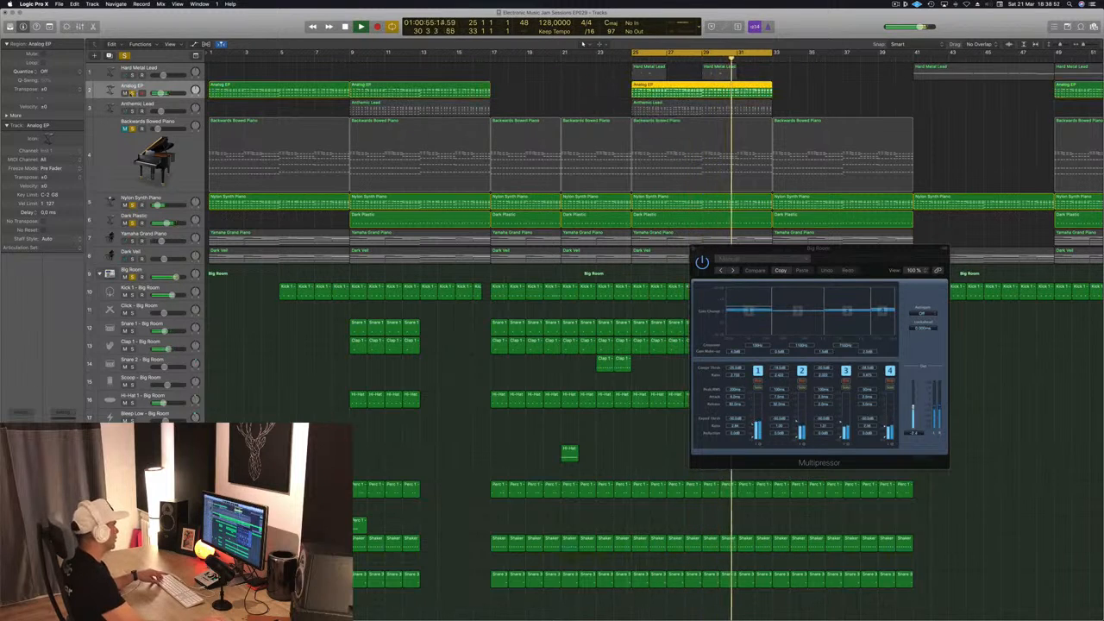
key(super+z)
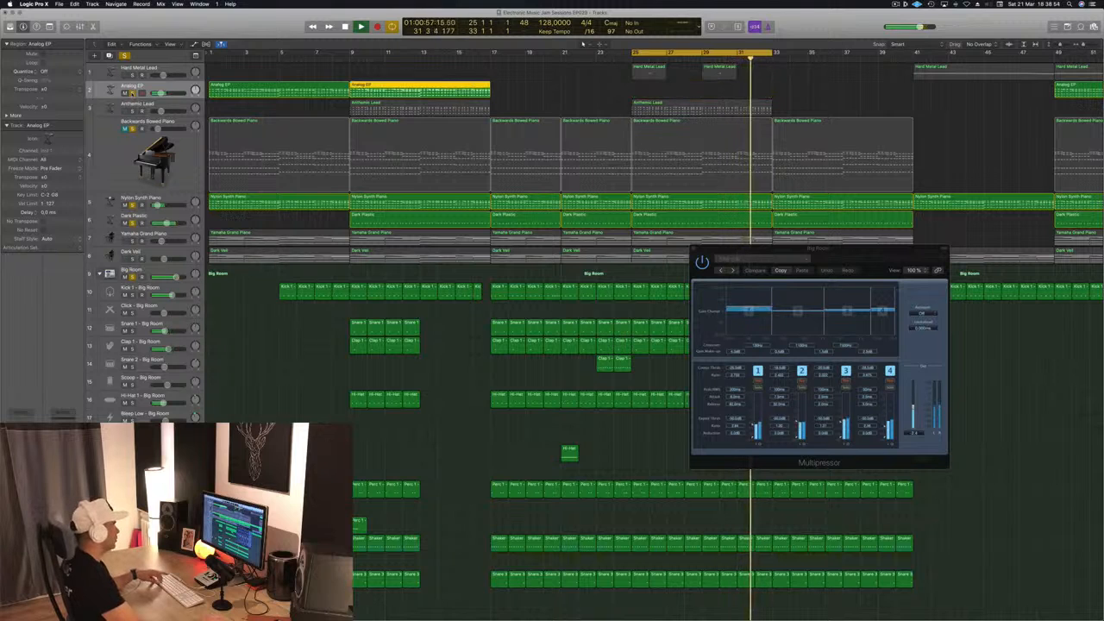
click(133, 110)
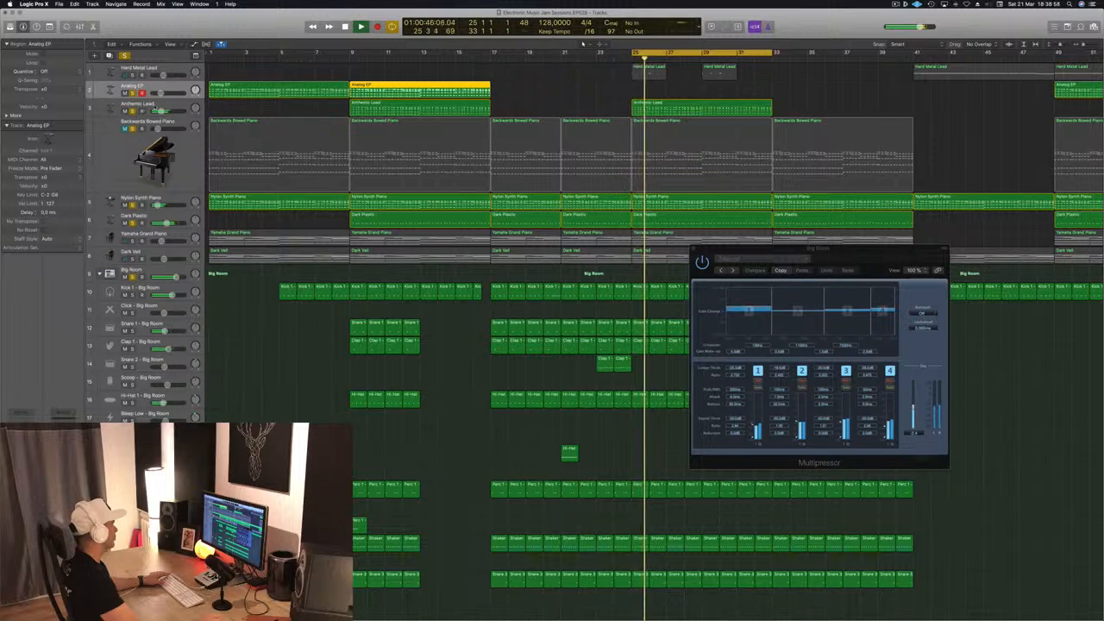
click(100, 110)
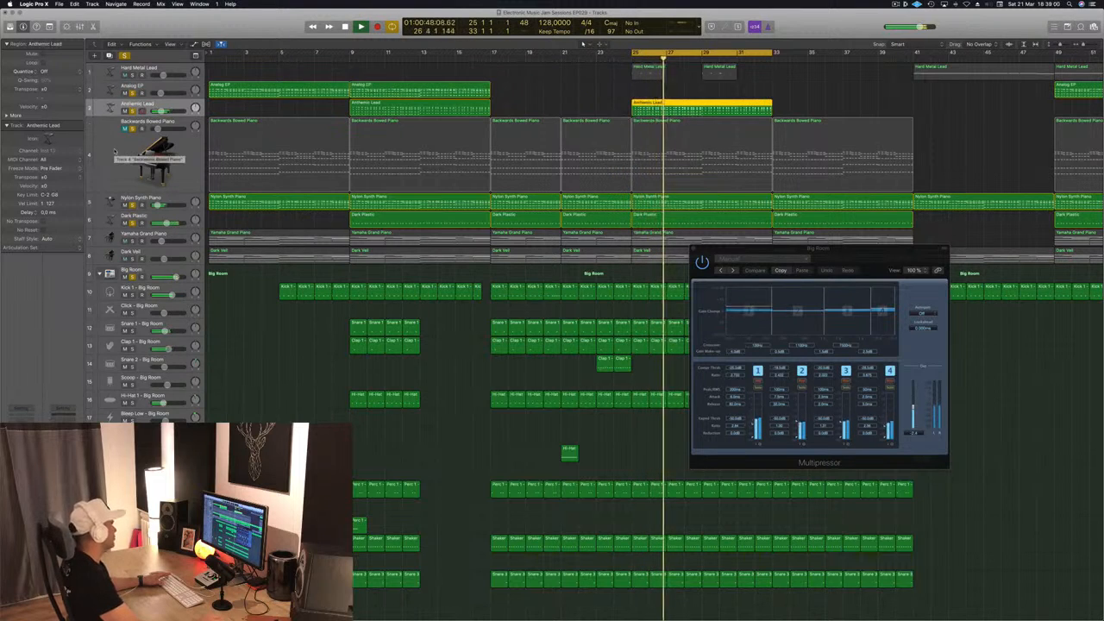
Step: Unmute the Backwards Bowed Piano track and review its side-chained Compressor during playback, closing the plug-in window at the end
click(133, 129)
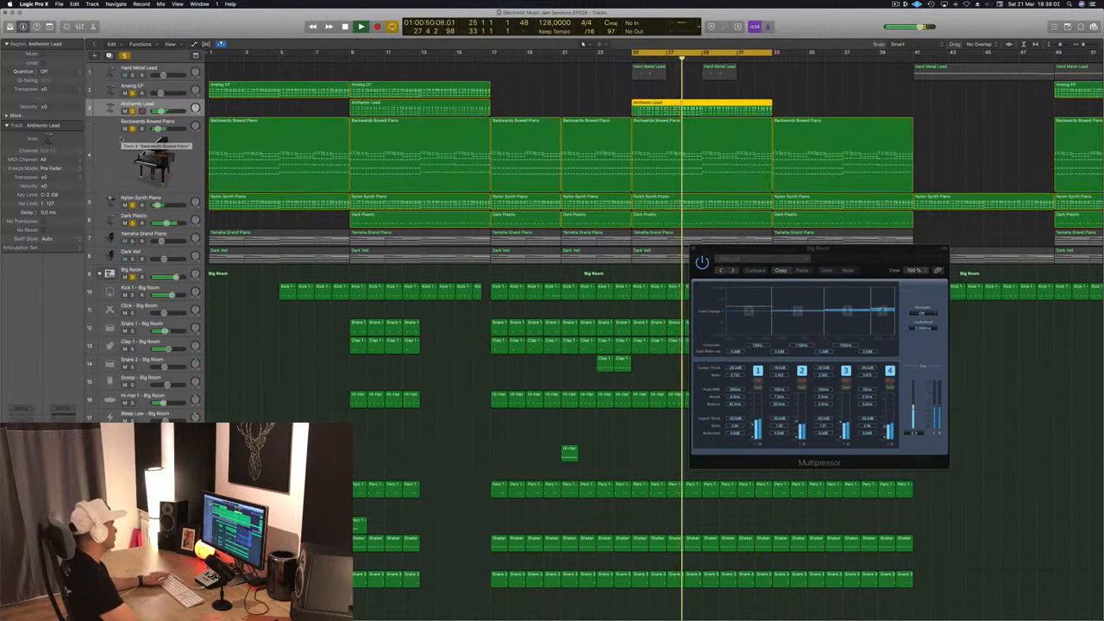
click(133, 136)
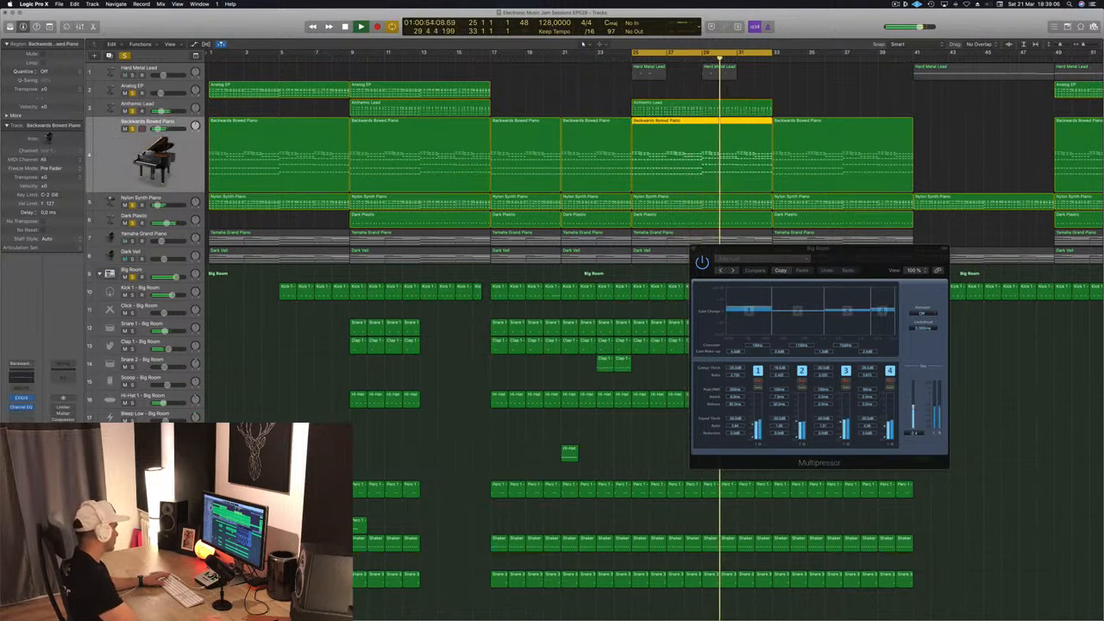
click(21, 424)
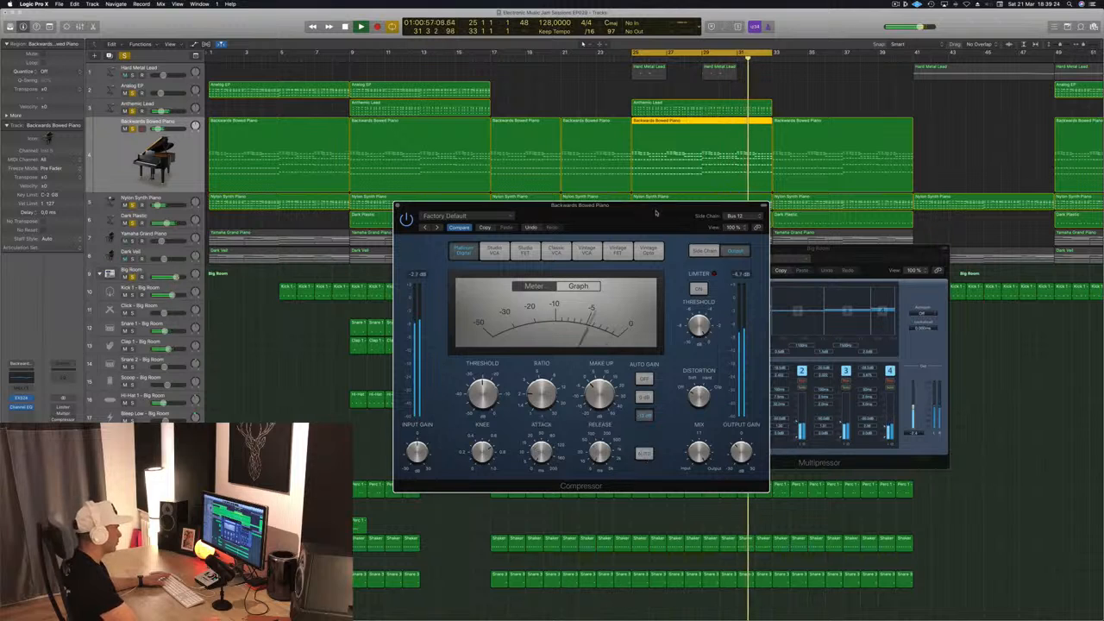
drag(656, 213, 631, 212)
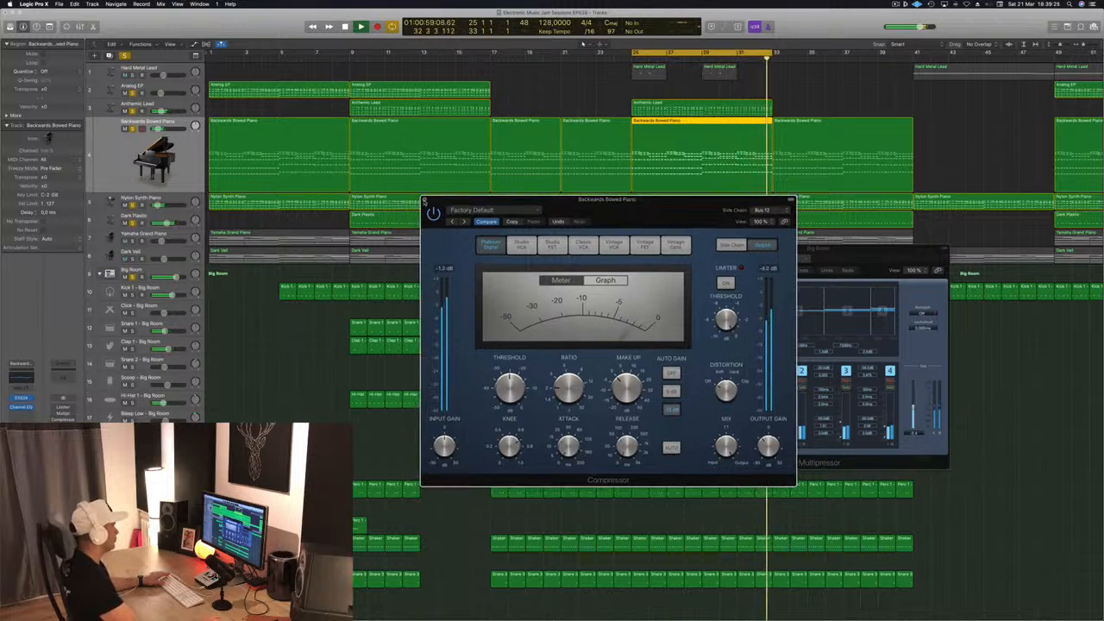
click(423, 200)
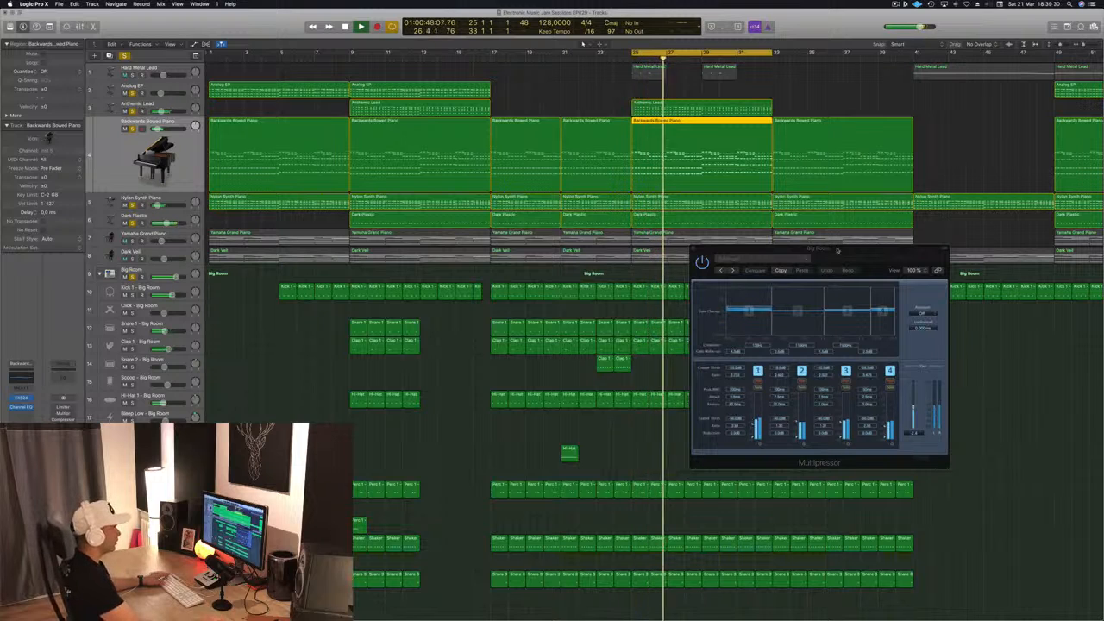
Step: Close the Big Room Multipressor window and clear all track solos while the cycle range plays
drag(837, 250, 759, 251)
click(617, 255)
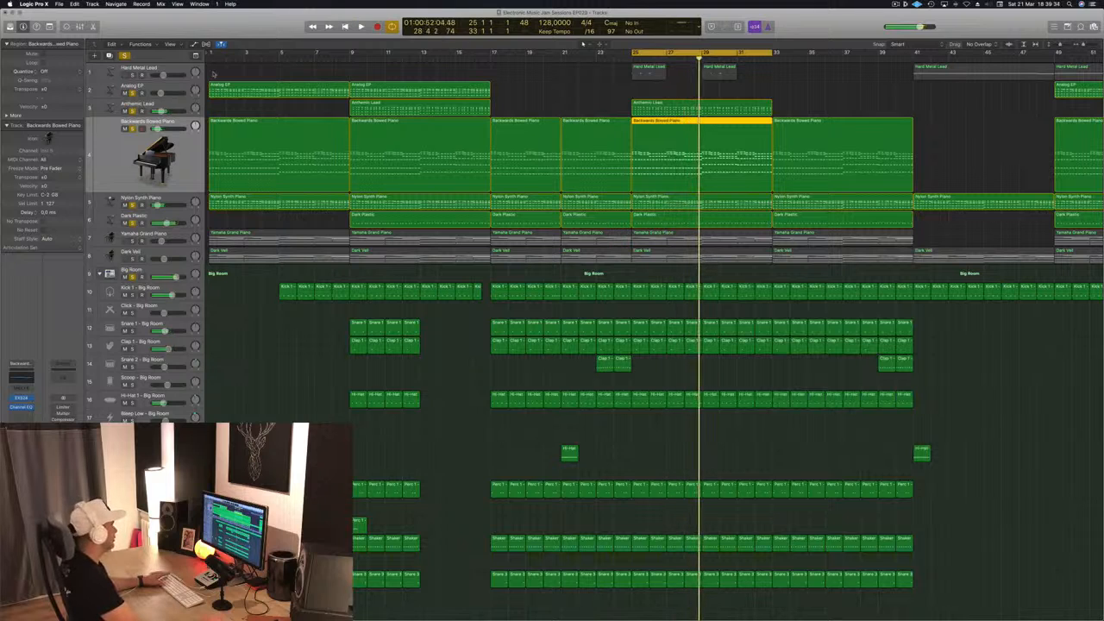
click(180, 101)
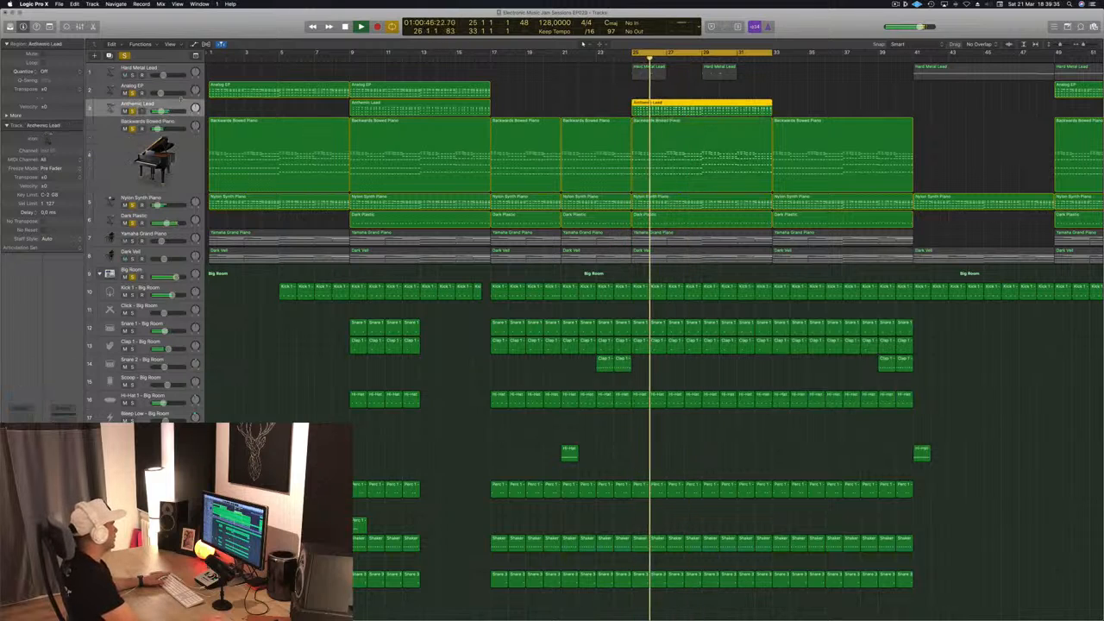
click(124, 55)
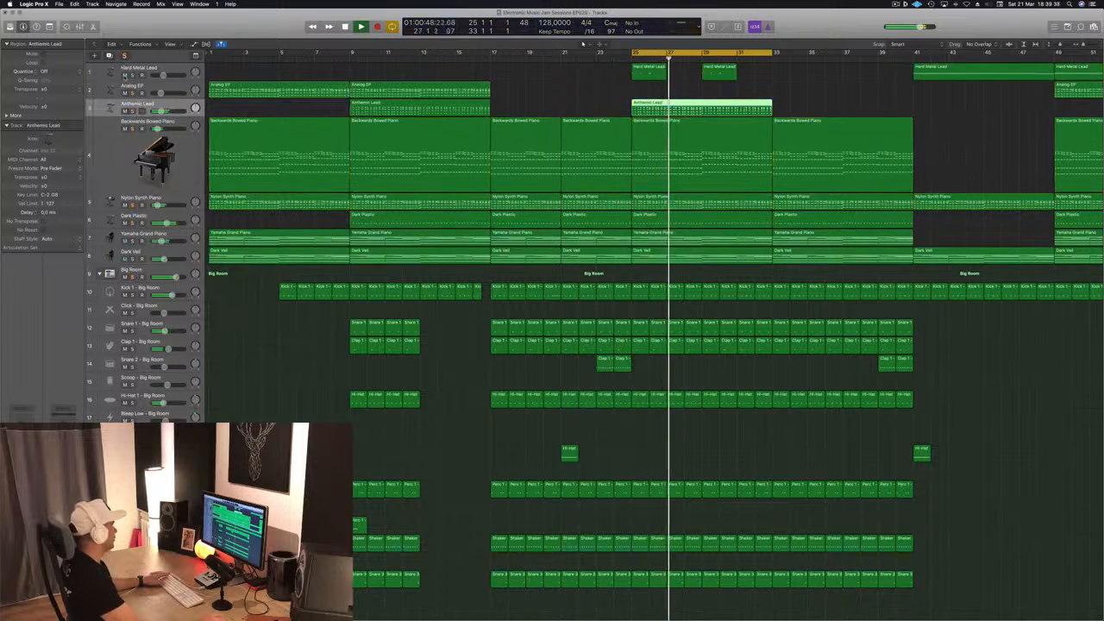
Step: Solo only the Anthemic Lead track and restart playback of the cycle range
click(132, 93)
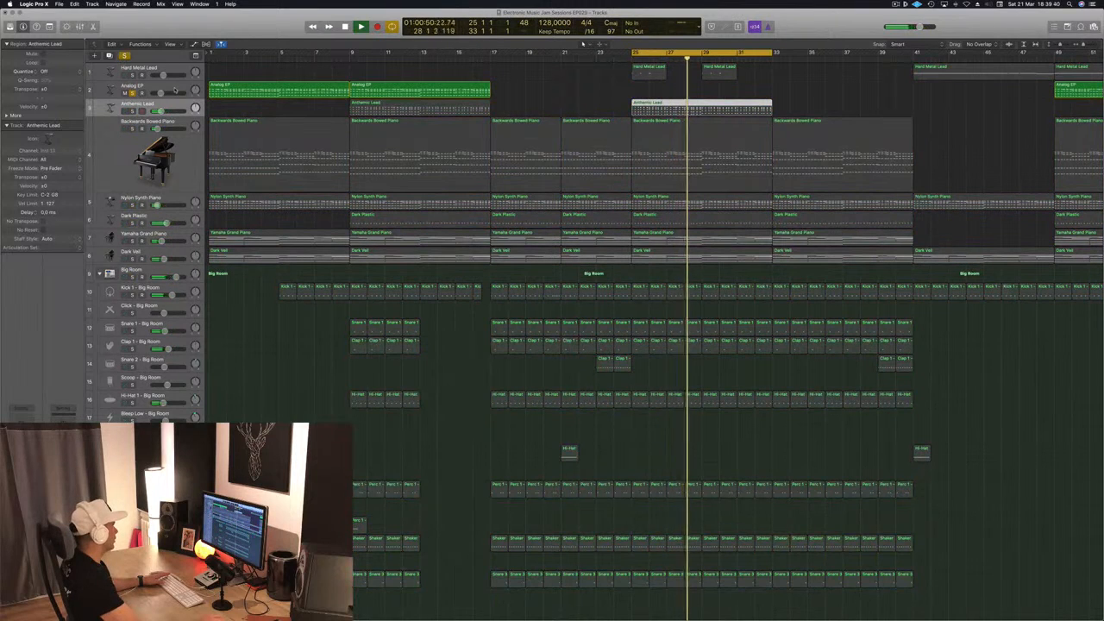
click(132, 93)
click(132, 111)
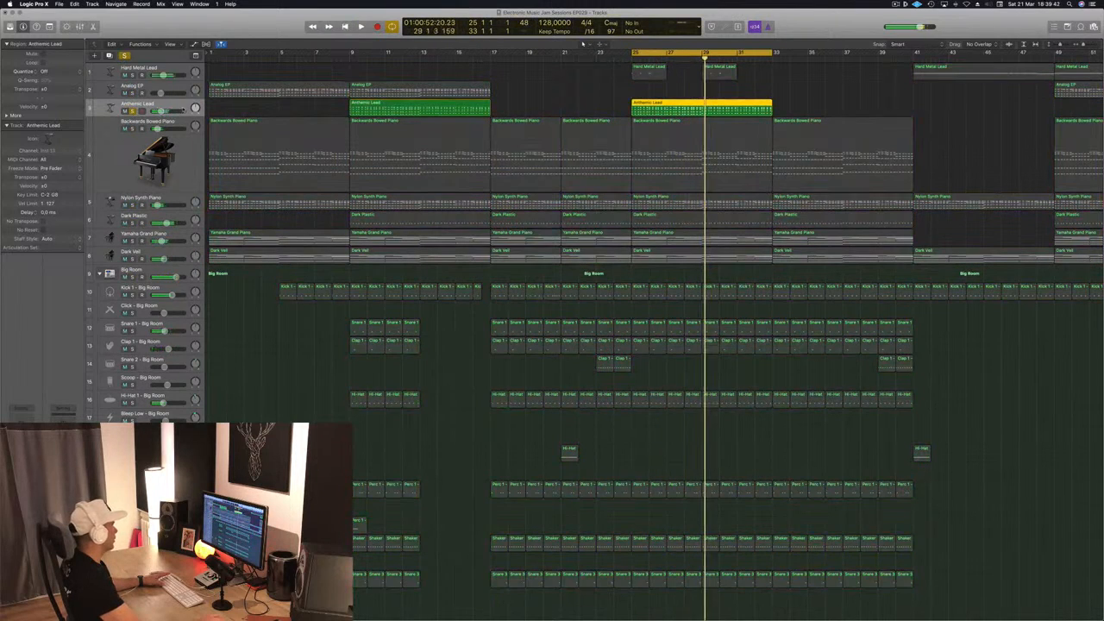
key(space)
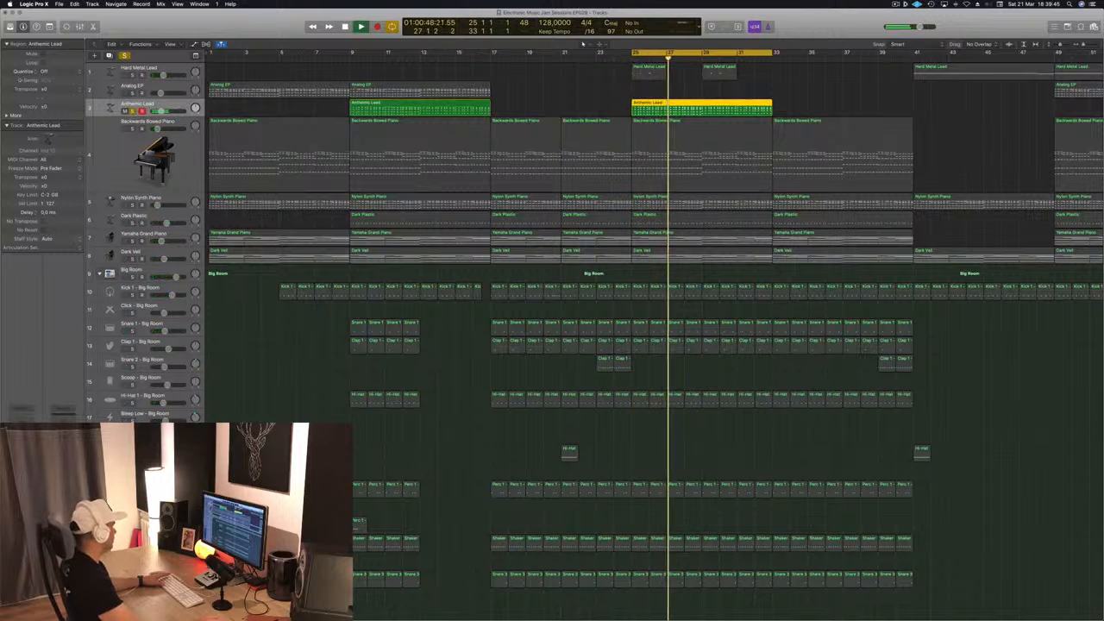
Step: Adjust the Anthemic Lead's Compressor, including its attack, with auto gain off, and move its window clear of the track regions
key(v)
drag(367, 64, 493, 104)
drag(451, 342, 405, 352)
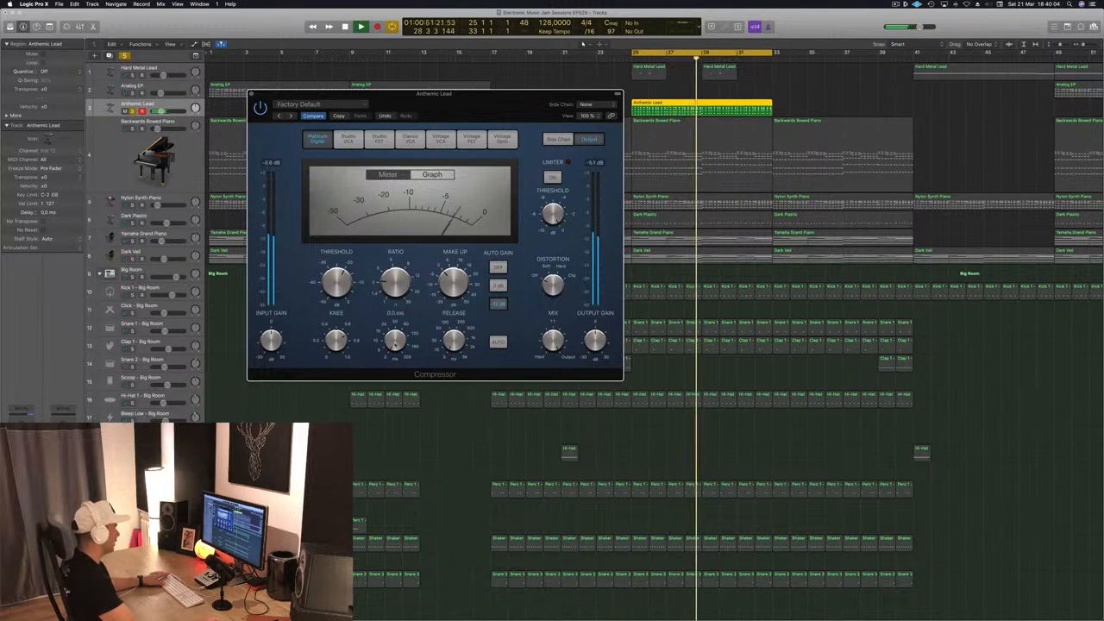
drag(504, 108, 548, 103)
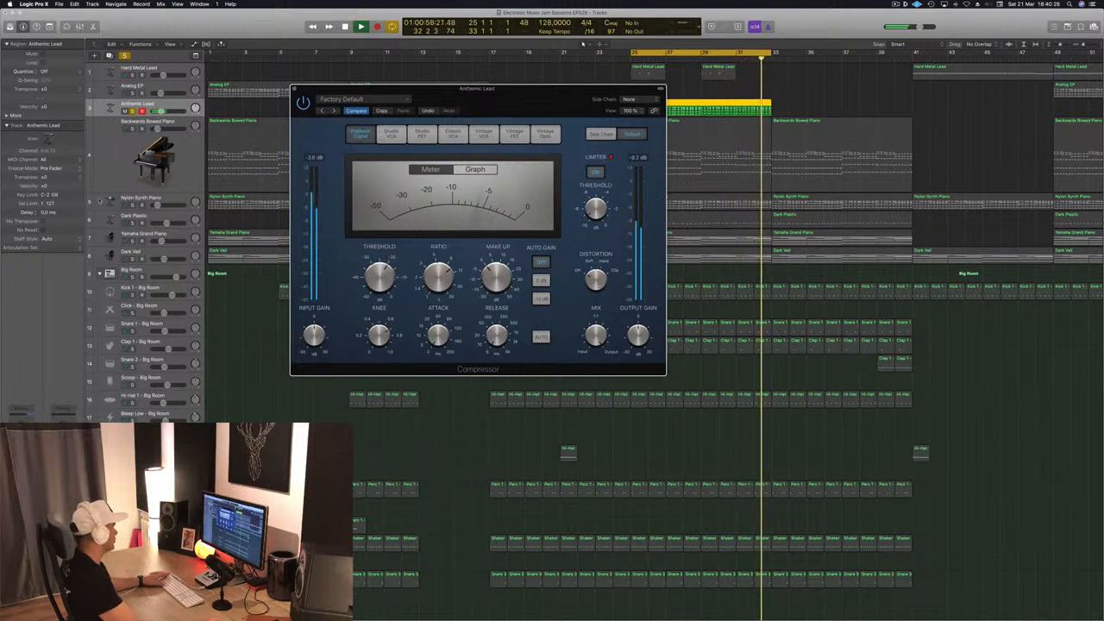
drag(479, 110, 663, 254)
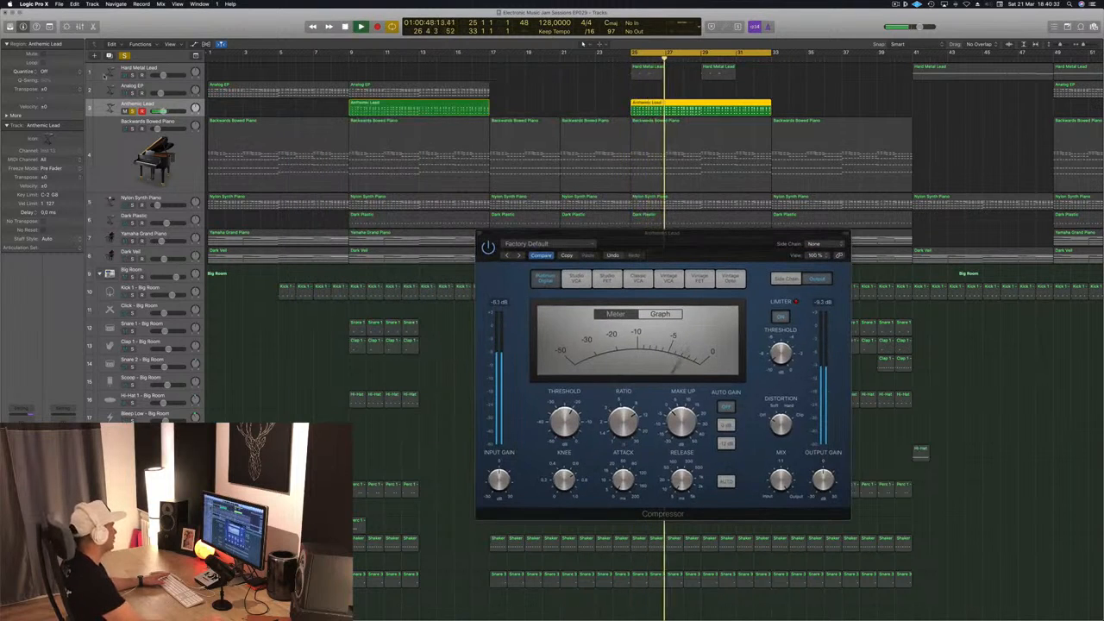
Step: Clear the Anthemic Lead solo and replay the cycle range with the full mix
key(super+a)
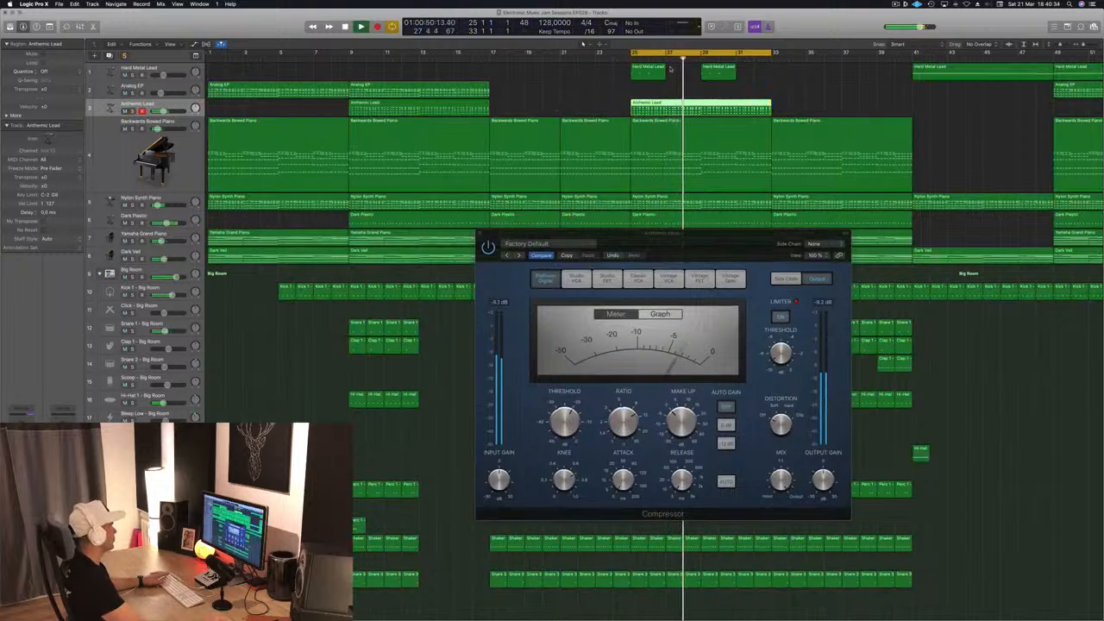
key(space)
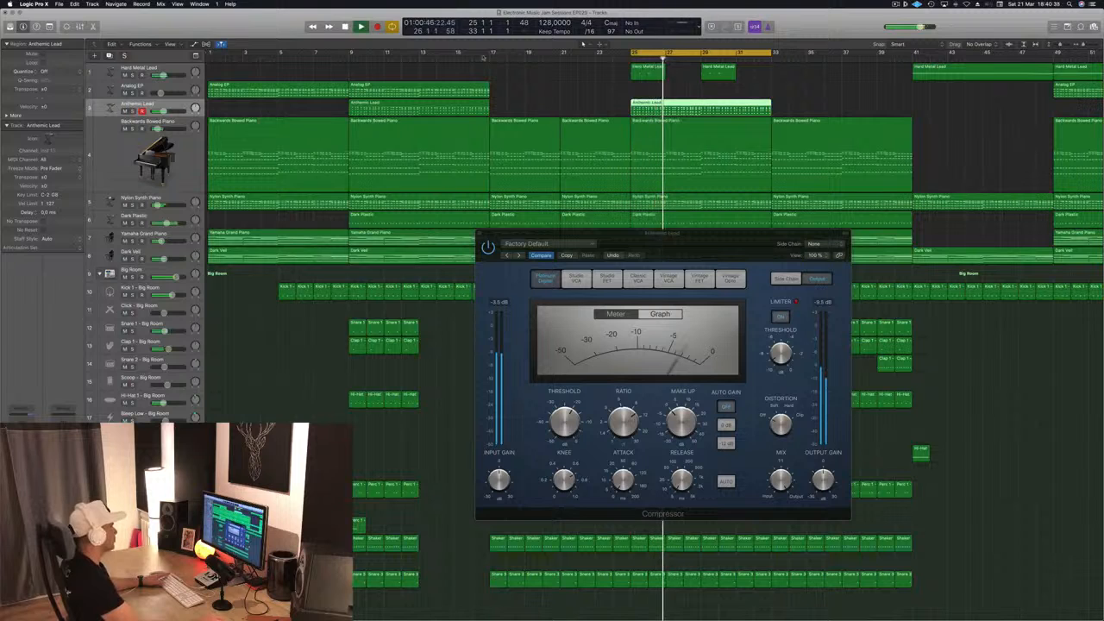
Step: Open the Alchemy synth on the Anthemic Lead, solo the track and adjust the sound's decay
drag(239, 18, 904, 242)
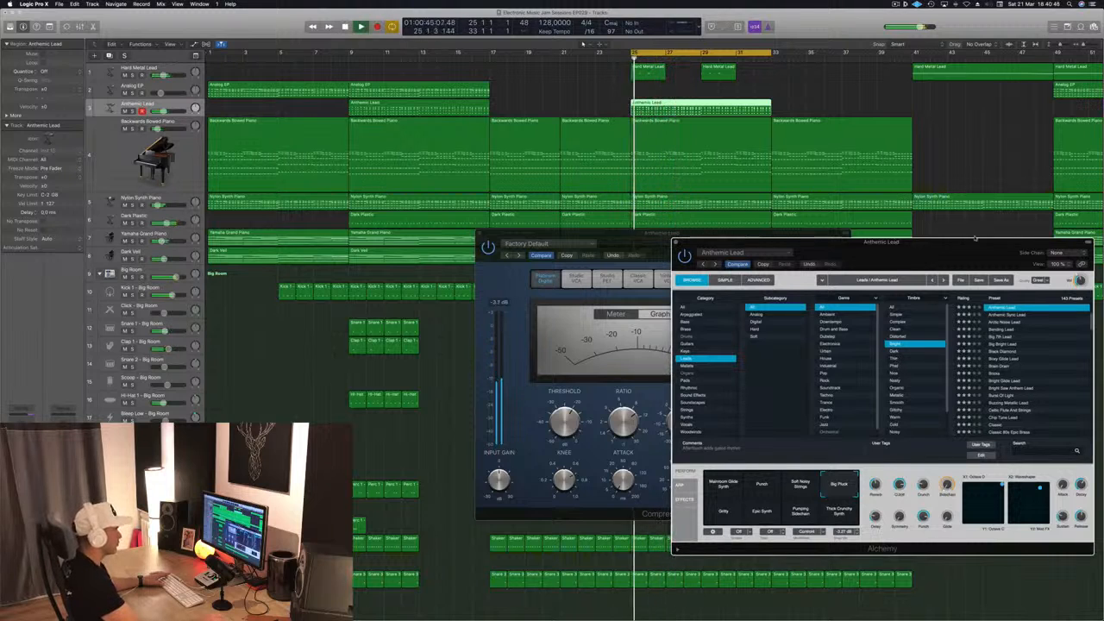
drag(974, 238, 811, 233)
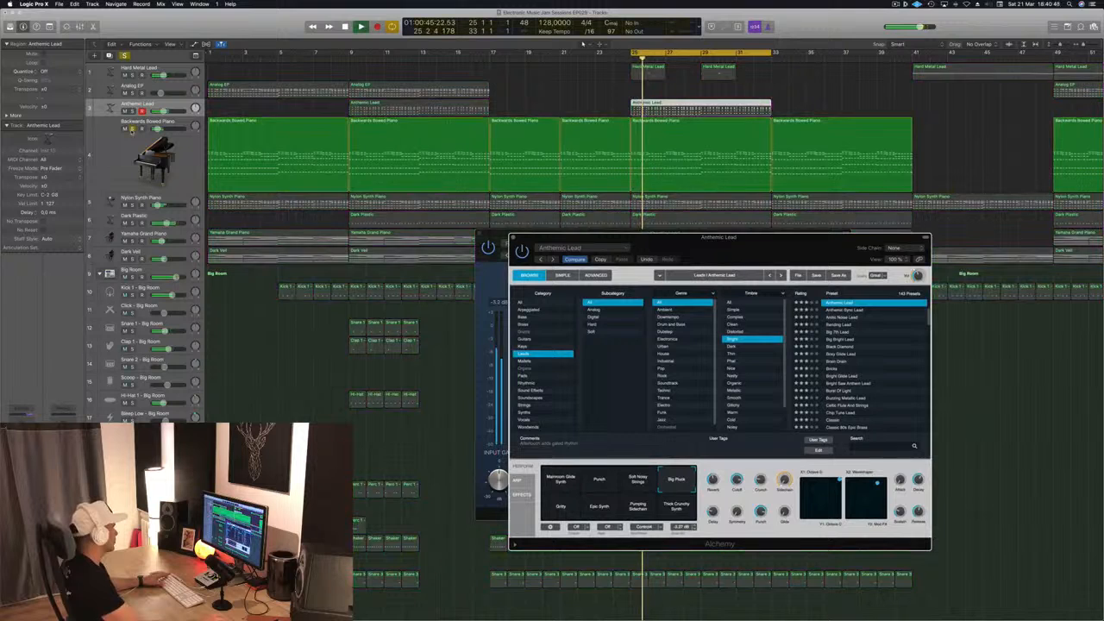
key(s)
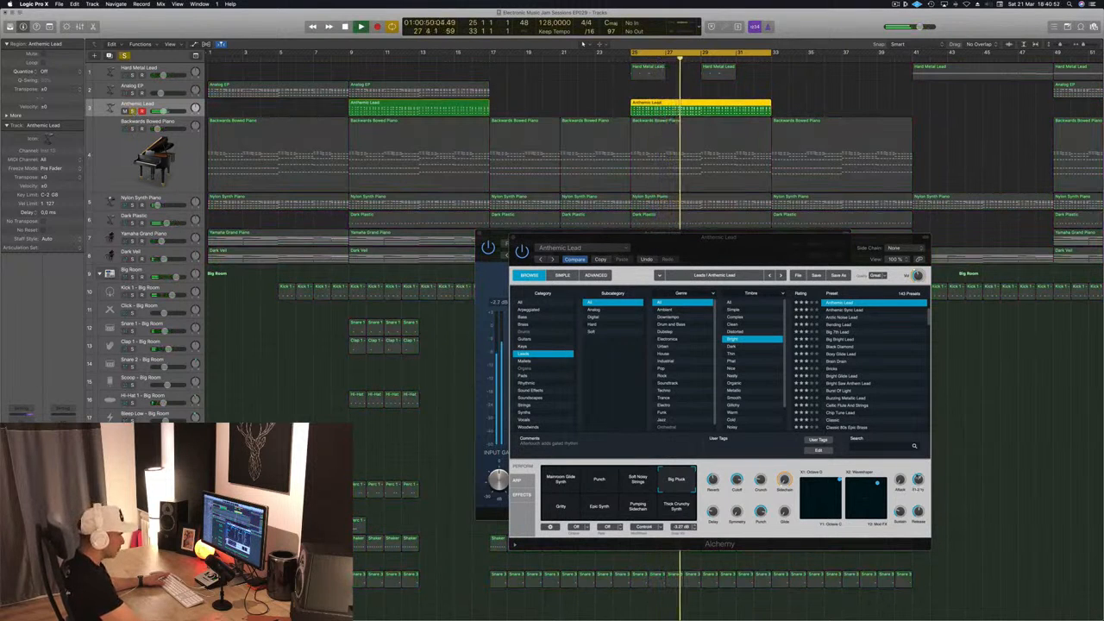
drag(918, 485, 919, 494)
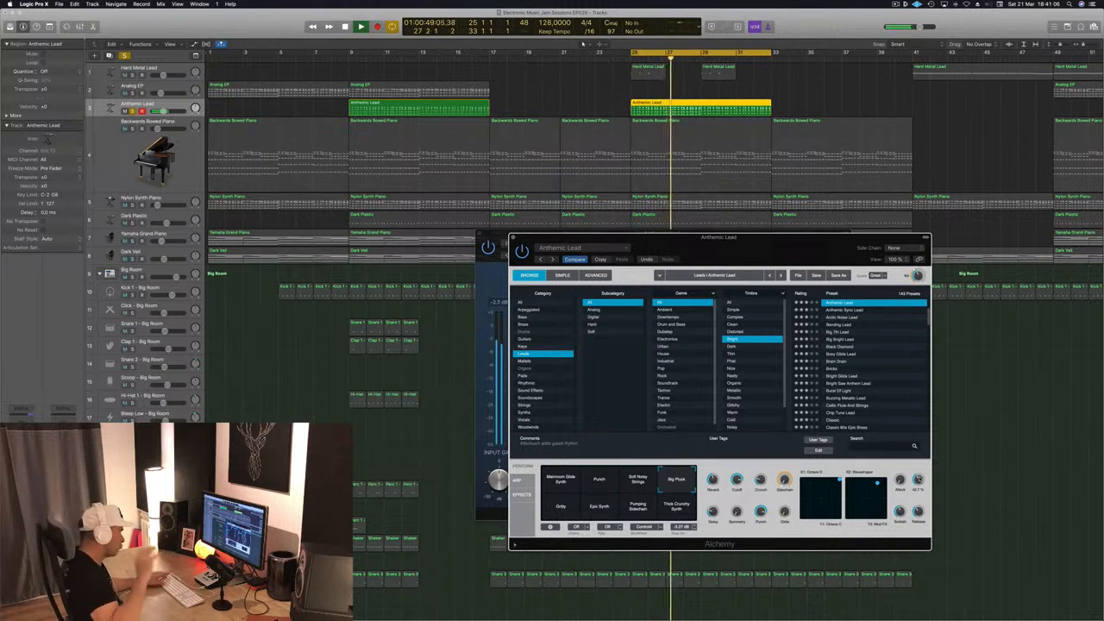
Step: Replay the soloed Anthemic Lead from the cycle start, and turn its solo off to compare it in the full mix
key(space)
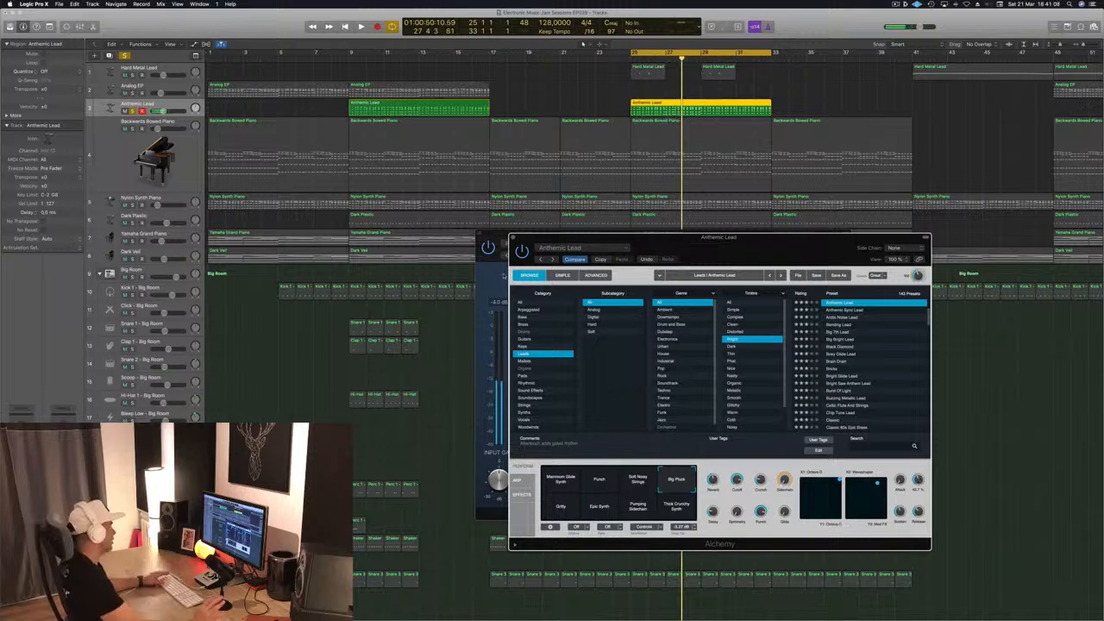
key(space)
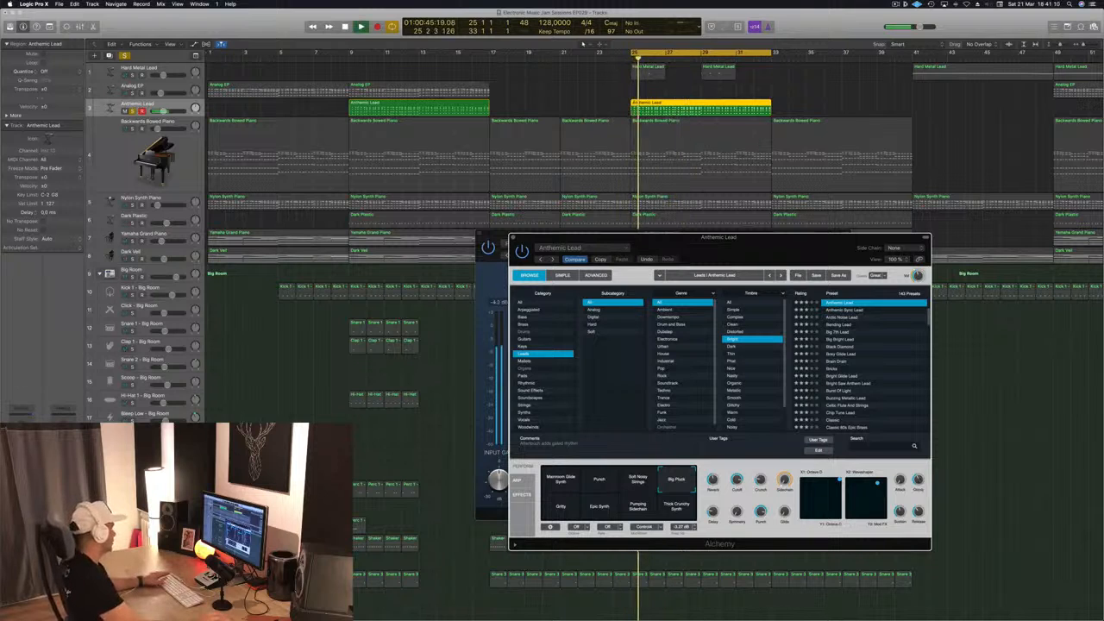
key(s)
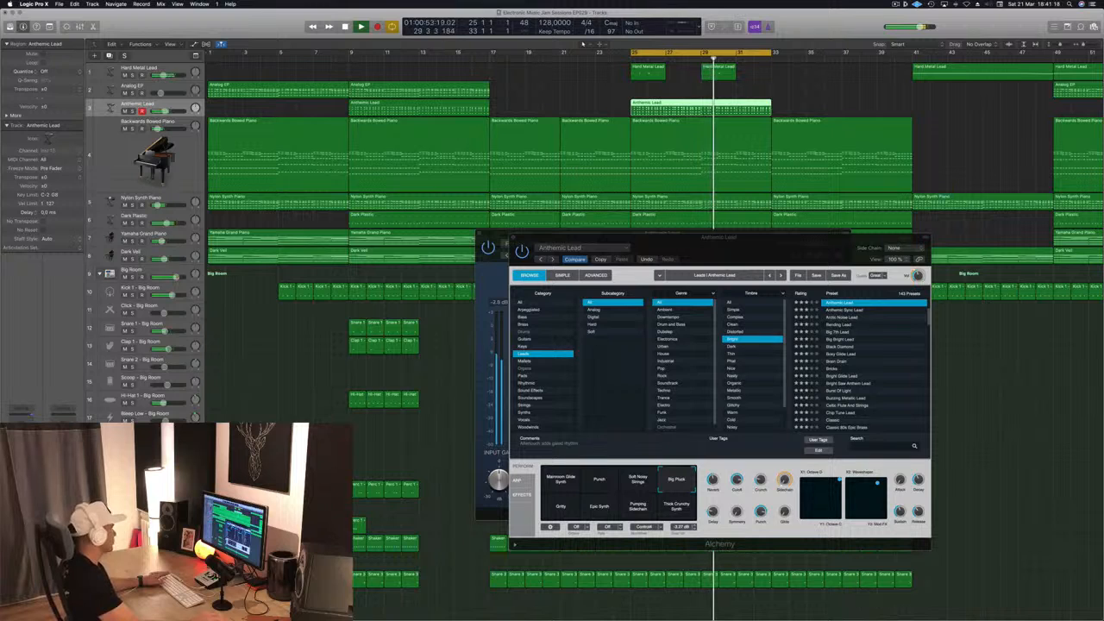
Step: Fine-tune the Alchemy performance controls of the Anthemic Lead, and solo the track again to hear them
drag(760, 247, 664, 243)
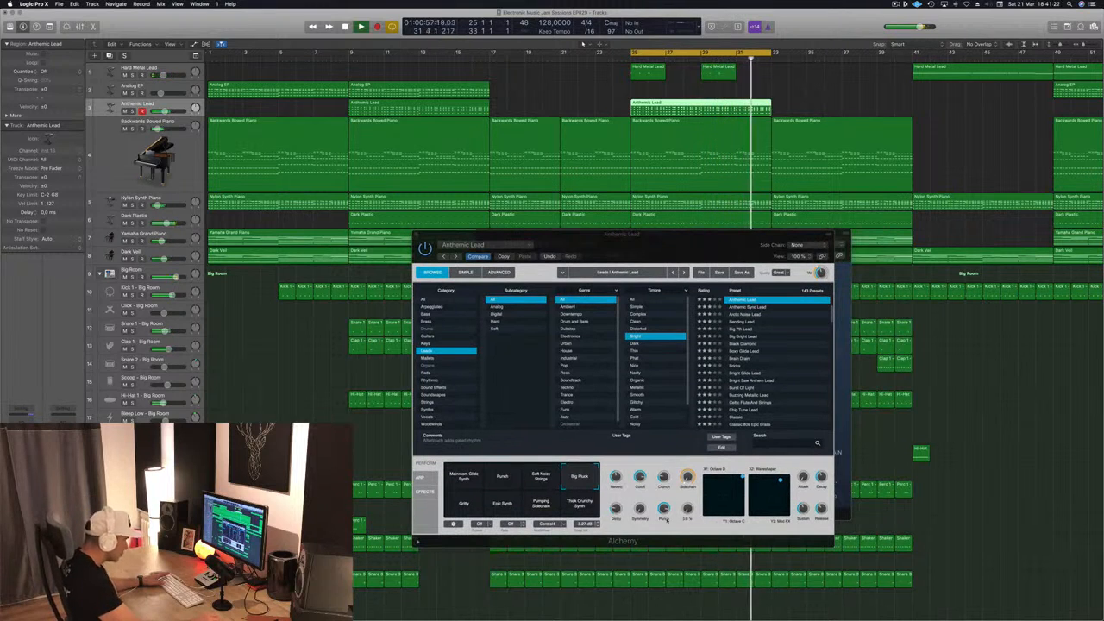
click(640, 510)
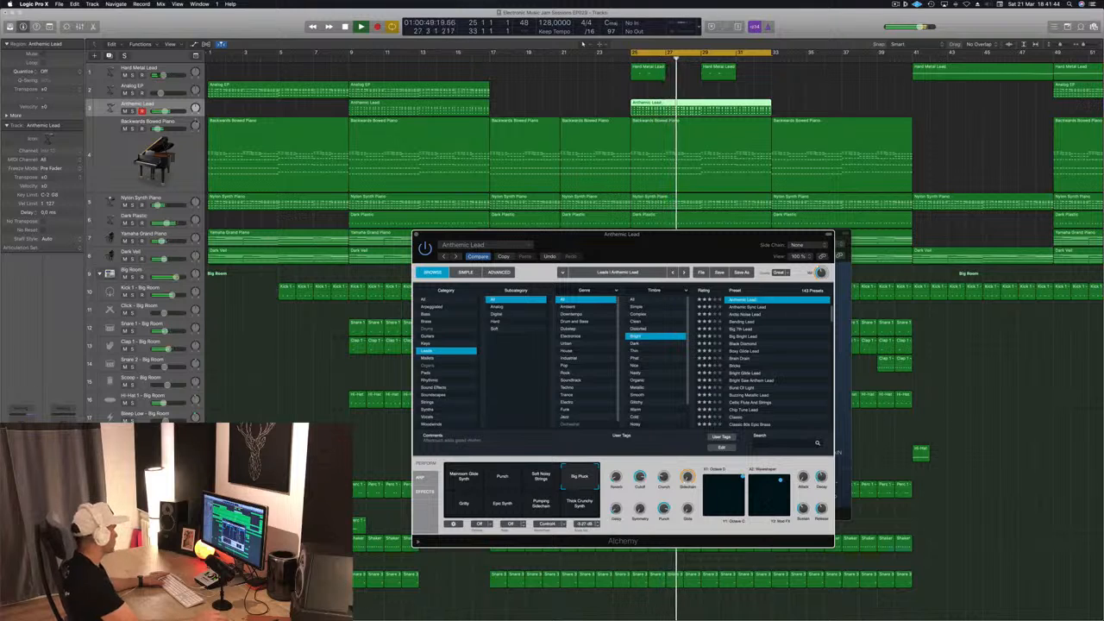
key(s)
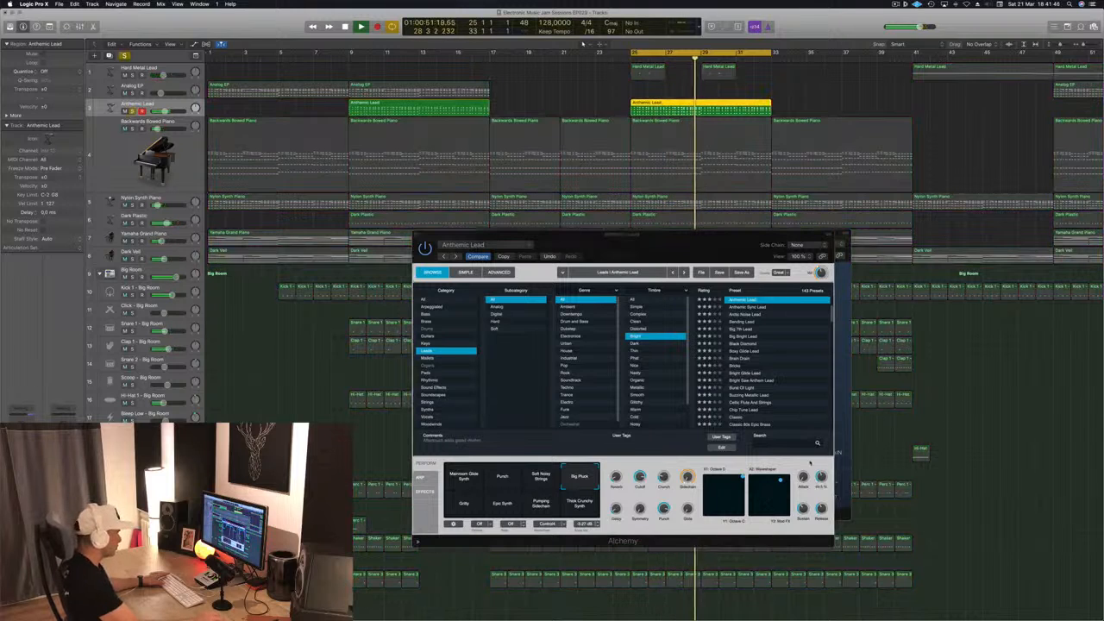
drag(617, 509, 617, 493)
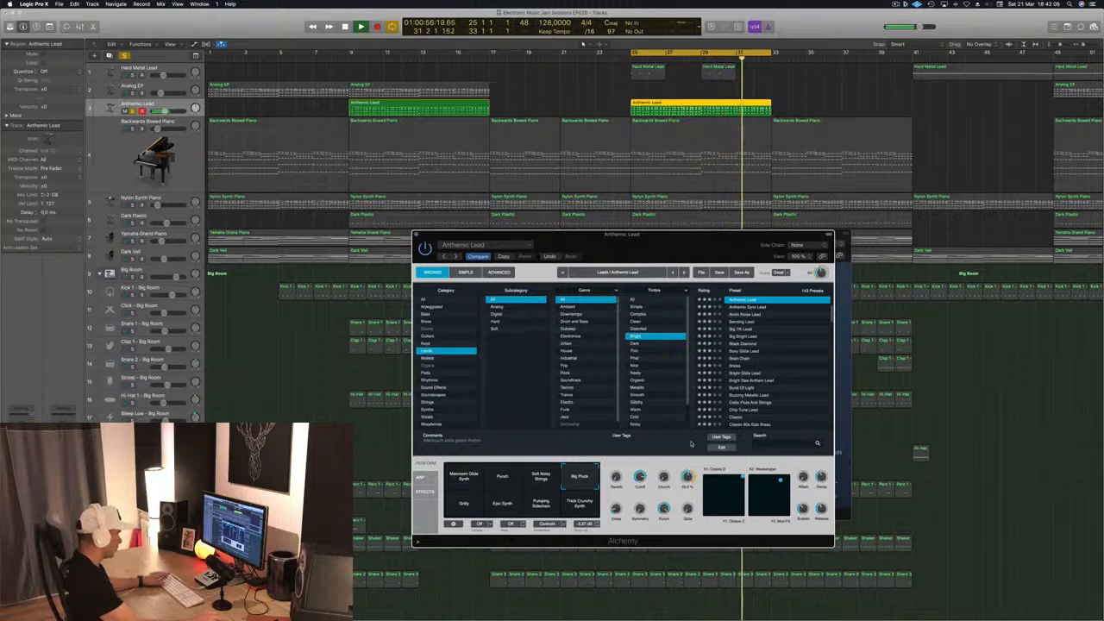
Step: Set the side chain source of the Anthemic Lead's Alchemy synth to Bus 12 (Sidechain Trigger - Big Room), and solo the trigger track alongside it
click(819, 245)
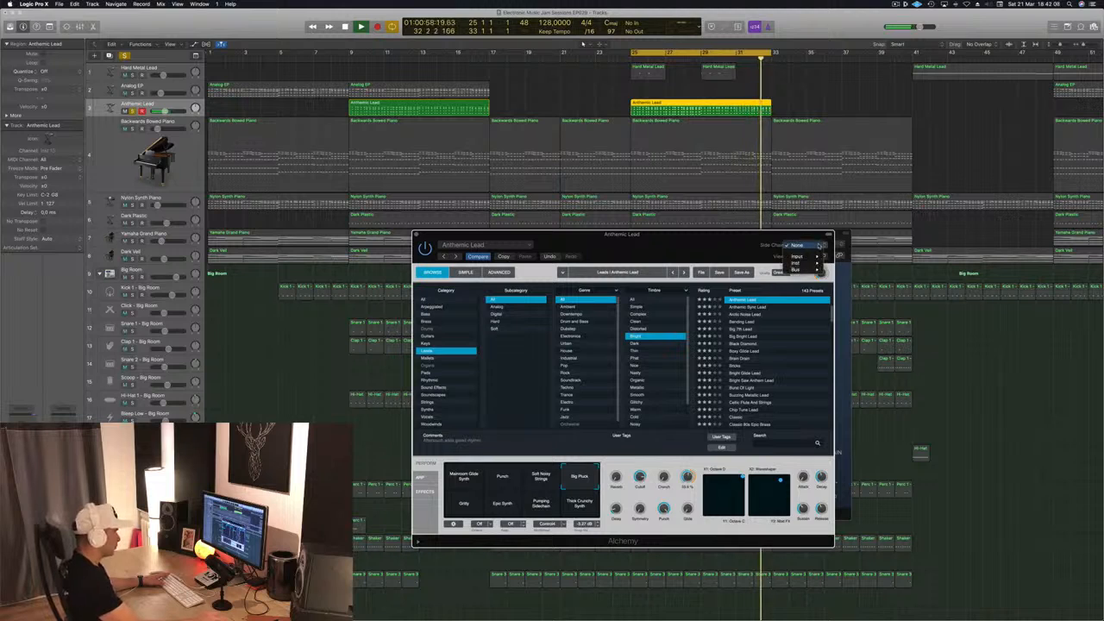
mouse_move(817, 261)
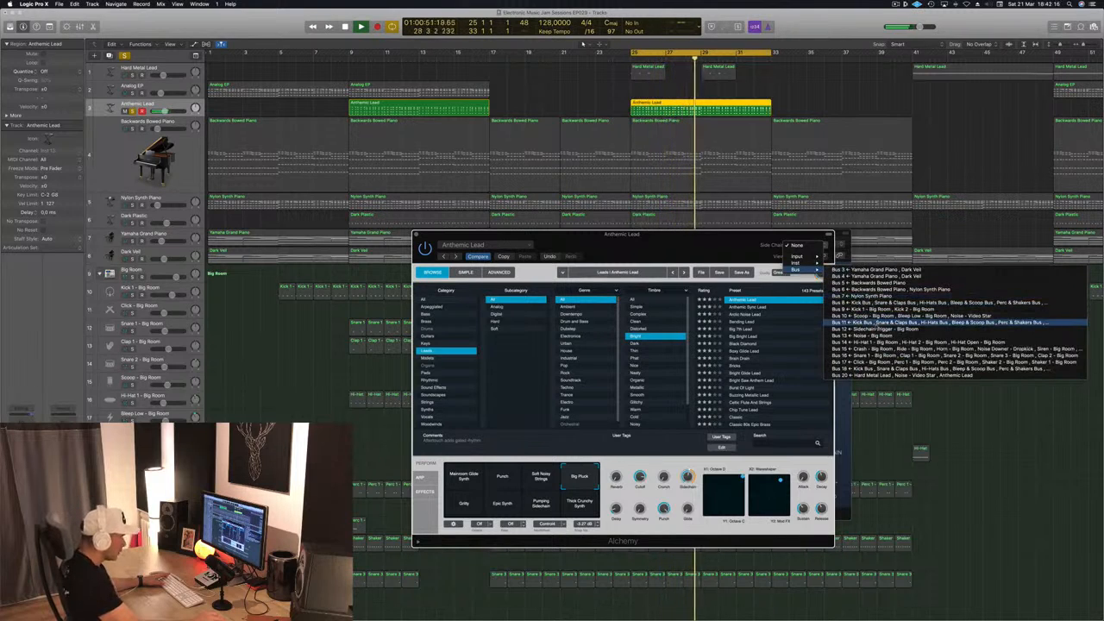
click(871, 328)
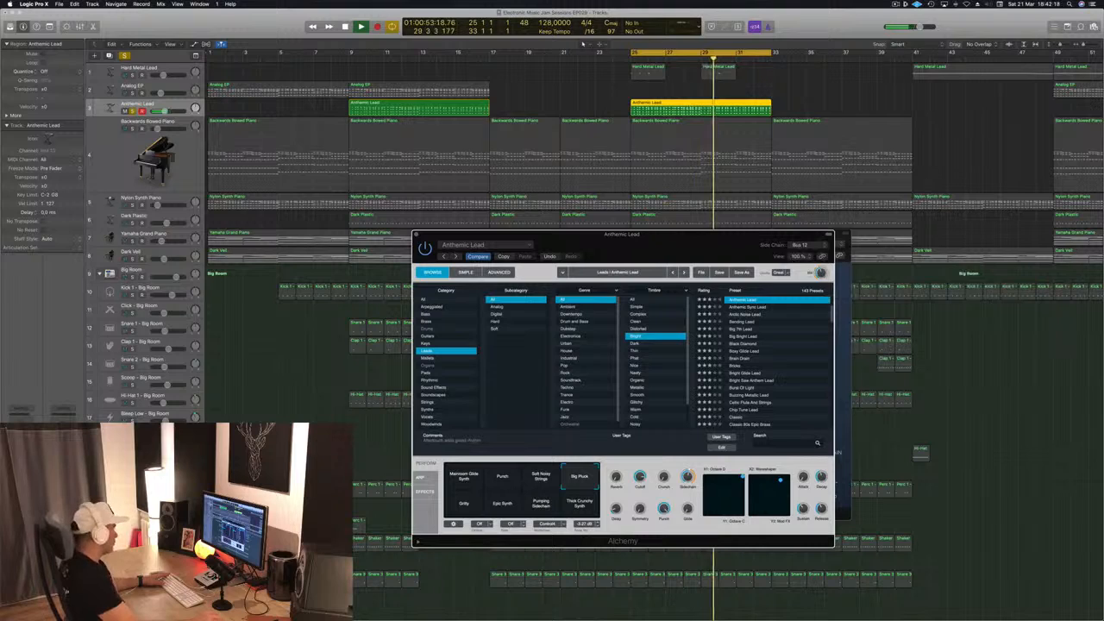
scroll(880, 332, down, 6)
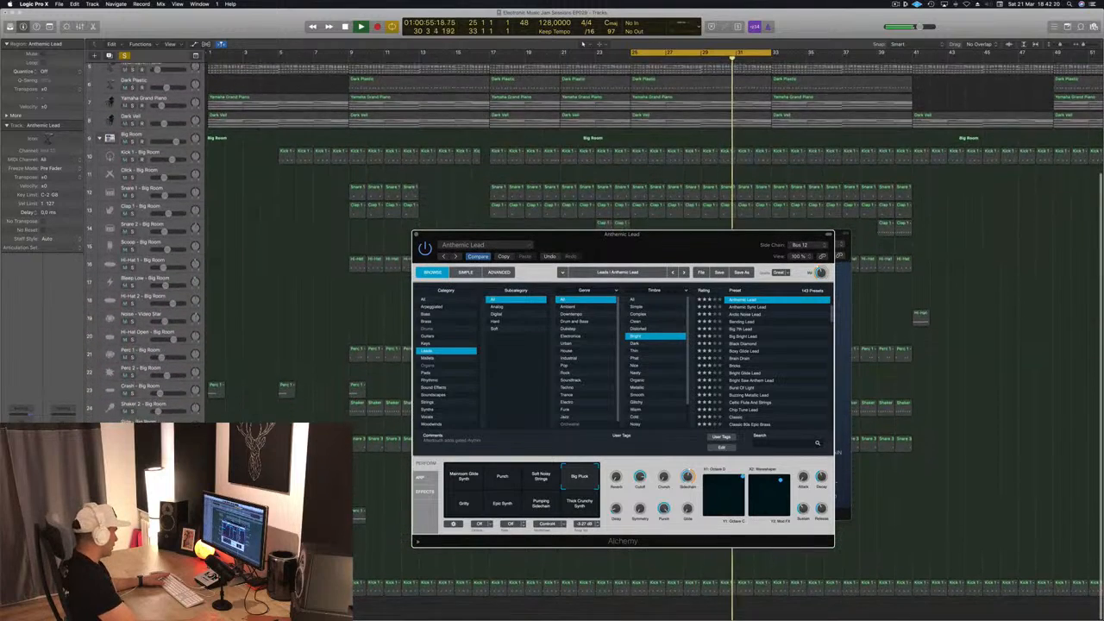
click(132, 597)
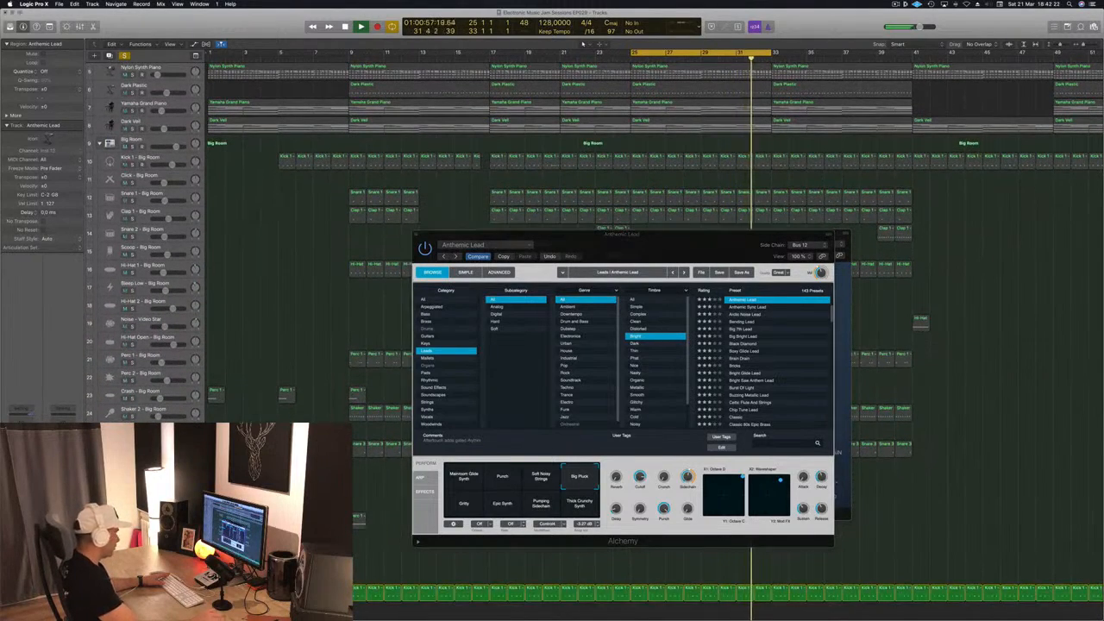
drag(711, 233, 686, 243)
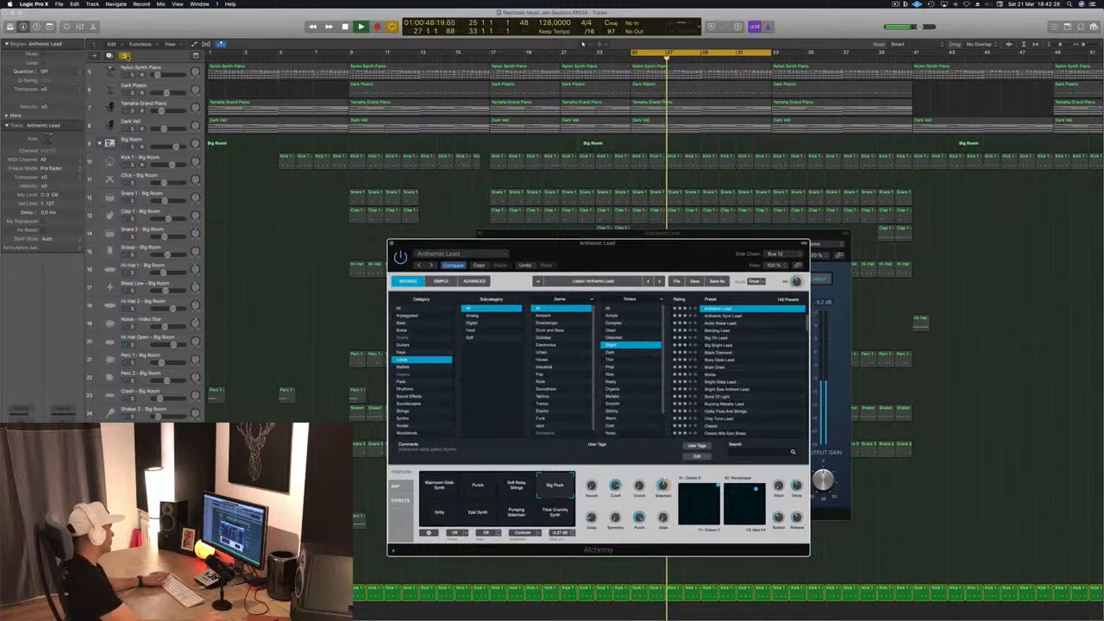
Step: Clear all track solos and close the Alchemy and Compressor windows of the Anthemic Lead
click(125, 56)
drag(639, 248, 603, 266)
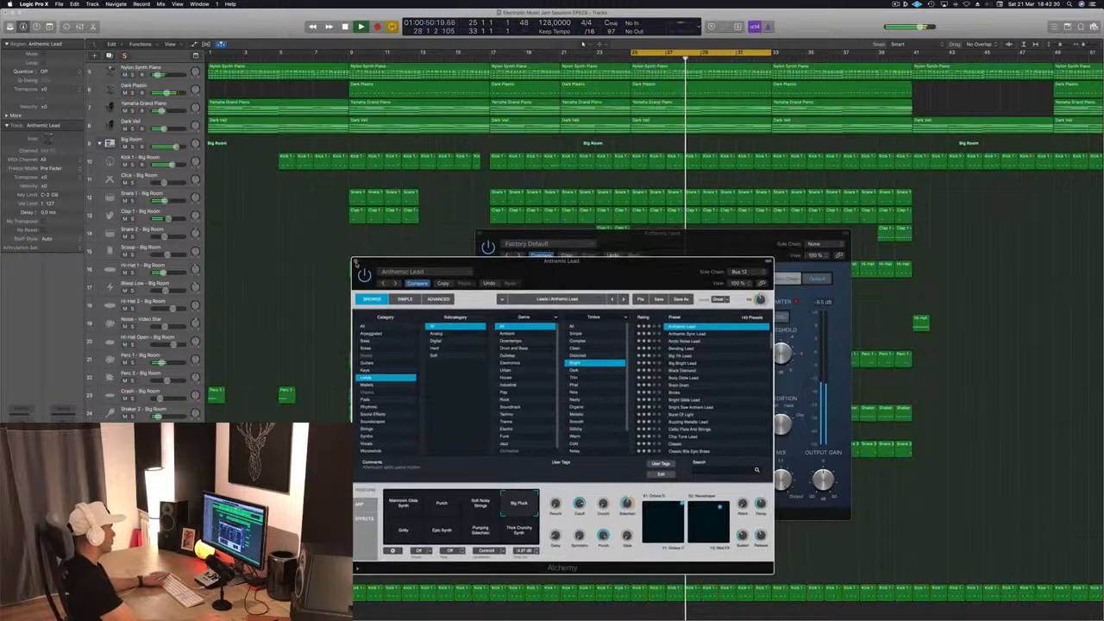
click(354, 262)
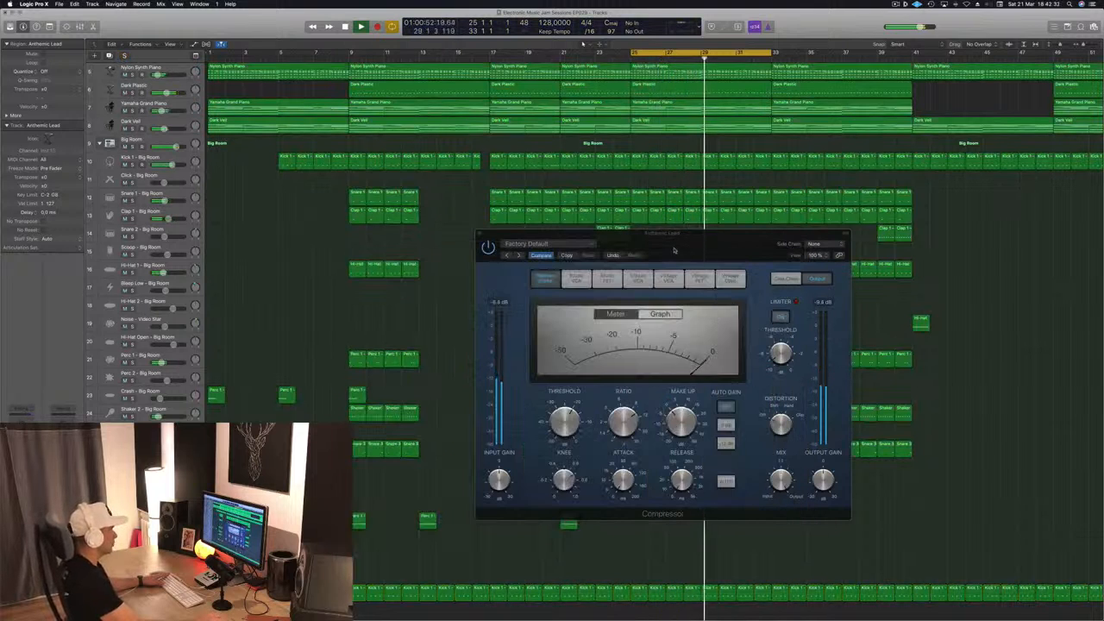
drag(697, 249, 629, 287)
click(412, 271)
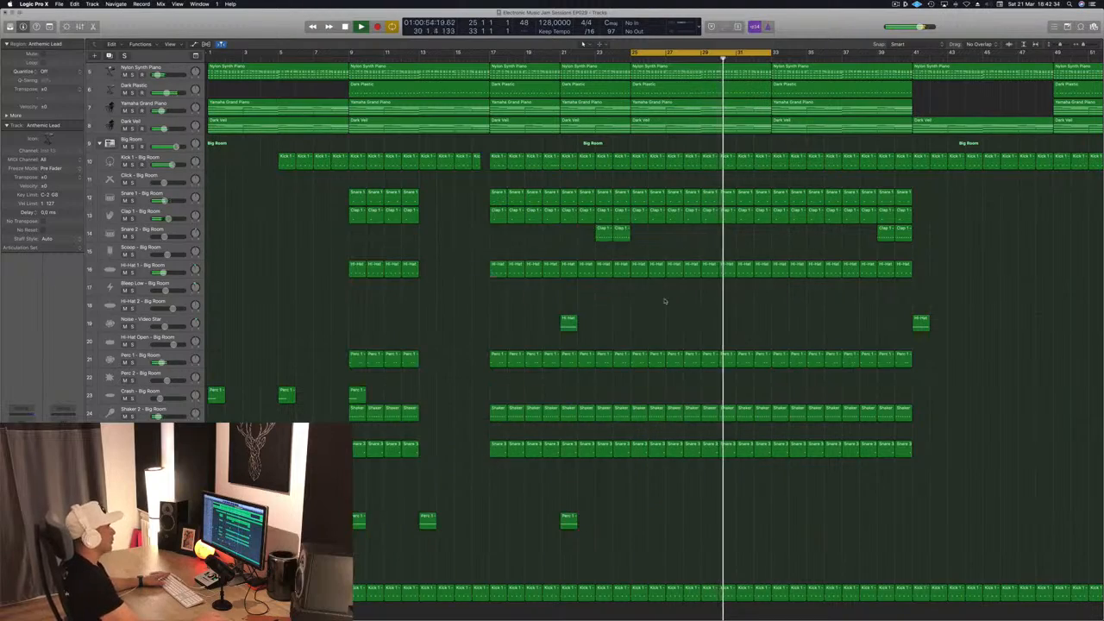
Step: Replay the cycle range with the full mix, select the Hard Metal Lead track and show its plug-in windows
scroll(798, 86, up, 4)
scroll(798, 87, up, 8)
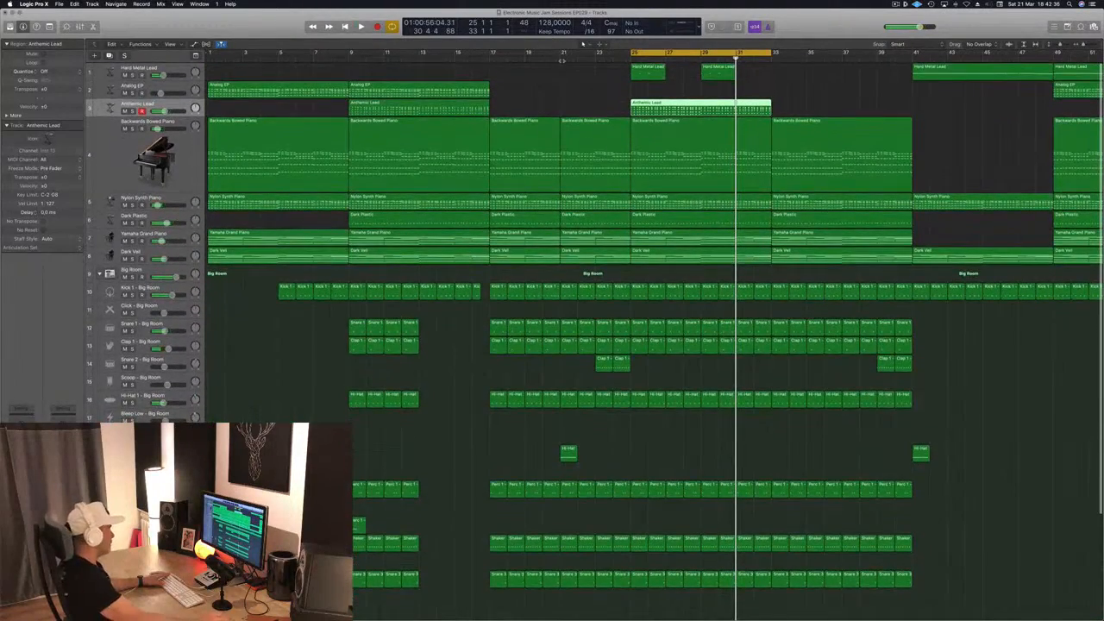
key(space)
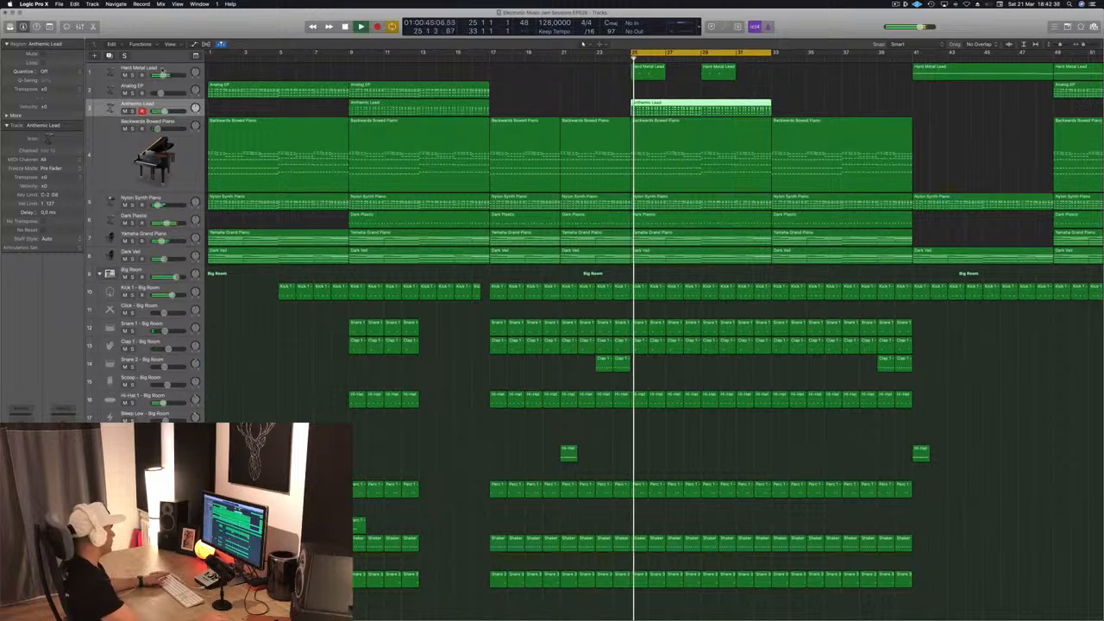
click(142, 71)
key(space)
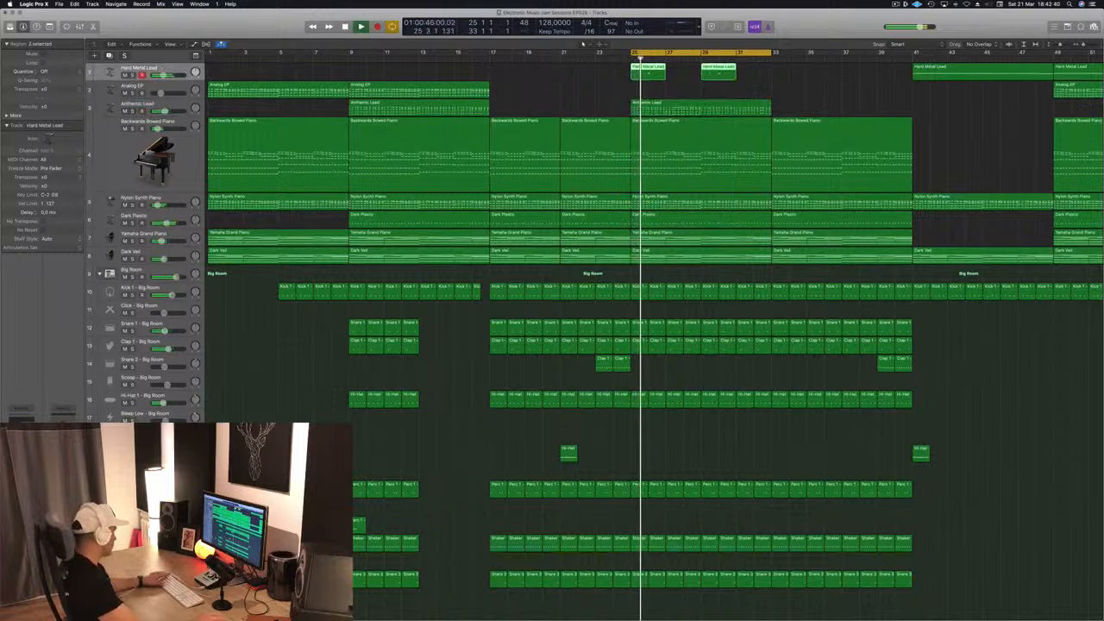
key(space)
key(v)
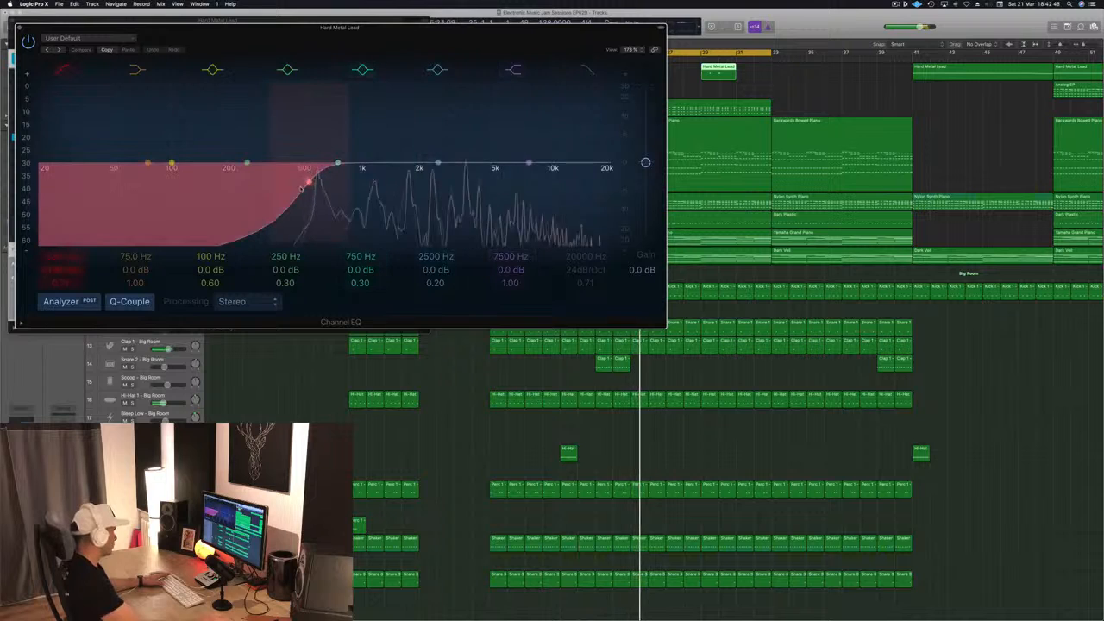
Step: On the Hard Metal Lead's Channel EQ, raise the low cut to about 1.3 kHz, lower the high shelf about 1 dB near 10400 Hz, and close its plug-ins
drag(310, 182, 343, 187)
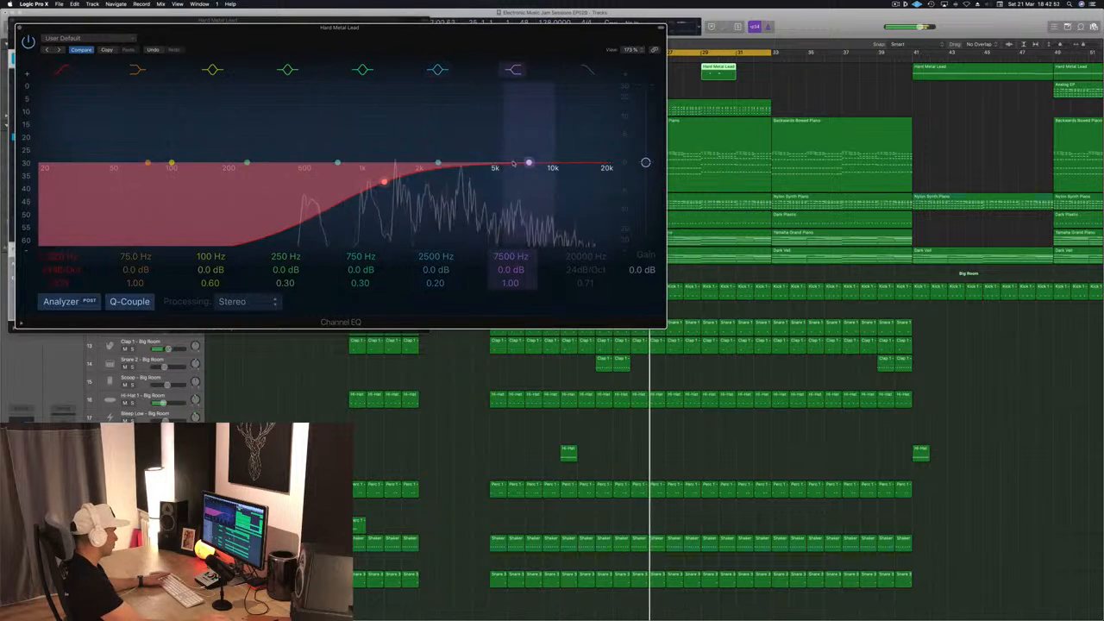
drag(528, 162, 558, 175)
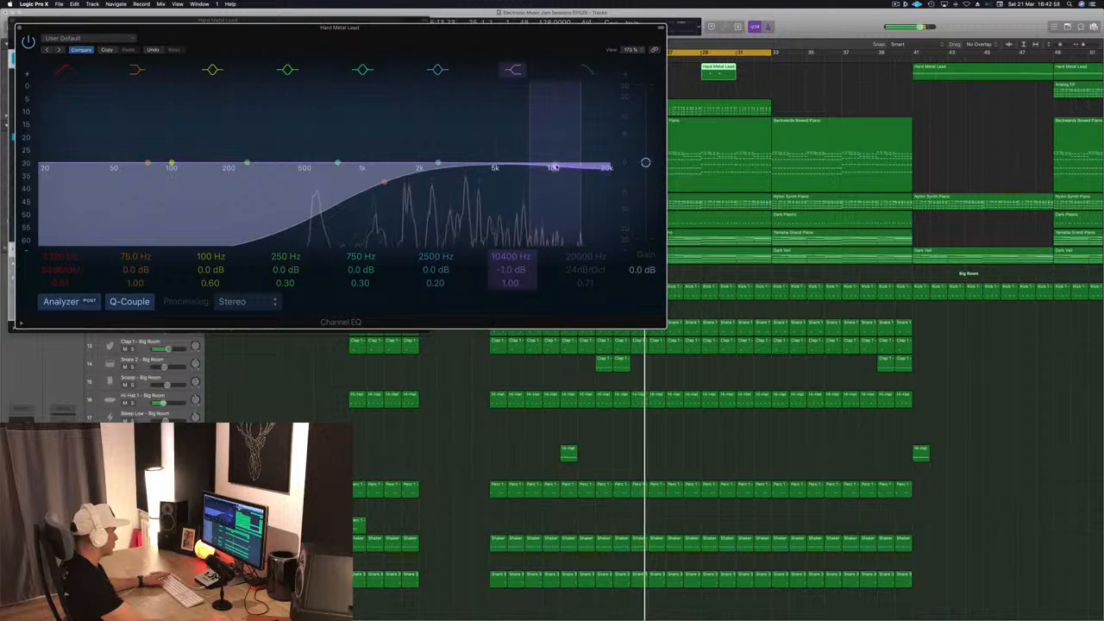
click(19, 28)
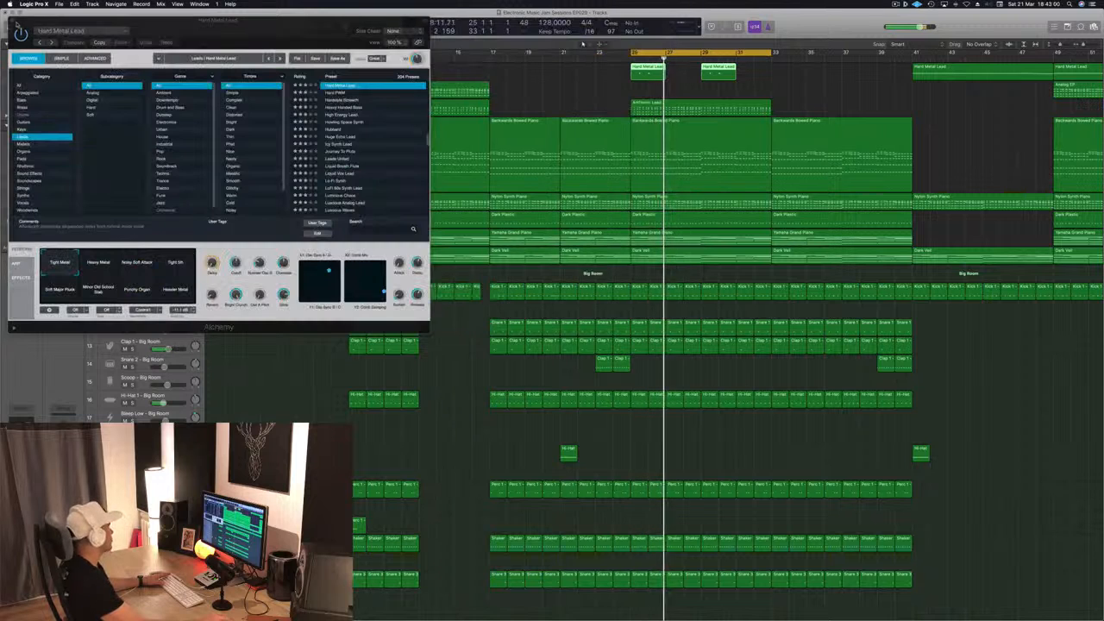
click(15, 23)
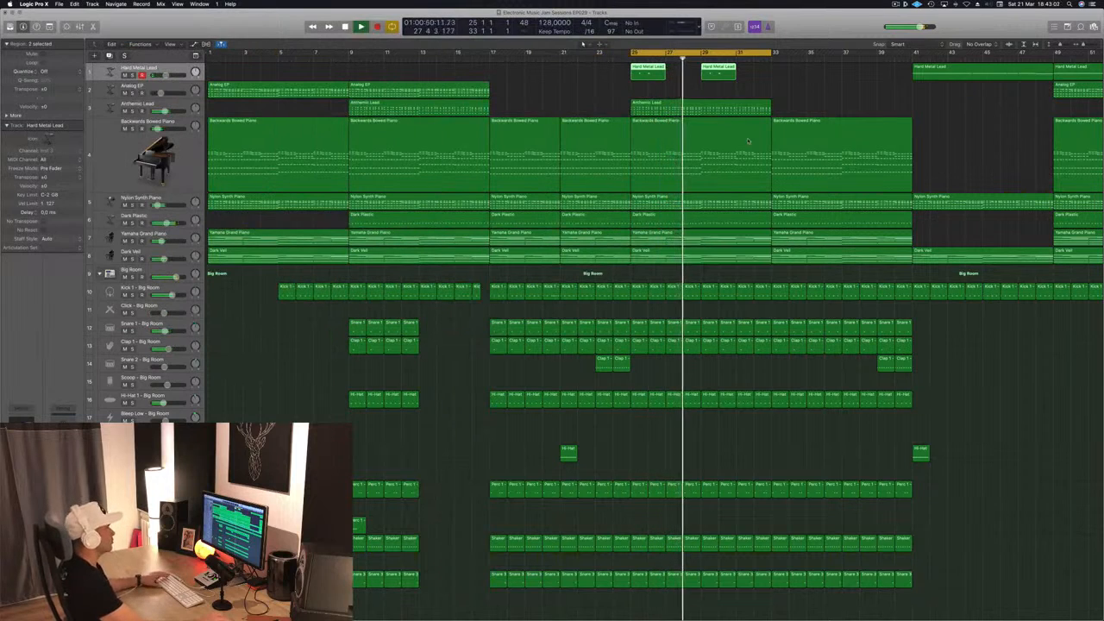
Step: Zoom the arrangement out horizontally, replay the cycle and briefly solo the Yamaha Grand Piano to check its sound
click(544, 92)
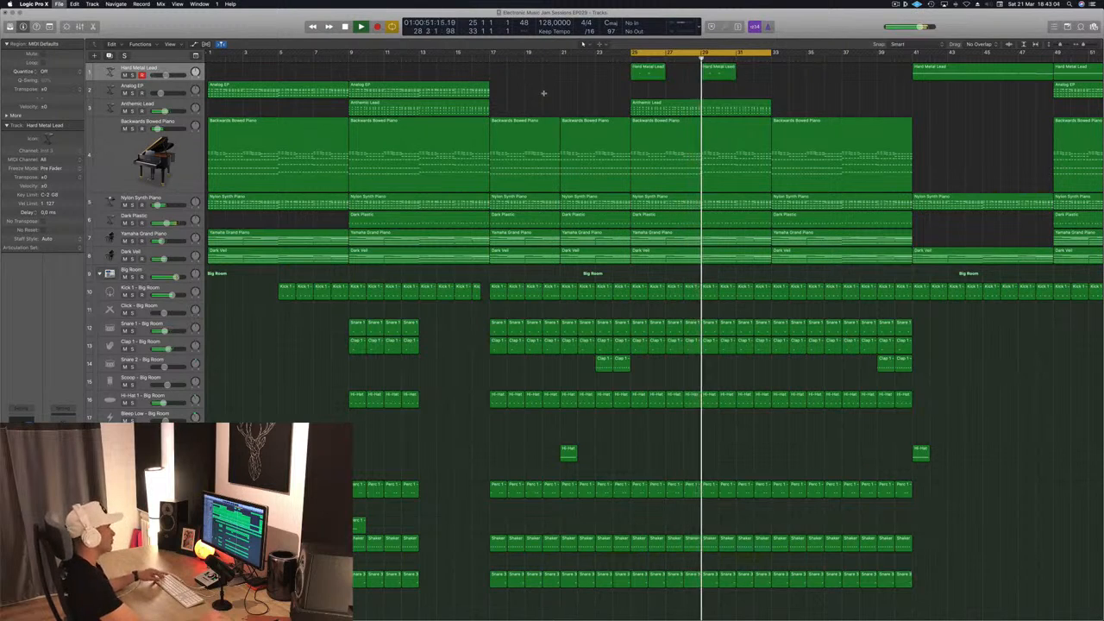
key(Return)
key(super+Left)
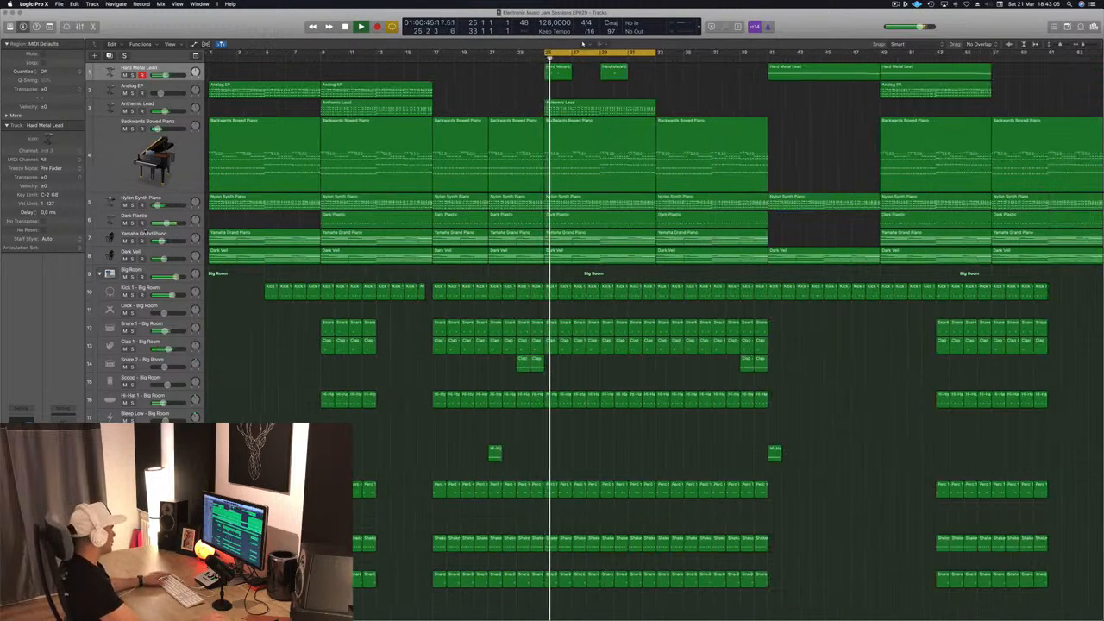
click(132, 240)
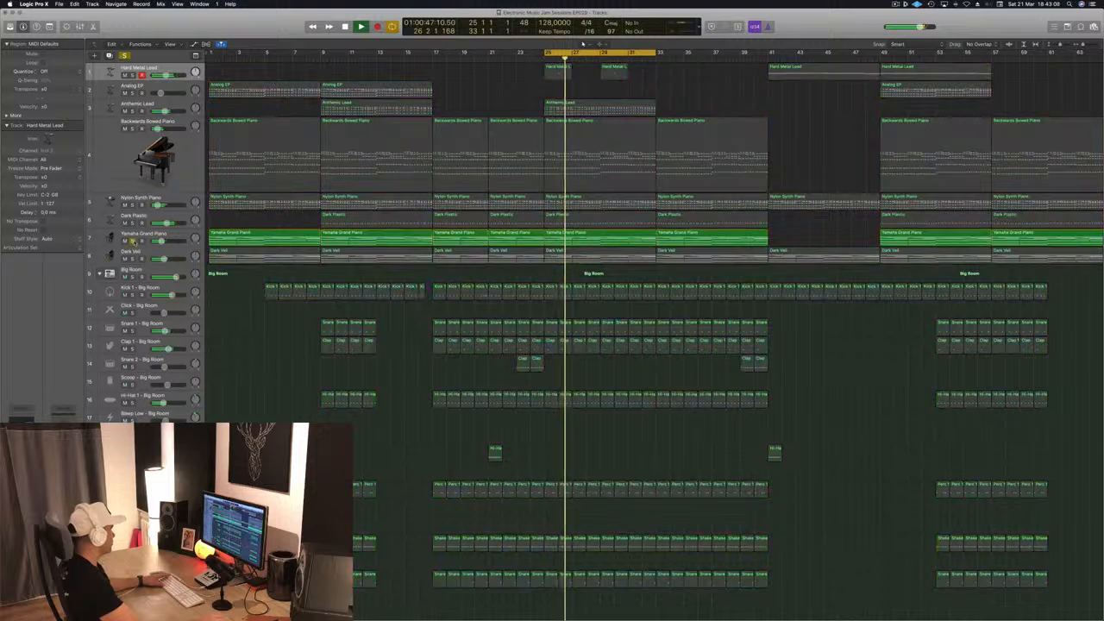
click(132, 241)
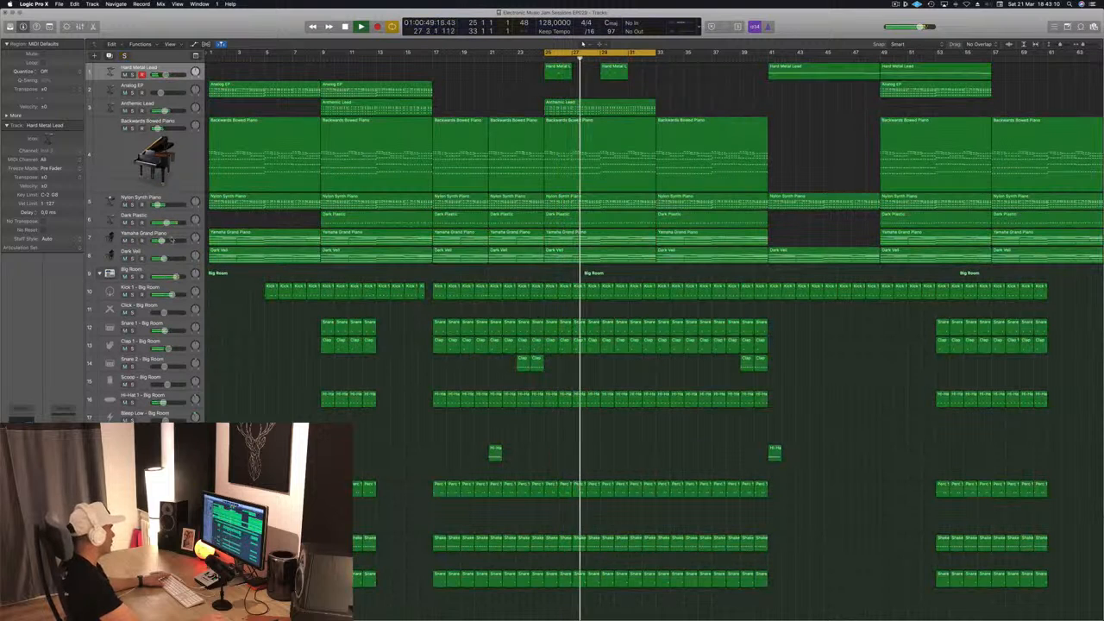
click(173, 239)
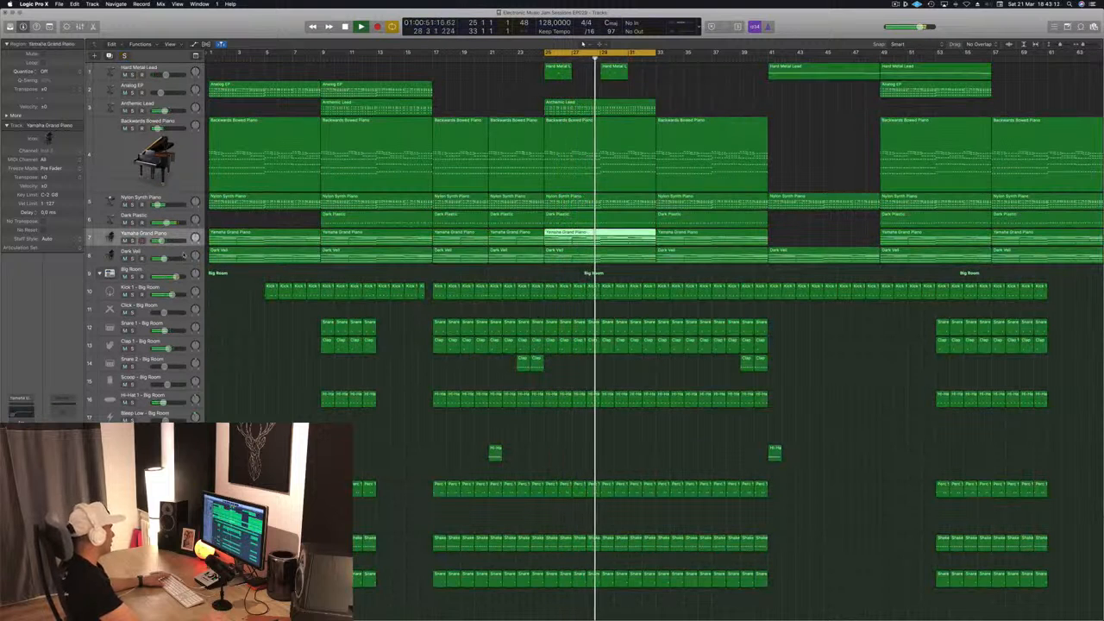
Step: Set the Dark Veil compressor's side chain to Bus 12 (Sidechain Trigger - Big Room), with Dark Veil and the trigger track soloed
click(183, 255)
click(133, 258)
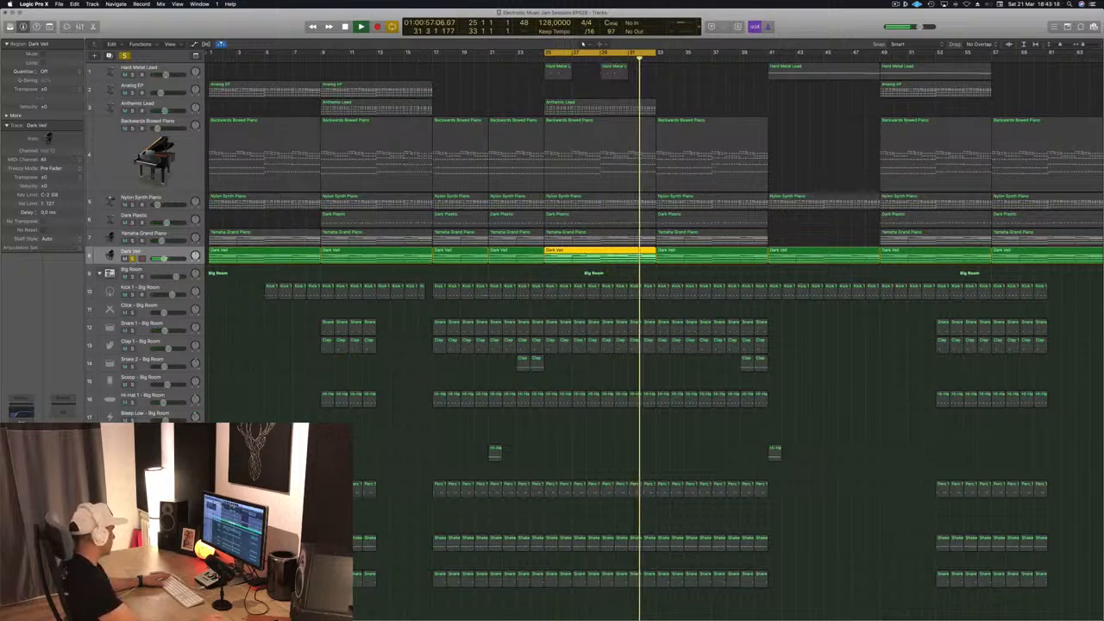
key(v)
click(352, 31)
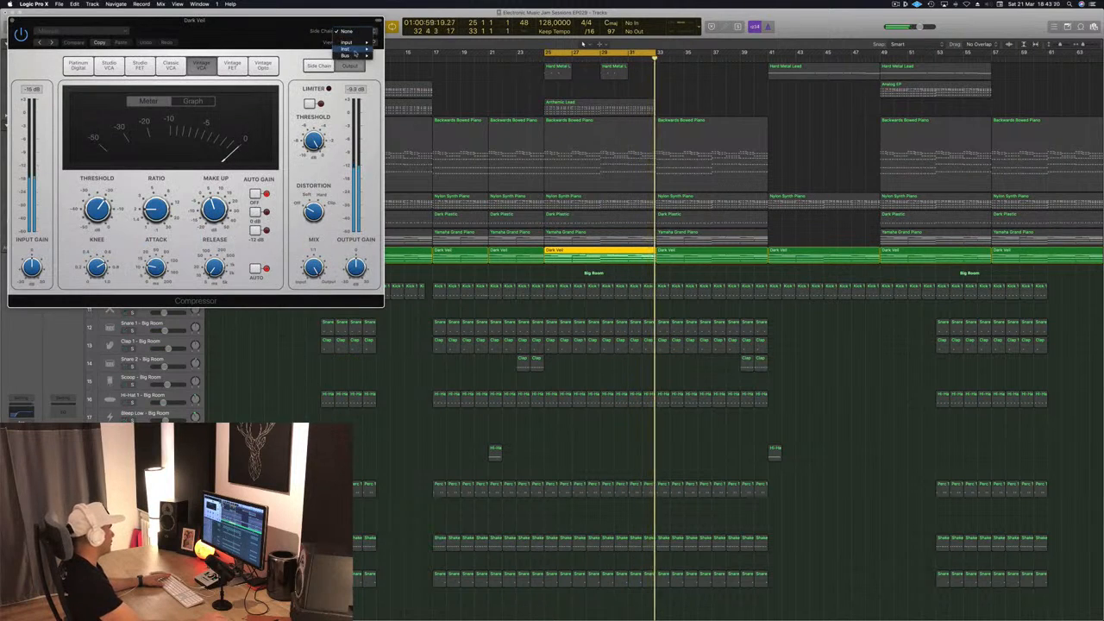
mouse_move(349, 55)
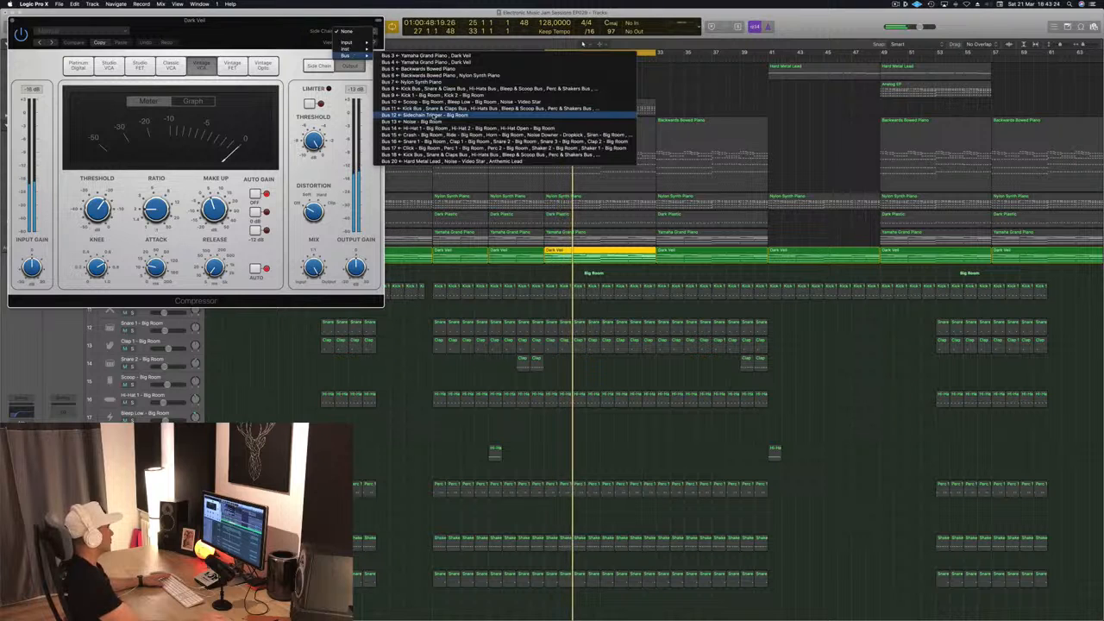
click(423, 115)
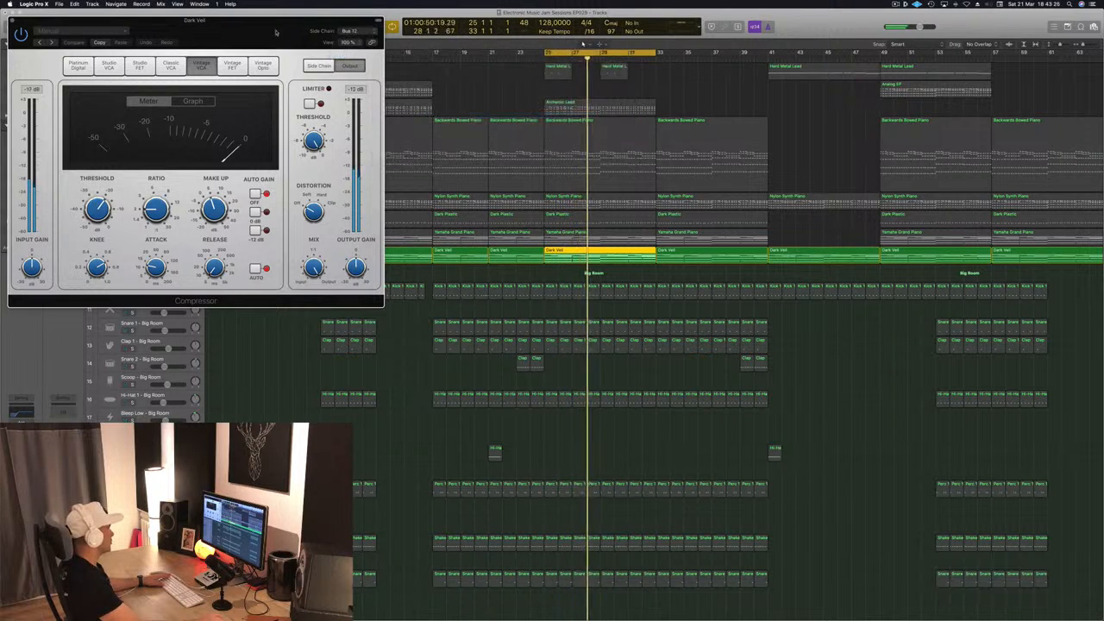
drag(275, 32, 789, 152)
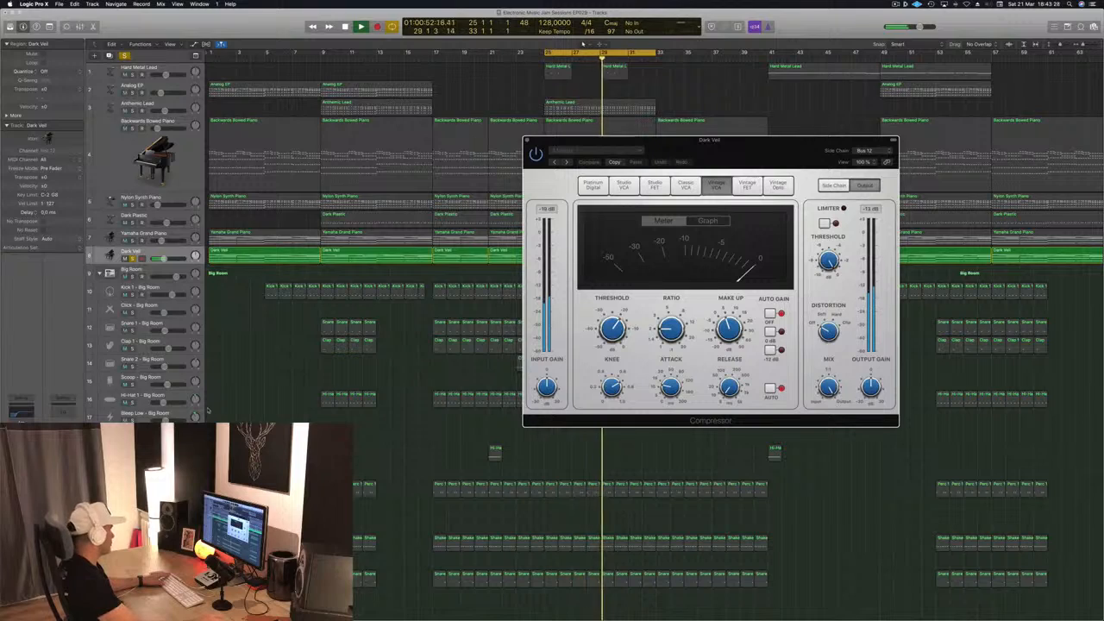
scroll(207, 412, down, 7)
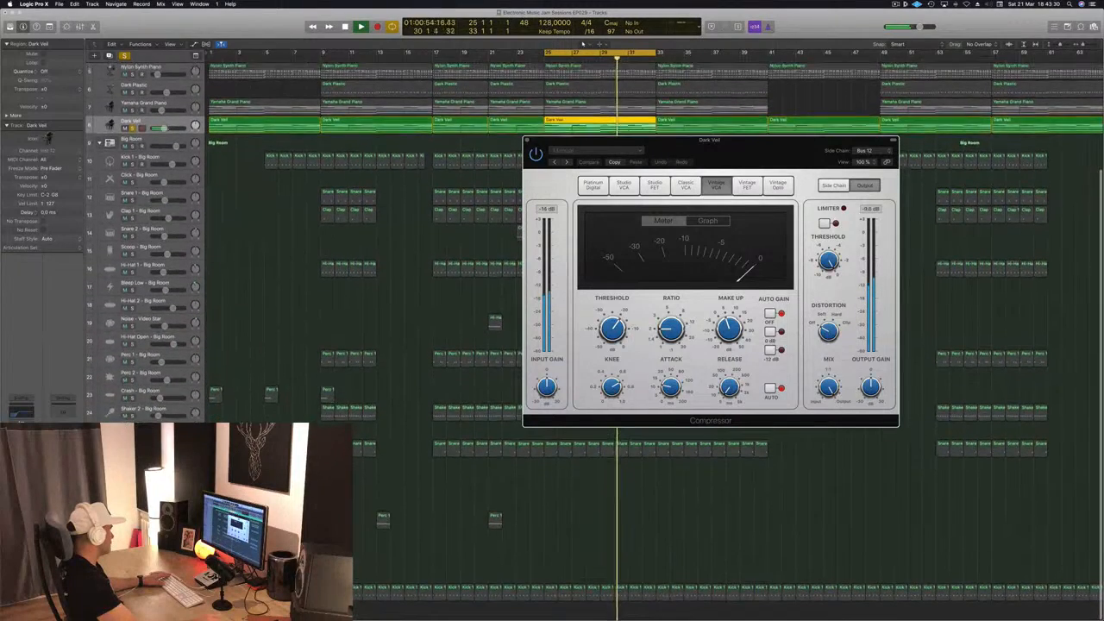
click(132, 596)
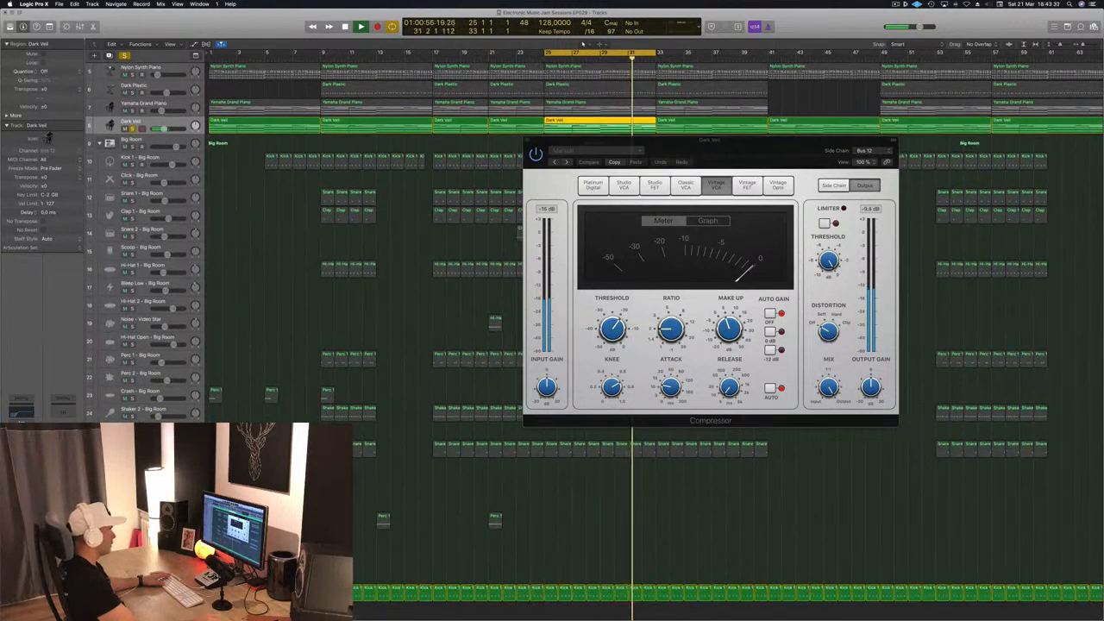
Step: Adjust the Dark Veil compressor's threshold, ratio, attack and release, close its window and clear all solos to hear the full mix
drag(615, 329, 618, 343)
drag(676, 316, 675, 311)
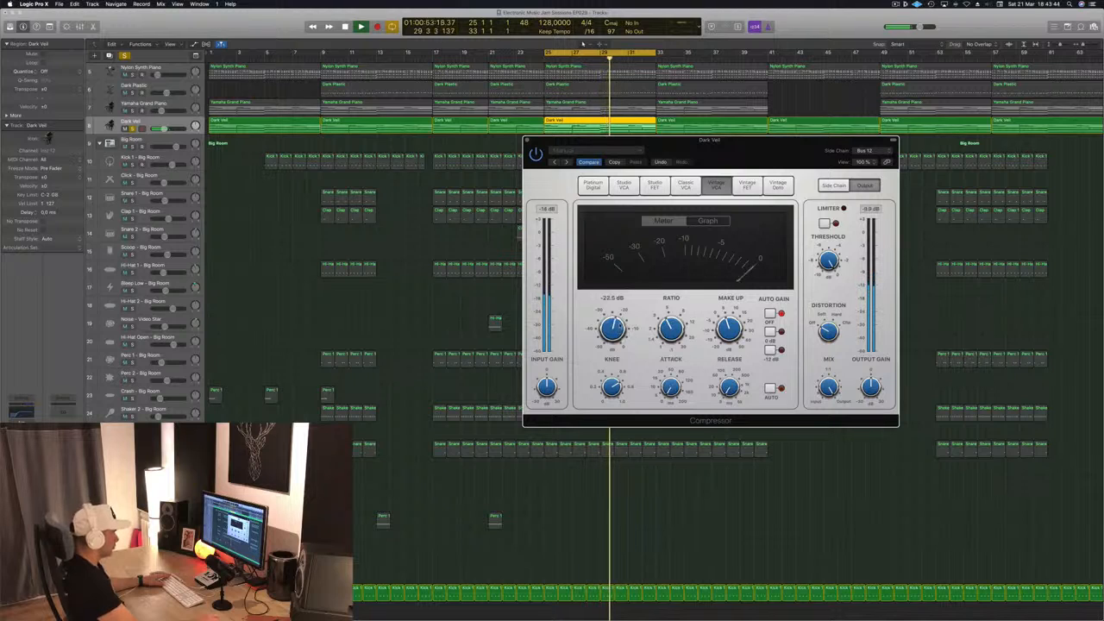
drag(616, 329, 621, 312)
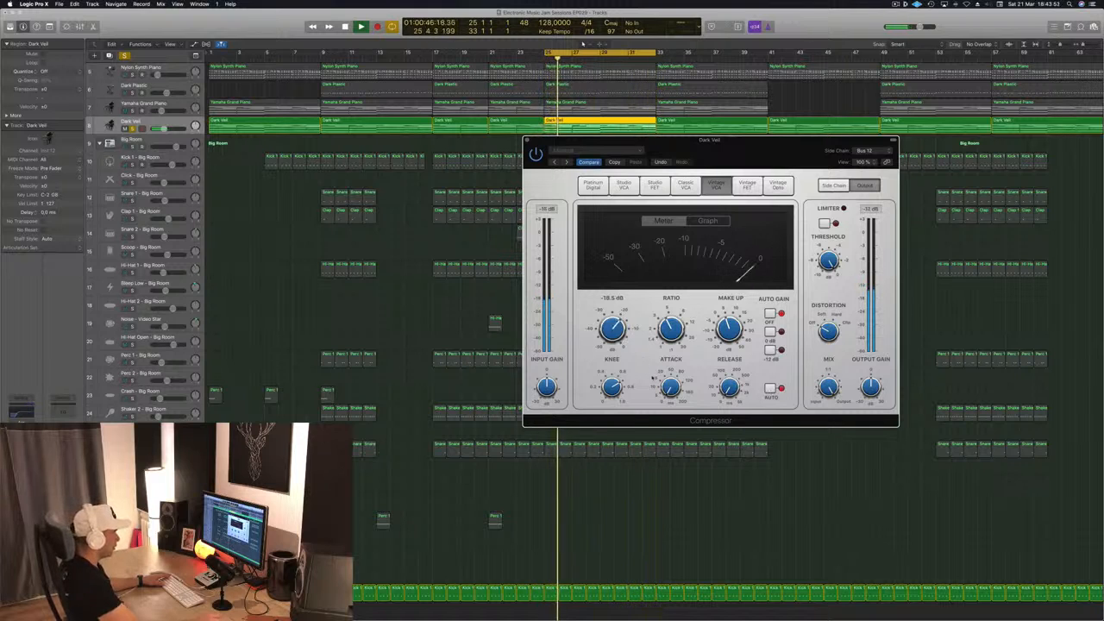
mouse_move(671, 388)
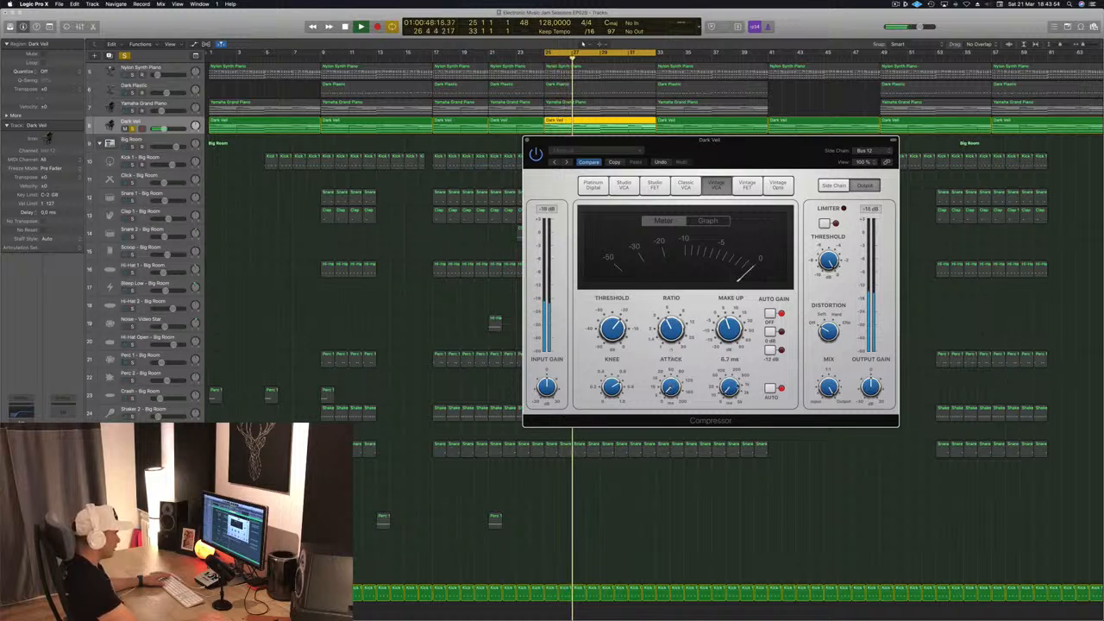
drag(734, 390, 735, 387)
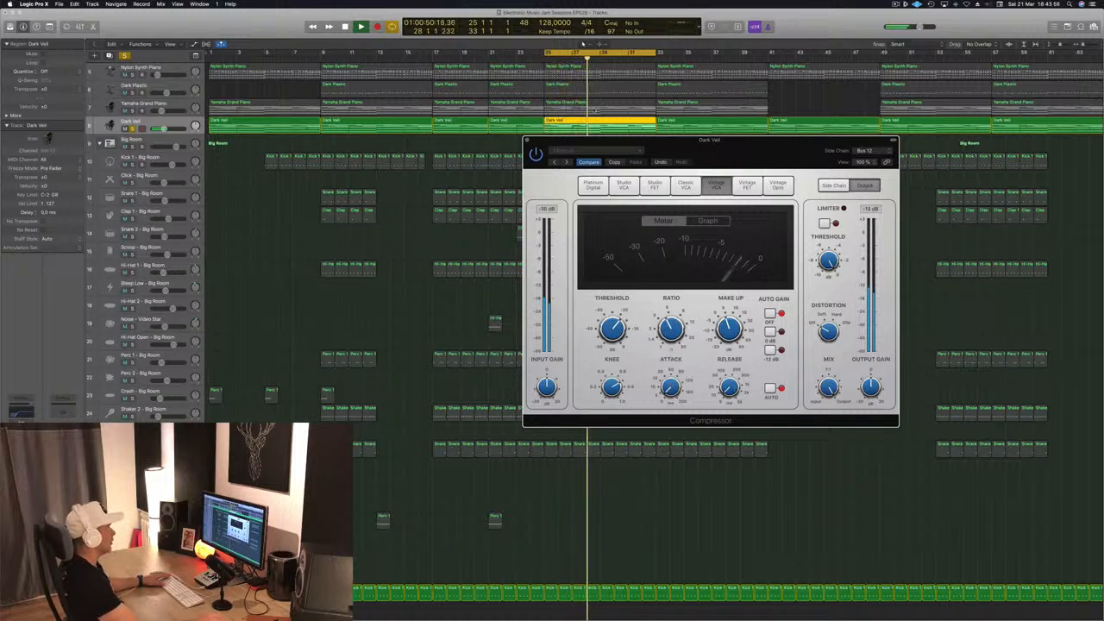
drag(613, 329, 612, 332)
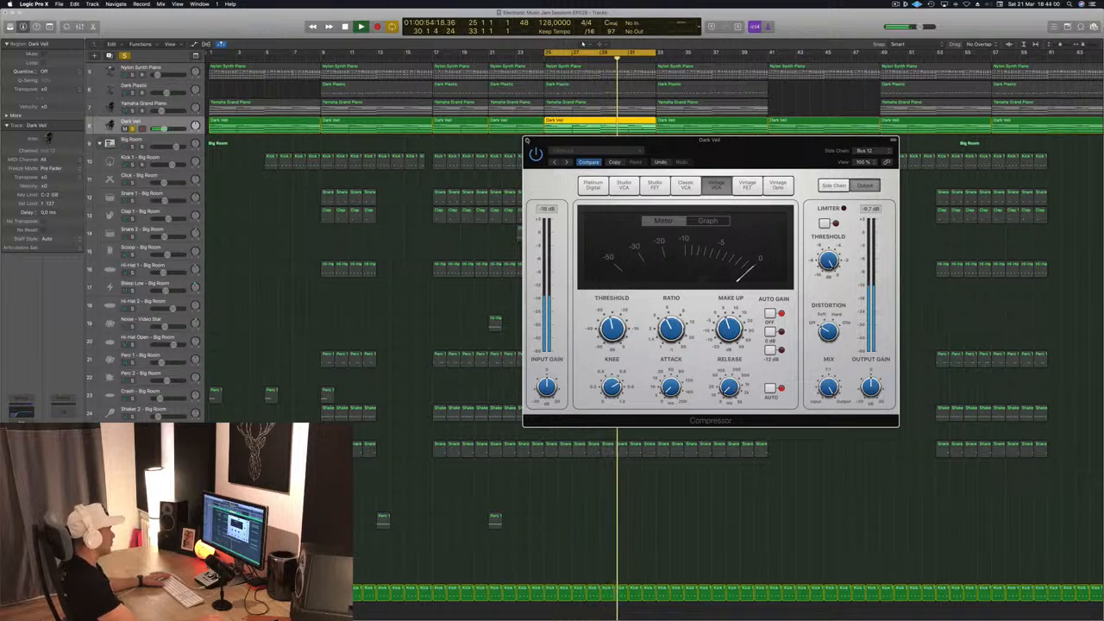
click(527, 140)
click(124, 55)
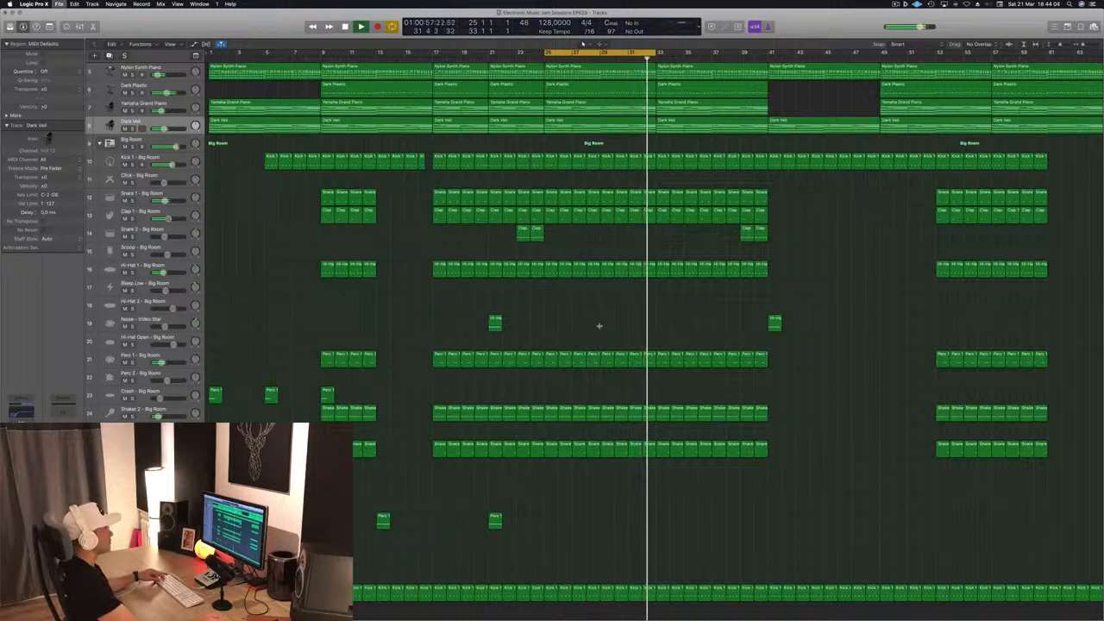
Step: Show the whole arrangement from the Hard Metal Lead downward and extend the end of the playback cycle to about bar 66
scroll(600, 327, down, 4)
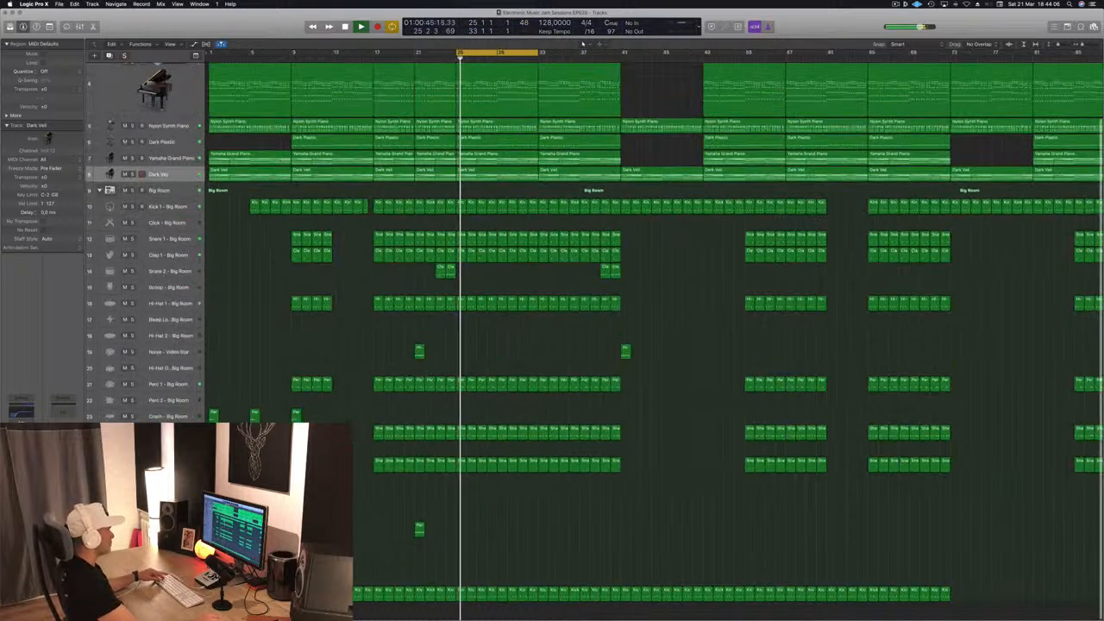
scroll(527, 337, up, 1)
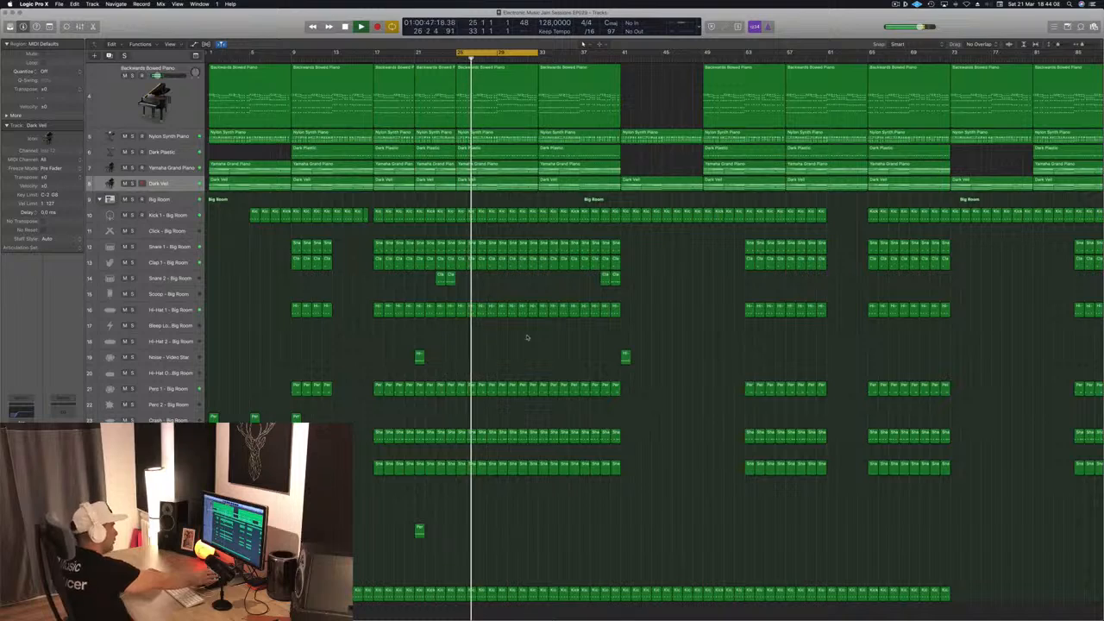
scroll(527, 337, up, 1)
scroll(527, 338, up, 3)
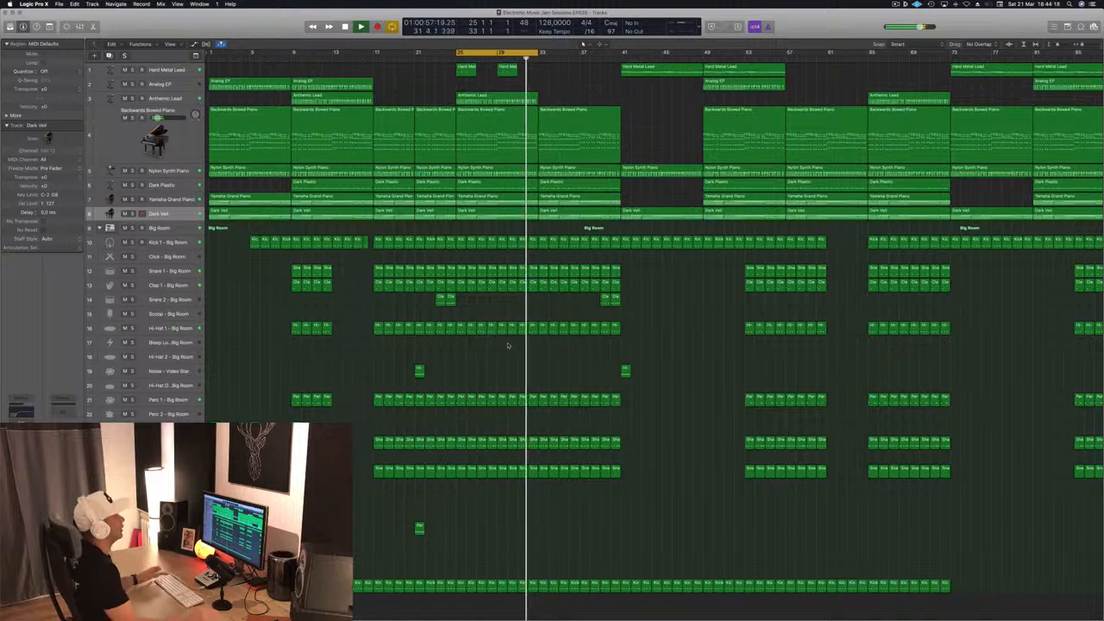
key(space)
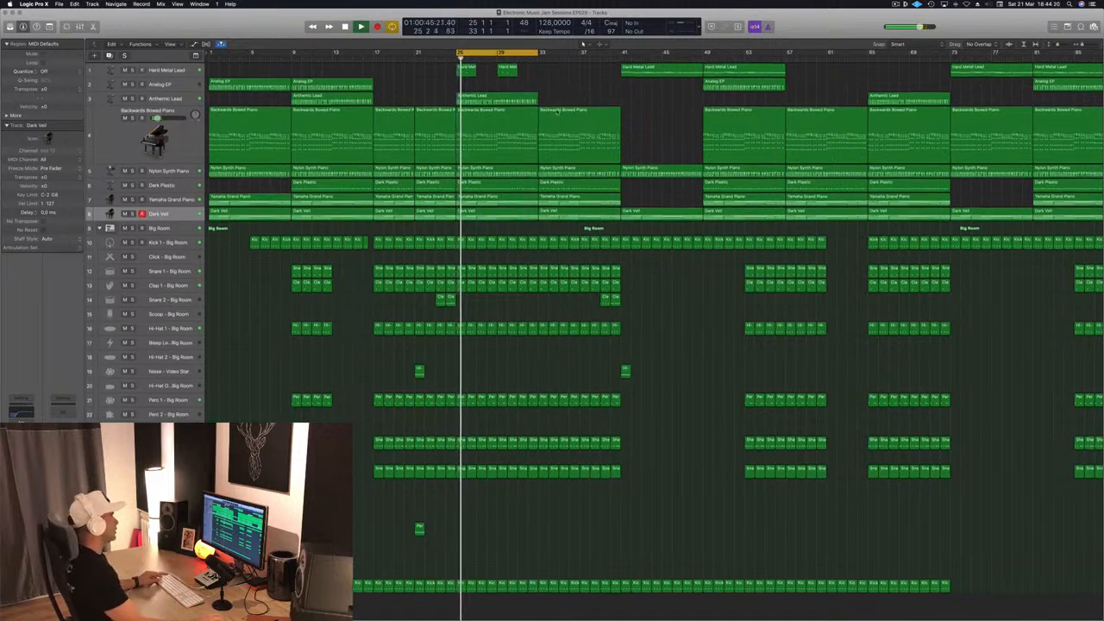
key(super+Left)
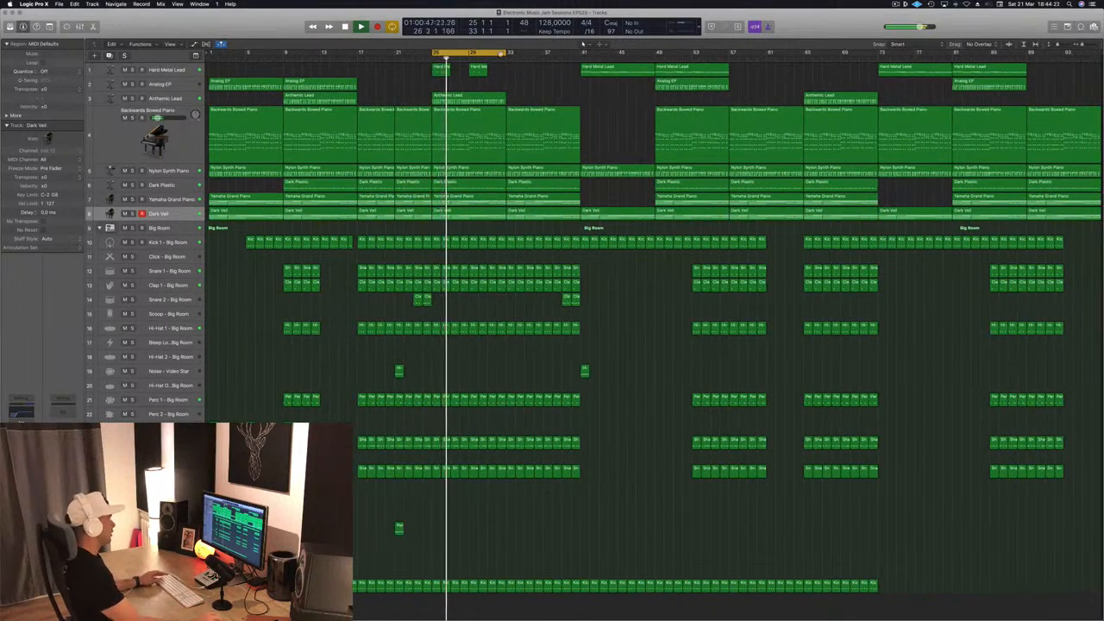
drag(506, 52, 813, 58)
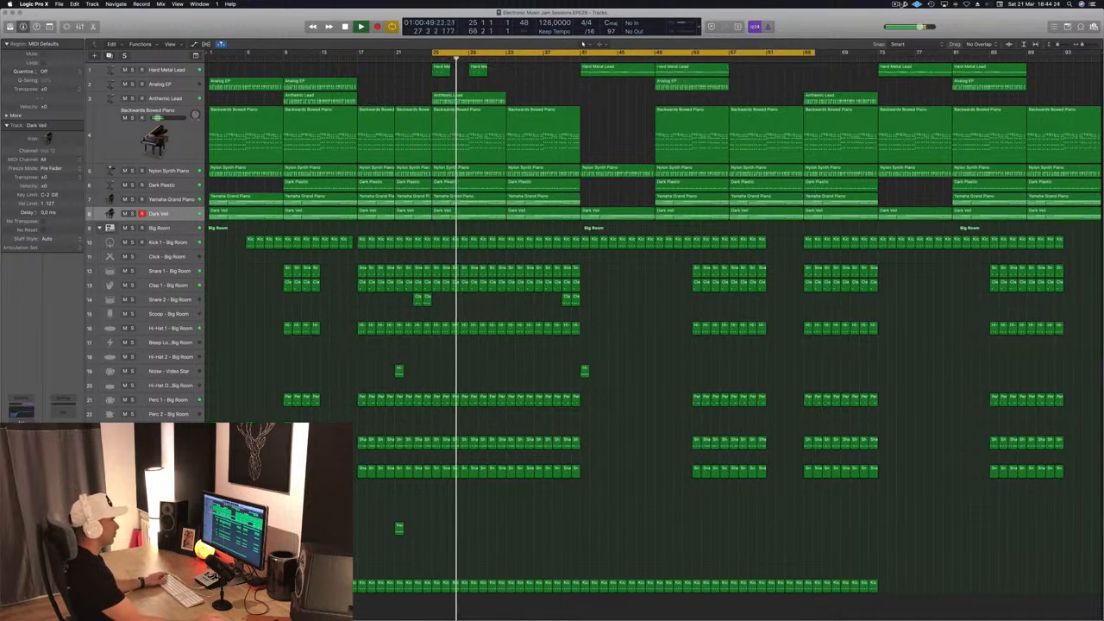
click(897, 4)
click(843, 30)
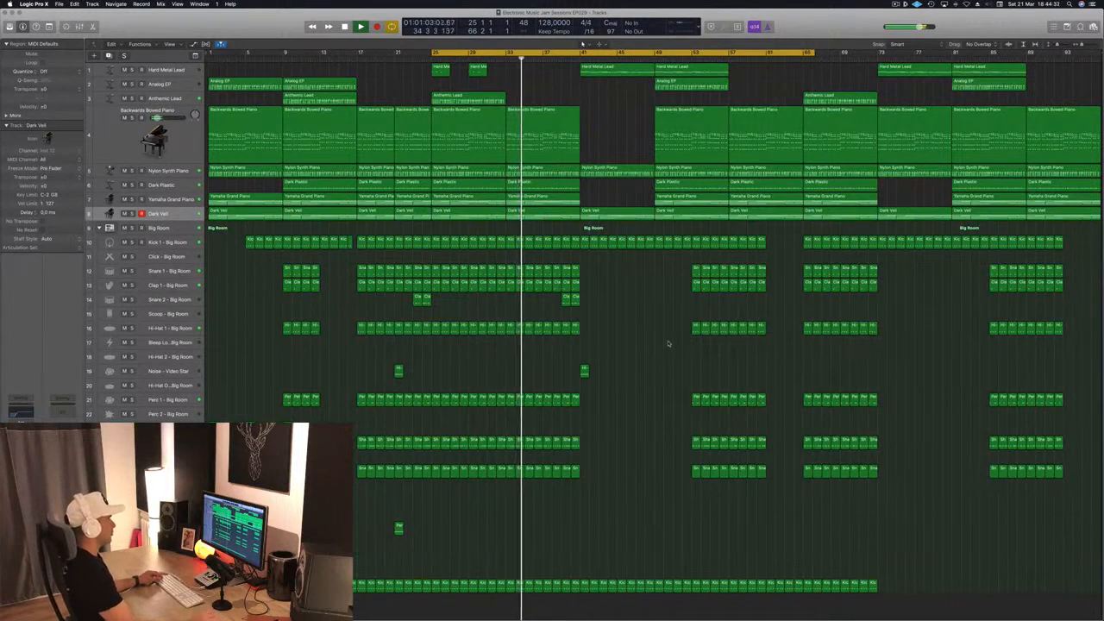
Step: Delete the snare, clap, hi-hat, percussion and shaker regions between about bars 53 and 61, keeping the kick
drag(669, 262, 765, 479)
key(Delete)
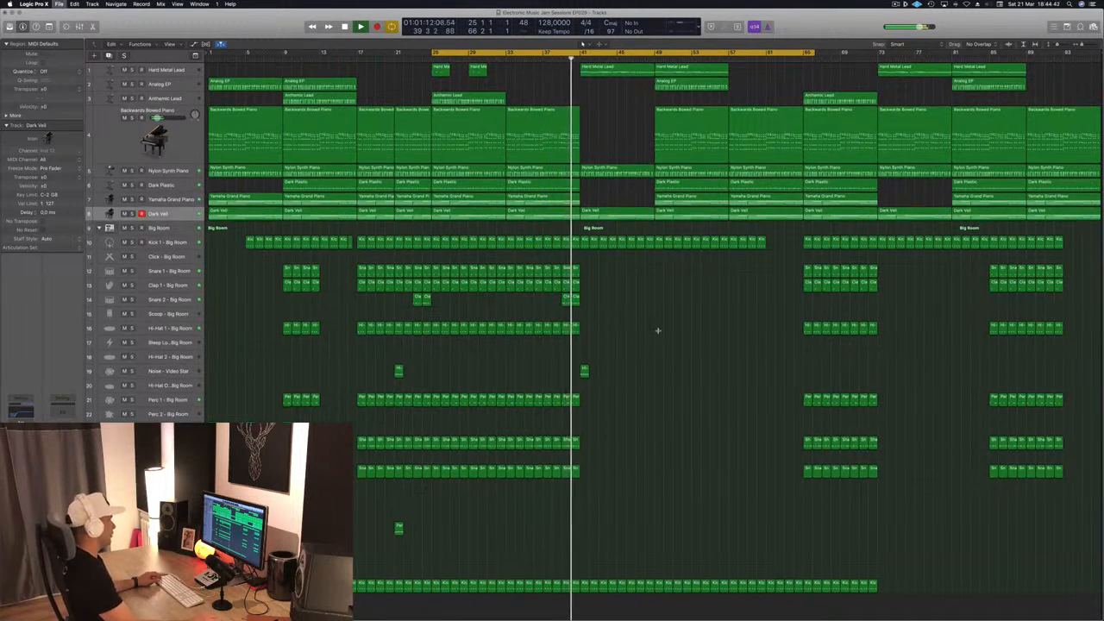
scroll(659, 331, up, 5)
scroll(659, 332, down, 5)
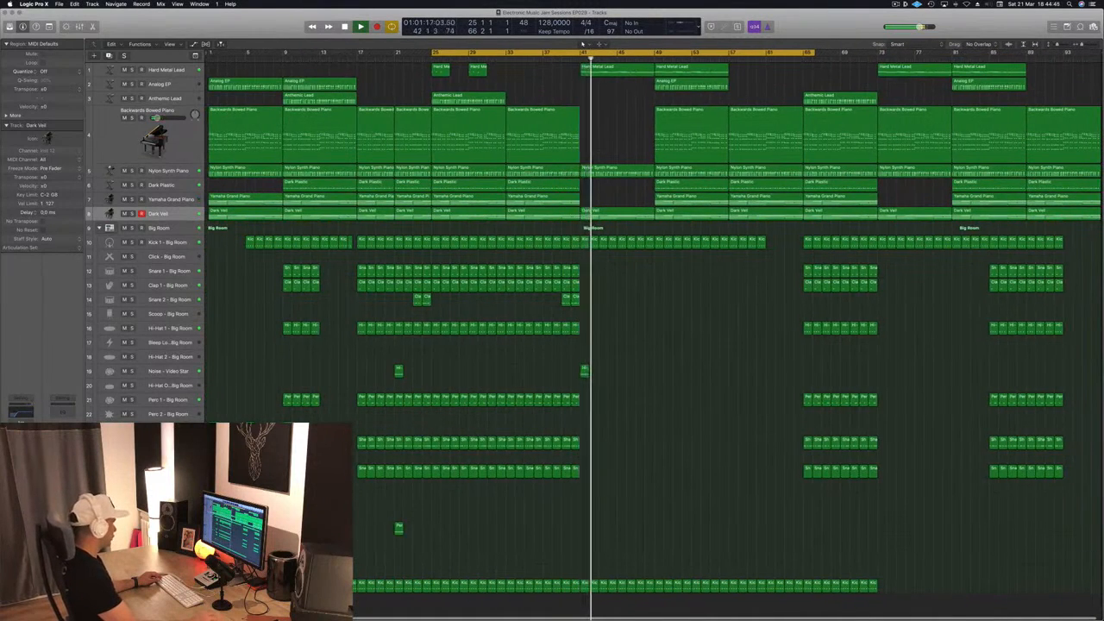
Step: Replace the noise region at bar 41 with a copy of the bar 9 crash, and copy the lower percussion region from bar 21 to bar 41
drag(288, 432, 586, 436)
click(569, 59)
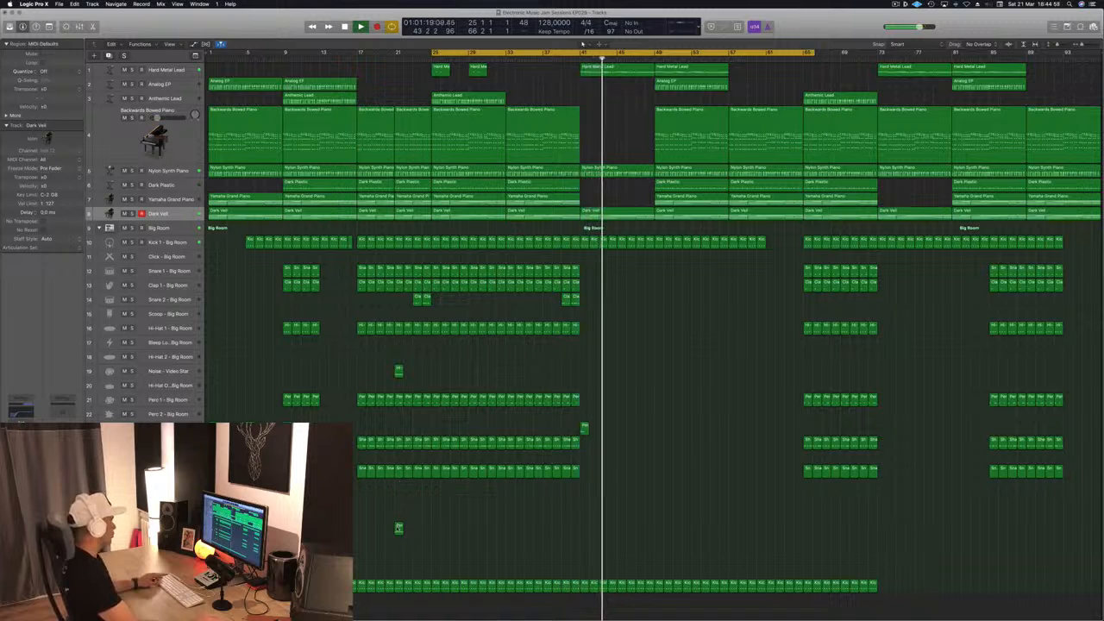
drag(399, 527, 585, 527)
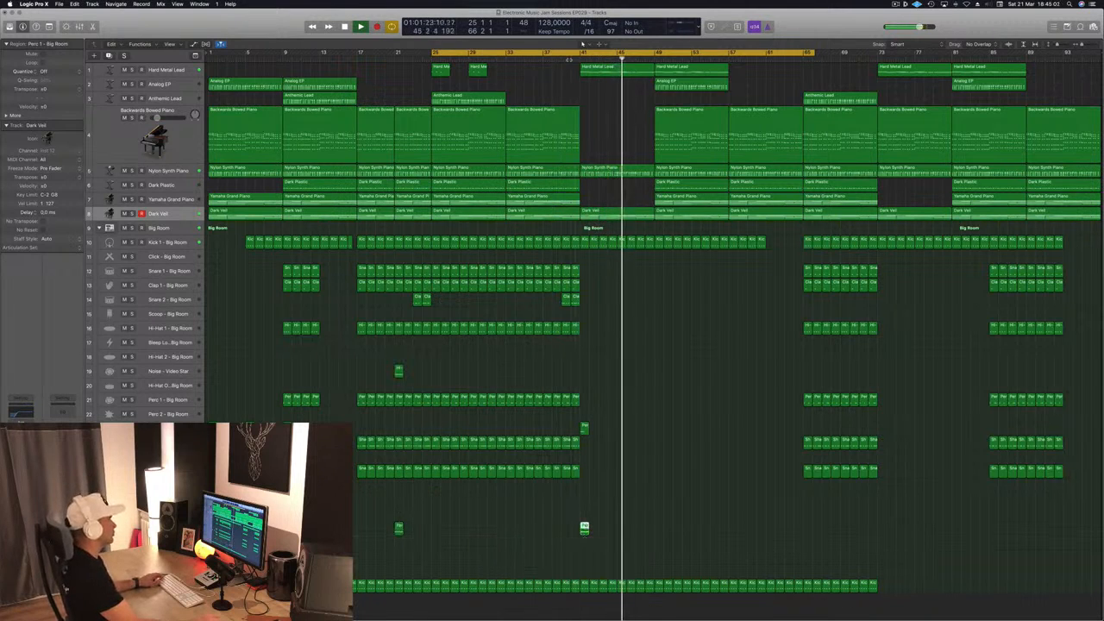
click(570, 58)
Step: Remove the second half of the Nylon Synth Piano region at bar 41 and the kick regions between bars 49 and 57
double_click(617, 172)
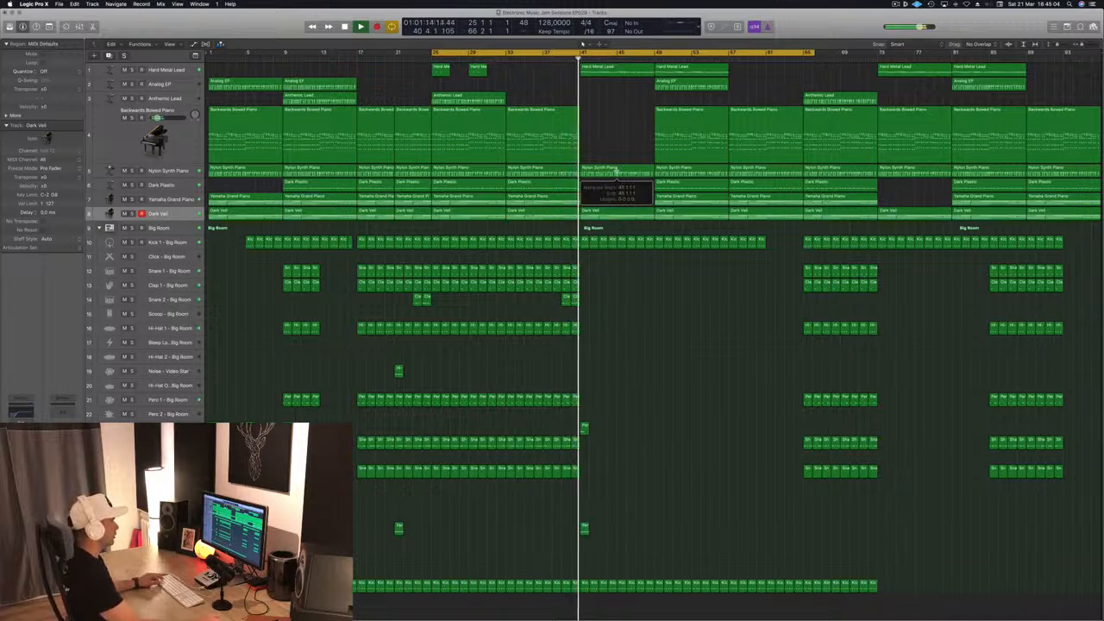
click(609, 205)
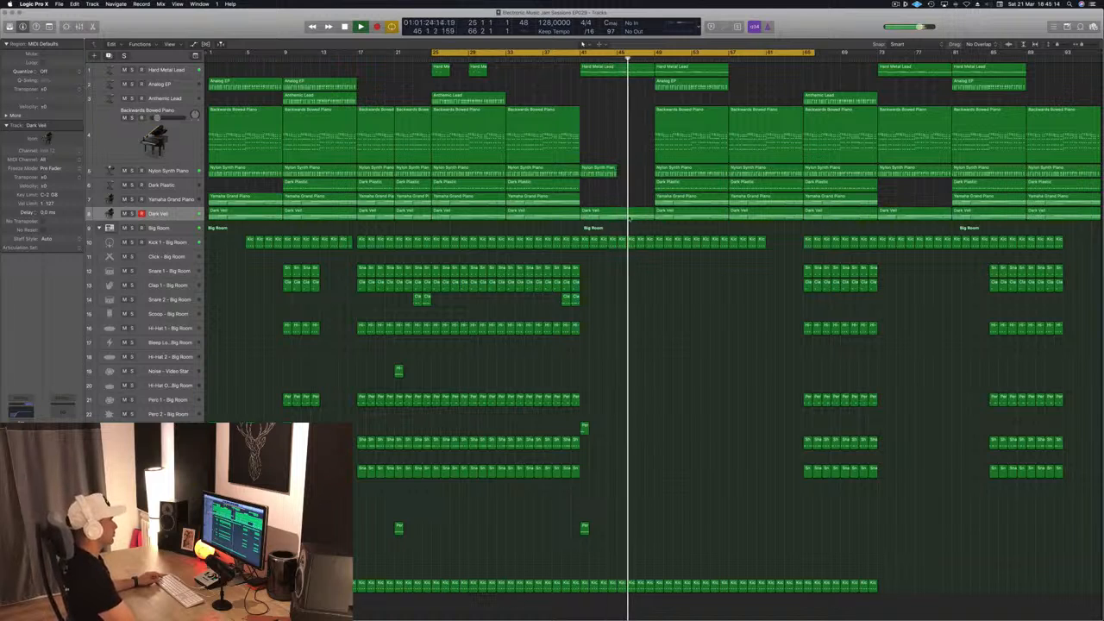
drag(658, 233, 729, 246)
key(Delete)
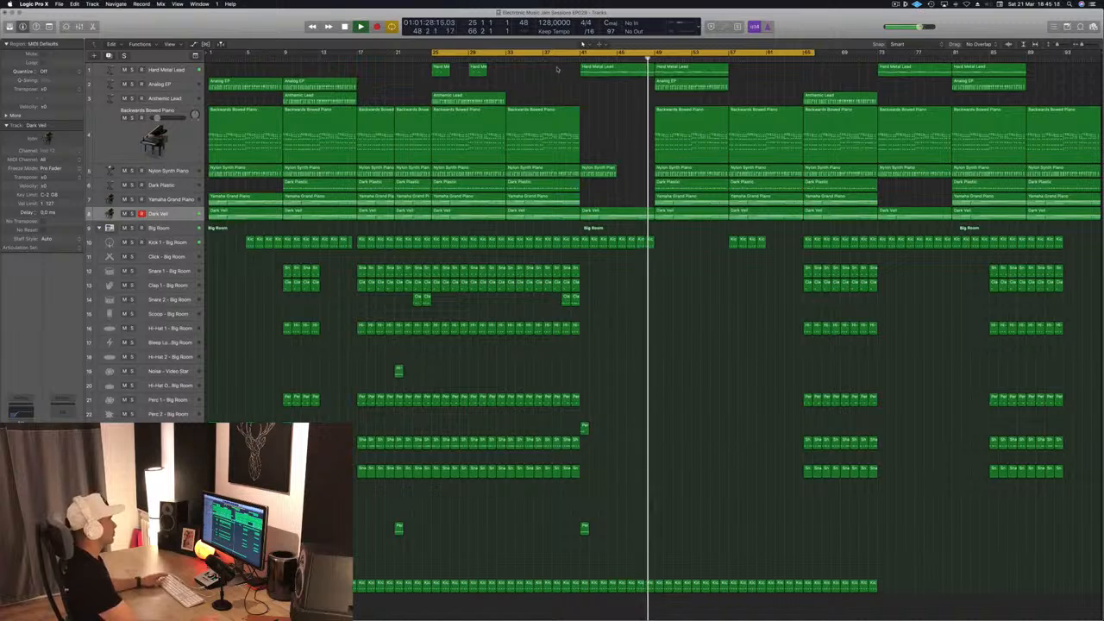
click(582, 44)
Step: Select the Big Room drum group track and show its Smart Controls
click(169, 242)
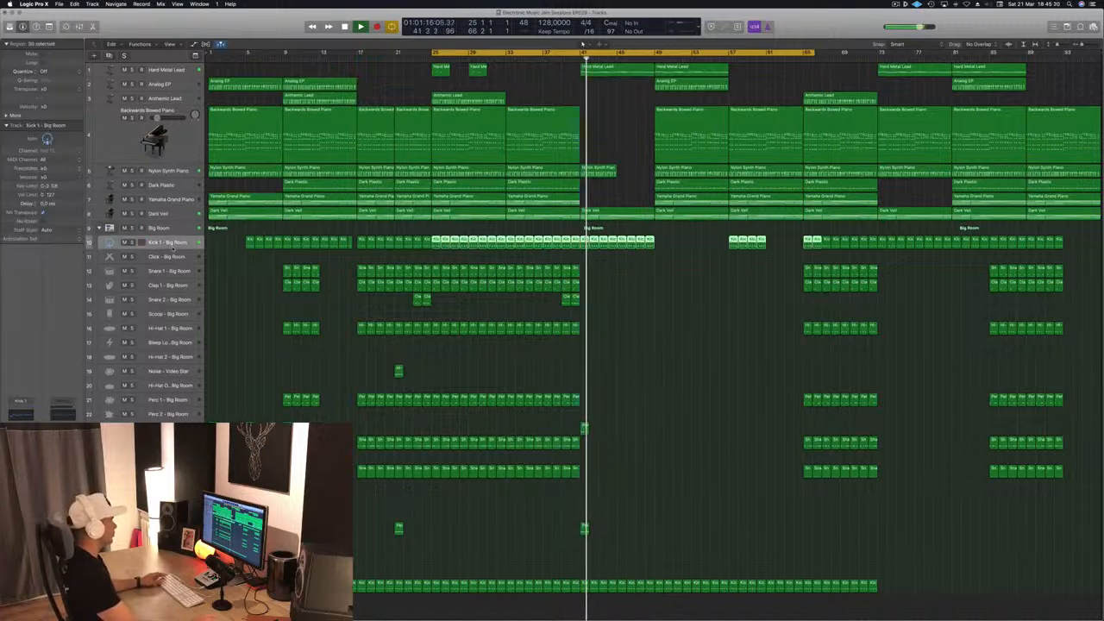
click(161, 228)
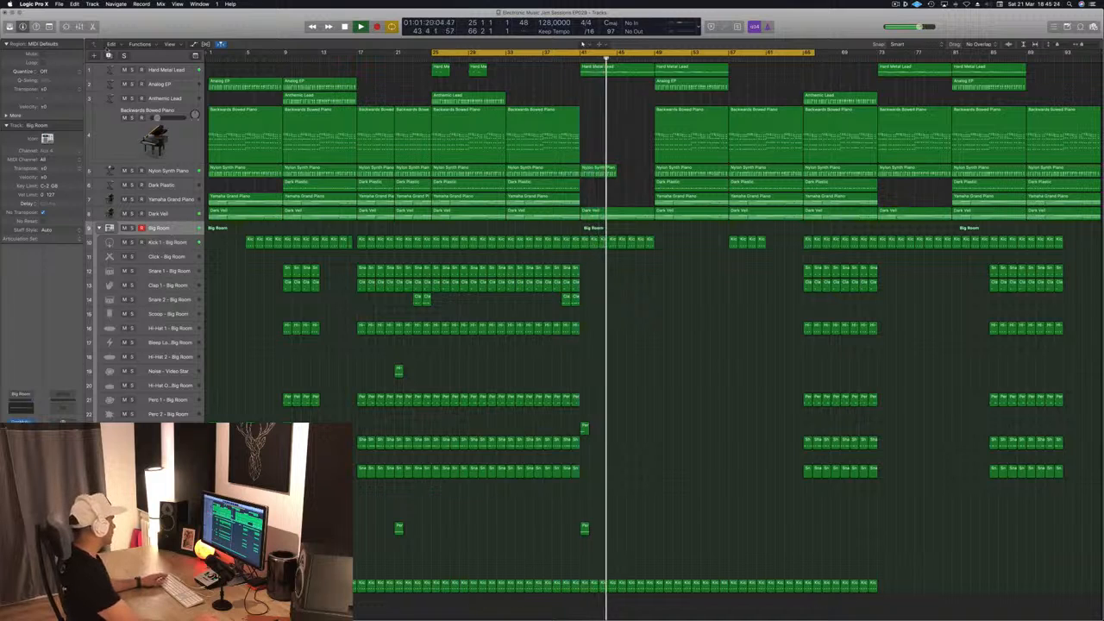
key(x)
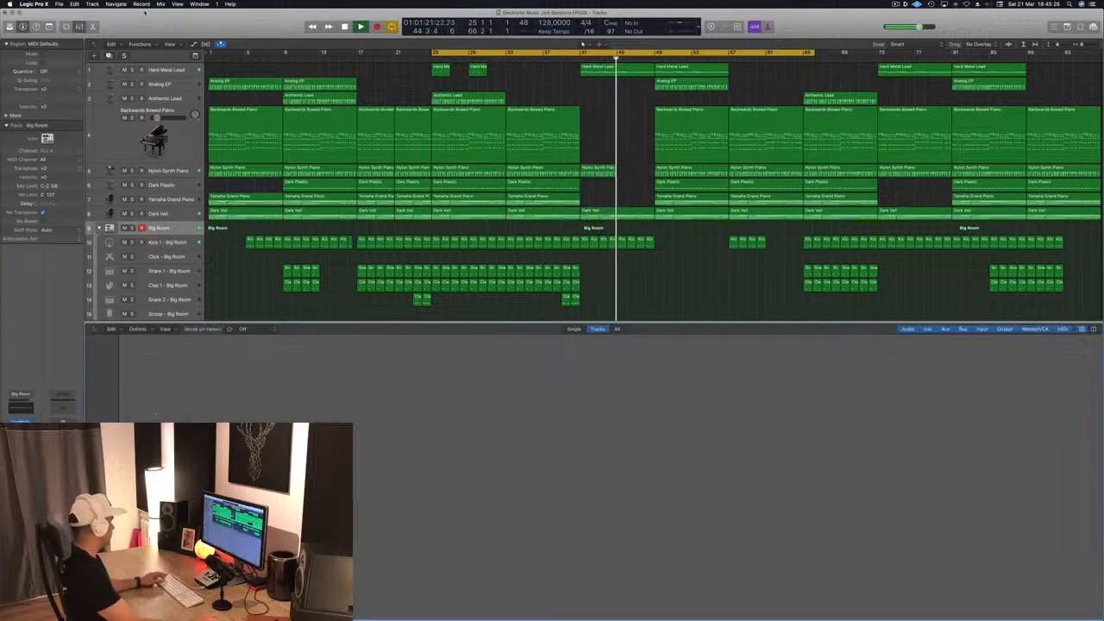
key(x)
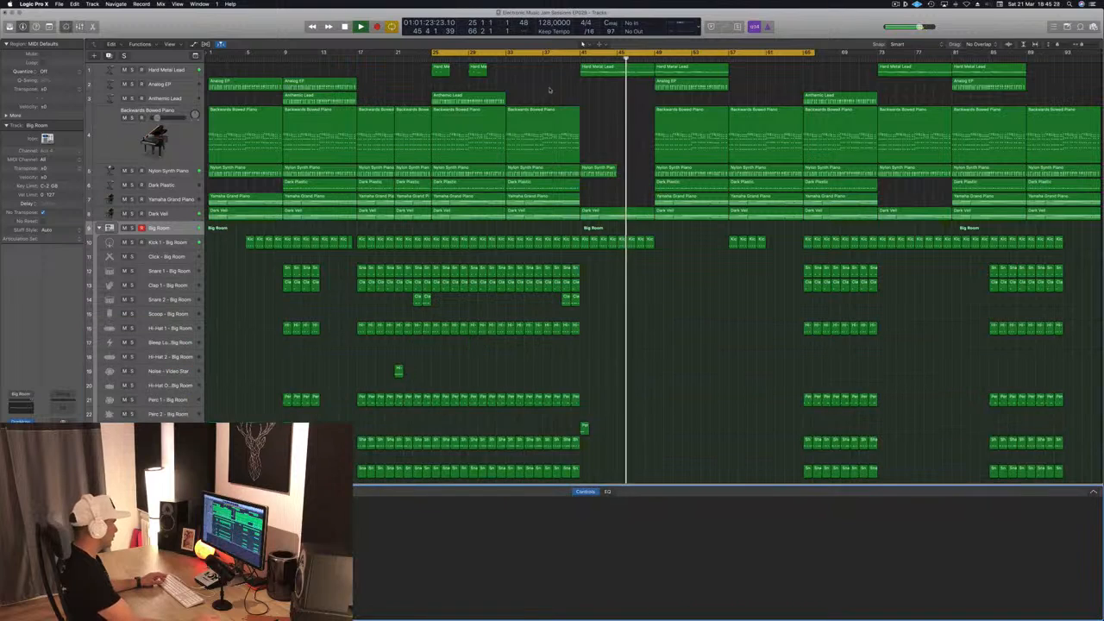
key(b)
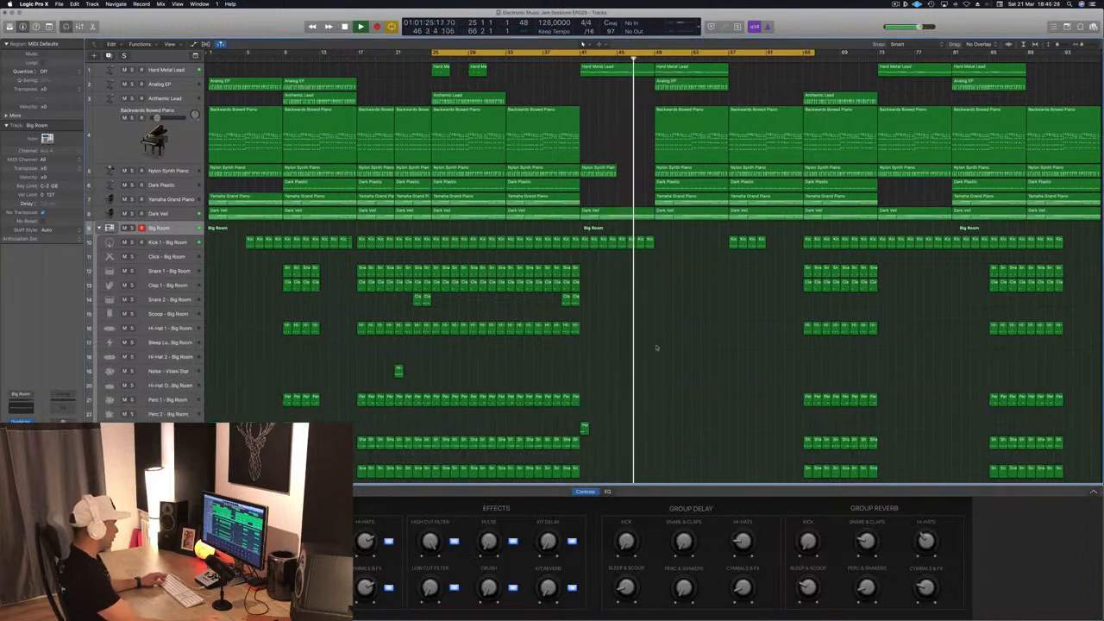
Step: Record a downward High Cut Filter sweep on the Big Room track leading up to bar 49
click(580, 61)
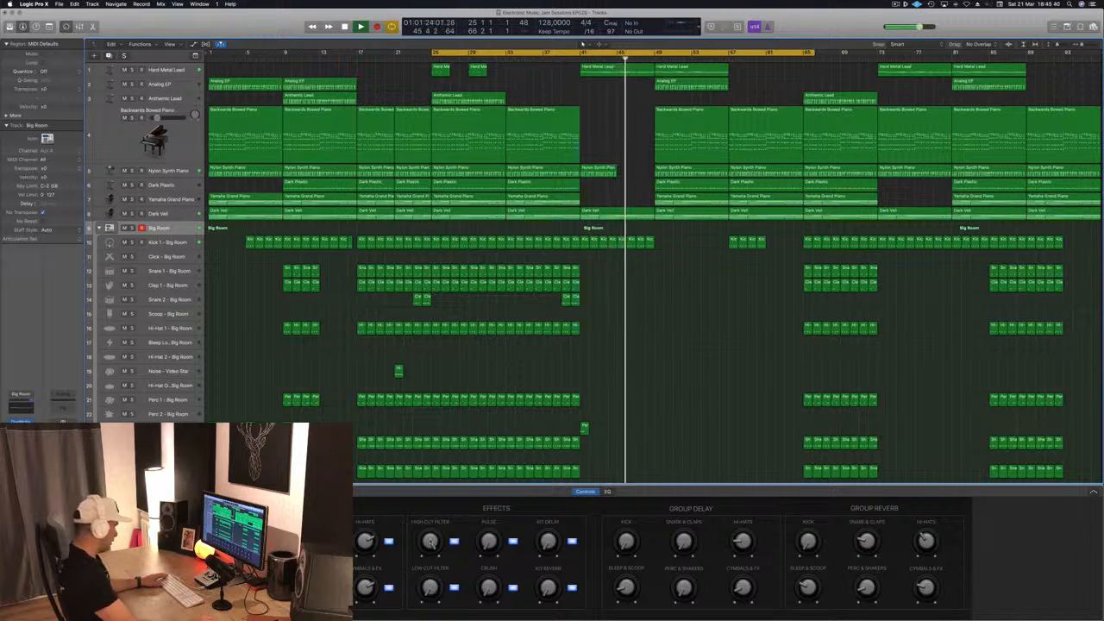
drag(431, 541, 430, 620)
key(space)
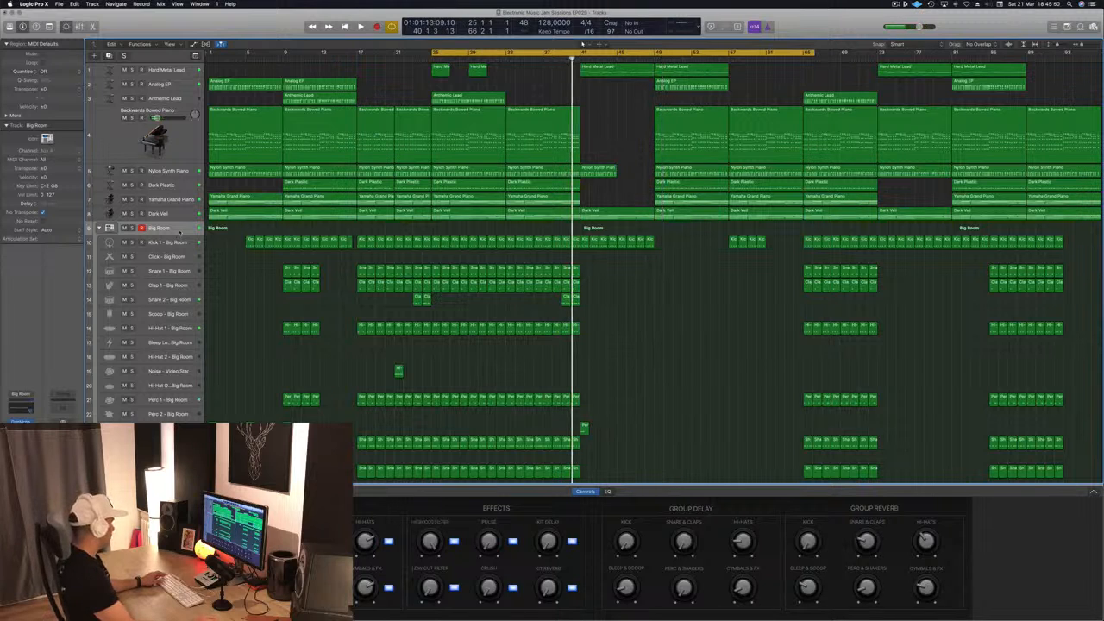
Step: Display the High Cut Filter automation on the Big Room track and set its automation mode to Read
key(a)
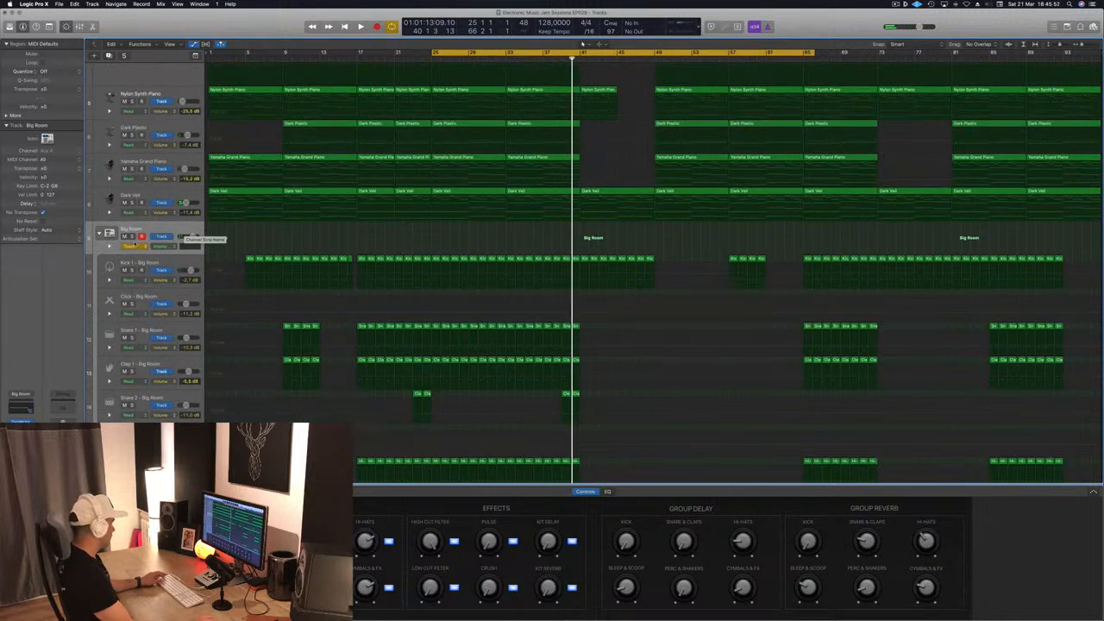
click(134, 248)
click(135, 247)
click(166, 248)
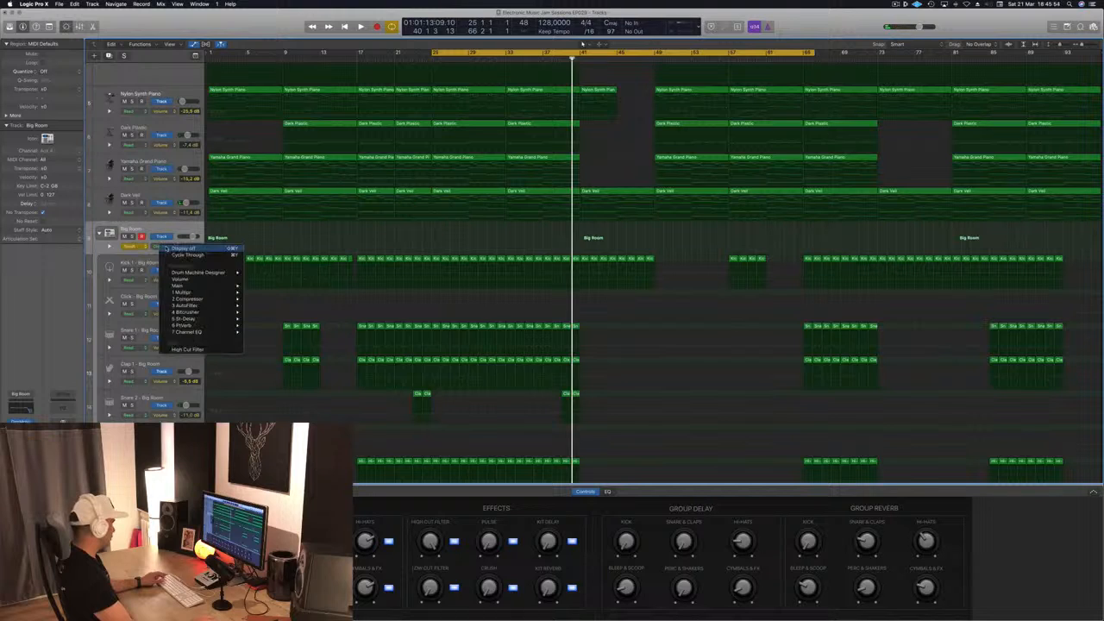
click(185, 350)
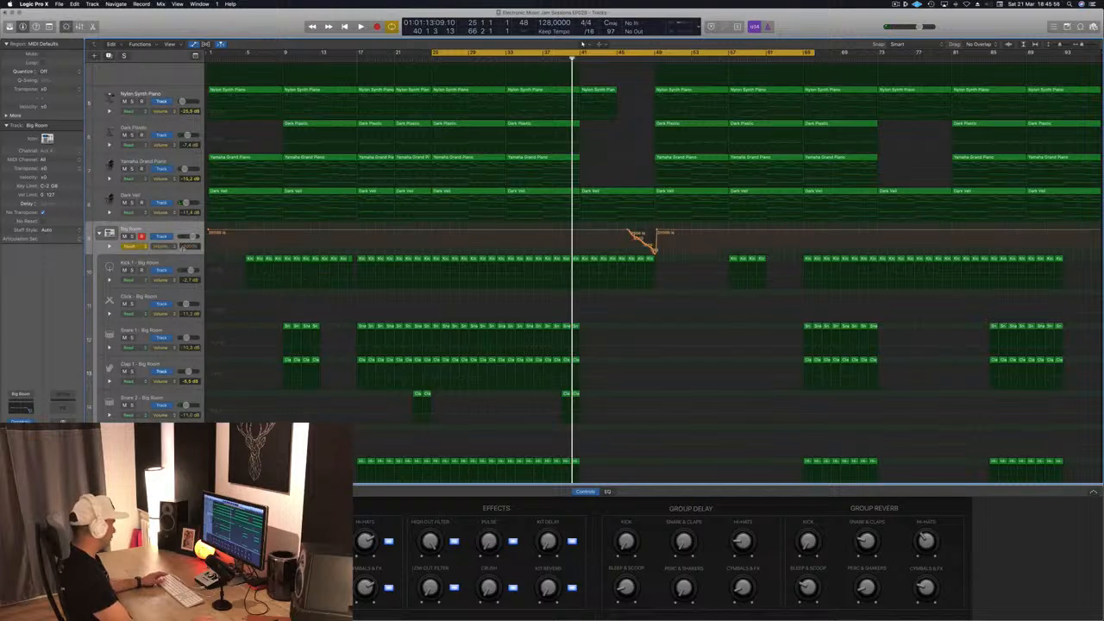
click(136, 247)
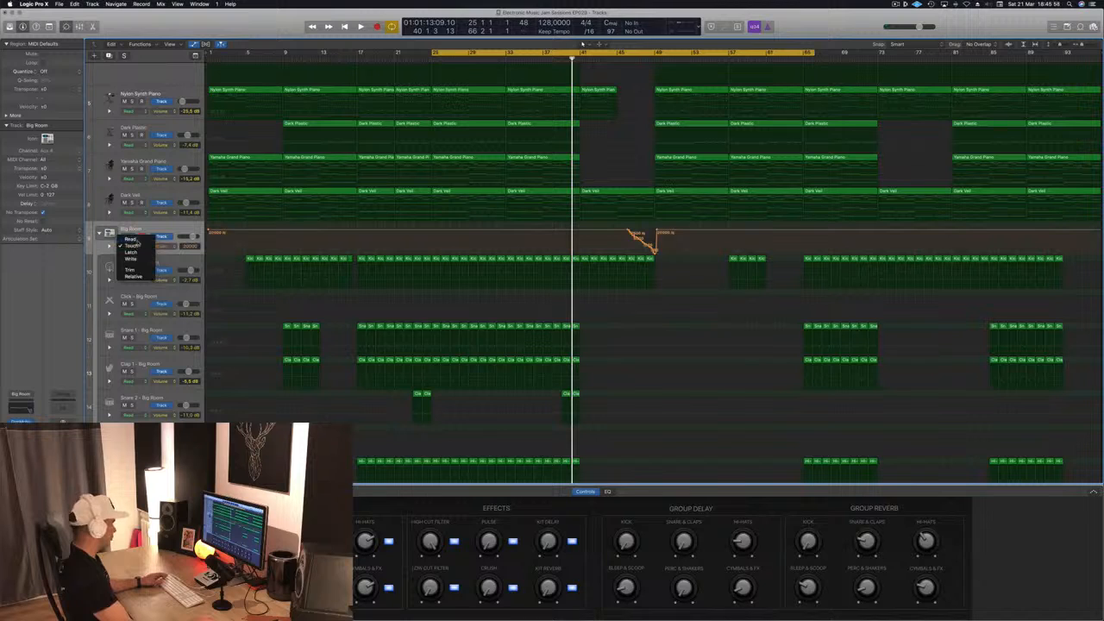
click(134, 241)
Step: Replace the recorded sweep with a straight High Cut Filter ramp falling from 20000 Hz at bar 41 to a low point at bar 49, and play it
drag(657, 231, 579, 231)
scroll(672, 231, down, 1)
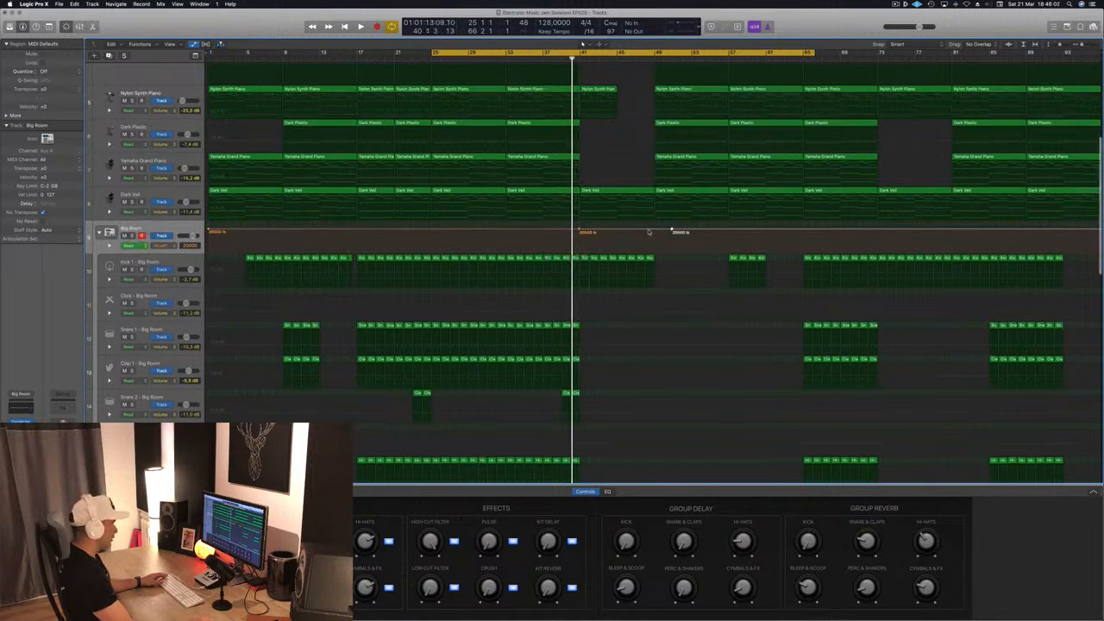
drag(653, 230, 653, 252)
key(space)
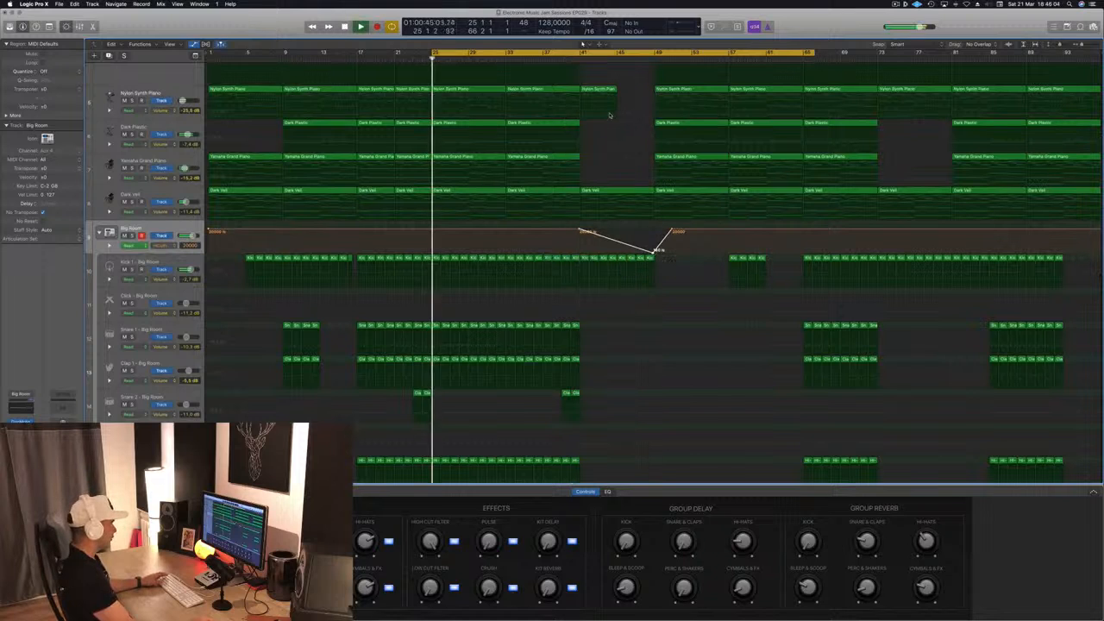
click(579, 59)
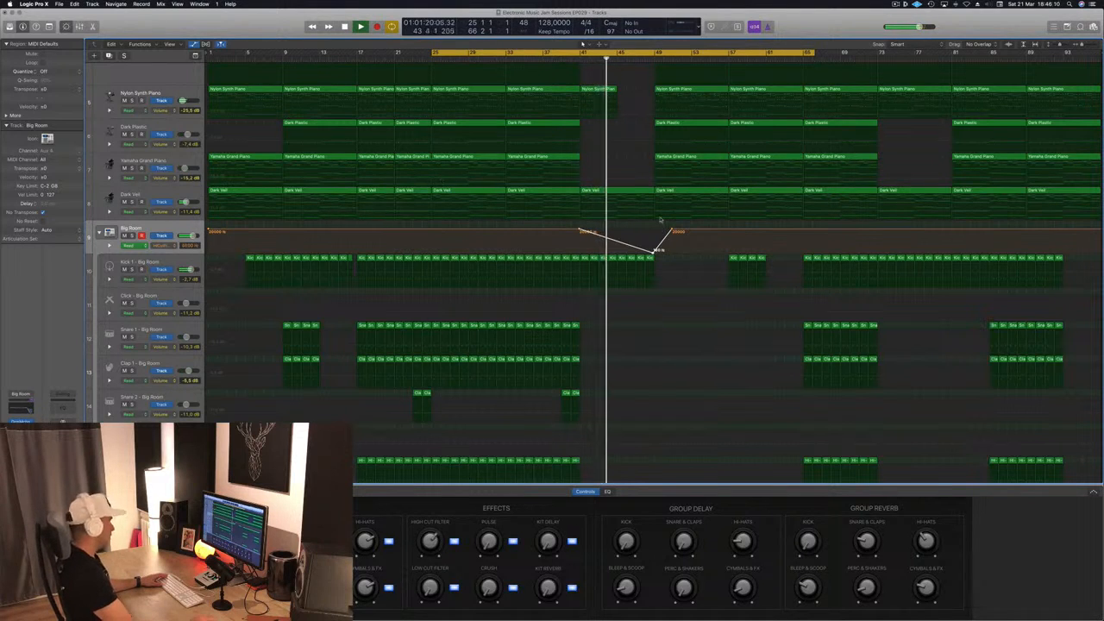
Step: Move the High Cut Filter recovery point back to bar 49 so the drums' filter reopens instantly
scroll(620, 177, up, 2)
scroll(620, 176, up, 3)
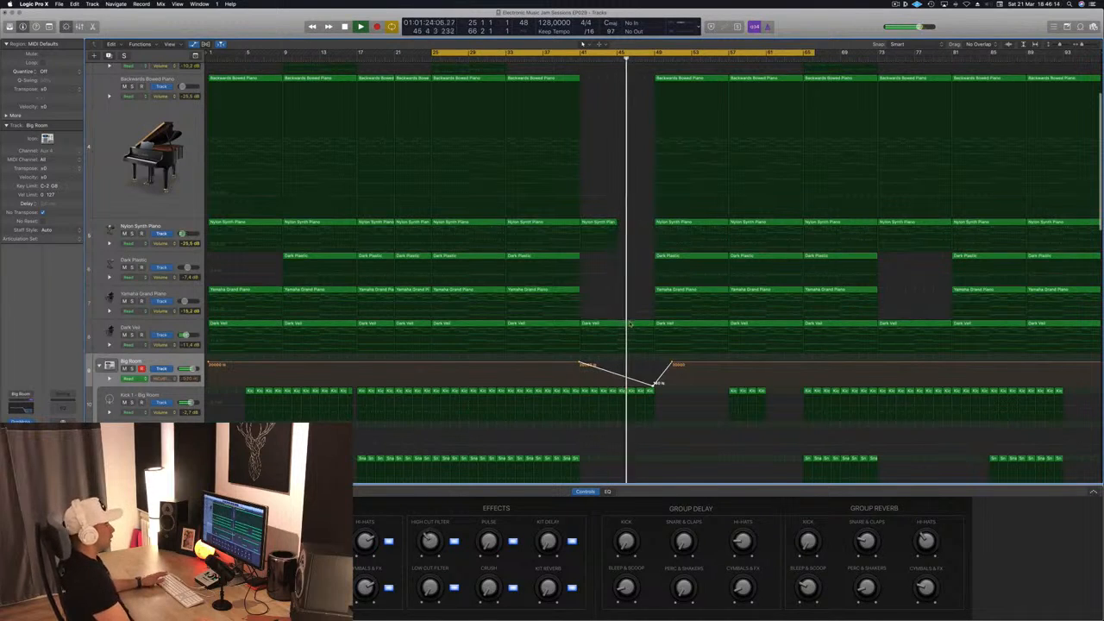
drag(673, 363, 653, 362)
scroll(457, 146, up, 1)
Step: Add High Cut Filter points on Big Room at bars 25 and 33, and pull the curve down to about 700 Hz at bar 29
key(space)
click(434, 60)
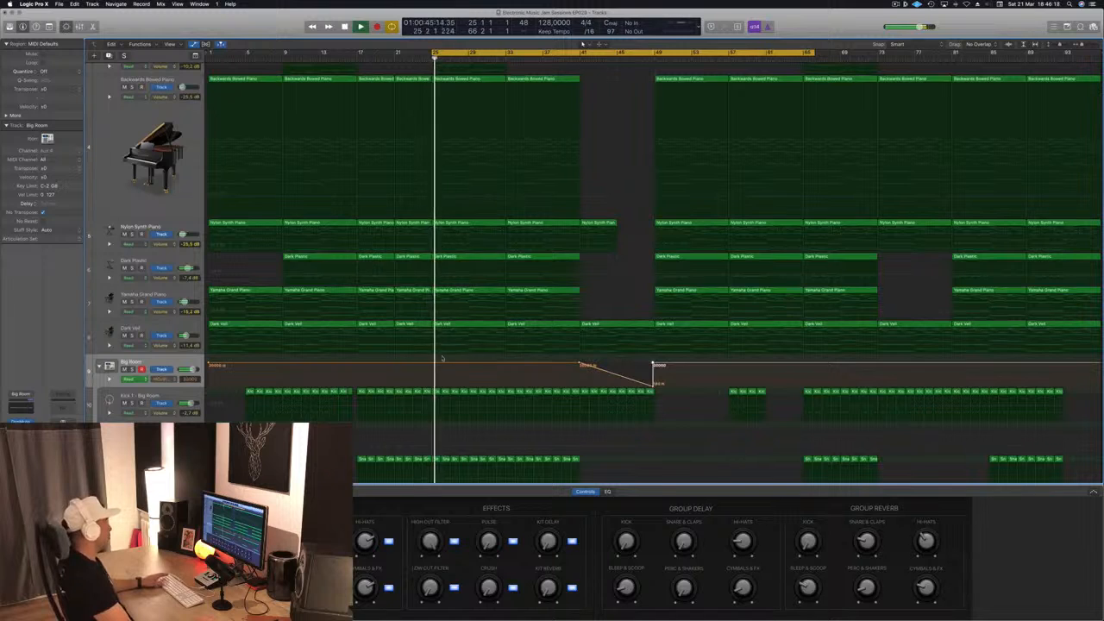
key(space)
click(432, 364)
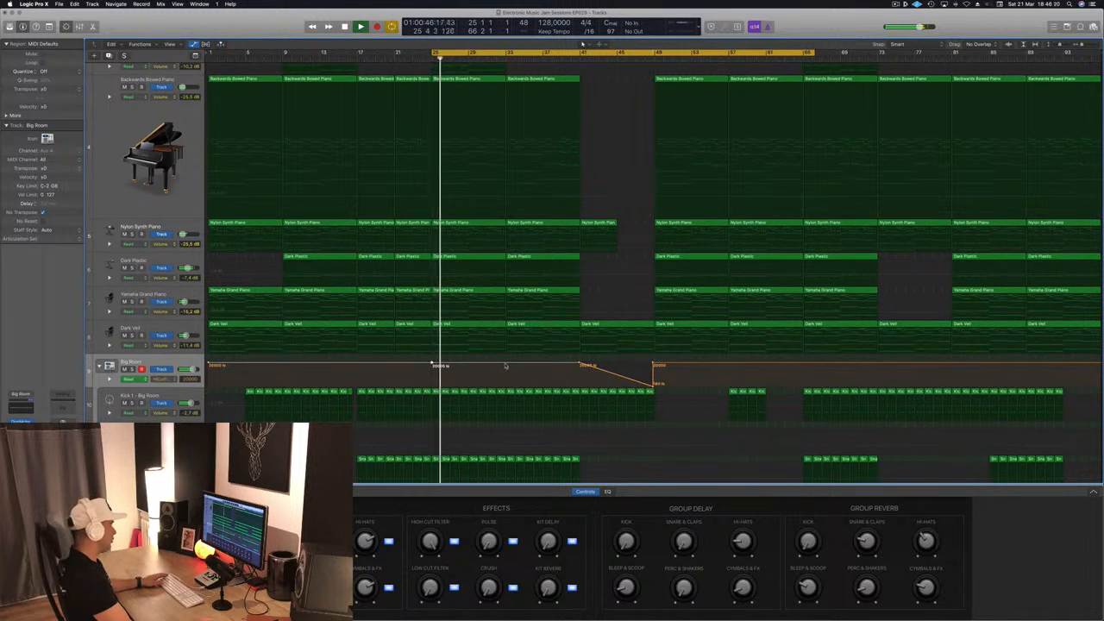
click(505, 365)
drag(469, 365, 471, 378)
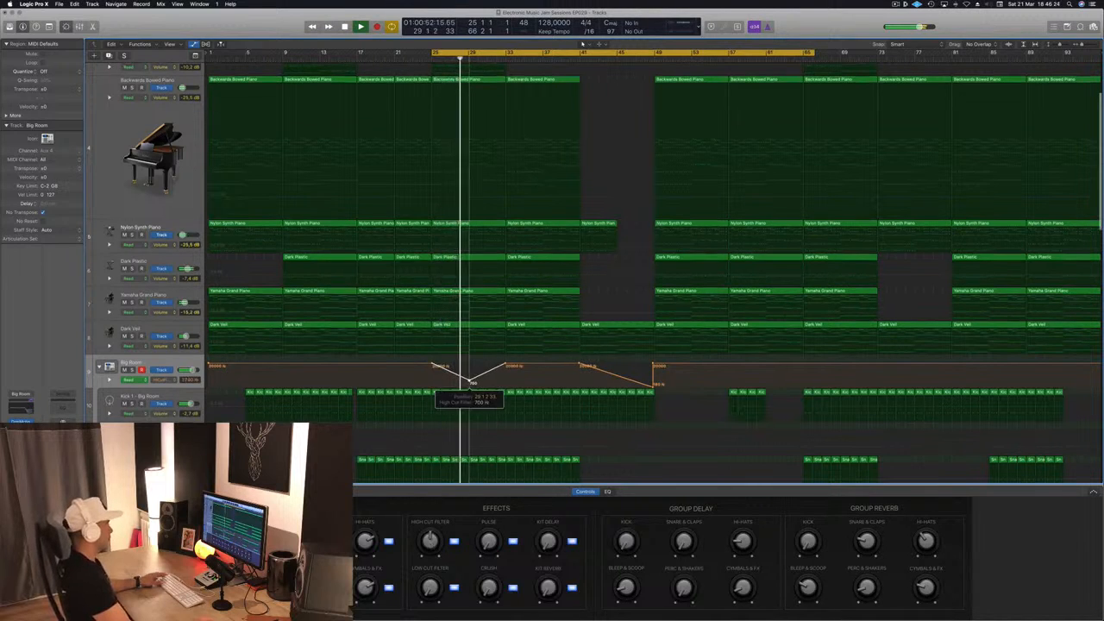
Step: Make the High Cut Filter jump straight back to 20000 Hz at bar 29, then play the passage and inspect the curve up close
drag(471, 381, 470, 366)
key(space)
key(space)
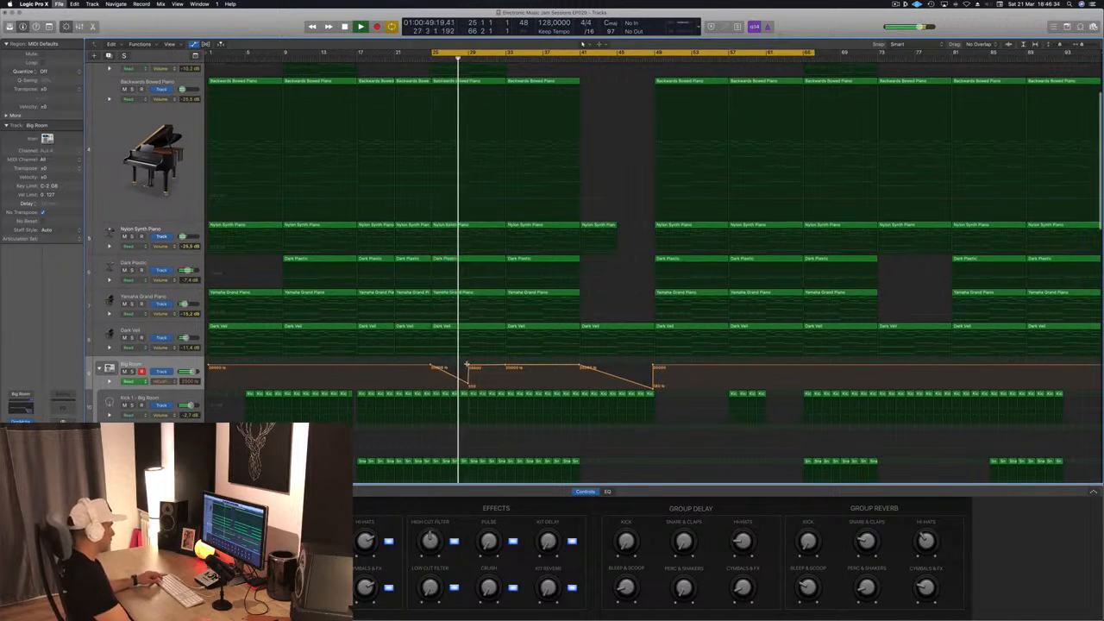
scroll(467, 364, up, 5)
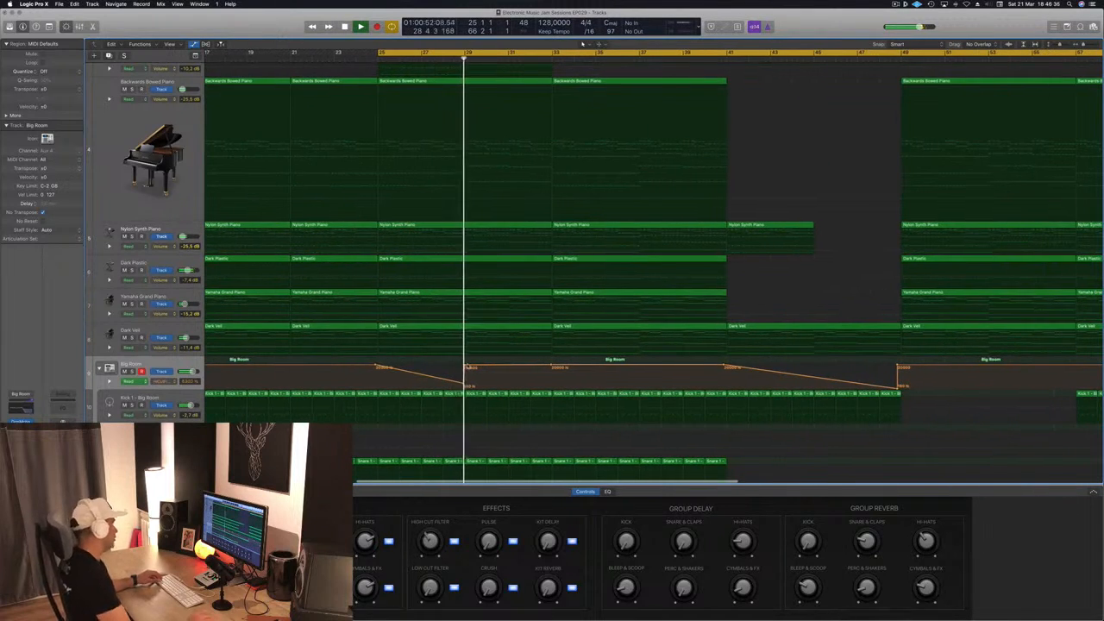
scroll(467, 367, down, 5)
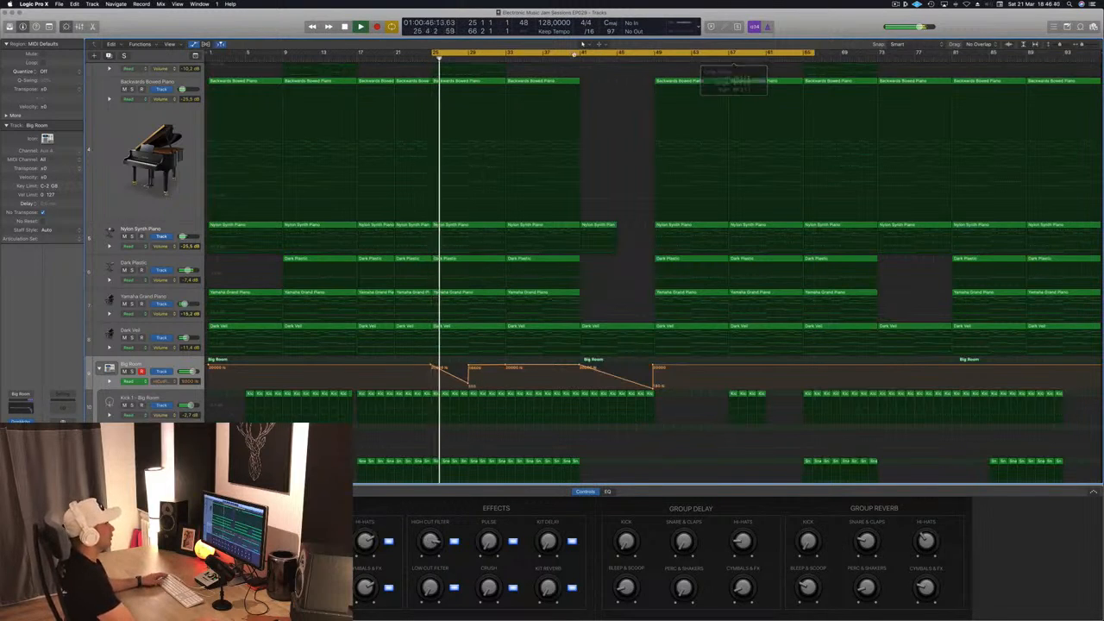
Step: Set the cycle range to bars 41–57, play it from bar 41, and hide the track automation
drag(580, 53, 727, 53)
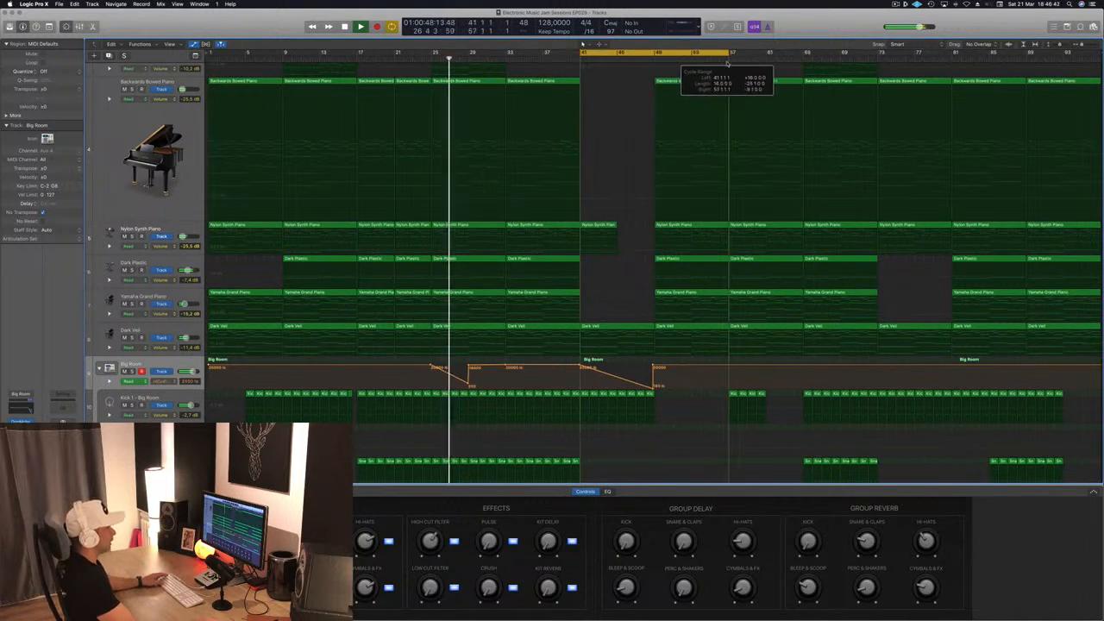
click(582, 53)
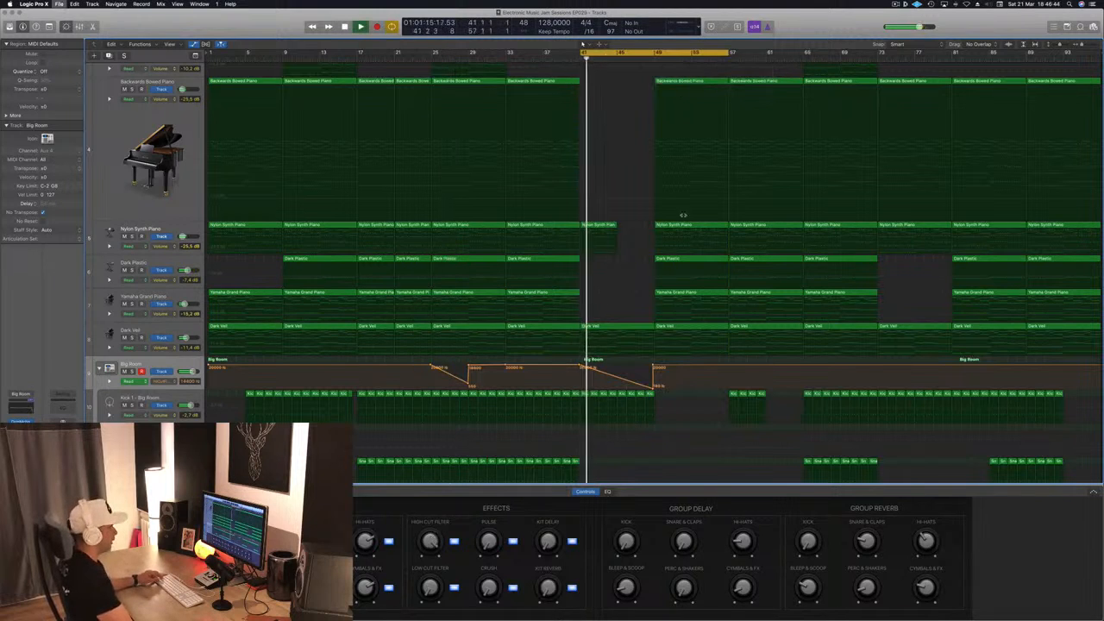
scroll(662, 304, down, 3)
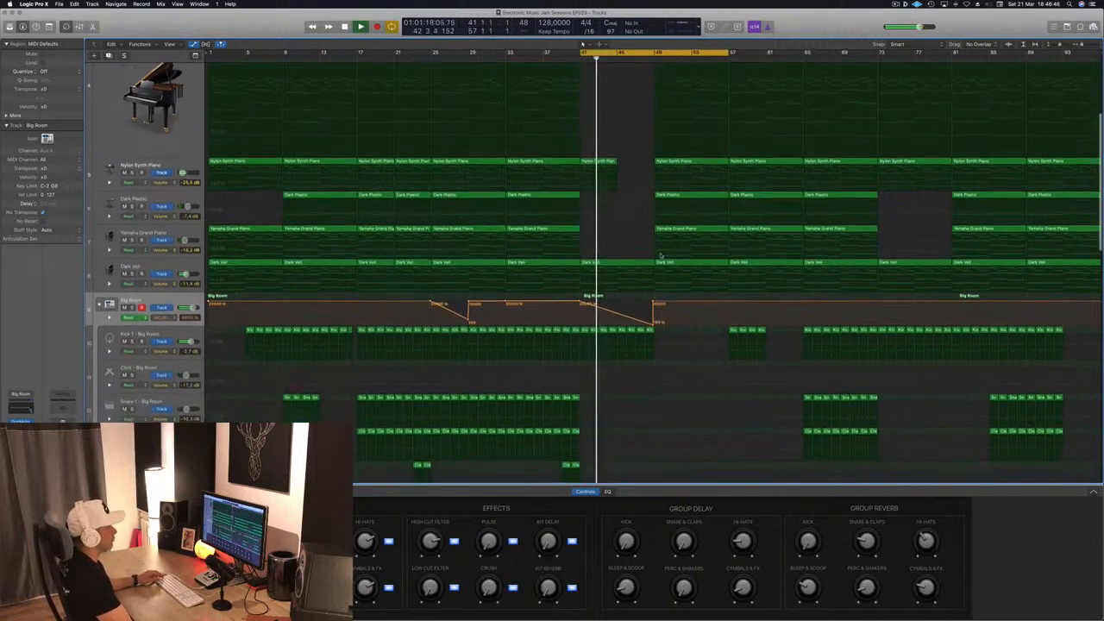
scroll(646, 161, up, 5)
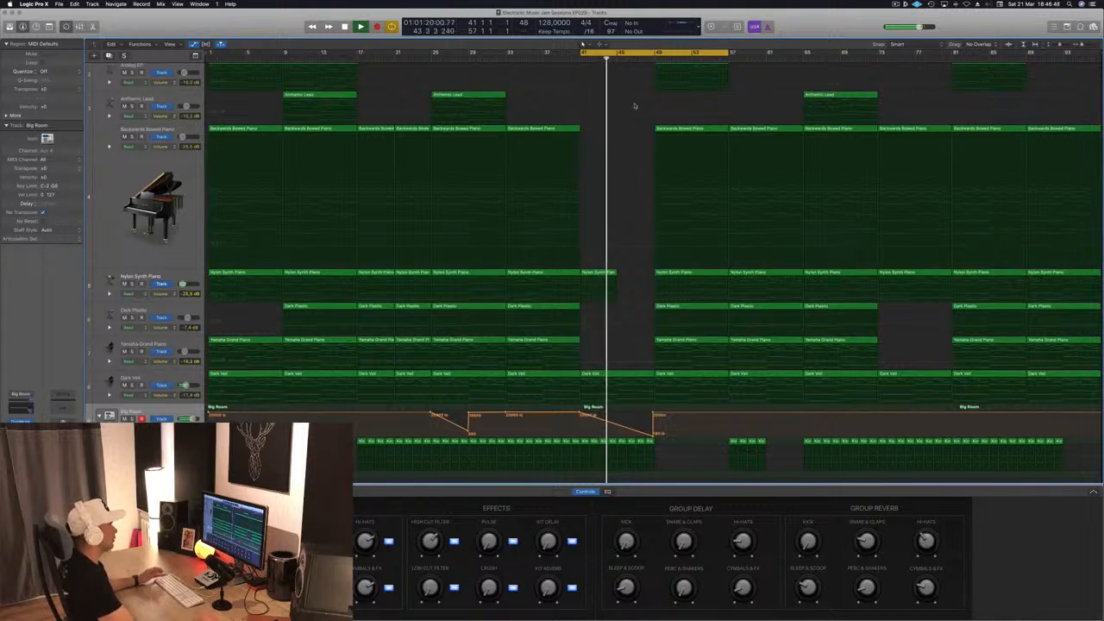
key(a)
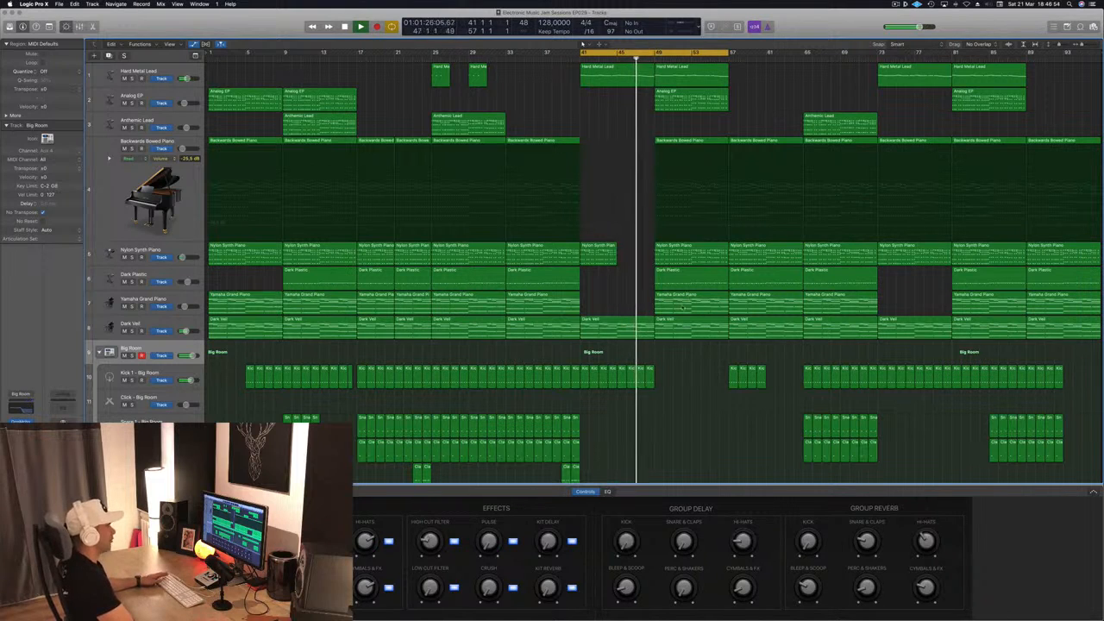
Step: Delete the Dark Plastic region at bar 49 and audition the entry of the Hard Metal Lead and Analog EP there
click(697, 285)
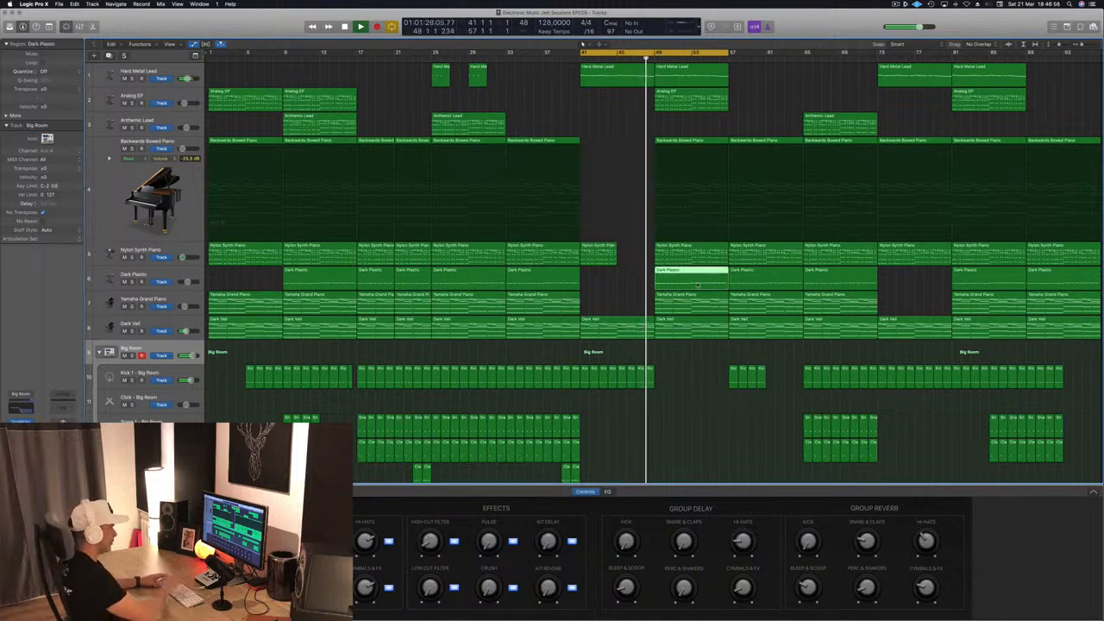
key(Delete)
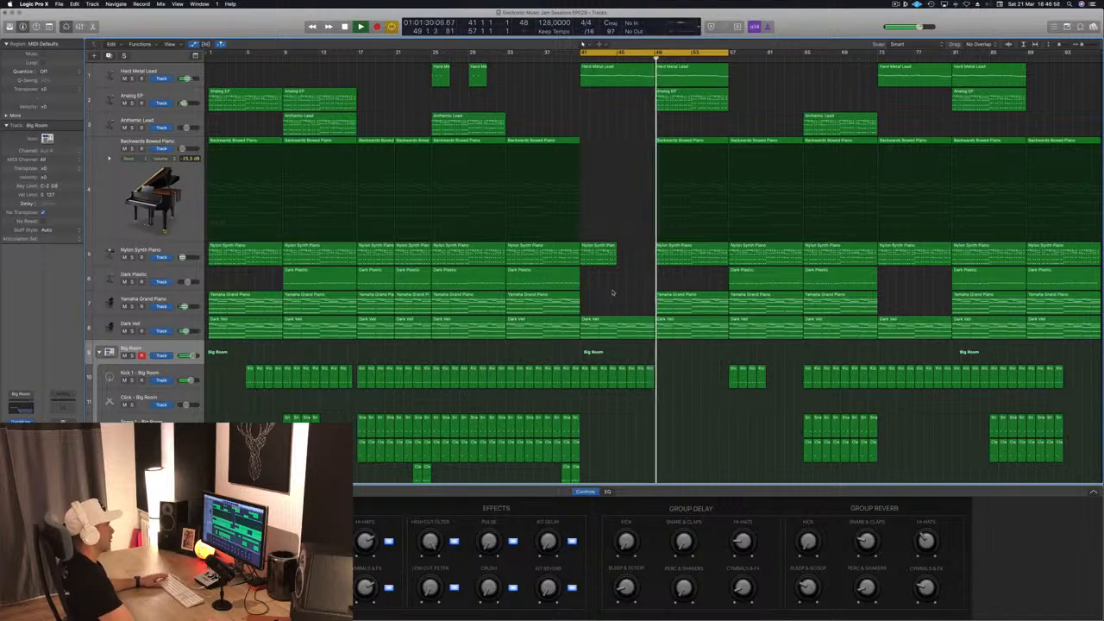
click(696, 75)
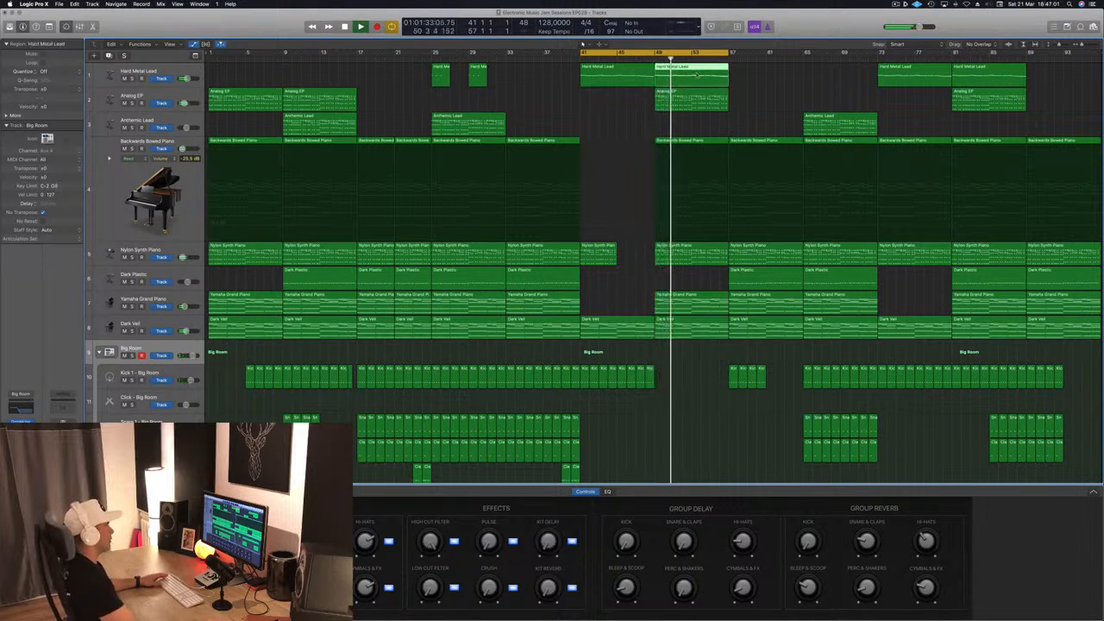
click(656, 59)
click(683, 100)
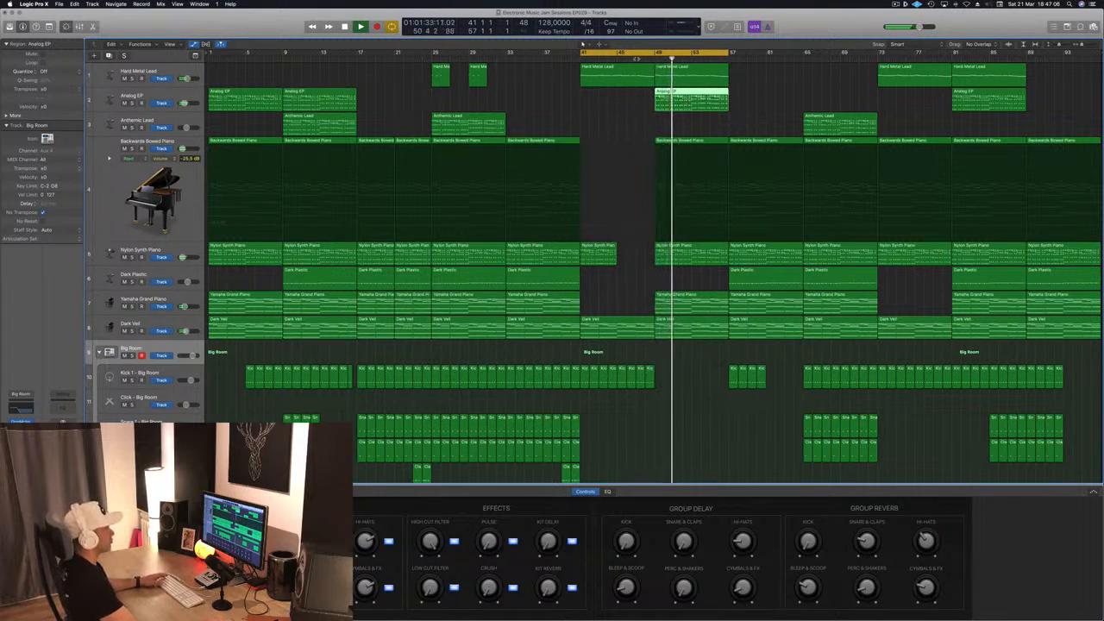
click(638, 59)
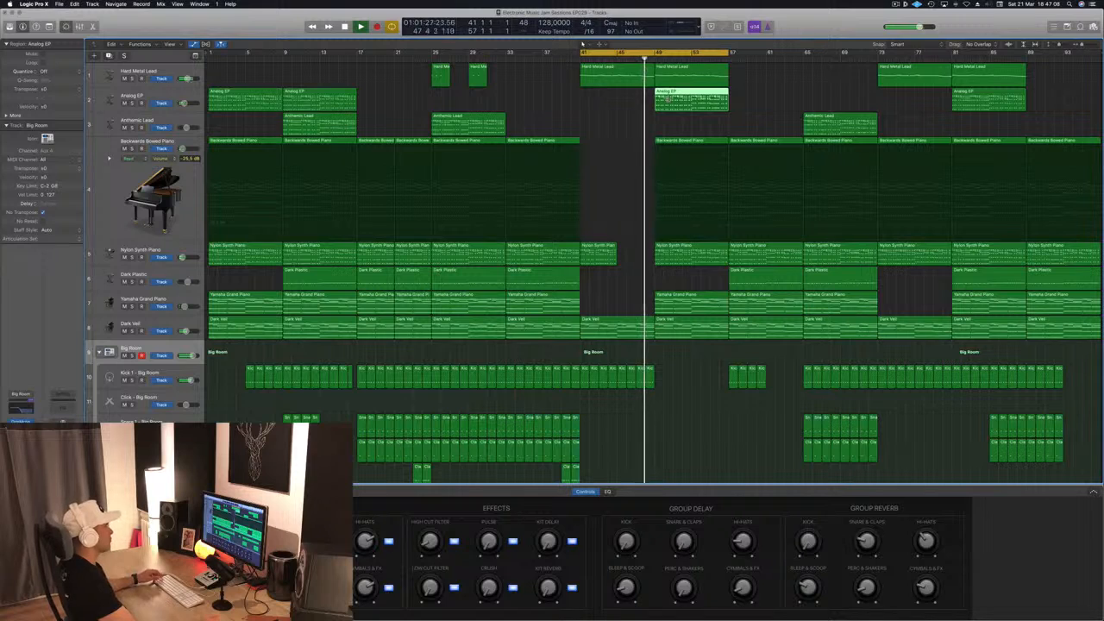
click(633, 105)
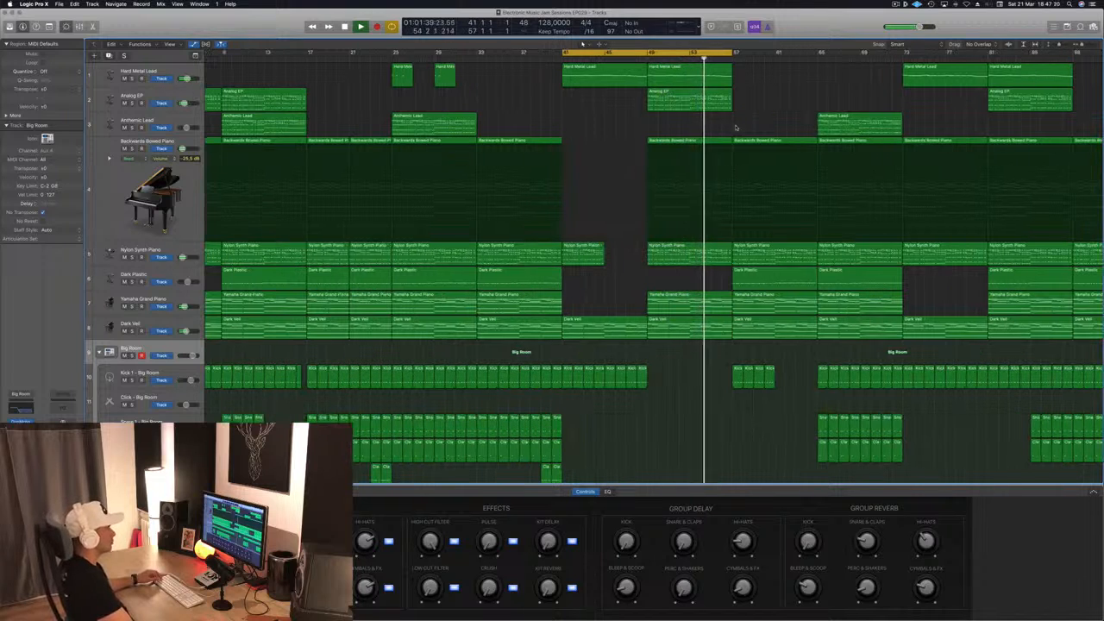
Step: Delete the four Kick 1 regions at bars 57–60 and save the project
key(super+Right)
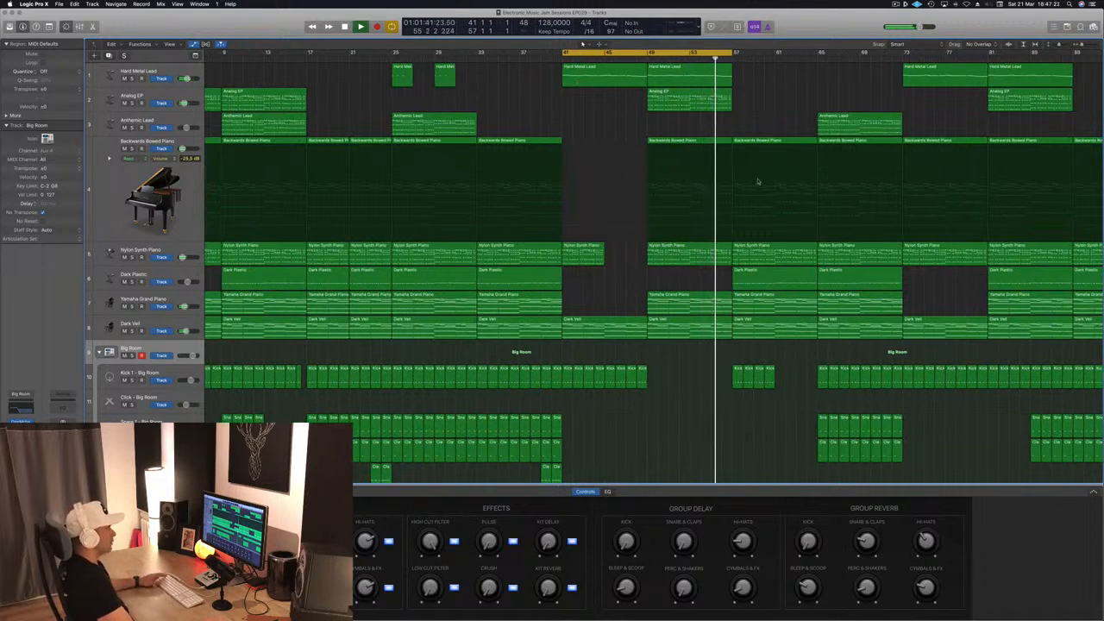
click(770, 378)
key(Delete)
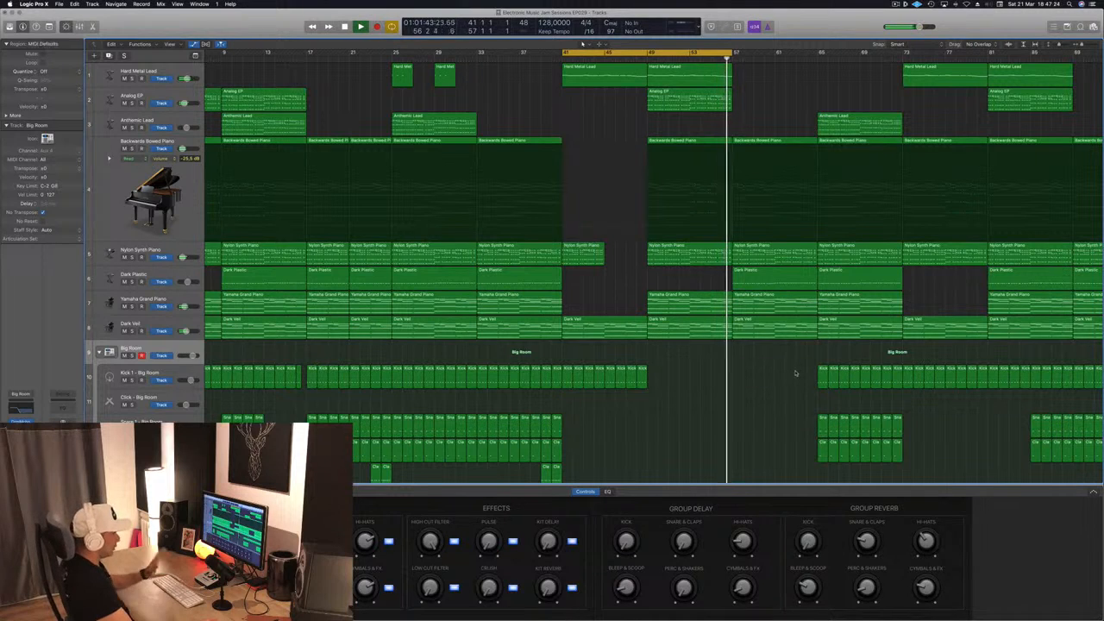
key(super+s)
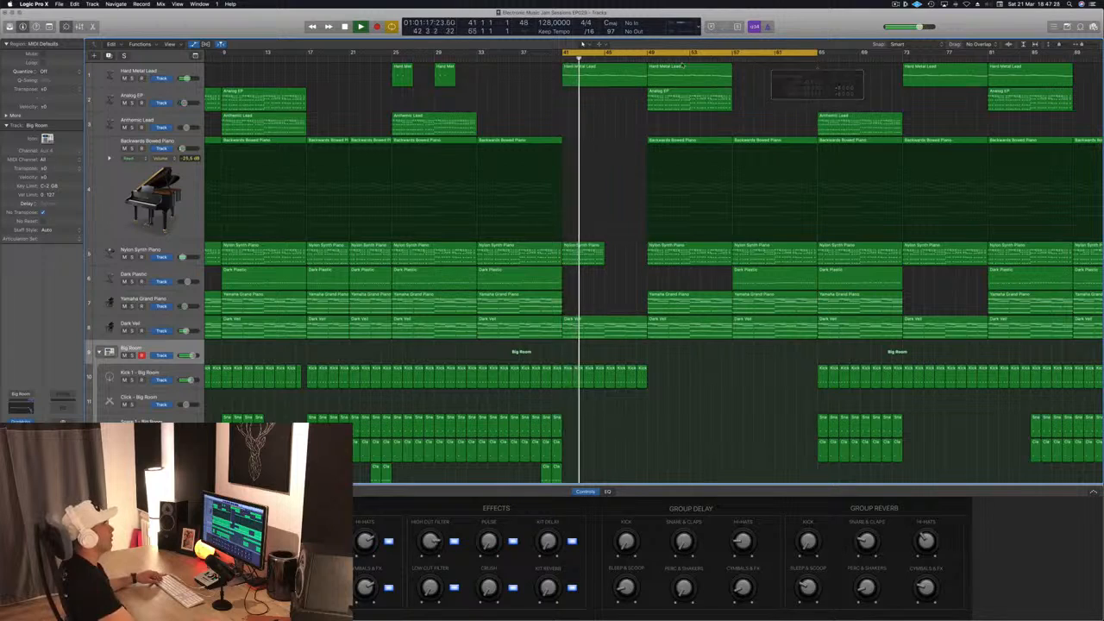
Step: With the cycle extended to bar 65, audition from bars 49 and 57 and copy the Anthemic Lead region from bar 65 to bar 57
click(648, 59)
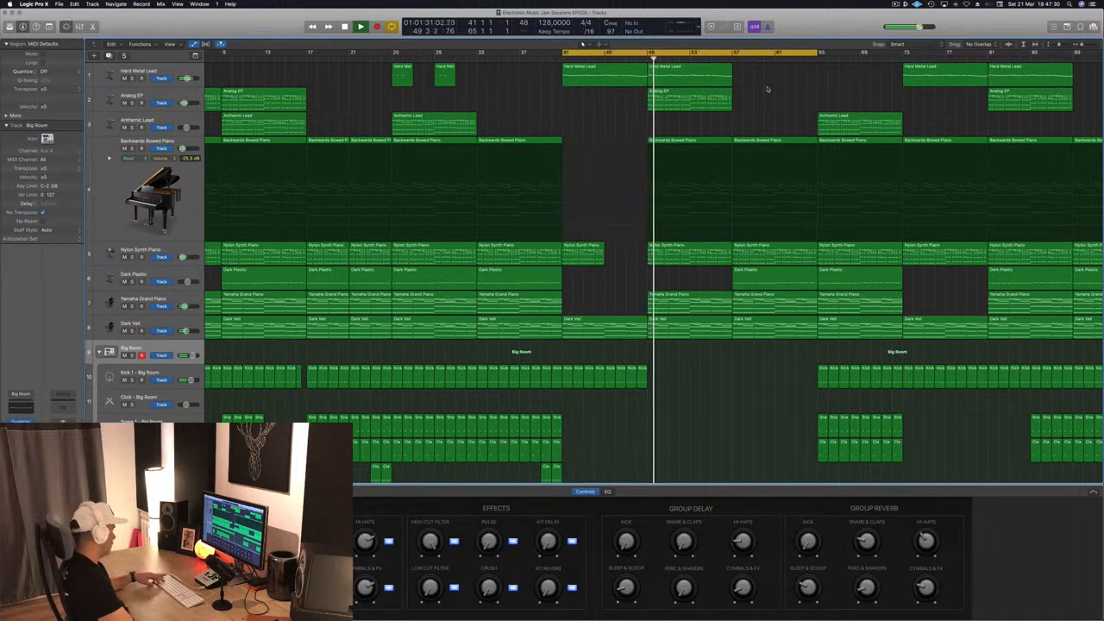
click(730, 58)
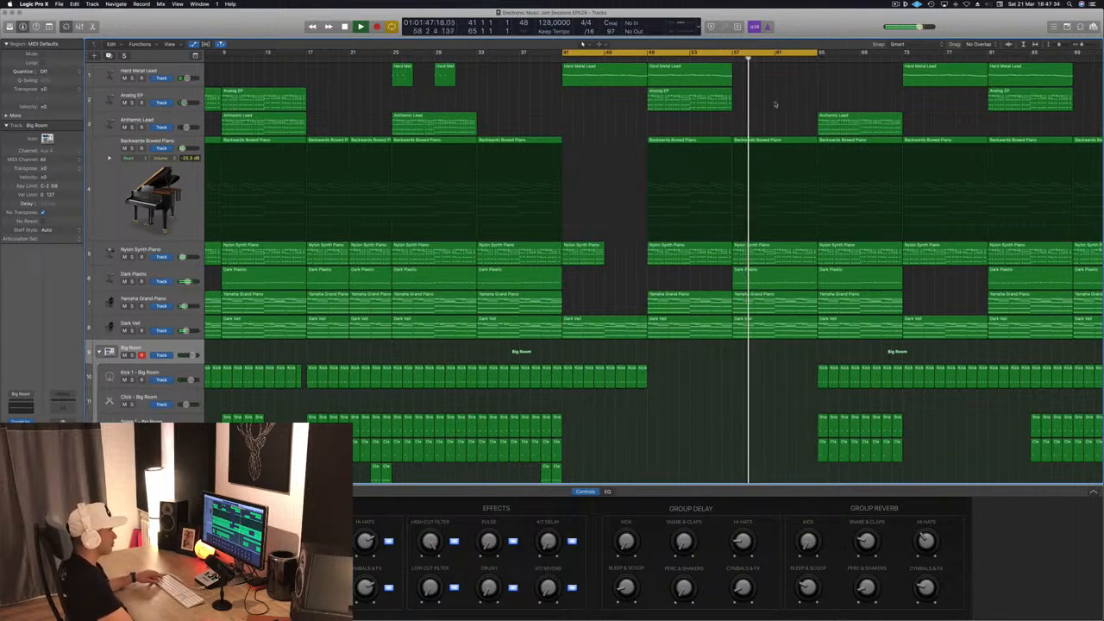
click(856, 123)
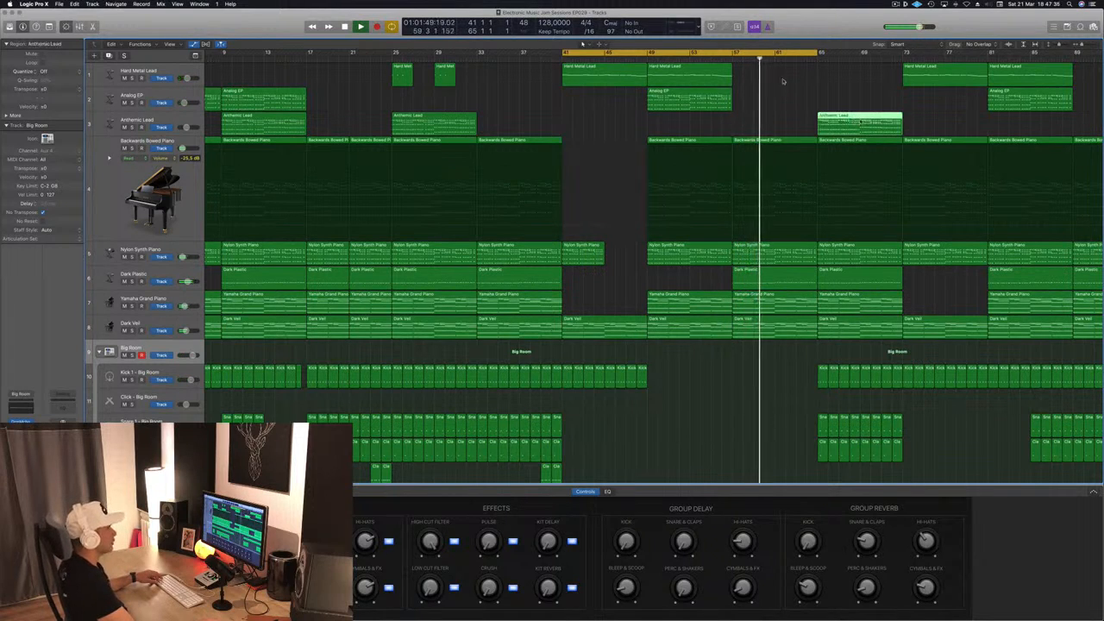
click(720, 62)
drag(867, 128, 782, 129)
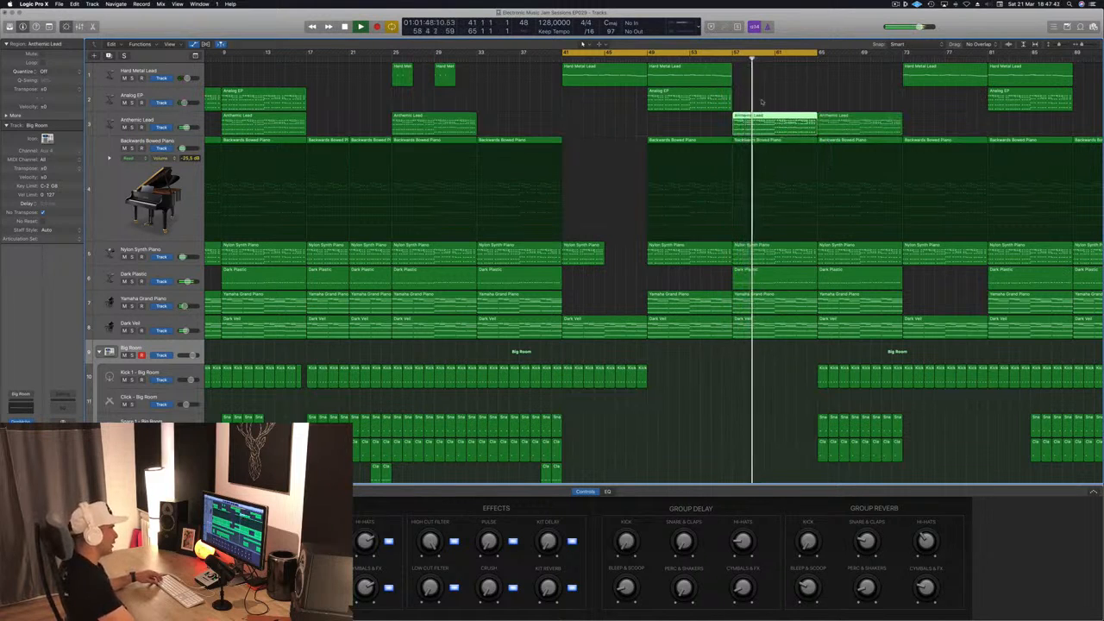
Step: Copy the Snare 2 fill from bars 39–40 and build a four-bar fill at bars 61–64, checking its notes in the Piano Roll
scroll(636, 443, down, 5)
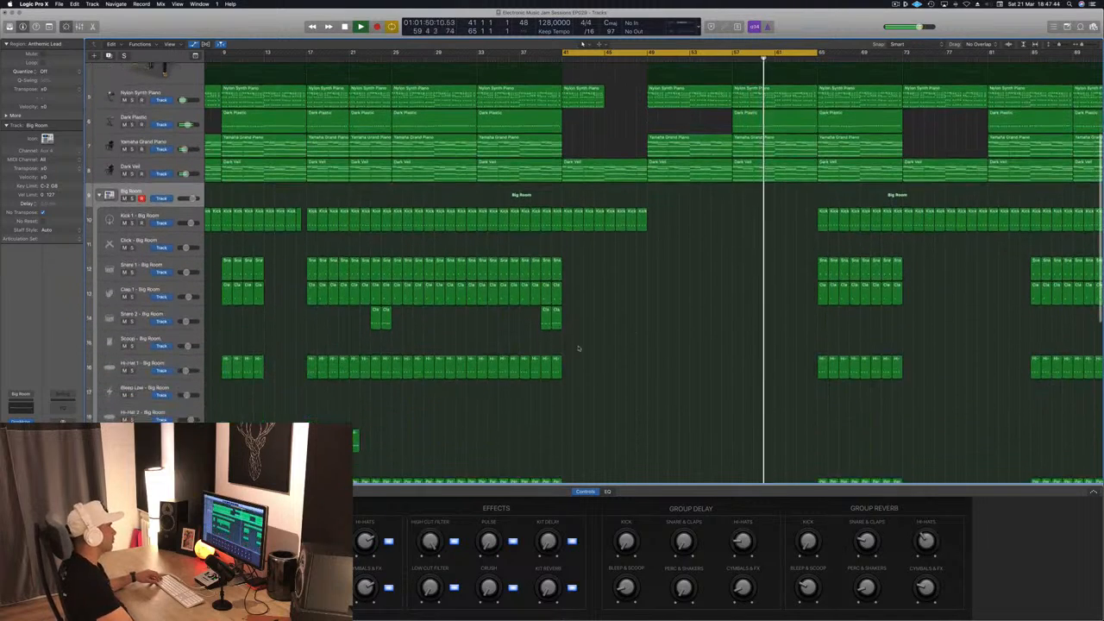
drag(546, 312, 743, 316)
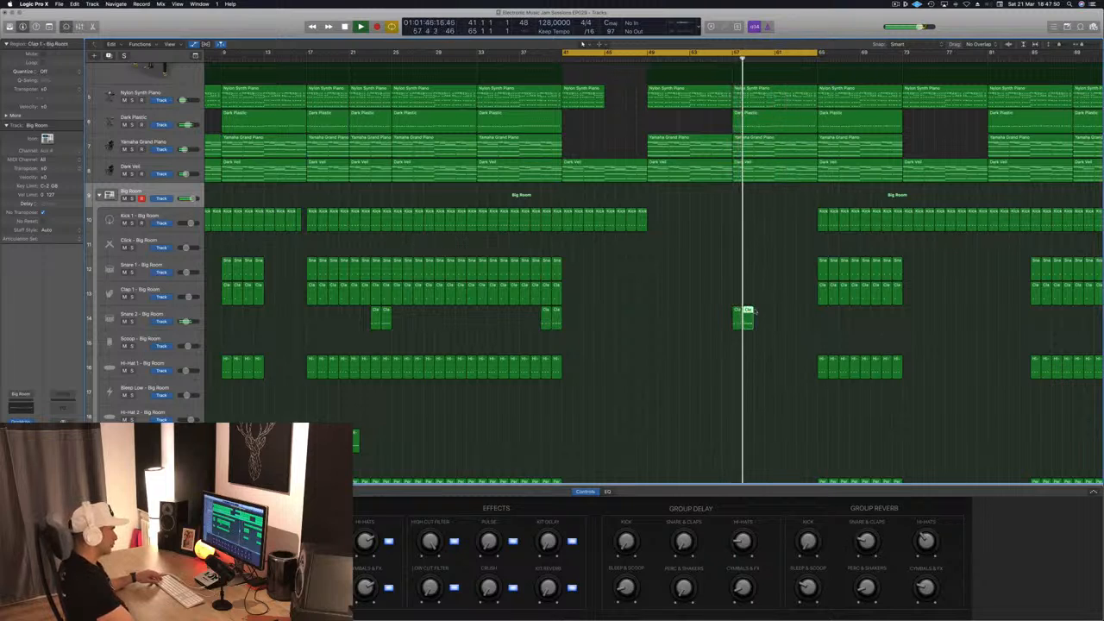
key(e)
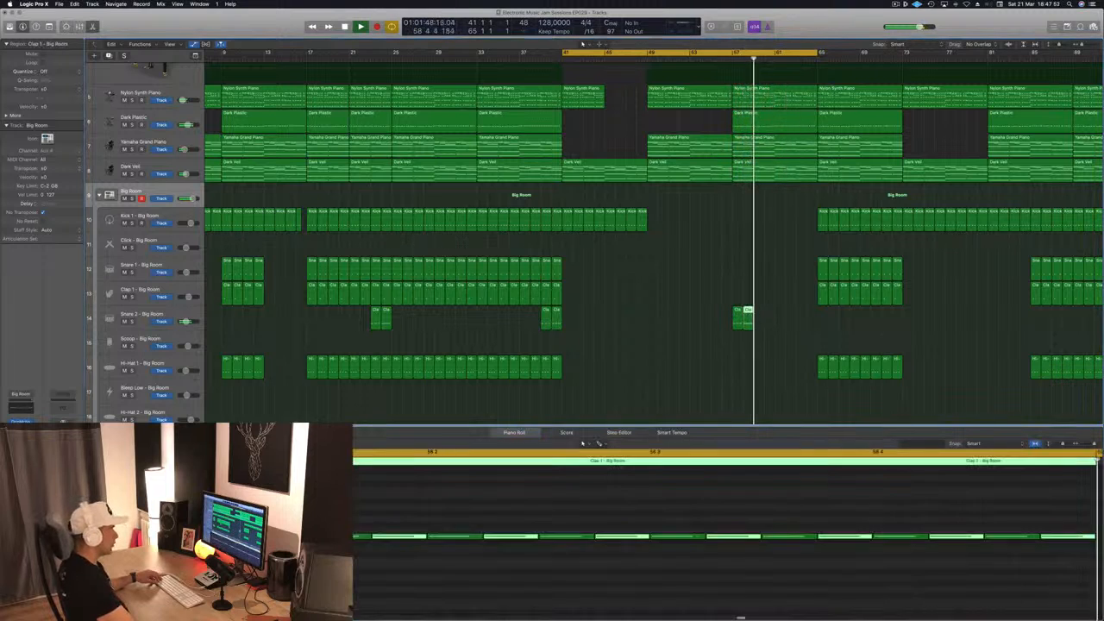
drag(747, 314, 805, 319)
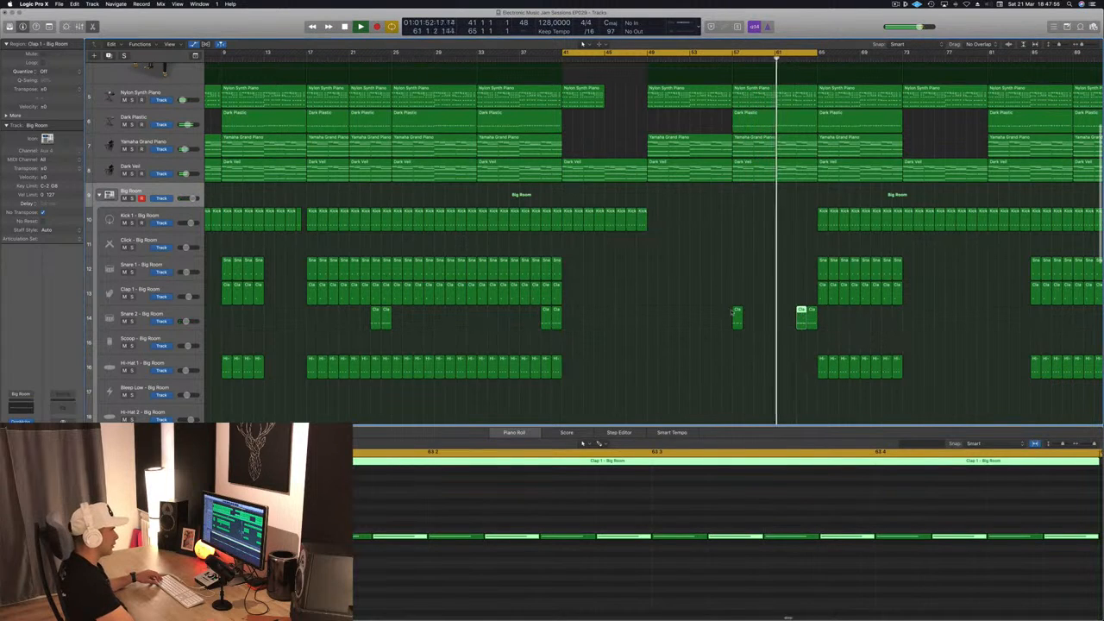
double_click(737, 312)
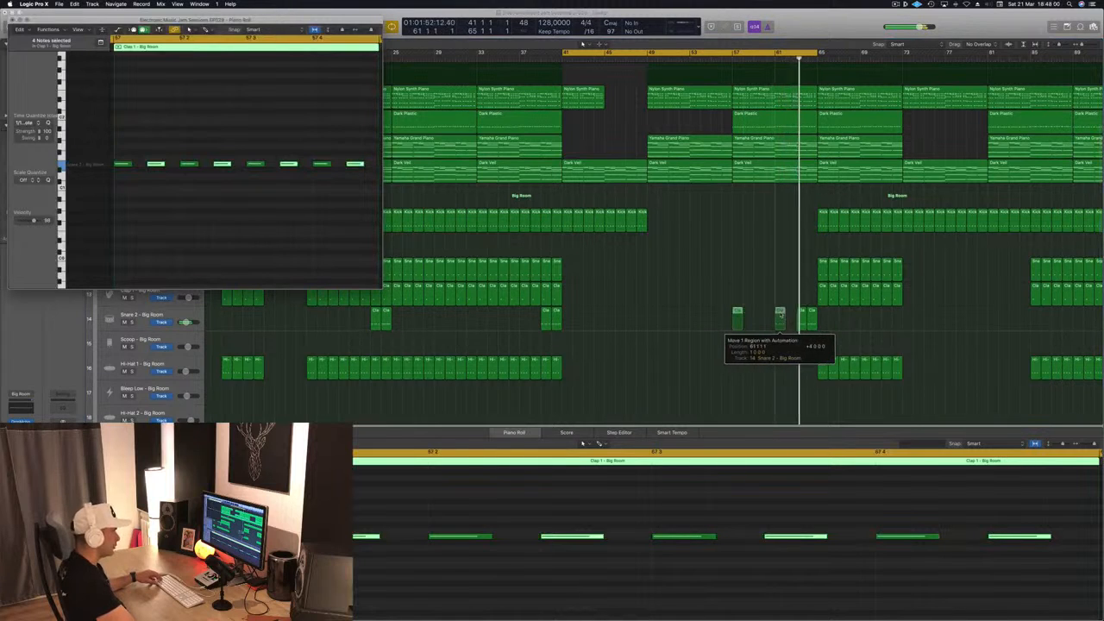
click(779, 313)
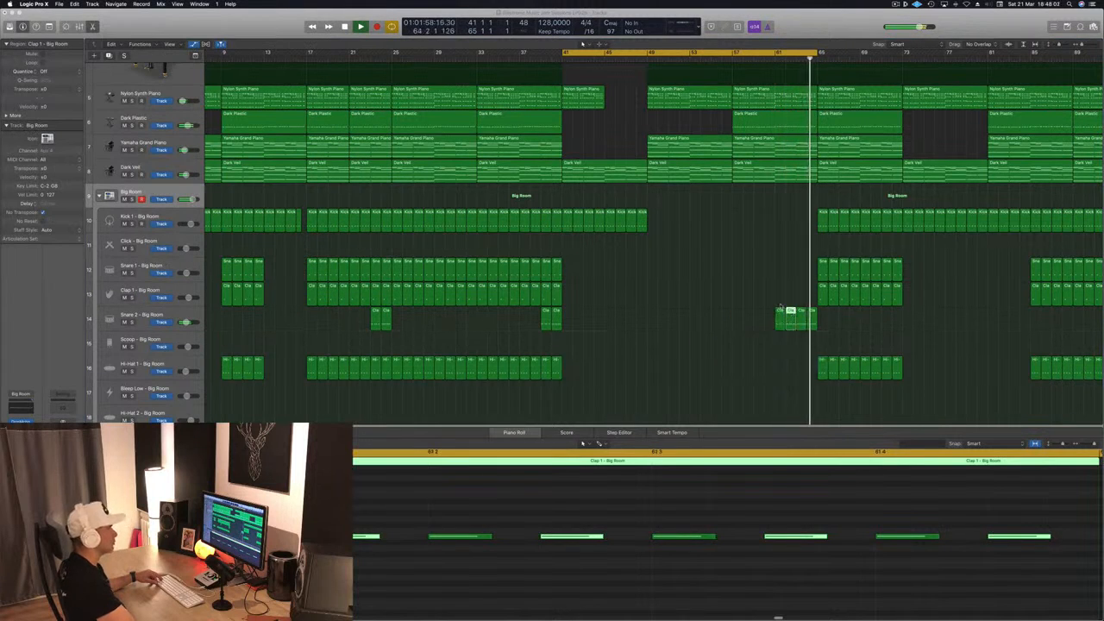
Step: Play the new snare fill passage from bar 57 and close the Piano Roll
scroll(776, 310, up, 6)
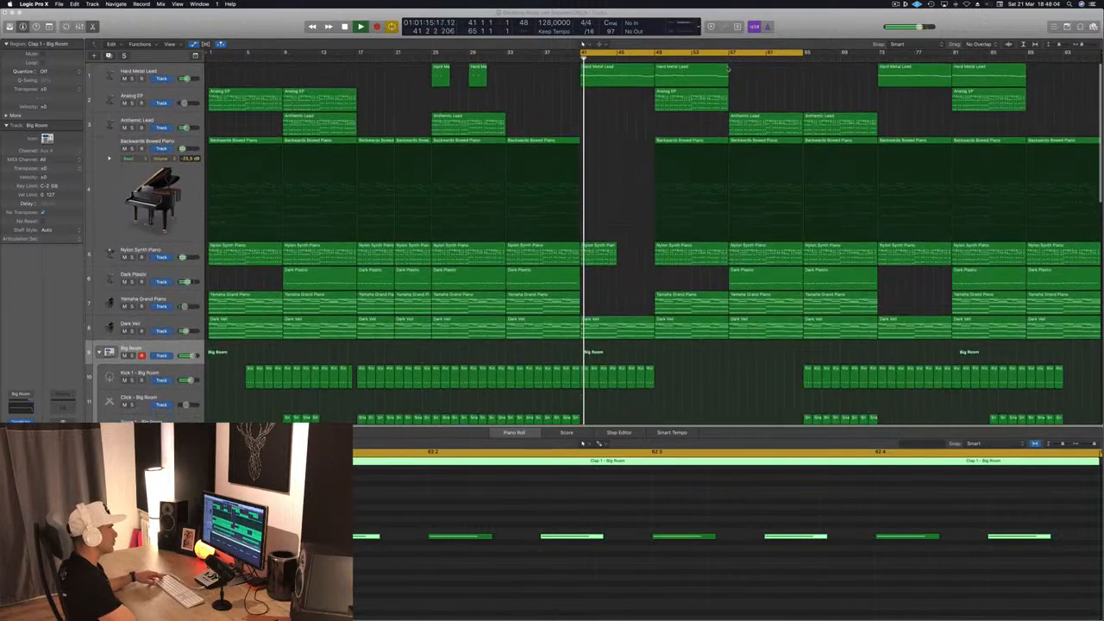
click(729, 58)
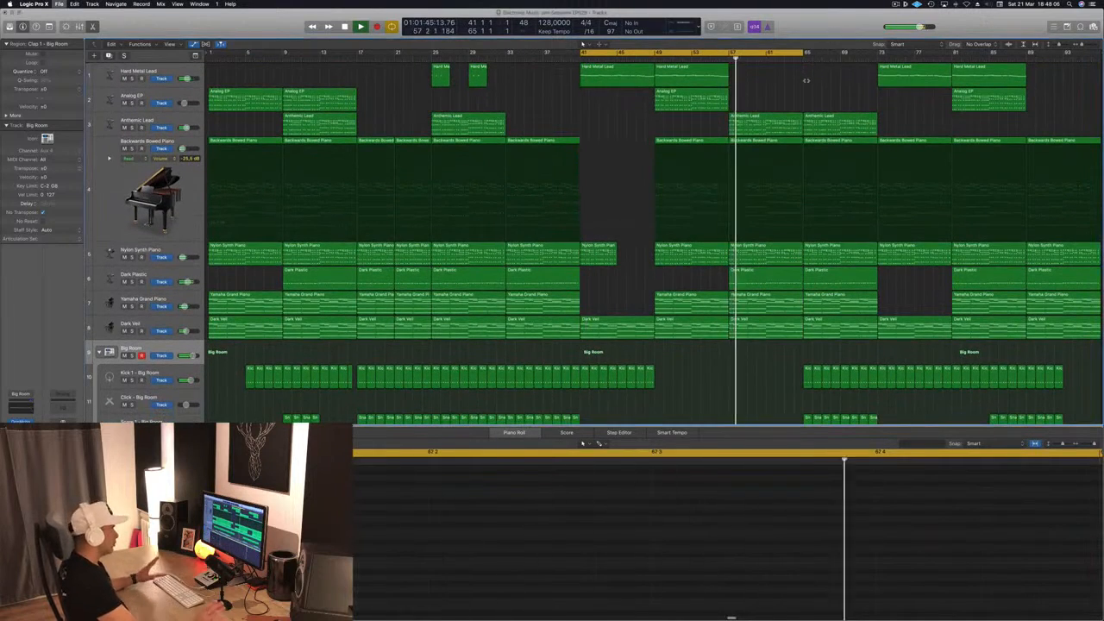
scroll(772, 184, down, 4)
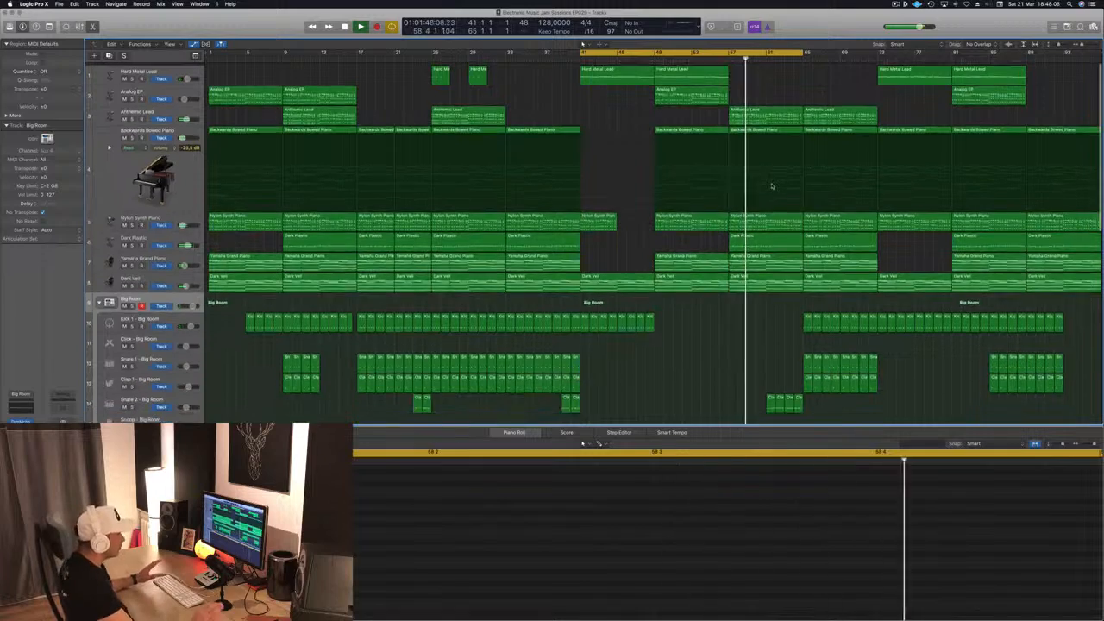
key(x)
key(x)
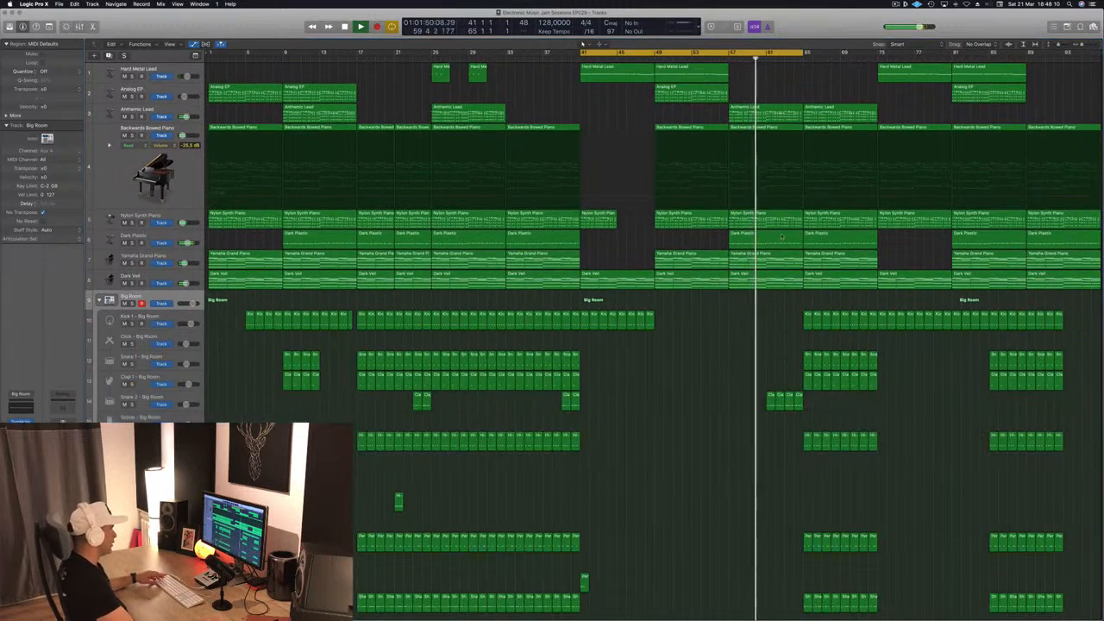
Step: Reduce the track heights to show all the drum parts and save the project
scroll(722, 389, down, 5)
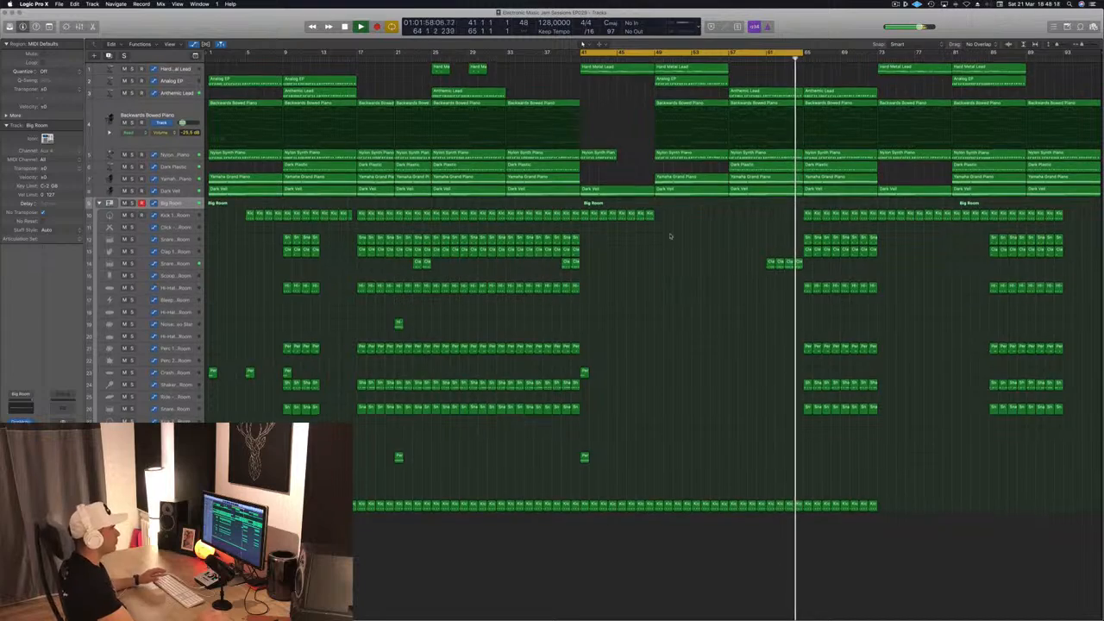
scroll(678, 320, up, 4)
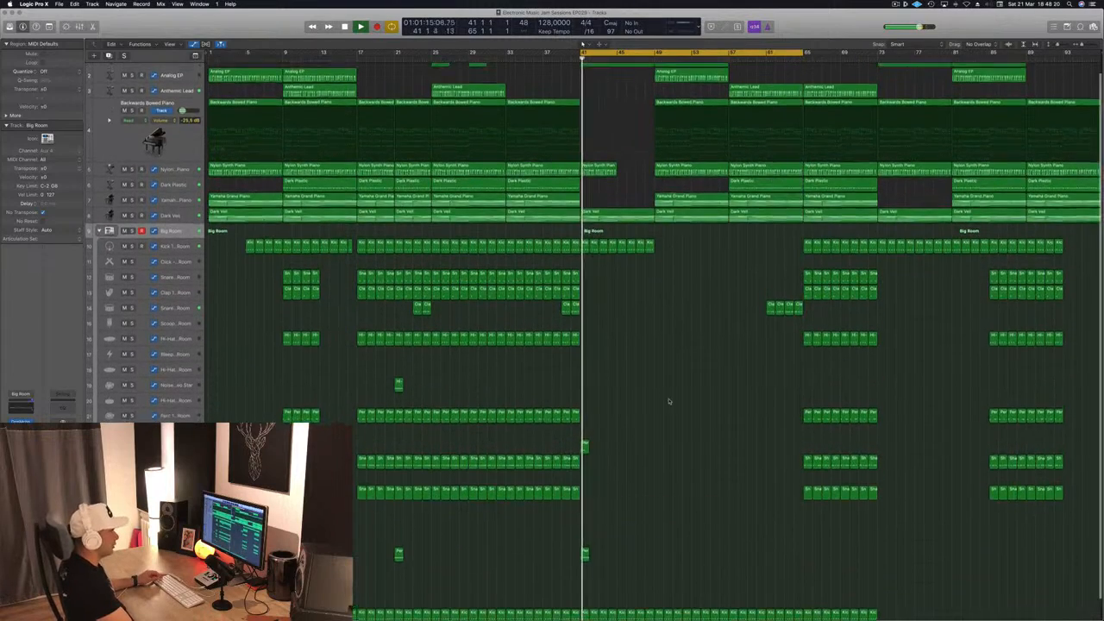
scroll(669, 401, up, 1)
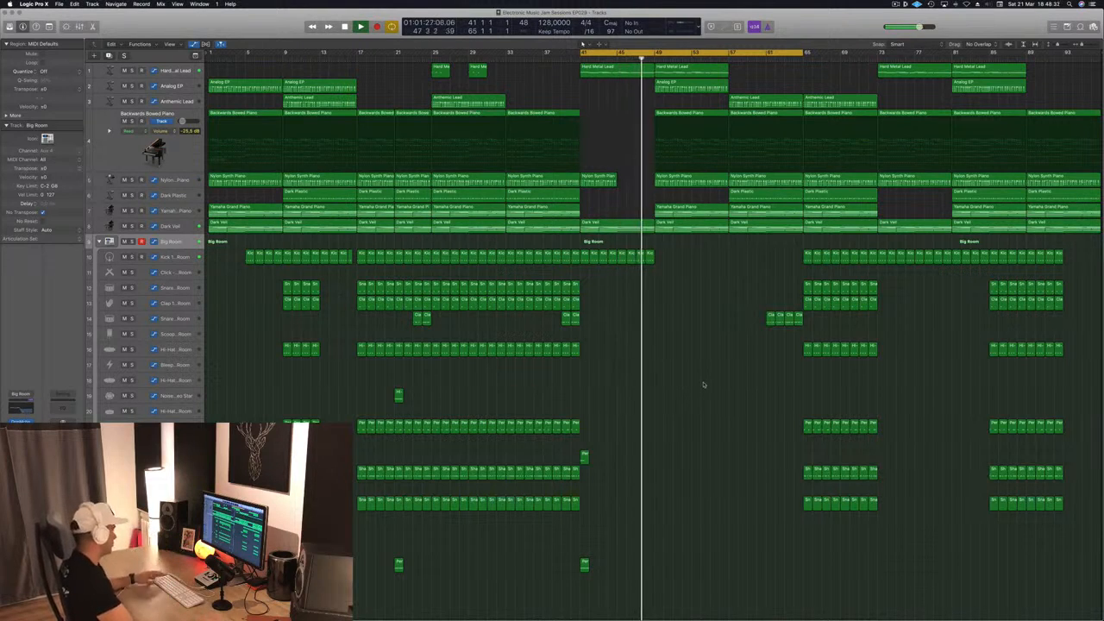
key(super+s)
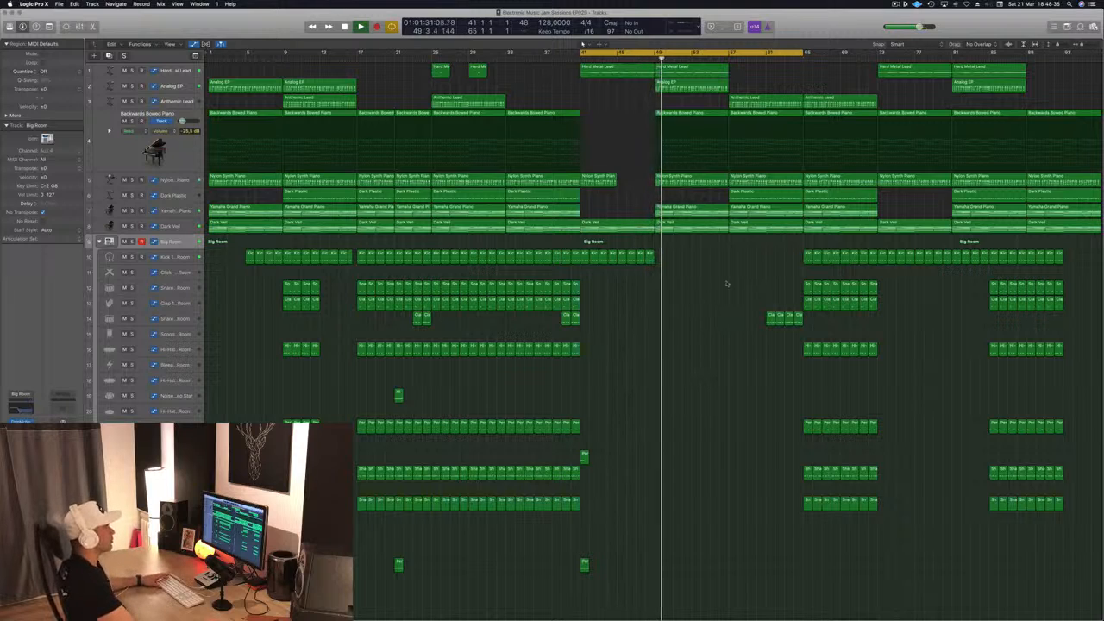
Step: Move the cycle range to bars 57–81, play from bar 56, and delete the Dark Plastic region at bar 57
click(721, 59)
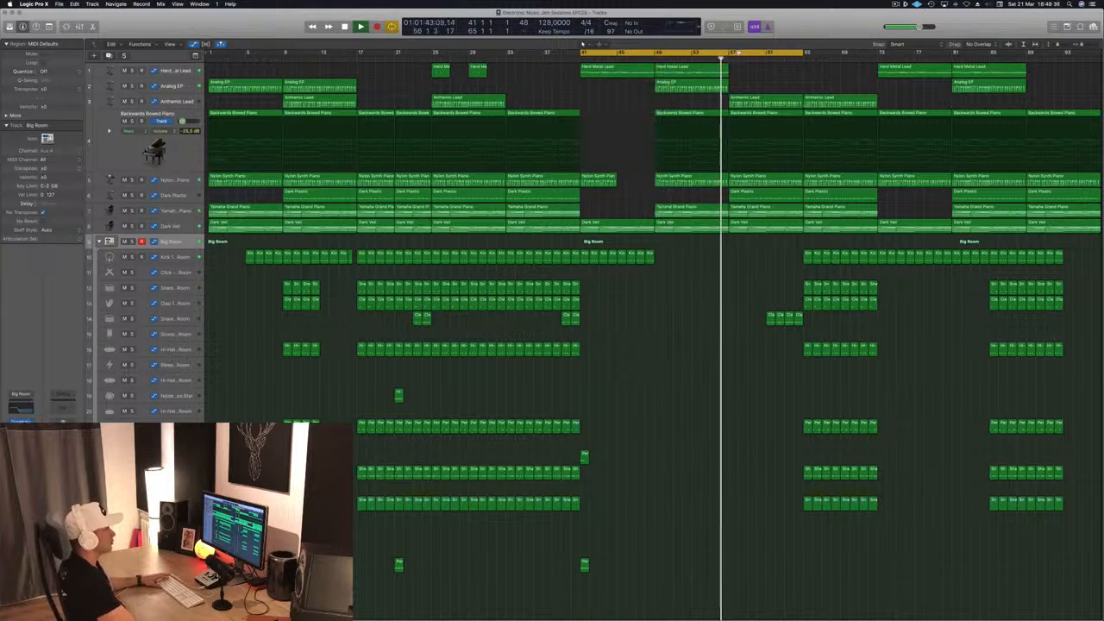
drag(740, 53, 836, 54)
drag(702, 69, 842, 84)
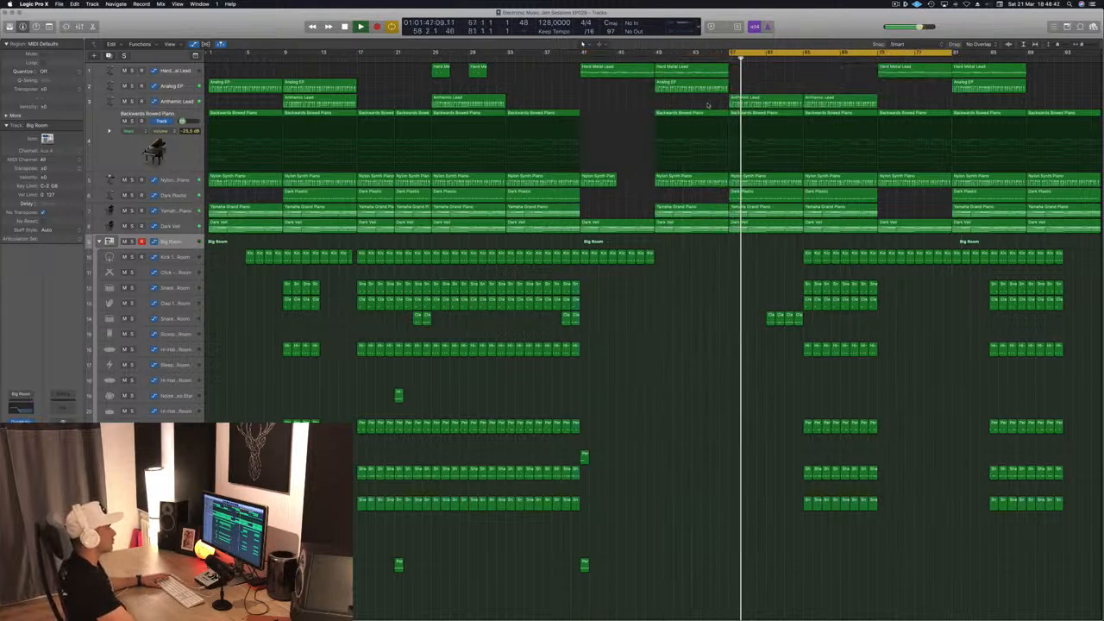
click(757, 199)
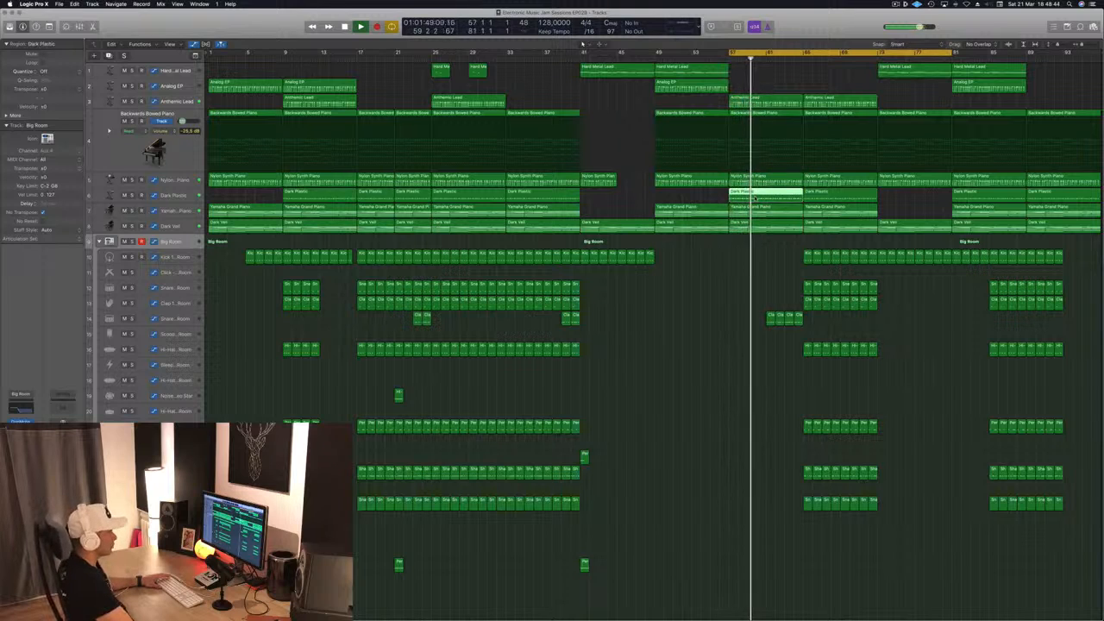
key(Delete)
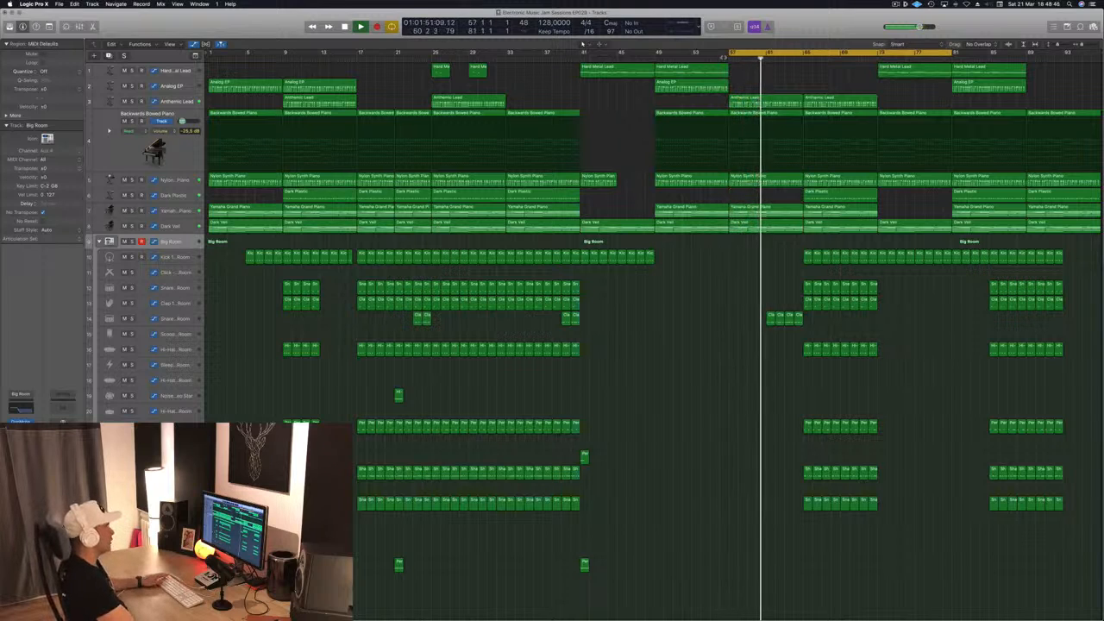
Step: Add a new track with the Dark Veil track's settings and copy the Dark Plastic region from bar 65 to bar 57 on it
click(721, 55)
click(177, 225)
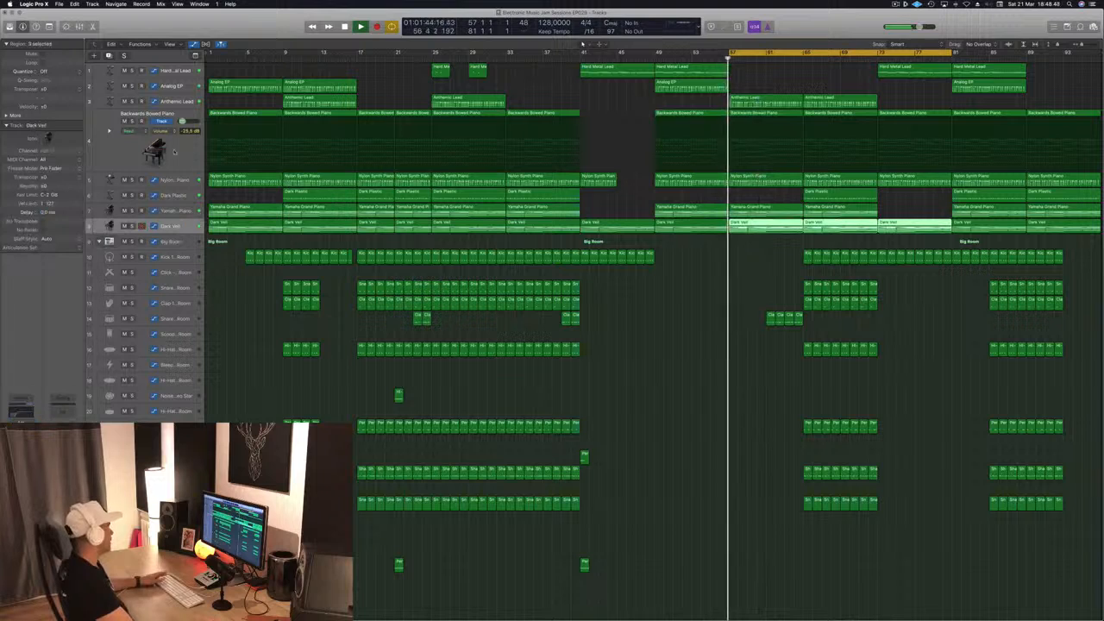
click(109, 55)
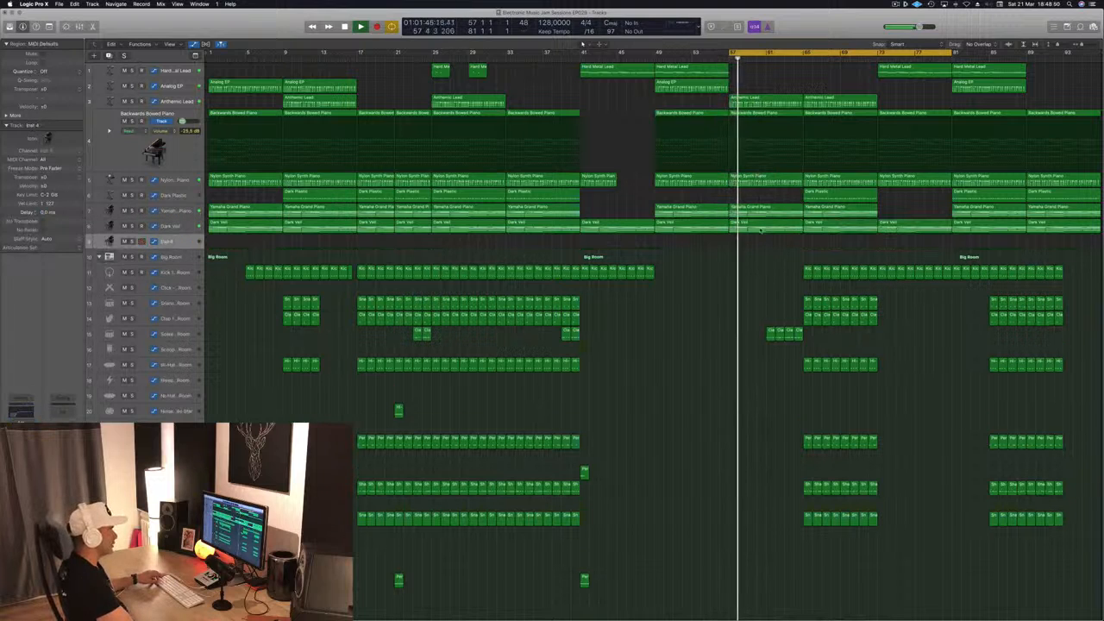
drag(756, 229, 758, 245)
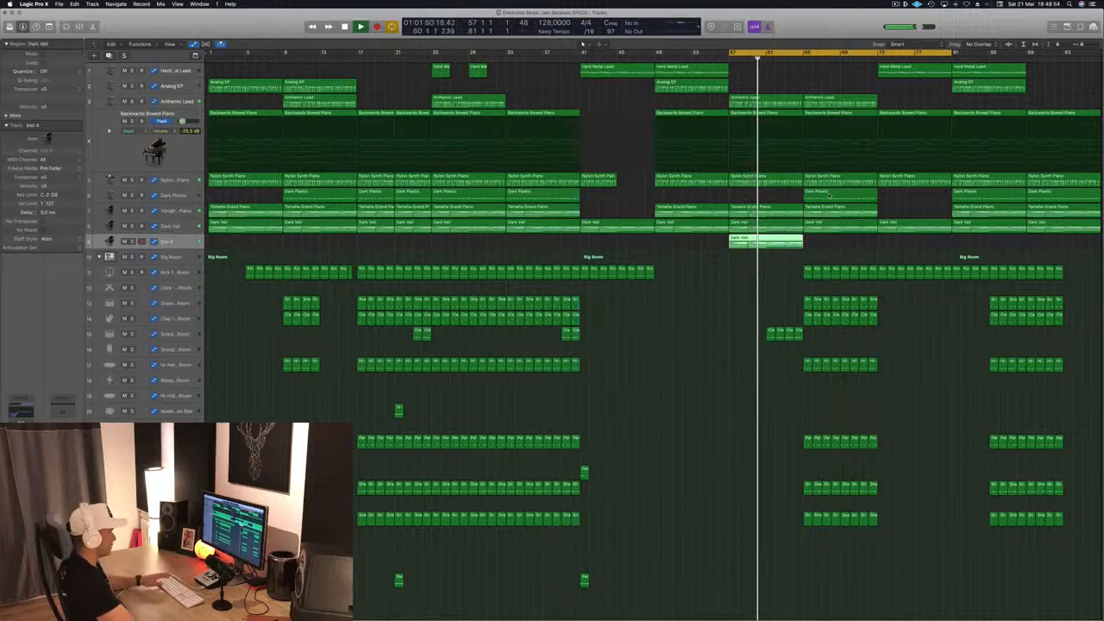
drag(828, 195, 772, 241)
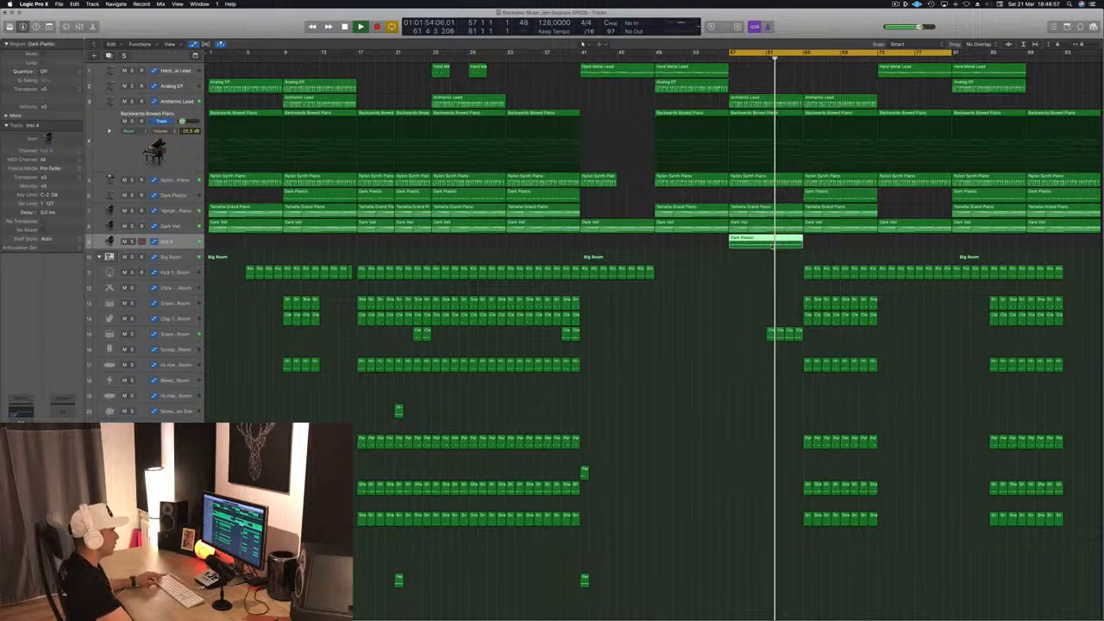
Step: Thin the copied Dark Plastic region to one note at bar 57 and one at bar 61, each stretched to four bars
double_click(772, 242)
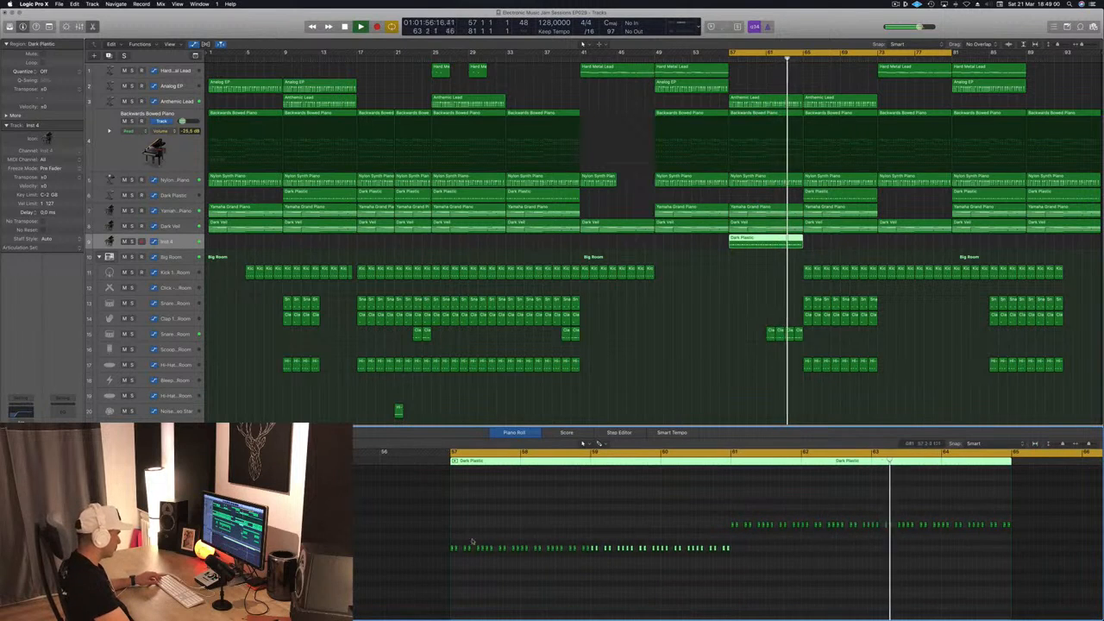
drag(453, 540, 728, 560)
key(Delete)
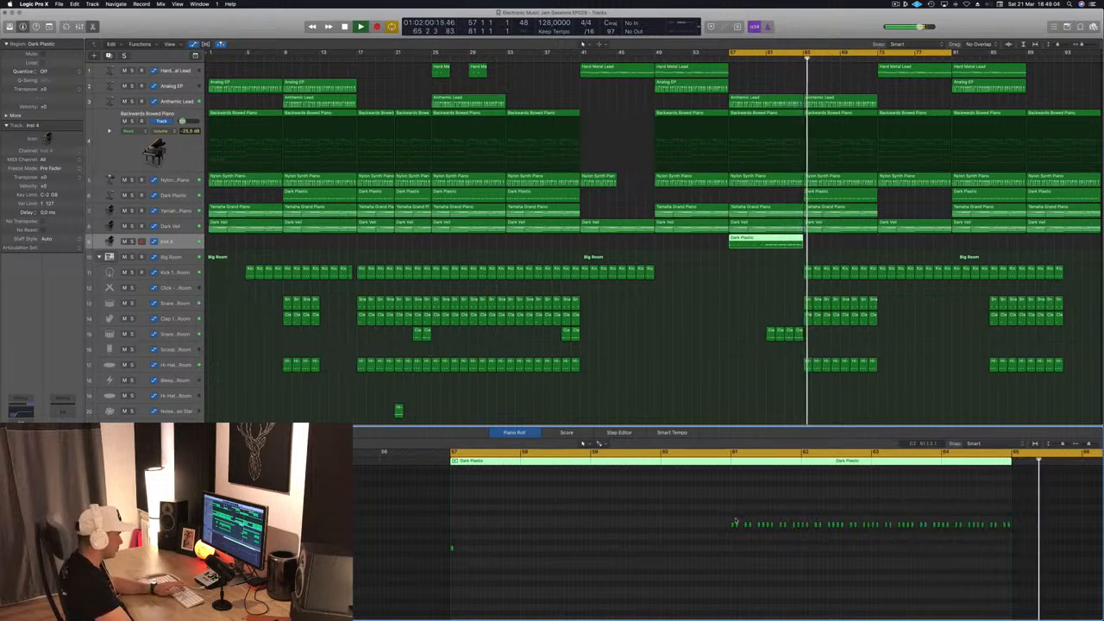
drag(736, 519, 1043, 541)
key(Delete)
drag(377, 506, 926, 598)
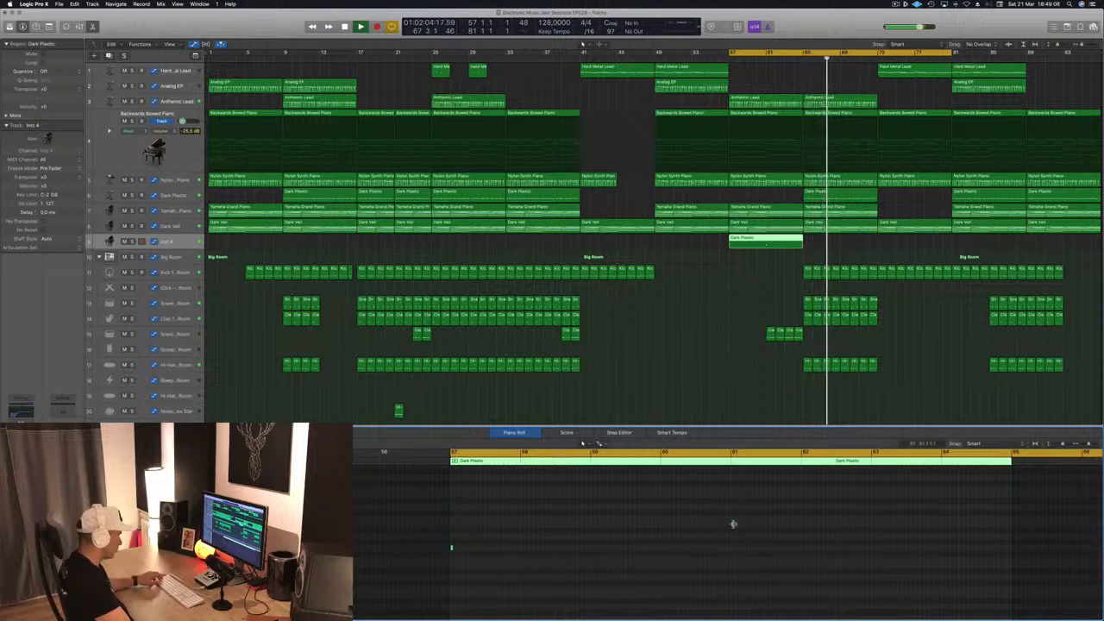
drag(733, 524, 1011, 526)
Step: Play the new part from bar 57 and load the Deeper Emotion (1) pad preset in its Alchemy instrument
click(730, 59)
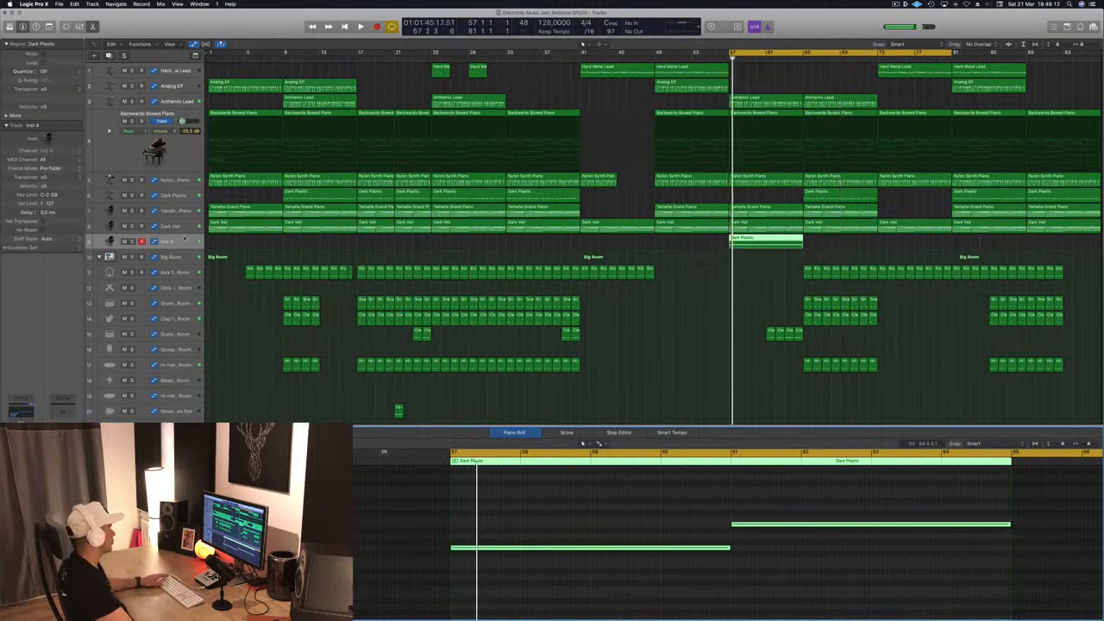
click(729, 59)
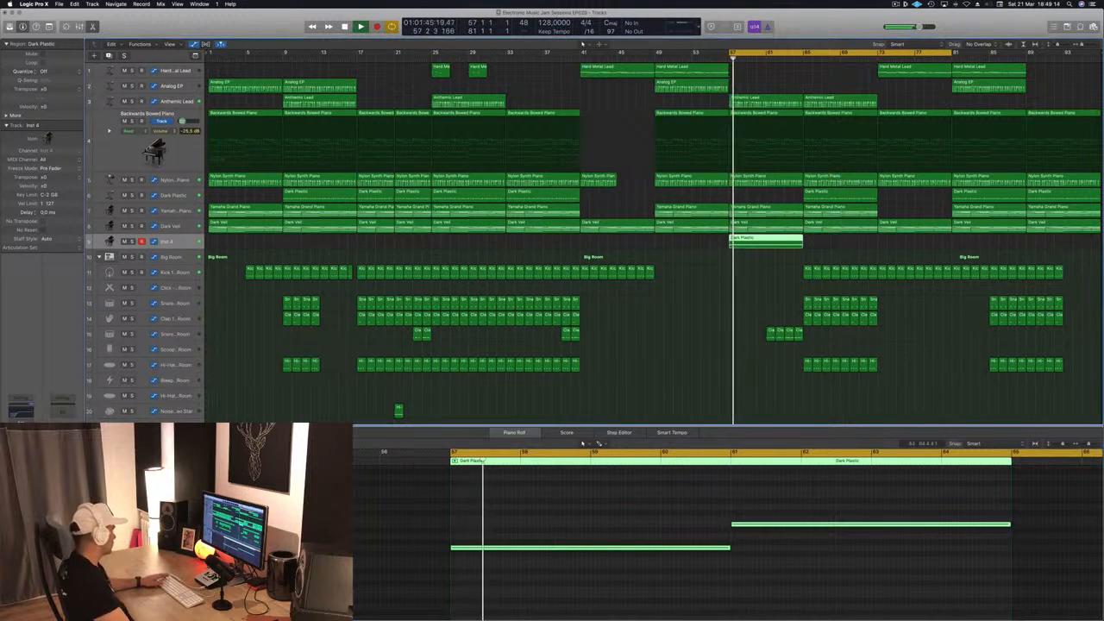
key(v)
drag(222, 28, 501, 127)
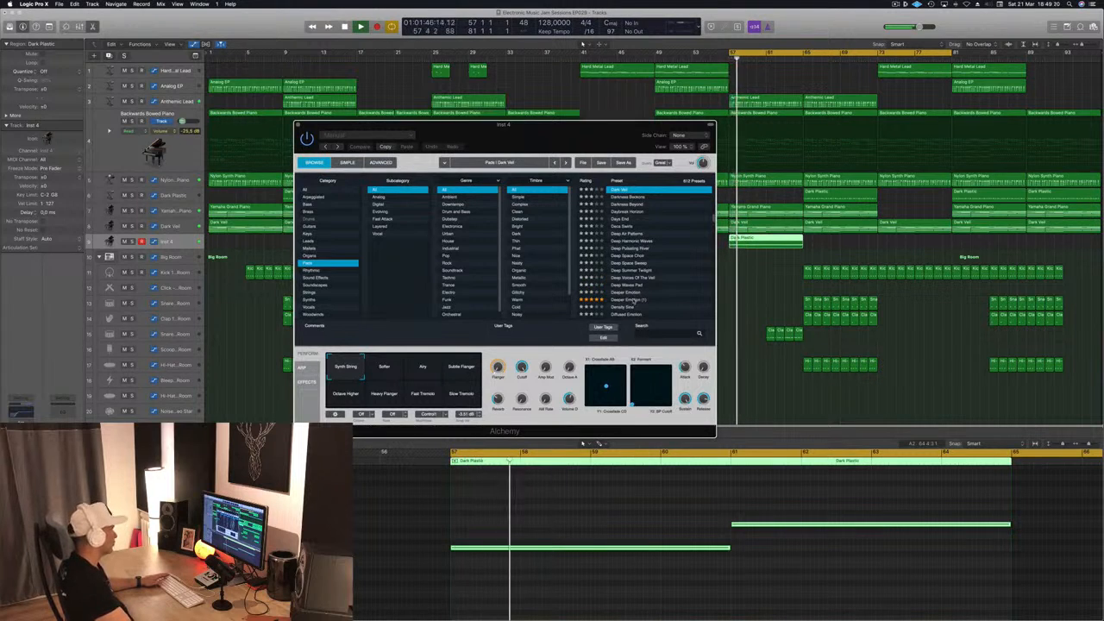
click(635, 301)
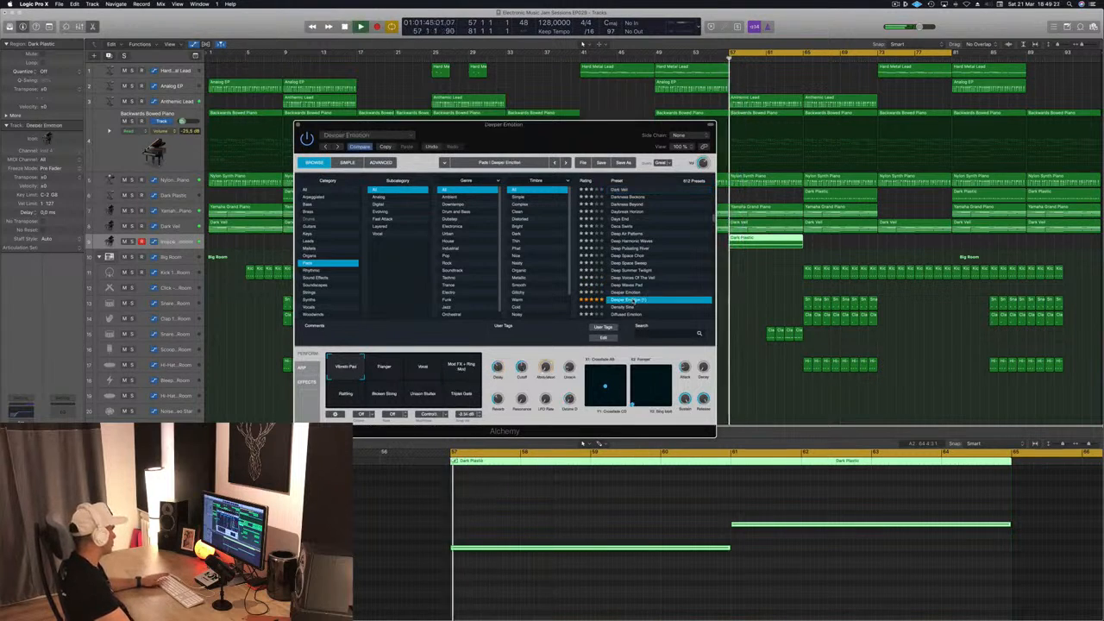
Step: Lower the low cut in the new pad track's Channel EQ to 20 Hz and close the EQ
click(19, 414)
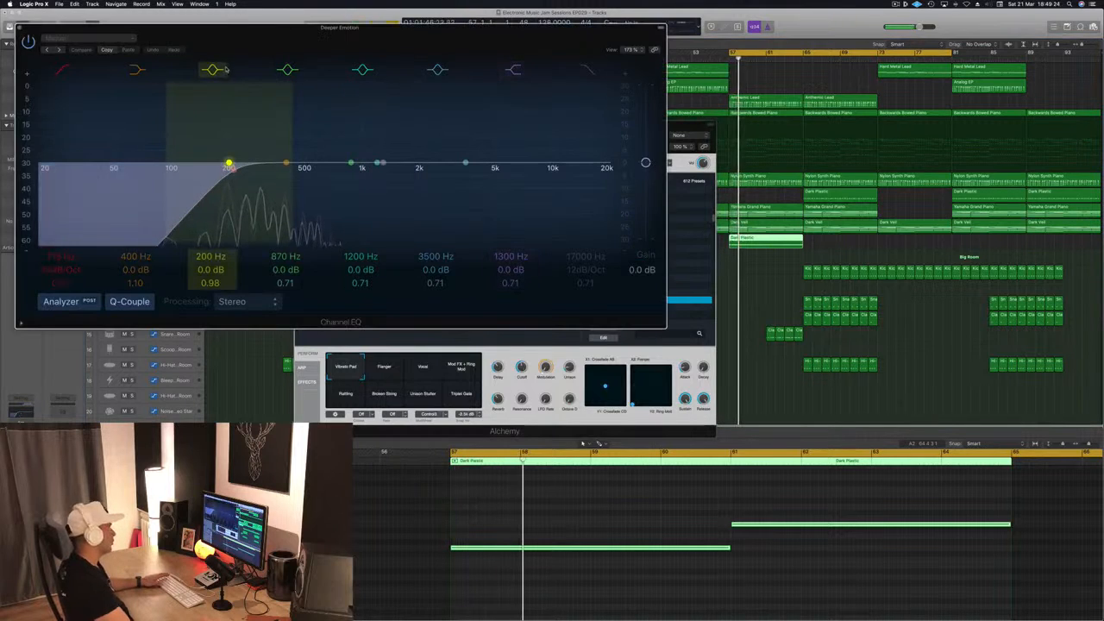
drag(231, 163, 42, 165)
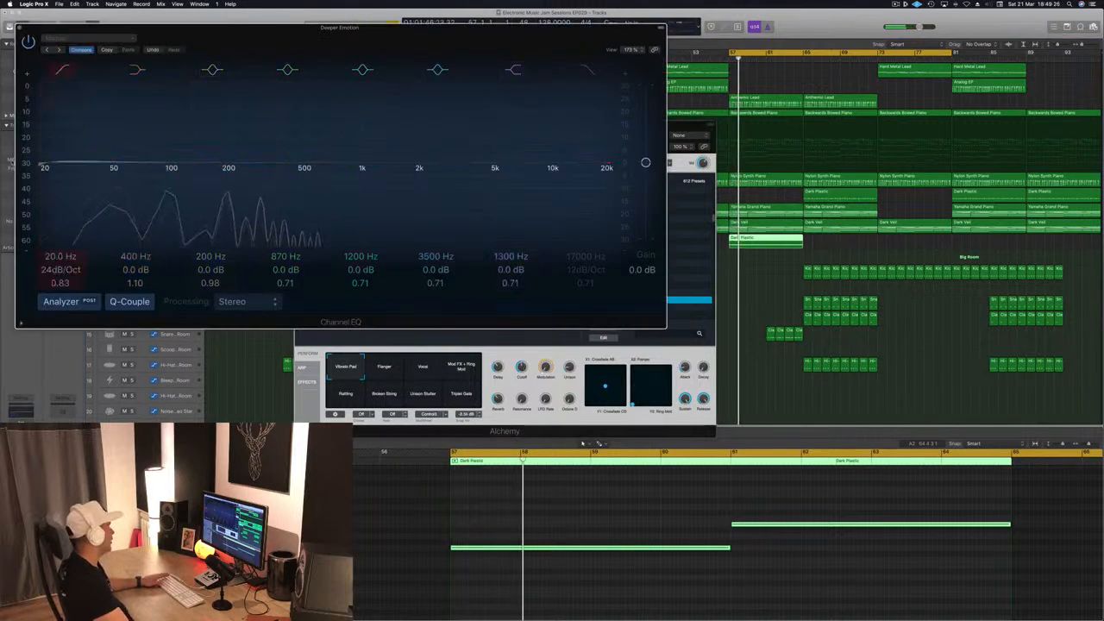
click(19, 28)
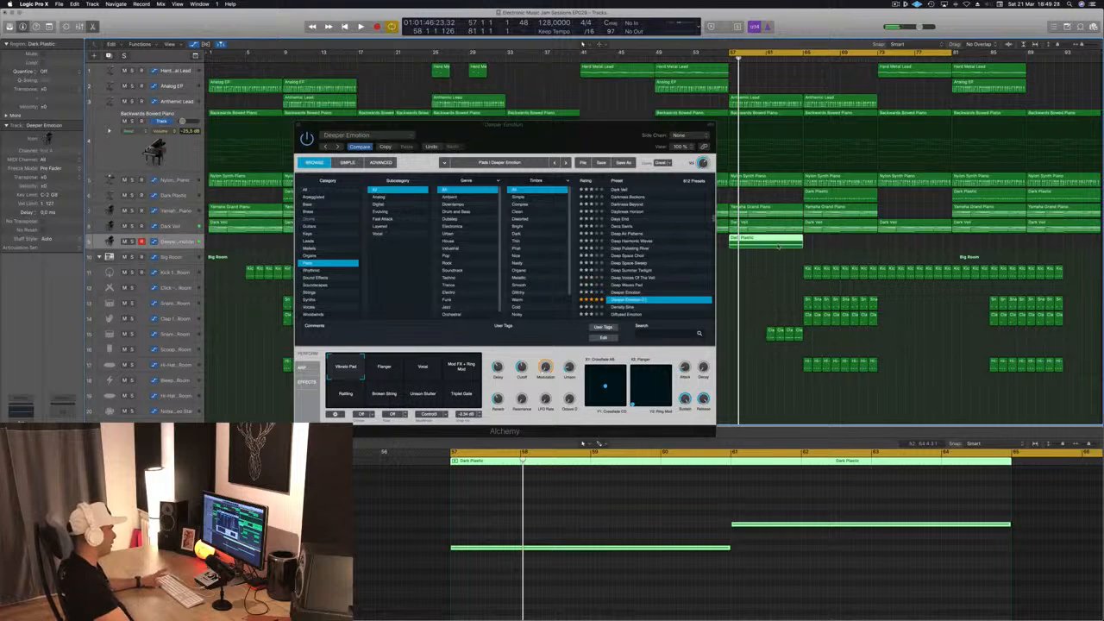
Step: Audition the Flanger variation of the Deeper Emotion pad, return to Vibrato Pad, and close the synth
click(614, 143)
key(super+w)
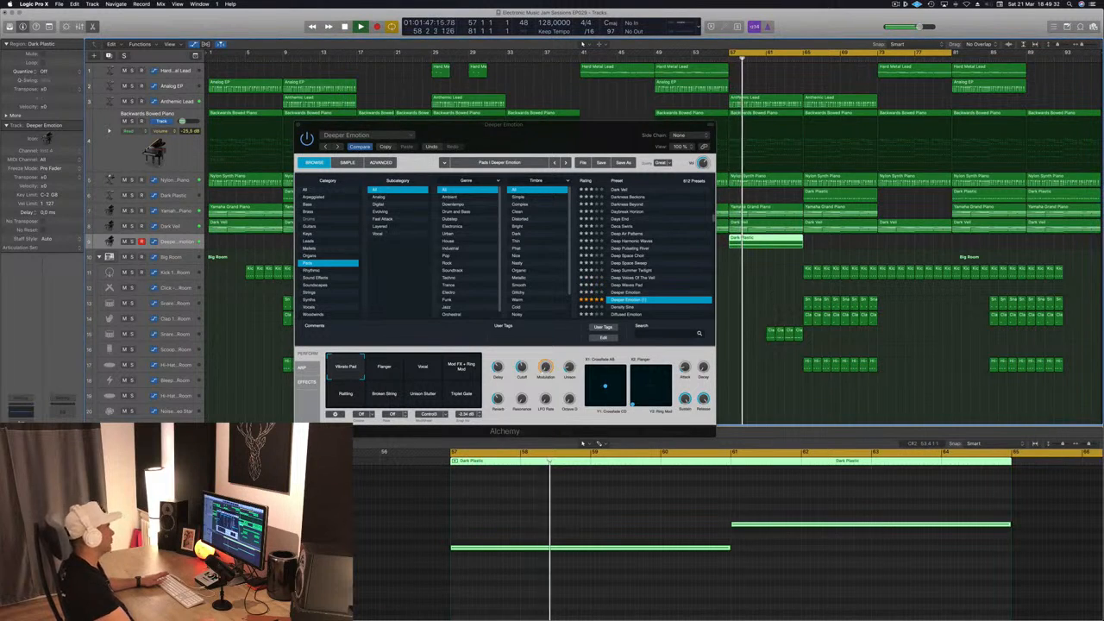
drag(560, 134, 453, 143)
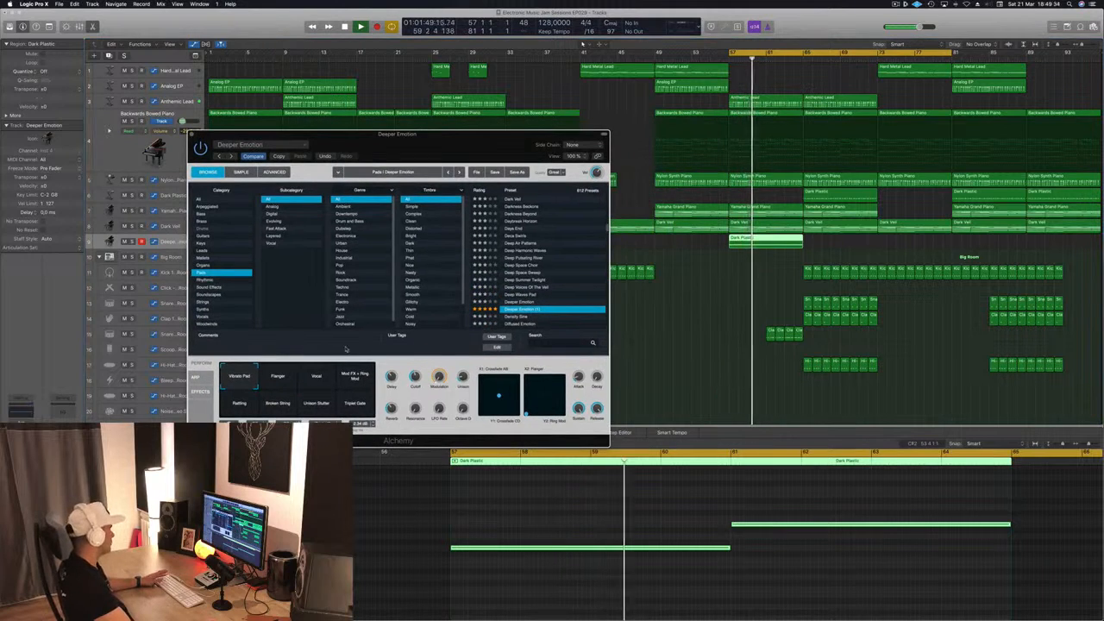
click(282, 386)
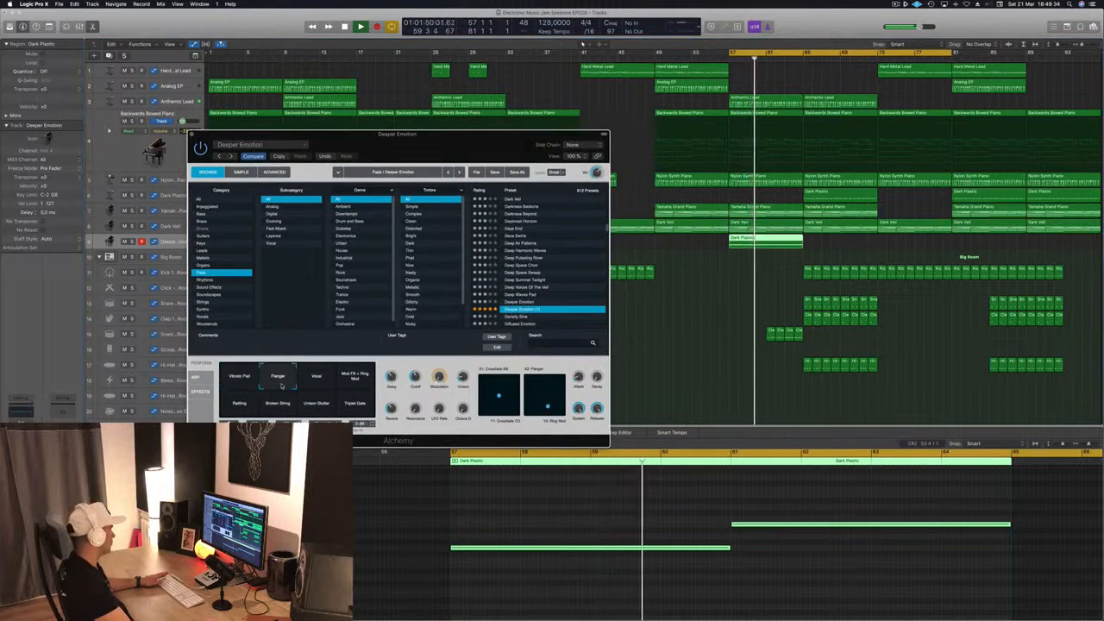
click(245, 379)
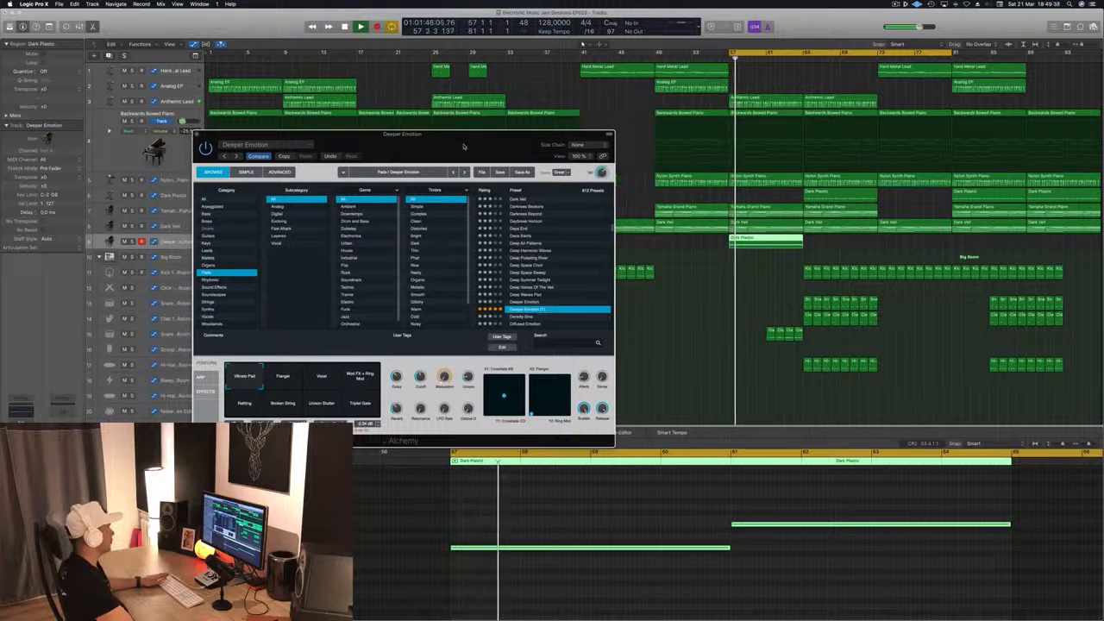
drag(214, 145, 292, 145)
key(super+w)
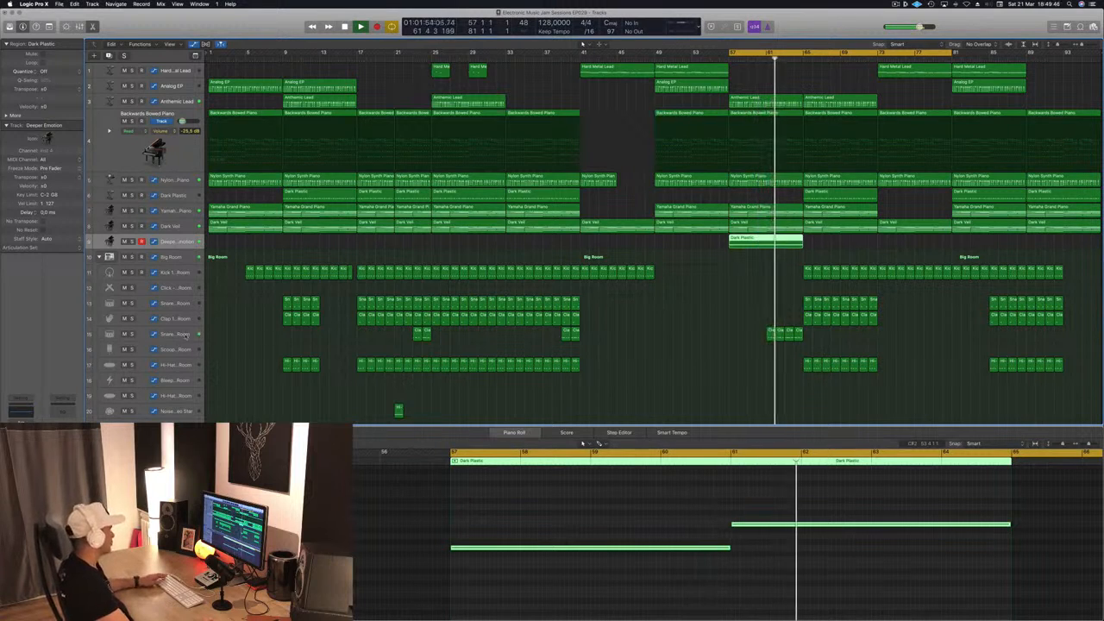
Step: Check the Snare 2 fill notes, select the Dark Veil track, enlarge its height, and restart playback from bar 57
click(184, 335)
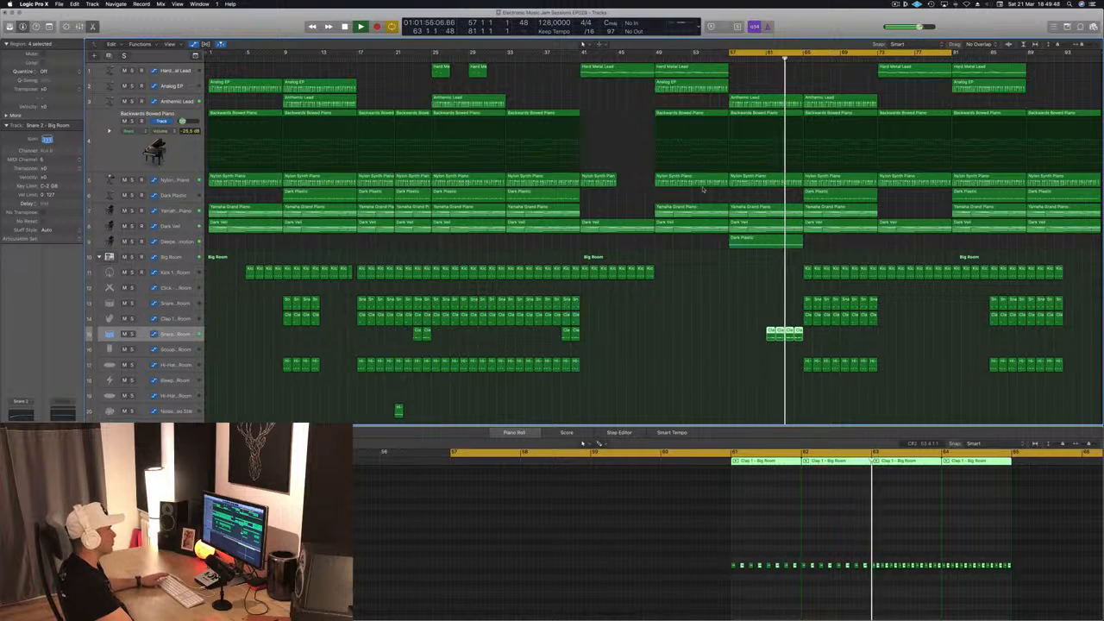
click(187, 228)
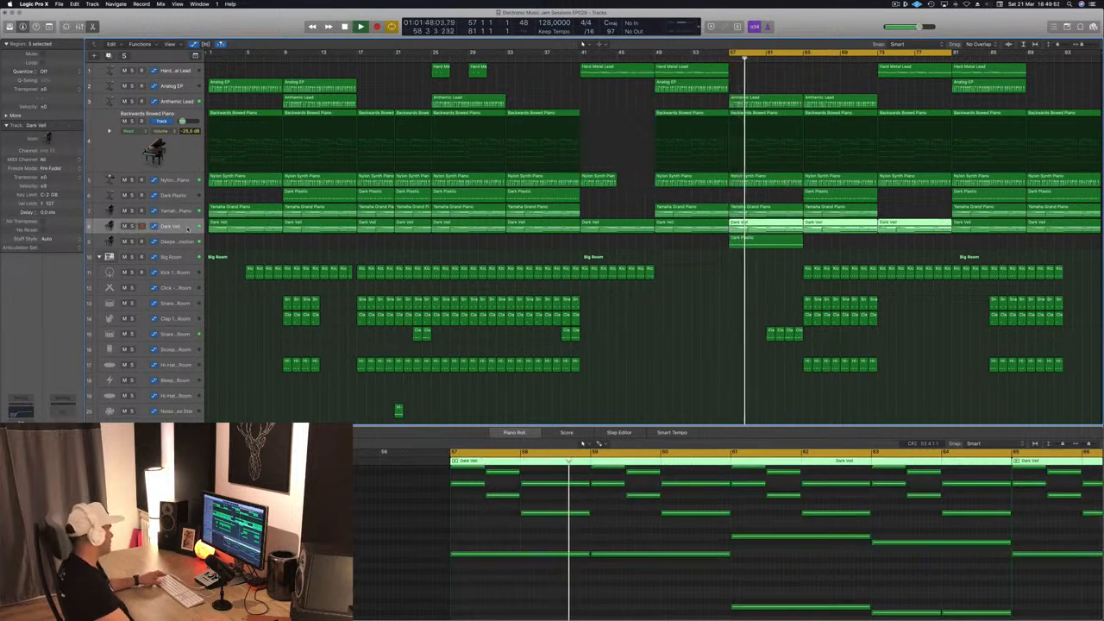
drag(185, 234, 183, 278)
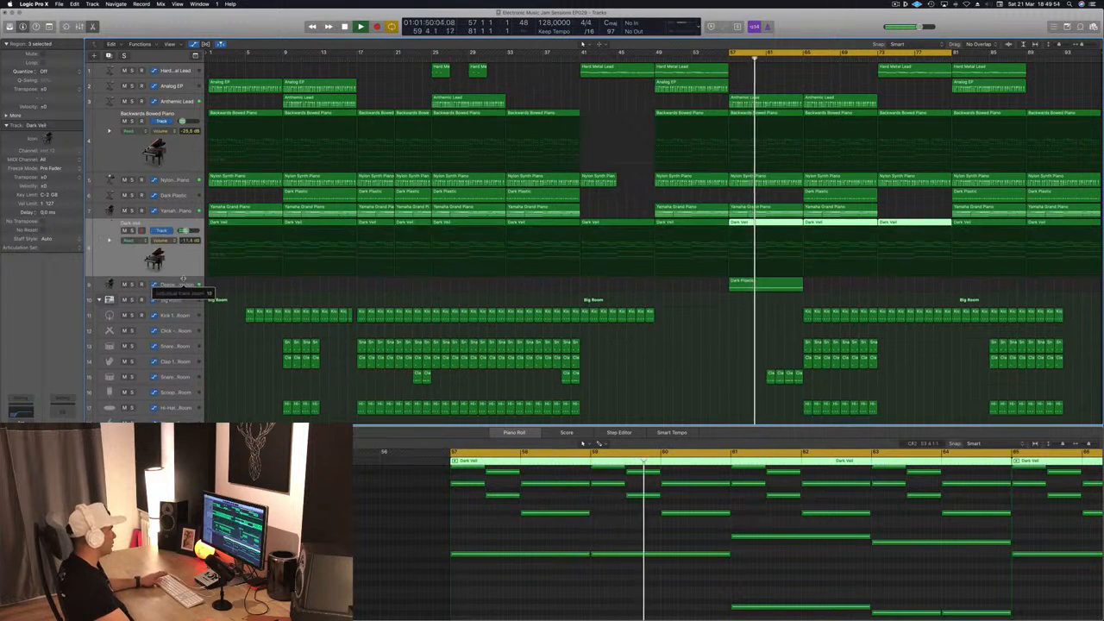
key(space)
key(space)
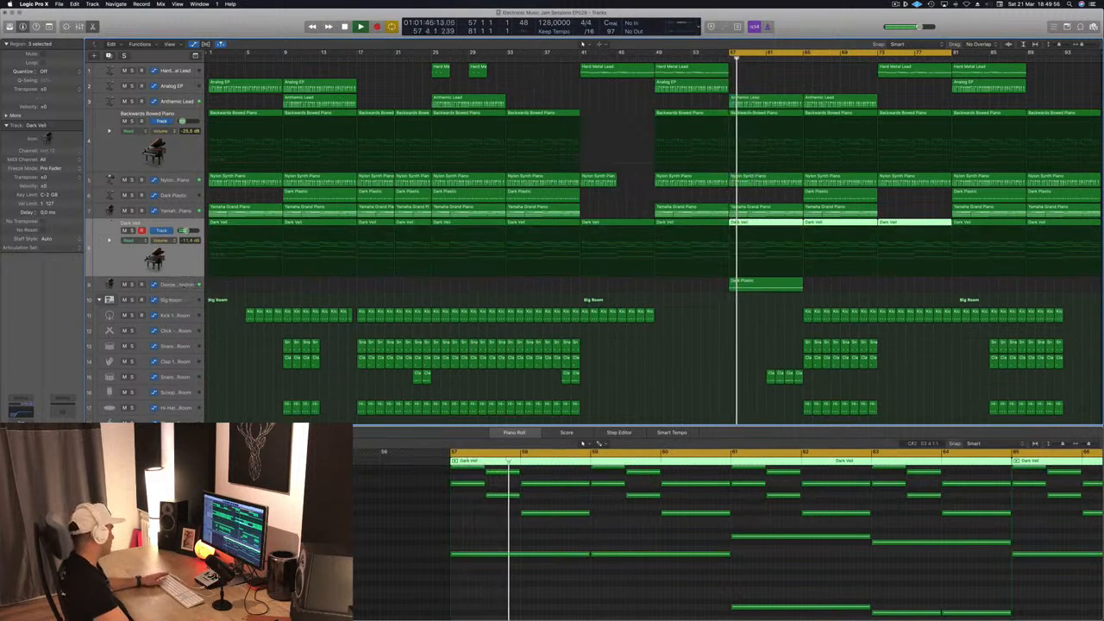
Step: Open Dark Veil's Alchemy instrument, solo the track, and compare the Airy variation with Synth String
key(v)
key(space)
key(space)
drag(258, 28, 617, 115)
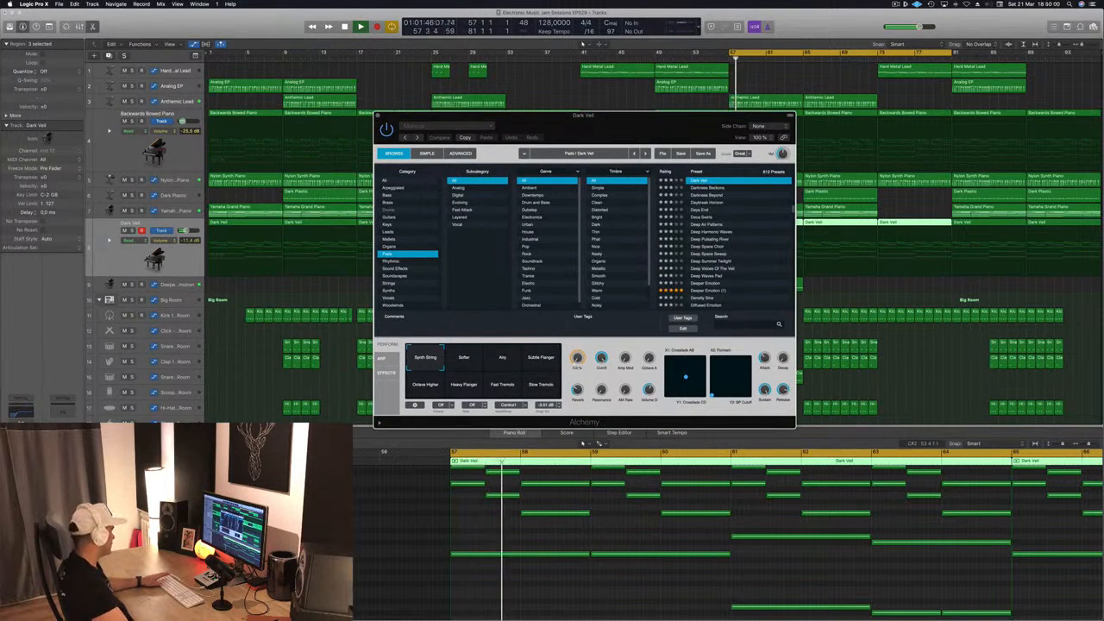
click(133, 230)
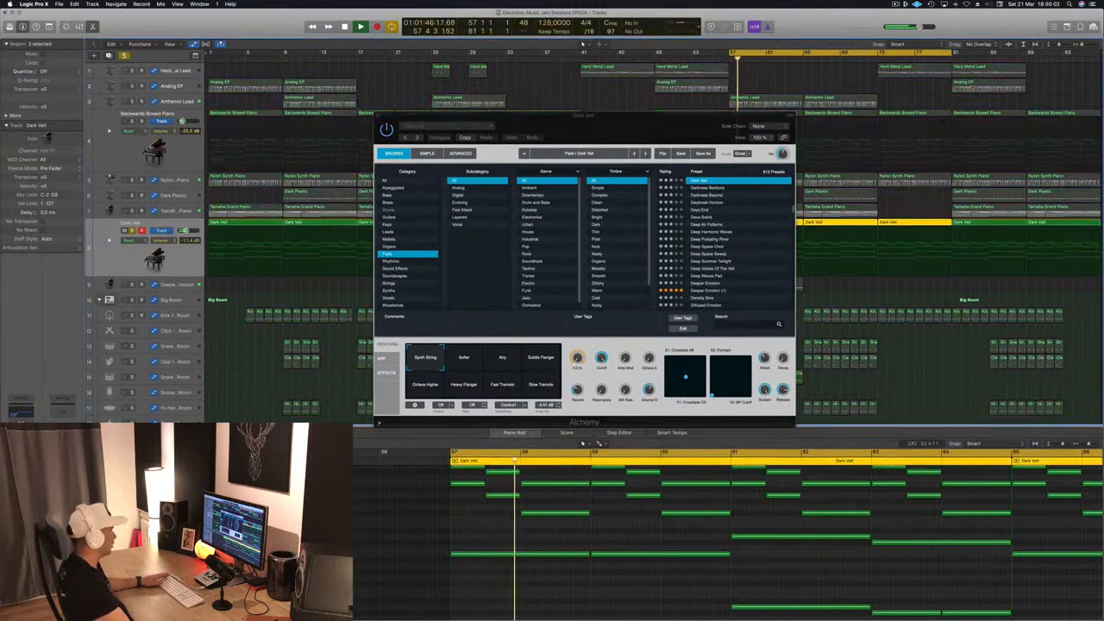
drag(556, 131, 484, 118)
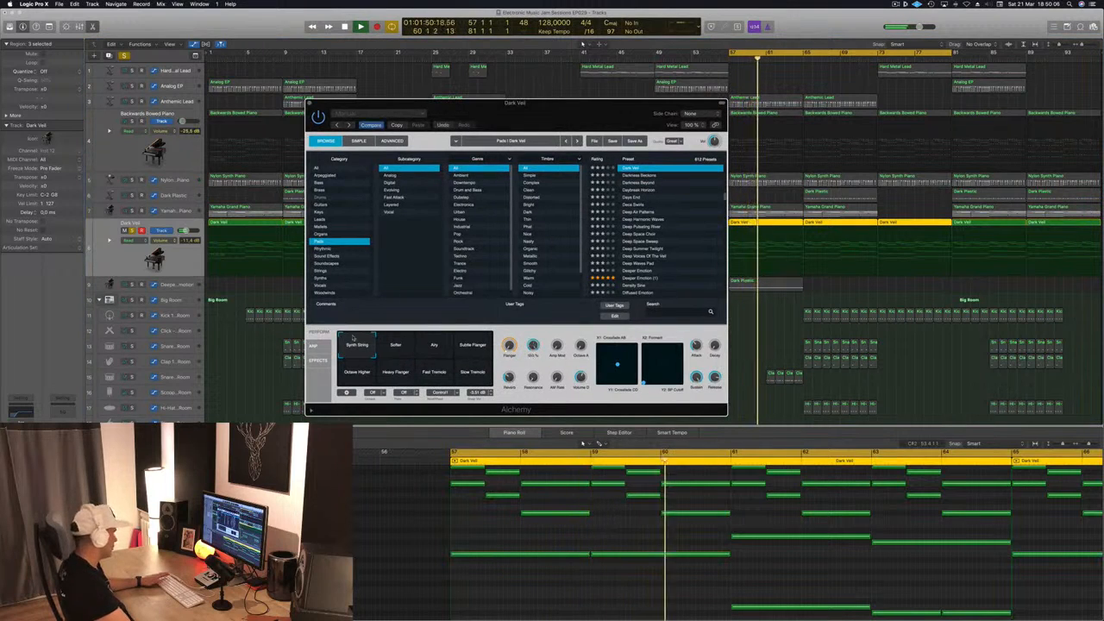
click(434, 345)
click(349, 353)
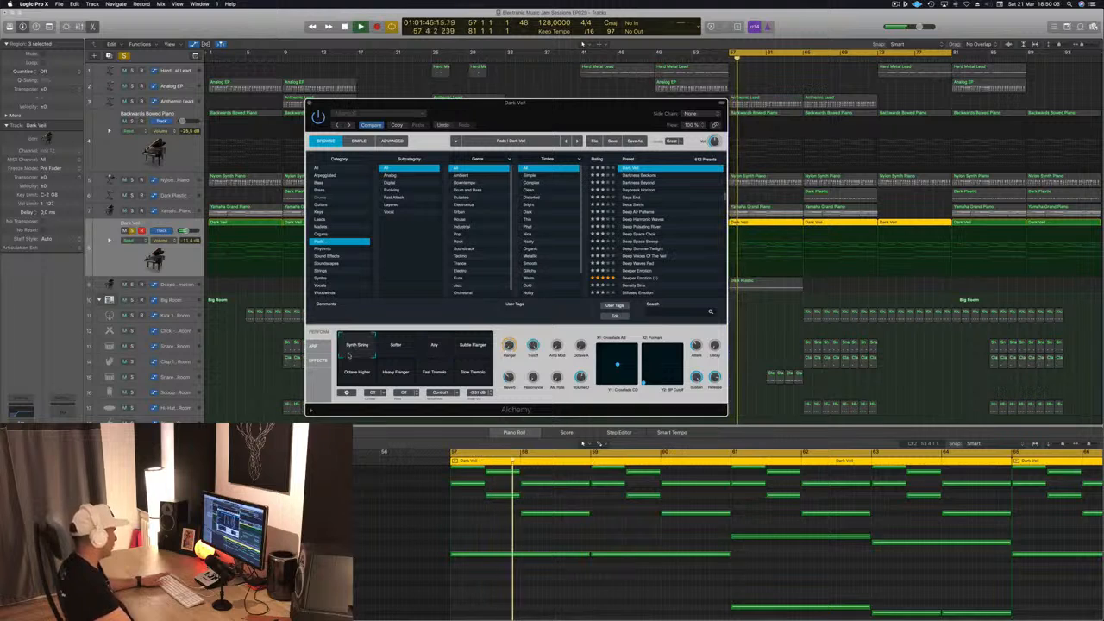
Step: Close Dark Veil's synth, unsolo the track, and select the Anthemic Lead track
drag(478, 112, 456, 109)
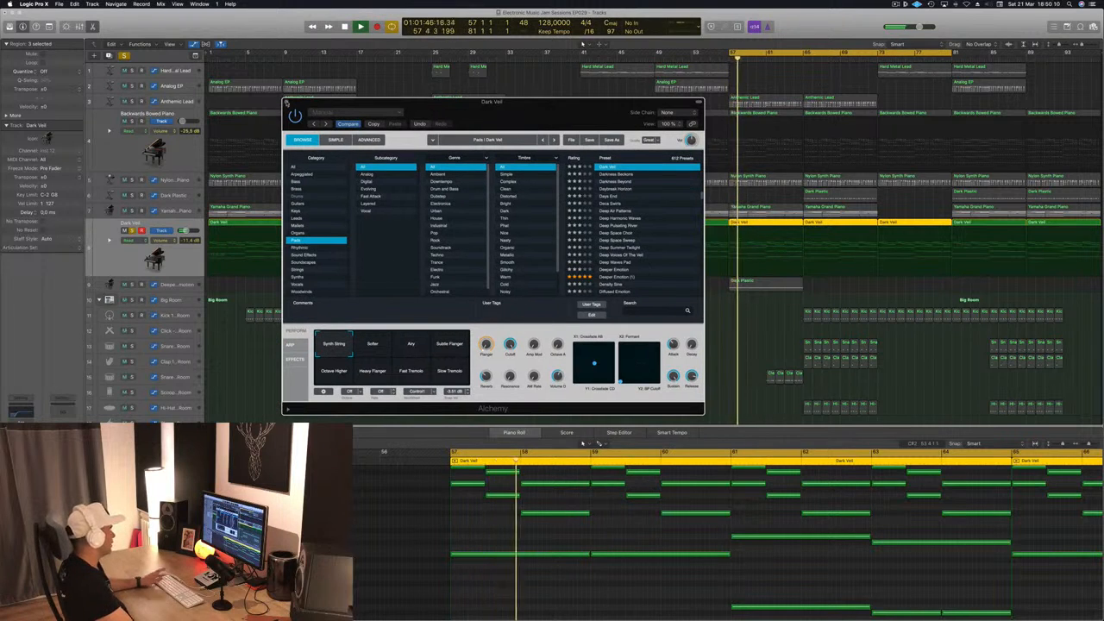
click(286, 102)
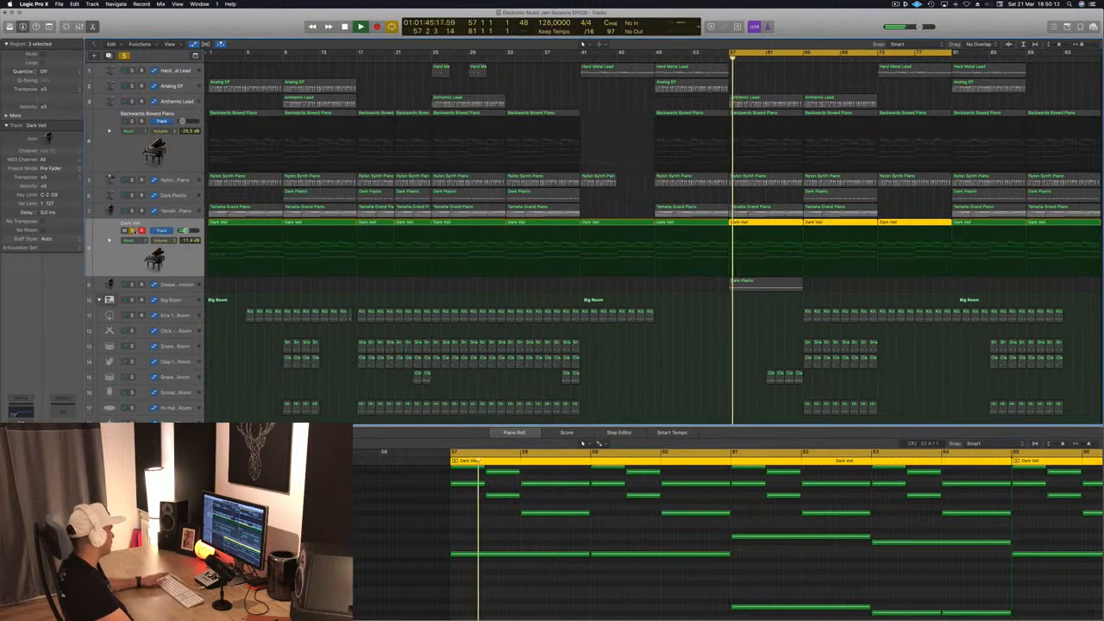
key(s)
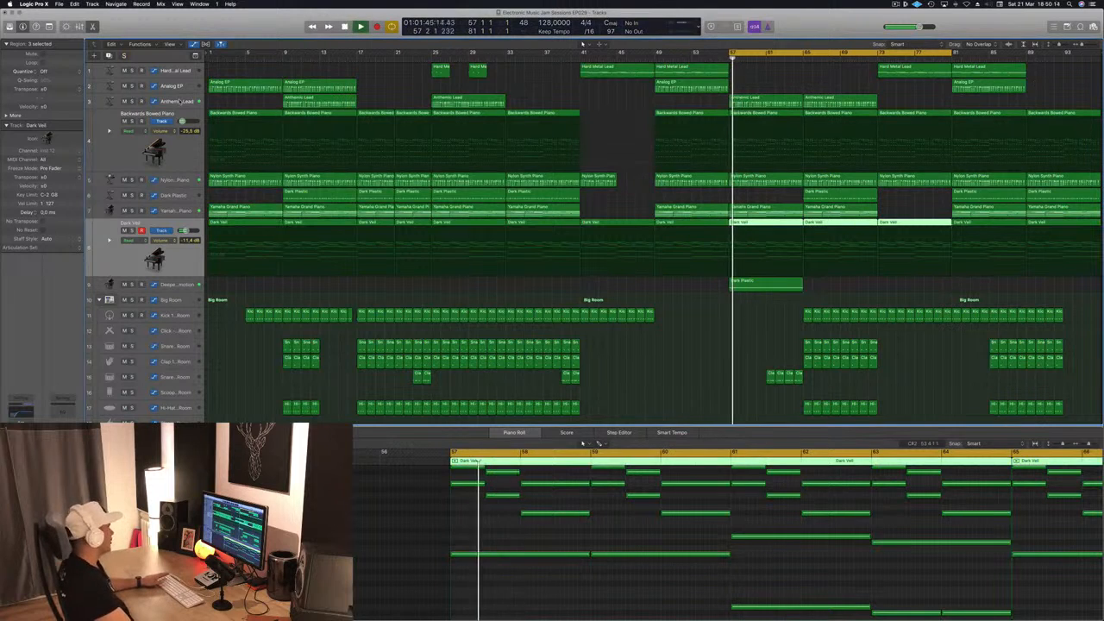
click(179, 101)
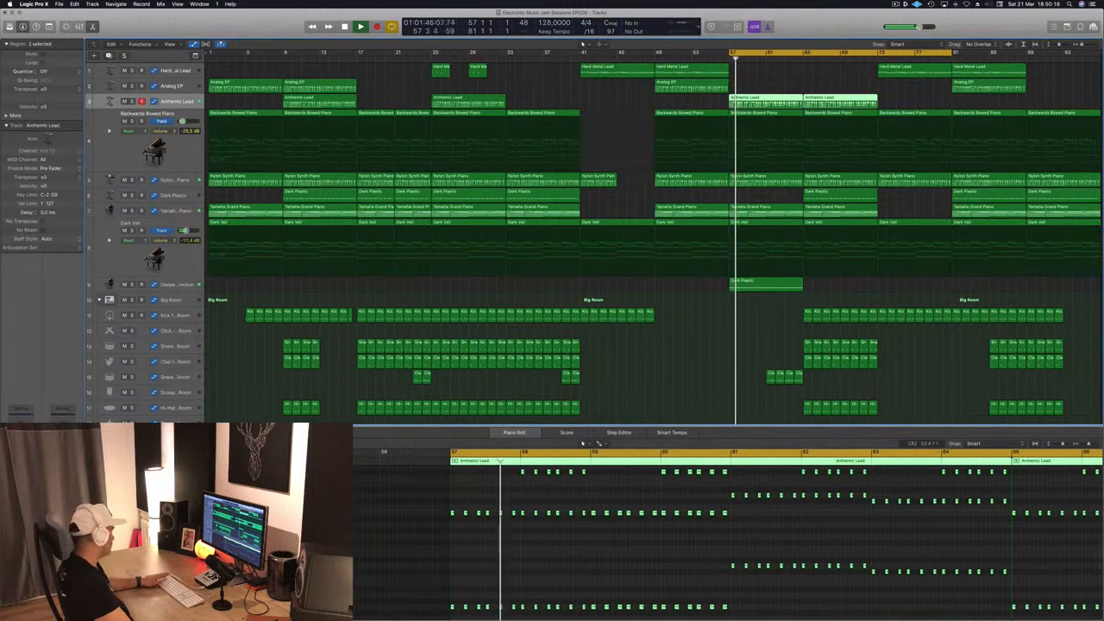
Step: Open Anthemic Lead's Alchemy synth, adjust its cutoff, and show the track's Cutoff automation in Touch mode
key(v)
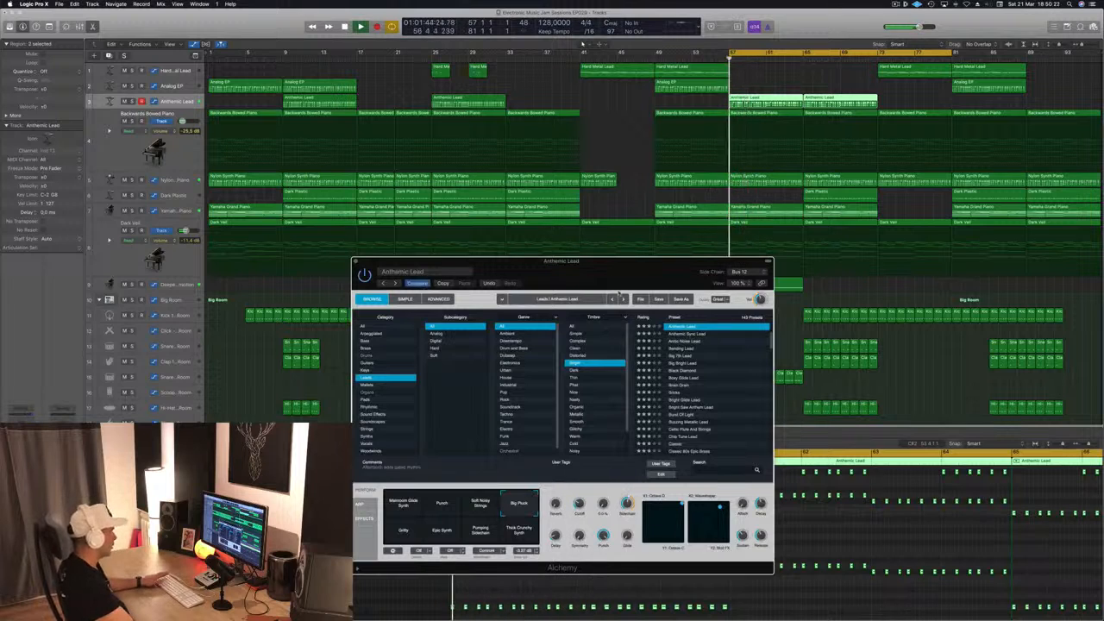
drag(618, 263, 931, 225)
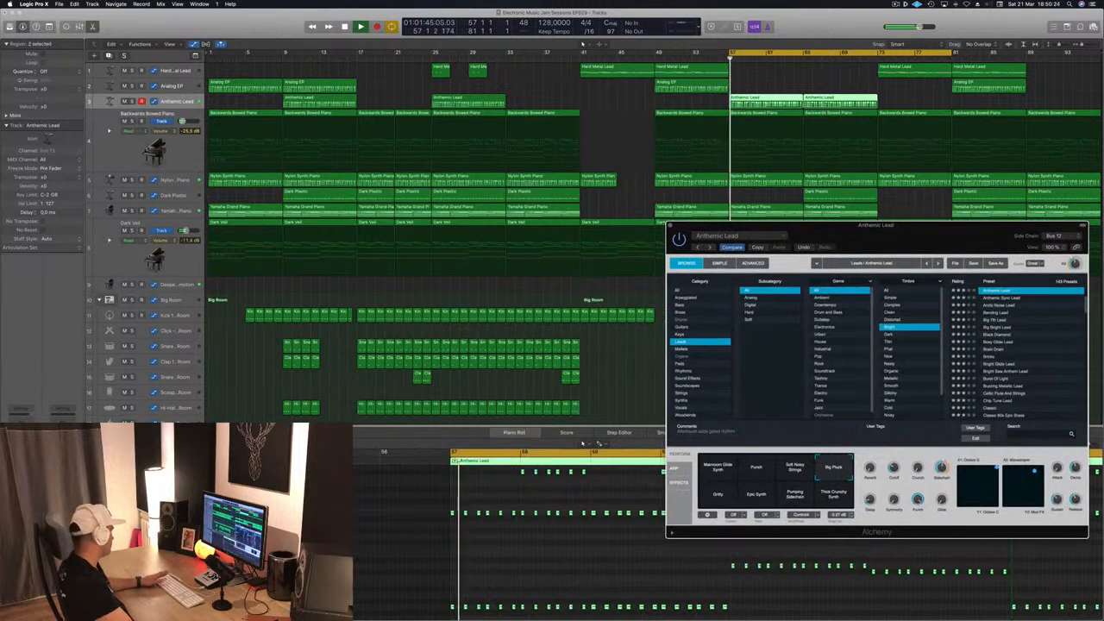
key(v)
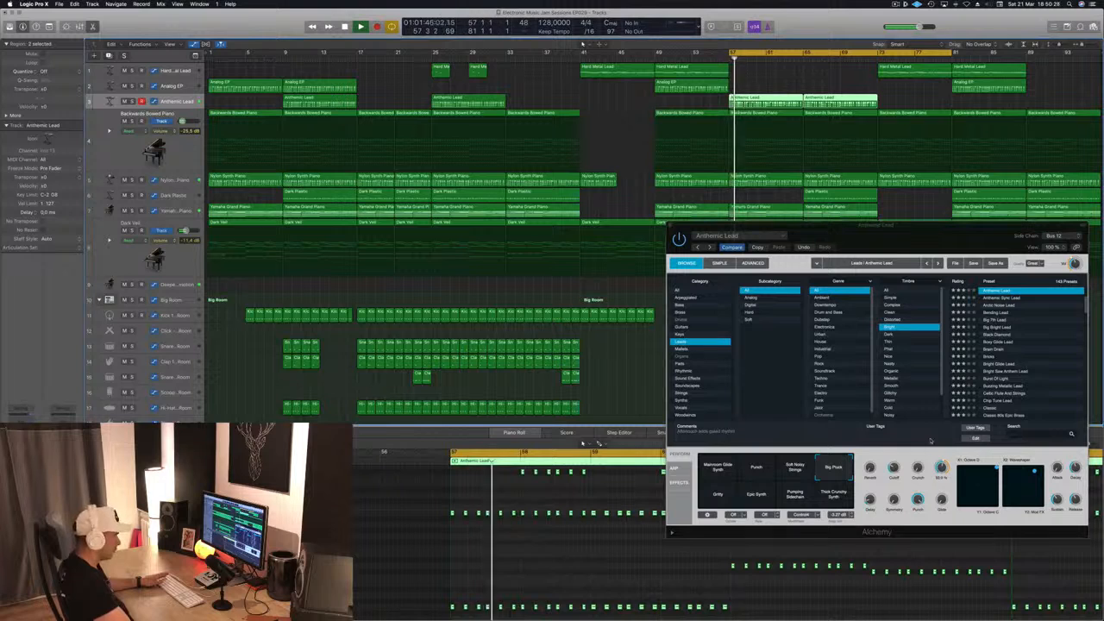
click(893, 469)
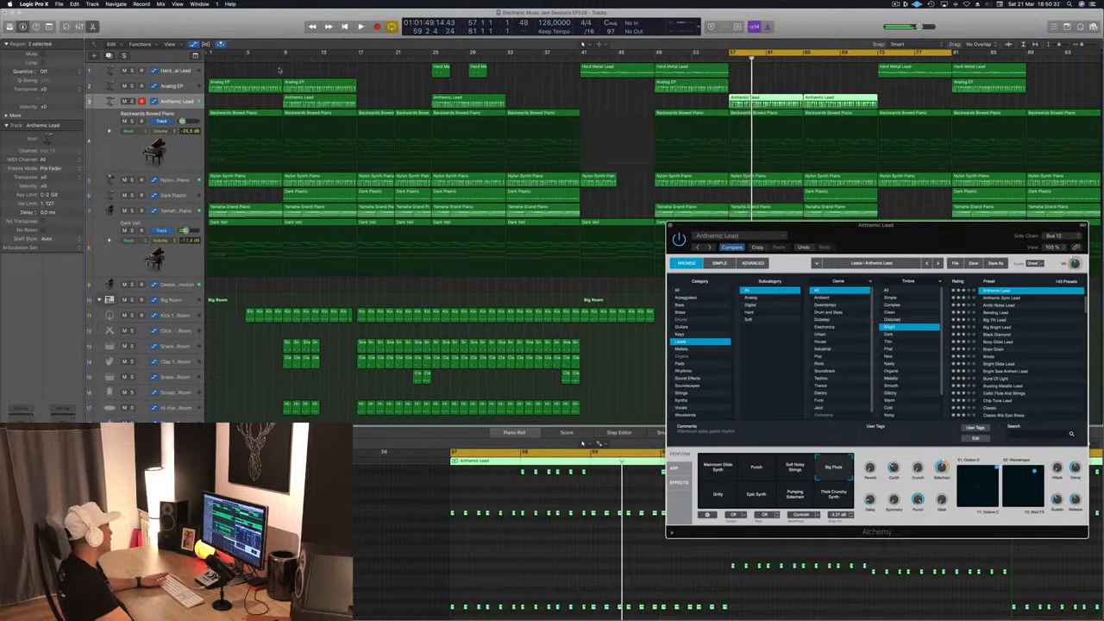
key(a)
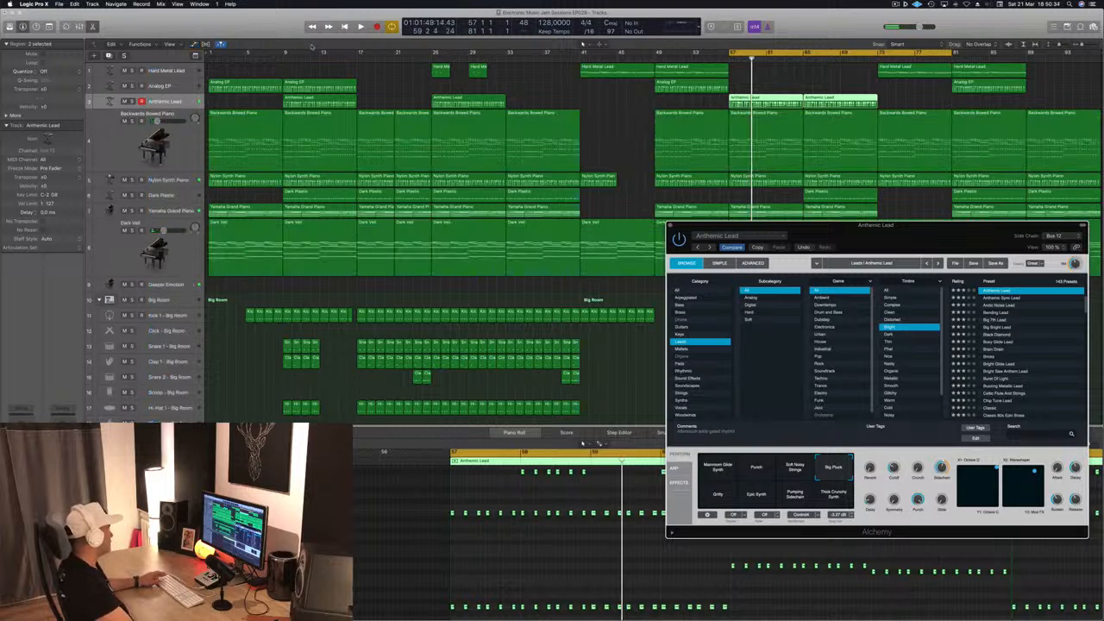
click(178, 101)
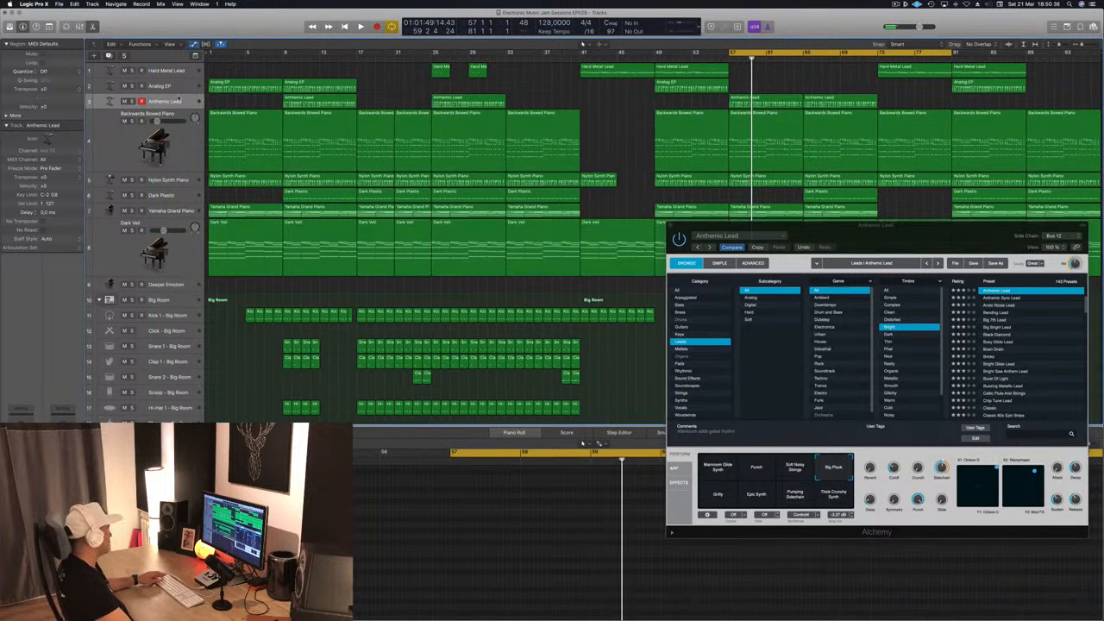
key(a)
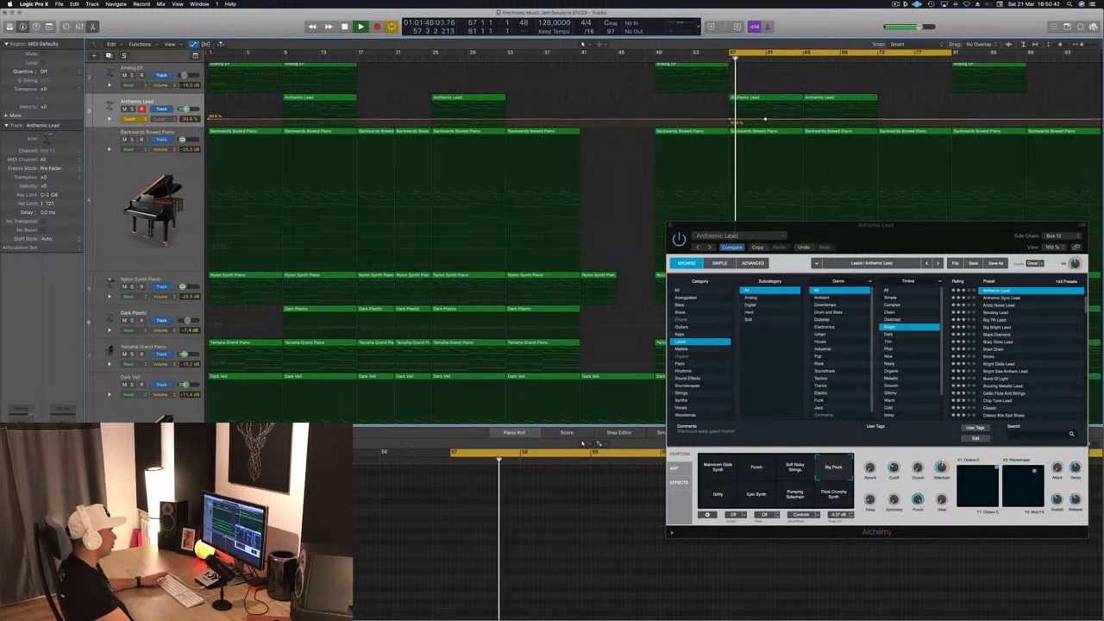
Step: Shape Anthemic Lead's cutoff automation to rise from bar 57 to 61, dip, and climb to 100% at bar 65
drag(765, 119, 766, 110)
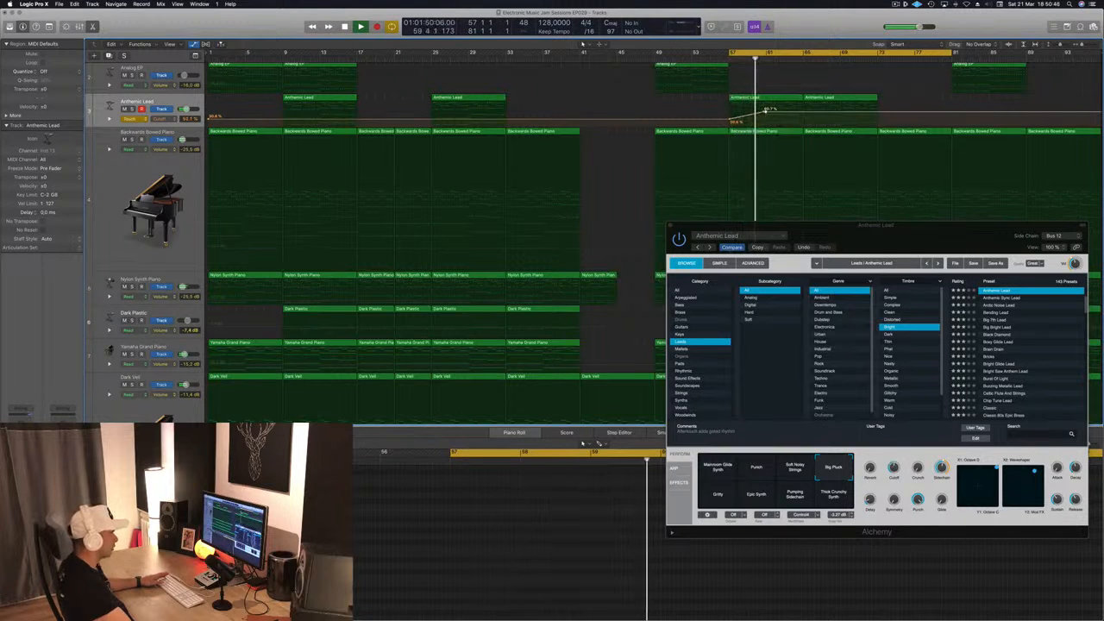
click(765, 119)
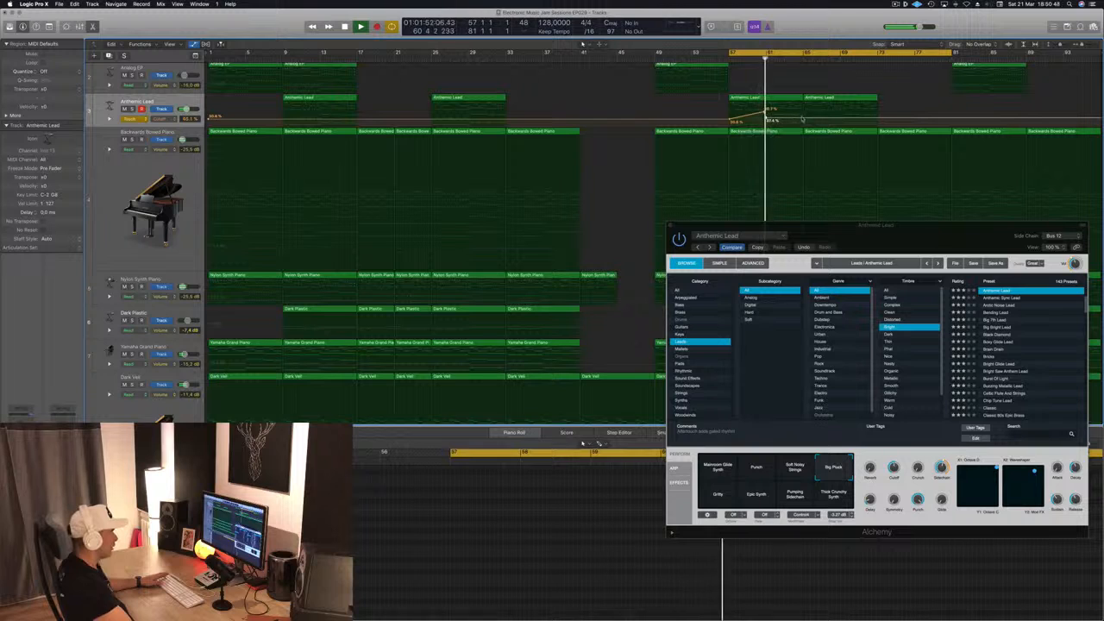
drag(802, 119, 799, 82)
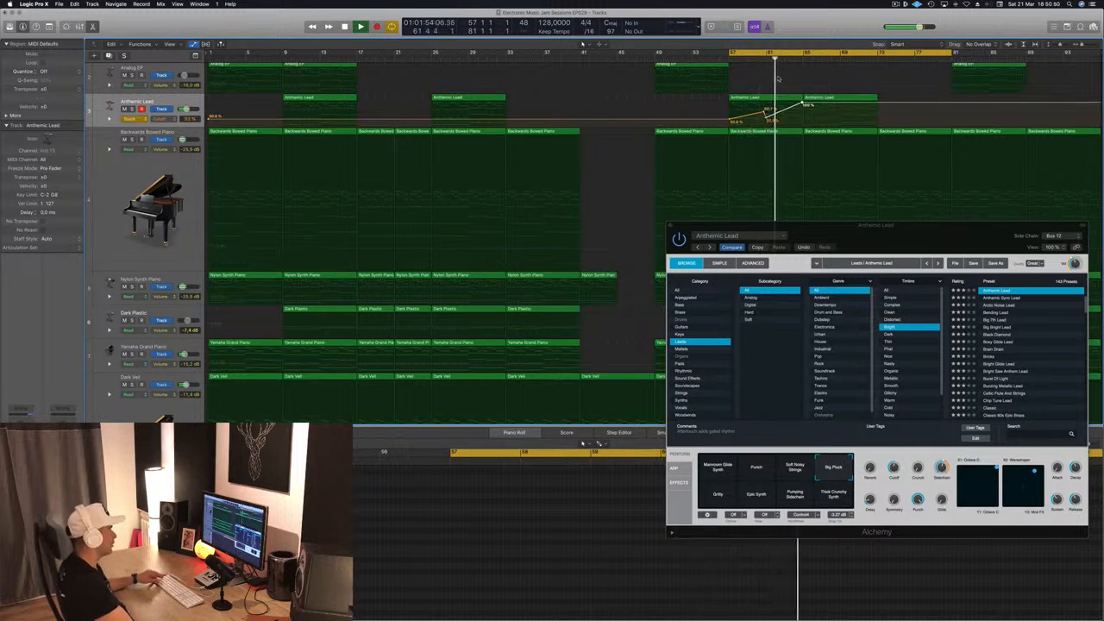
Step: Close the synth, save the project, and set Anthemic Lead's automation mode to Read
click(671, 226)
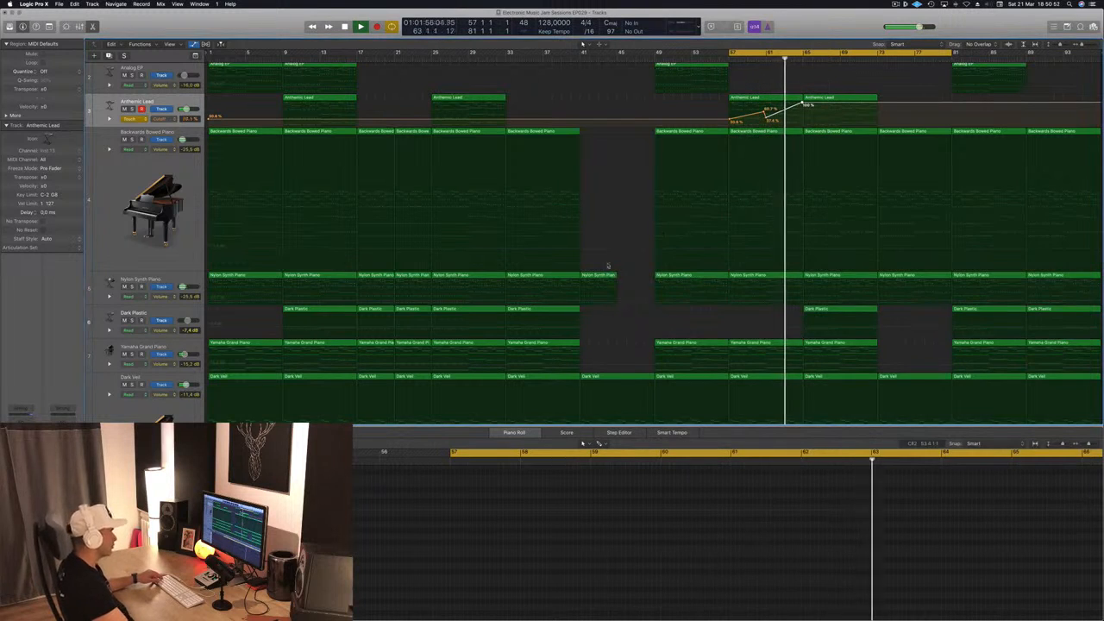
key(super+s)
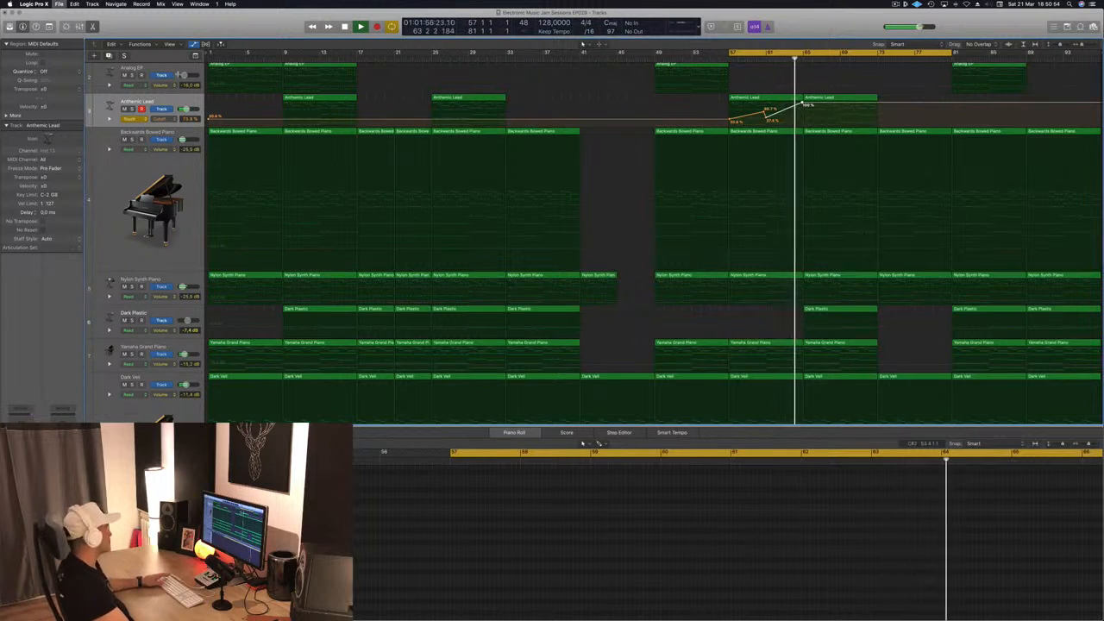
click(141, 118)
click(140, 119)
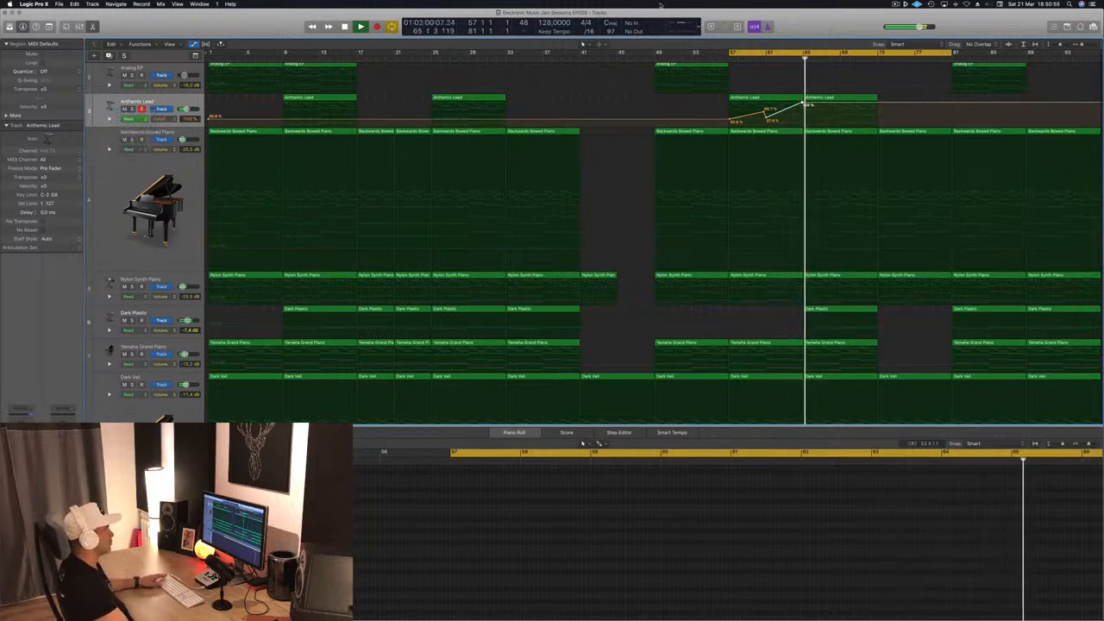
Step: Enlarge the Anthemic Lead track with Track Zoom, keep its cutoff curve in view, and audition it from bar 57
scroll(638, 171, up, 4)
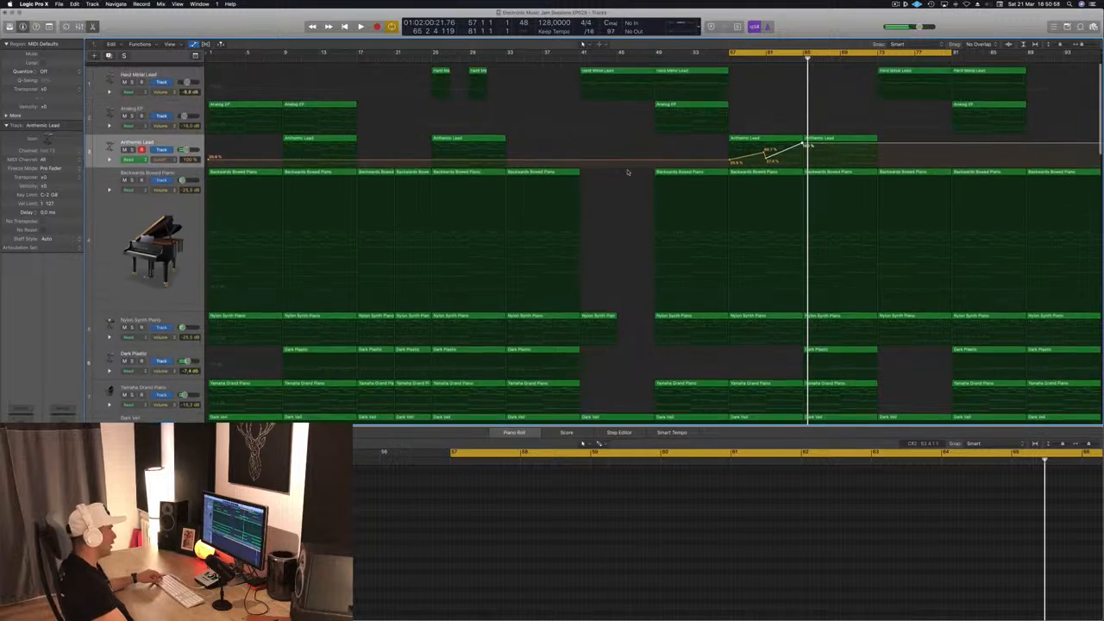
scroll(624, 174, down, 5)
scroll(297, 162, up, 1)
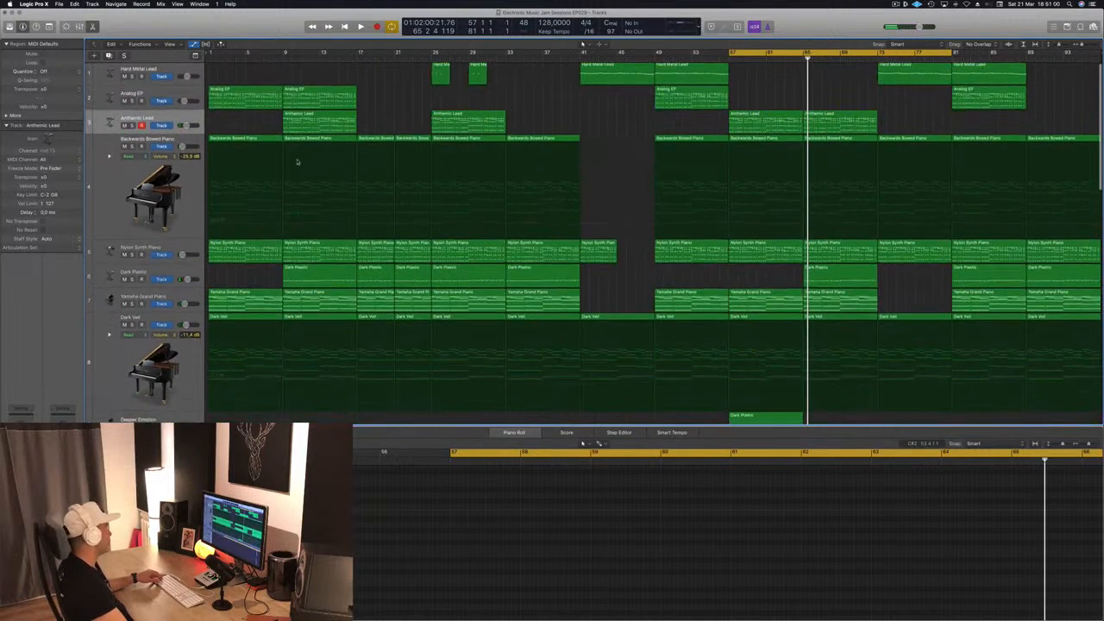
click(49, 27)
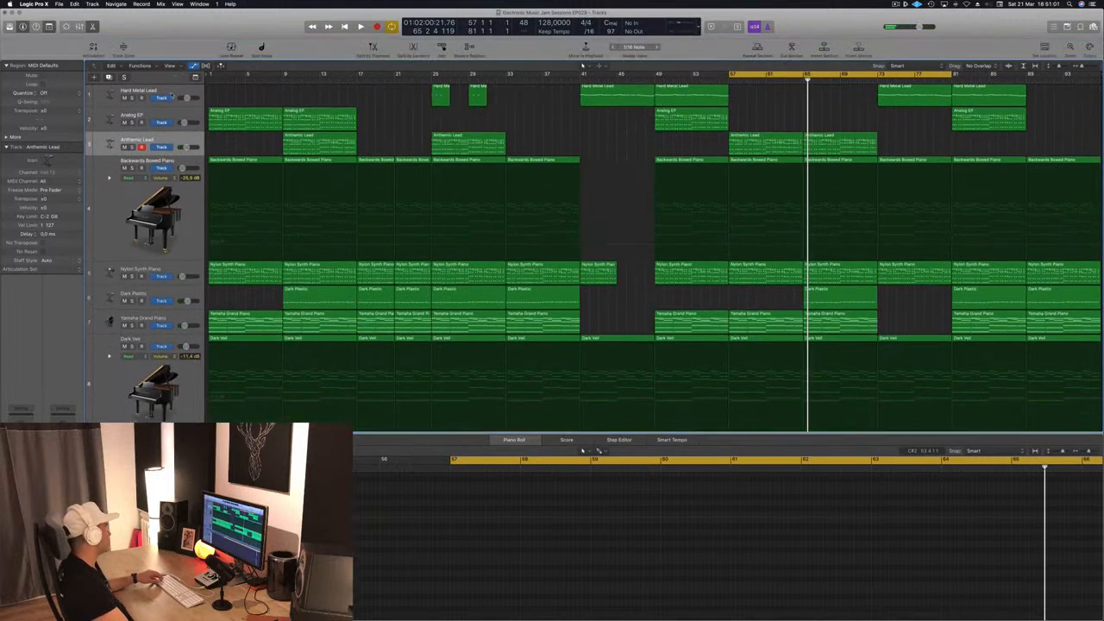
click(123, 47)
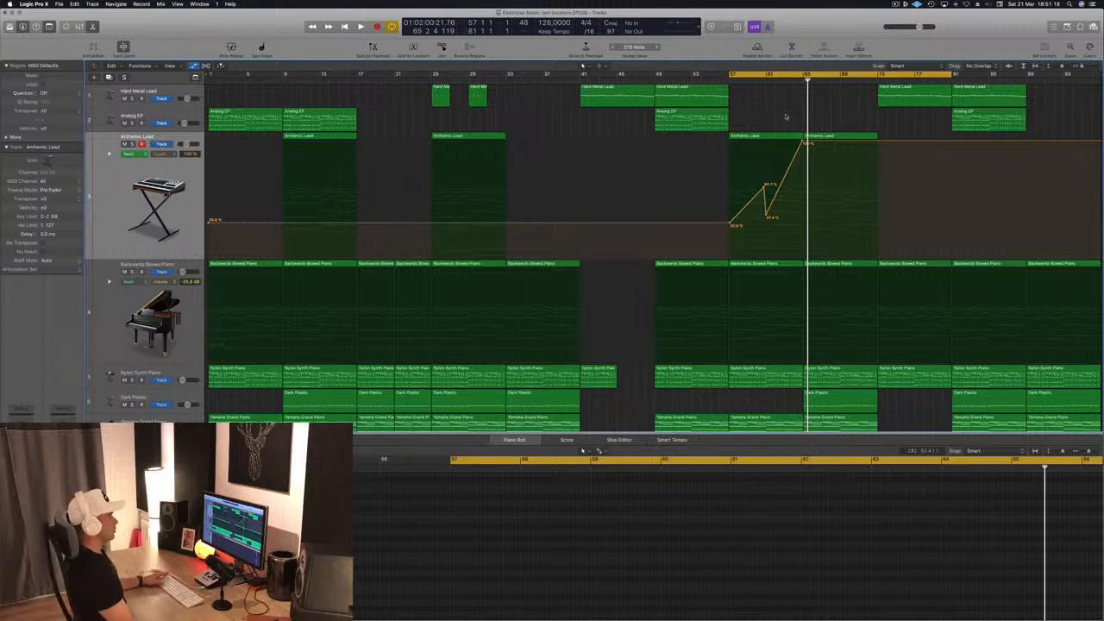
key(space)
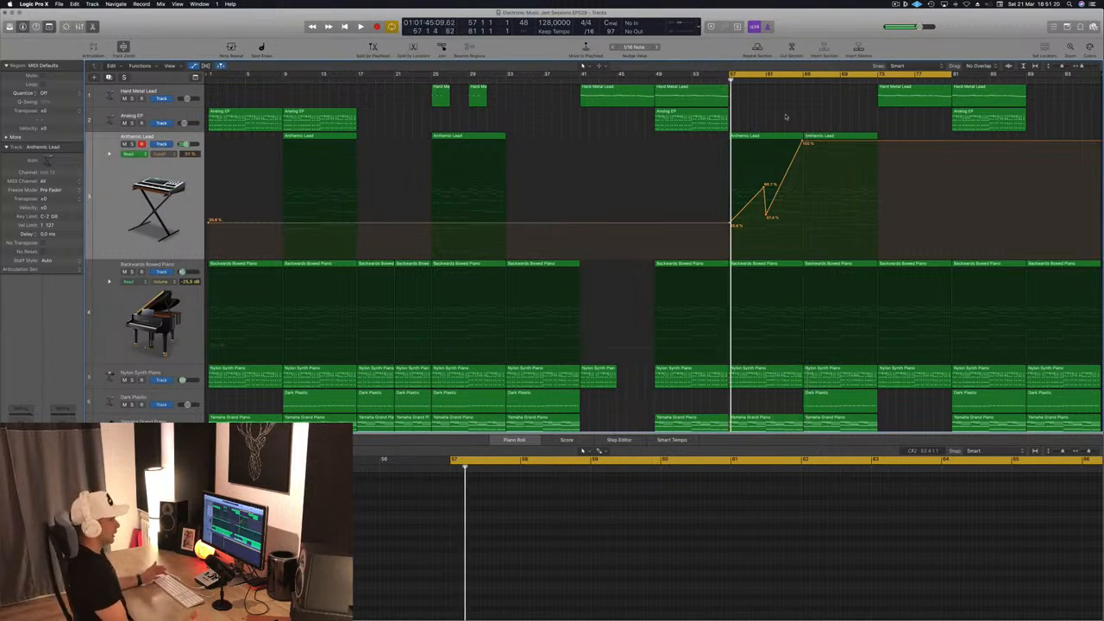
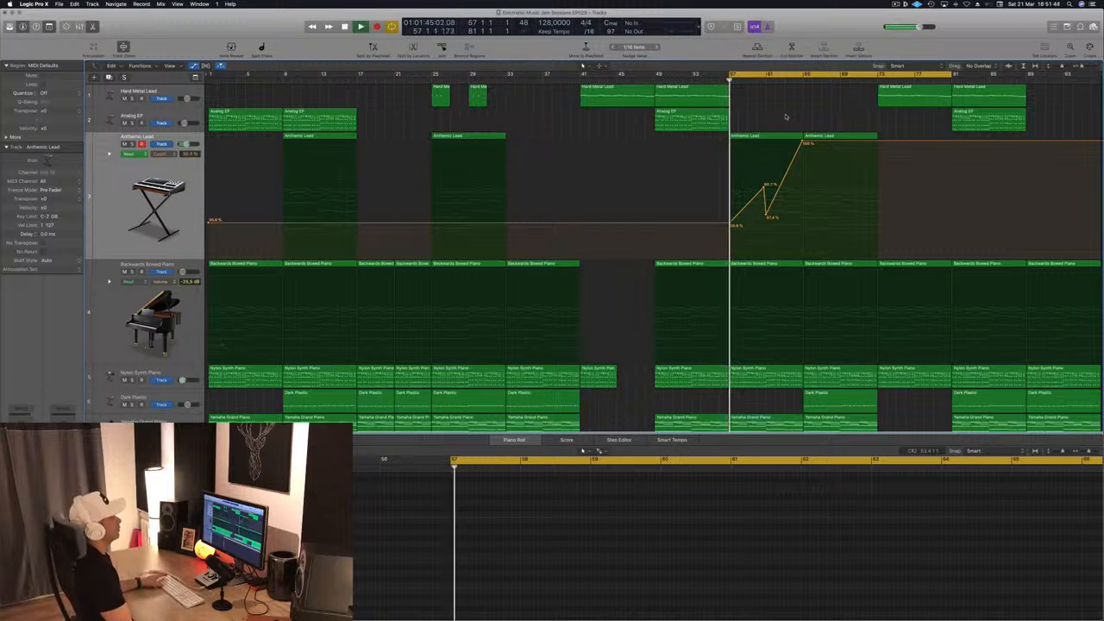
key(space)
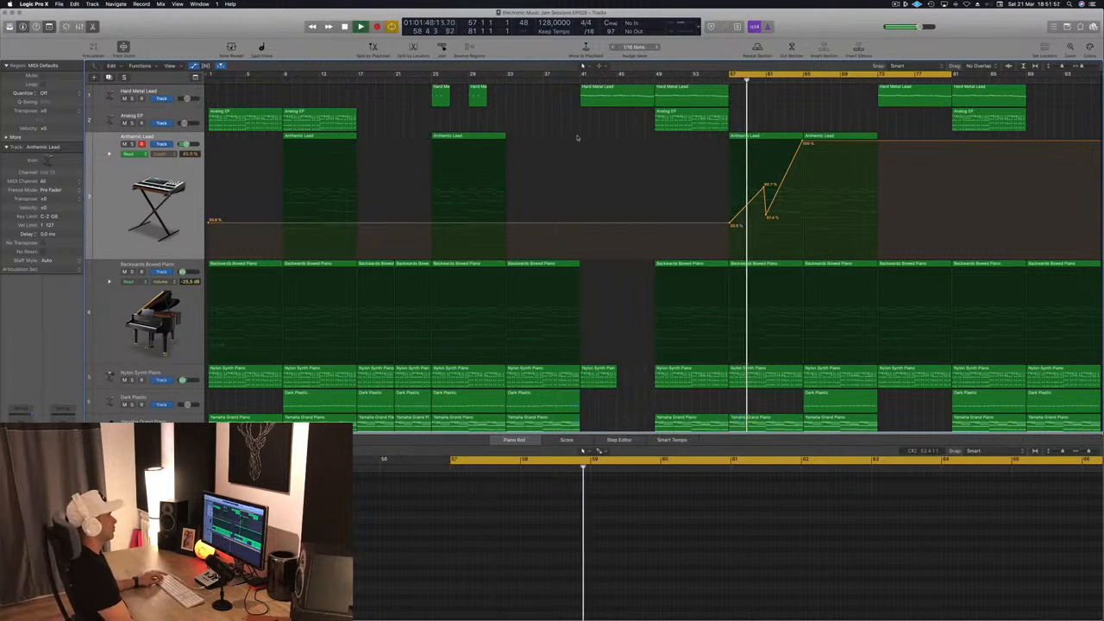
Step: Raise the cutoff points just before bar 61 to about 66.4% for the peak and 53.1% for the dip
scroll(577, 135, down, 1)
drag(764, 187, 764, 180)
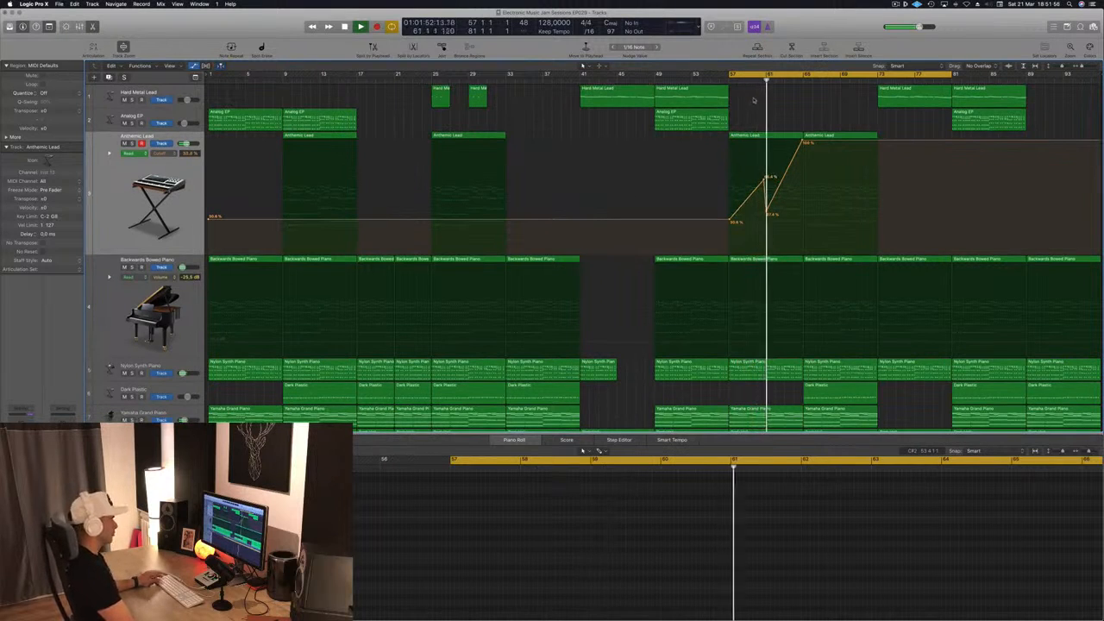
drag(765, 213, 766, 192)
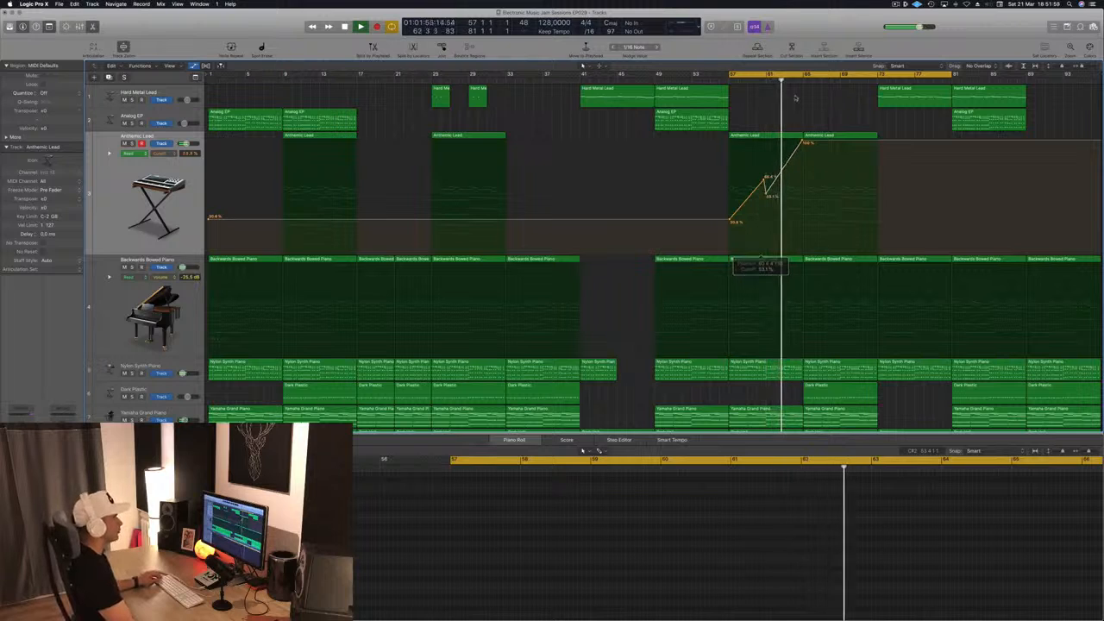
Step: Drop Anthemic Lead's cutoff to 0% just before bar 65 and bring it back to 100% at bar 65
click(801, 145)
drag(802, 142, 803, 251)
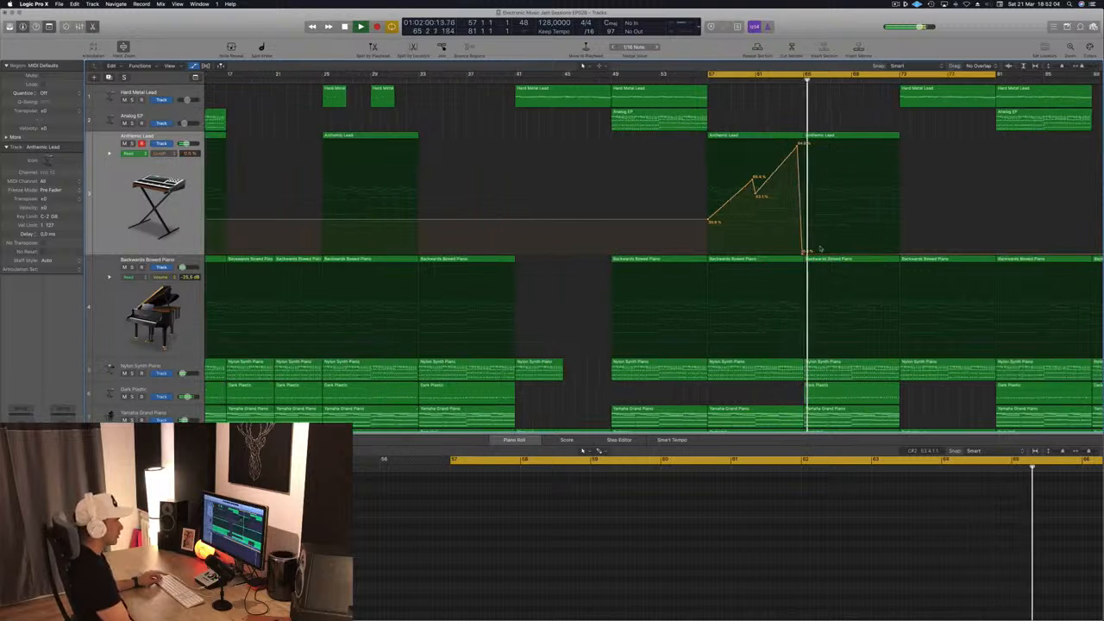
drag(806, 253, 809, 144)
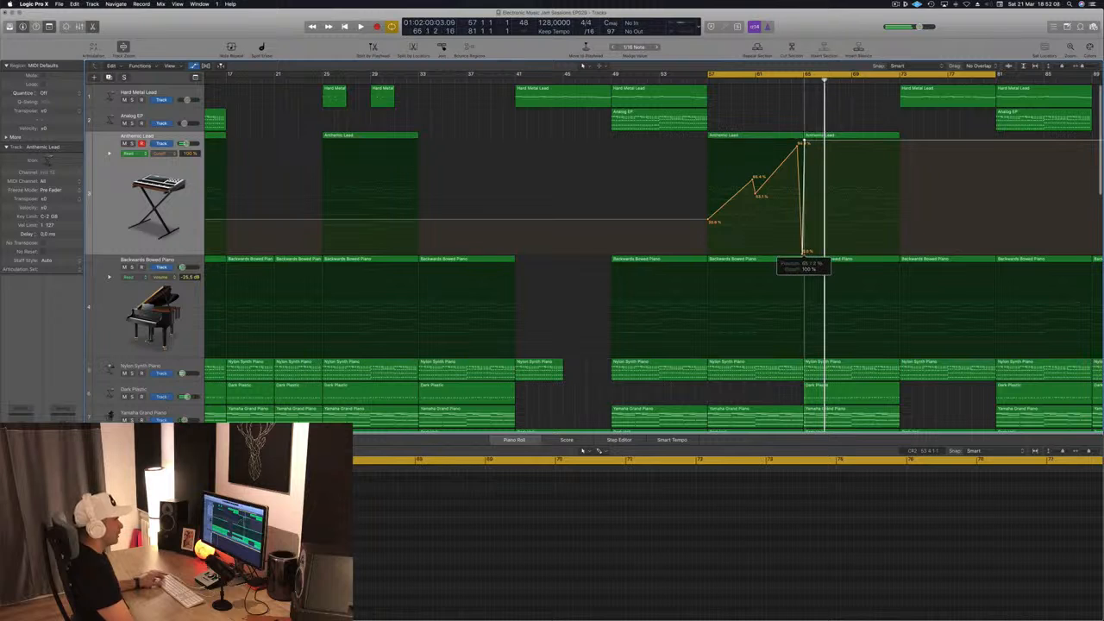
Step: Restart playback from bar 57 and copy the Dark Plastic region on the Deeper Emotion track to bar 65
key(space)
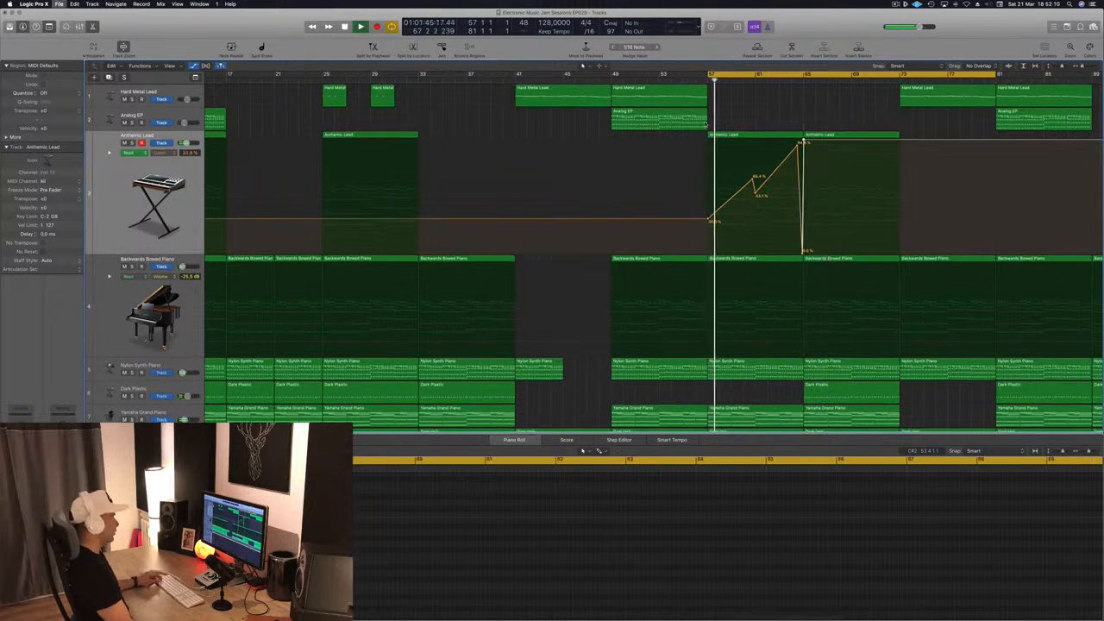
key(super+Left)
scroll(609, 224, down, 4)
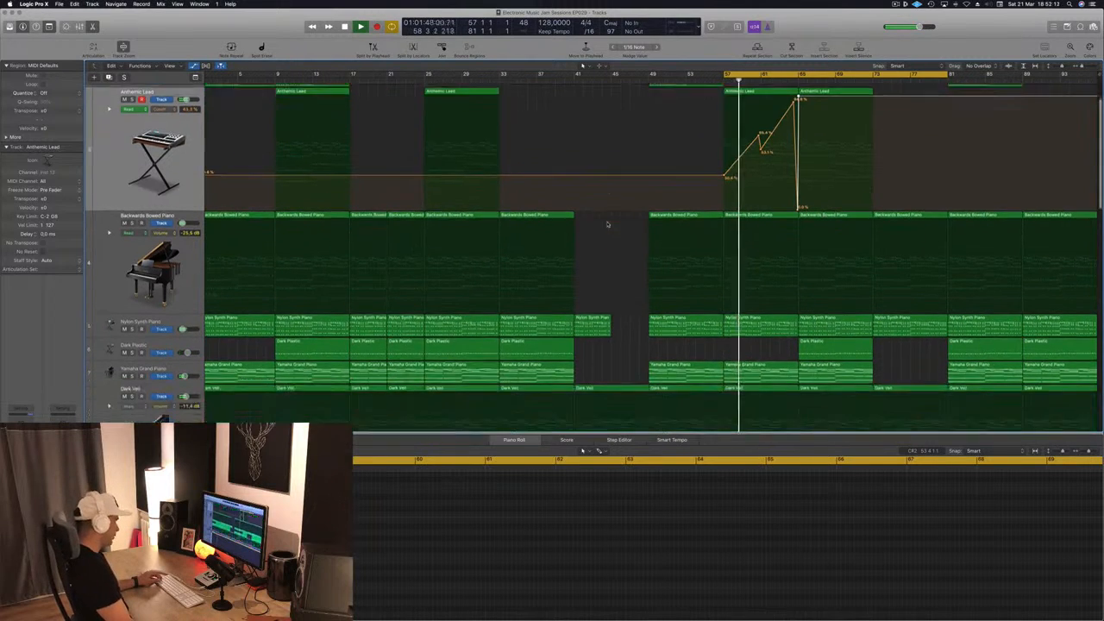
key(super+Up)
key(super+Up)
key(super+Up)
key(x)
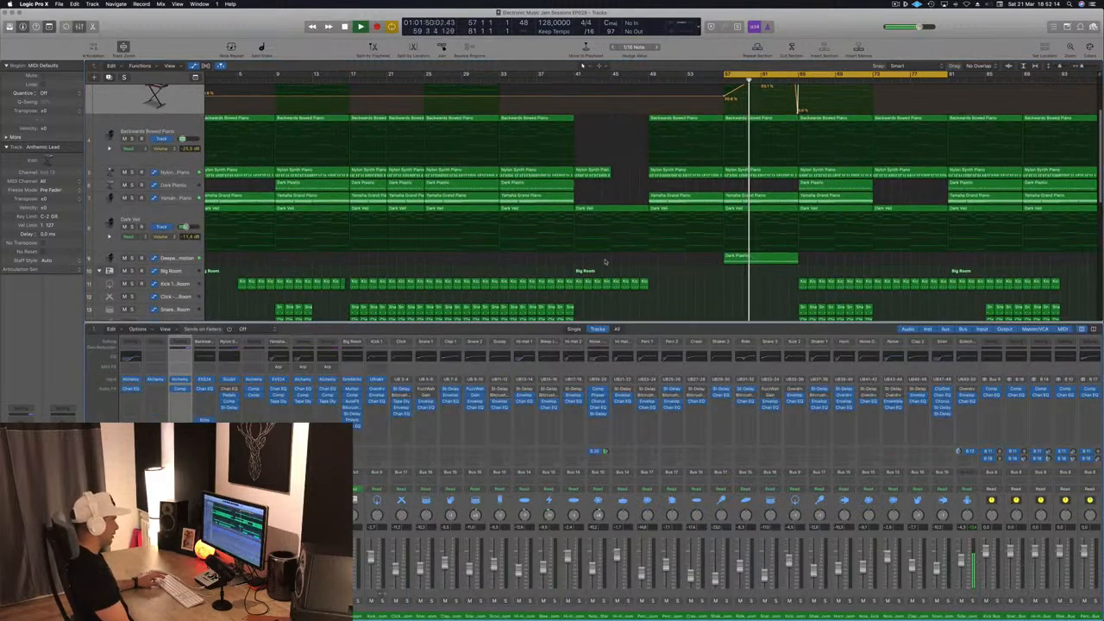
key(x)
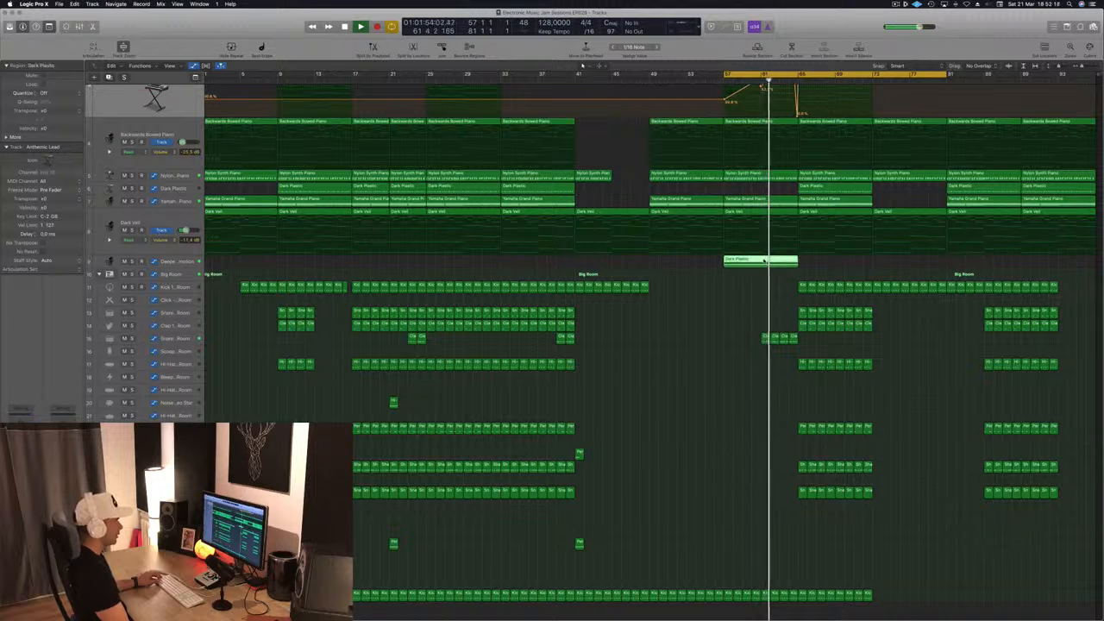
drag(766, 261, 836, 262)
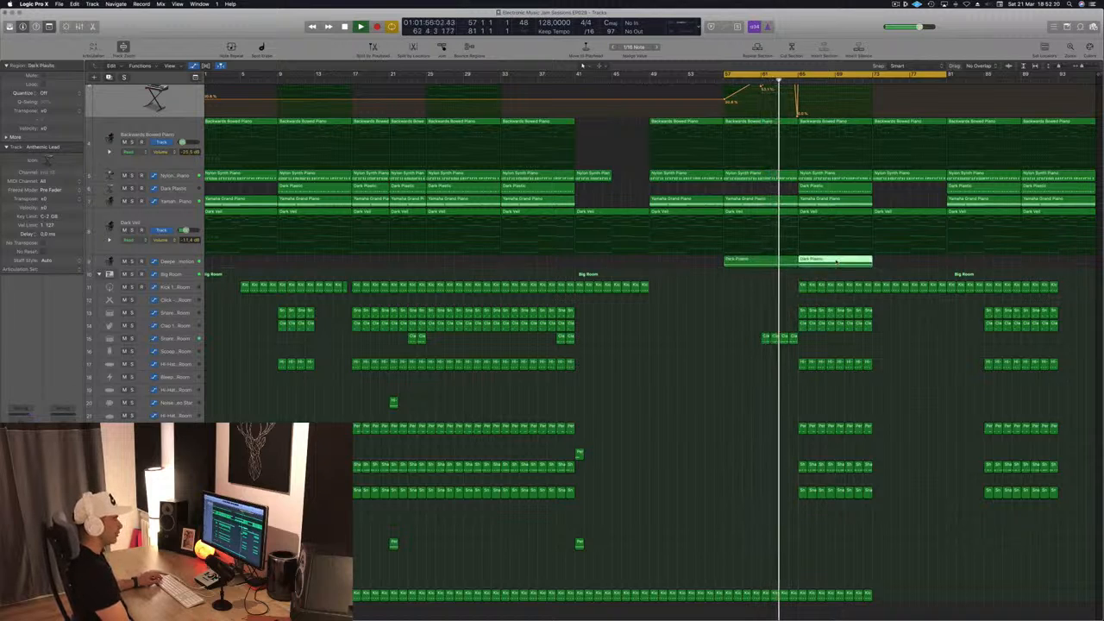
Step: Delete the snare, clap, hi-hat, percussion and shaker regions between bars 65 and 73, keeping the kick
click(791, 333)
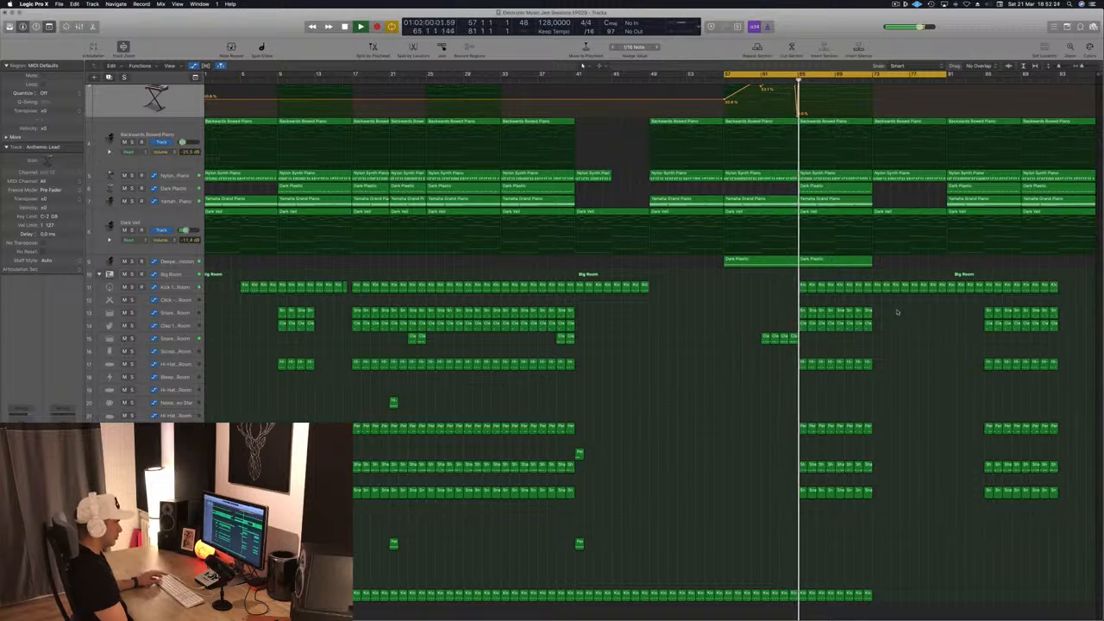
drag(889, 308, 802, 463)
key(Delete)
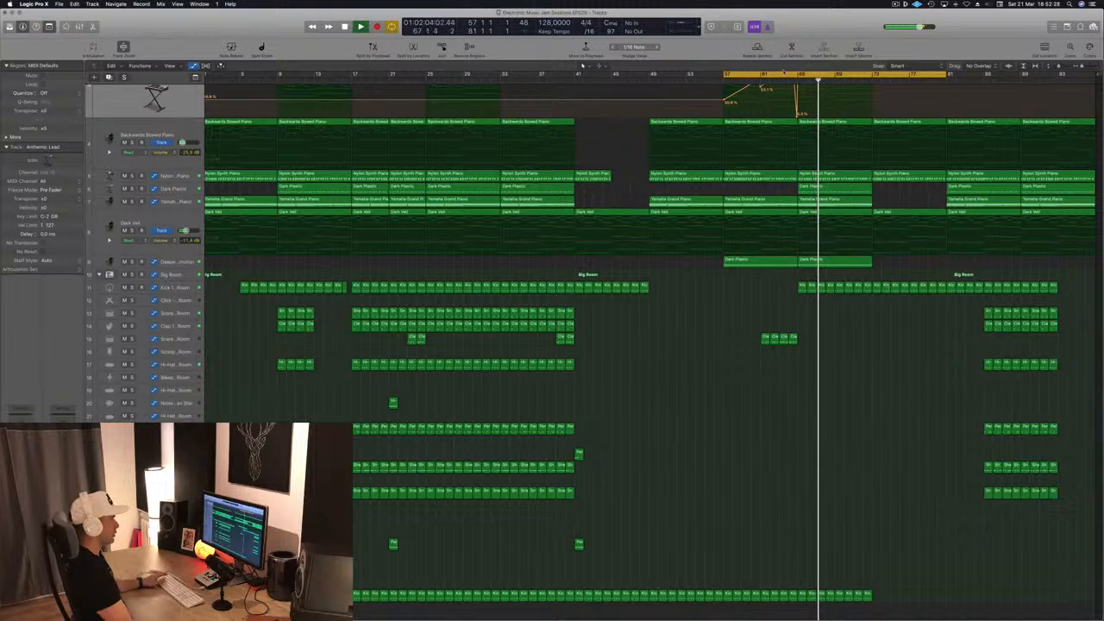
Step: Delete the region spanning bars 65 to 73 on the Dark Plastic track
scroll(859, 219, up, 1)
scroll(859, 219, up, 1)
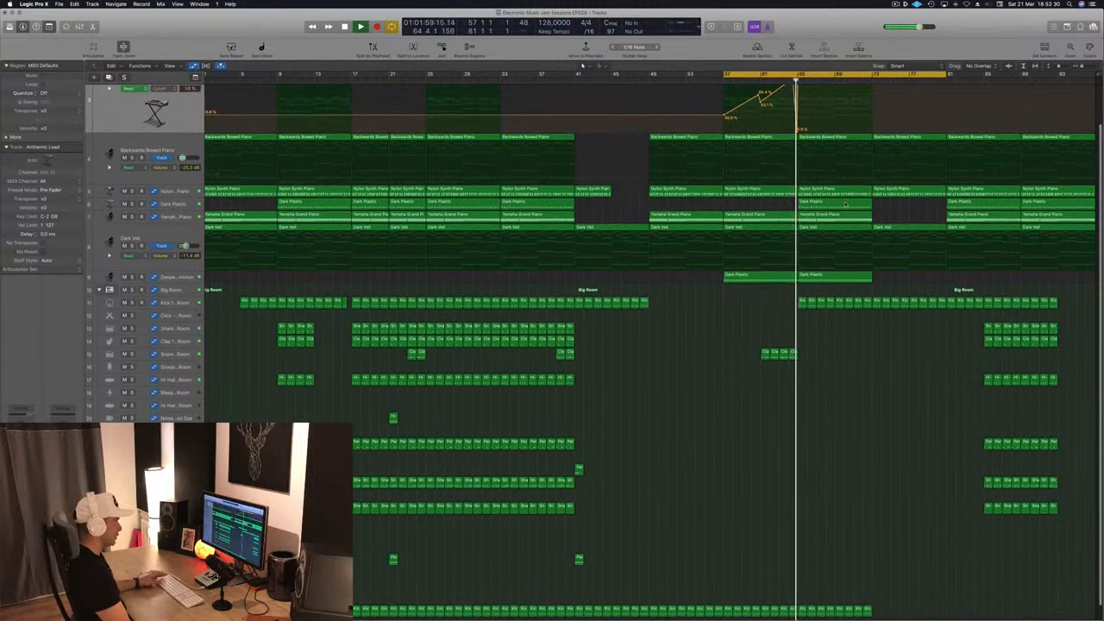
click(848, 203)
key(Delete)
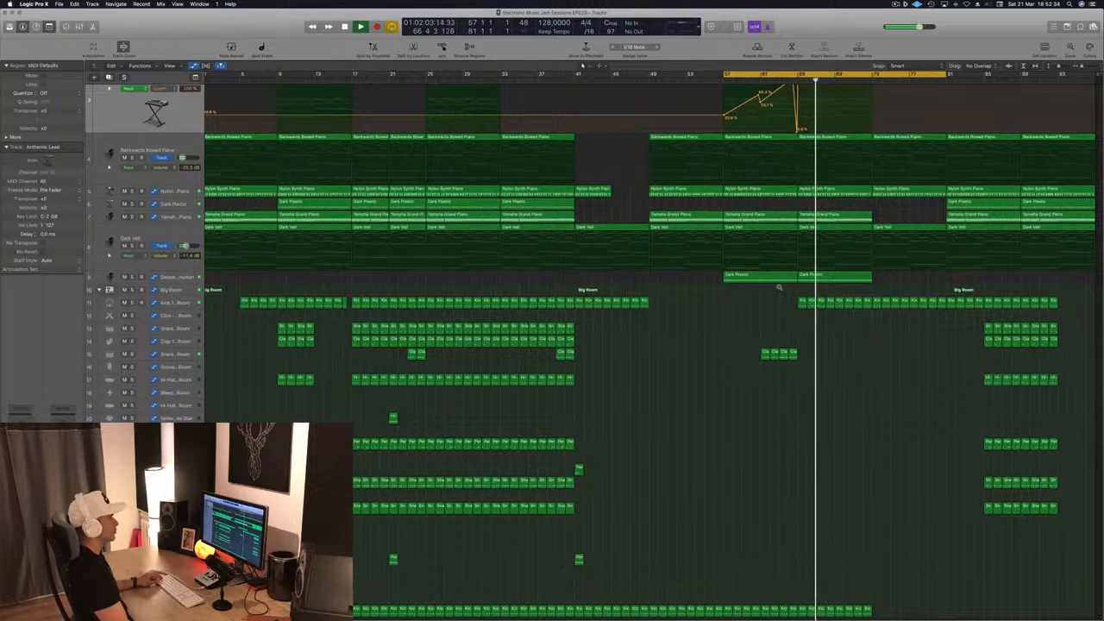
Step: Copy the Analog EP region from bar 49 to bar 65 on the same track
scroll(883, 304, up, 5)
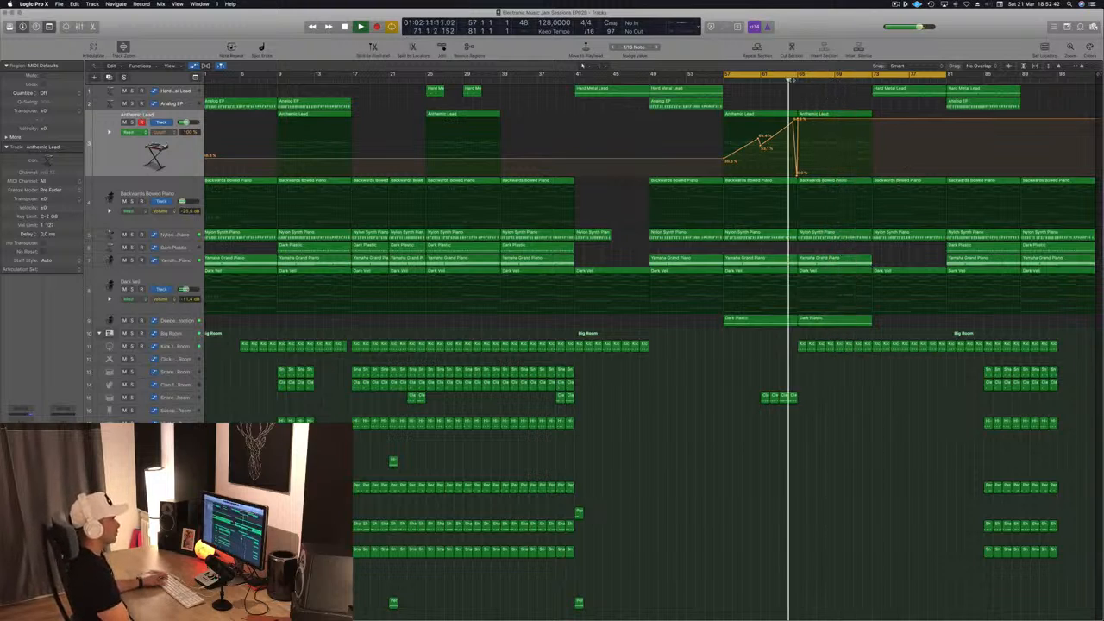
drag(704, 103, 836, 110)
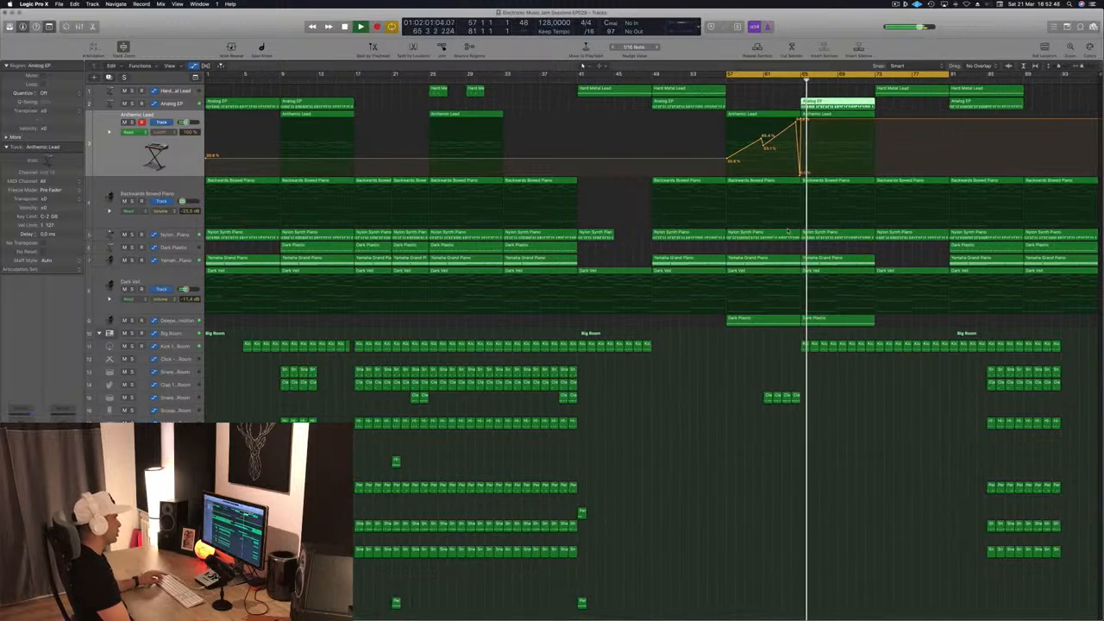
Step: Copy the snare, clap, hi-hat, percussion and shaker regions from bar 85 back to start at bar 73, and save the project
click(547, 248)
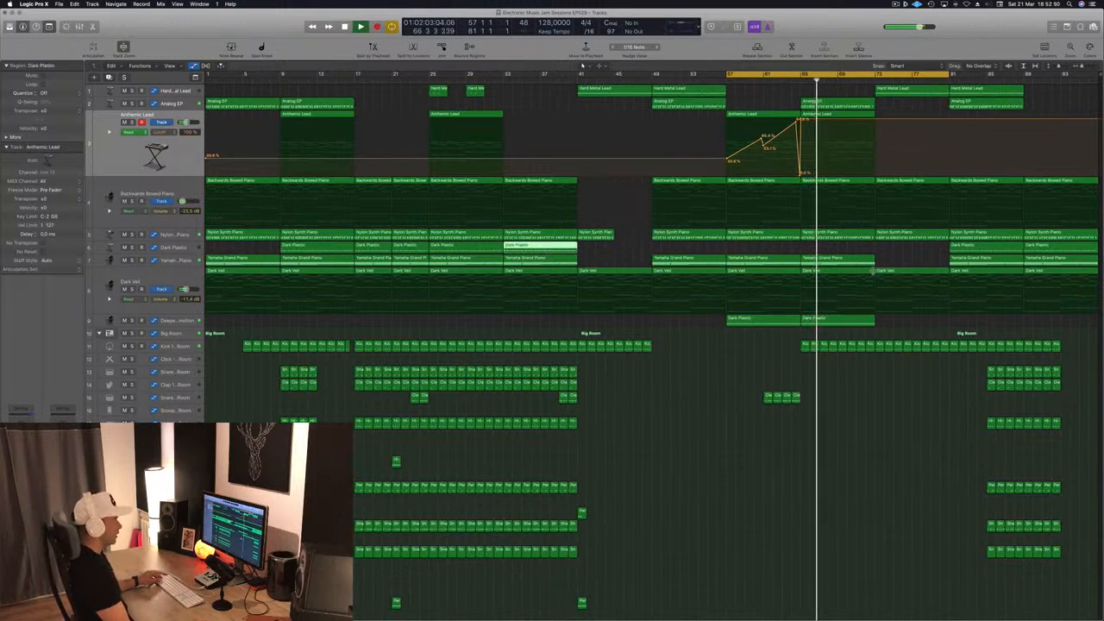
click(912, 256)
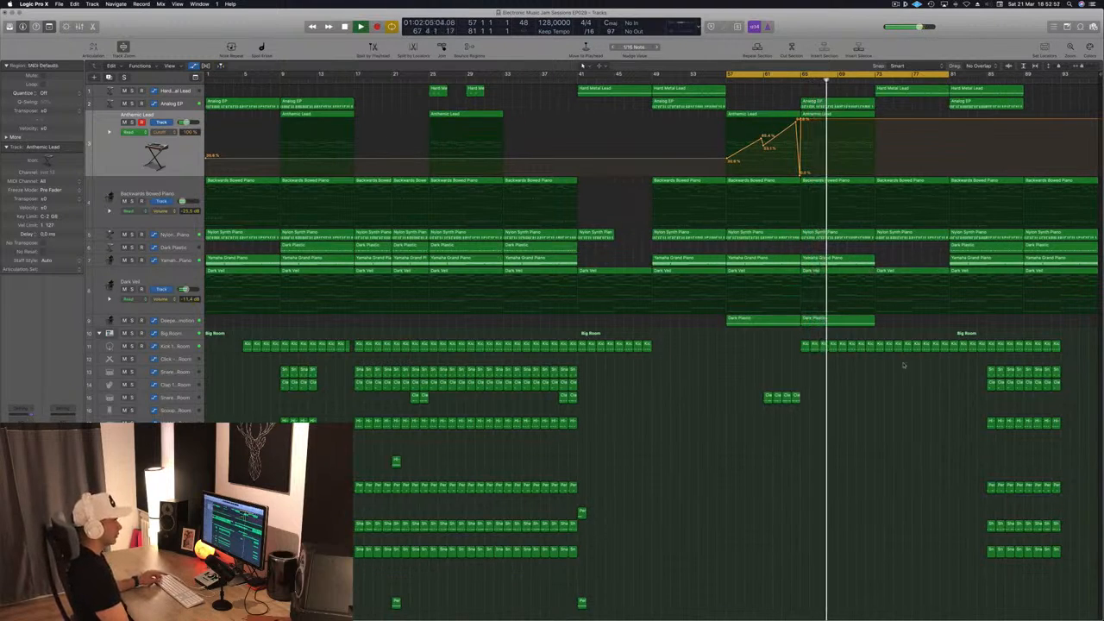
drag(949, 363, 1078, 586)
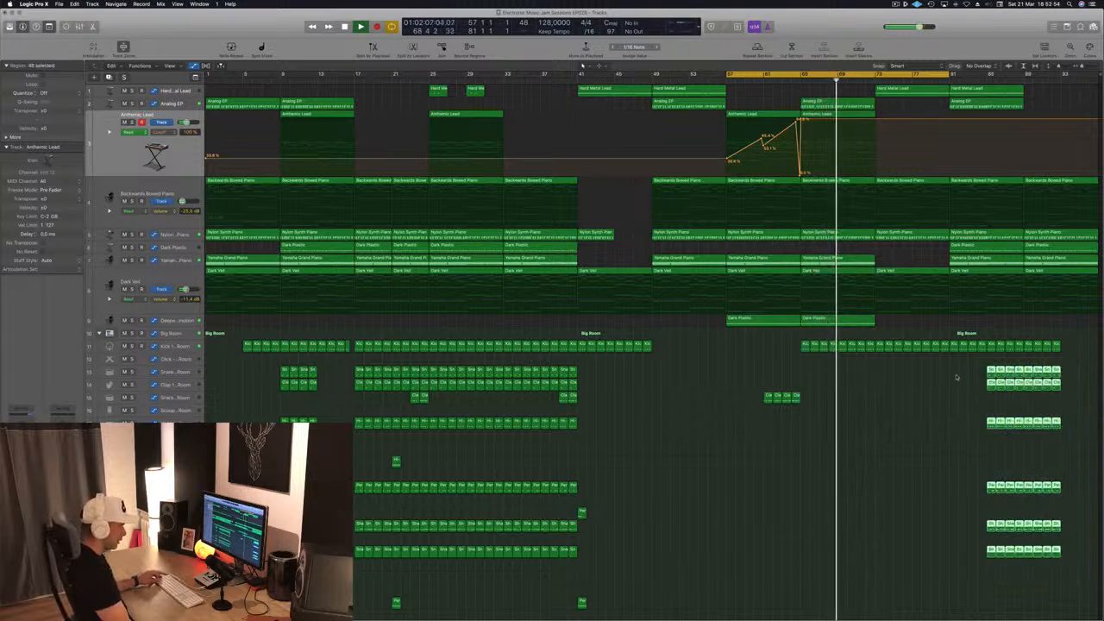
drag(990, 371, 958, 385)
click(818, 360)
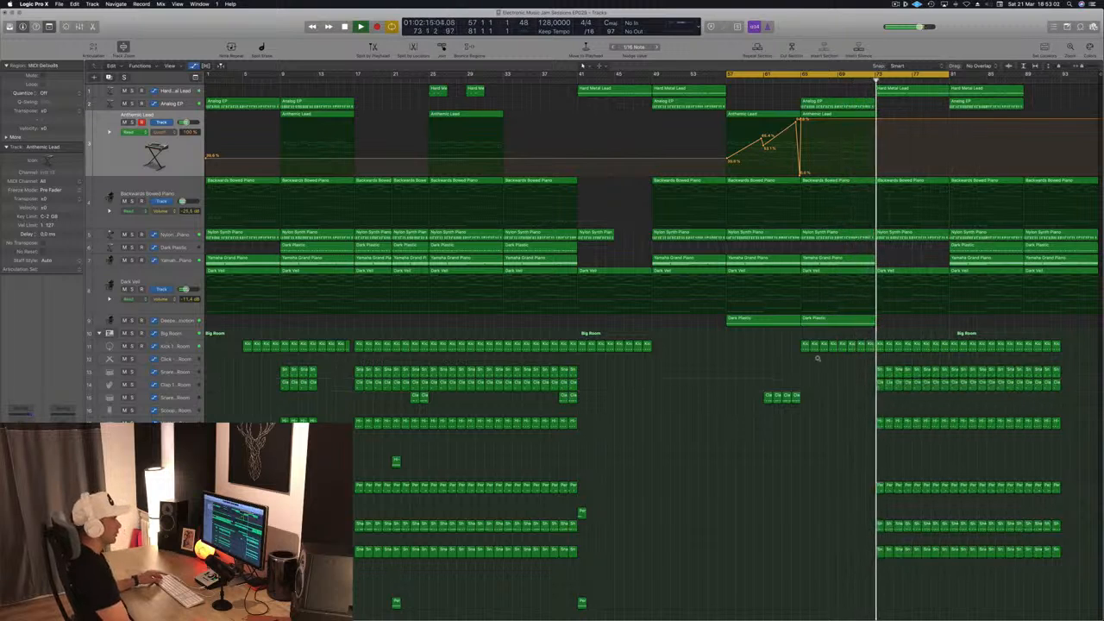
key(super+s)
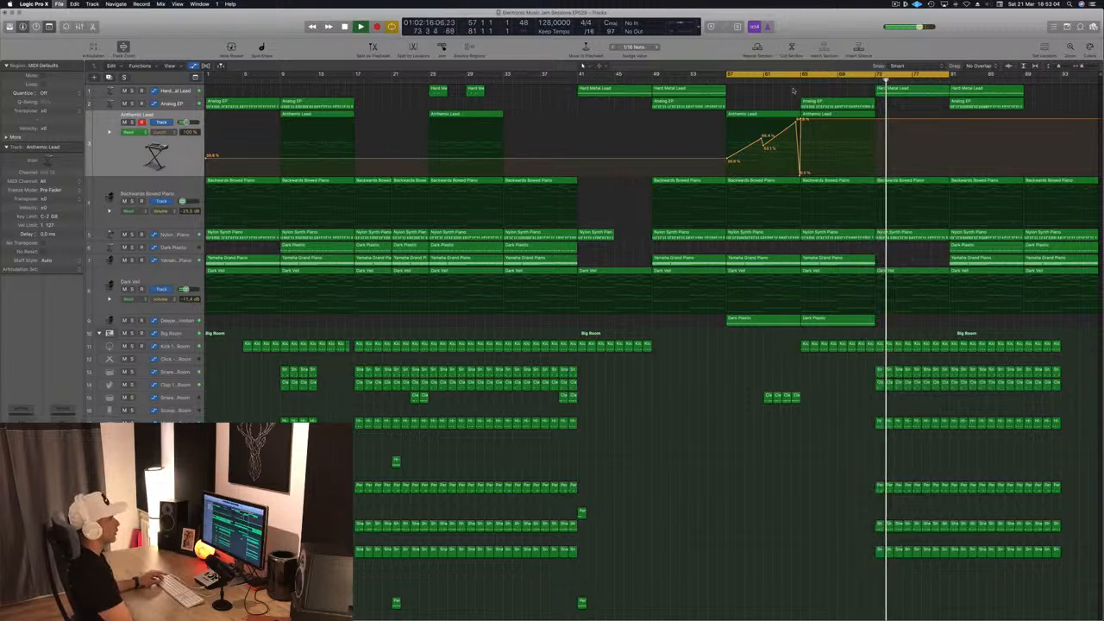
Step: Restart playback near bar 65 and copy the Analog EP and Anthemic Lead regions from bar 65 to bar 73
click(792, 81)
drag(886, 104, 918, 109)
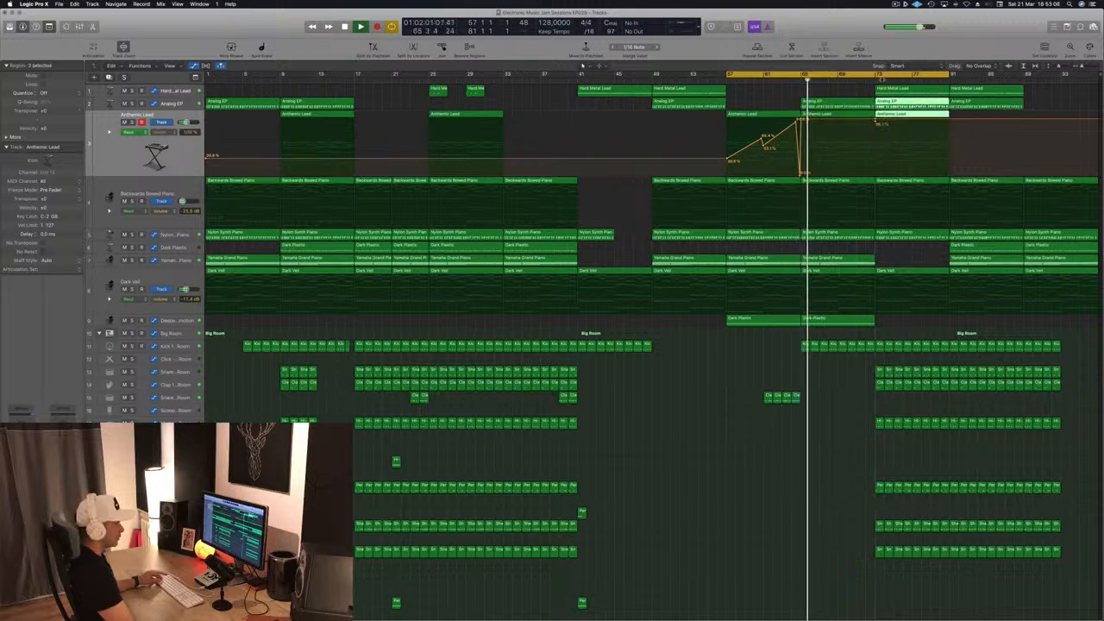
click(856, 258)
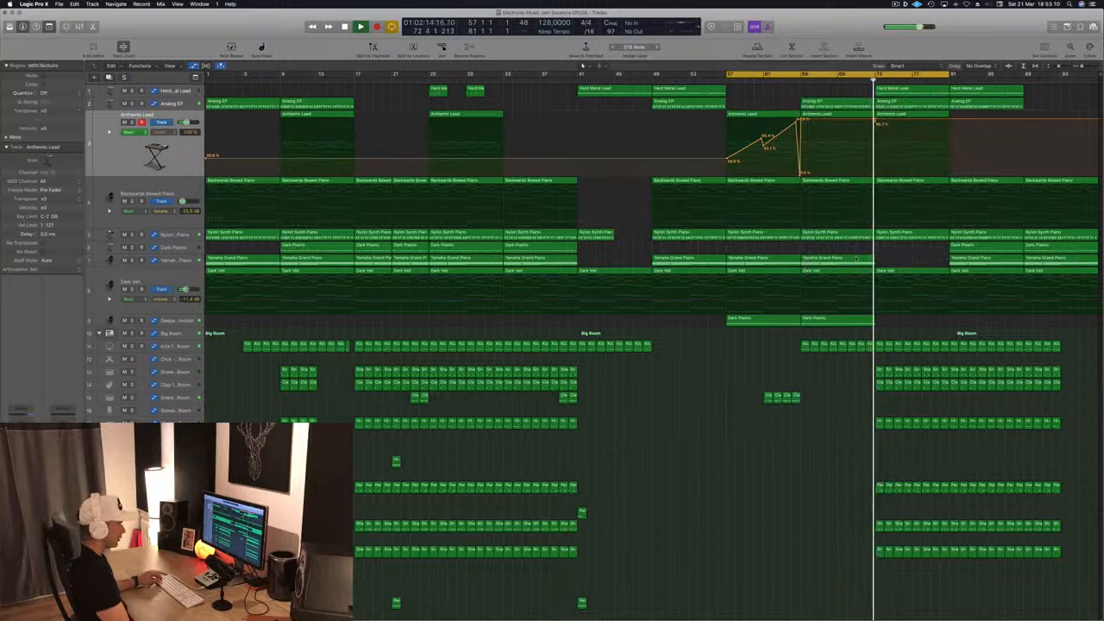
Step: Copy the Dark Plastic and Yamaha Grand Piano regions from bar 81 to bar 73, and save the project
click(986, 247)
drag(967, 248, 897, 253)
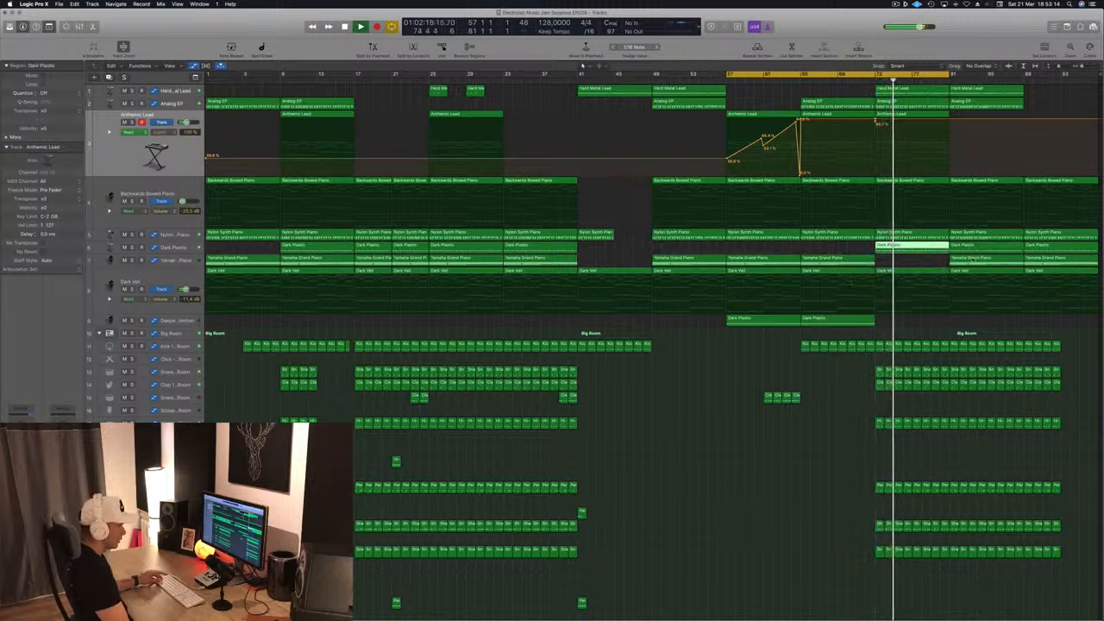
click(986, 259)
drag(986, 259, 906, 271)
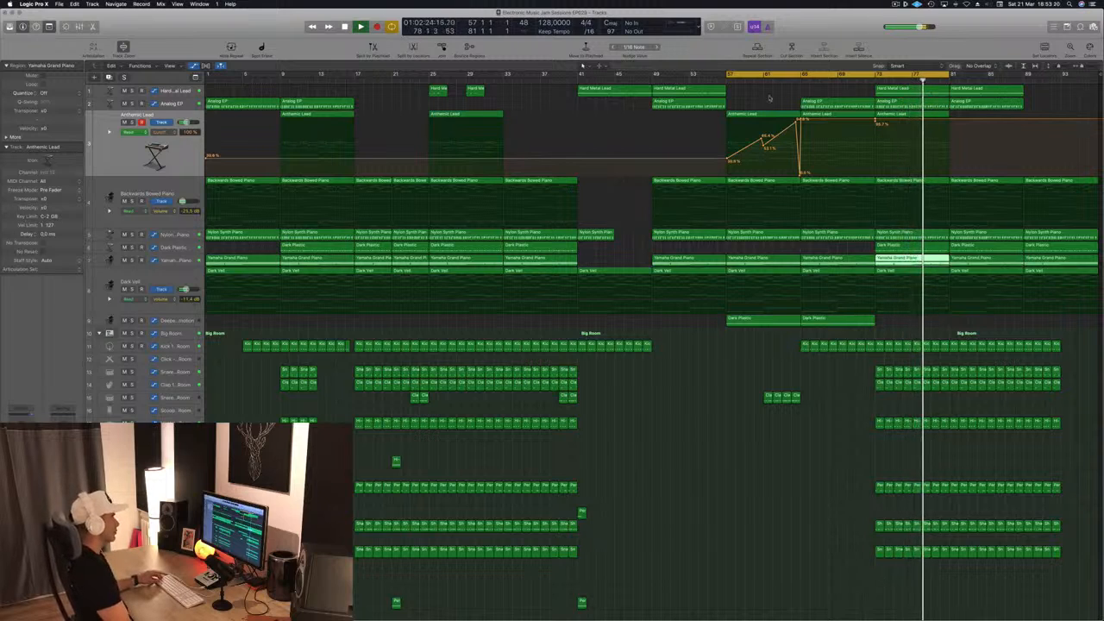
click(756, 94)
key(super+s)
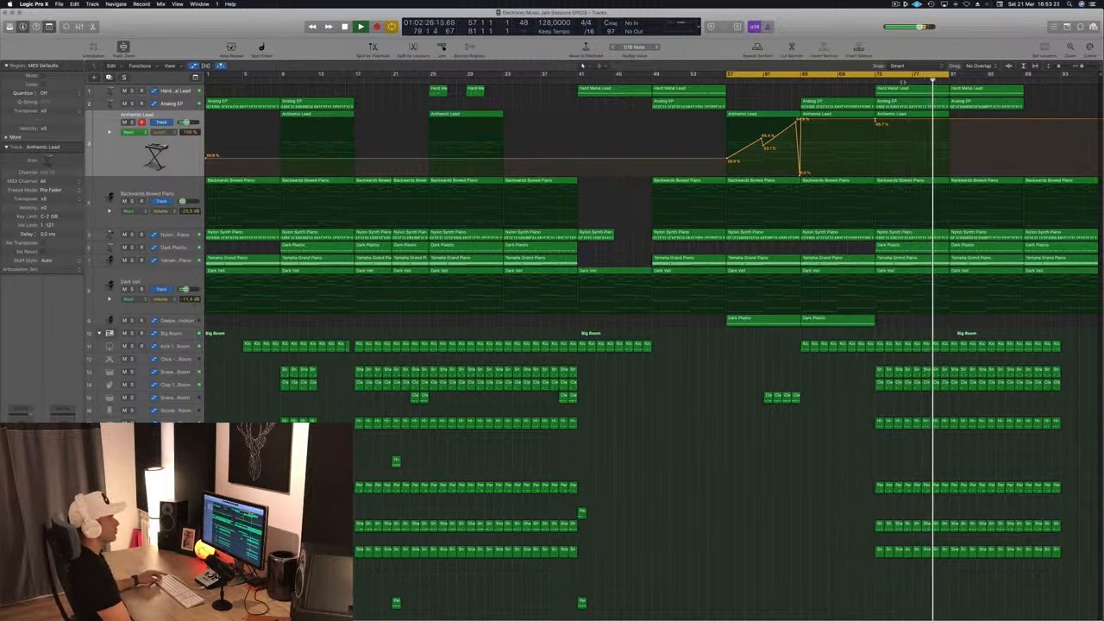
Step: Extend the end of the cycle range to bar 97 and check the Dark Plastic and Hard Metal Lead regions near it
drag(949, 74, 1096, 75)
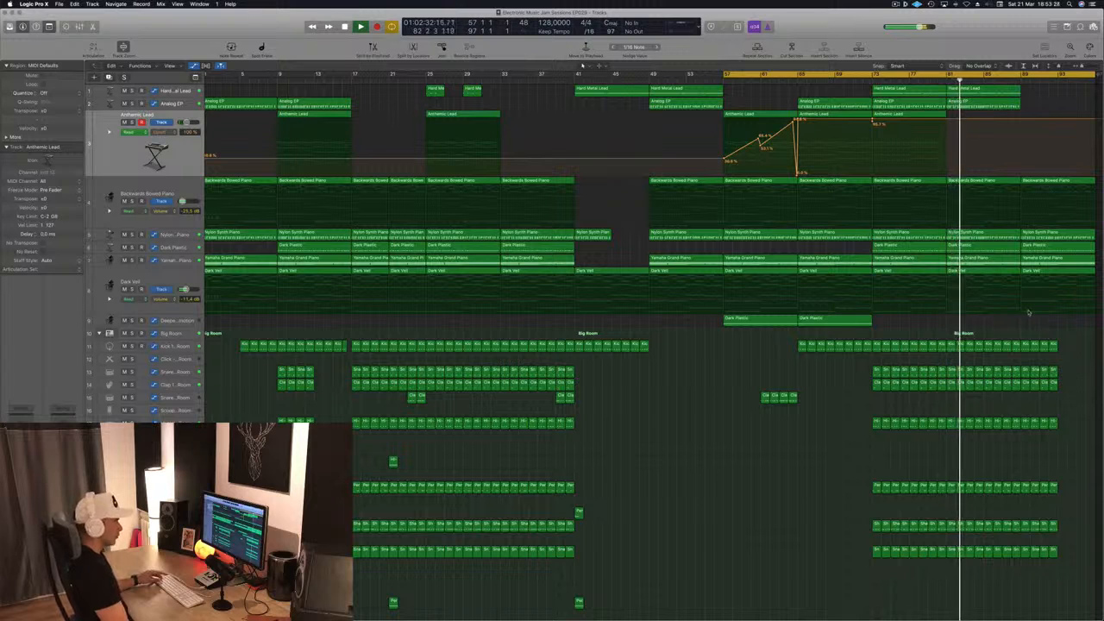
click(1037, 247)
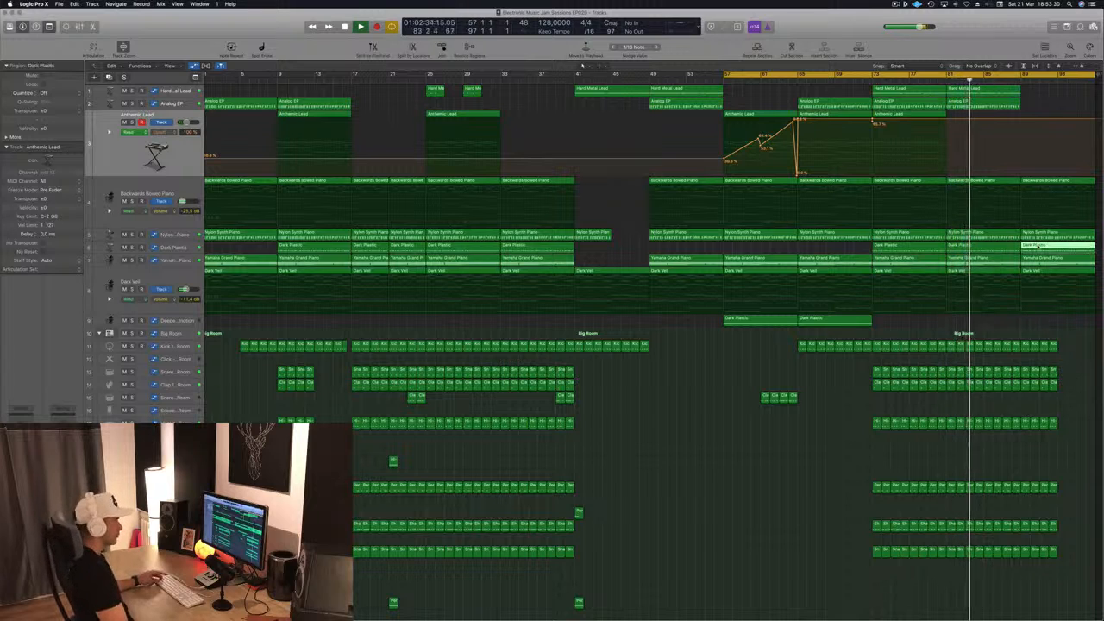
click(1040, 97)
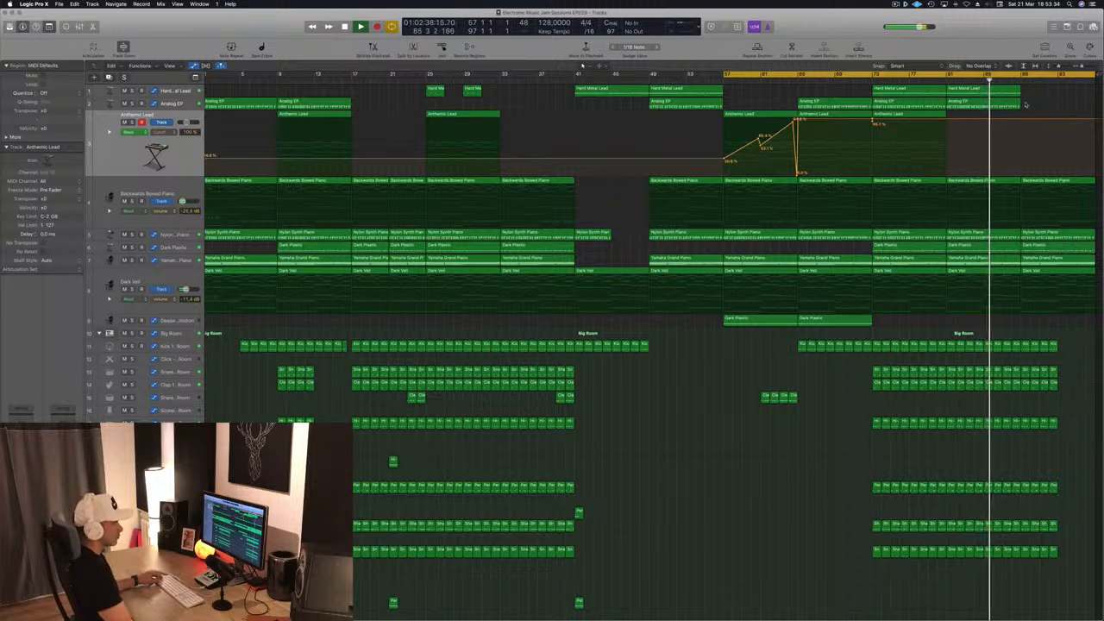
click(1011, 93)
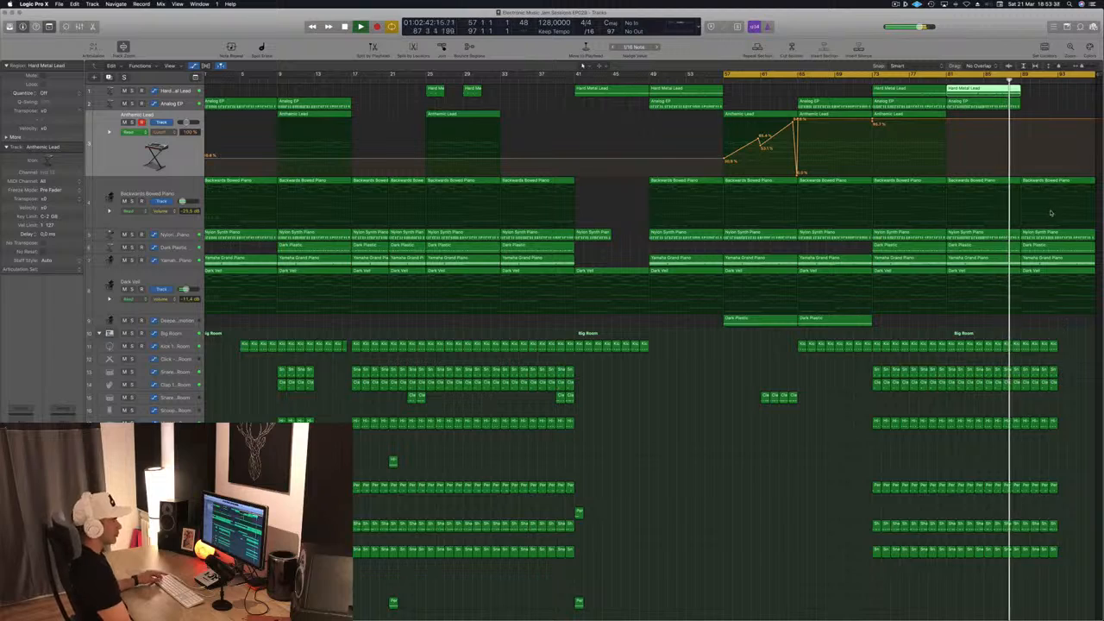
Step: Create an arrangement track for the Master channel from the mixer and move it to the end of the track list
scroll(690, 576, down, 2)
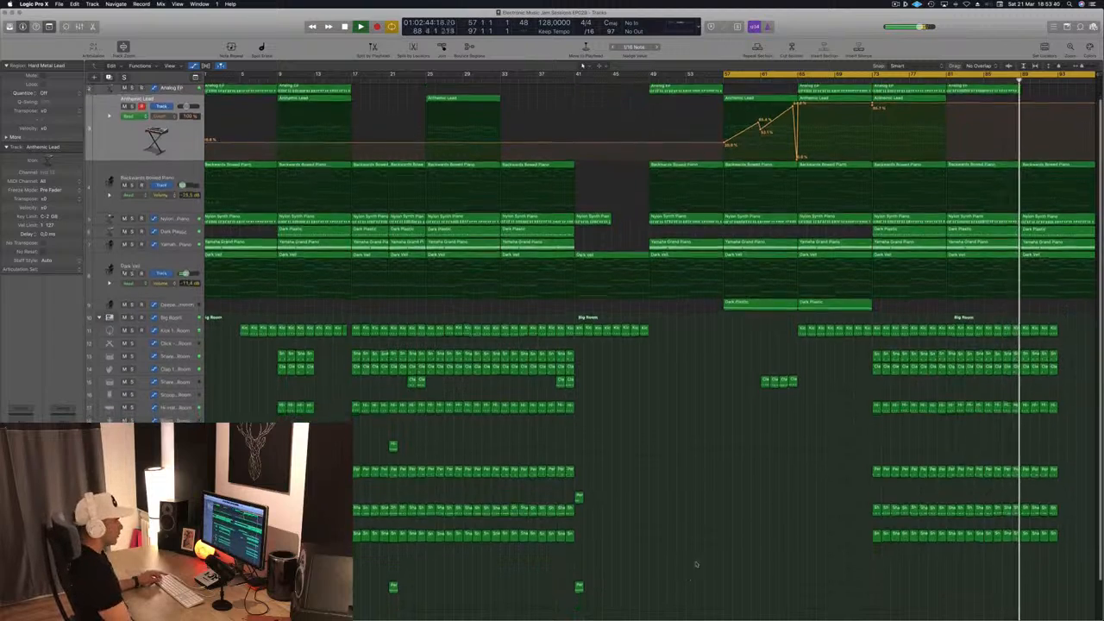
scroll(717, 452, down, 4)
scroll(716, 444, down, 4)
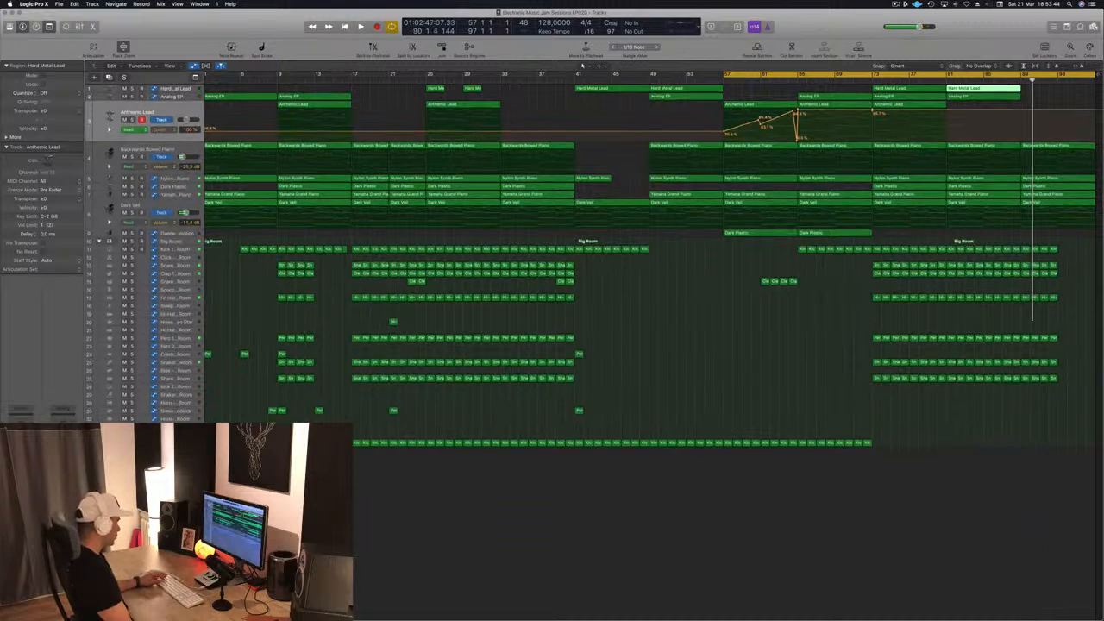
key(x)
scroll(690, 476, right, 5)
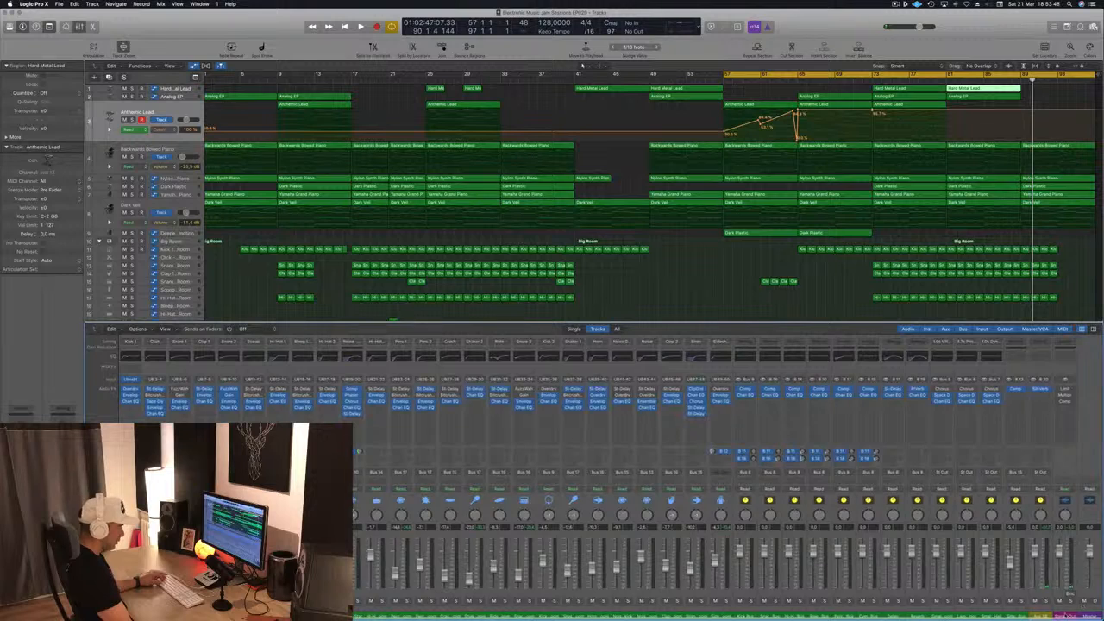
right_click(1057, 578)
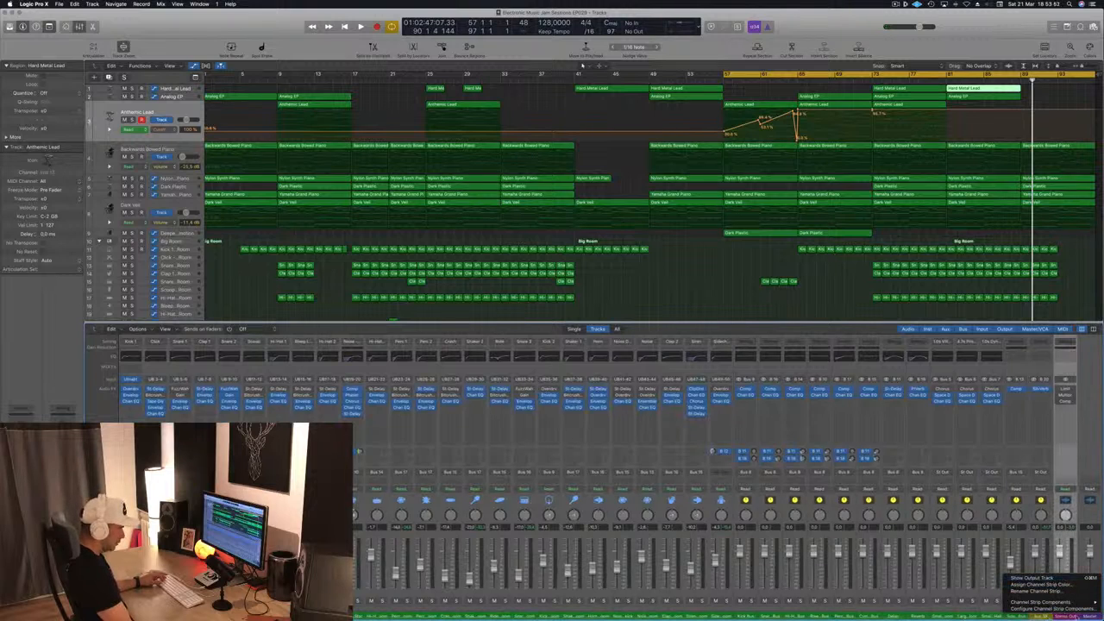
right_click(1091, 615)
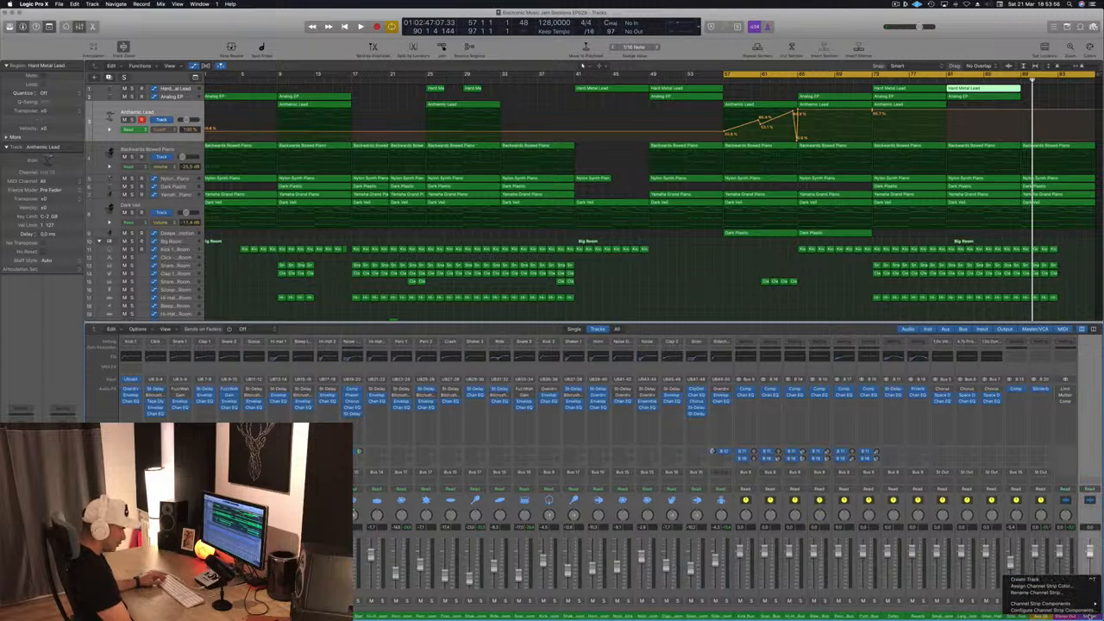
click(1031, 579)
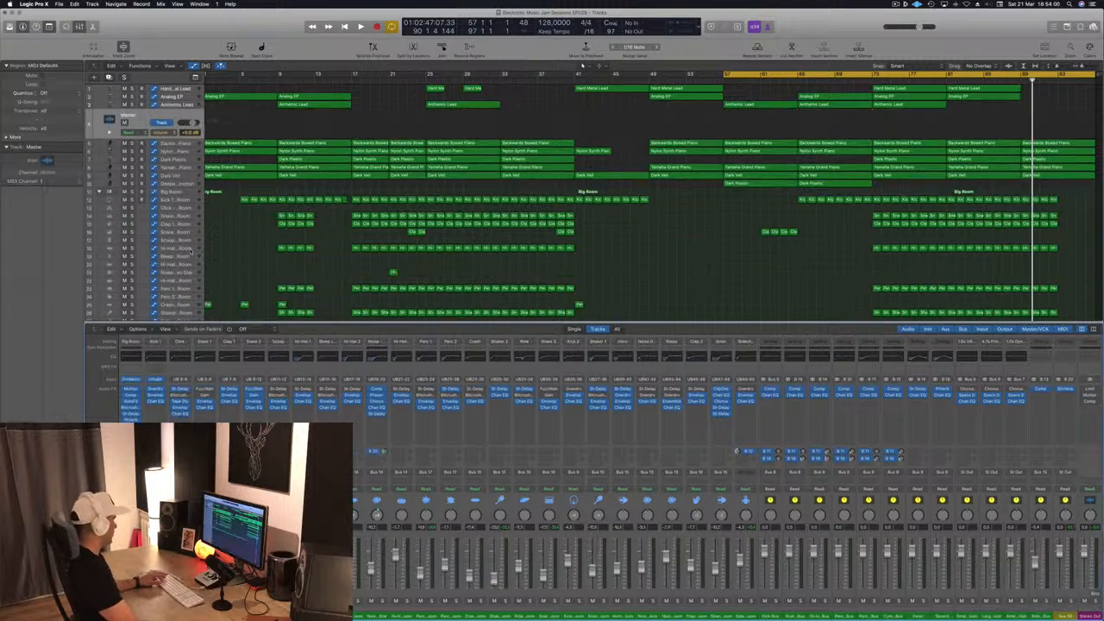
key(x)
drag(152, 119, 153, 438)
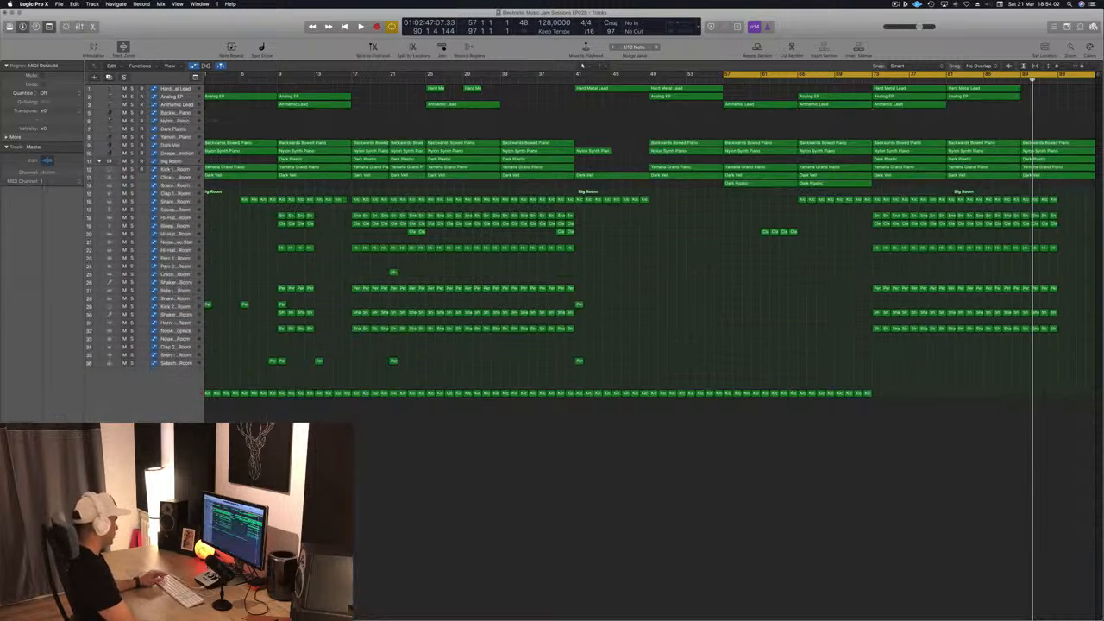
Step: Enable the low cut in the Stereo Out Channel EQ at 20 Hz with a 48 dB/Oct slope and move its window aside
key(space)
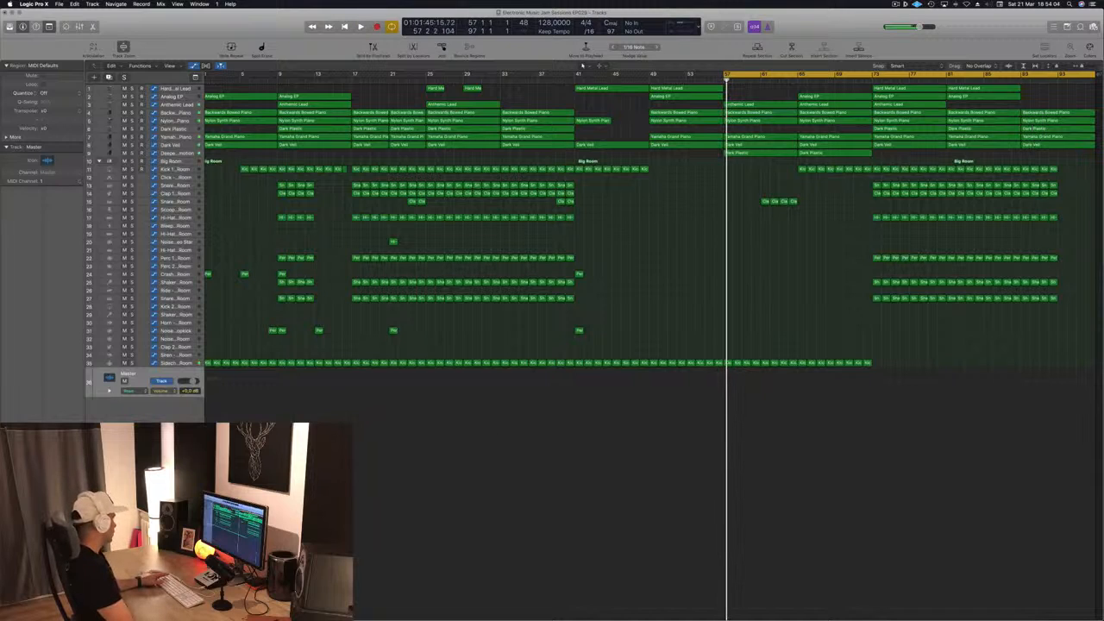
key(space)
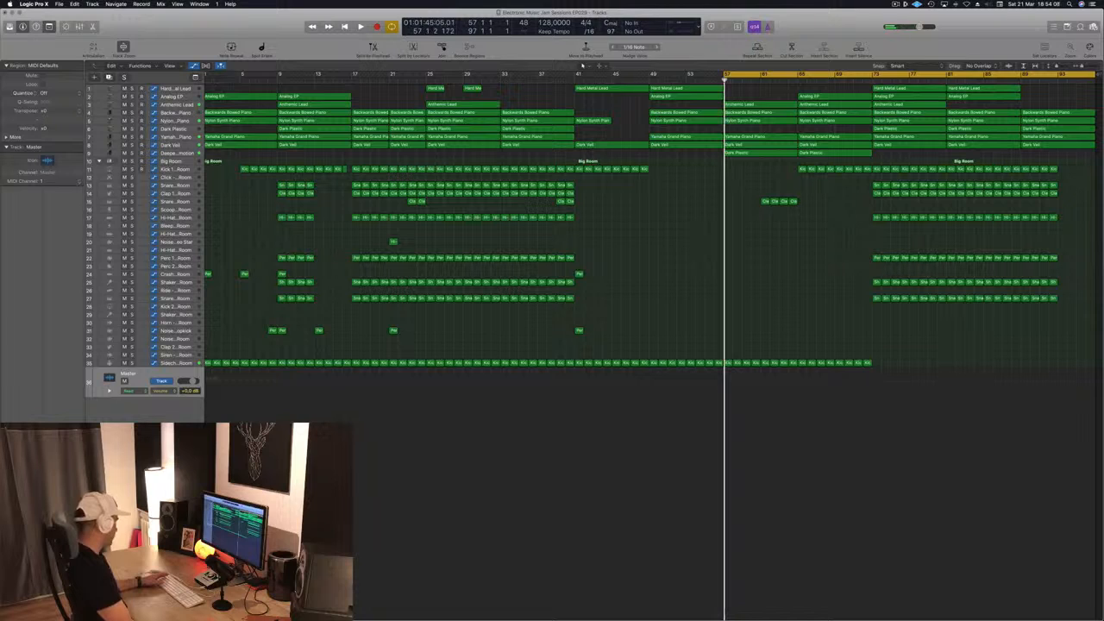
key(v)
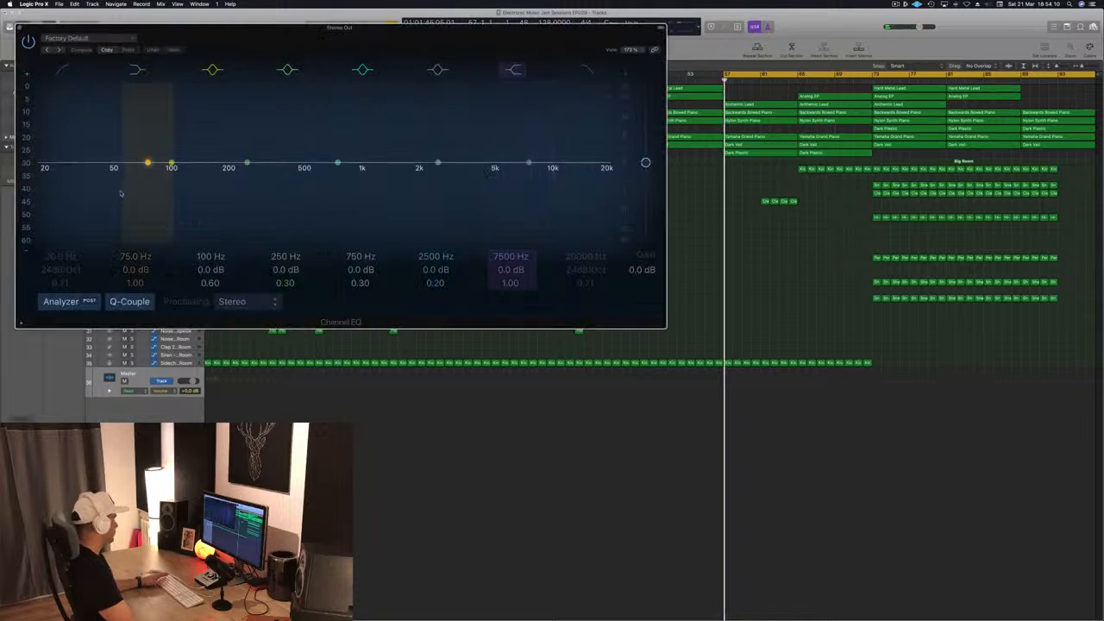
key(space)
click(61, 68)
mouse_move(43, 180)
mouse_down()
mouse_move(583, 170)
mouse_move(40, 184)
mouse_up()
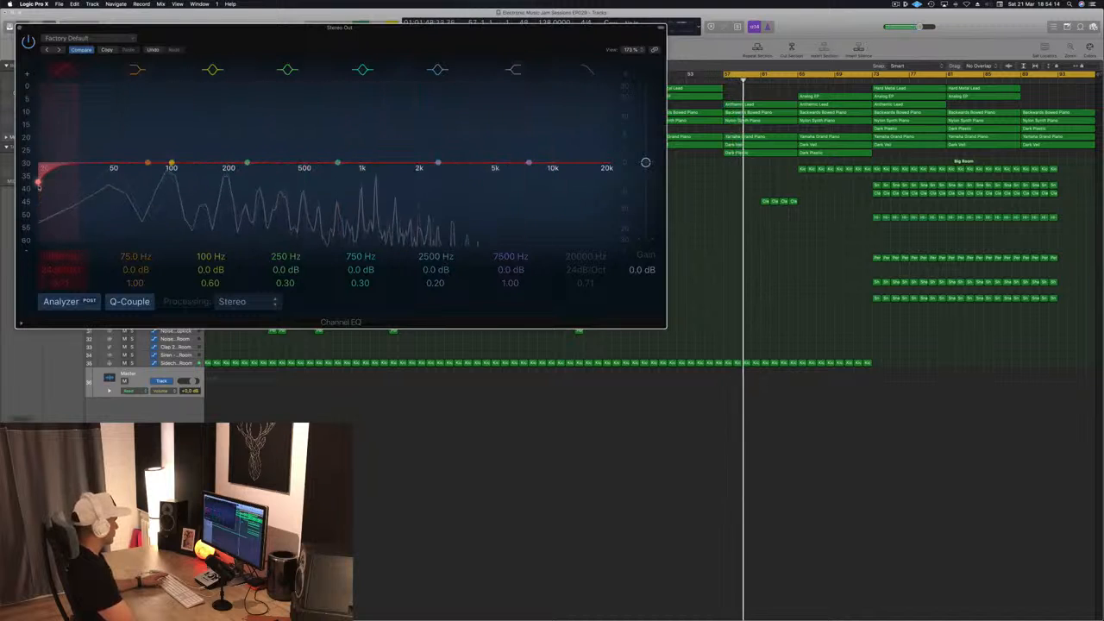
drag(58, 269, 60, 249)
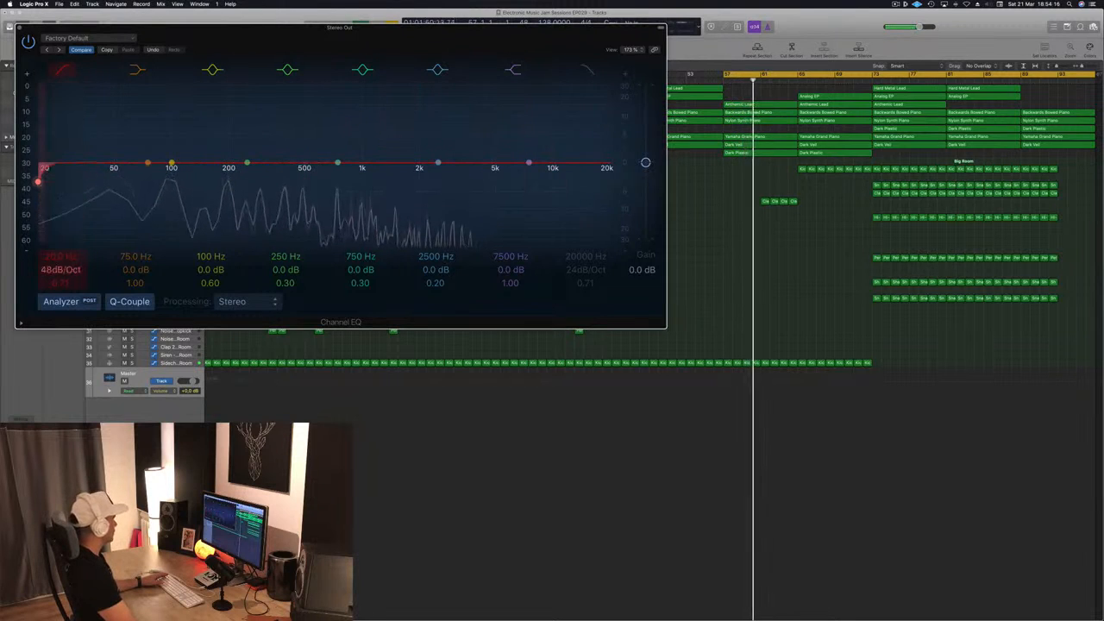
drag(263, 47, 499, 77)
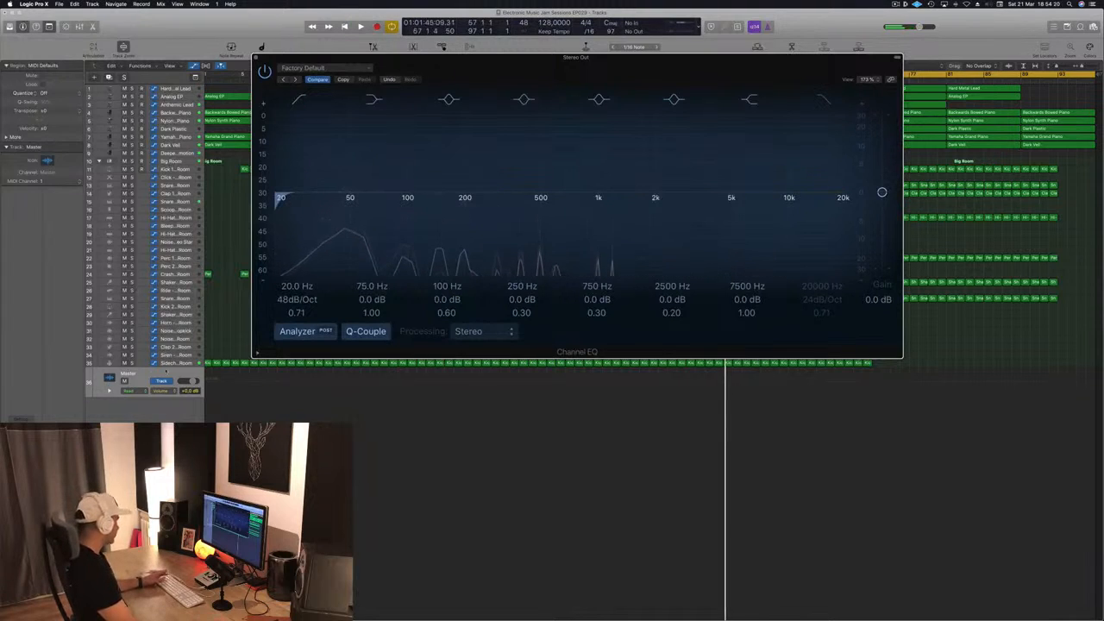
Step: Show the Stereo Out as a track, nudge its EQ's low-cut frequency during playback, and close the EQ
click(146, 375)
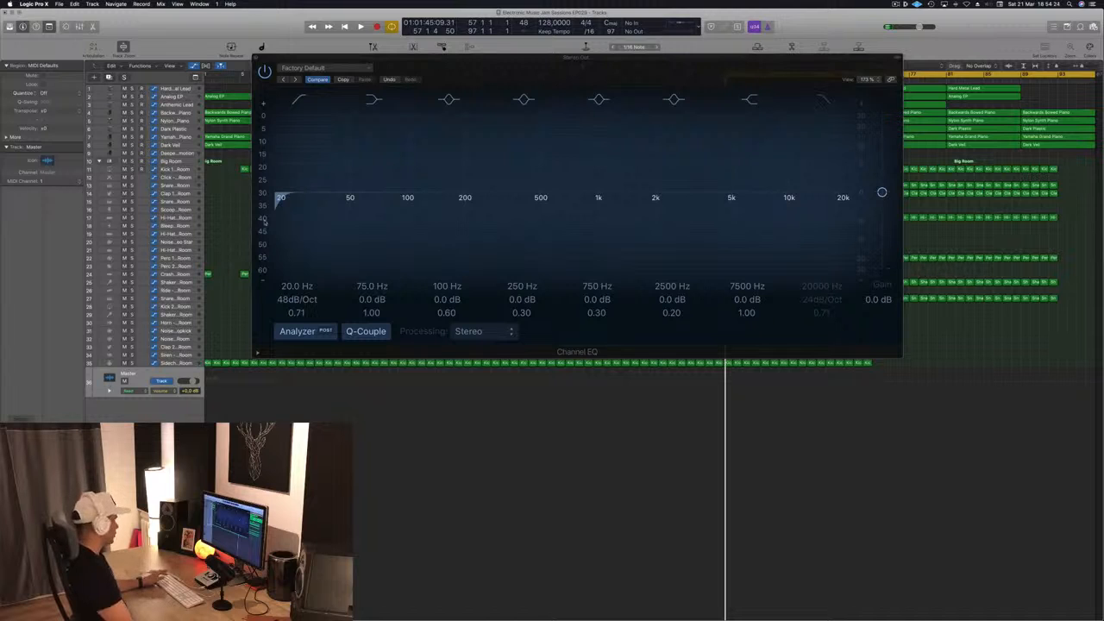
key(space)
mouse_move(294, 288)
mouse_down()
mouse_move(294, 263)
mouse_move(295, 285)
mouse_up()
key(space)
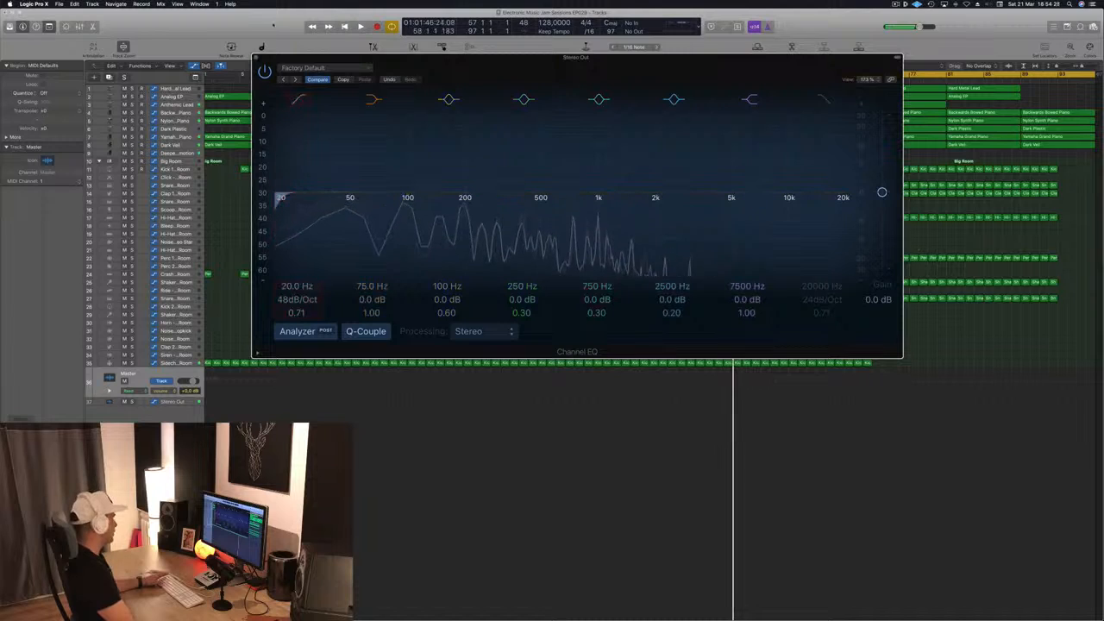
key(super+w)
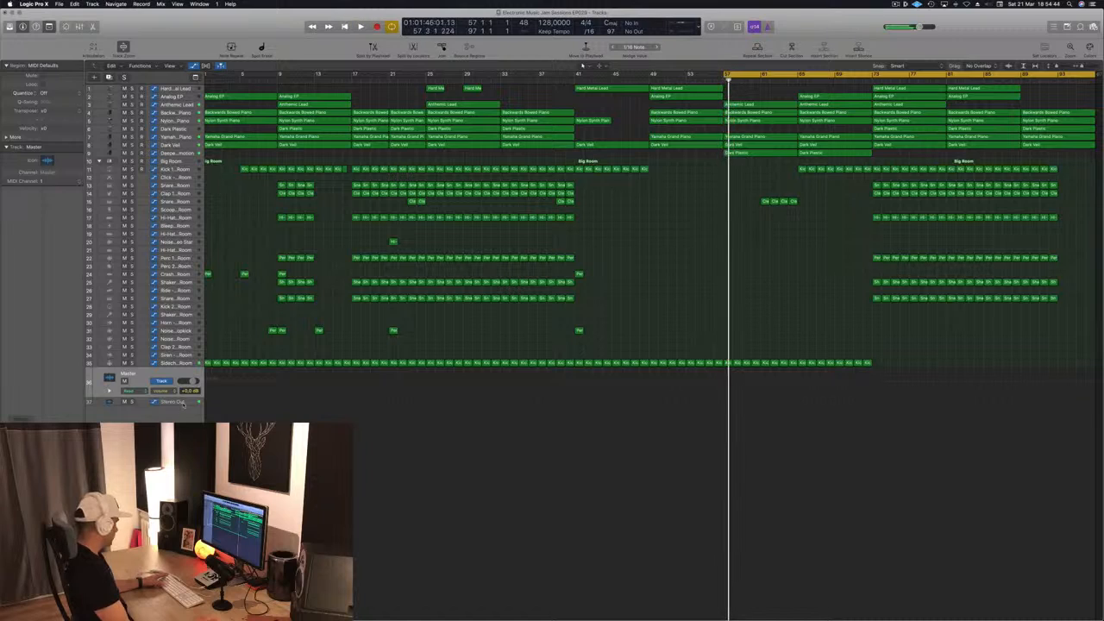
Step: Draw low-cut frequency automation on the Stereo Out track rising from 20 Hz at bar 57 and dropping back at bar 65
click(182, 404)
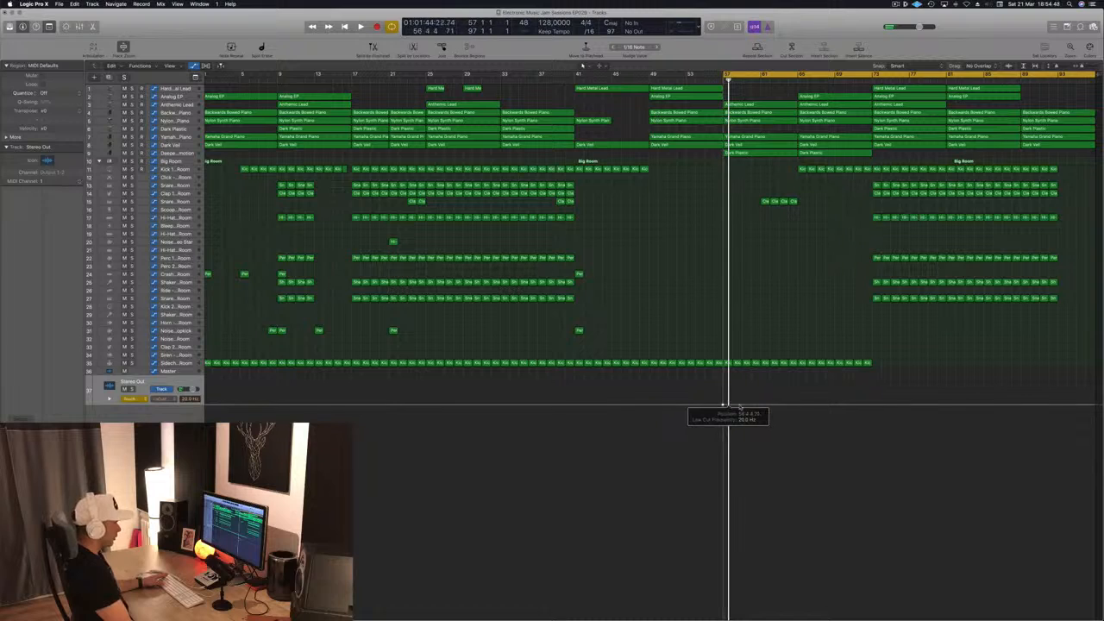
key(space)
mouse_move(791, 406)
mouse_down()
mouse_move(789, 393)
mouse_move(797, 402)
mouse_up()
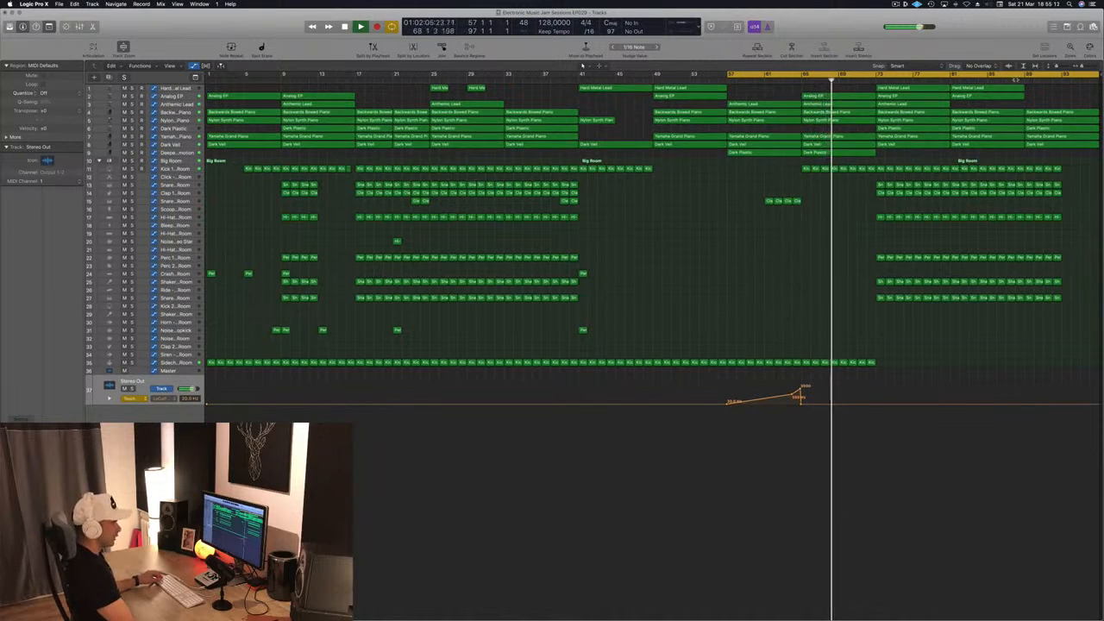
Step: Play from about bar 88 and add a second low-cut automation rise on the Stereo Out track from bar 89 to bar 97
click(1019, 77)
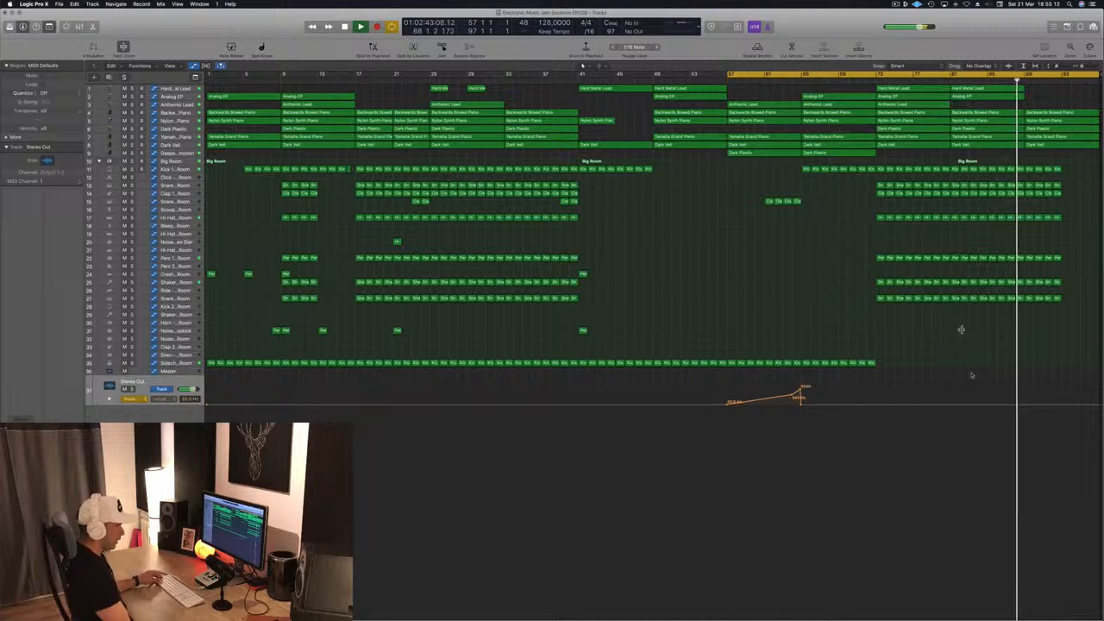
click(1026, 407)
scroll(1078, 406, right, 1)
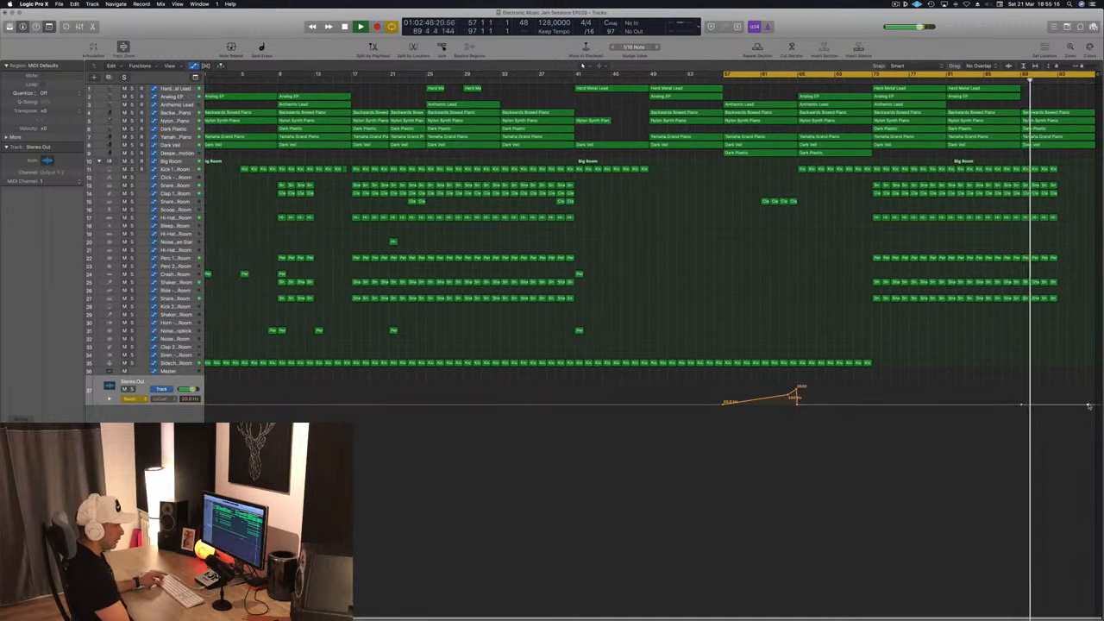
drag(1088, 406, 1095, 385)
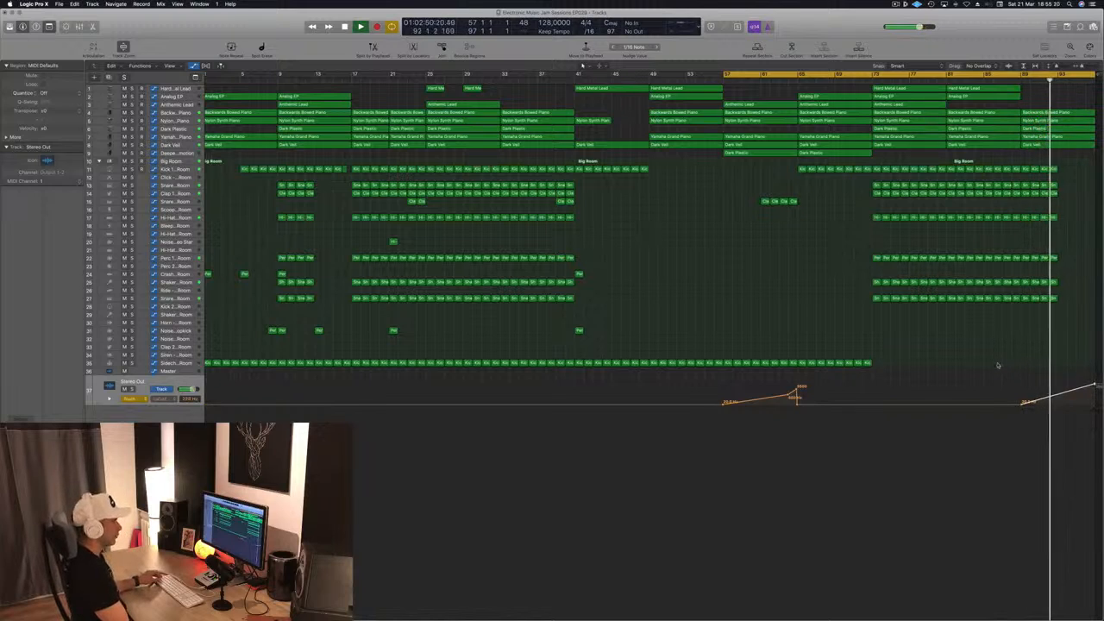
Step: Copy the noise region from bar 41 to about bar 93 on the same track and play from about bar 92
click(579, 331)
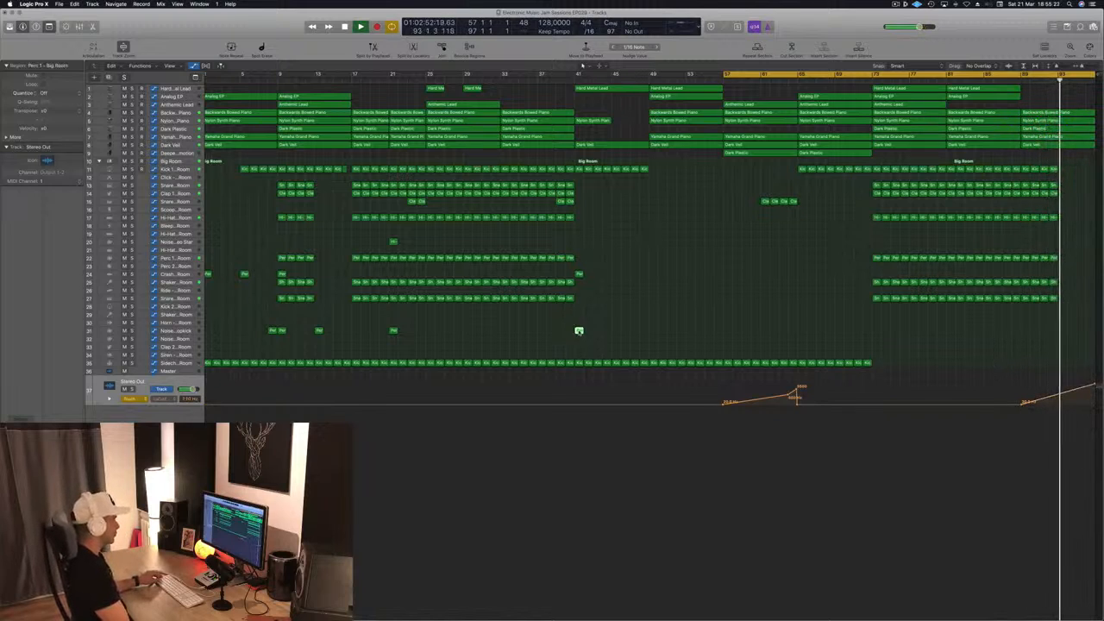
drag(579, 330, 1060, 330)
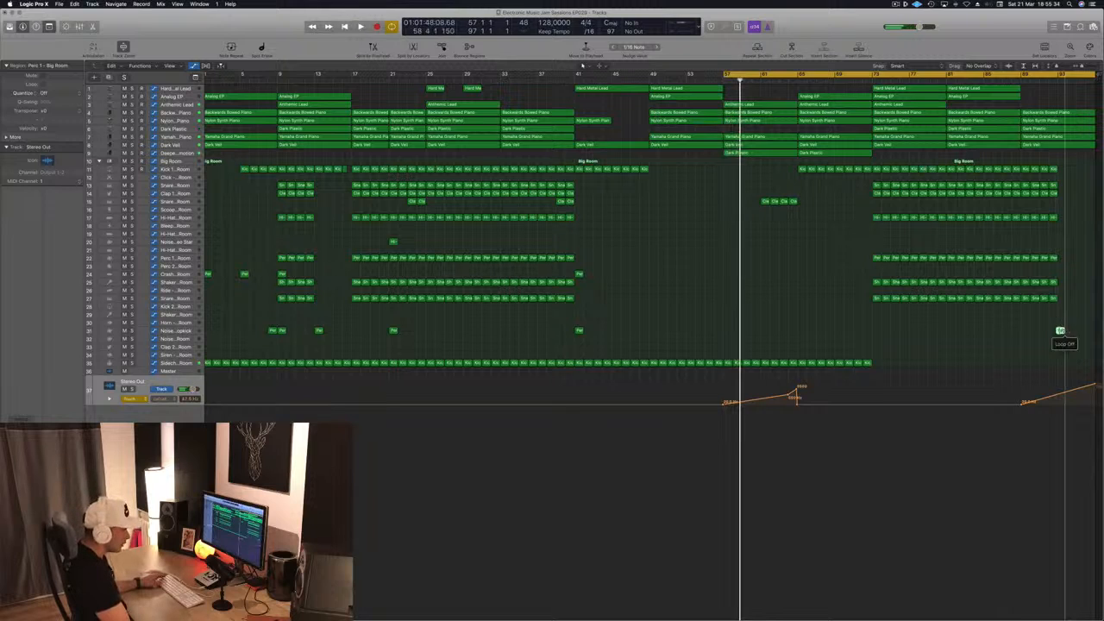
drag(1063, 333, 1064, 333)
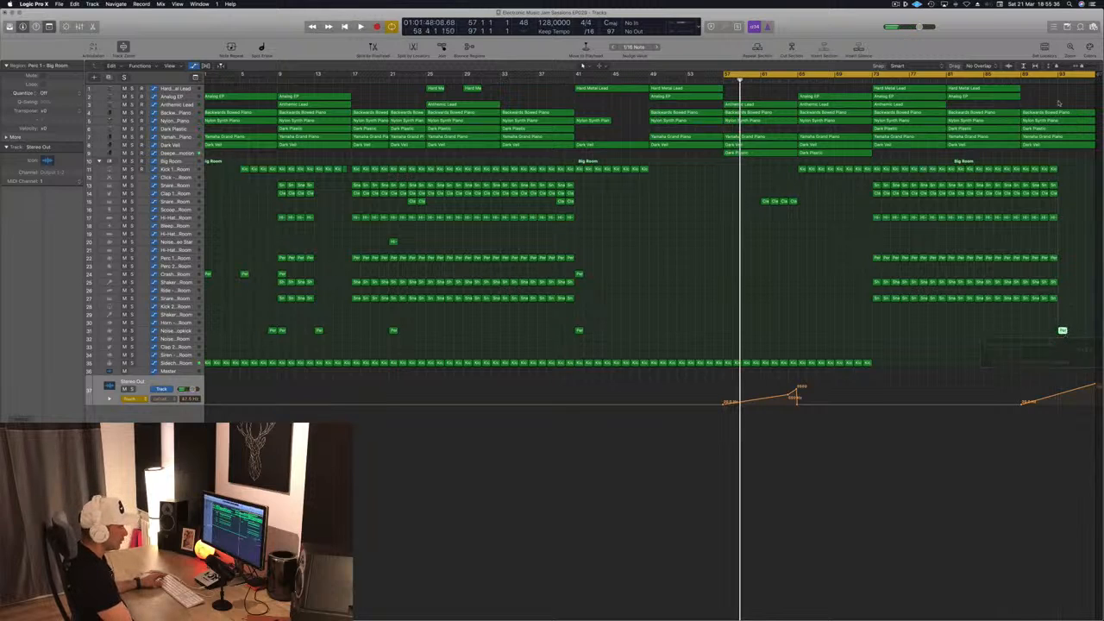
click(1046, 79)
key(space)
click(1047, 79)
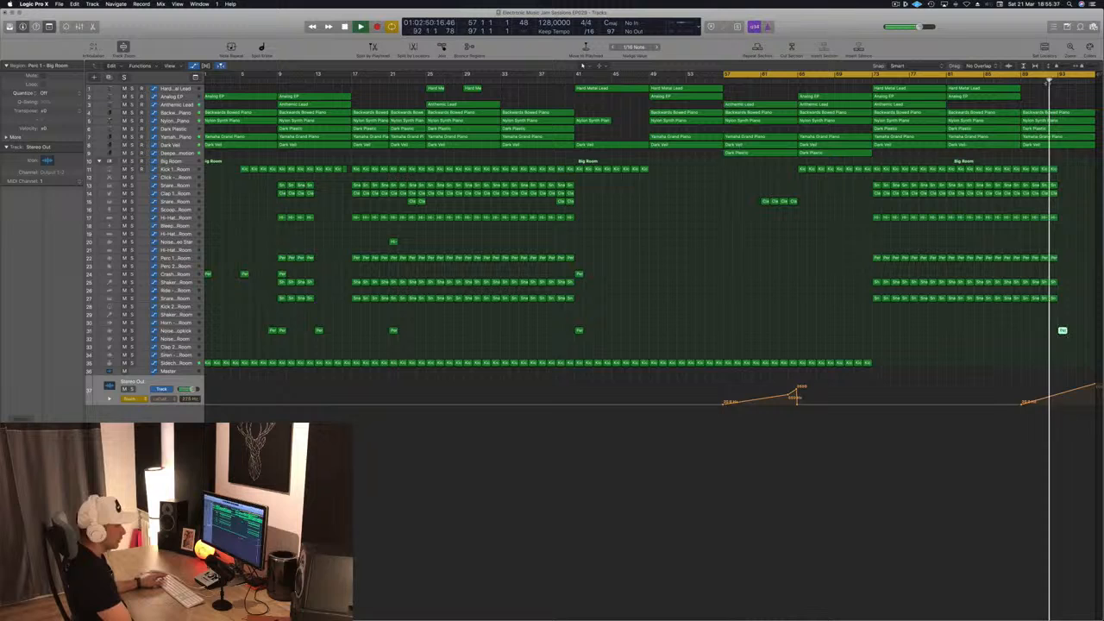
Step: Add a steep low-cut jump at bar 97 to the Stereo Out automation and set the track's automation mode to Read
click(1094, 386)
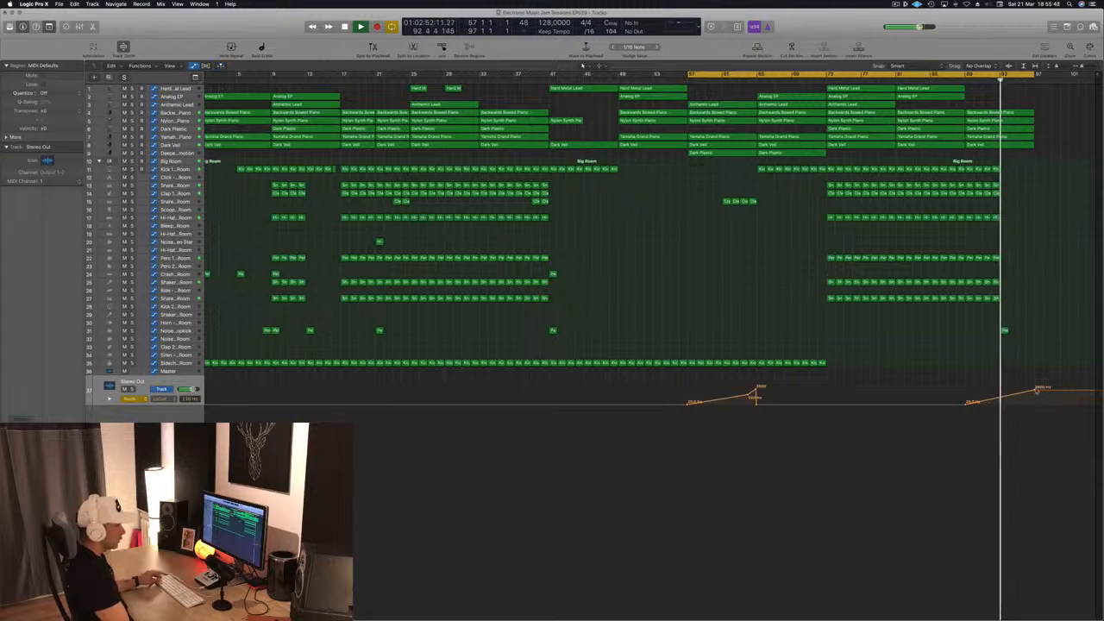
drag(1033, 393, 1040, 385)
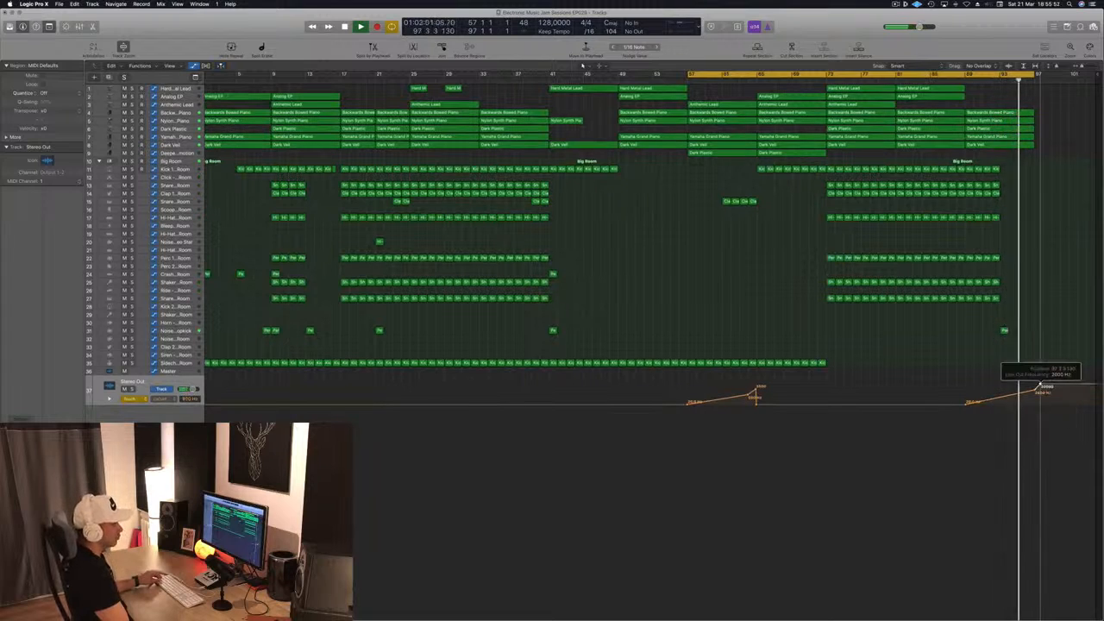
click(966, 402)
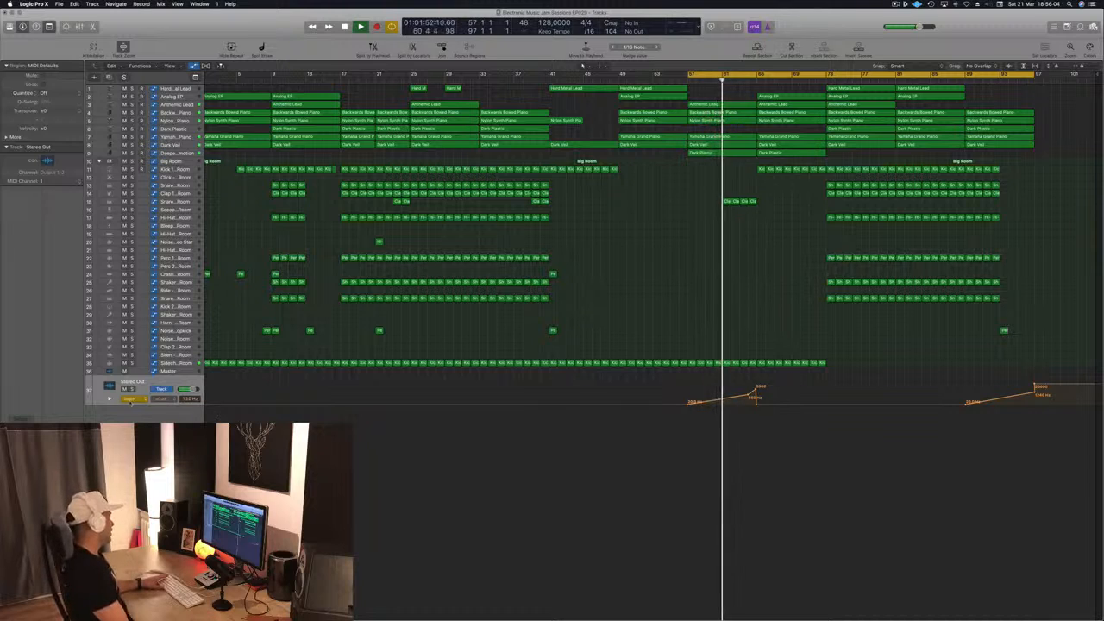
click(129, 398)
click(246, 392)
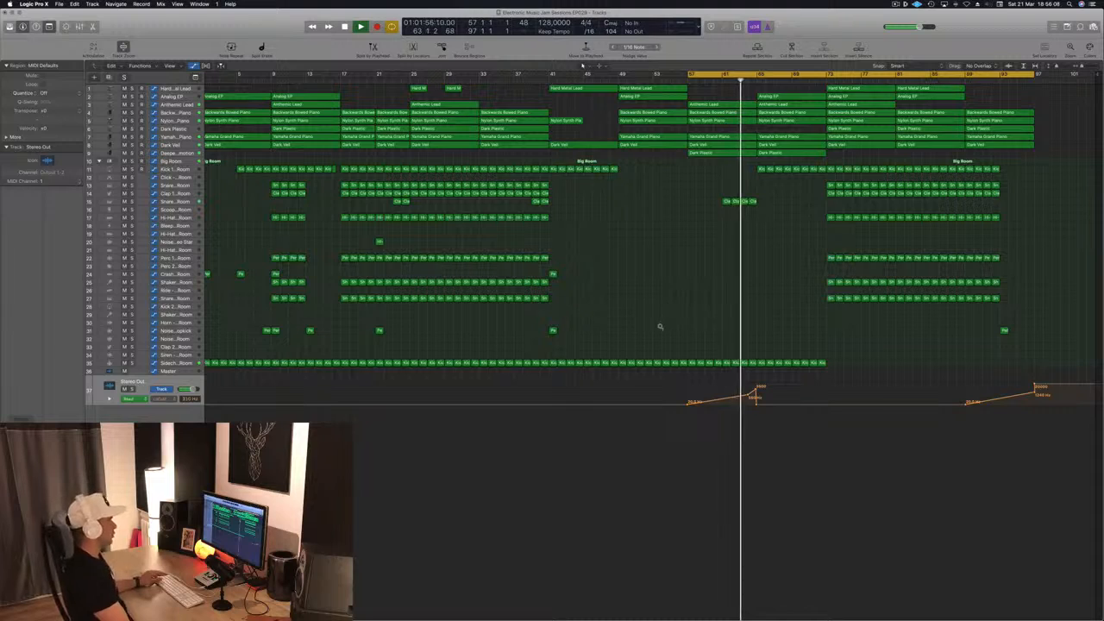
Step: Enable the high cut in the Deeper Emotion track's Channel EQ at 270 Hz with a 48 dB/Oct slope and close the EQ
scroll(661, 326, up, 3)
scroll(661, 326, up, 2)
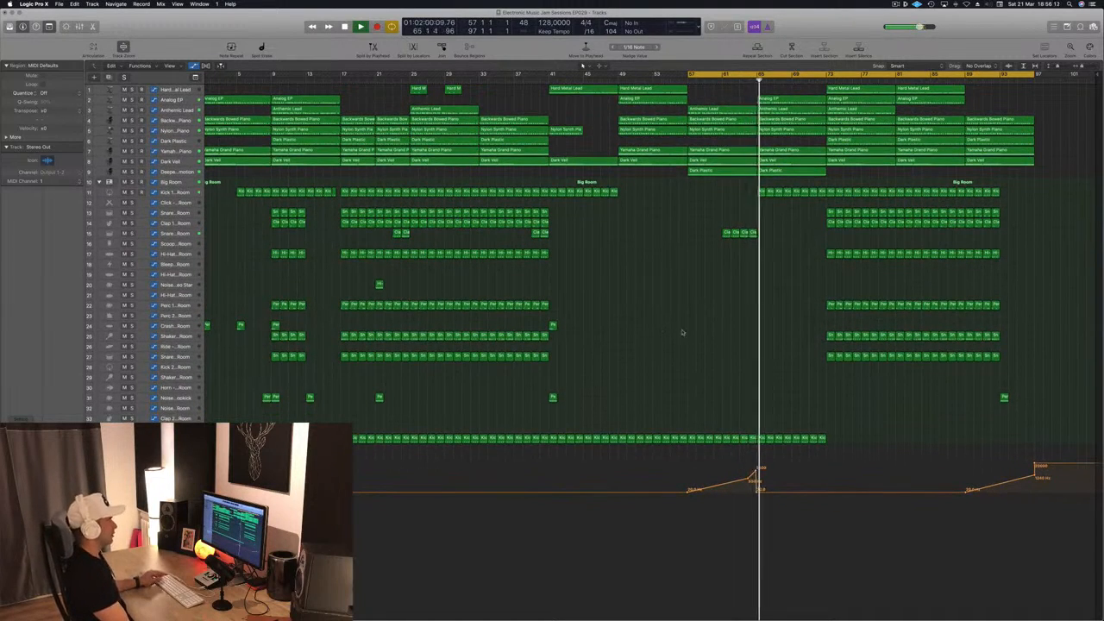
scroll(681, 332, down, 4)
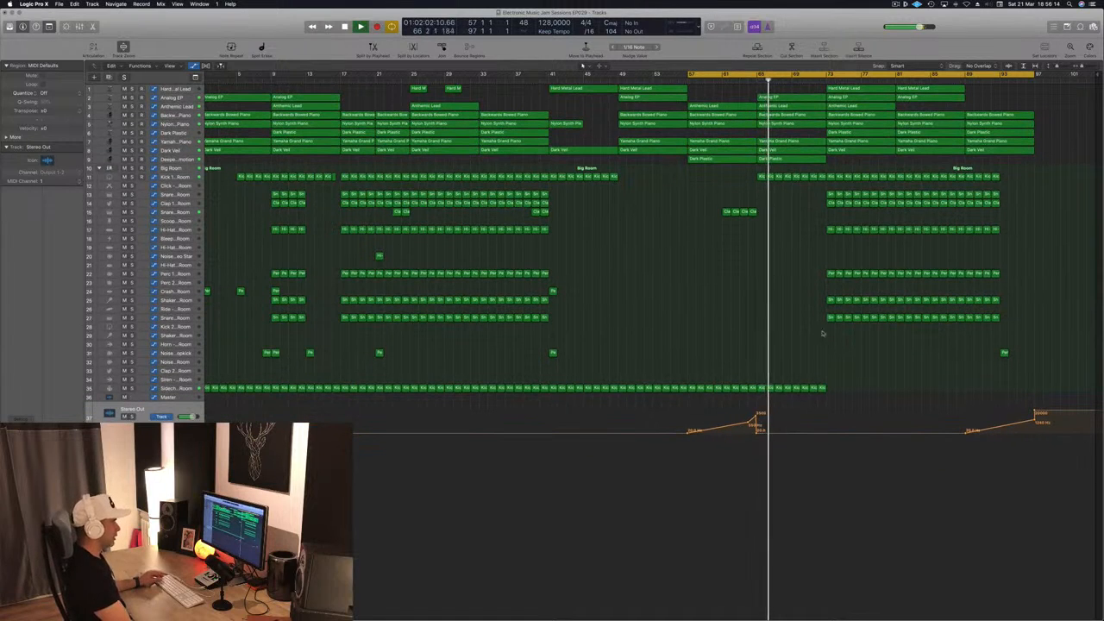
click(110, 159)
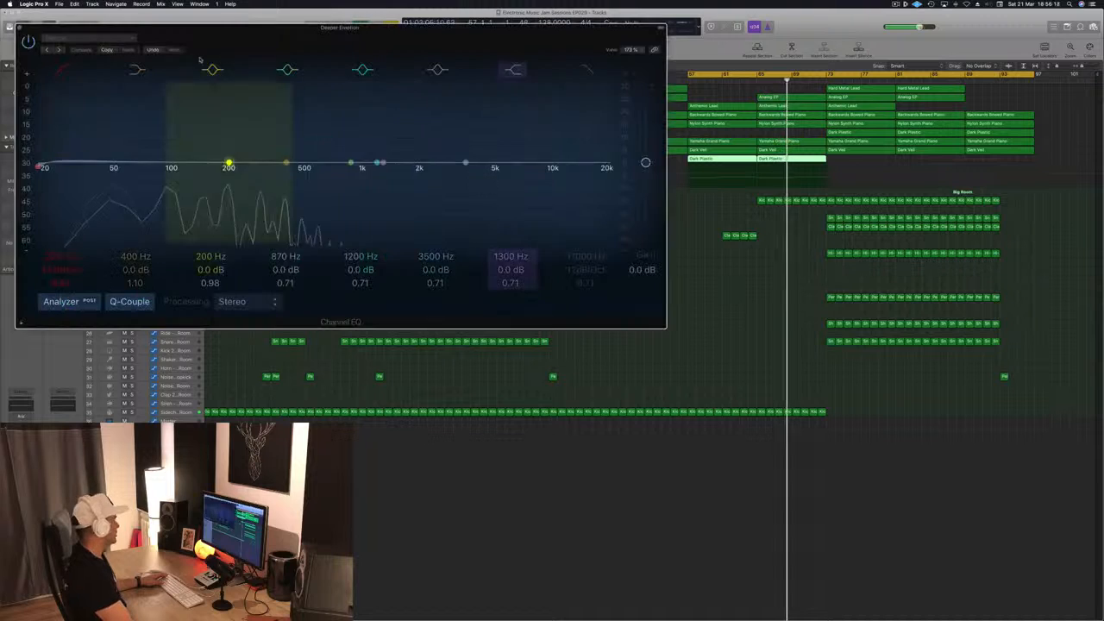
click(20, 402)
drag(598, 169, 285, 168)
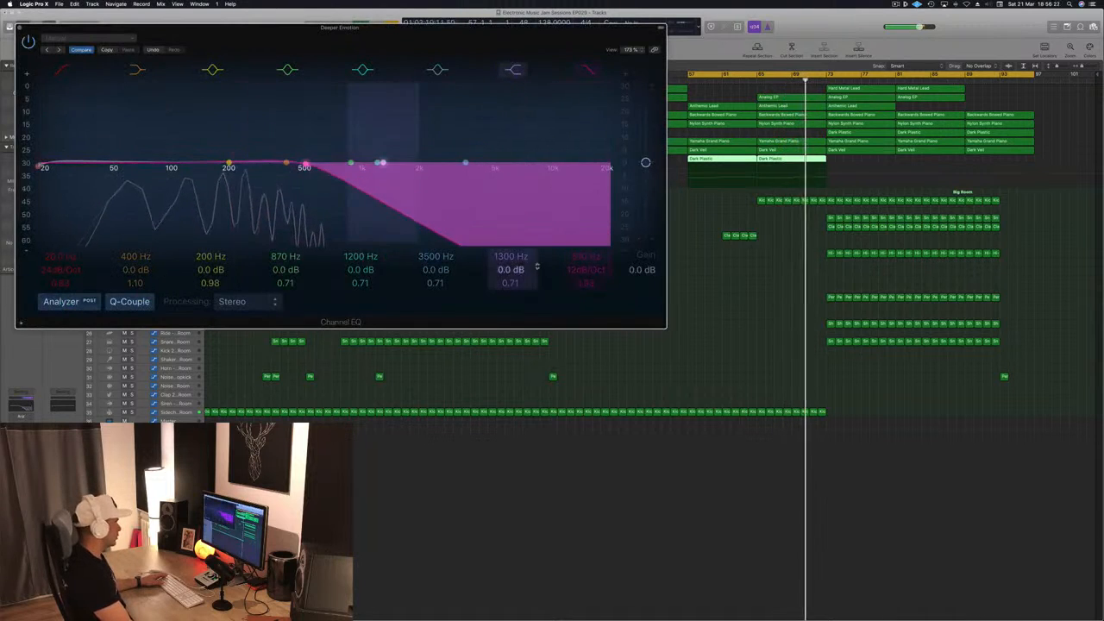
mouse_move(586, 270)
mouse_down()
mouse_move(585, 261)
mouse_move(585, 277)
mouse_up()
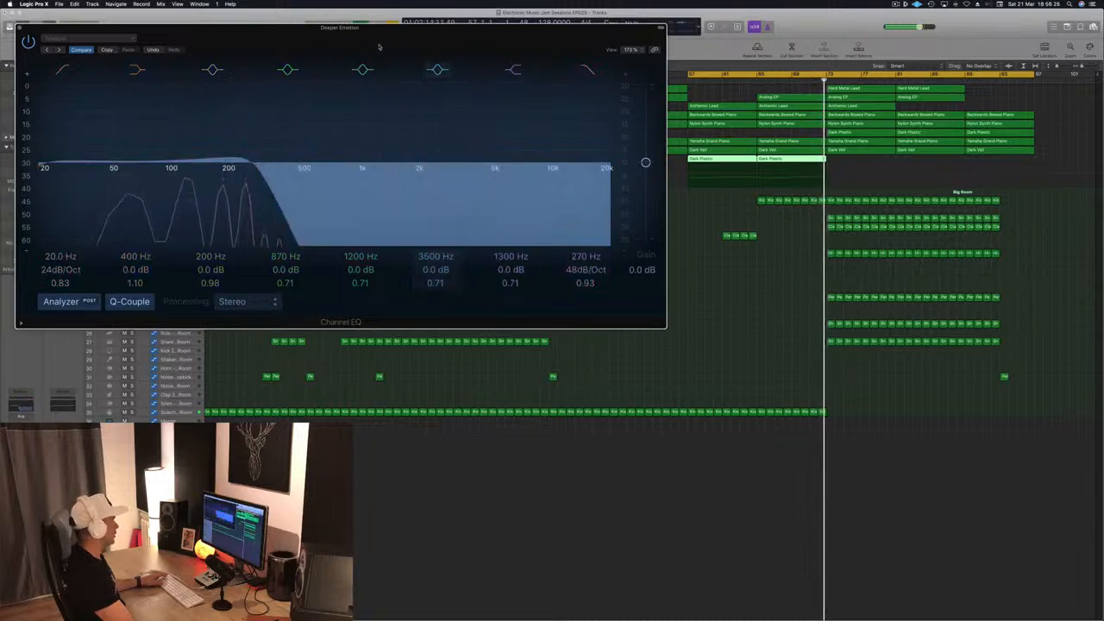
drag(19, 31, 319, 84)
click(321, 82)
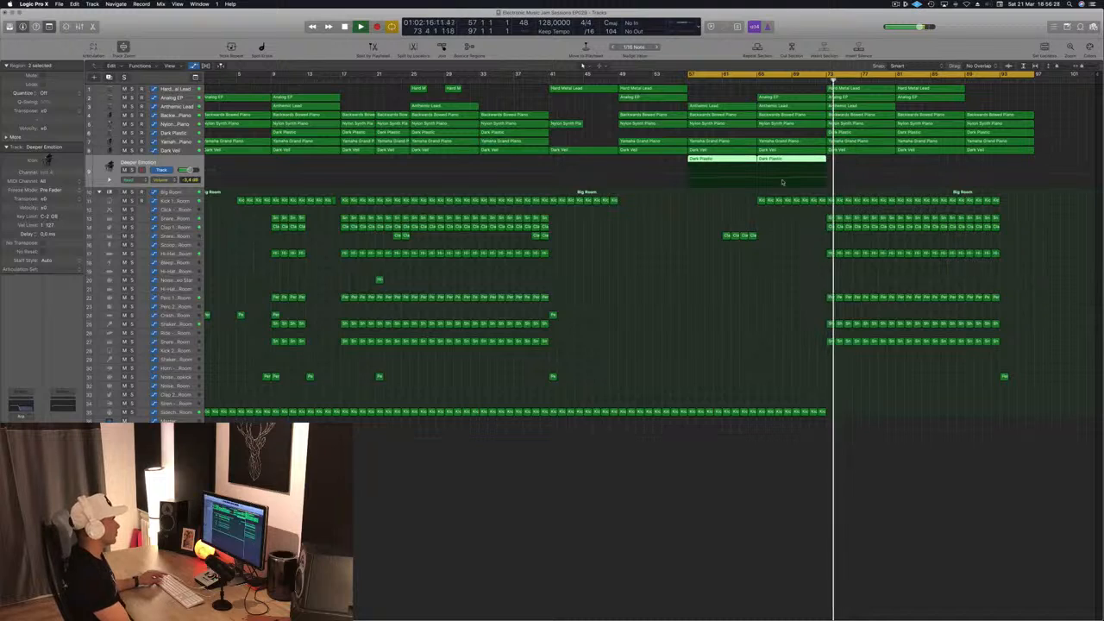